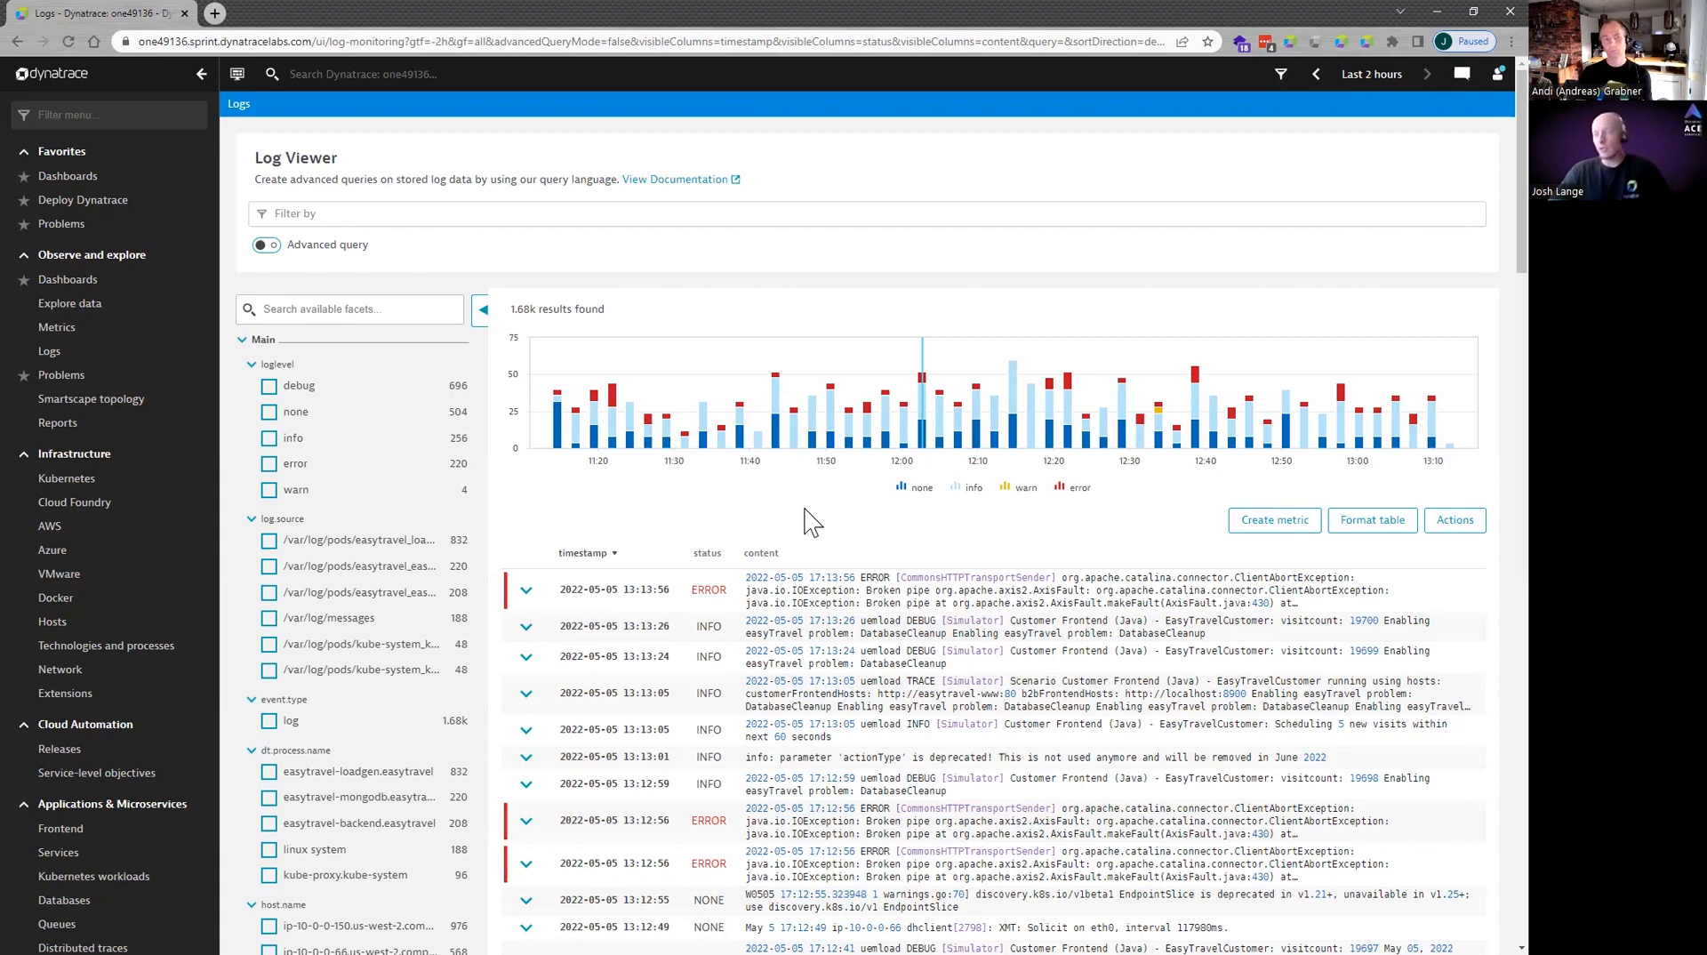
Browse the available filter attributes and facets, and collapse the Main and Dynatrace facet groups.
click(404, 213)
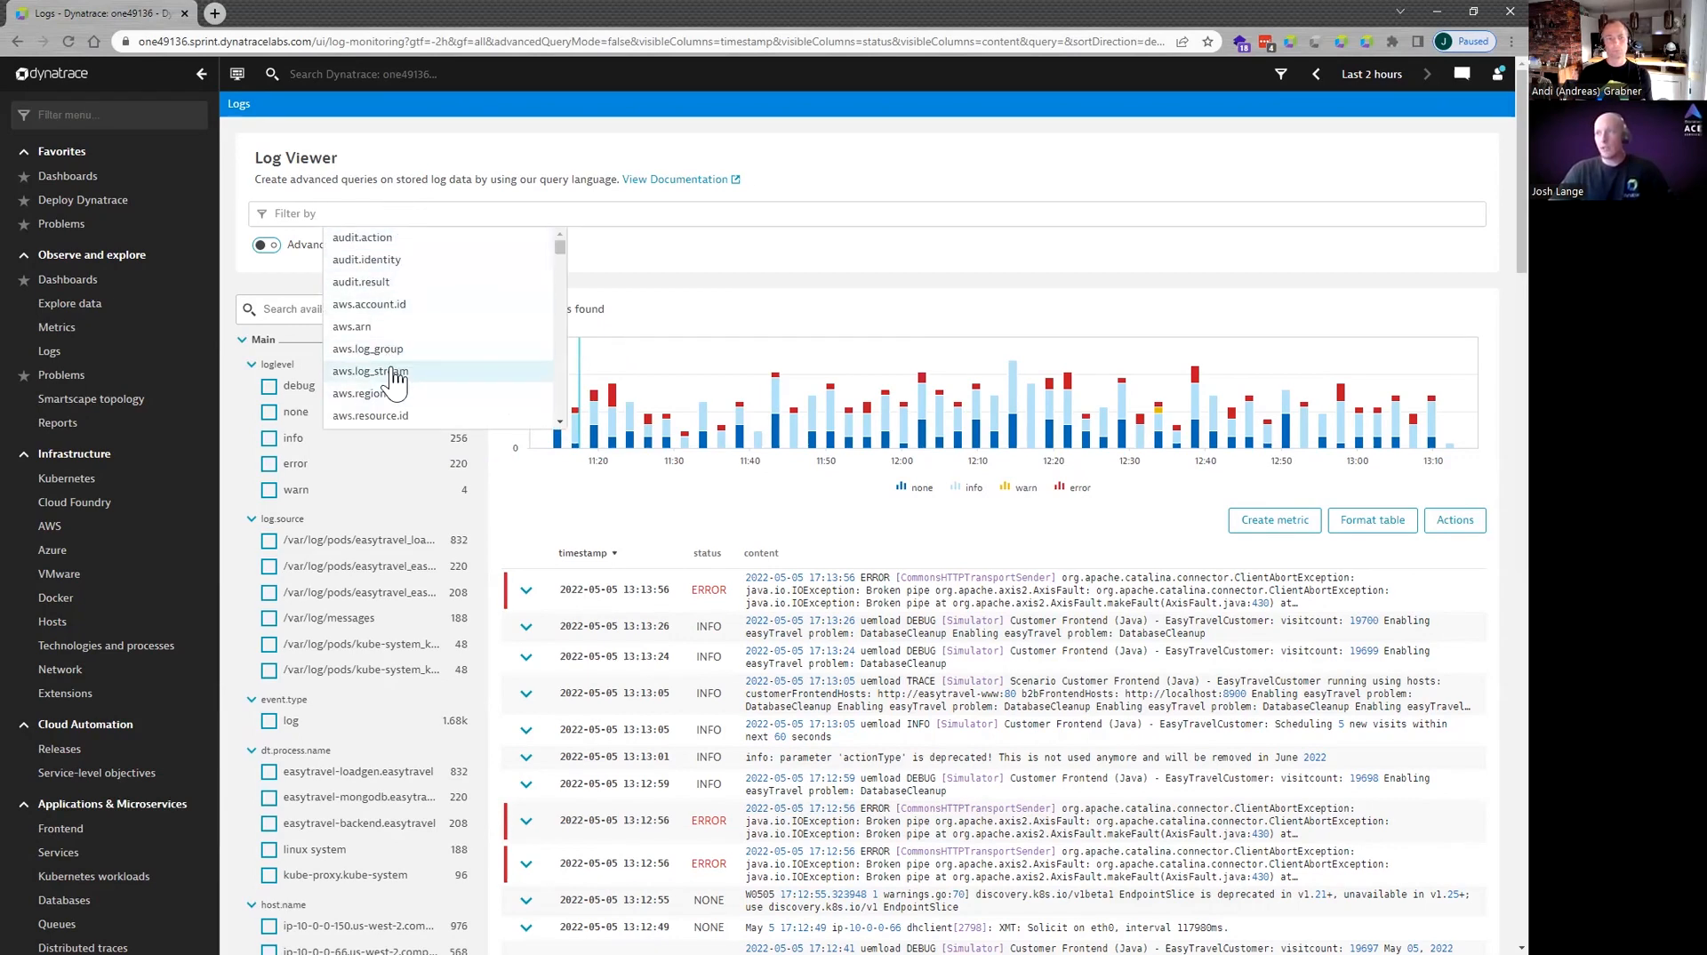
click(552, 493)
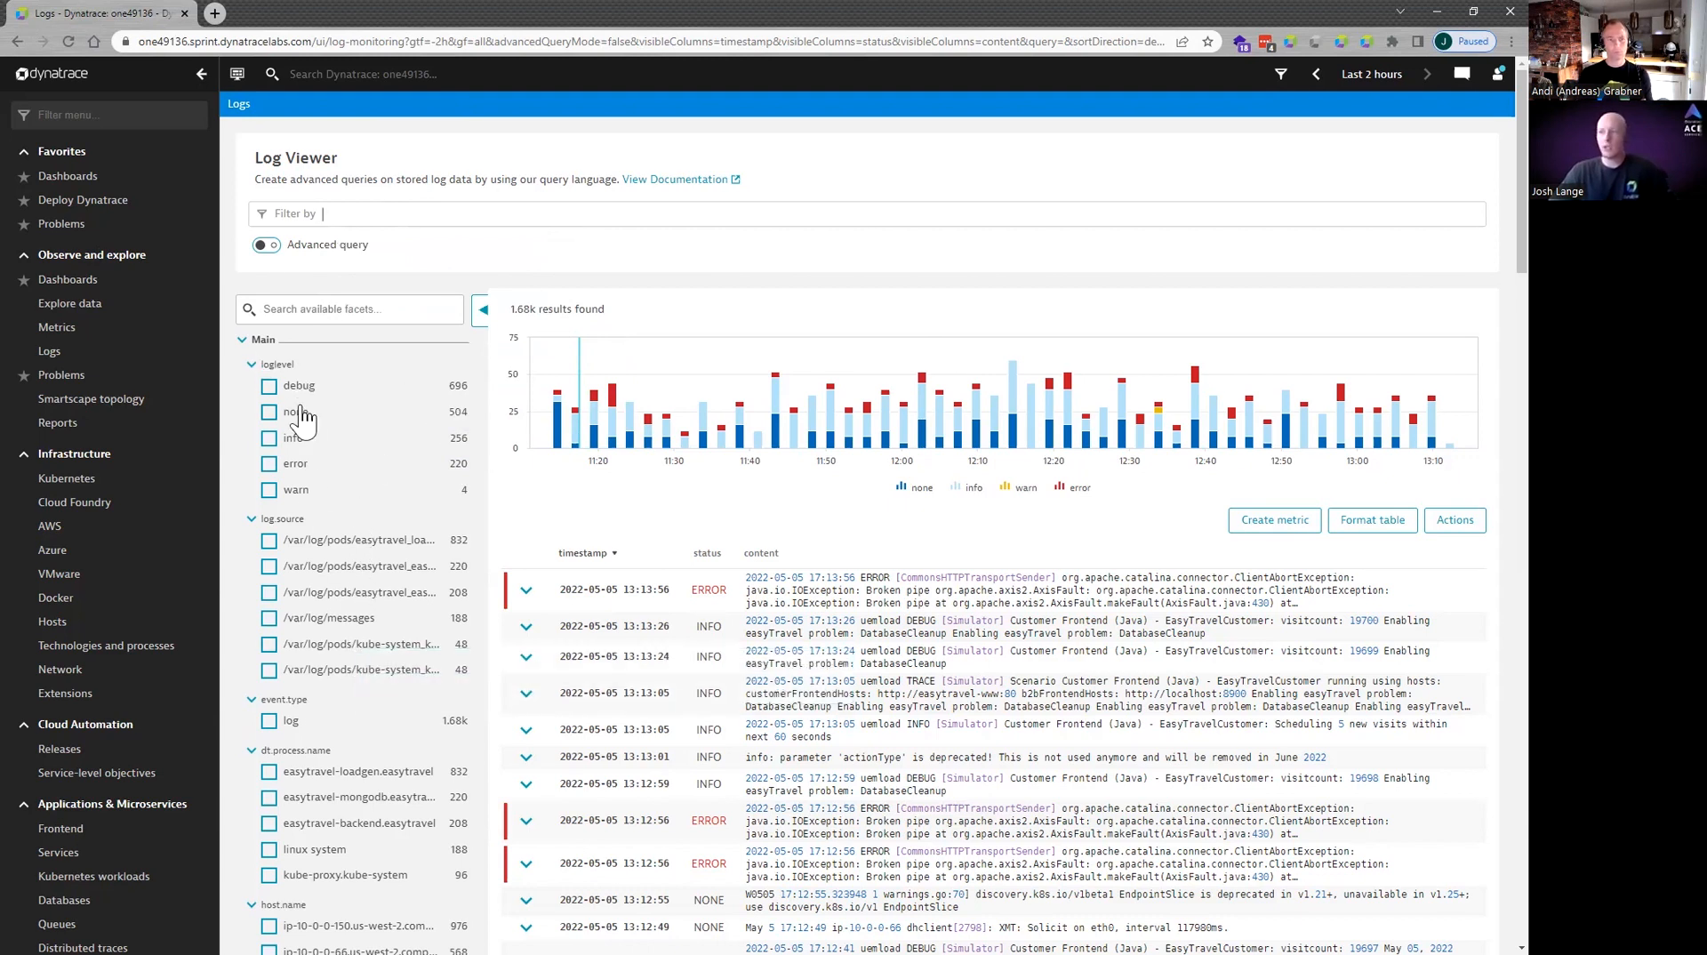
scroll(349, 533, down, 3)
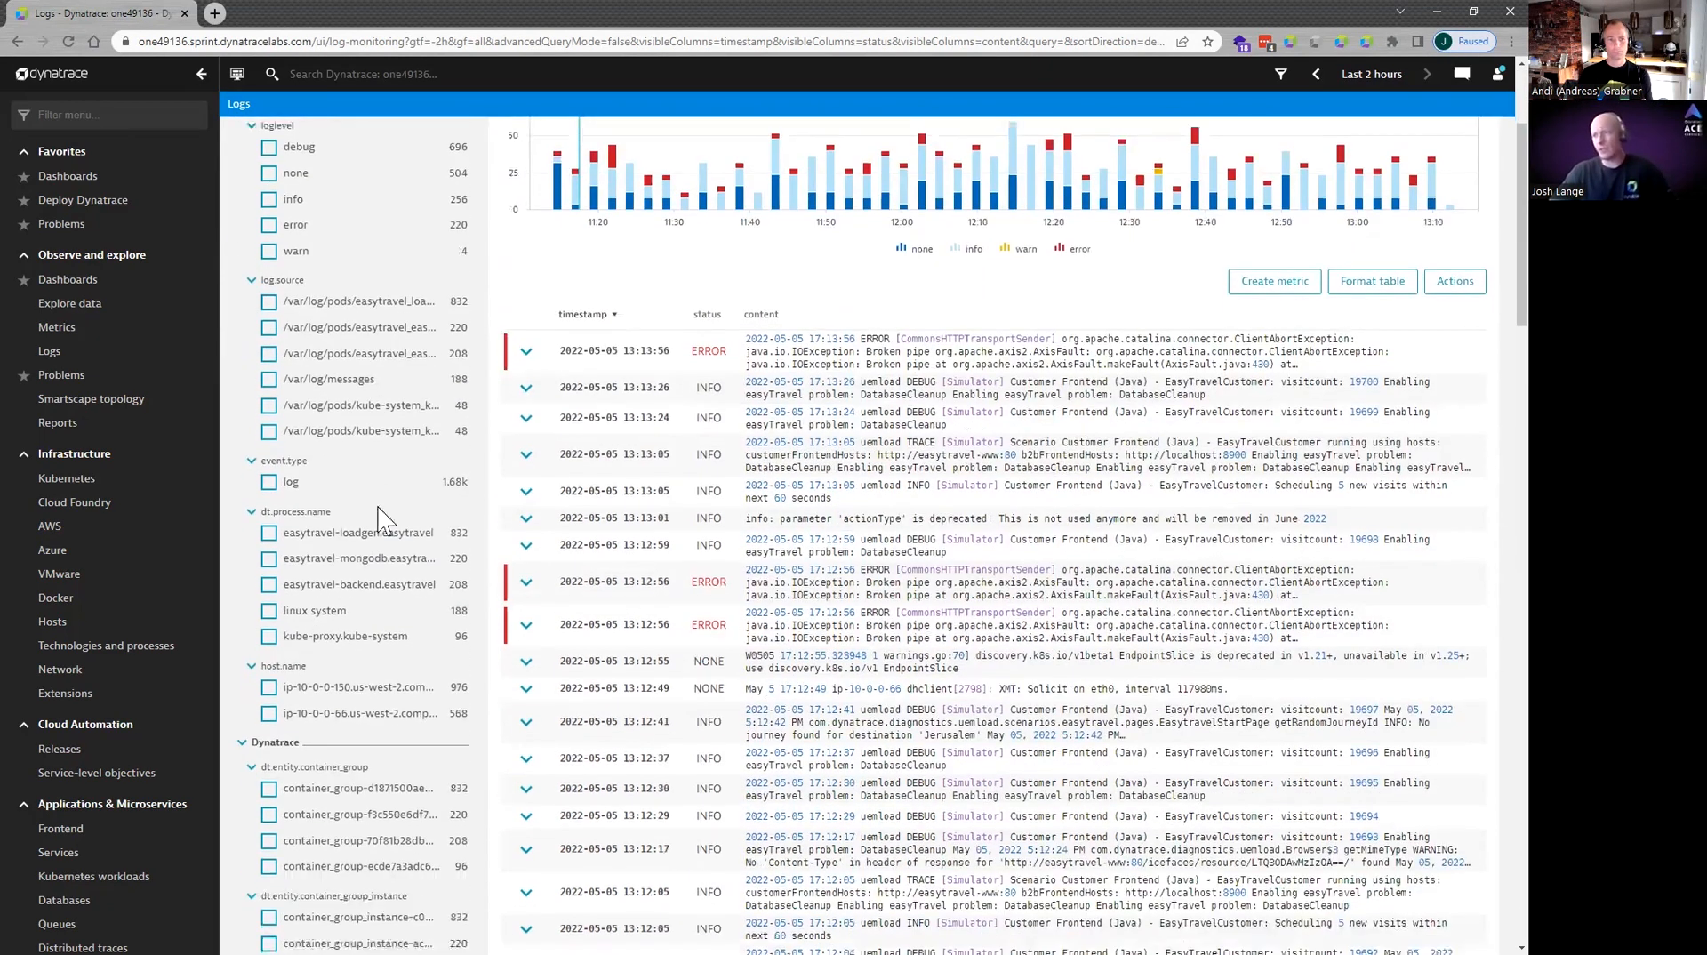
scroll(354, 495, up, 3)
click(243, 341)
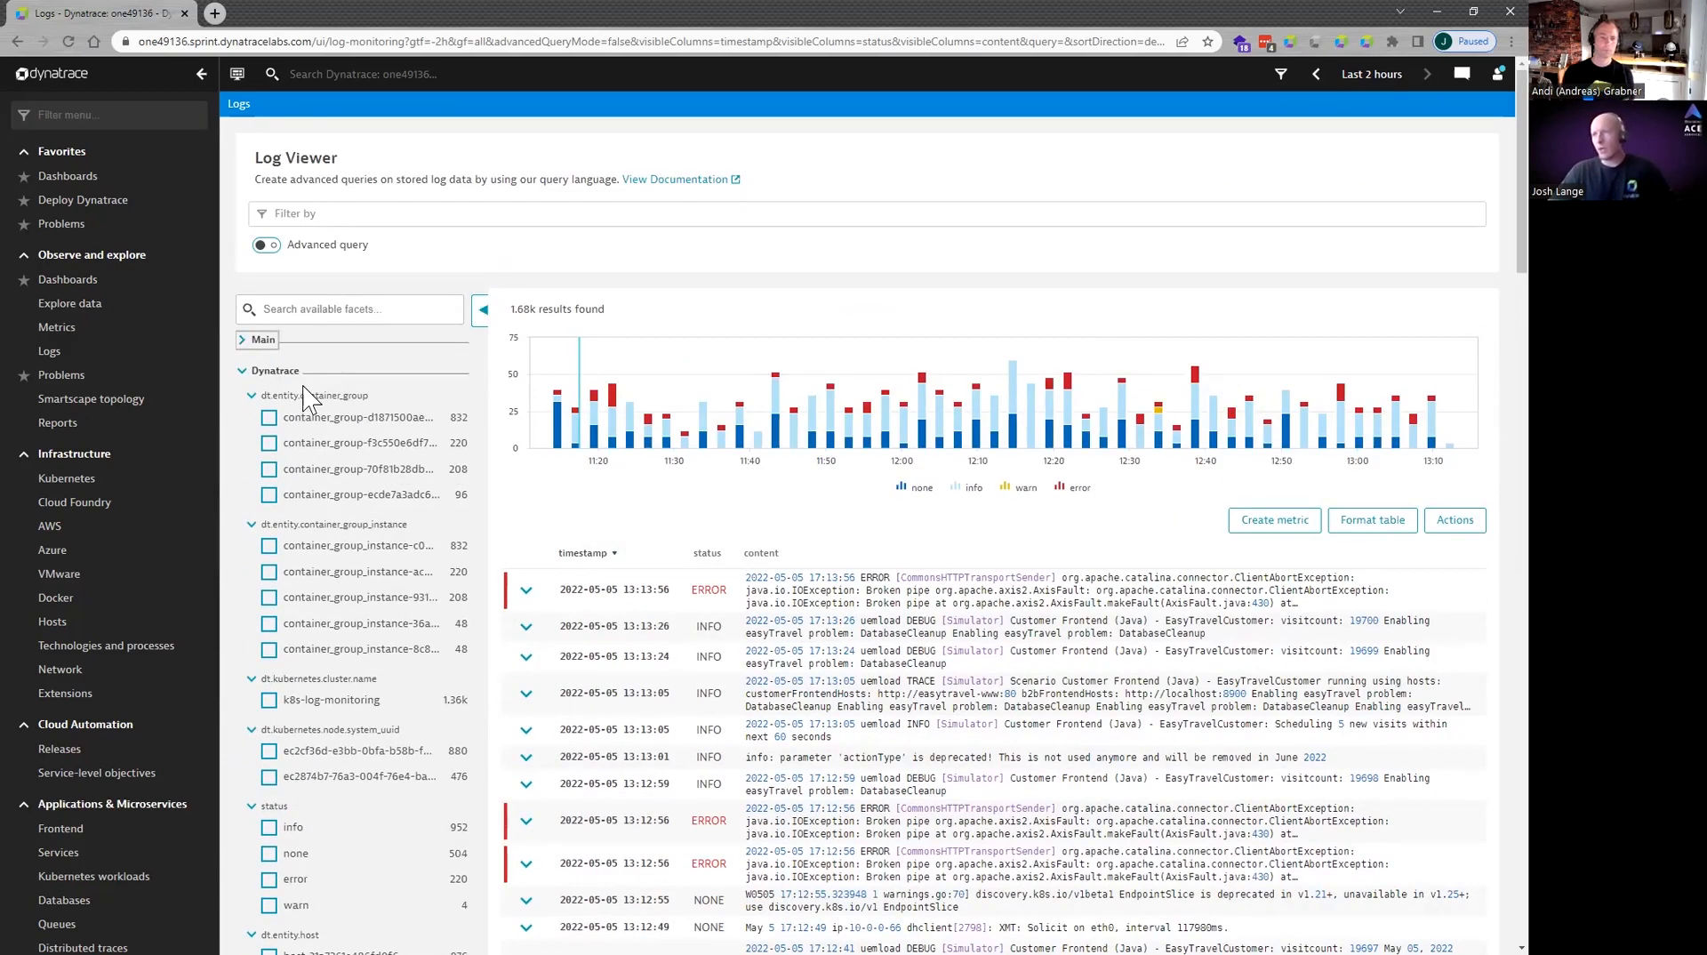
click(242, 371)
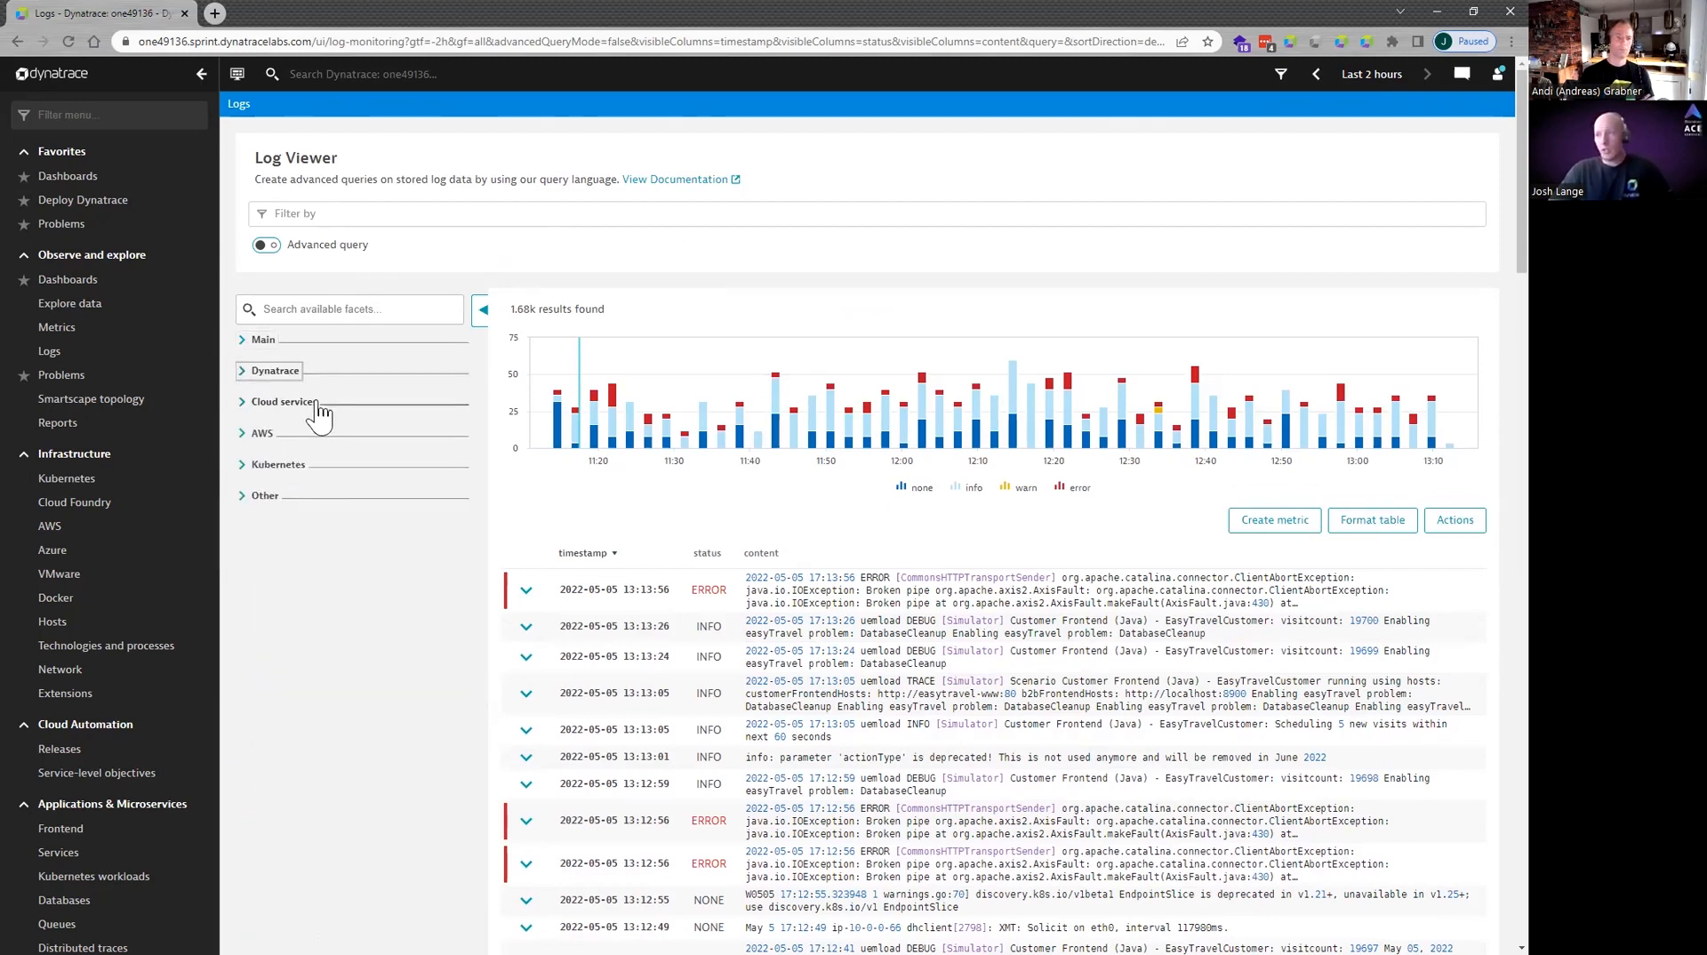
Filter the logs by Kubernetes namespace easytravel and deployment easytravel-backend-*.
click(247, 464)
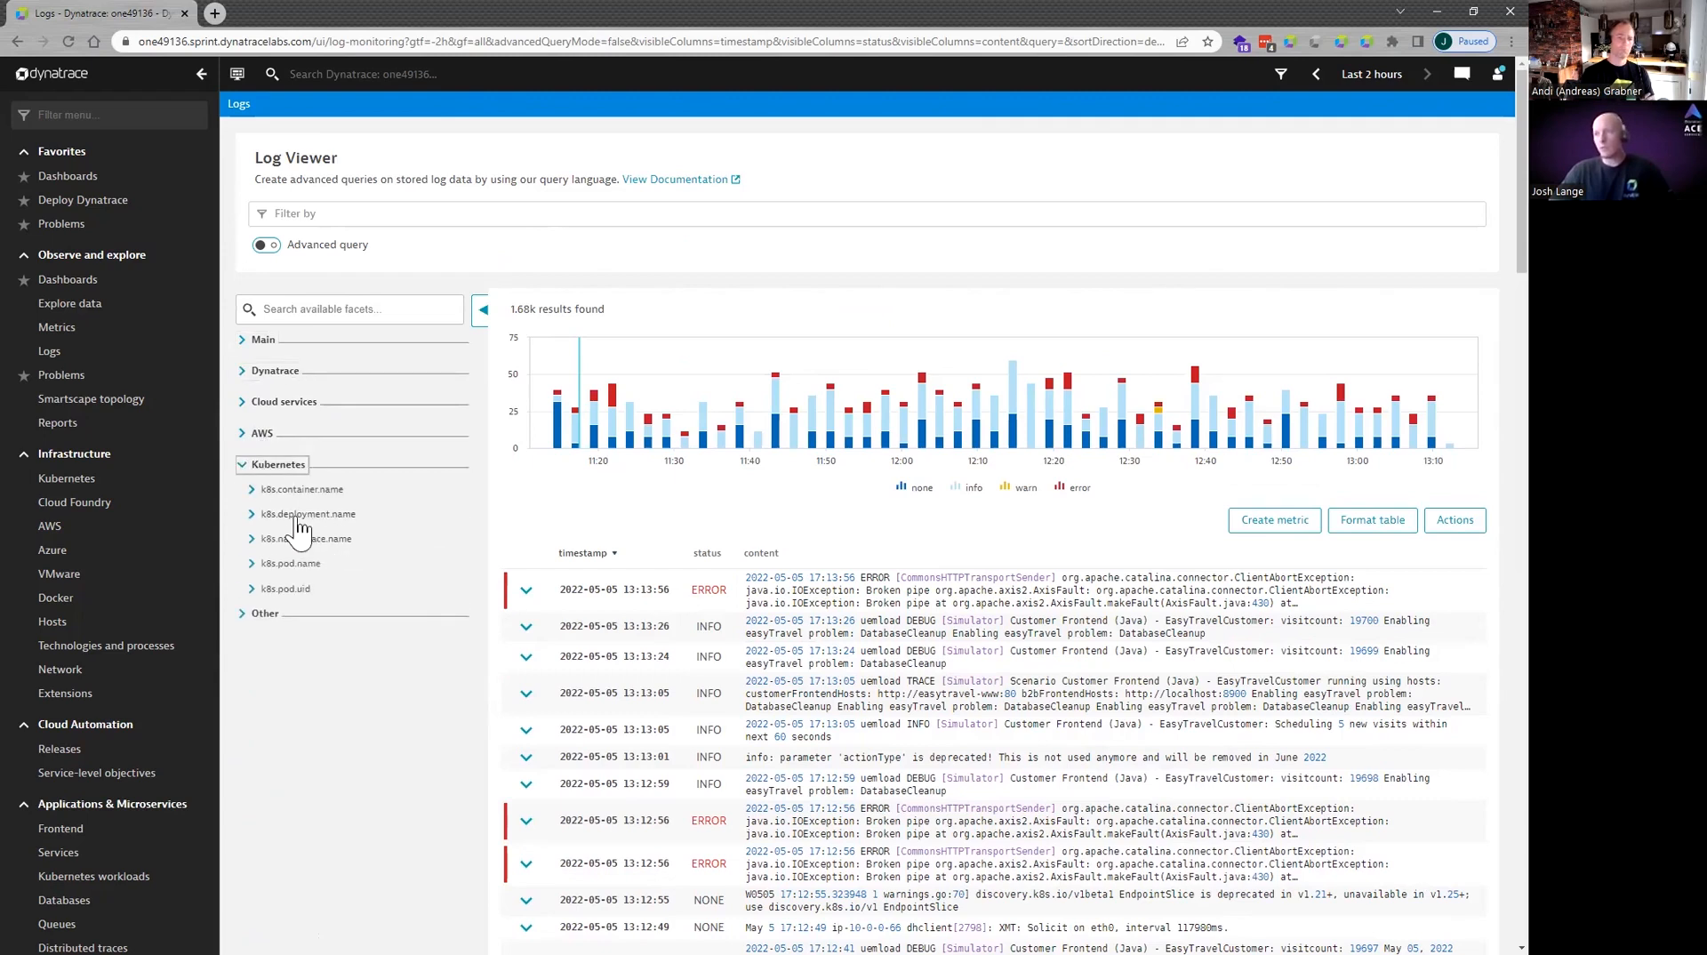
click(254, 538)
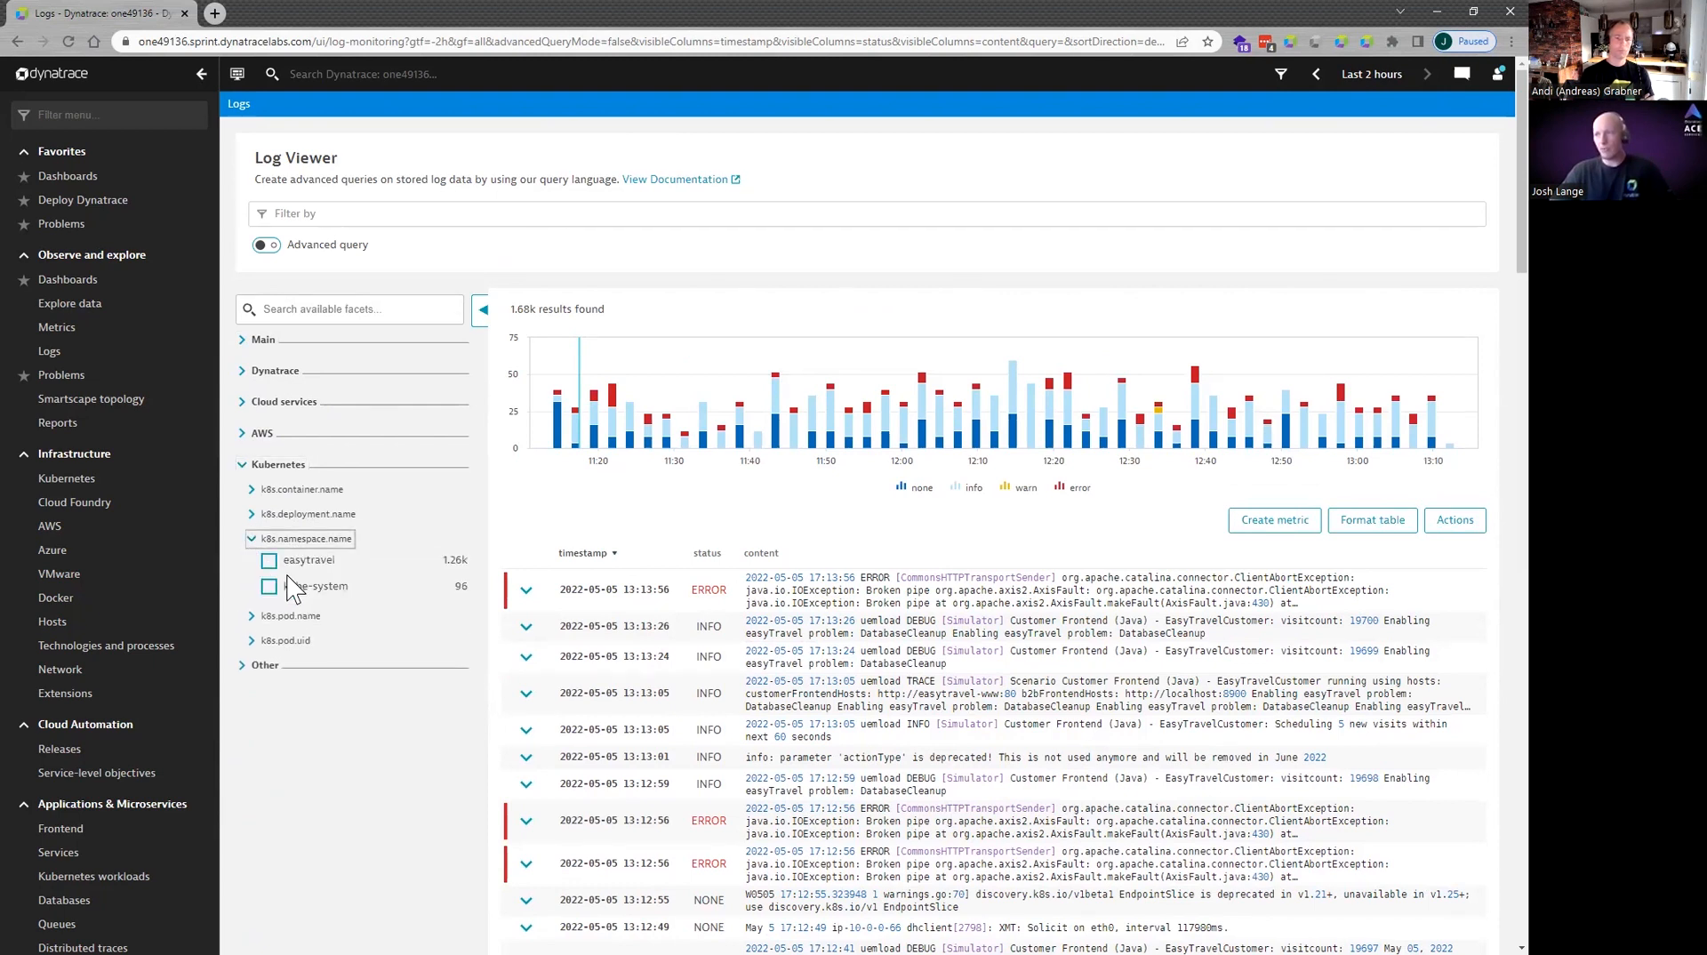
click(269, 561)
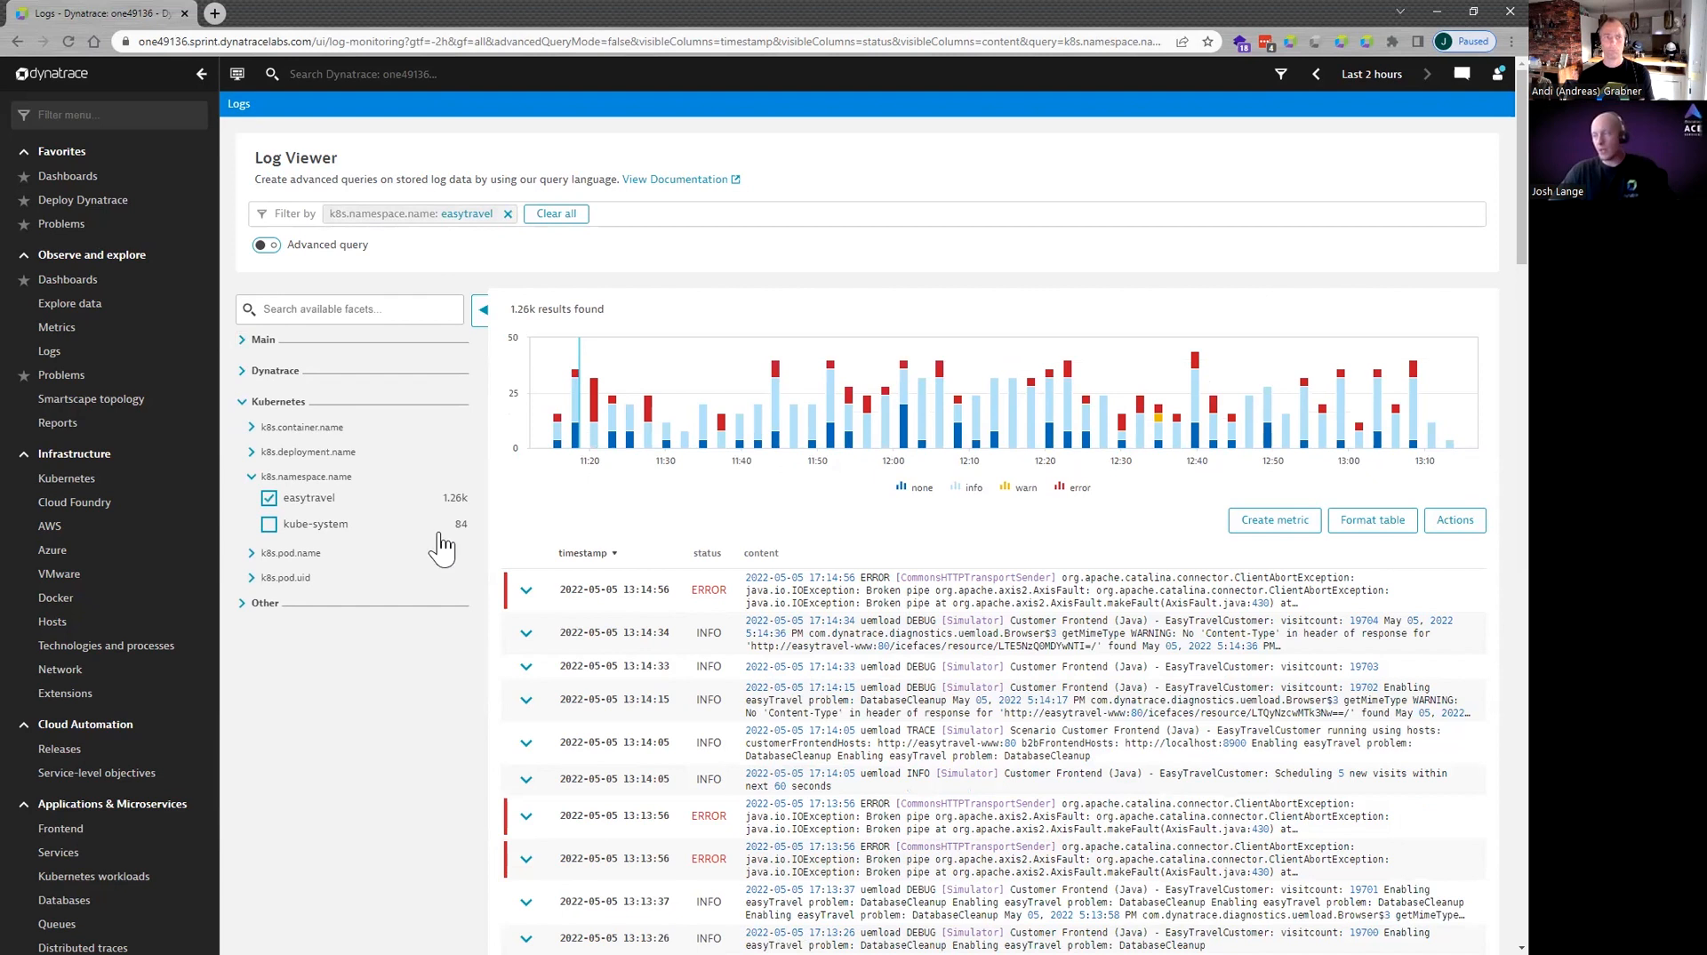
click(251, 452)
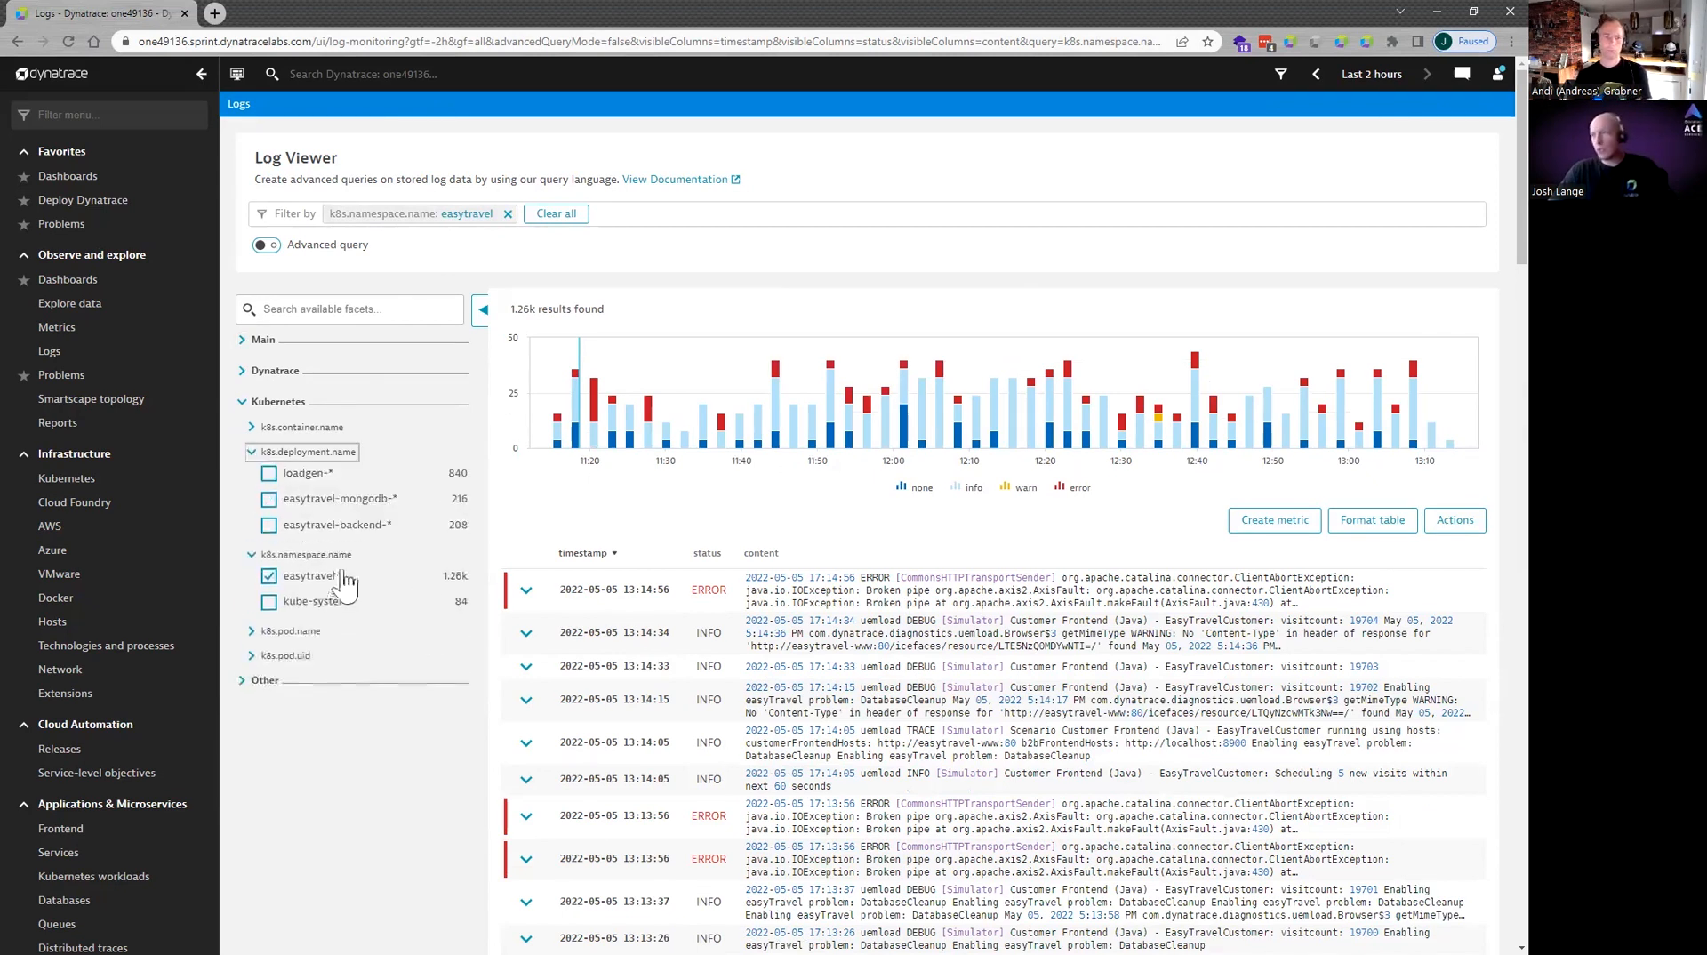
click(268, 525)
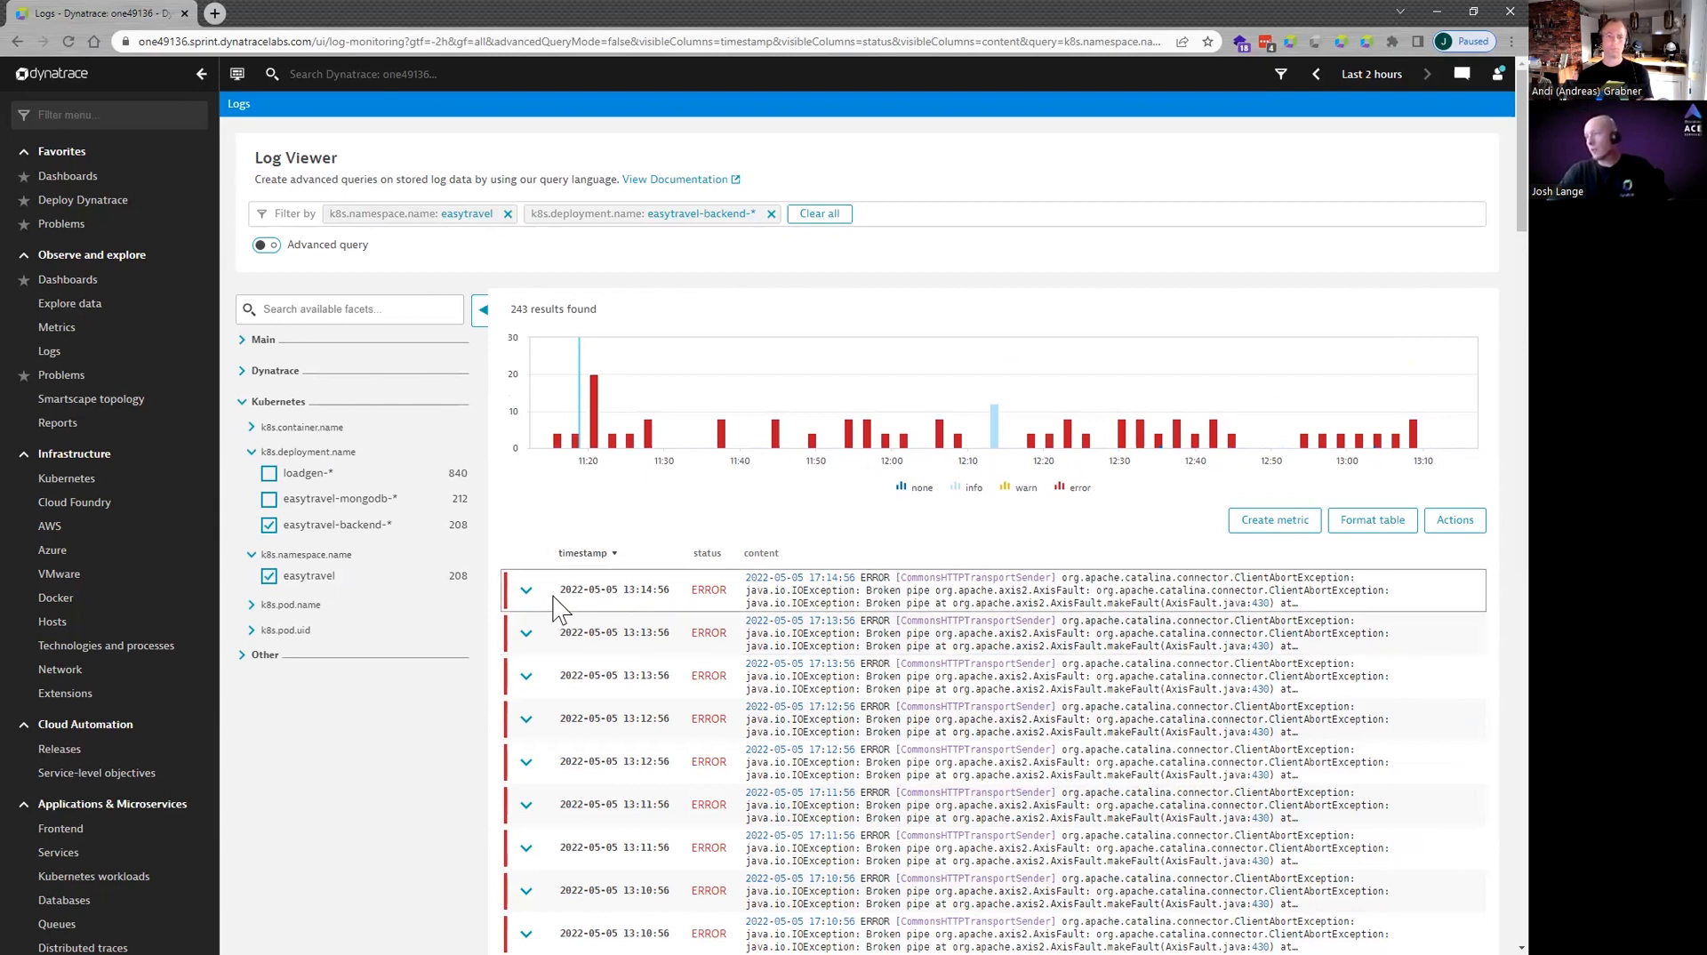
Expand the newest error entry, examine its context, stack trace, and Dynatrace and Kubernetes attributes, and collapse it again.
click(526, 590)
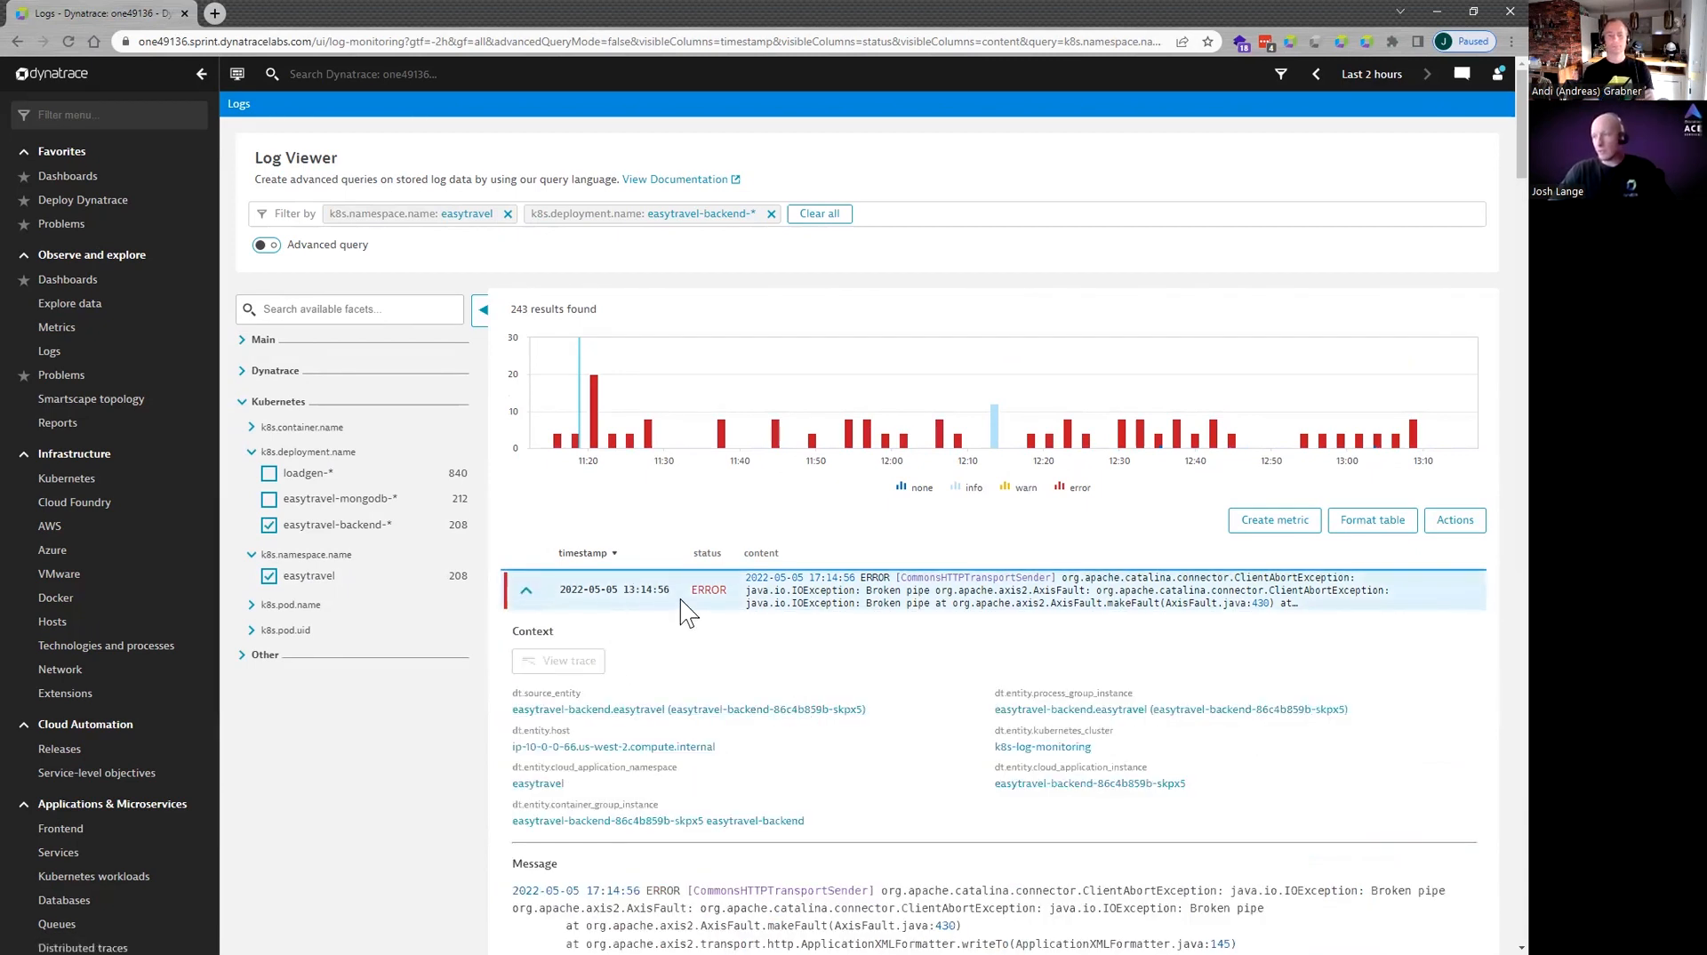
scroll(1014, 701, down, 1)
scroll(1014, 701, down, 1)
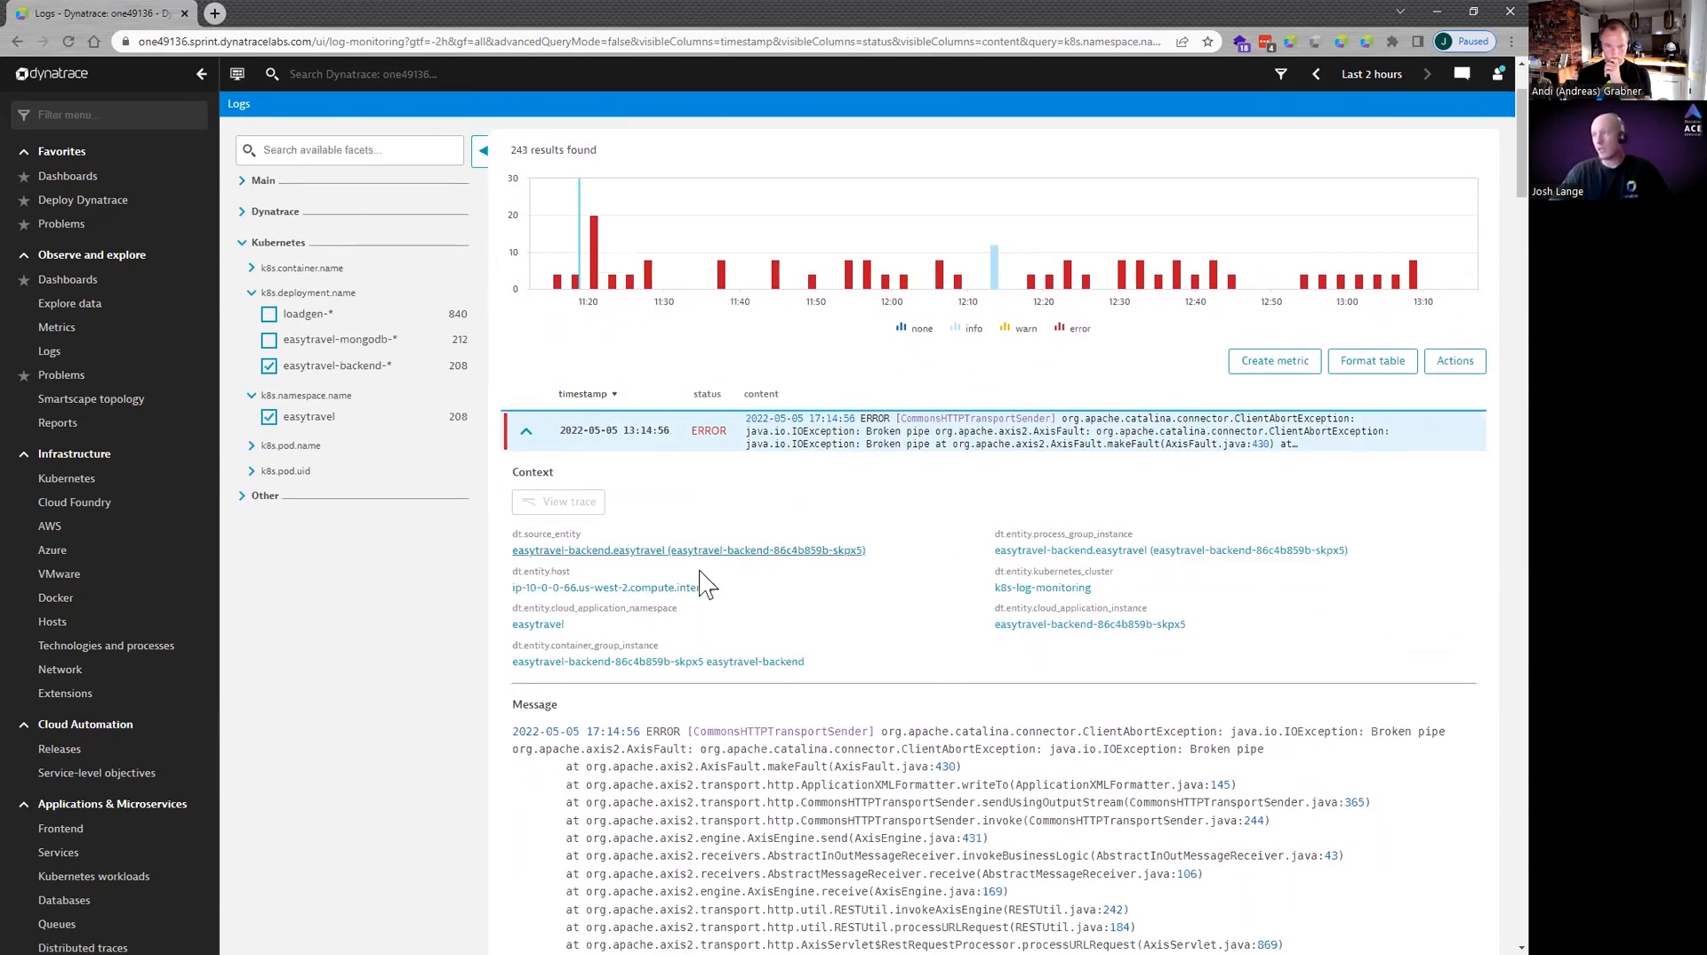
scroll(944, 646, down, 5)
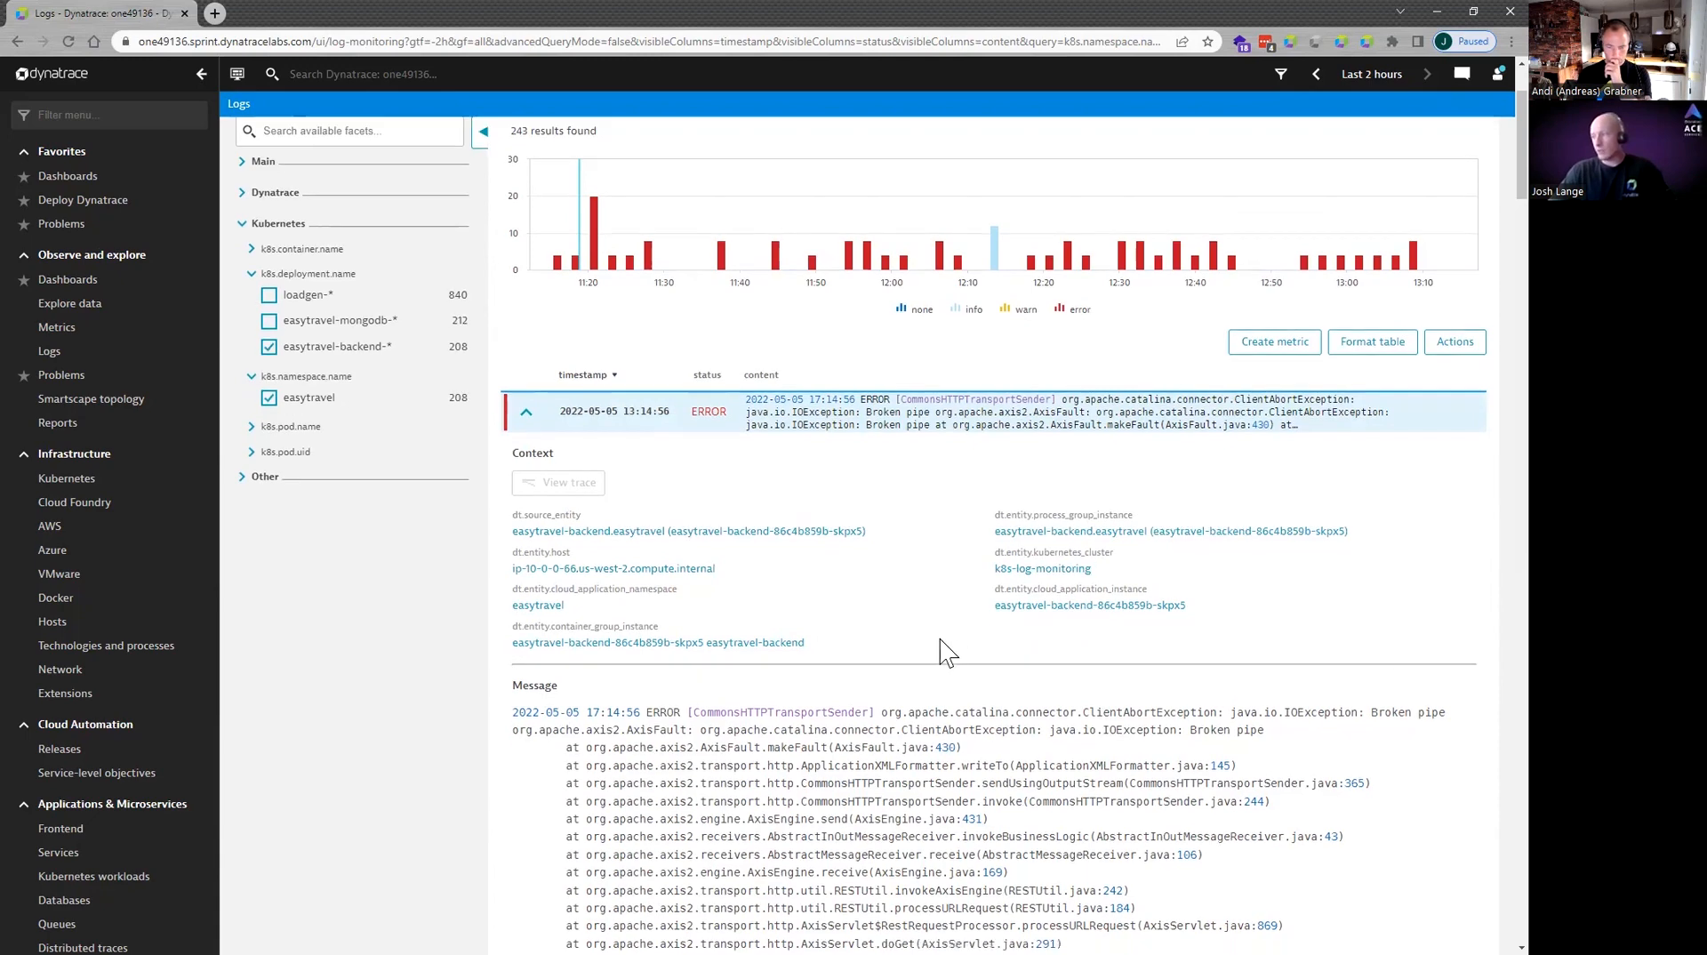
scroll(944, 651, down, 20)
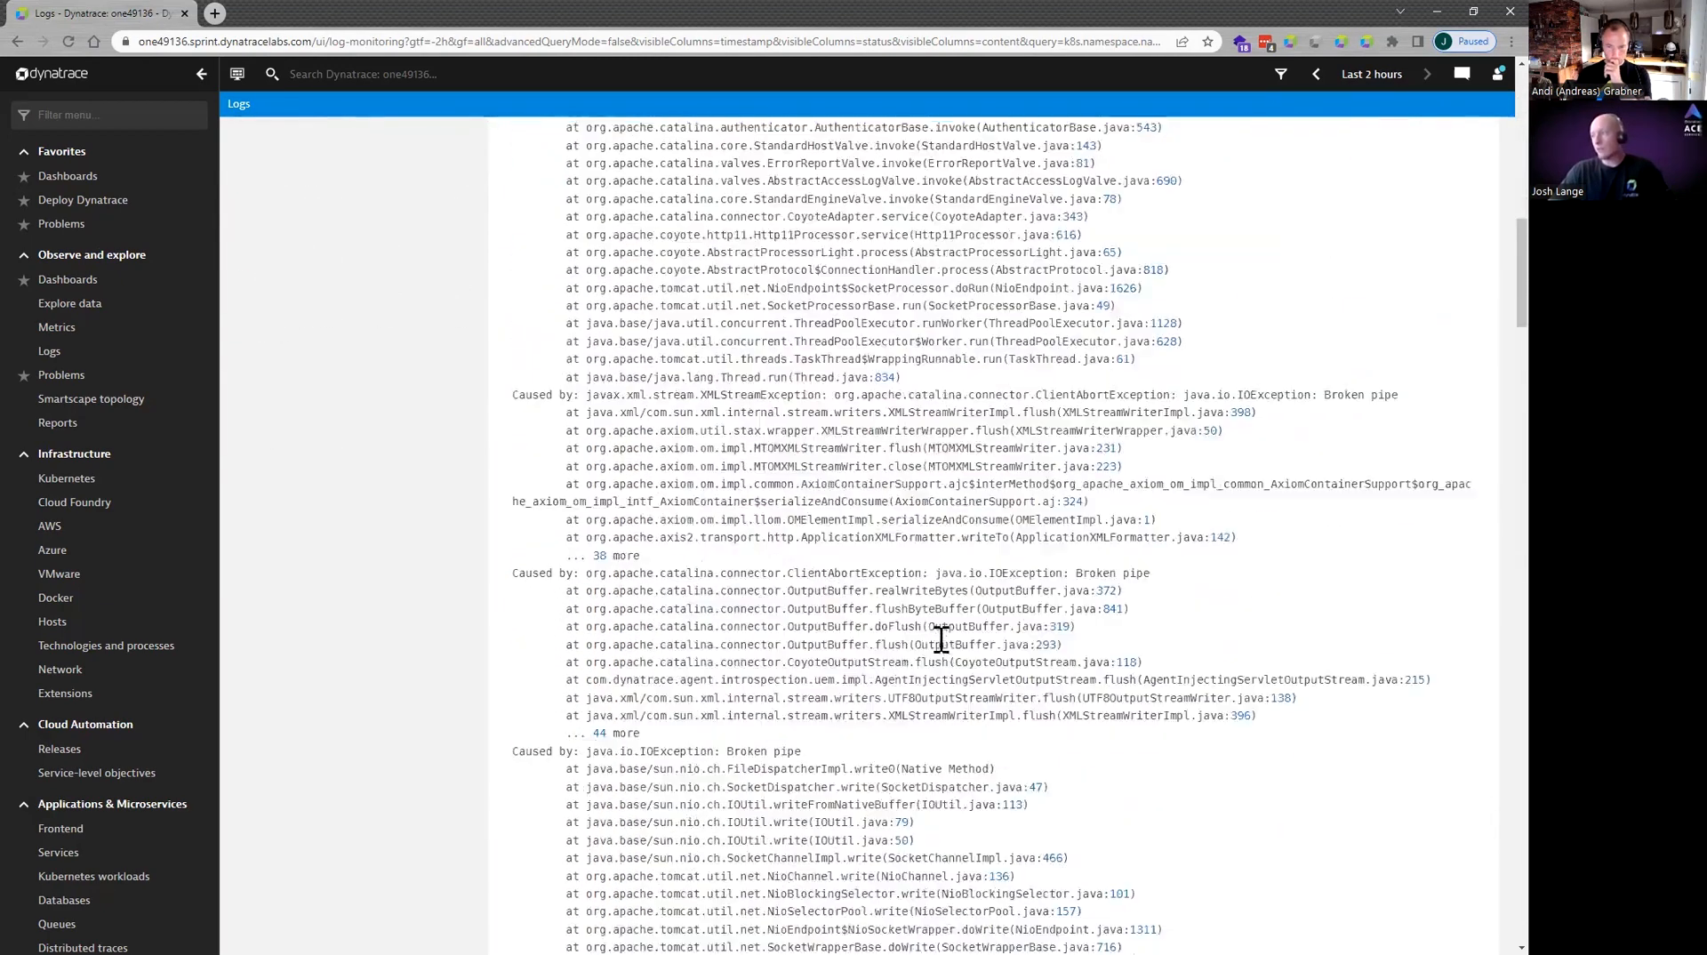
scroll(880, 635, down, 5)
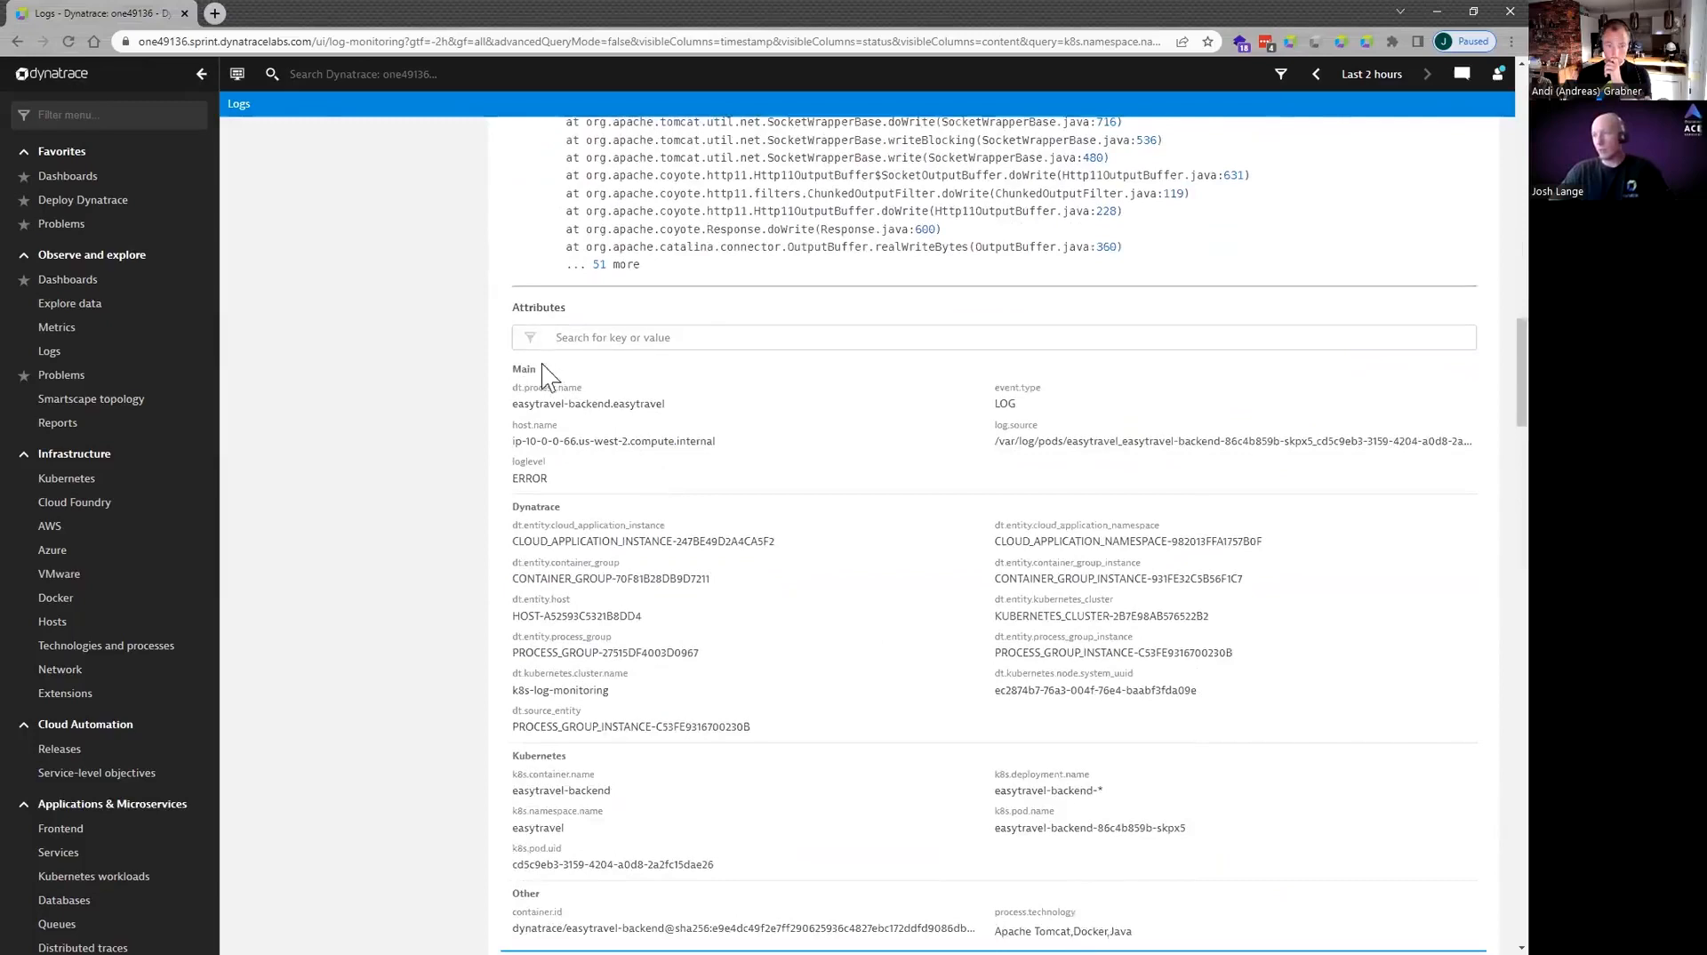
drag(516, 615, 631, 691)
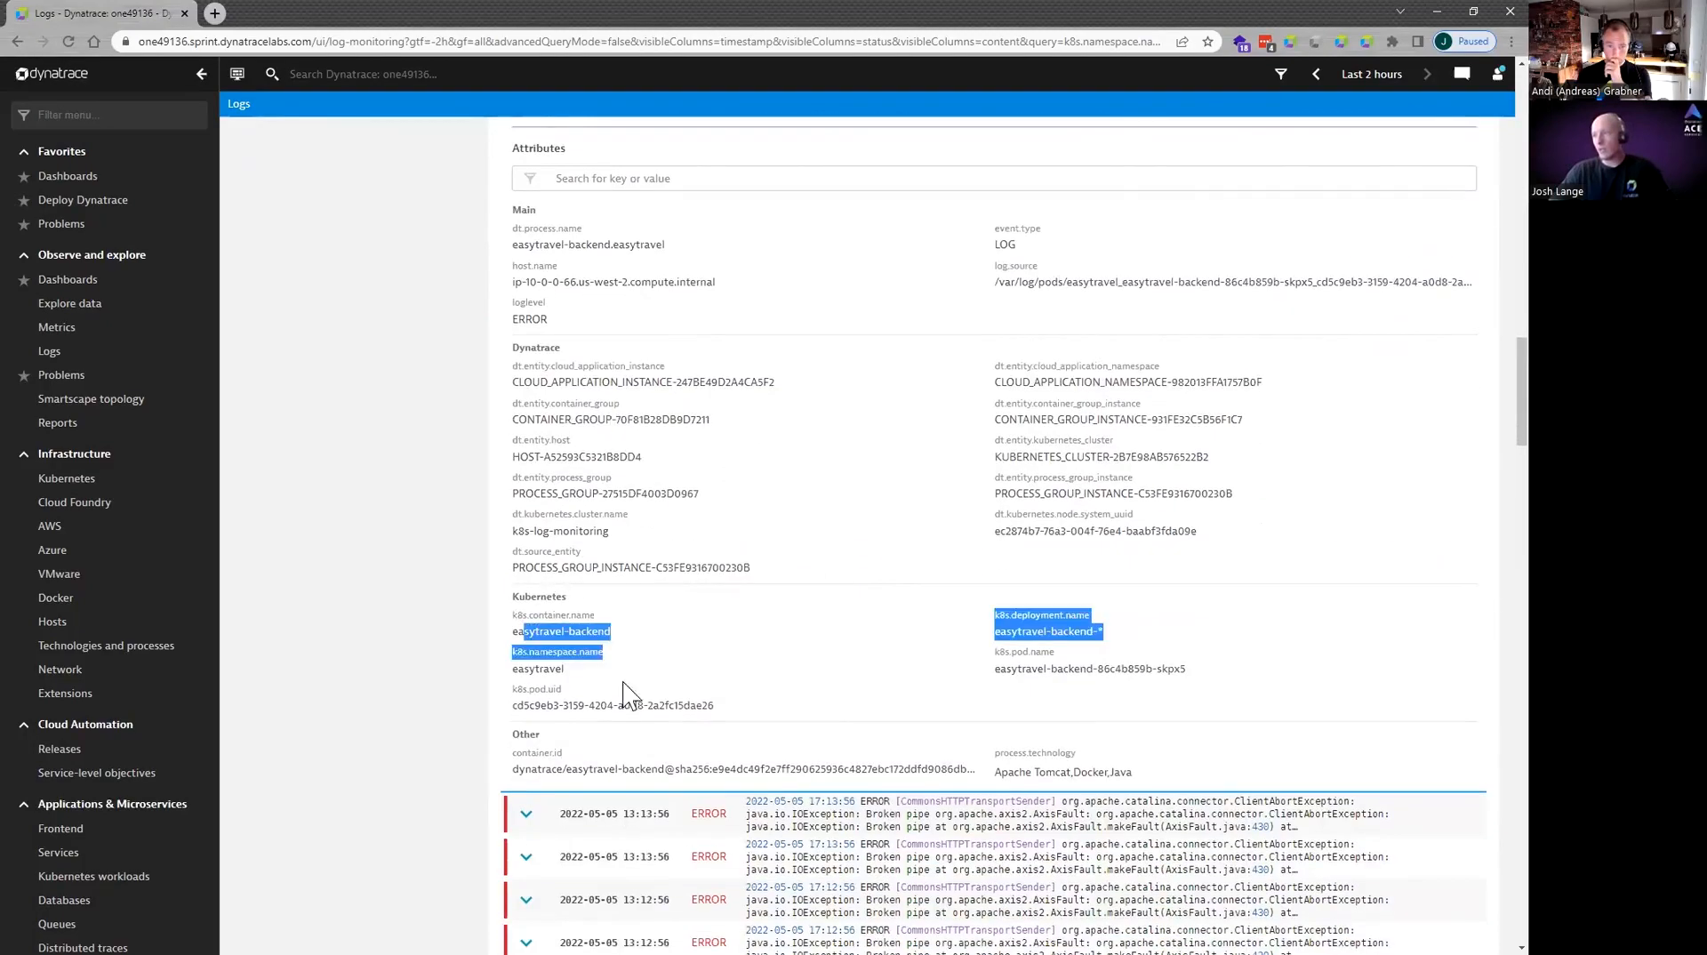
drag(523, 365, 604, 520)
click(680, 529)
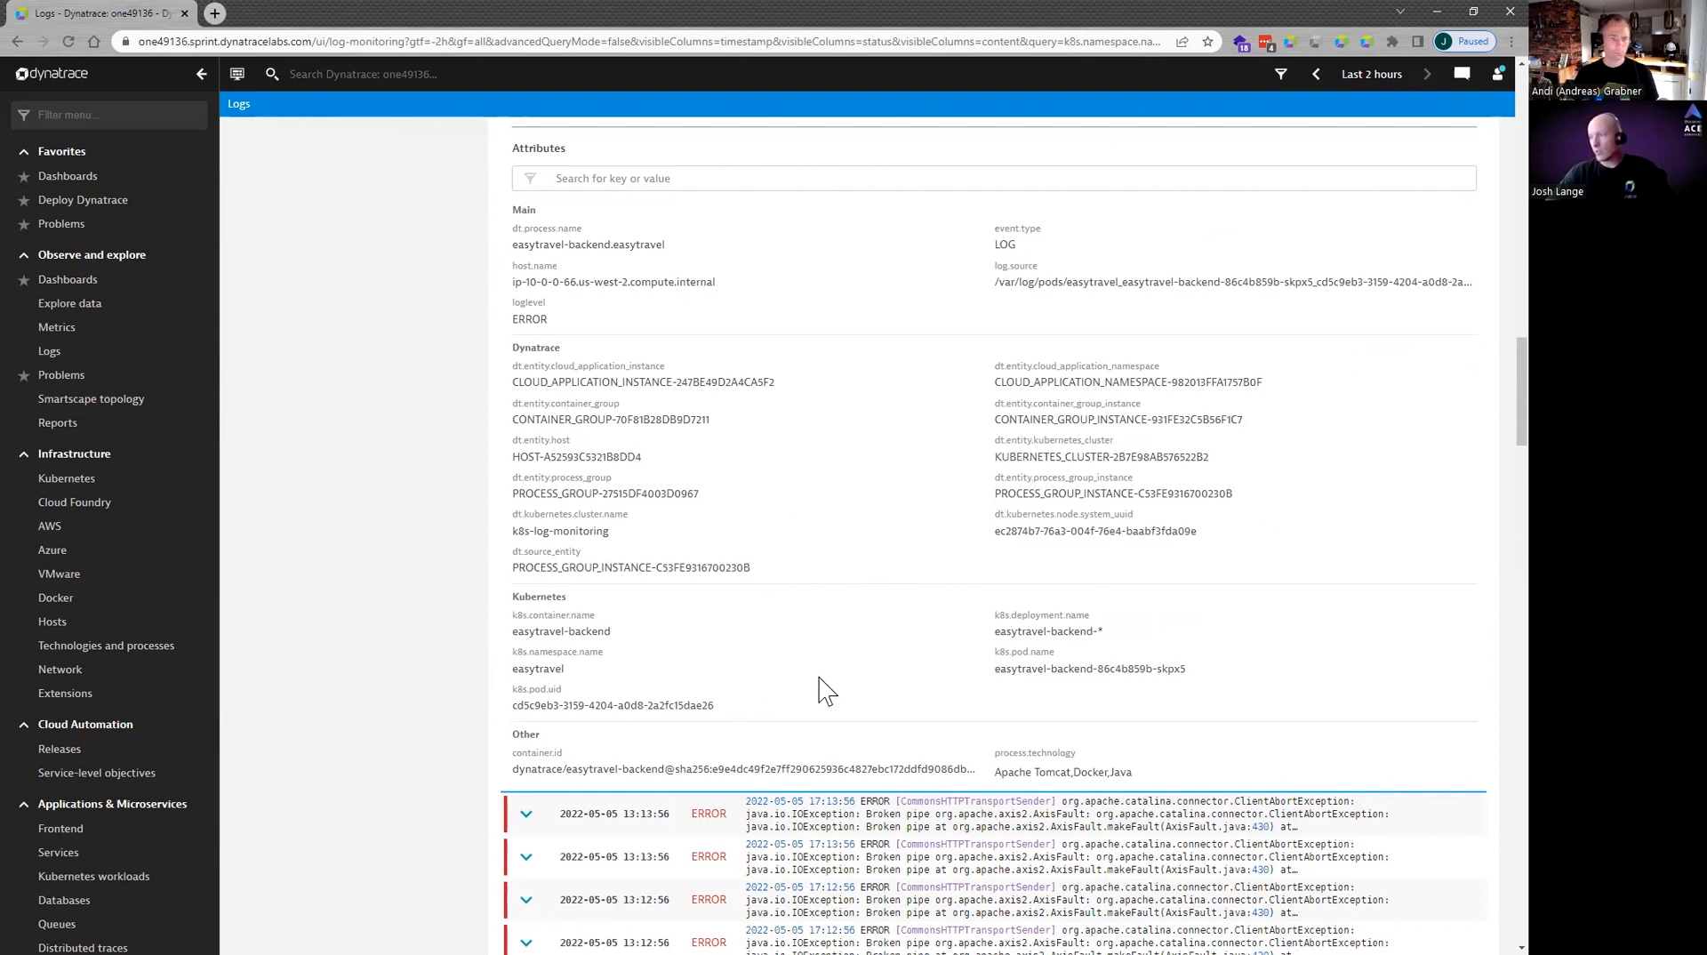
scroll(804, 751, up, 5)
scroll(804, 751, up, 15)
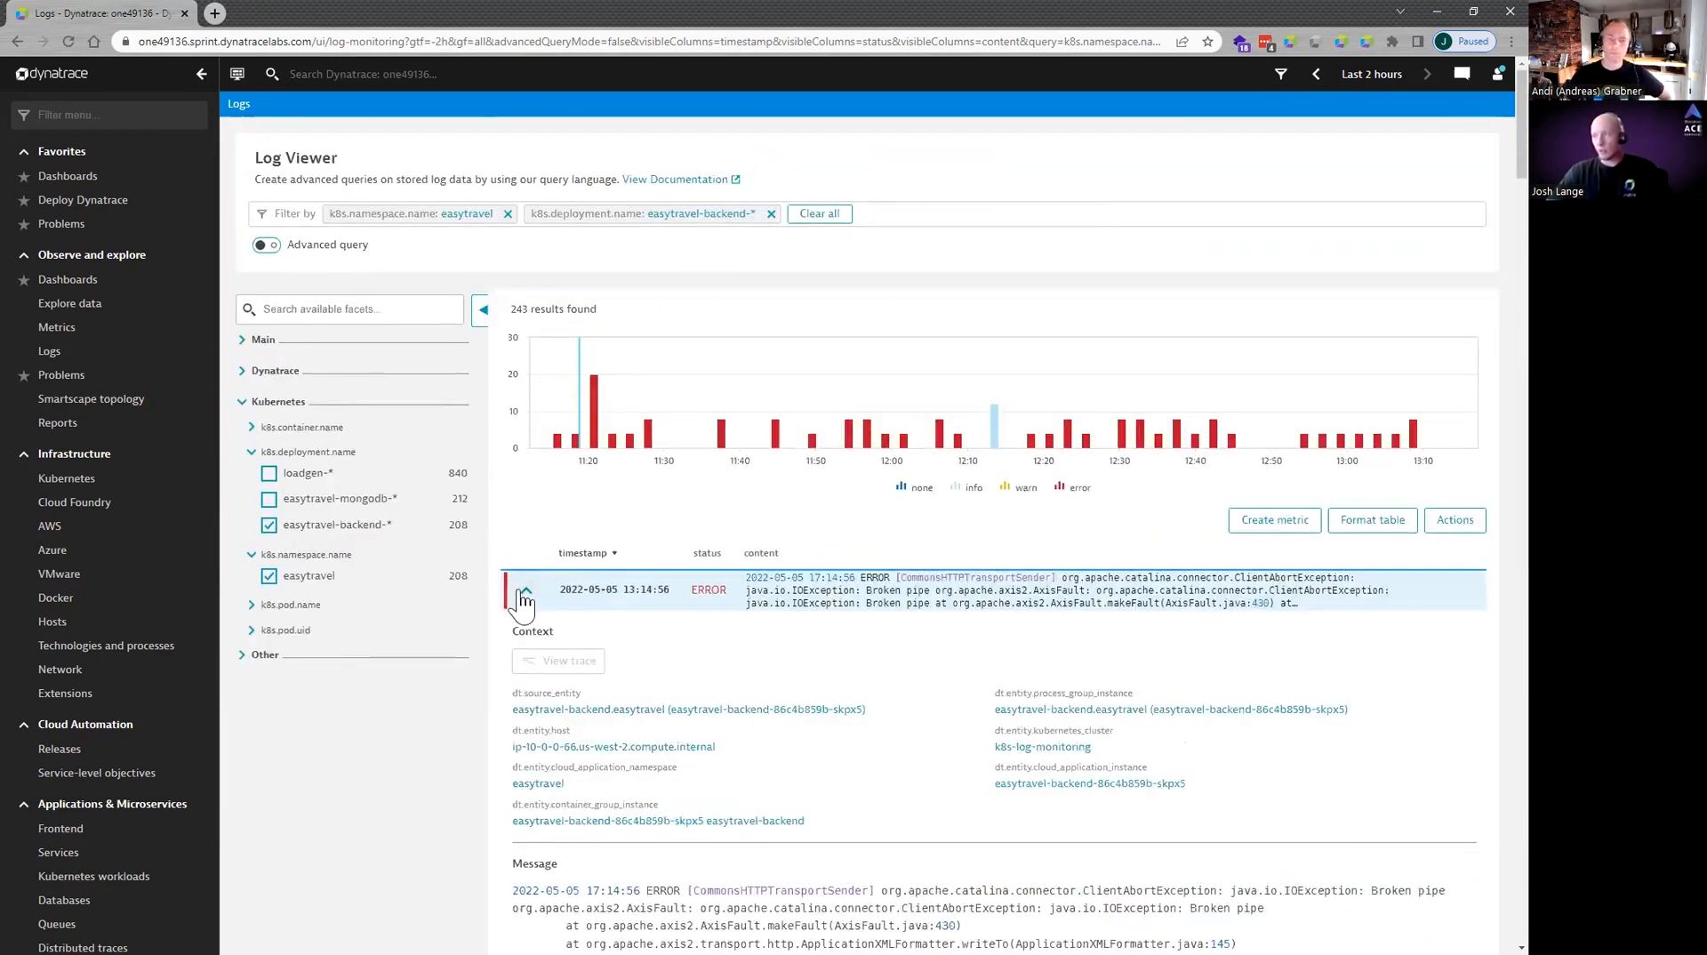
click(525, 590)
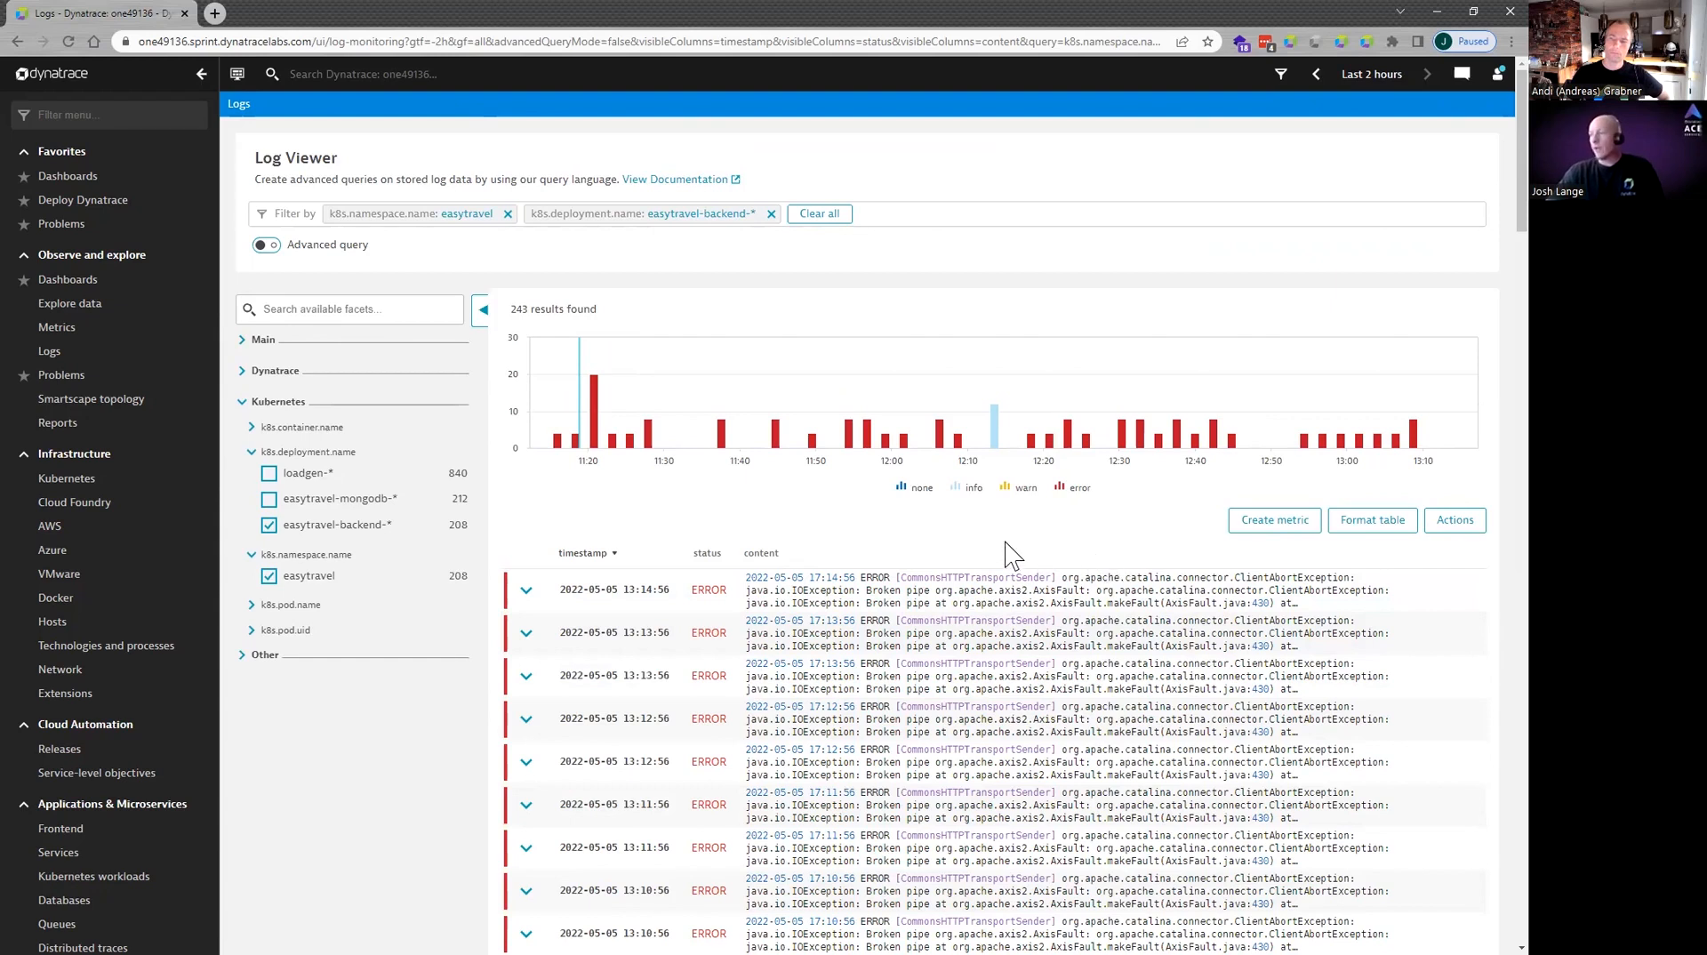
Try adding the fields dt.entity.kubernetes_node, dt.kubernetes.node.name and node as columns of the log table.
click(1373, 523)
click(1289, 172)
text(node)
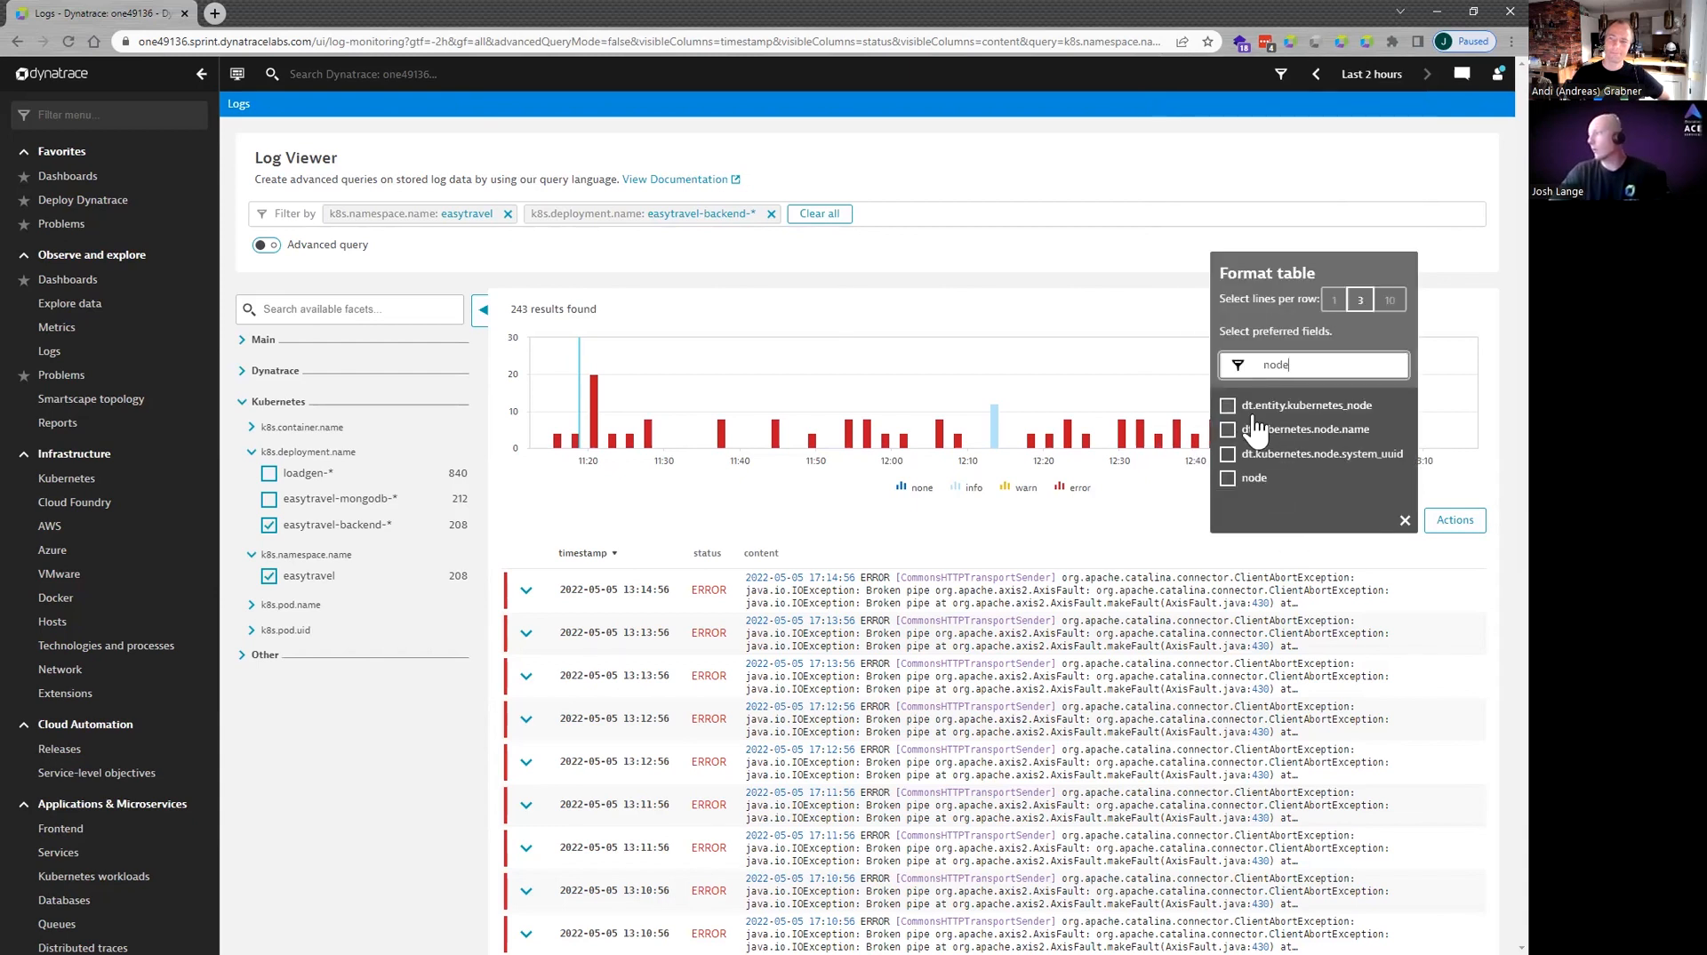
click(1227, 407)
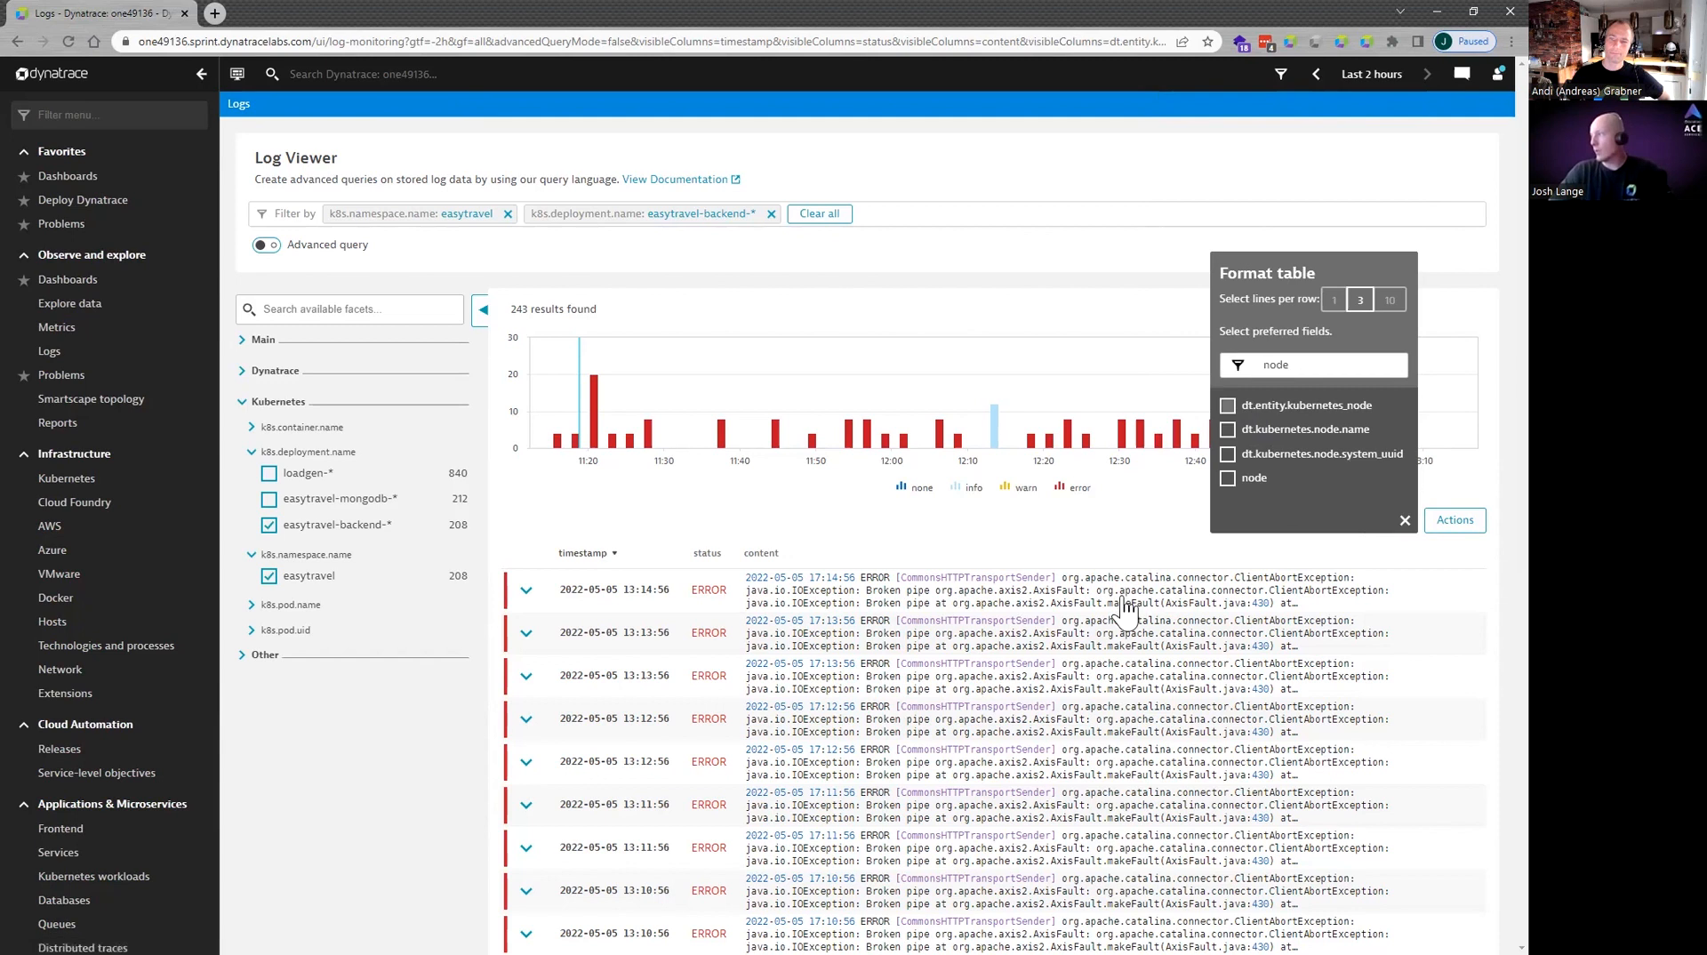
click(1228, 429)
click(1228, 480)
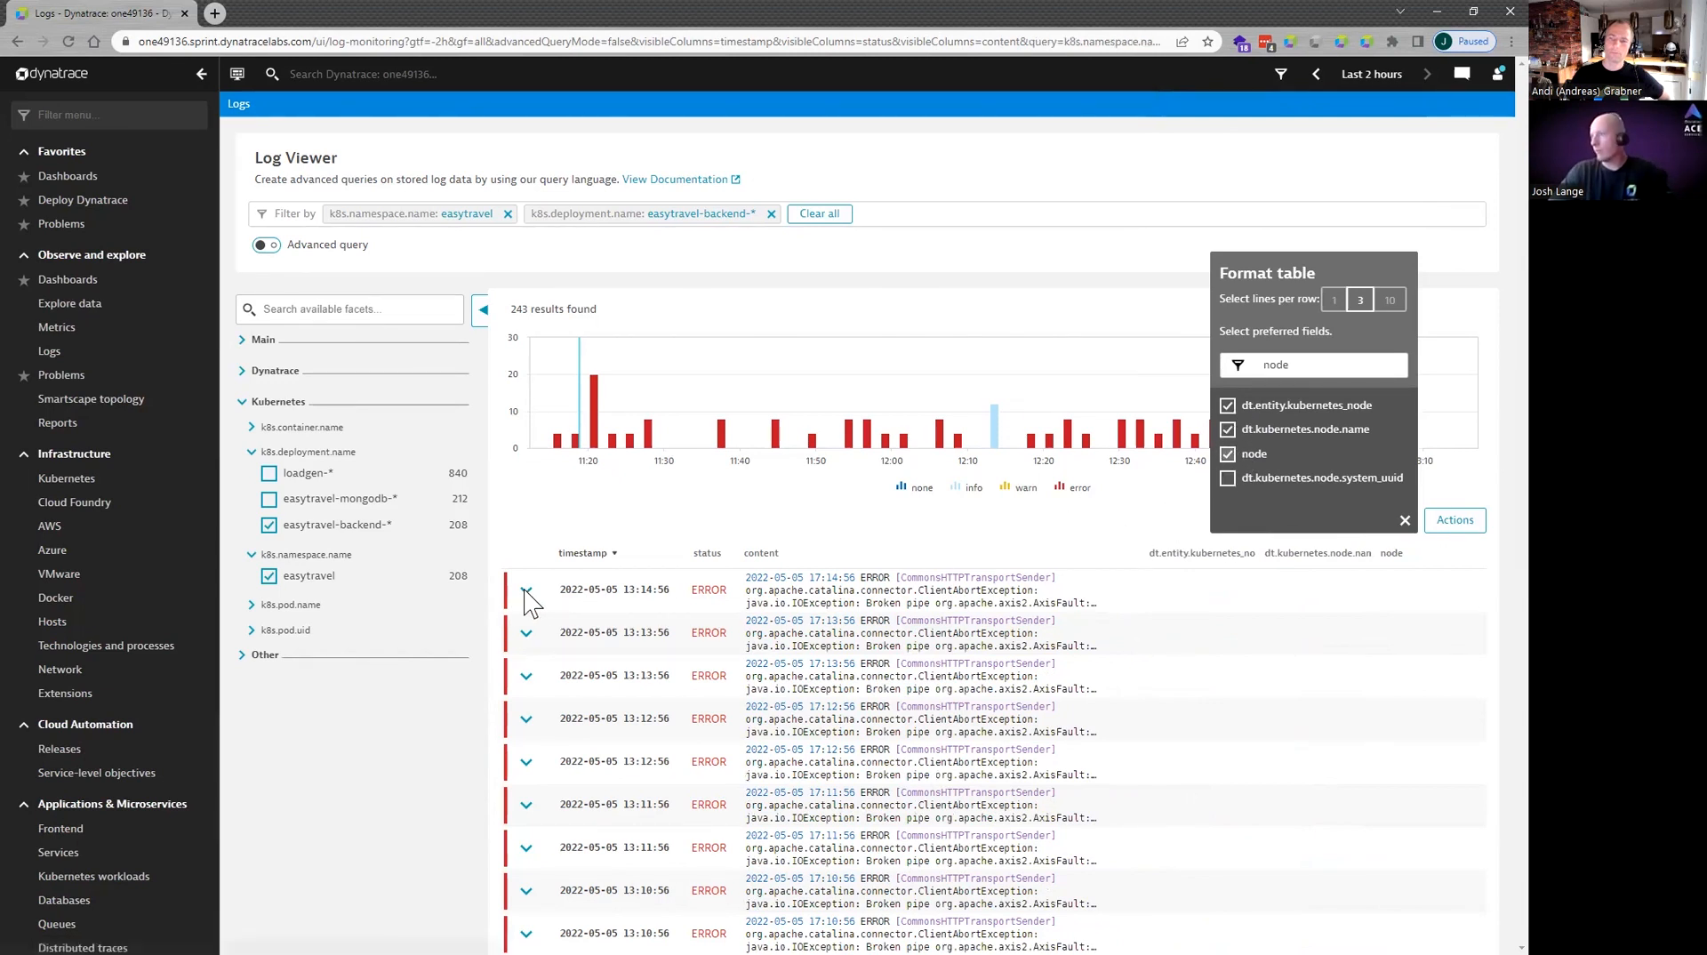
click(612, 622)
Reopen the newest error entry and check its attributes for fields usable as table columns.
click(526, 589)
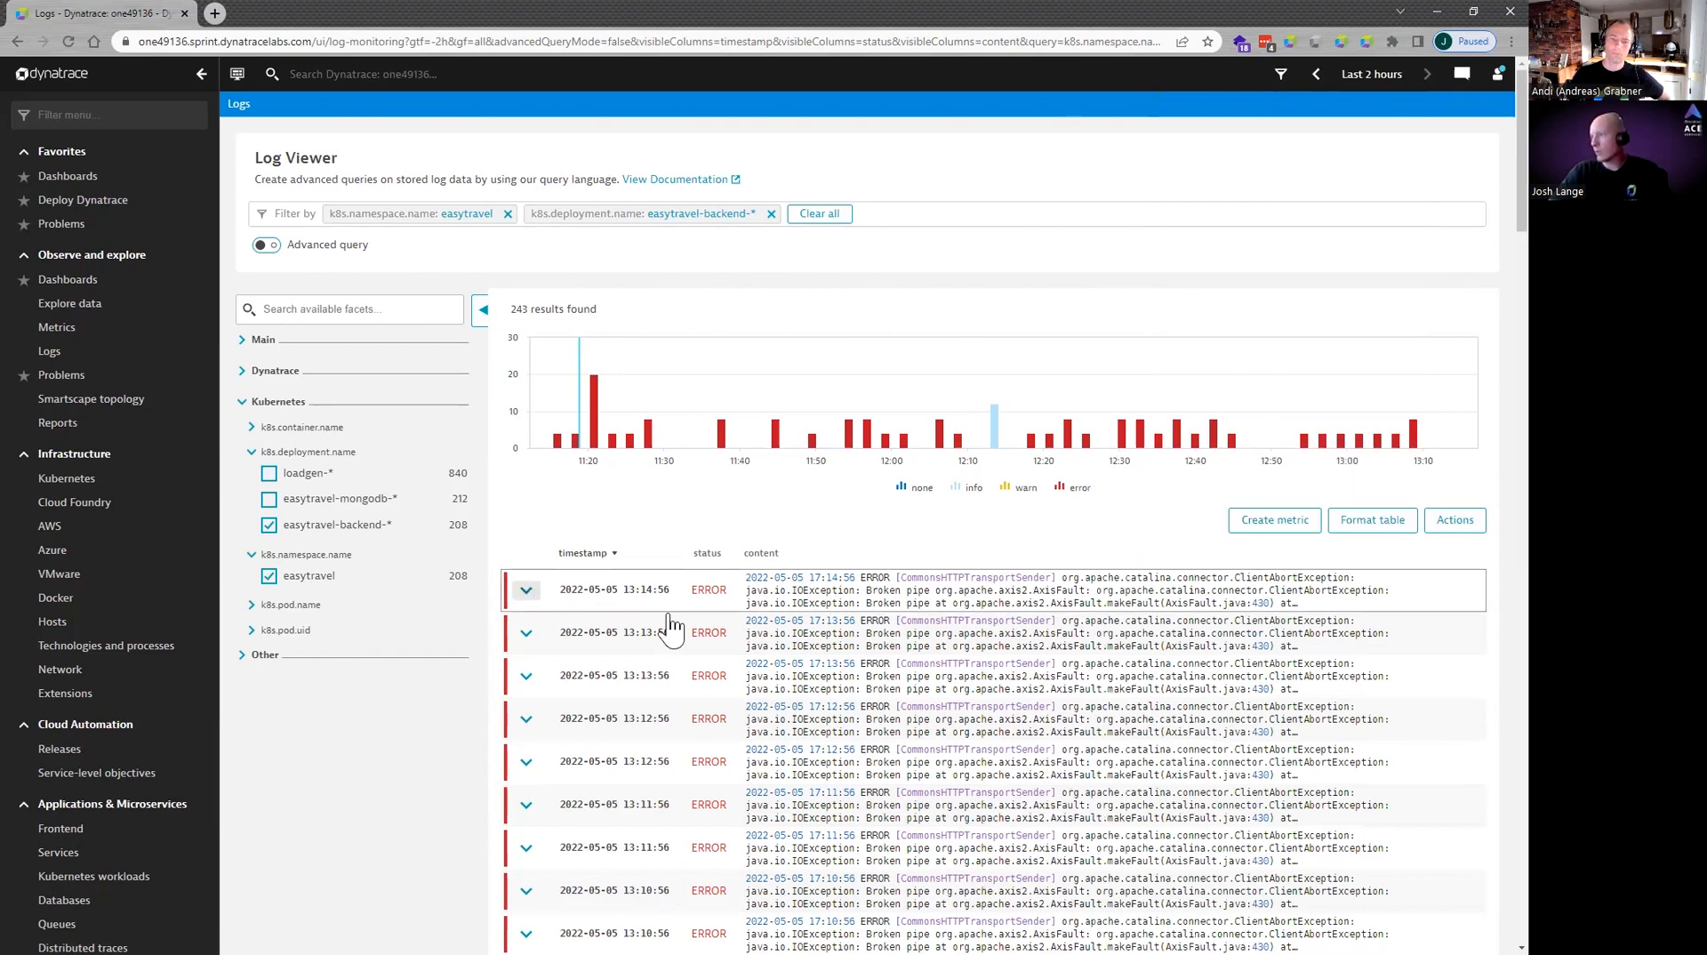
scroll(878, 679, down, 20)
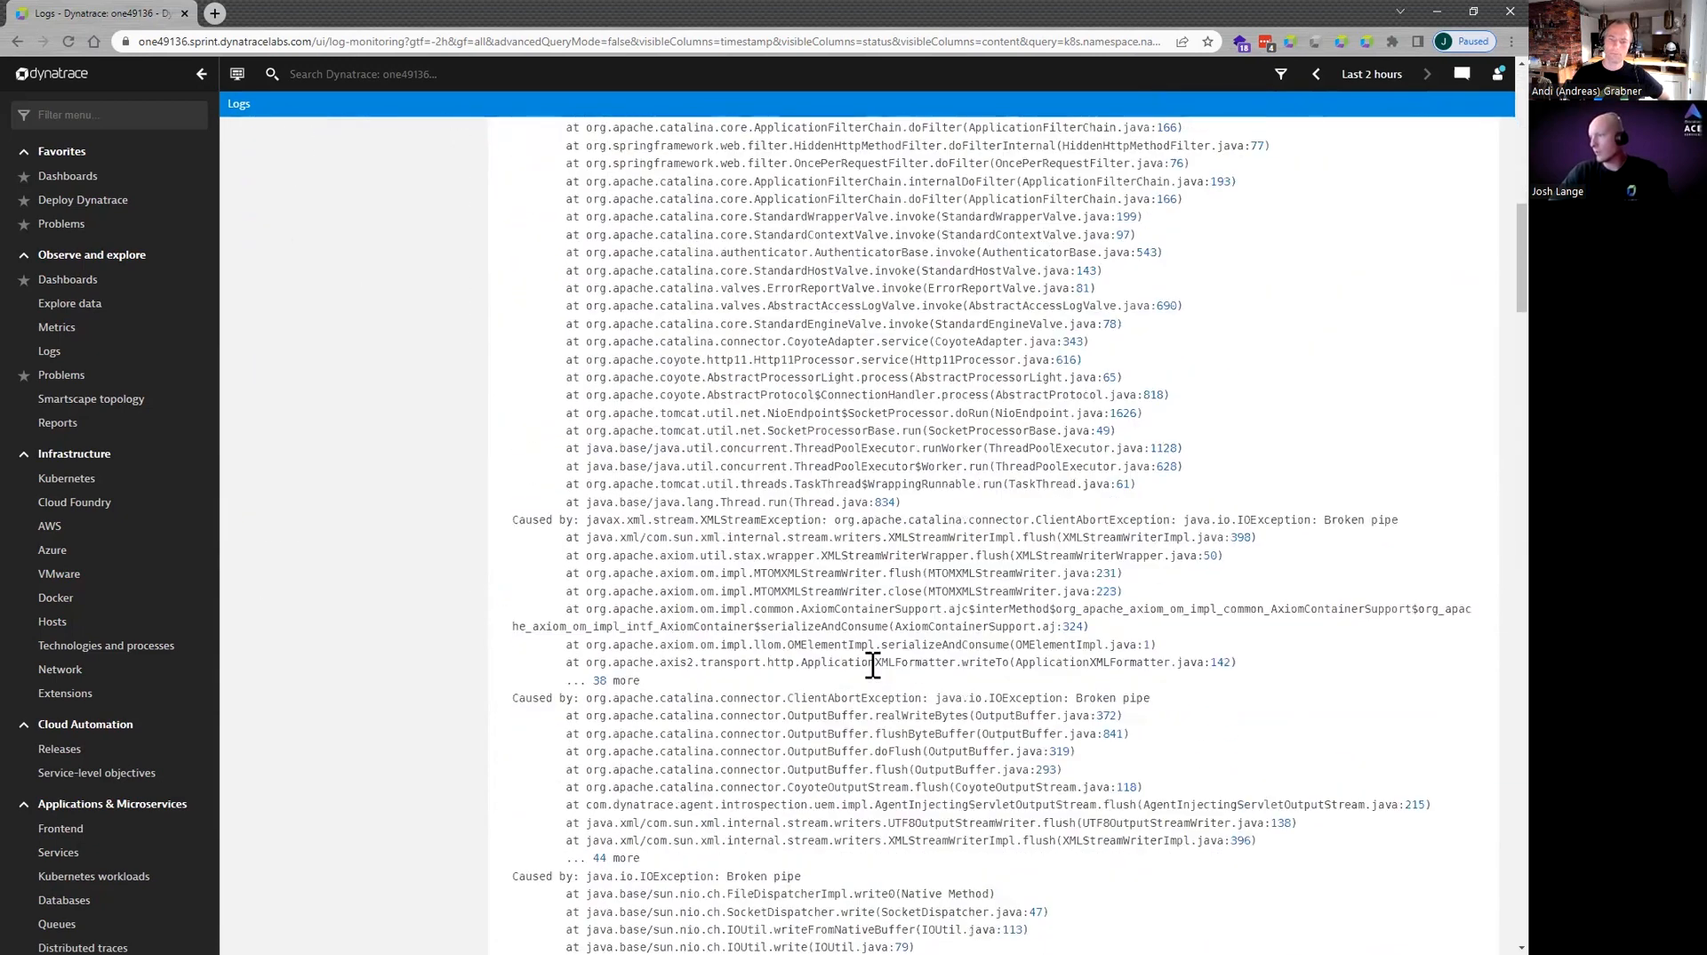
scroll(878, 678, up, 2)
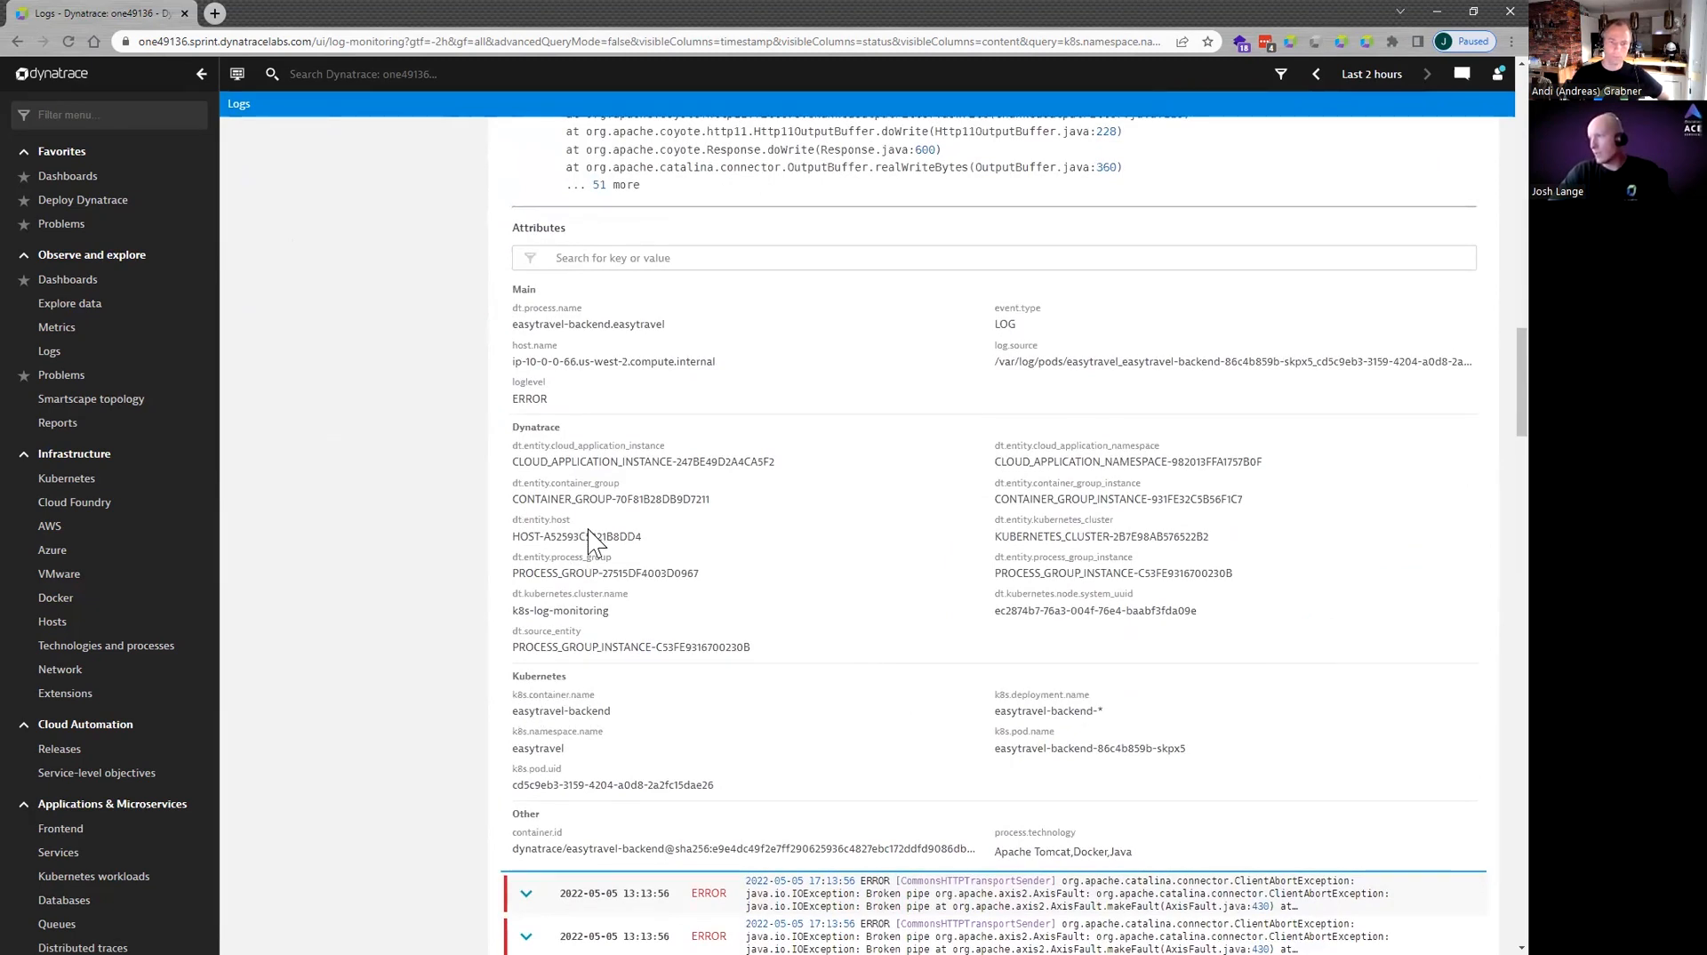
scroll(893, 666, up, 1)
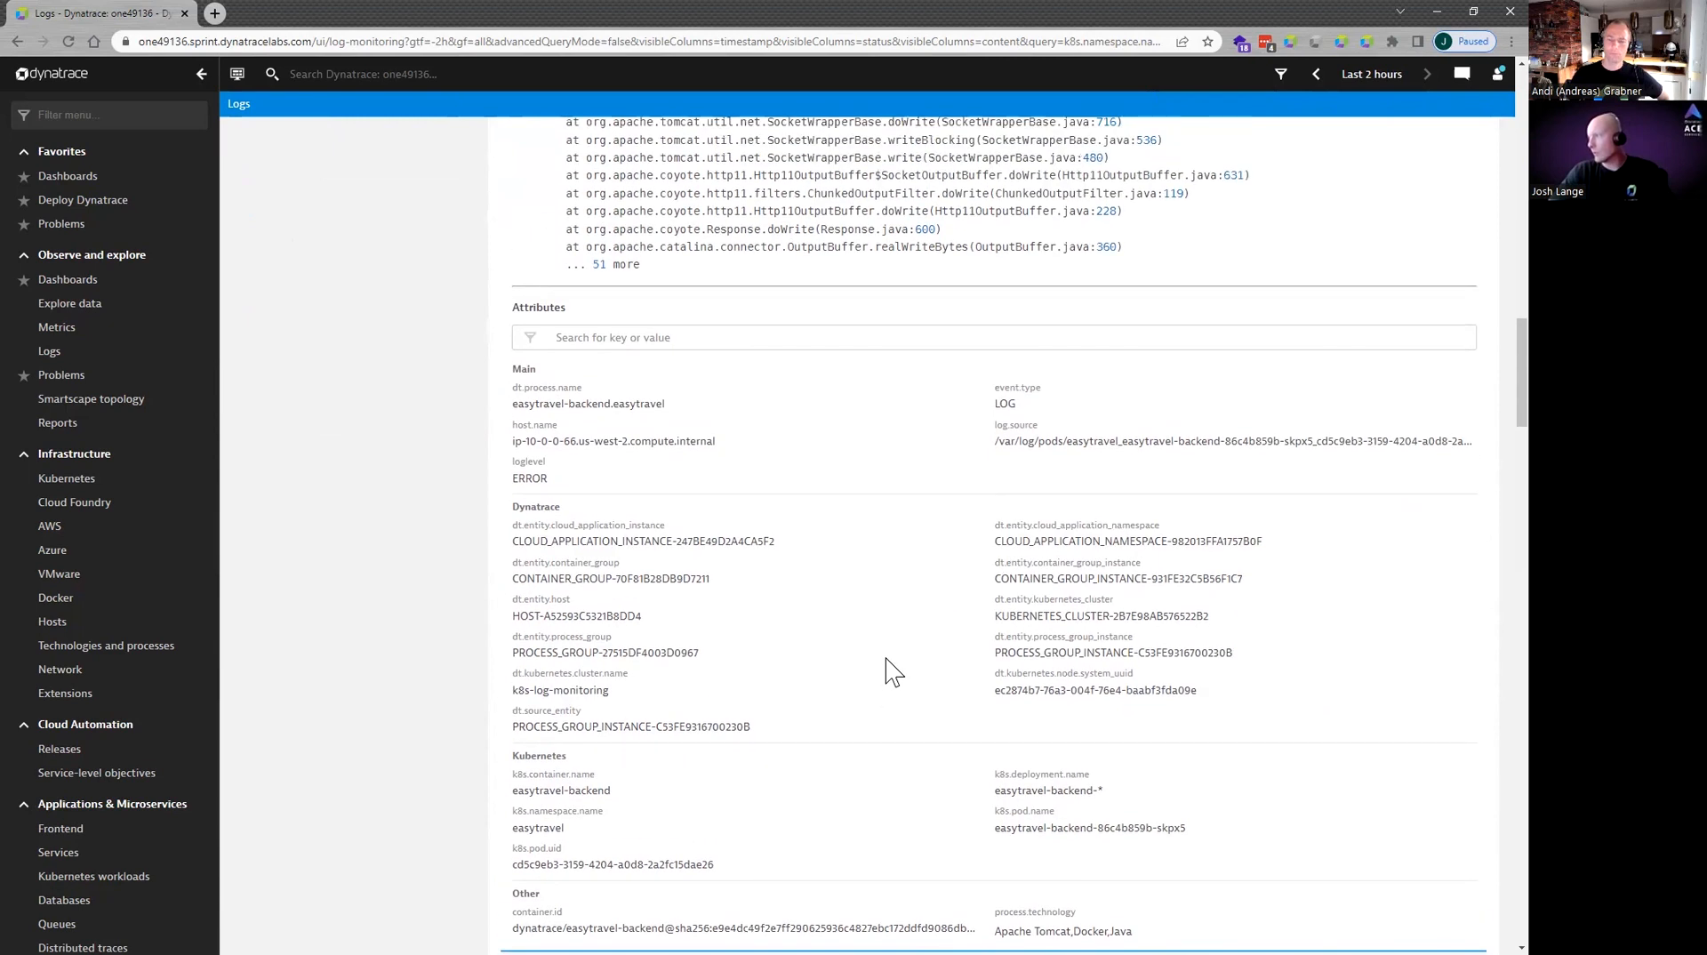
scroll(952, 711, up, 15)
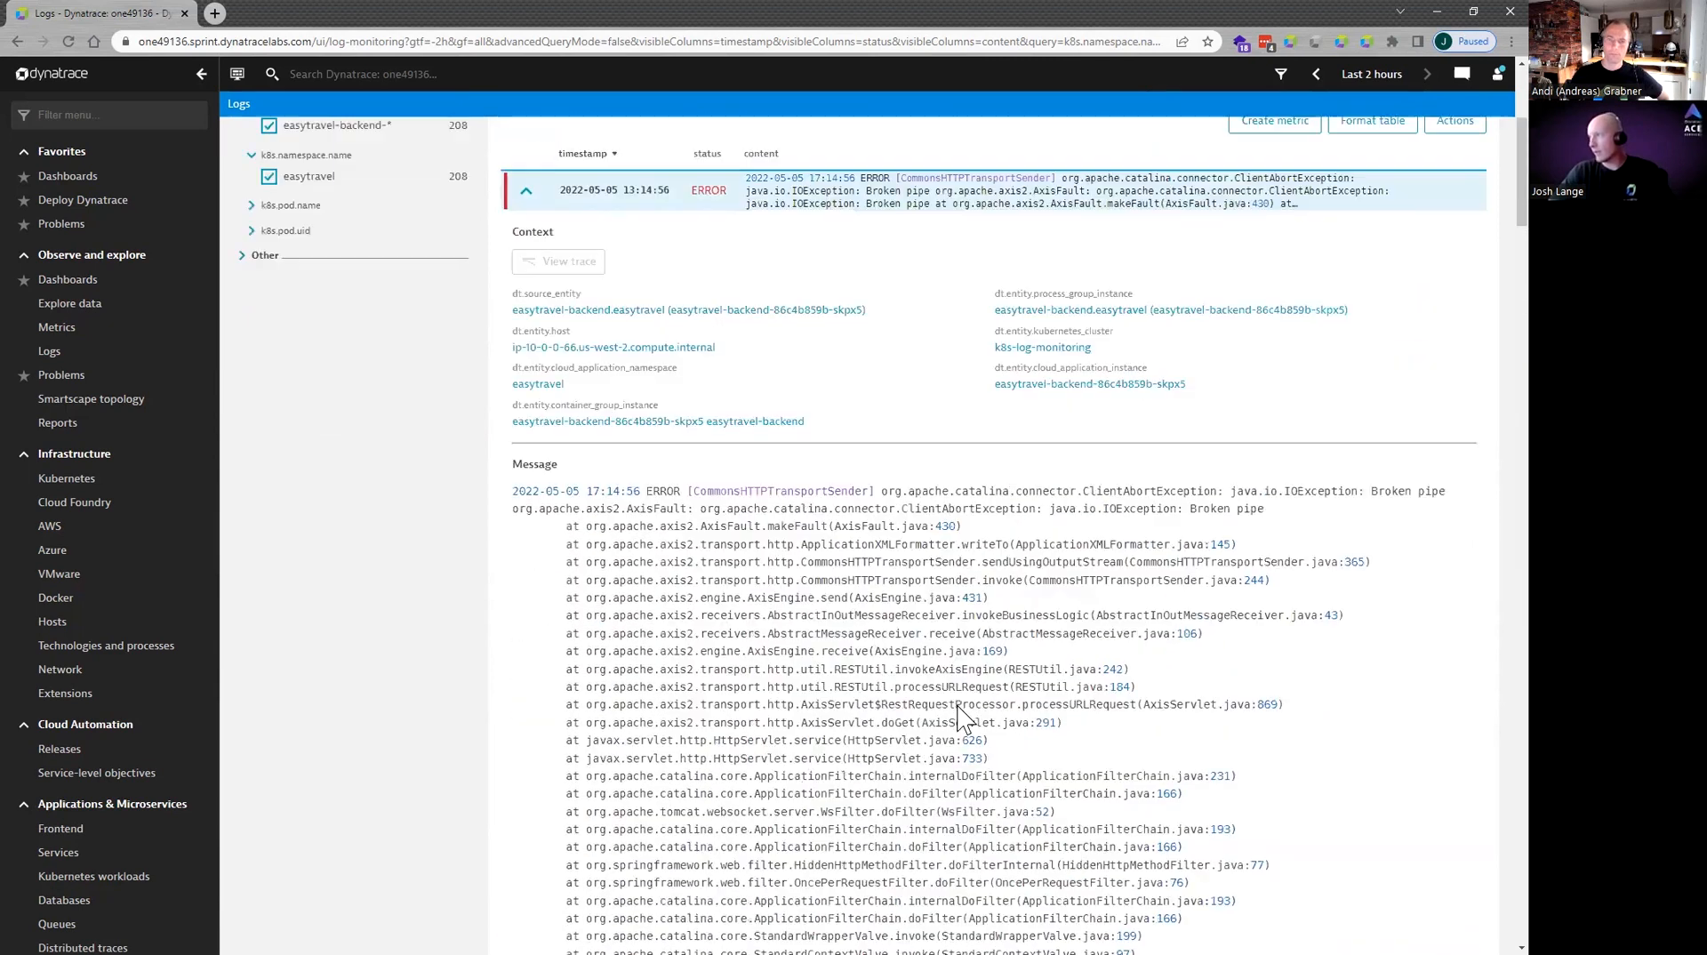
scroll(964, 717, up, 5)
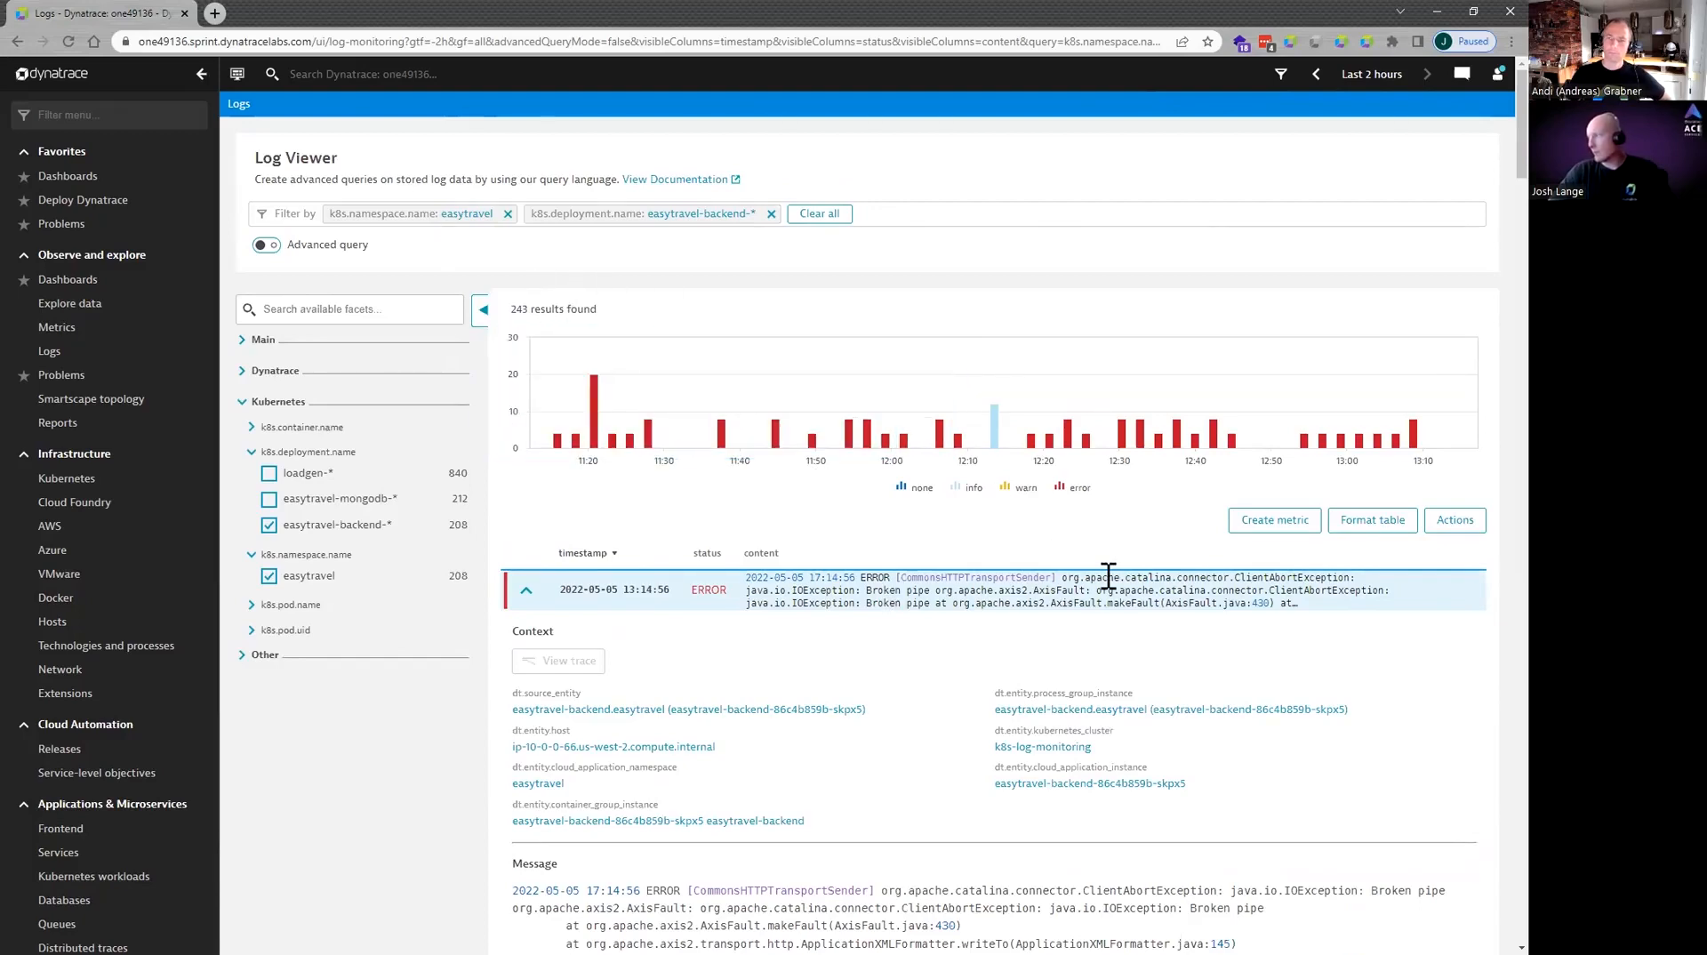
Add the k8s.deployment.name field as a column of the log table.
click(1357, 533)
double_click(1289, 615)
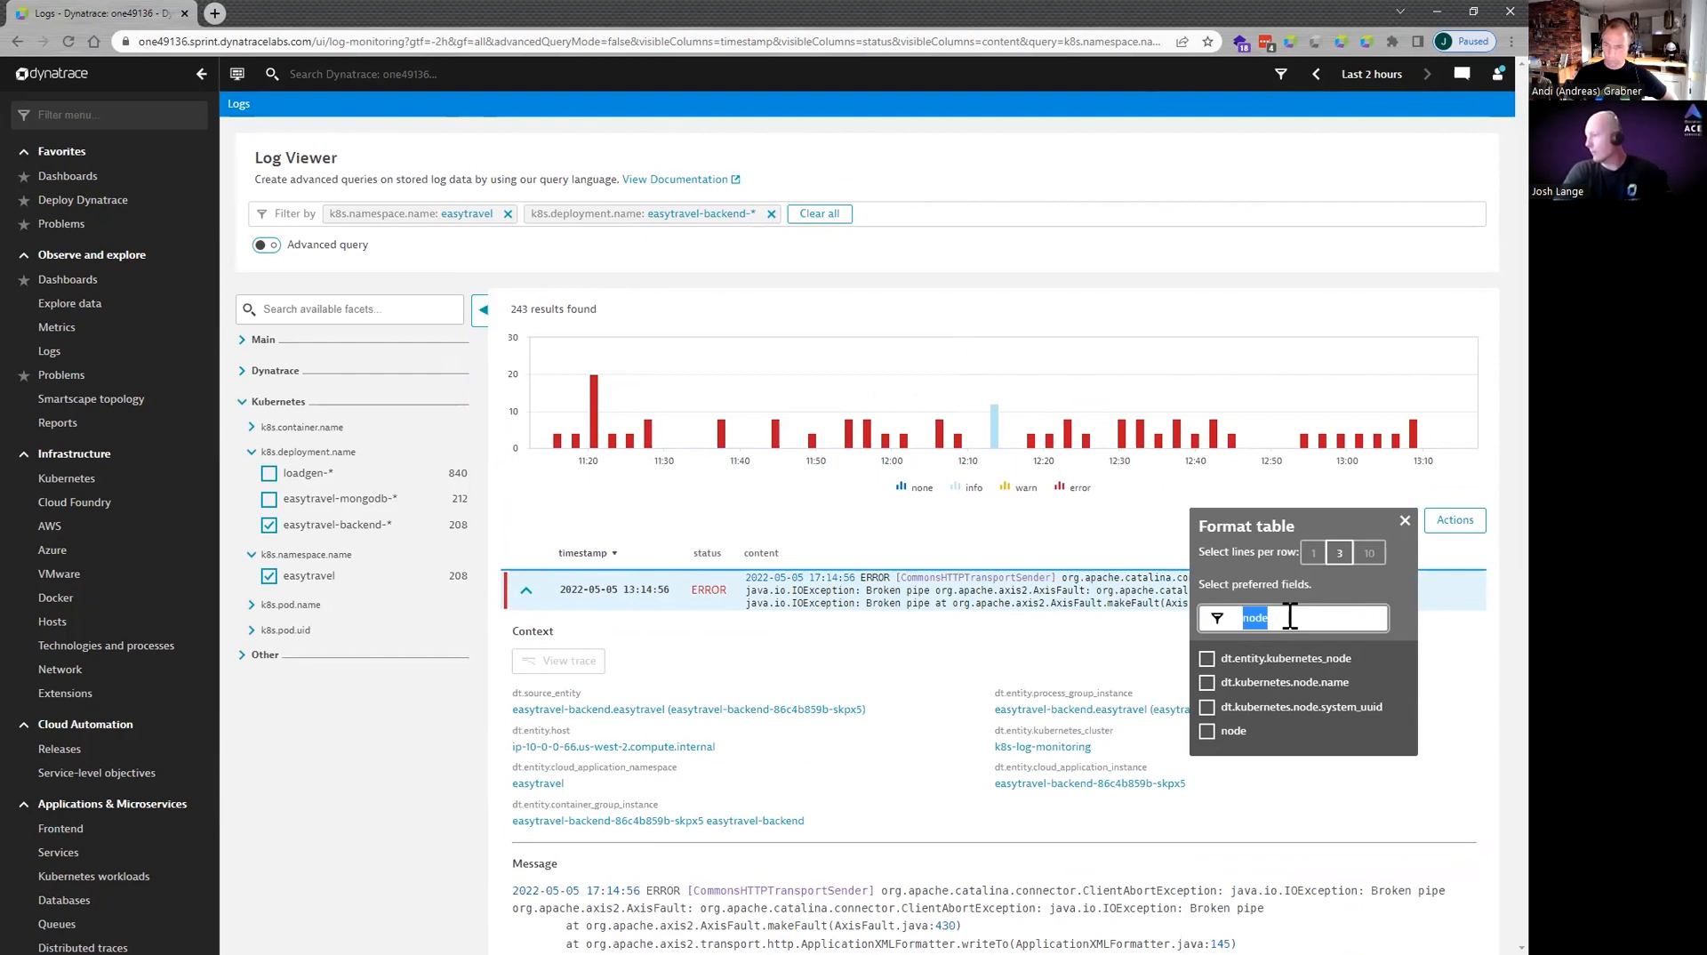
text(deploy)
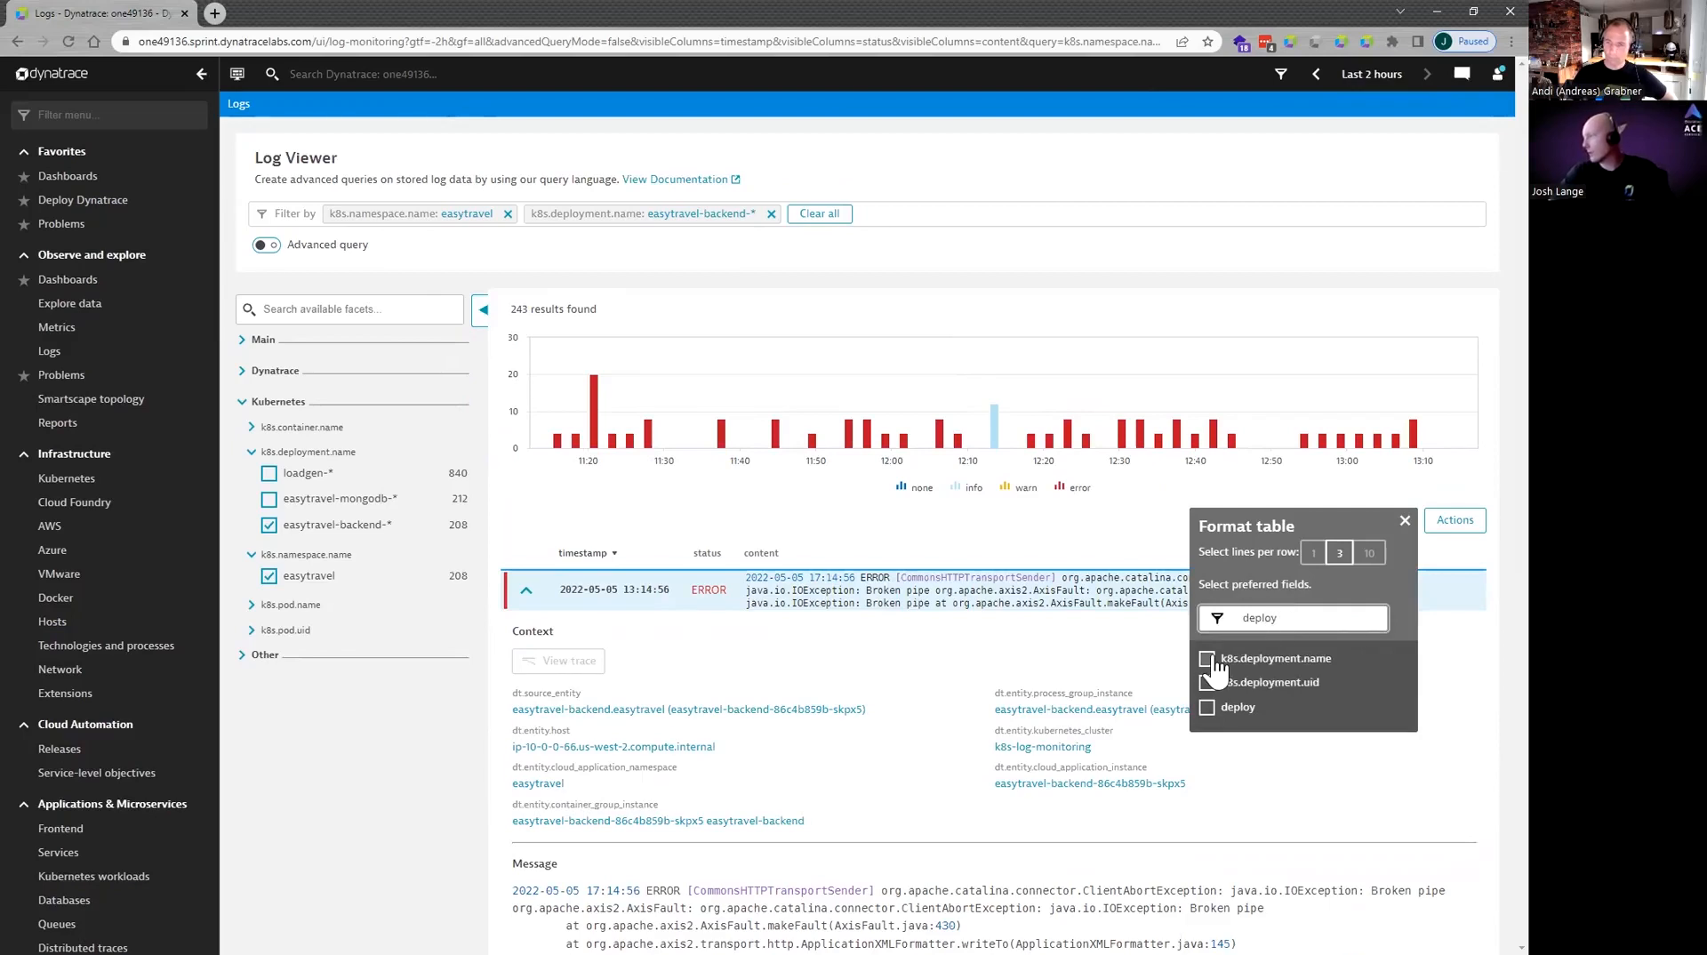
click(1209, 659)
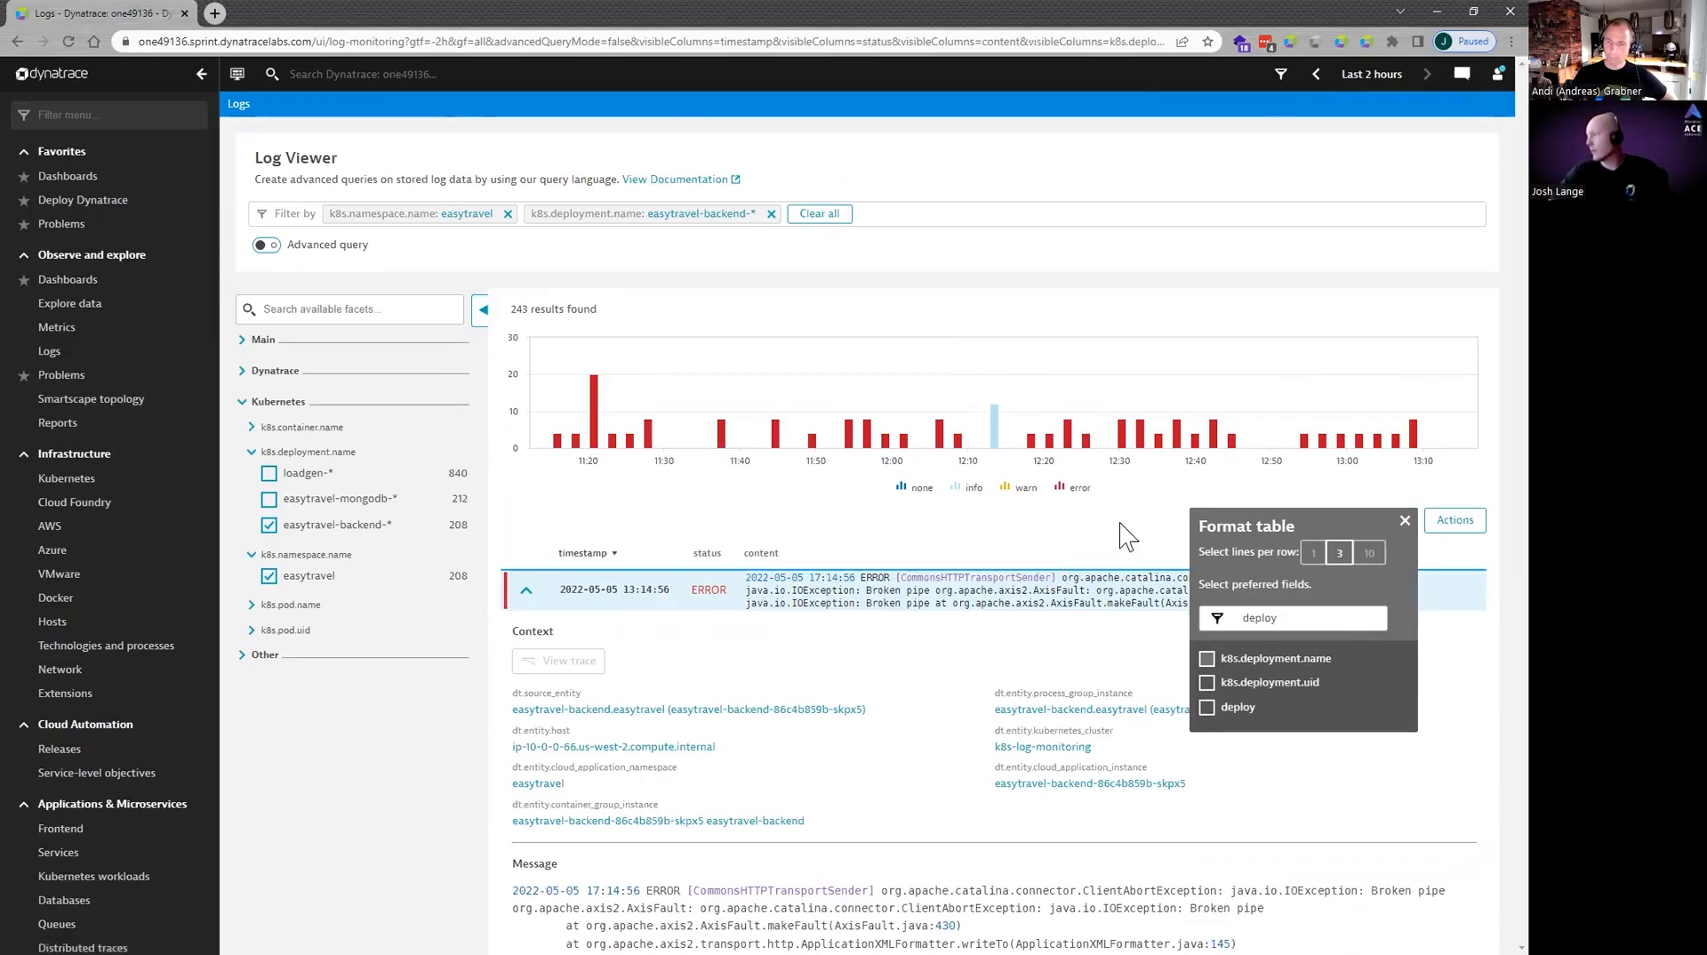
click(1156, 614)
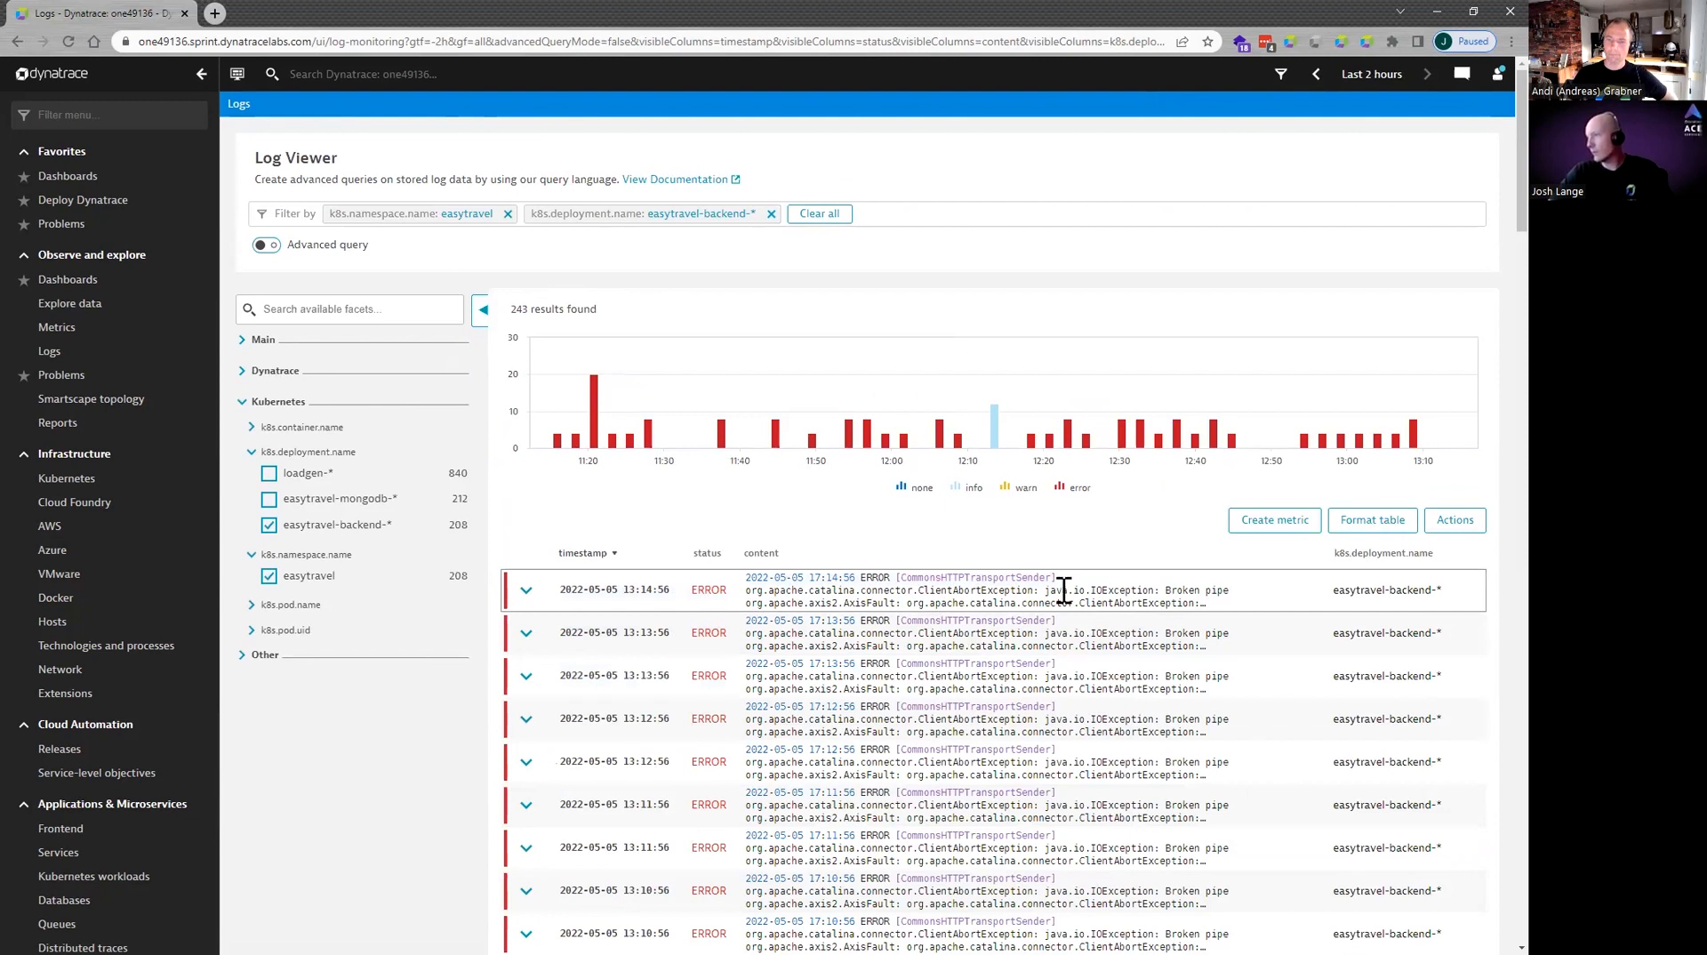
Remove the easytravel-backend-* deployment filter and review the deployment names across the easytravel namespace's log entries.
click(770, 214)
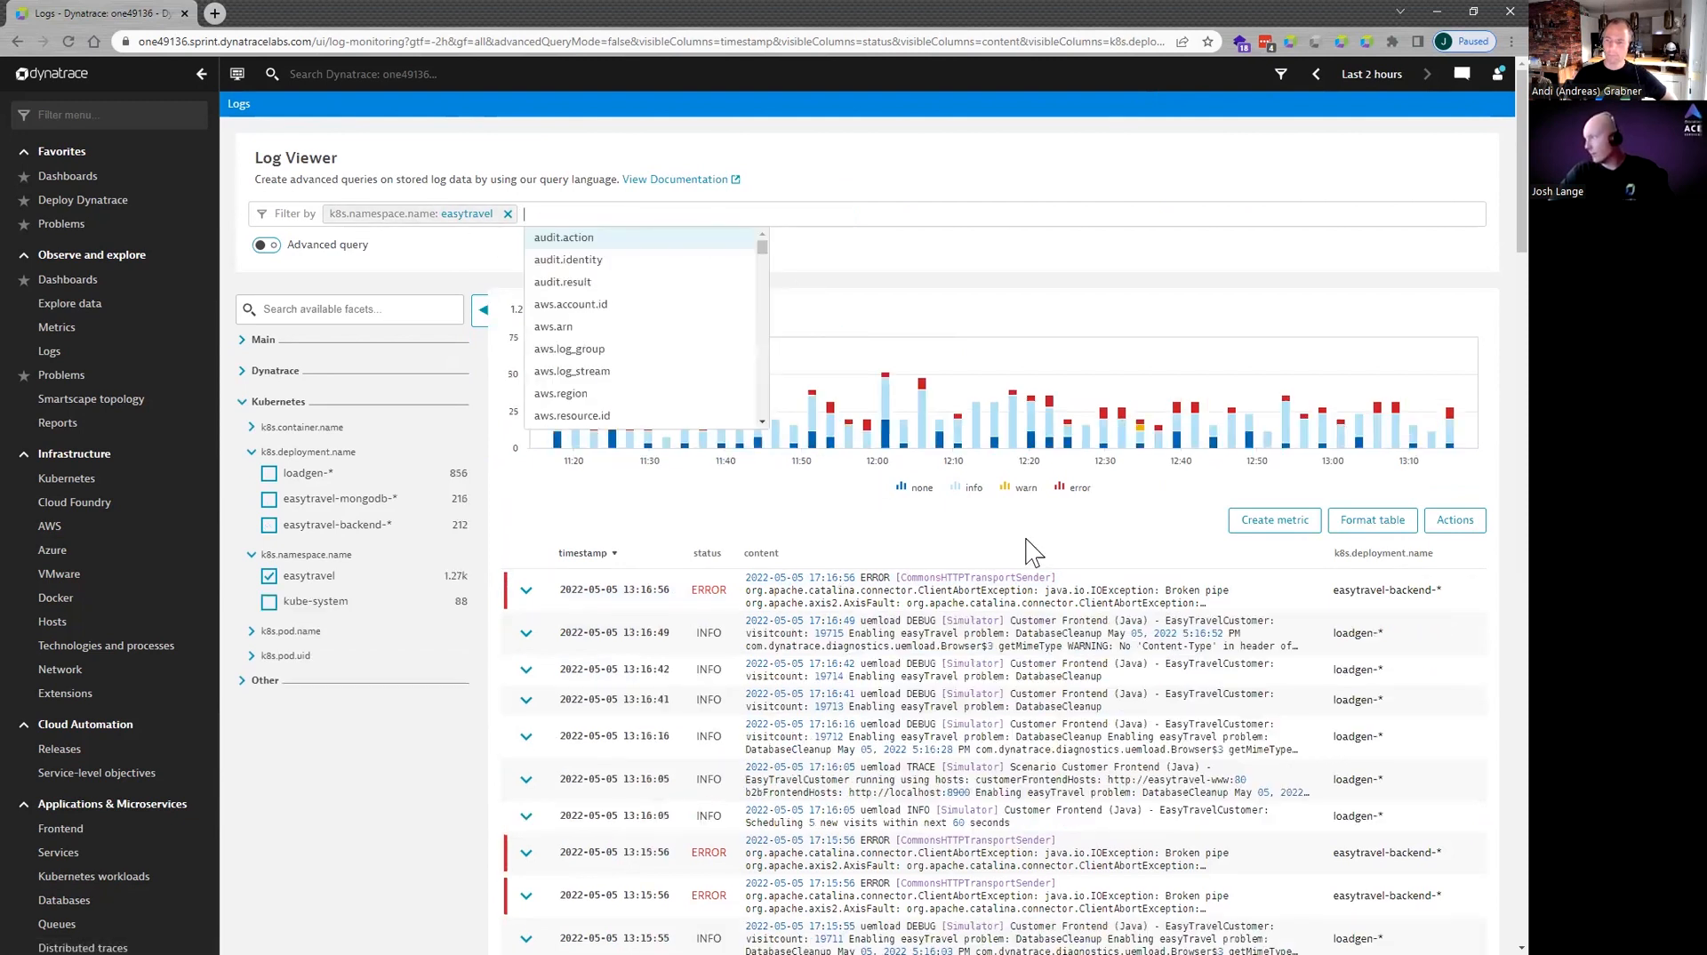
scroll(1280, 569, down, 2)
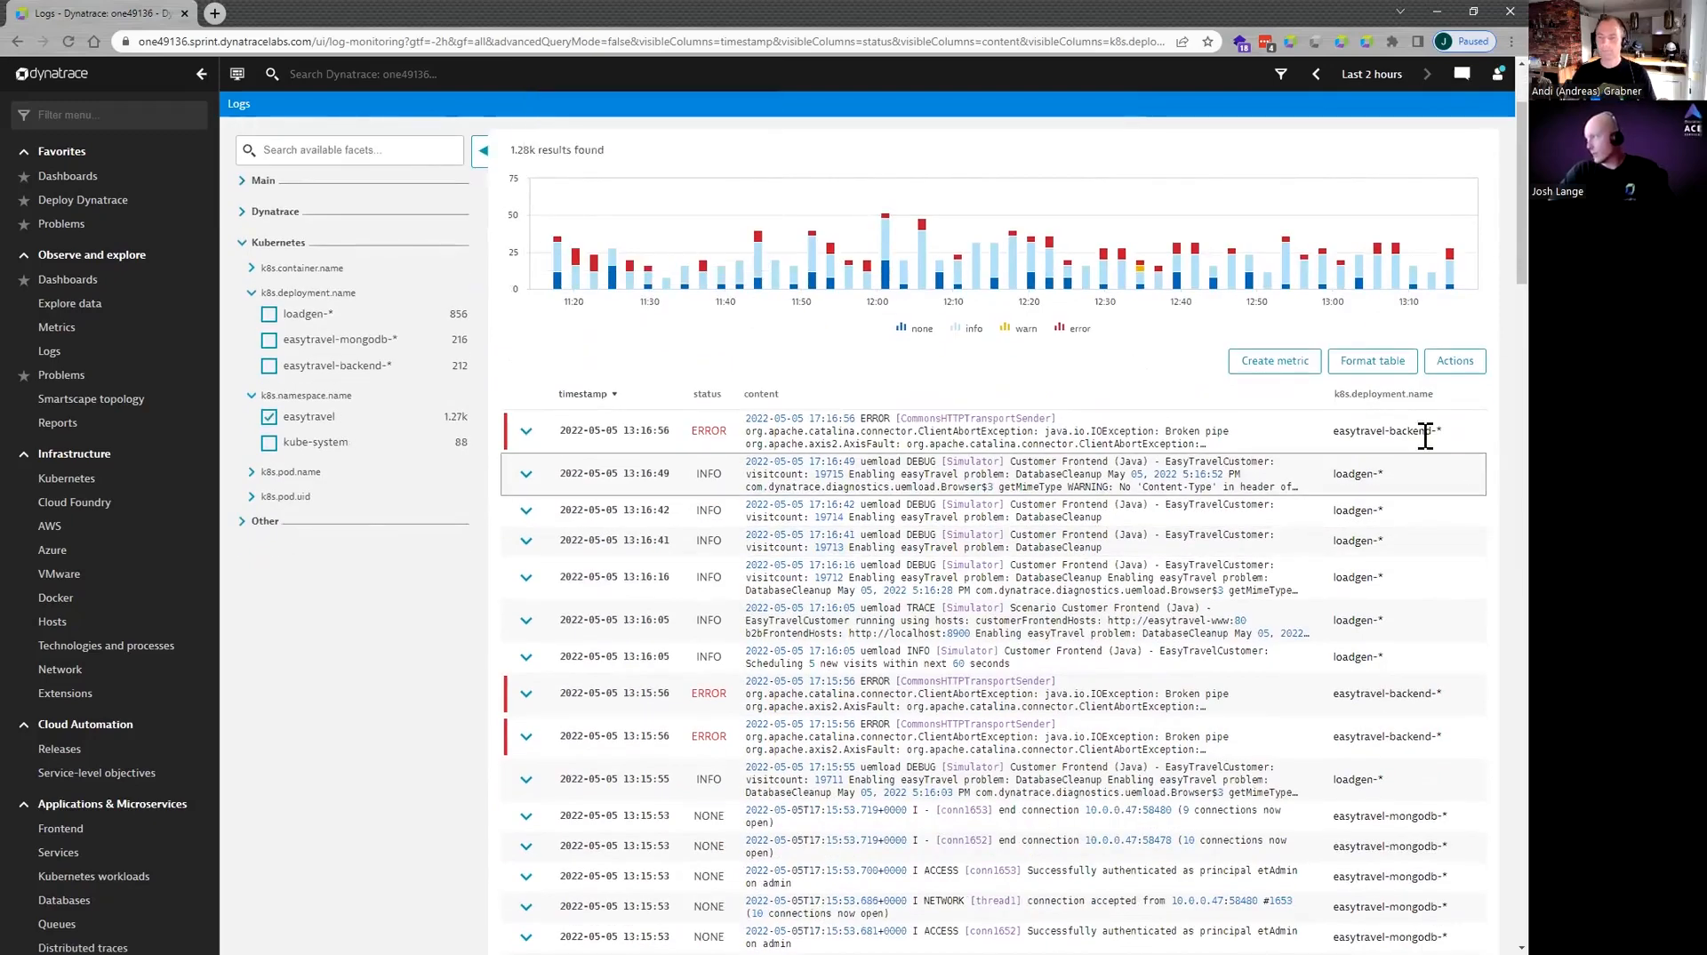
scroll(1410, 788, down, 4)
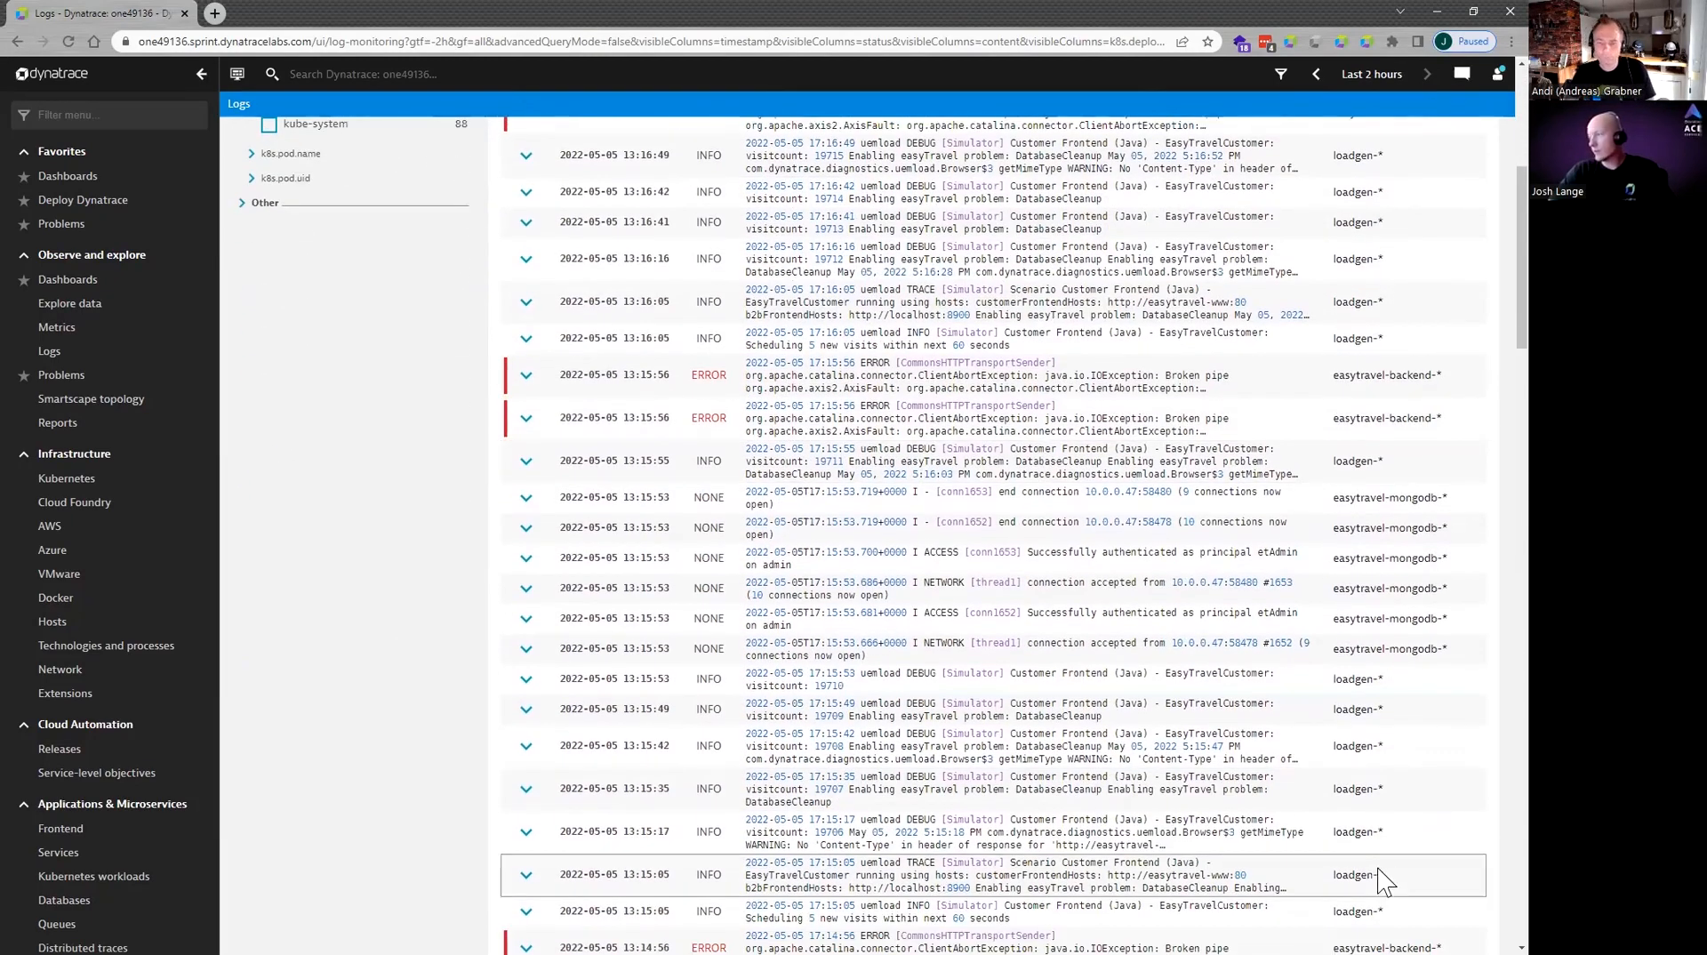
Expand the Dynatrace and Main facet groups and review the facets available for the easytravel namespace's logs.
scroll(1177, 514, up, 4)
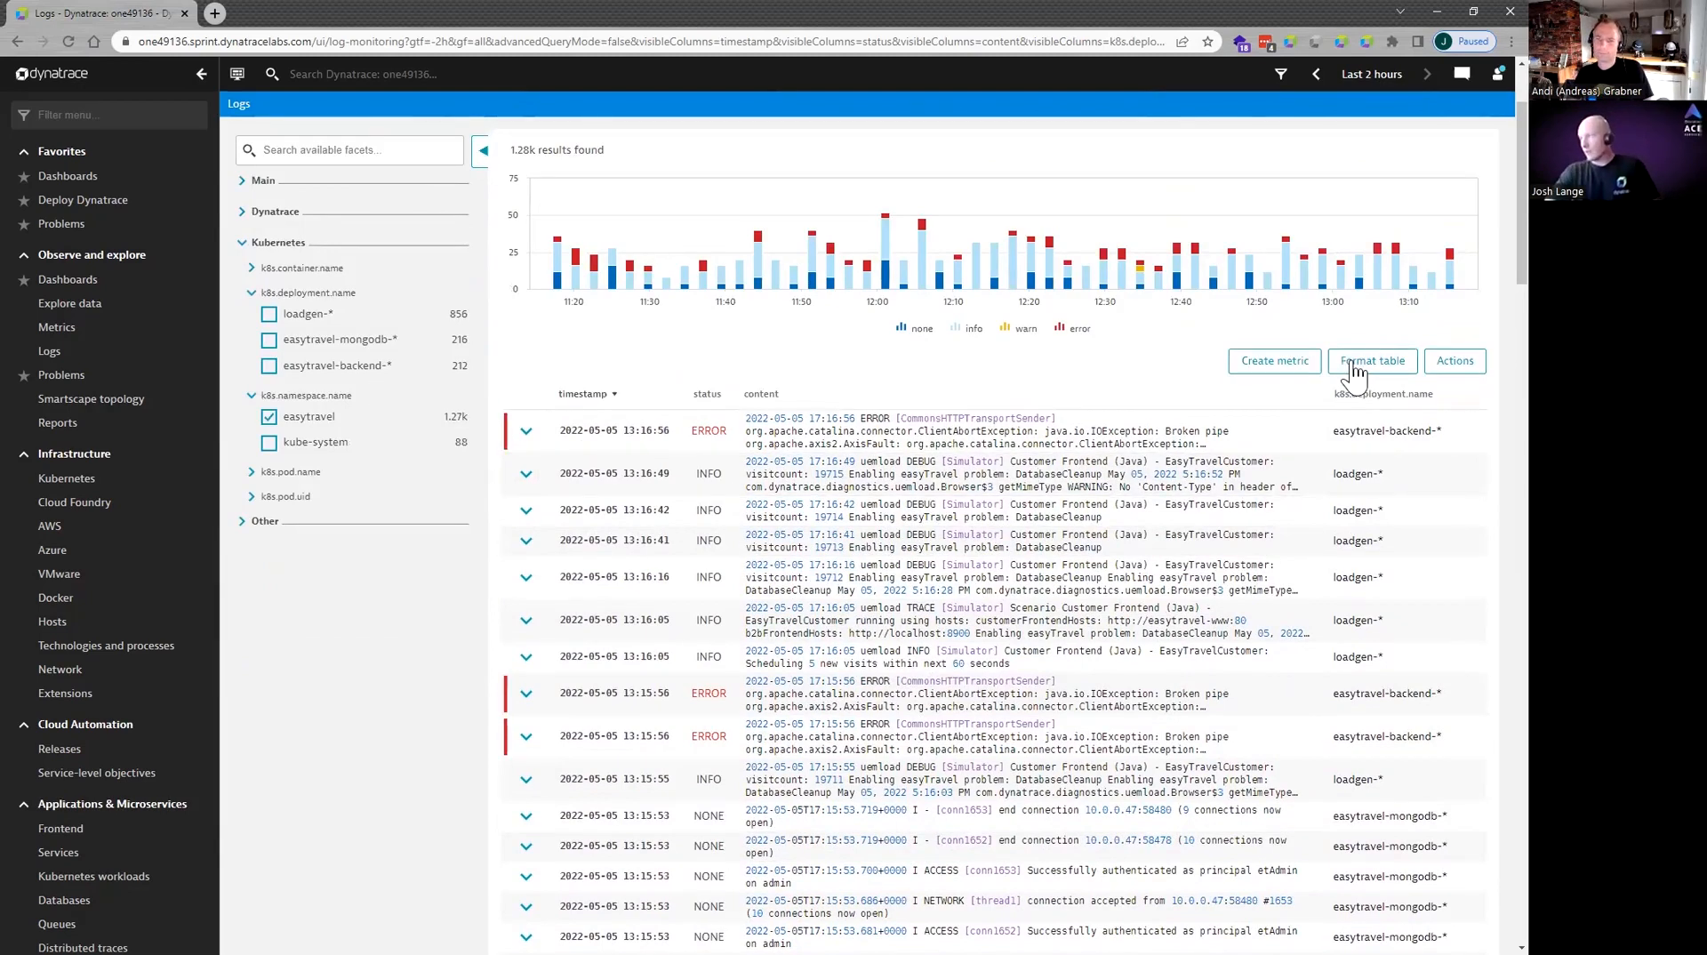
click(264, 218)
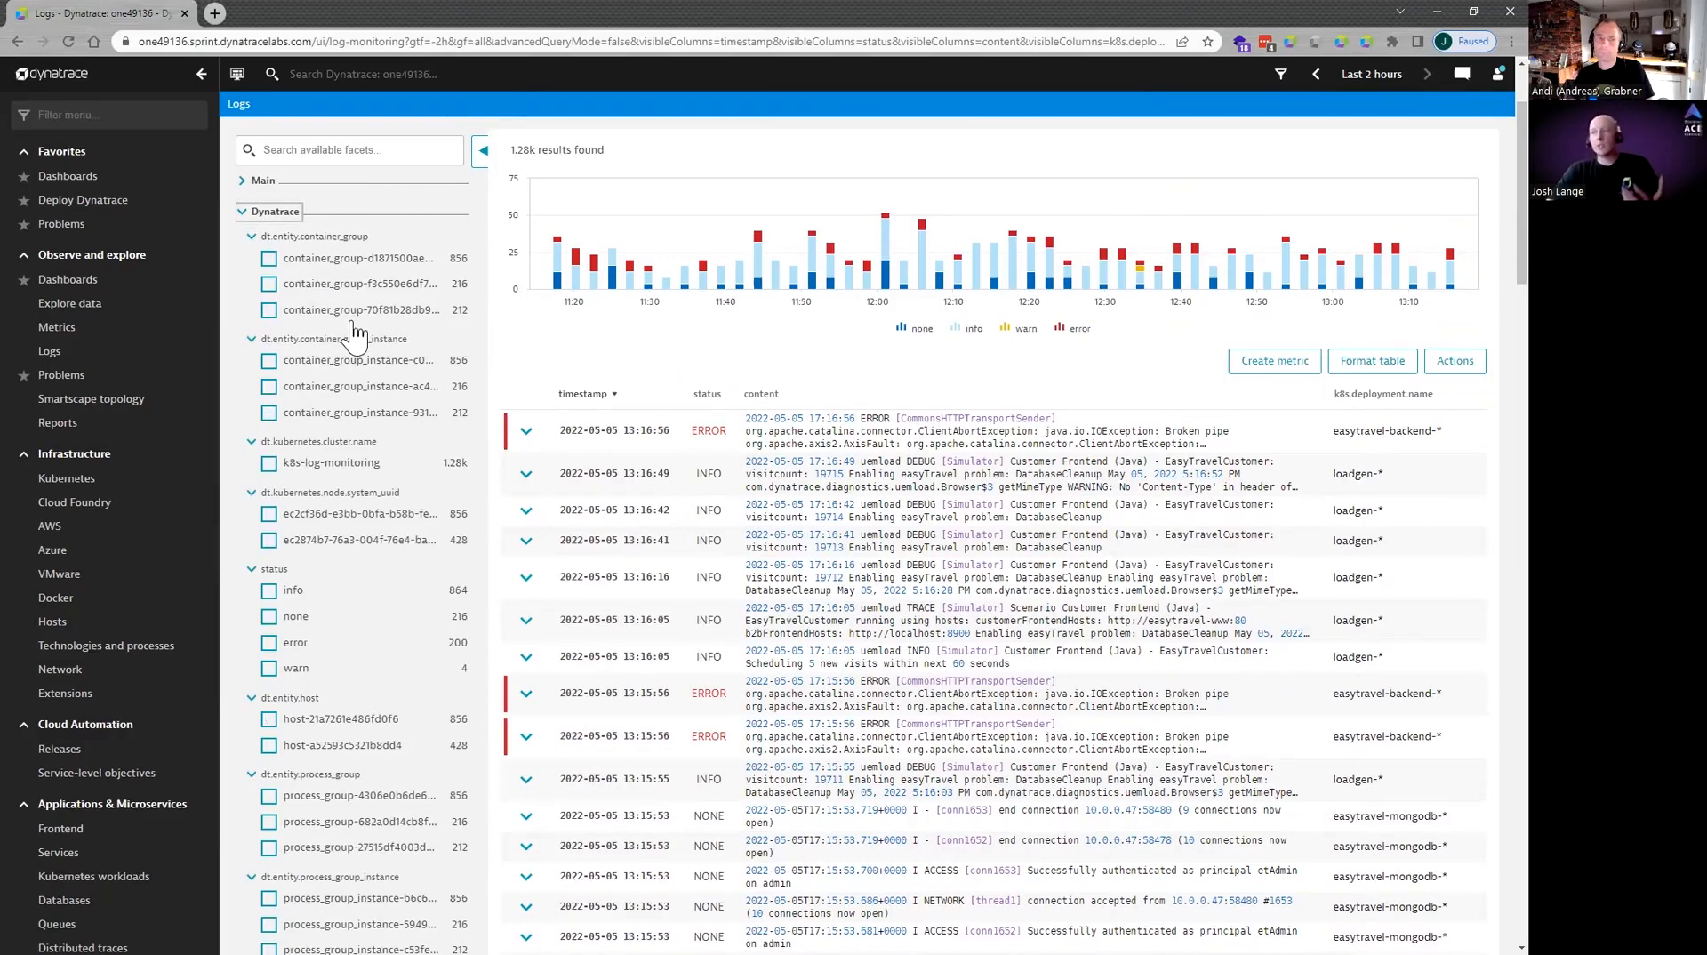
click(269, 185)
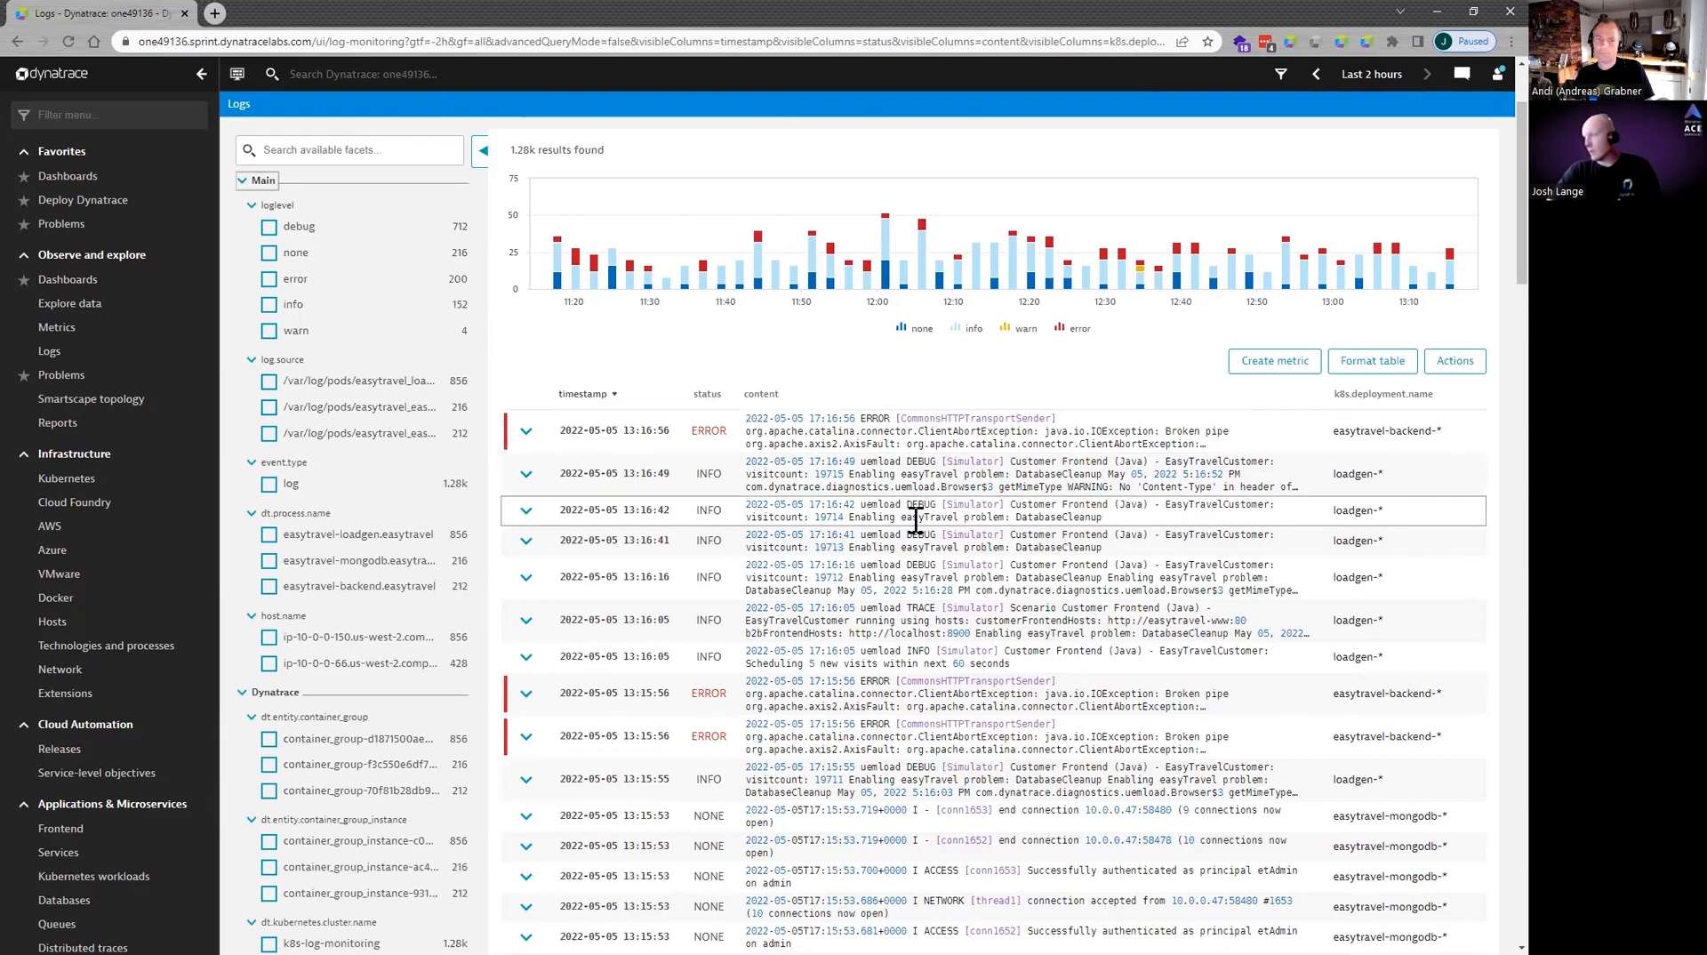
scroll(397, 440, down, 2)
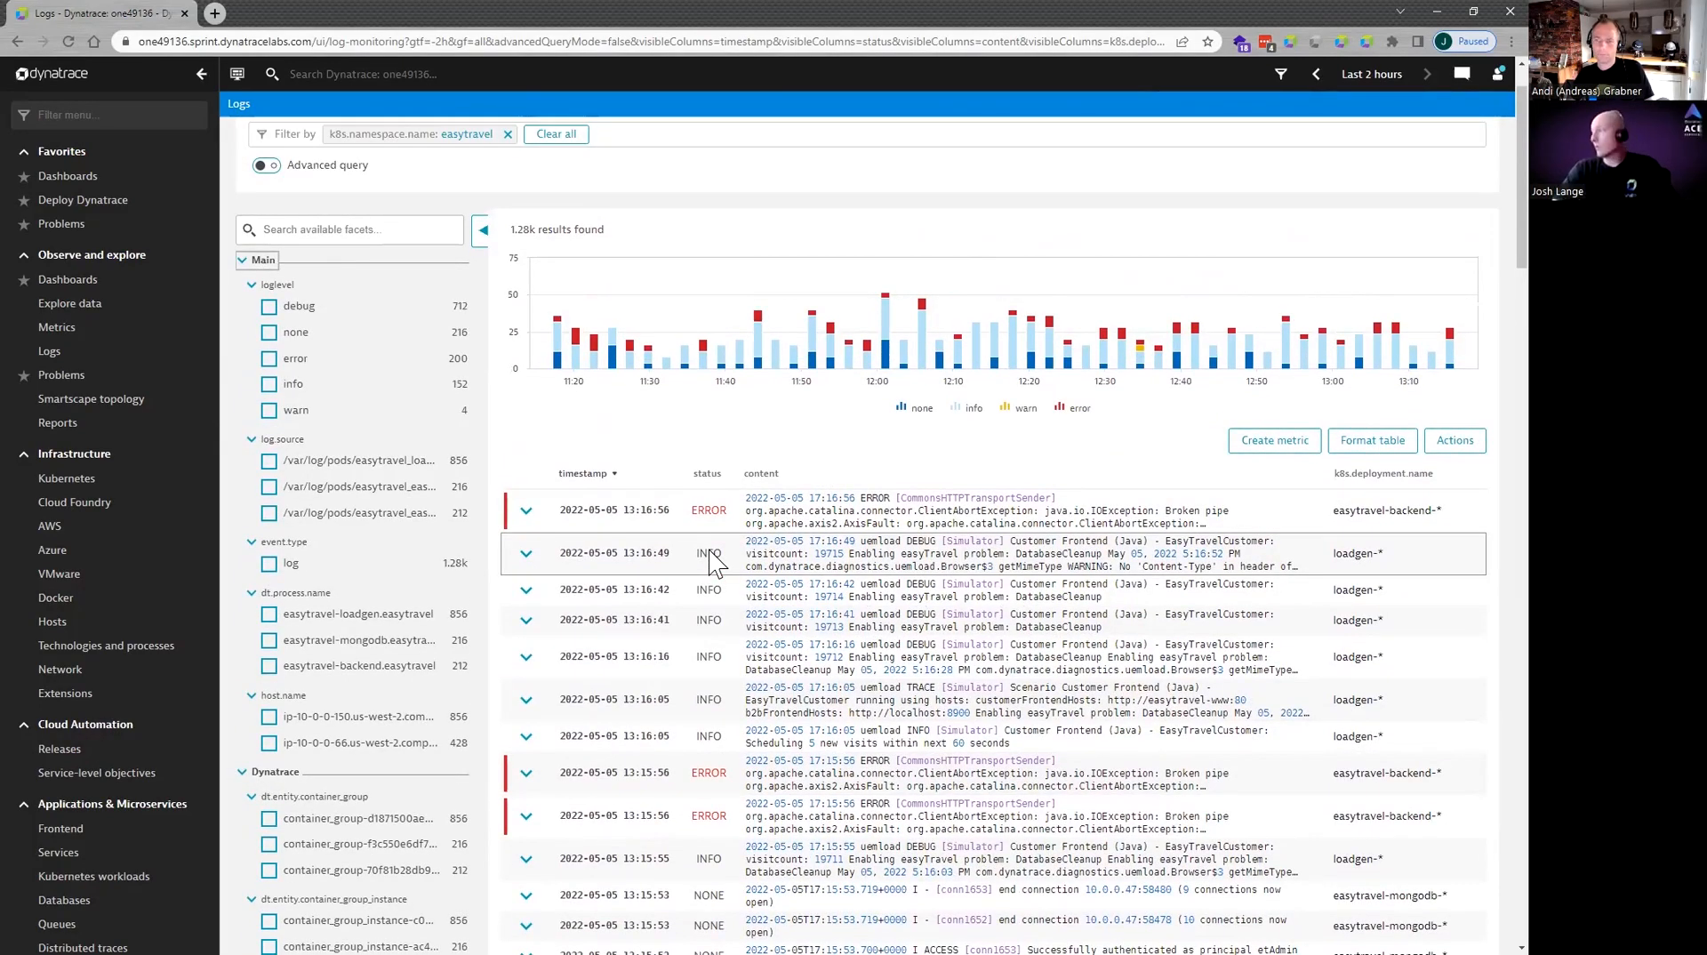
scroll(1025, 537, up, 1)
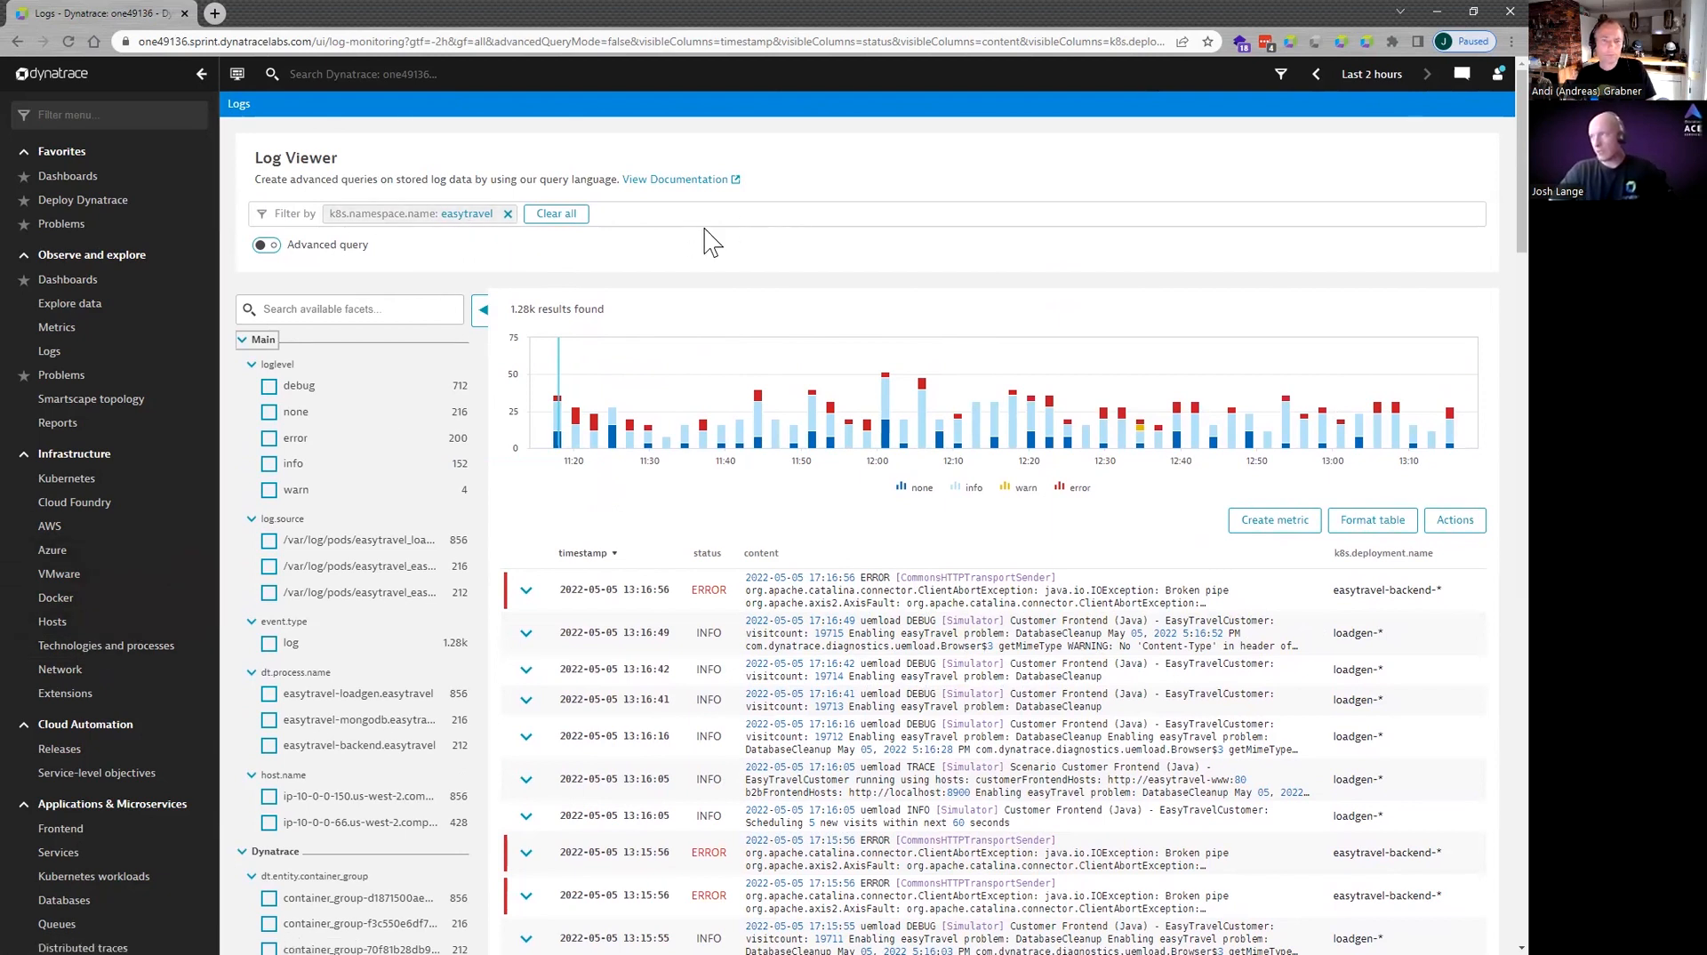
Remove the easytravel namespace filter and collapse the Main and Dynatrace facet groups.
click(506, 215)
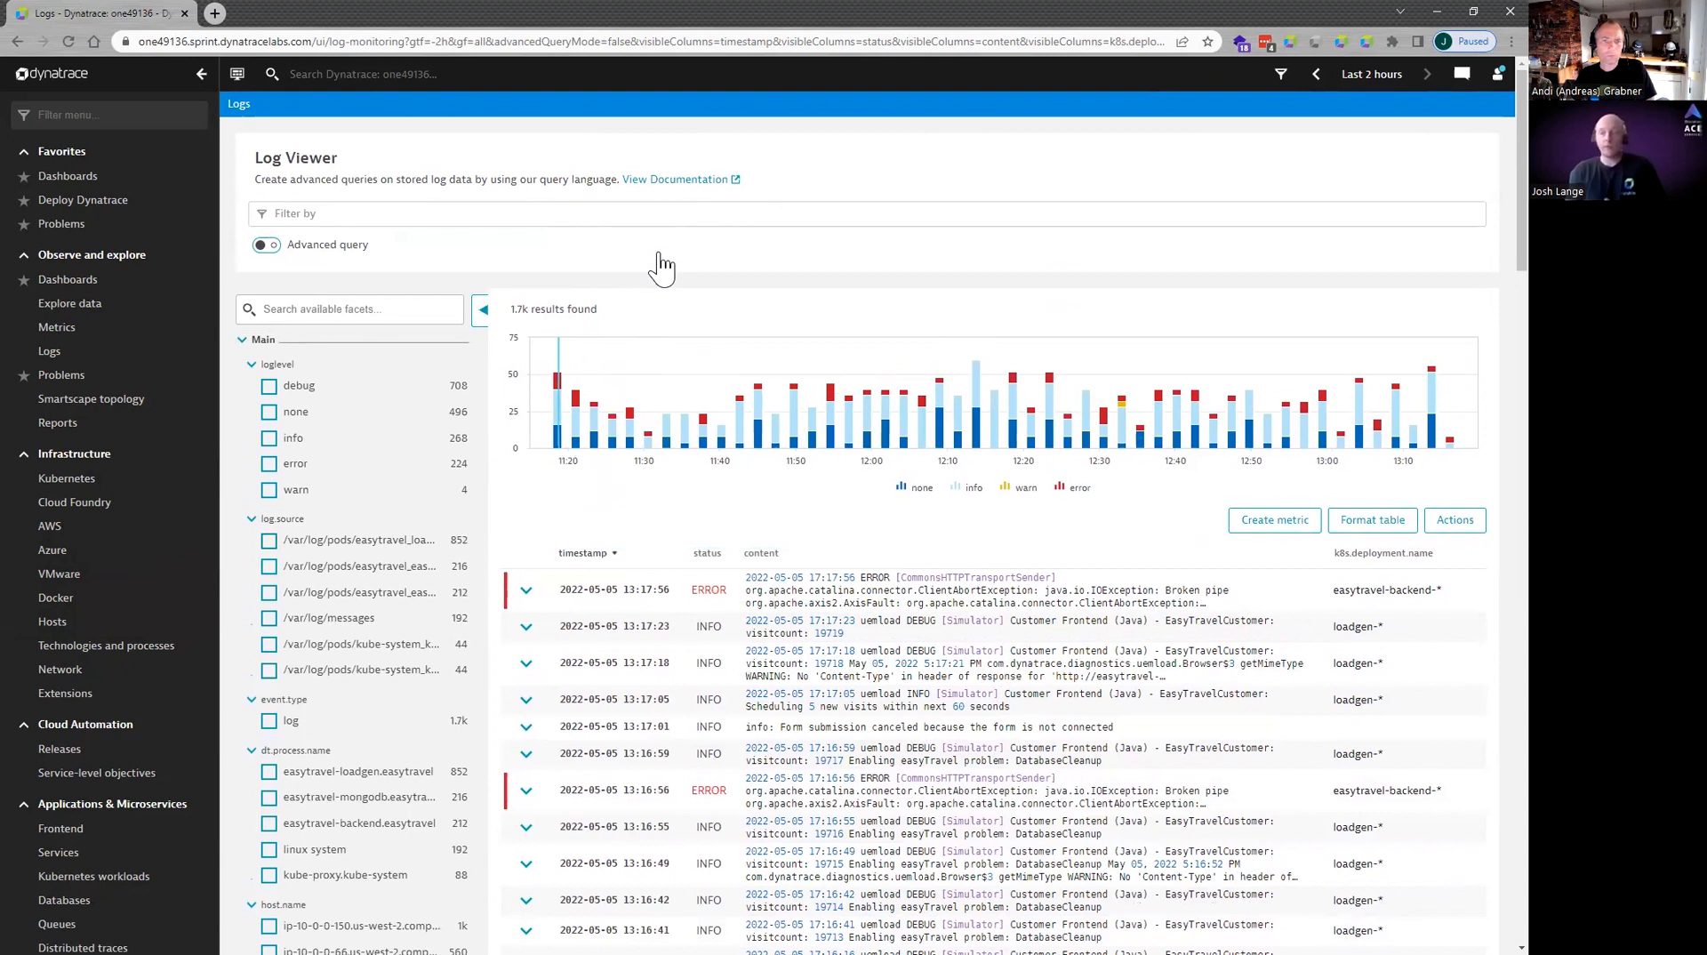
click(245, 343)
click(251, 371)
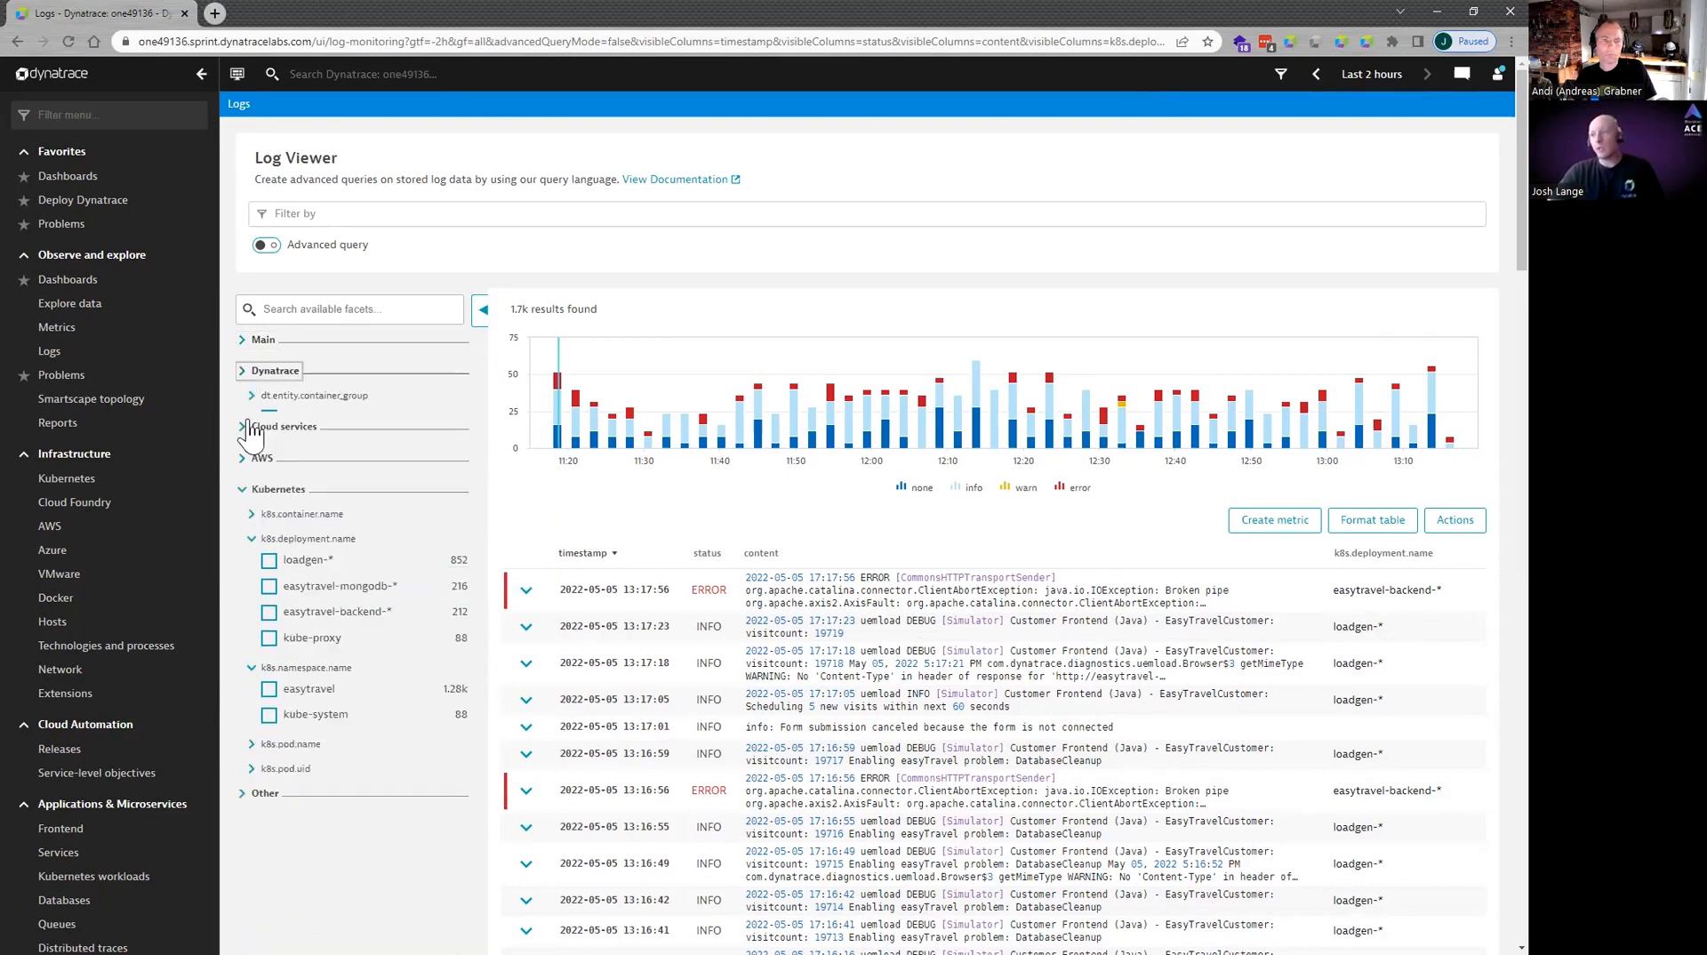
Filter the logs by the AWS account ID offered under the aws.account.id facet, and collapse that facet.
click(249, 433)
click(245, 556)
click(259, 466)
click(253, 485)
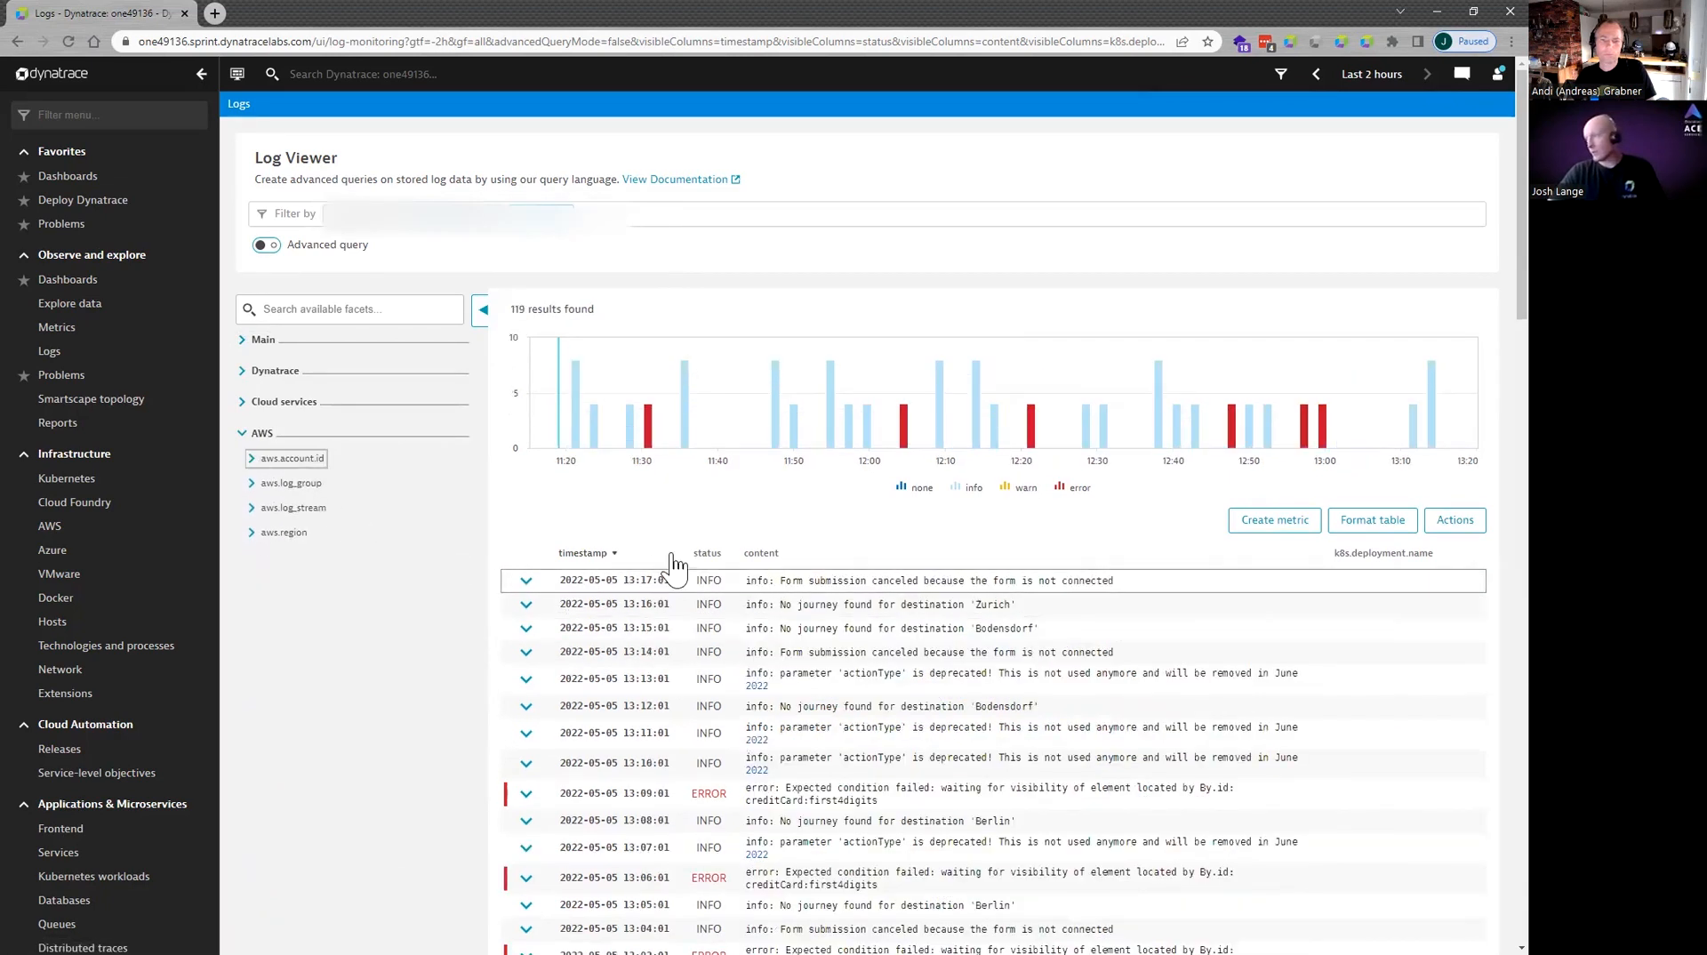
Set the timeframe of the AWS log results to Last 6 hours.
scroll(680, 566, down, 1)
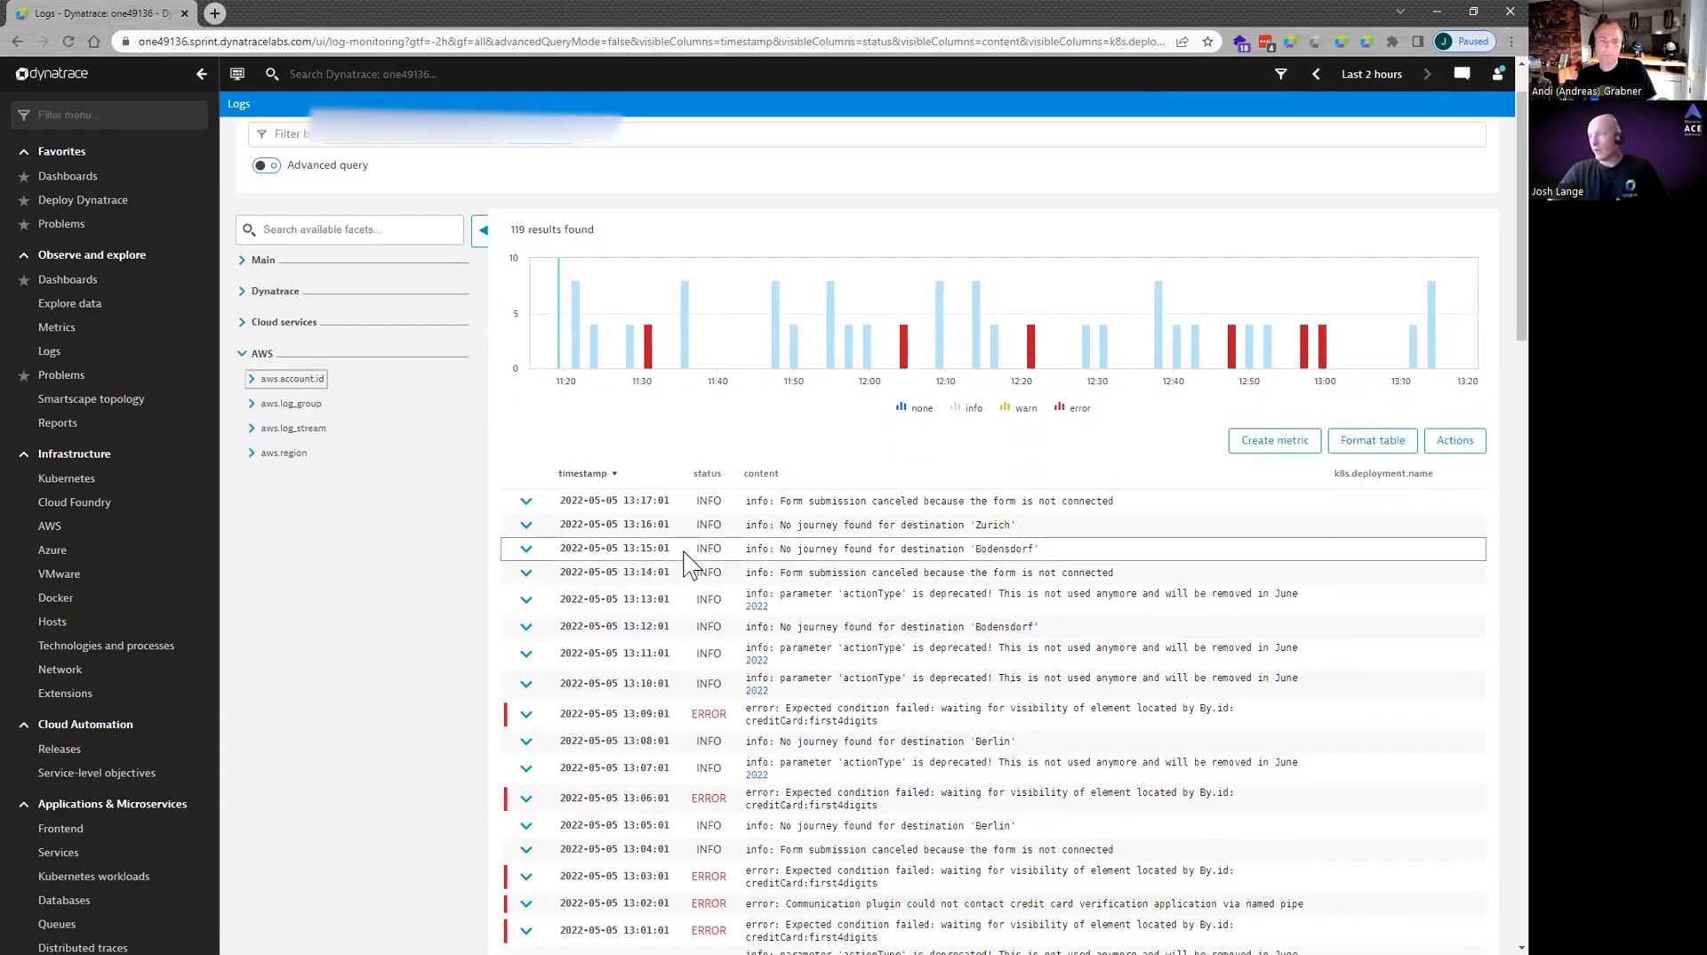
click(1369, 76)
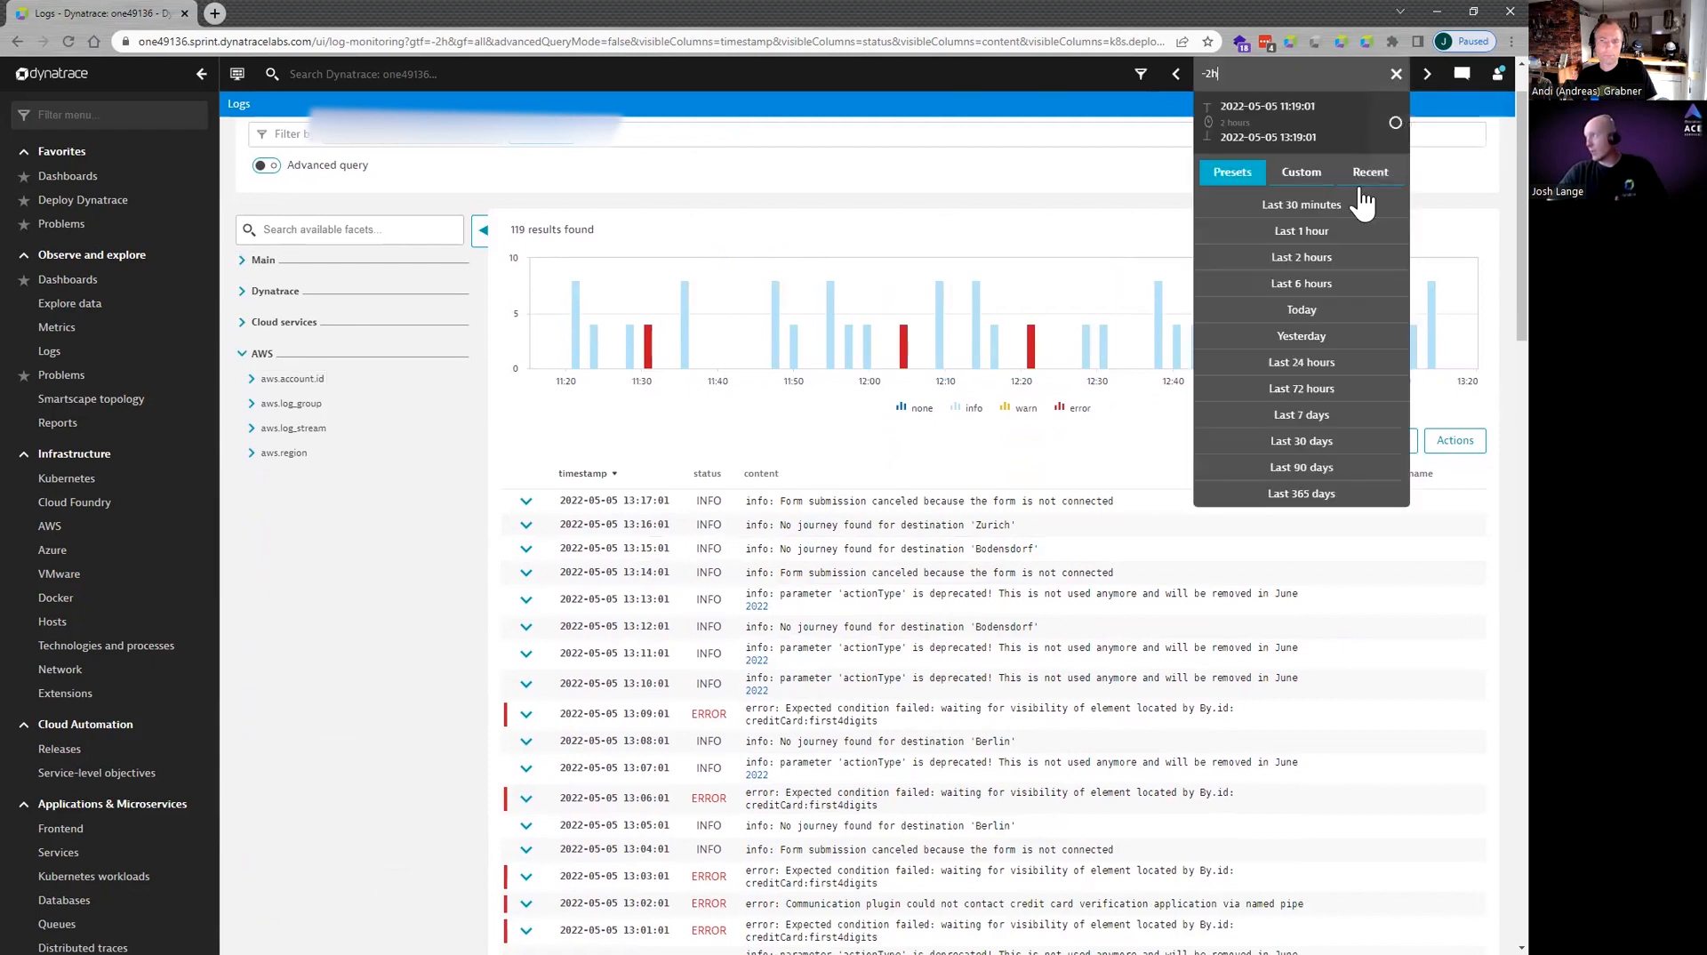
click(1303, 284)
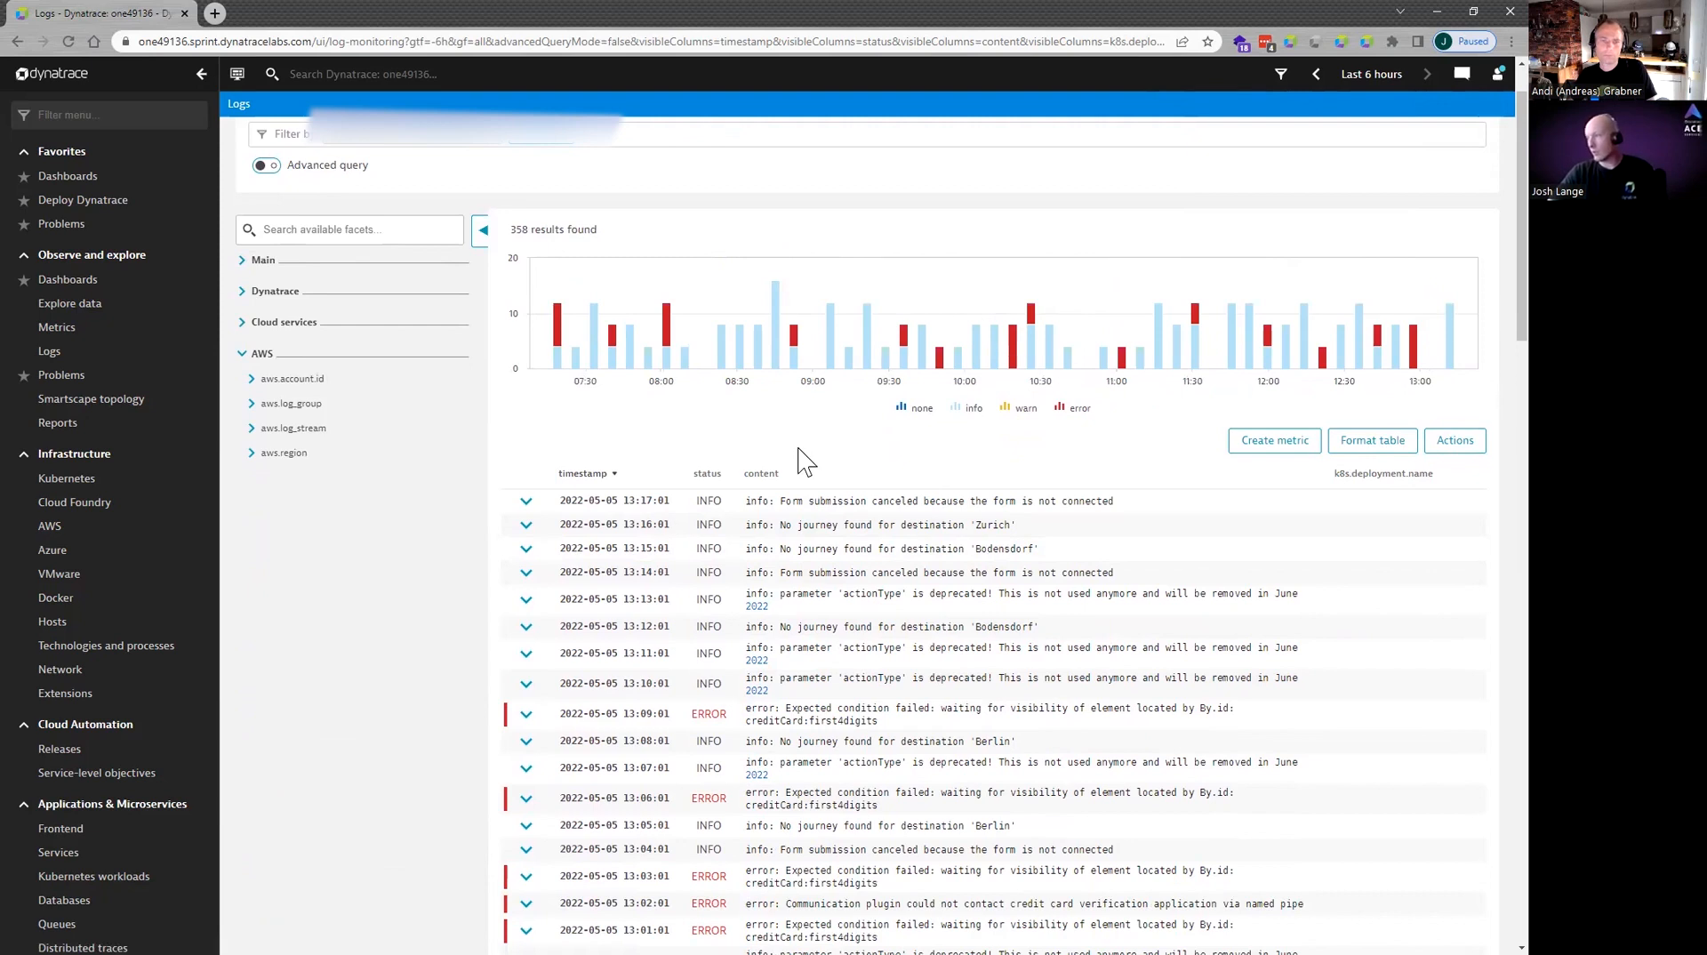
Expand the 13:09:01 error entry, examine its message and its cloud and AWS attributes, and collapse it again.
scroll(797, 461, down, 2)
click(526, 554)
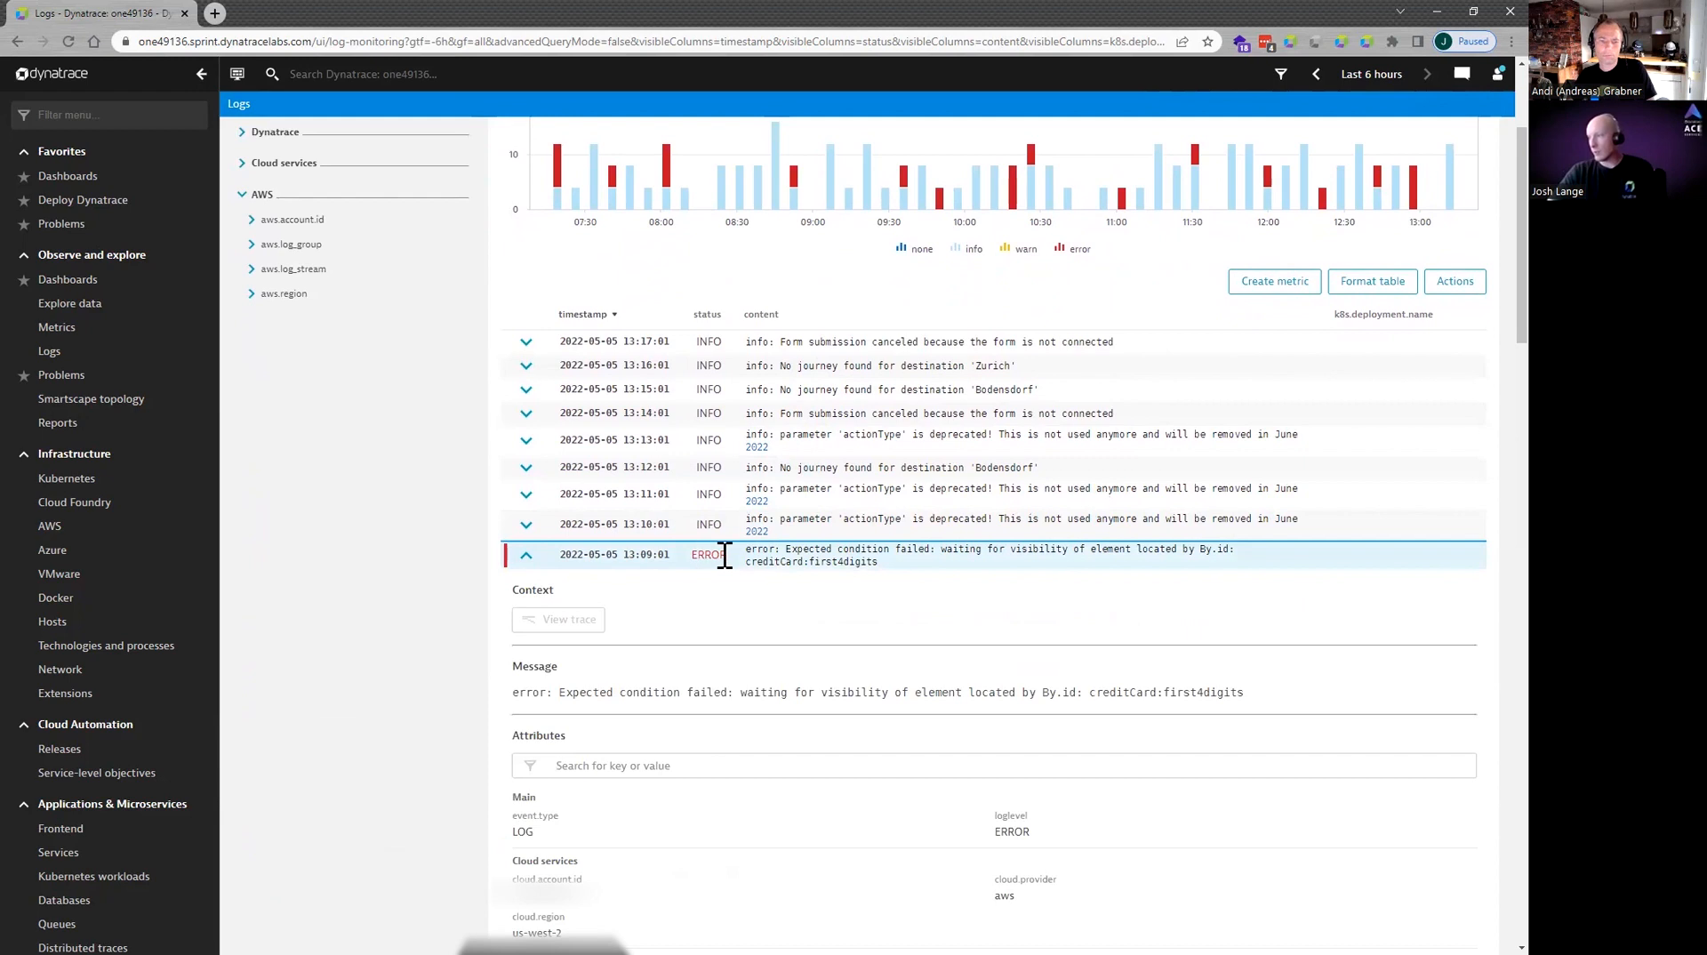
scroll(725, 556, down, 4)
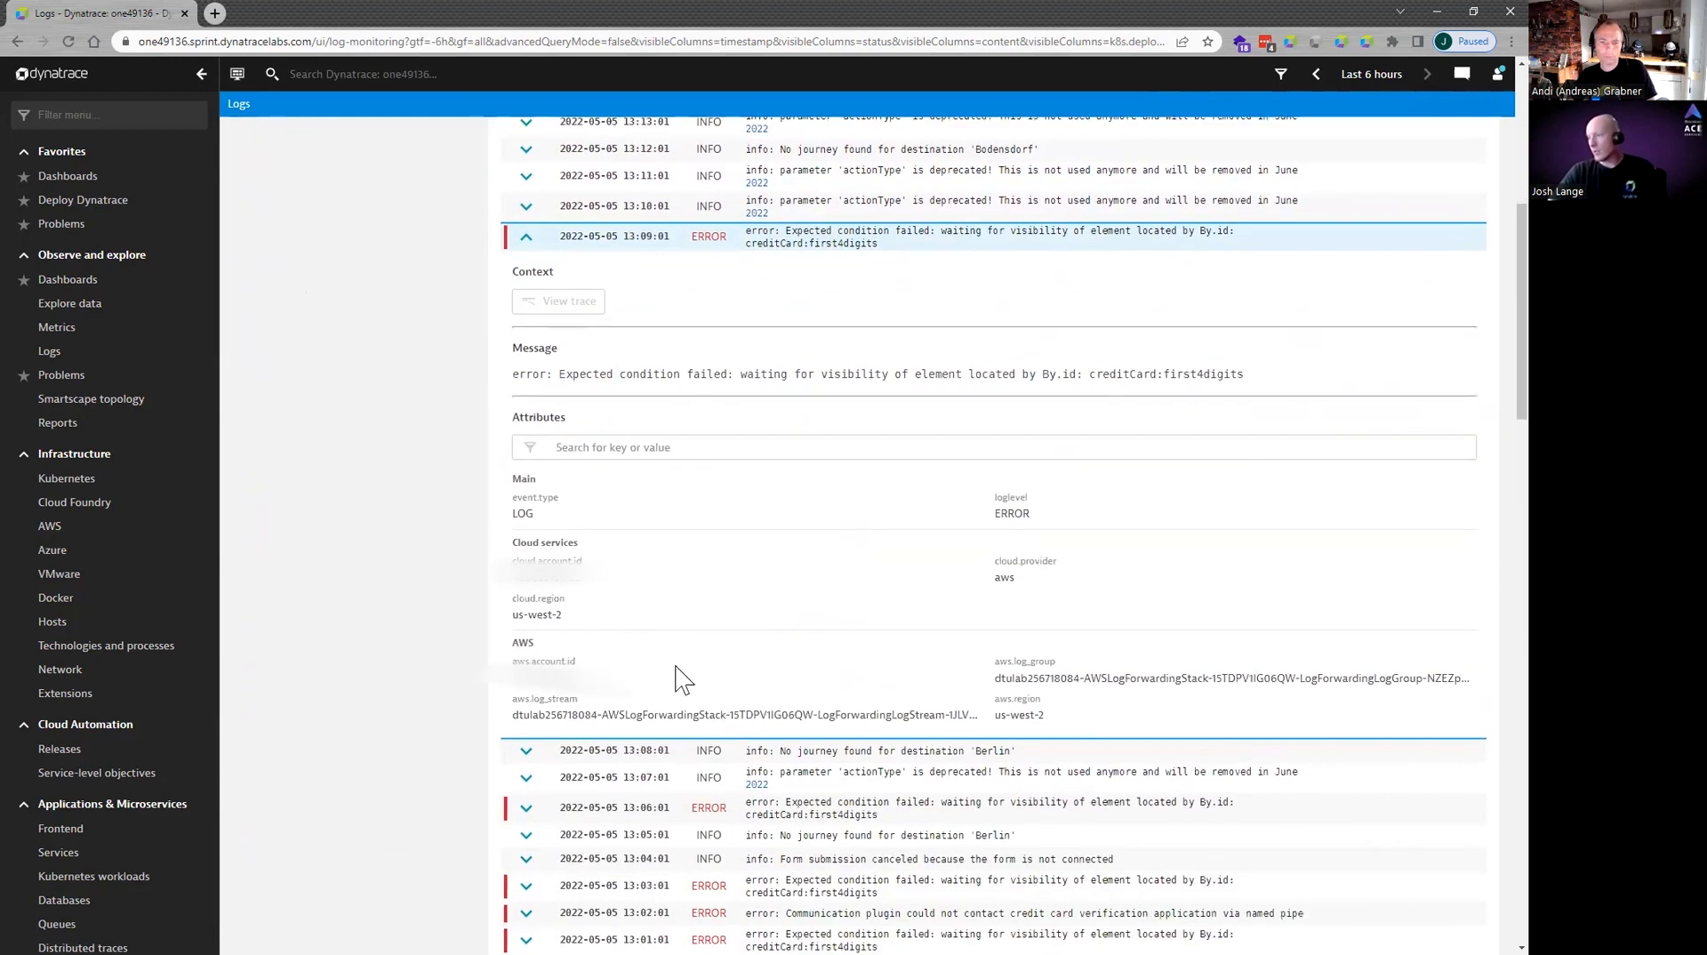
scroll(769, 671, up, 1)
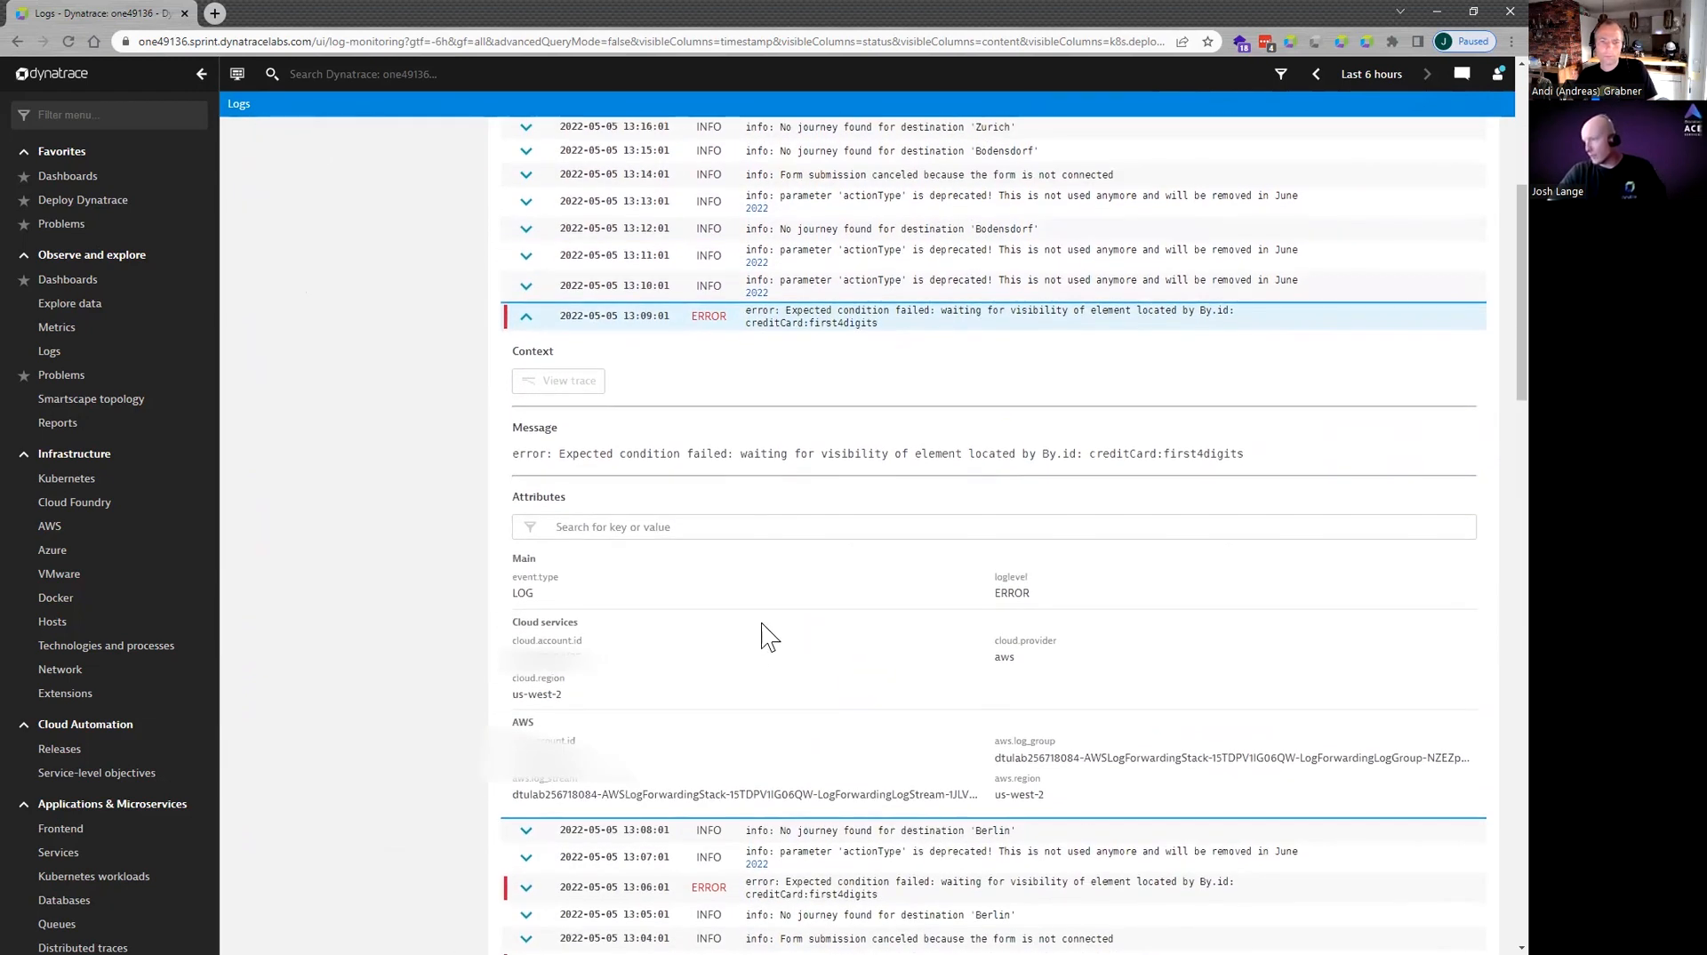
scroll(791, 656, up, 1)
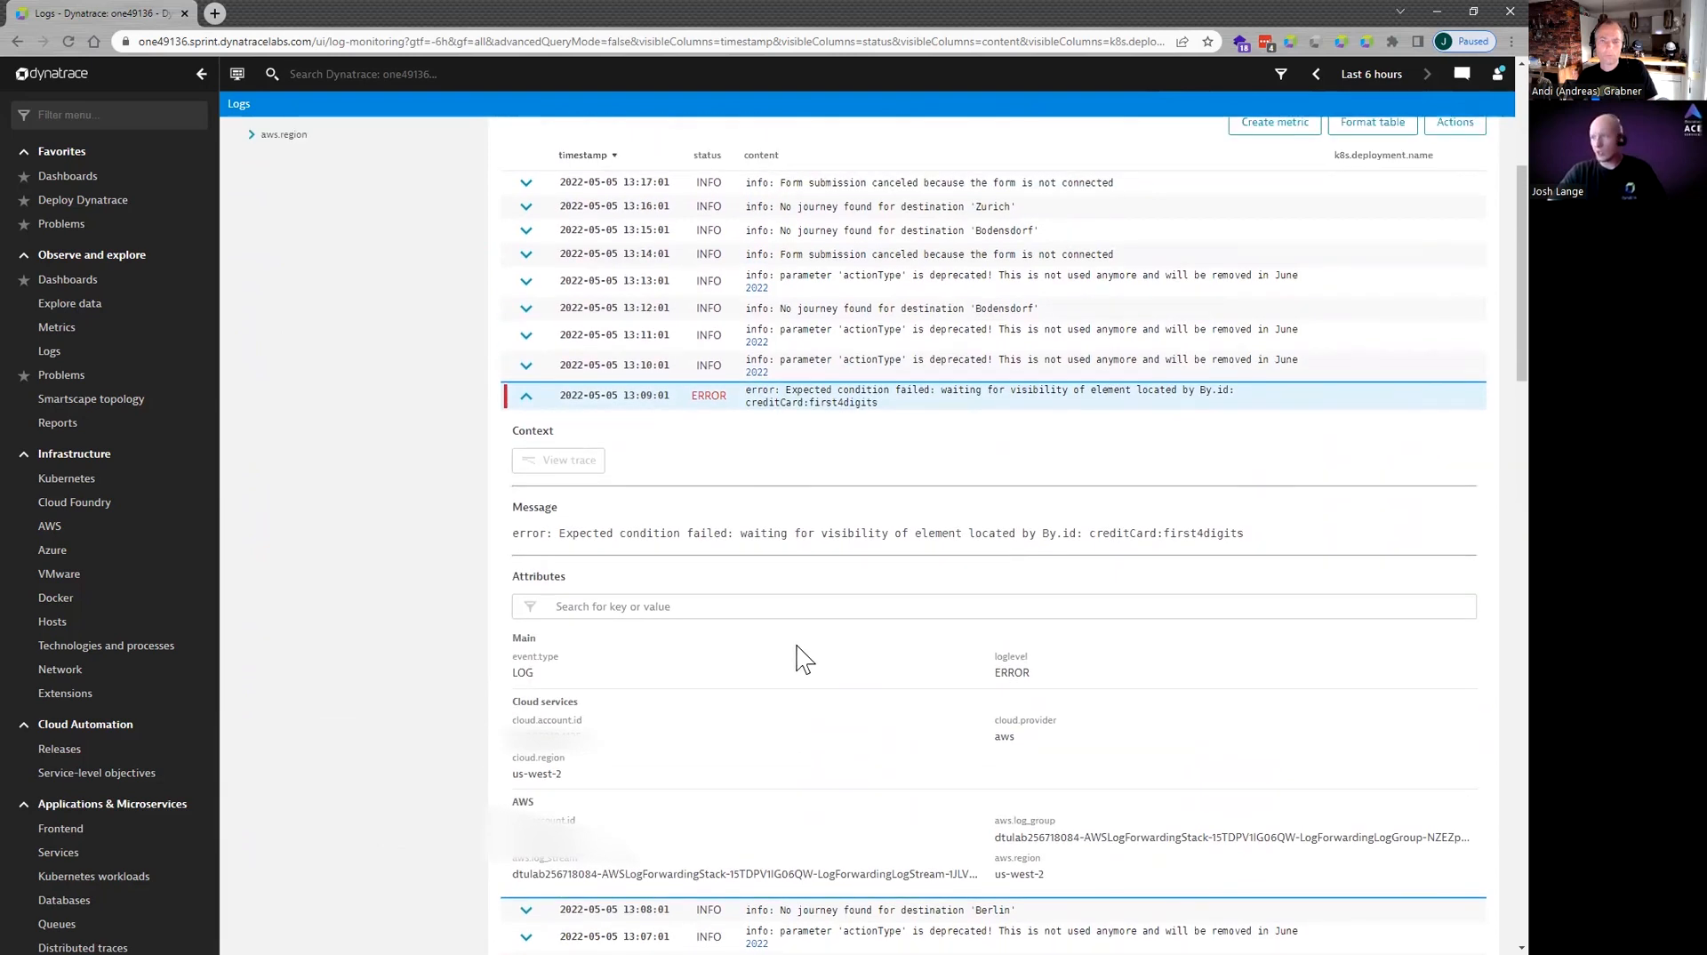
scroll(803, 658, up, 2)
click(526, 555)
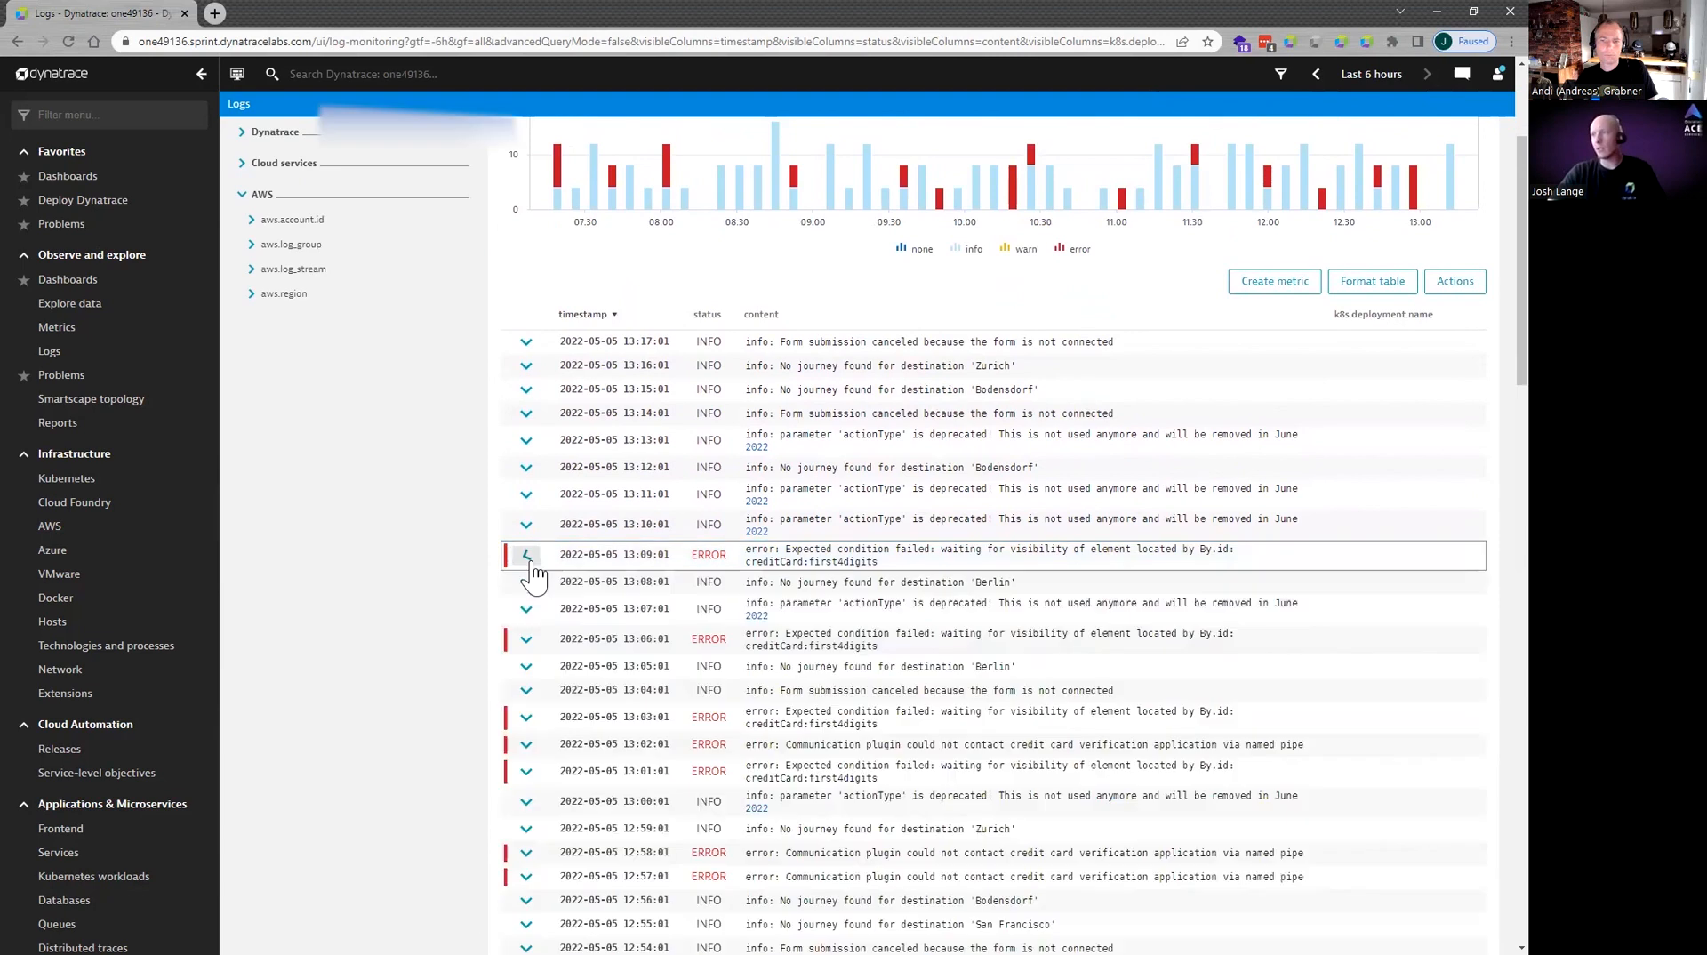
scroll(766, 614, up, 2)
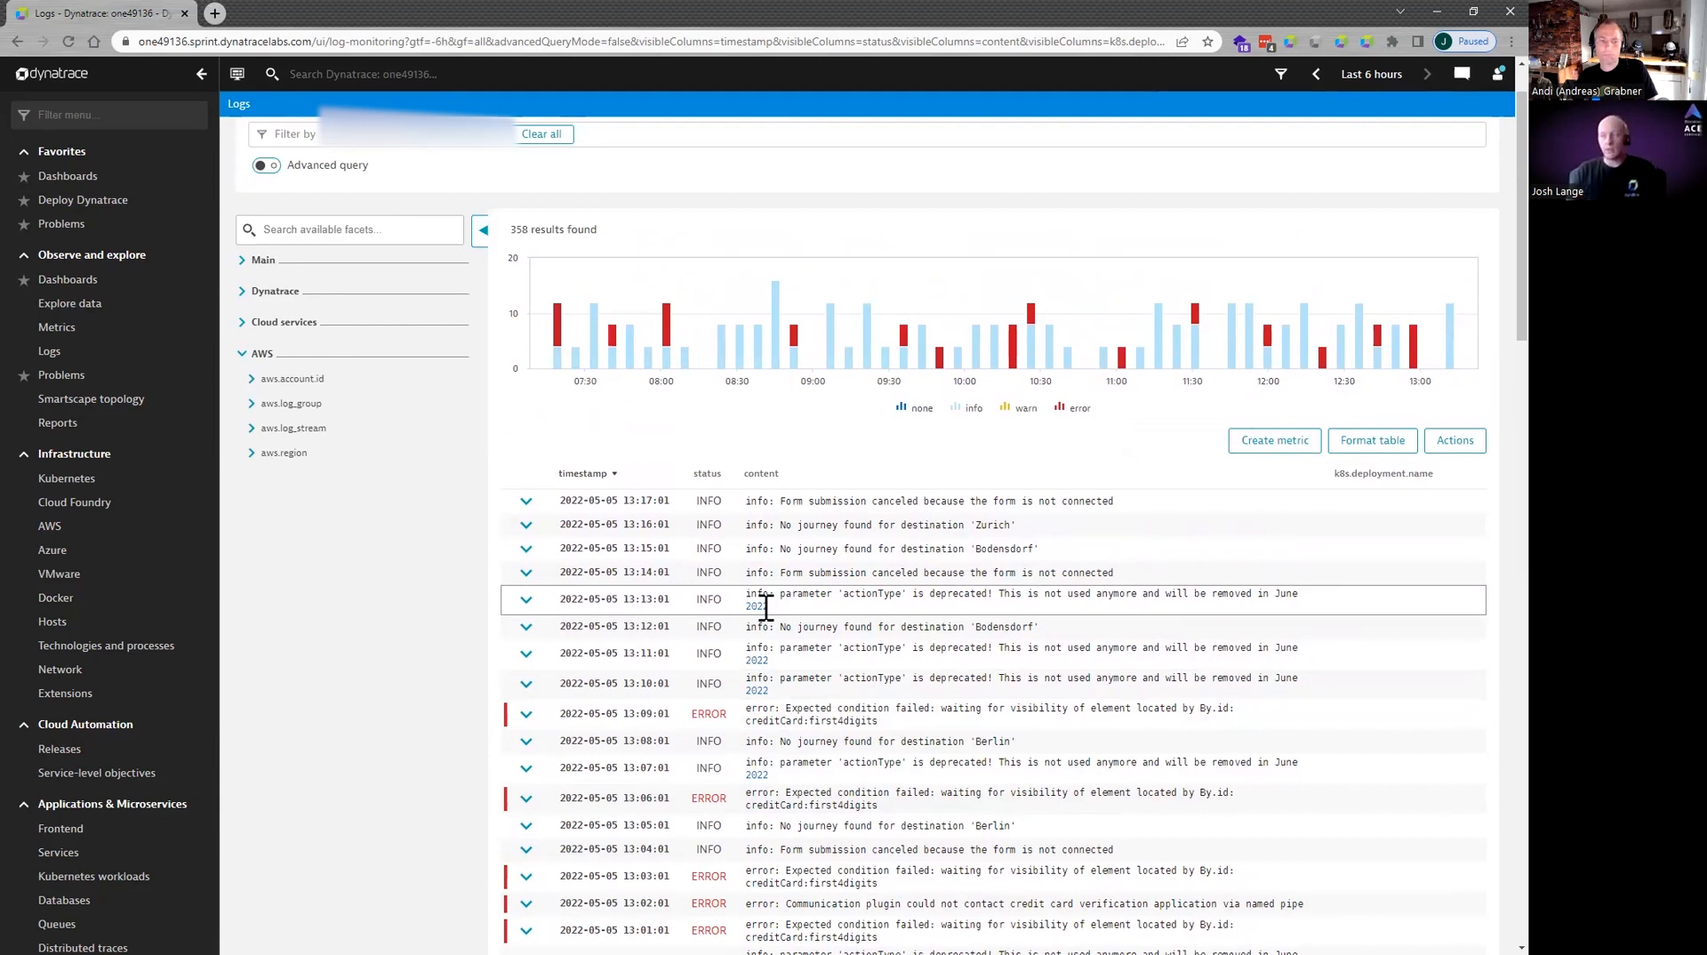
Collapse the AWS facets, expand the Main facet group and remove the AWS account filter.
scroll(765, 603, up, 1)
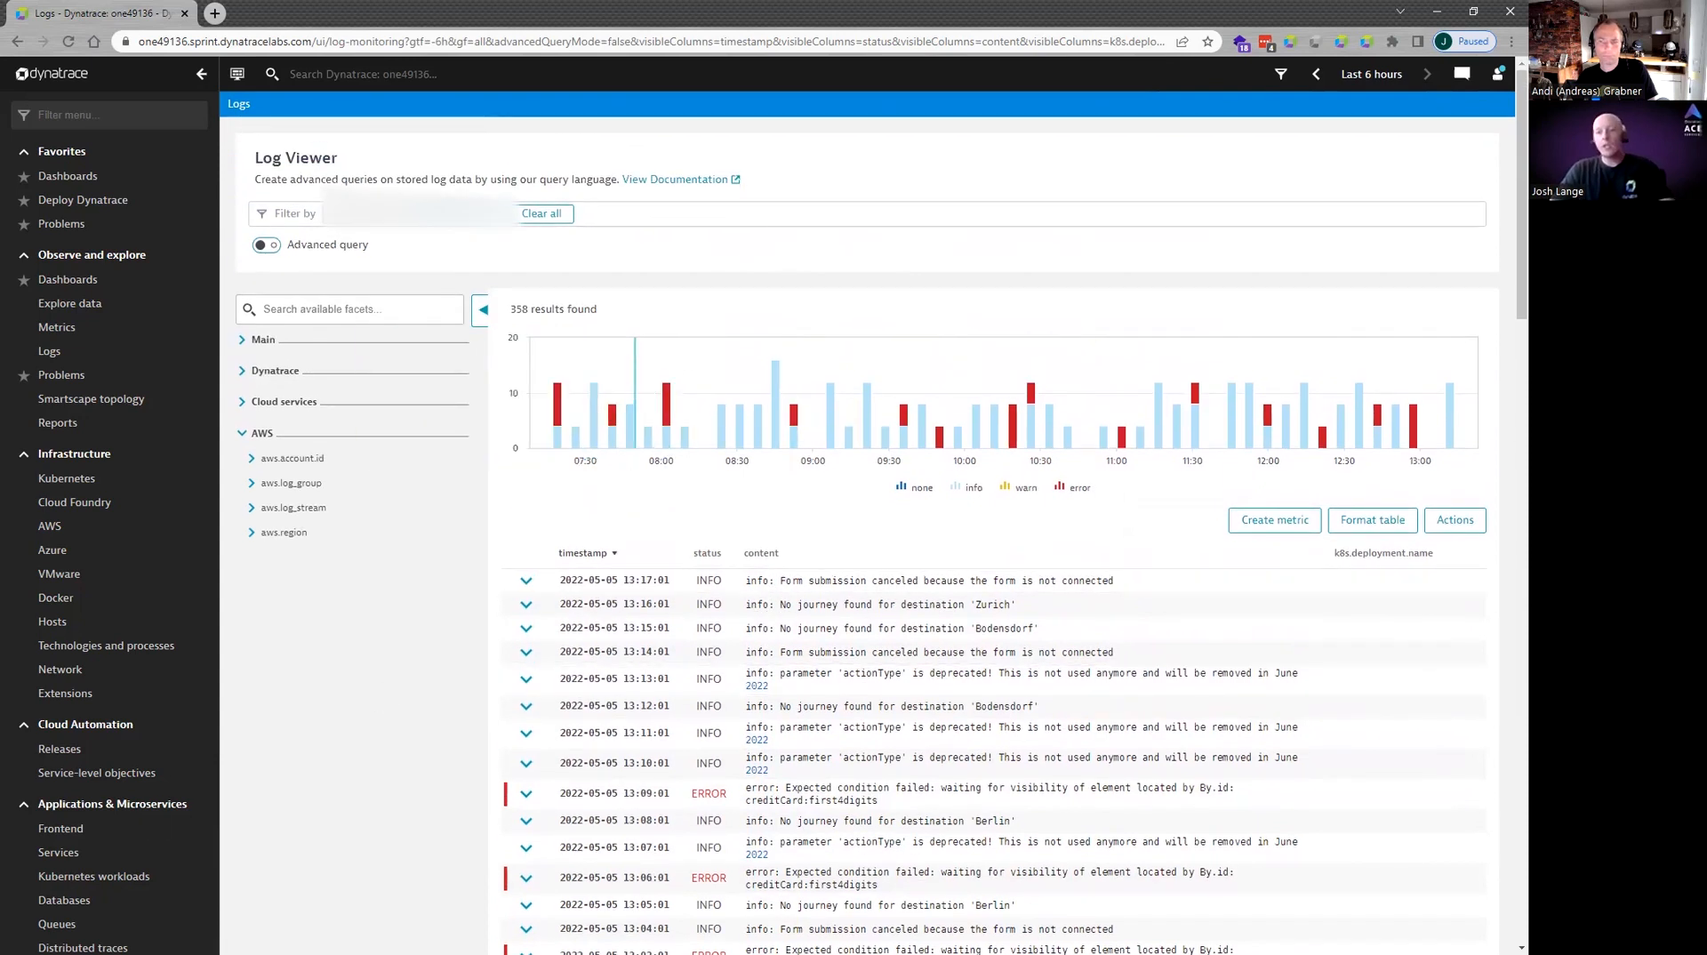
click(242, 433)
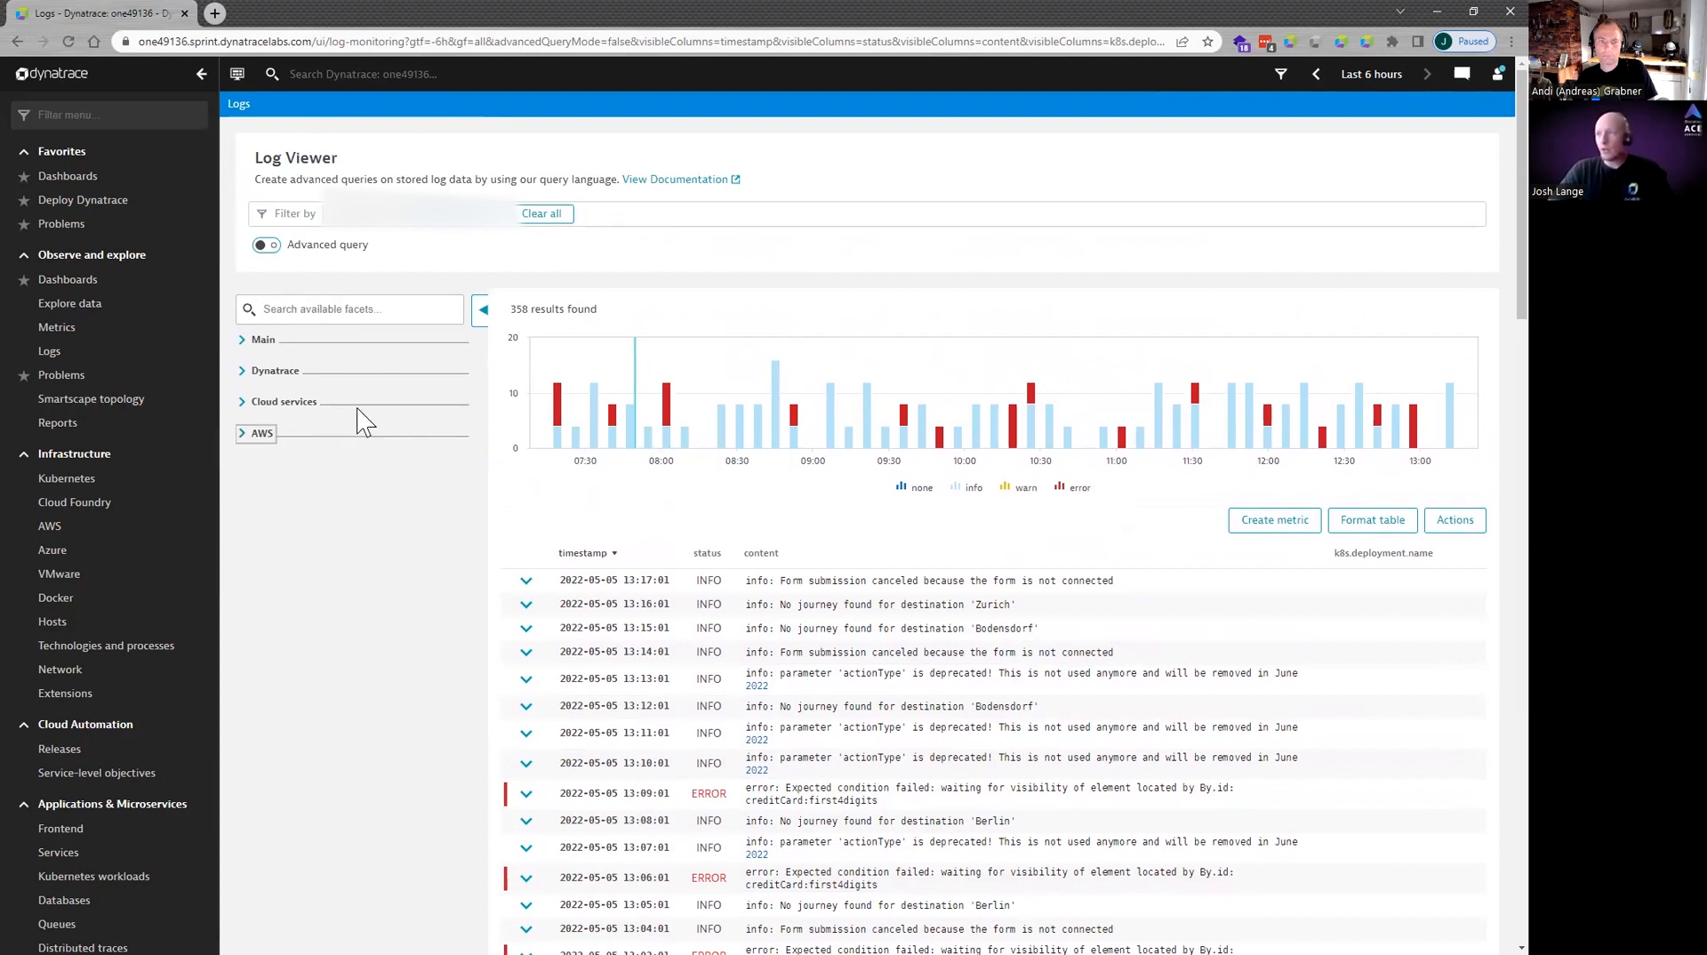
click(263, 339)
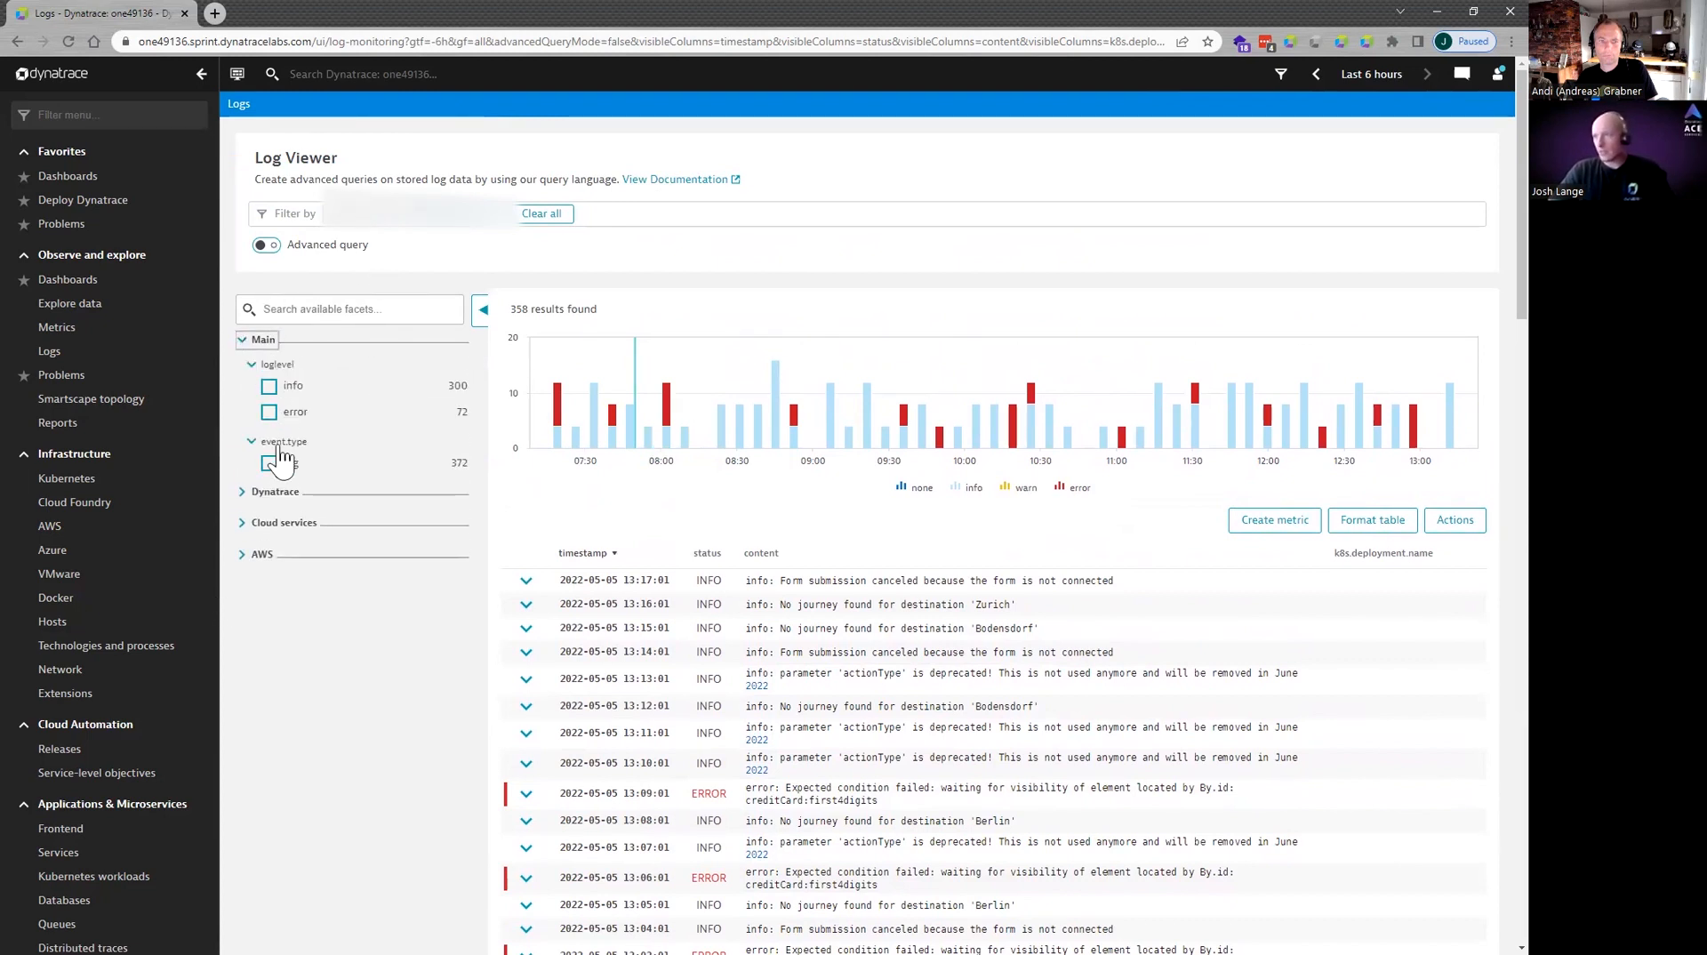
click(498, 222)
click(397, 635)
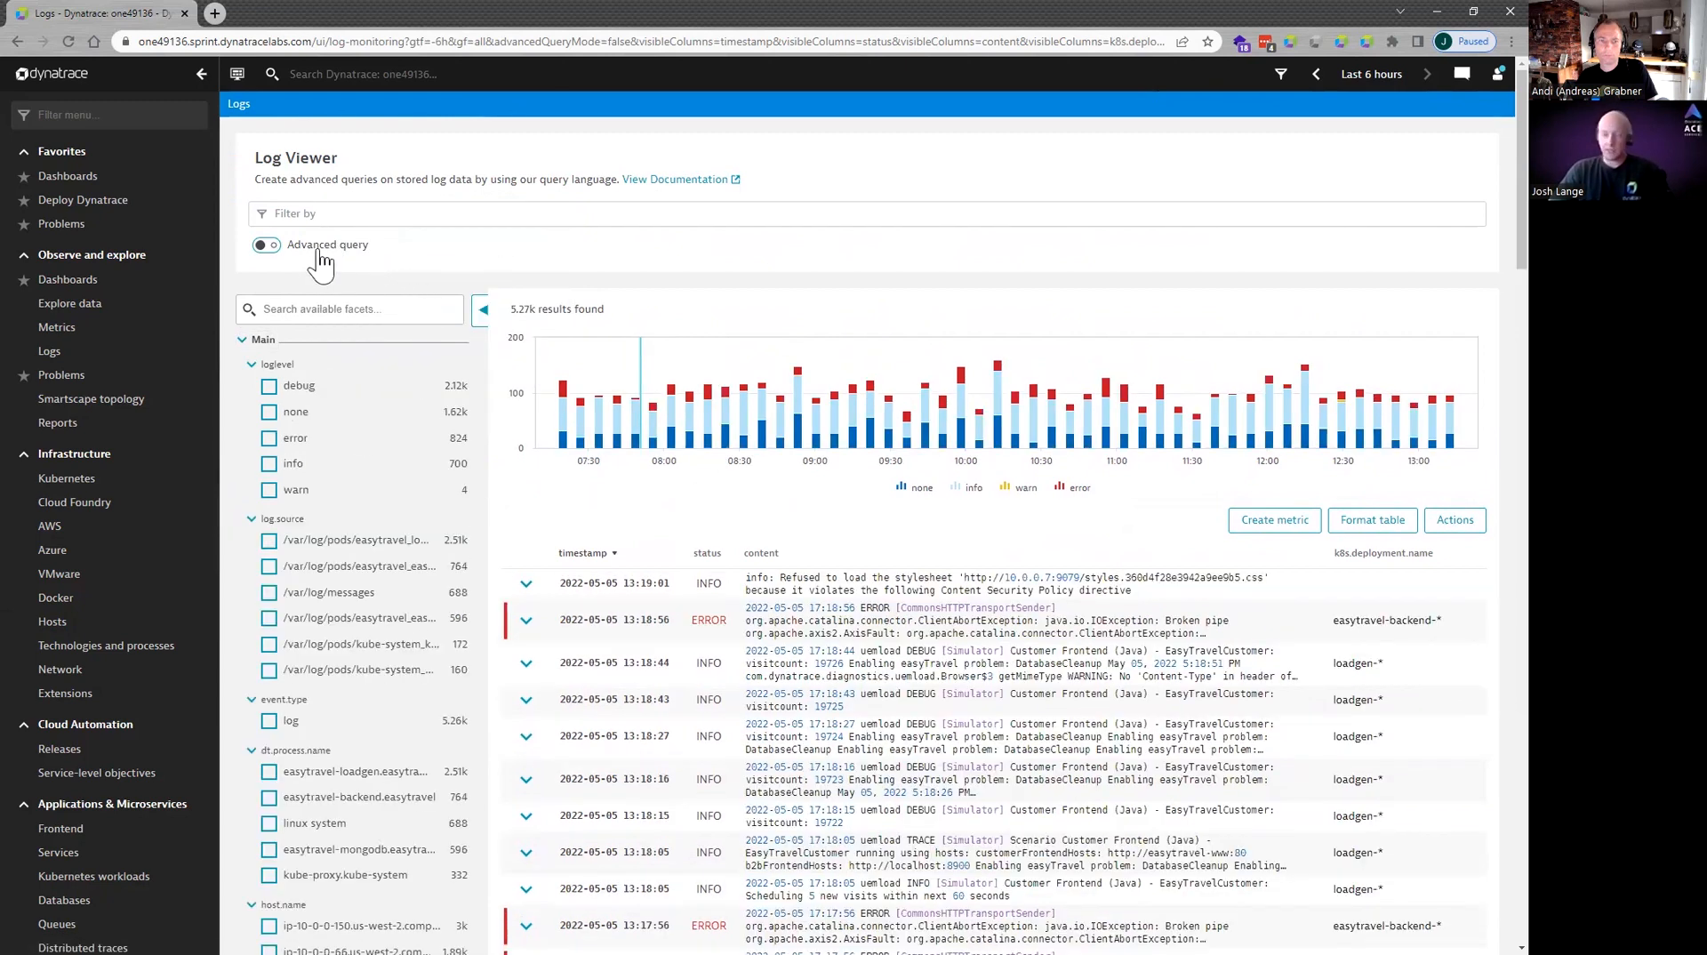
Filter the logs by loglevel error and host name ip-10-0-0-66.us-west-2.compute.internal.
click(270, 437)
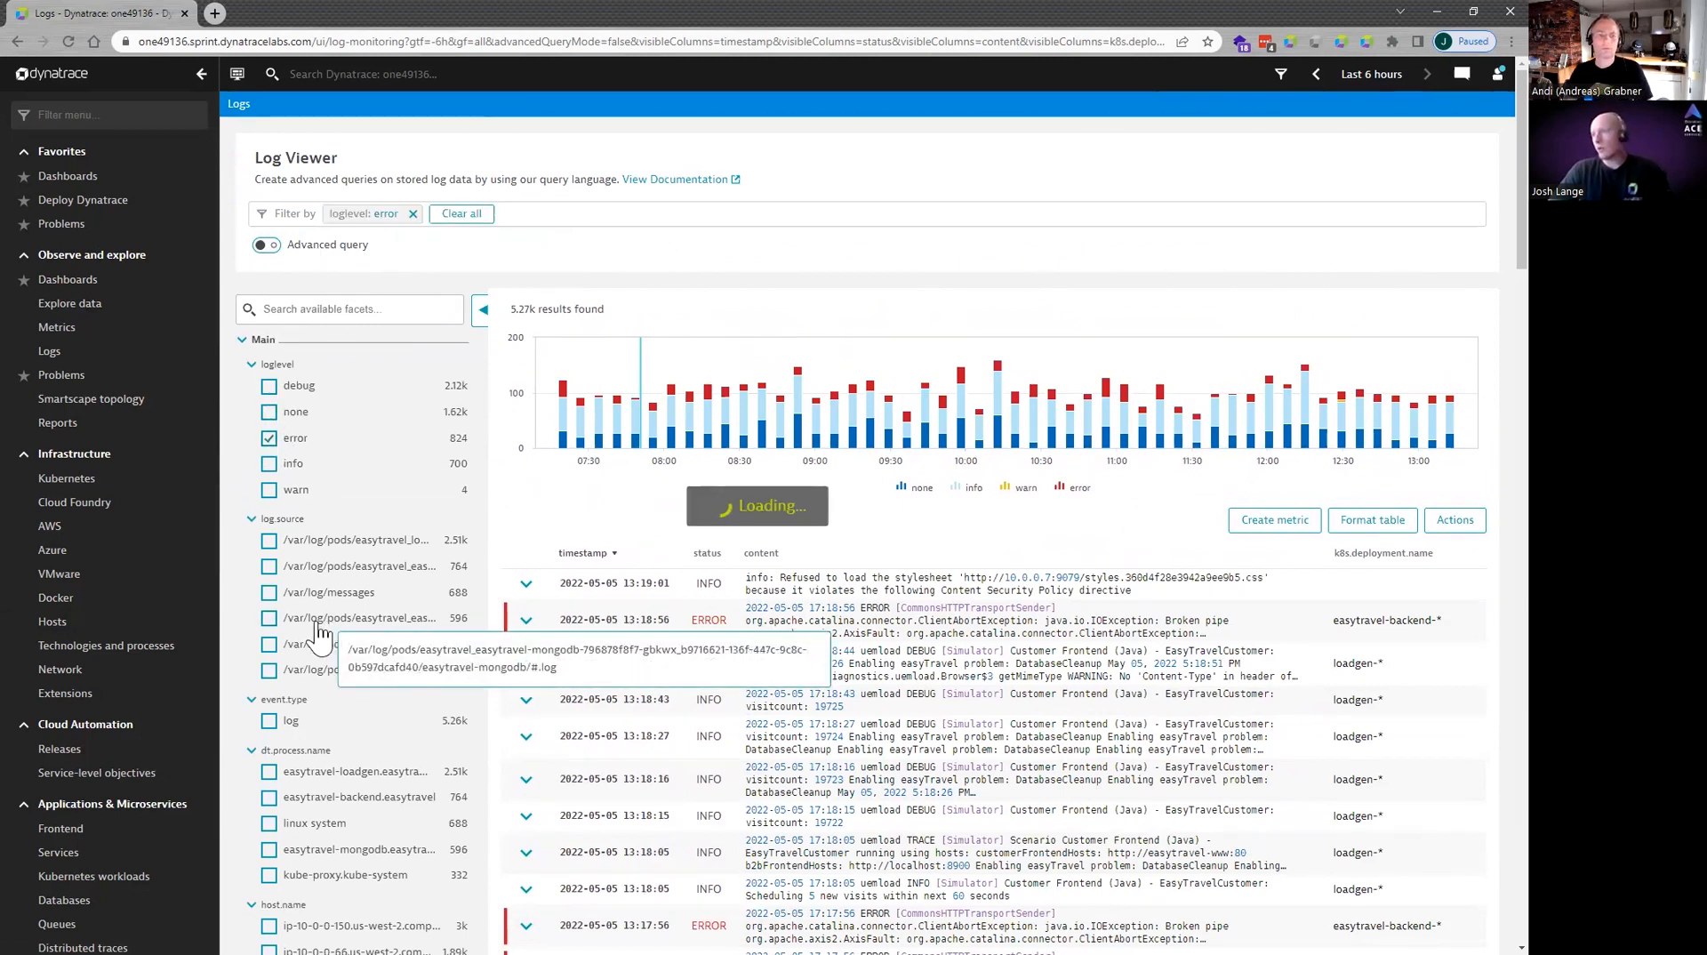
scroll(313, 684, down, 2)
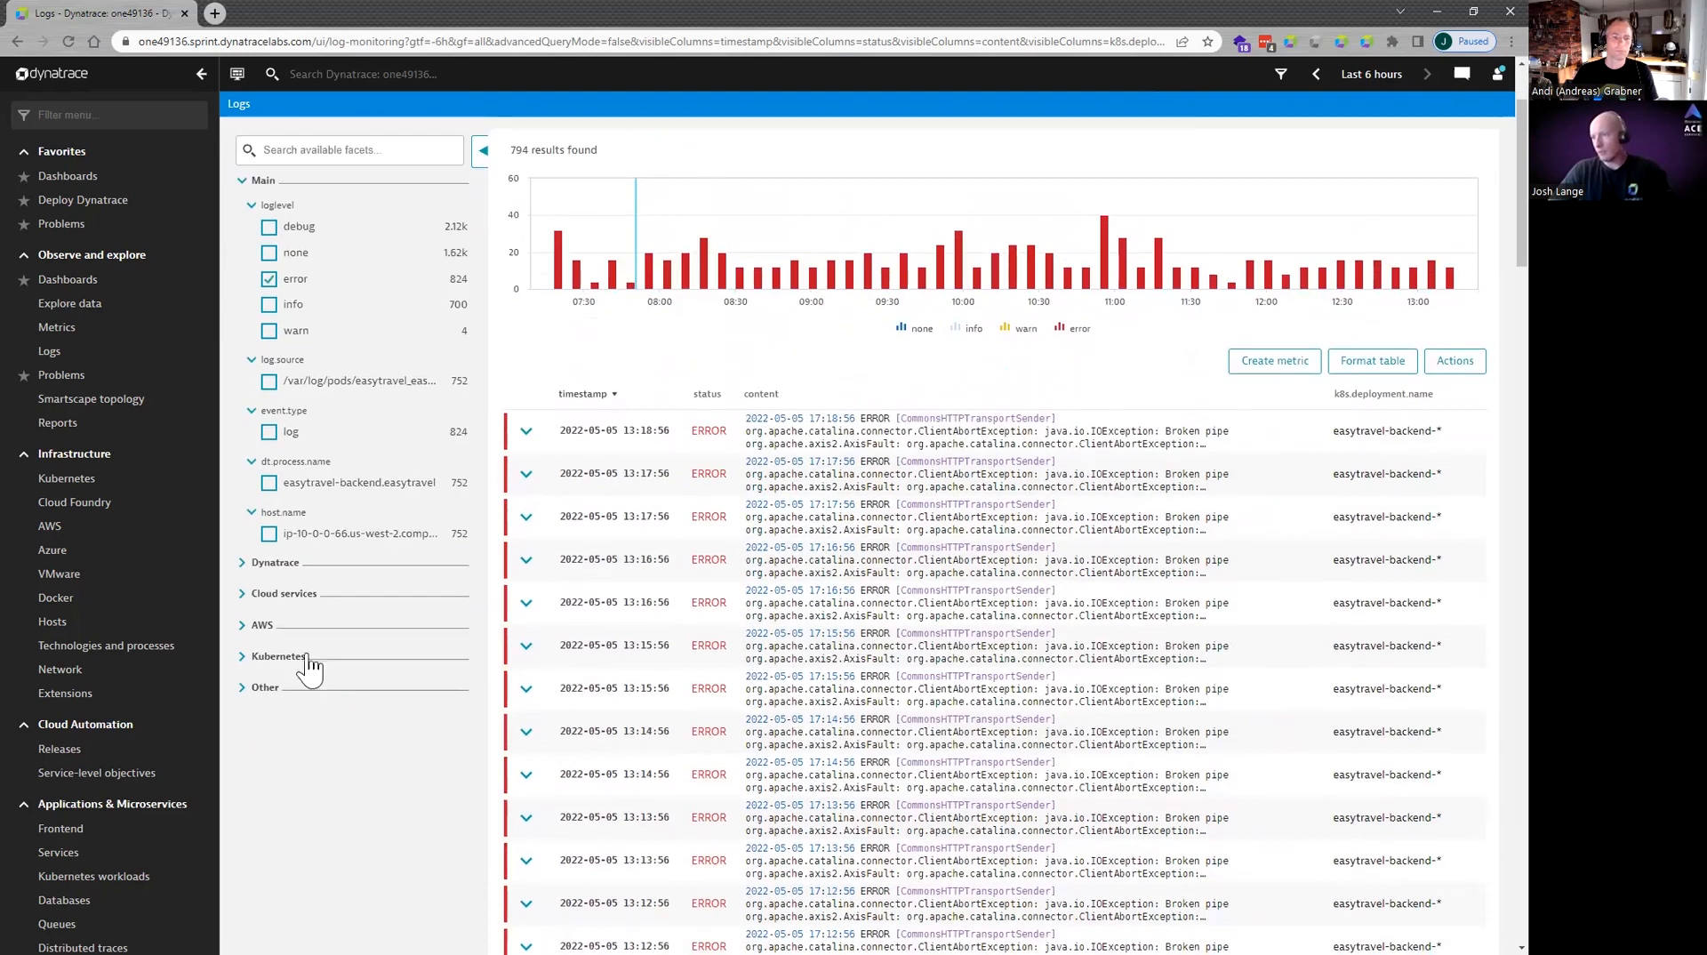
click(268, 533)
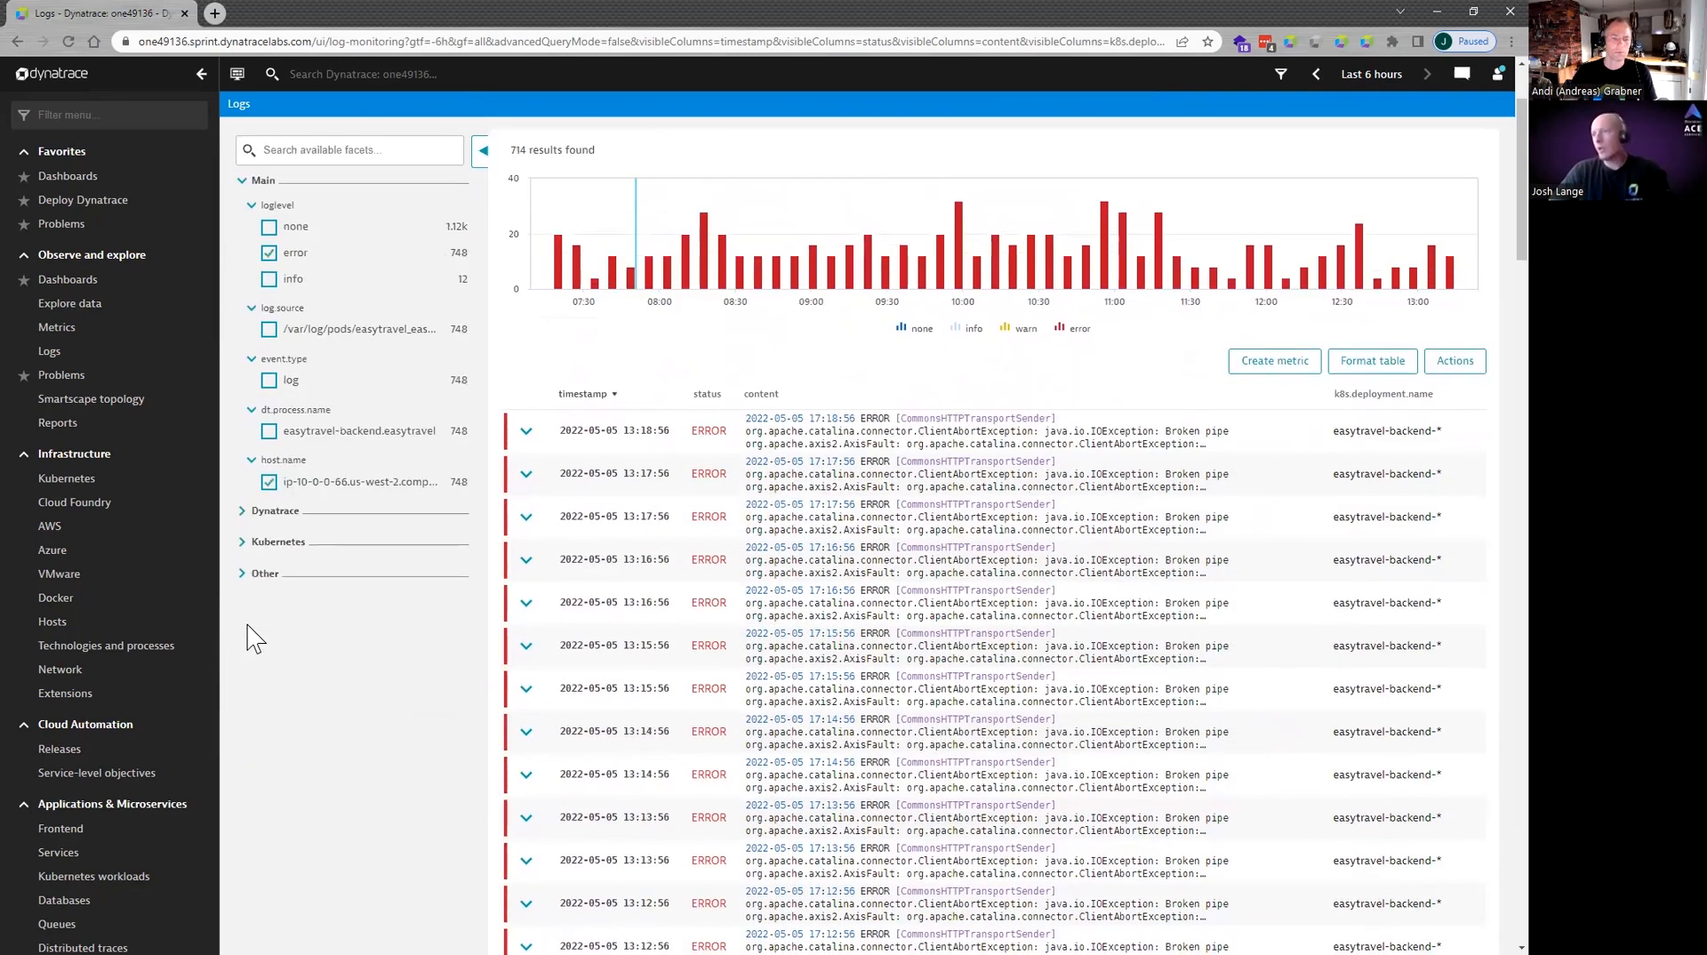
Add a k8s.namespace.name filter for easytravel from the Kubernetes facets.
click(258, 544)
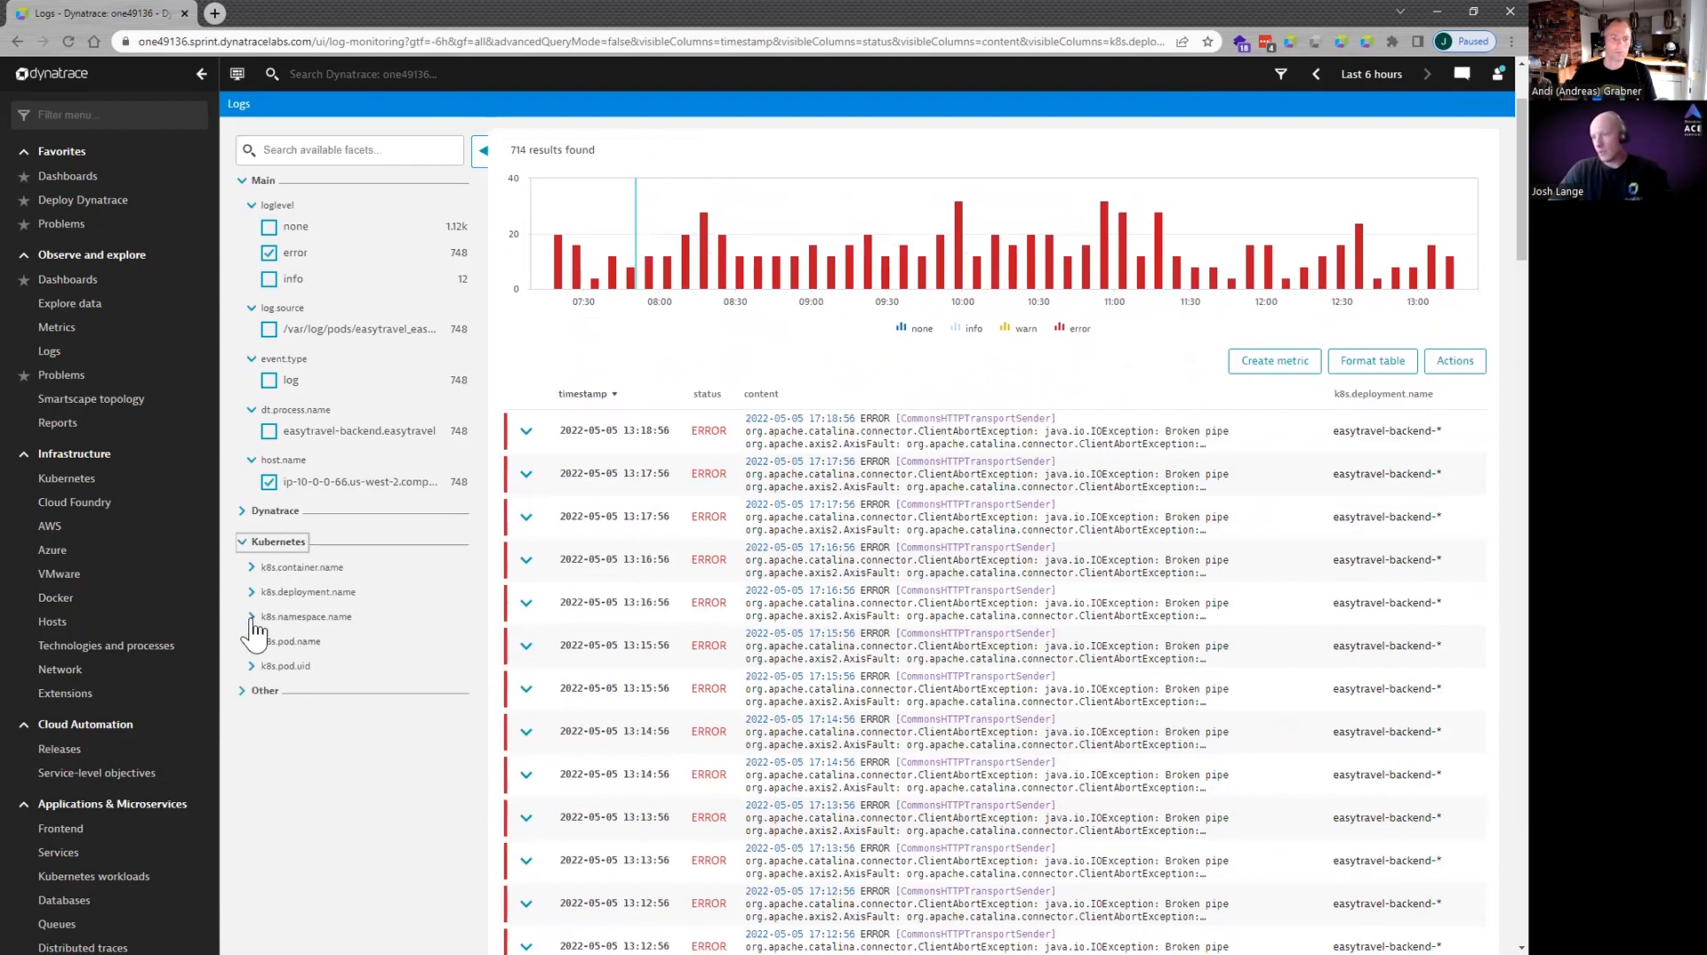
click(254, 620)
click(268, 637)
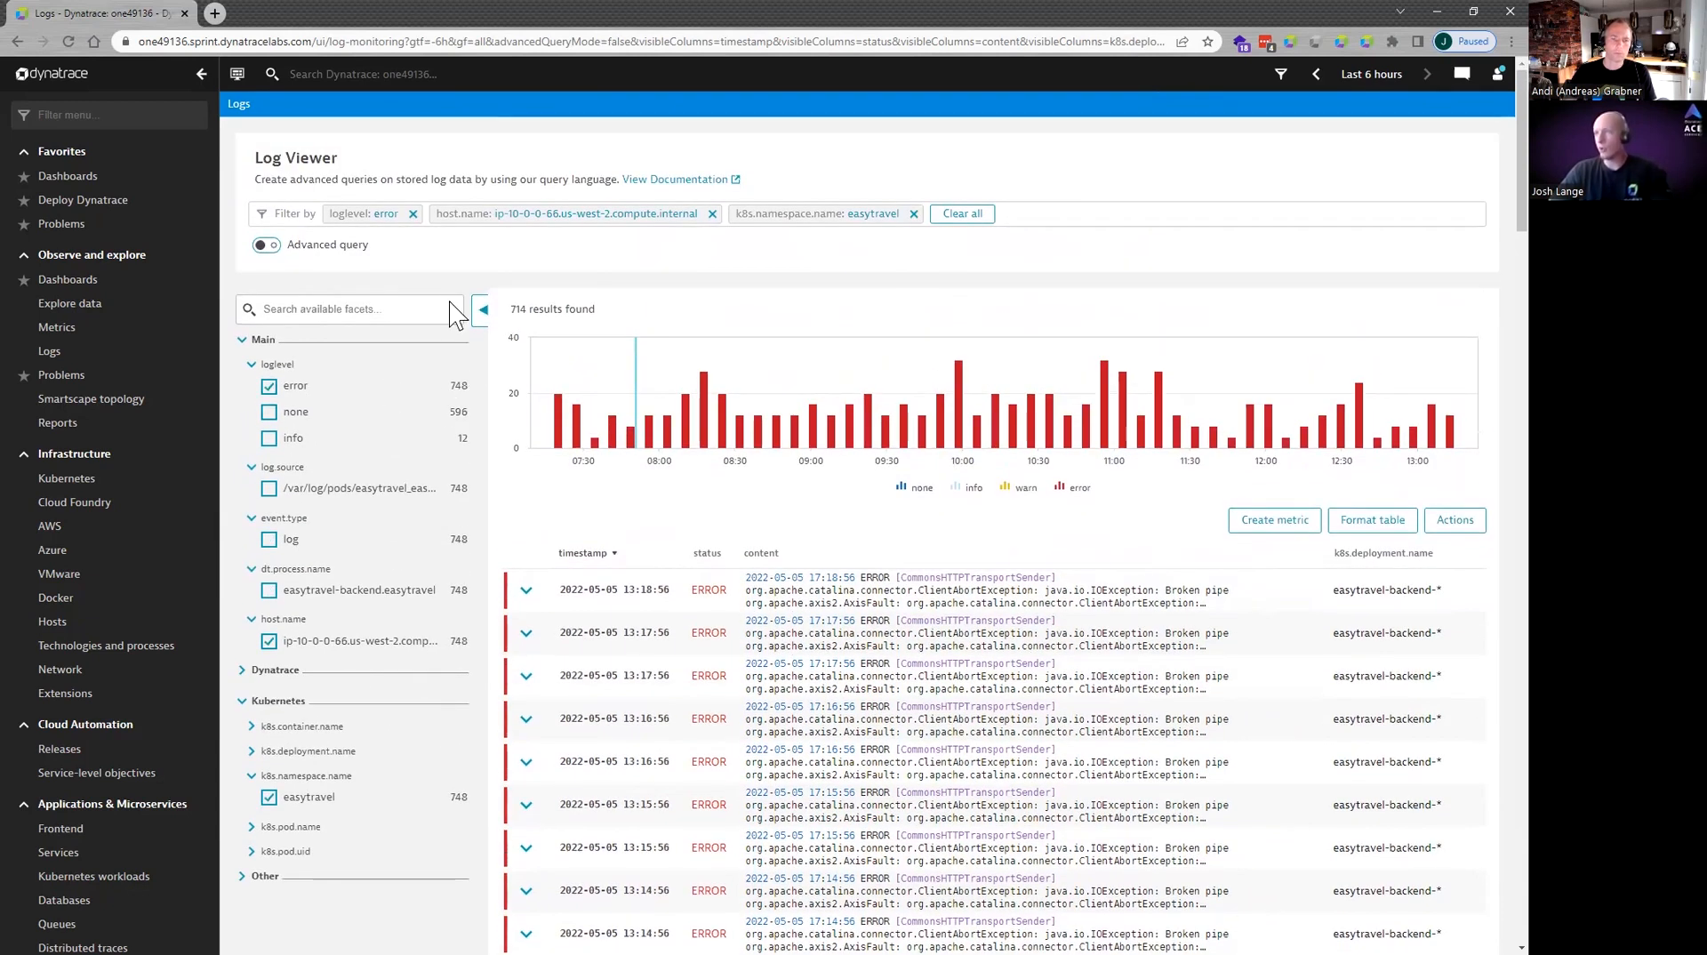
Switch on Advanced query to examine the query text behind the current filters, and switch it off again.
click(276, 252)
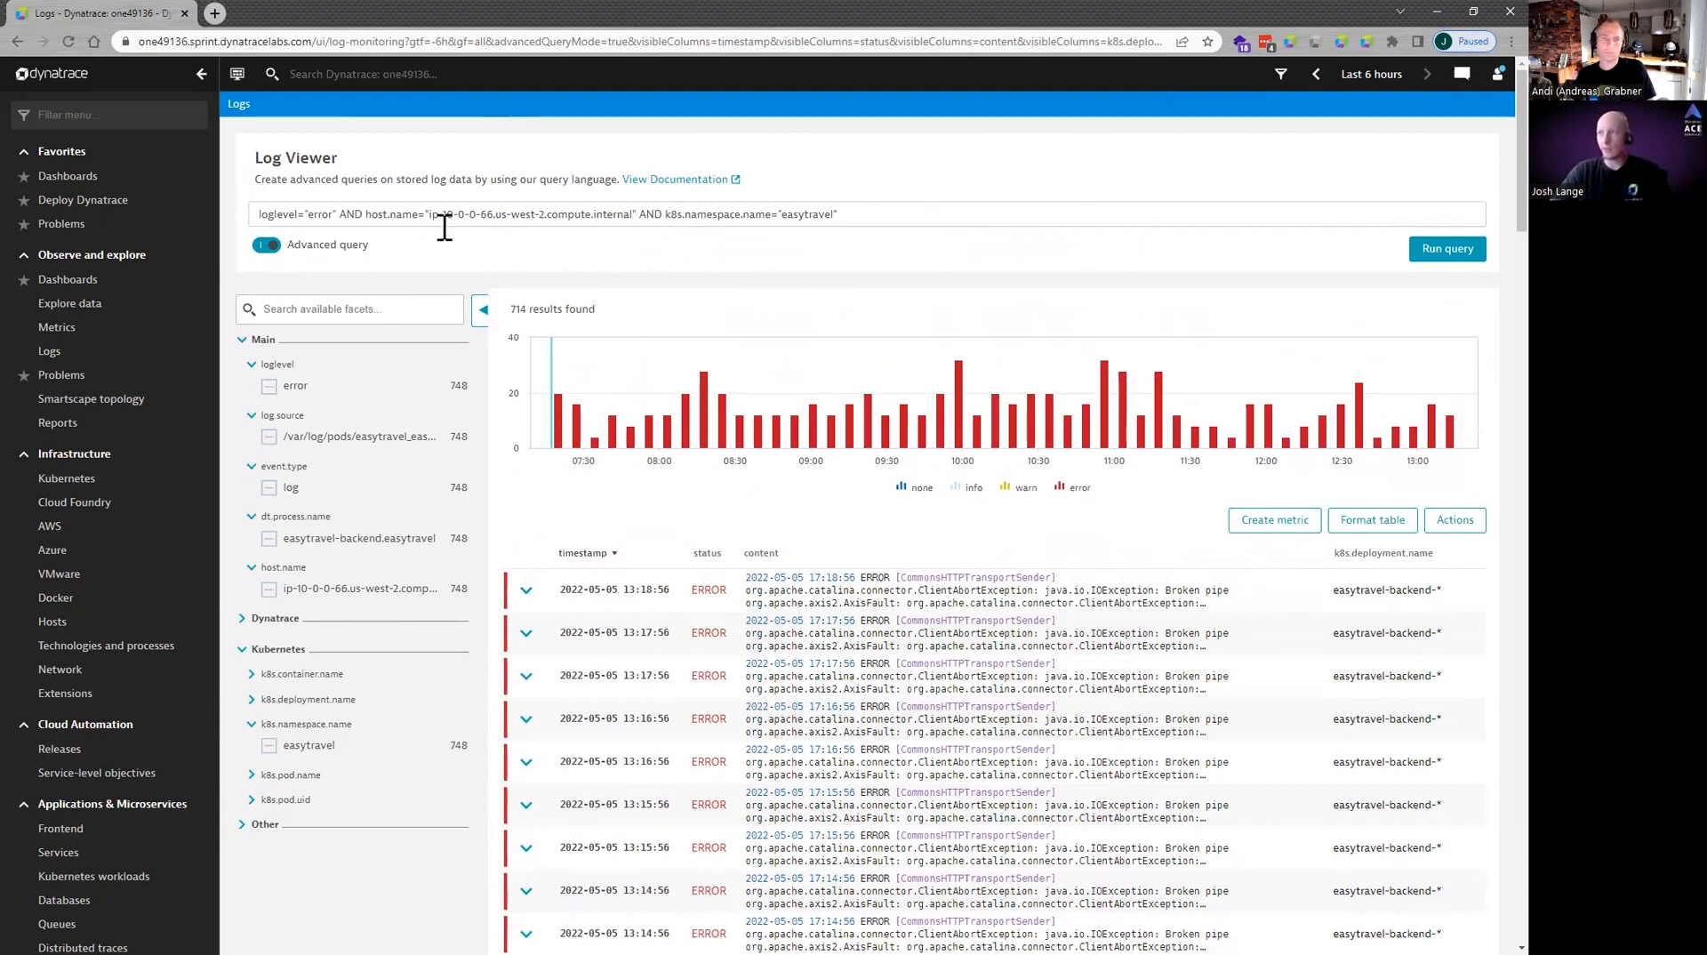
click(267, 245)
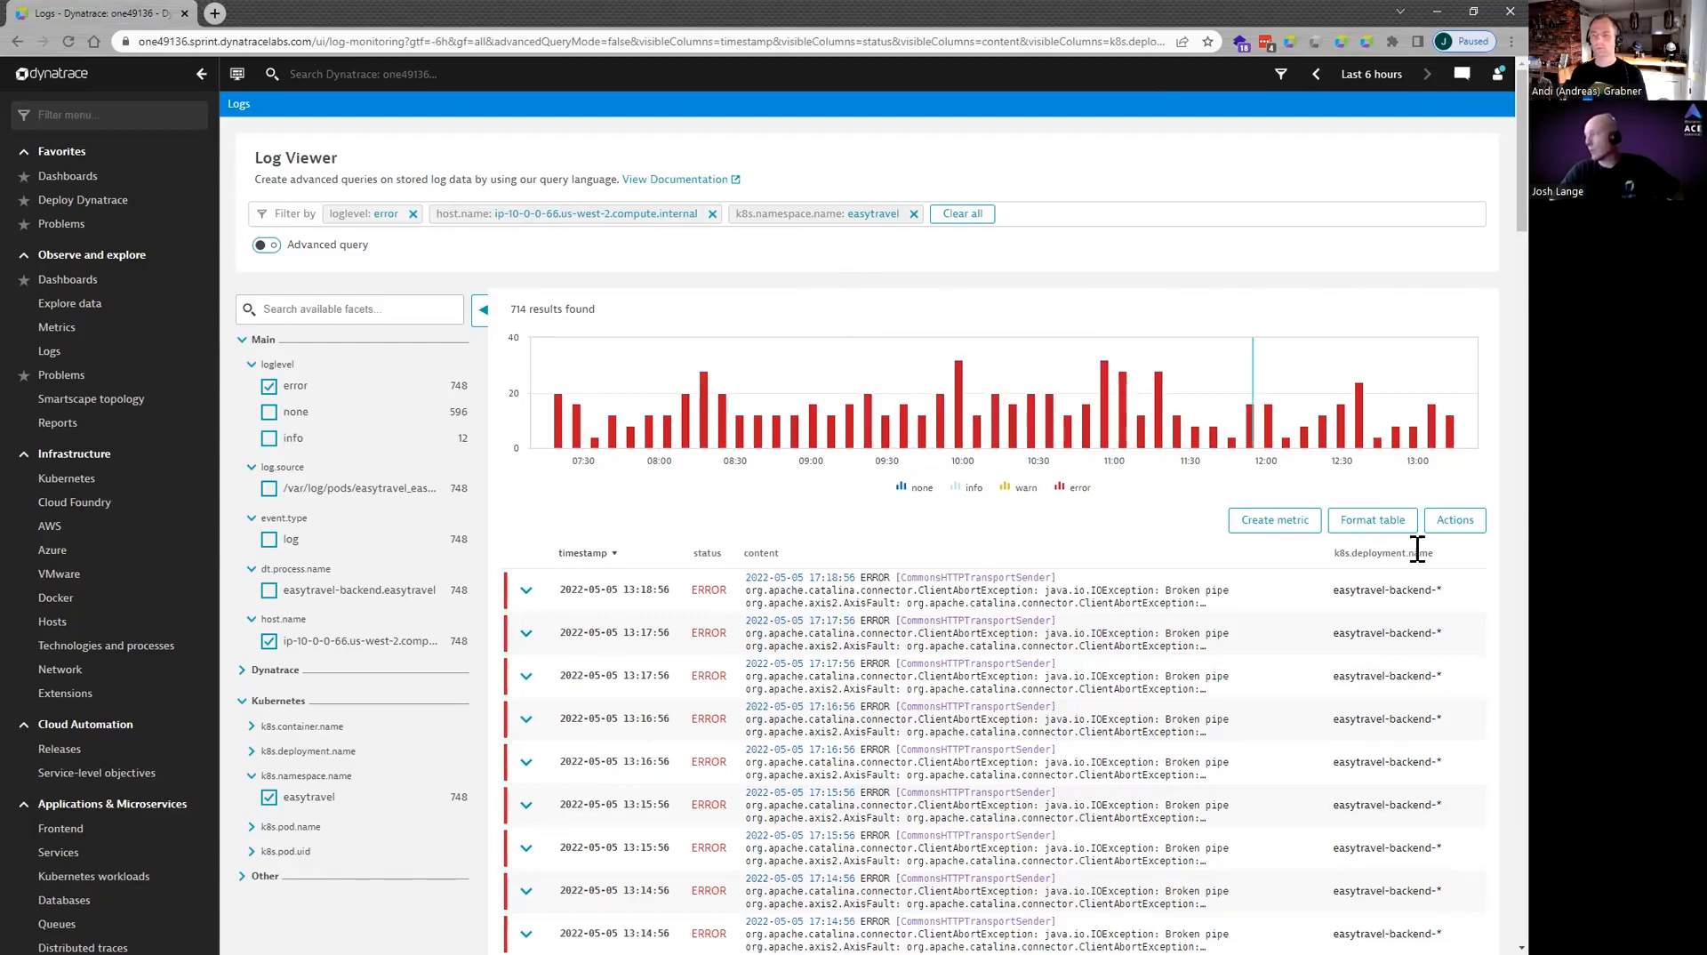
Pin the filtered log results to a new dashboard with the tile title EasyTravel Errors Node01, and open that dashboard.
click(1454, 521)
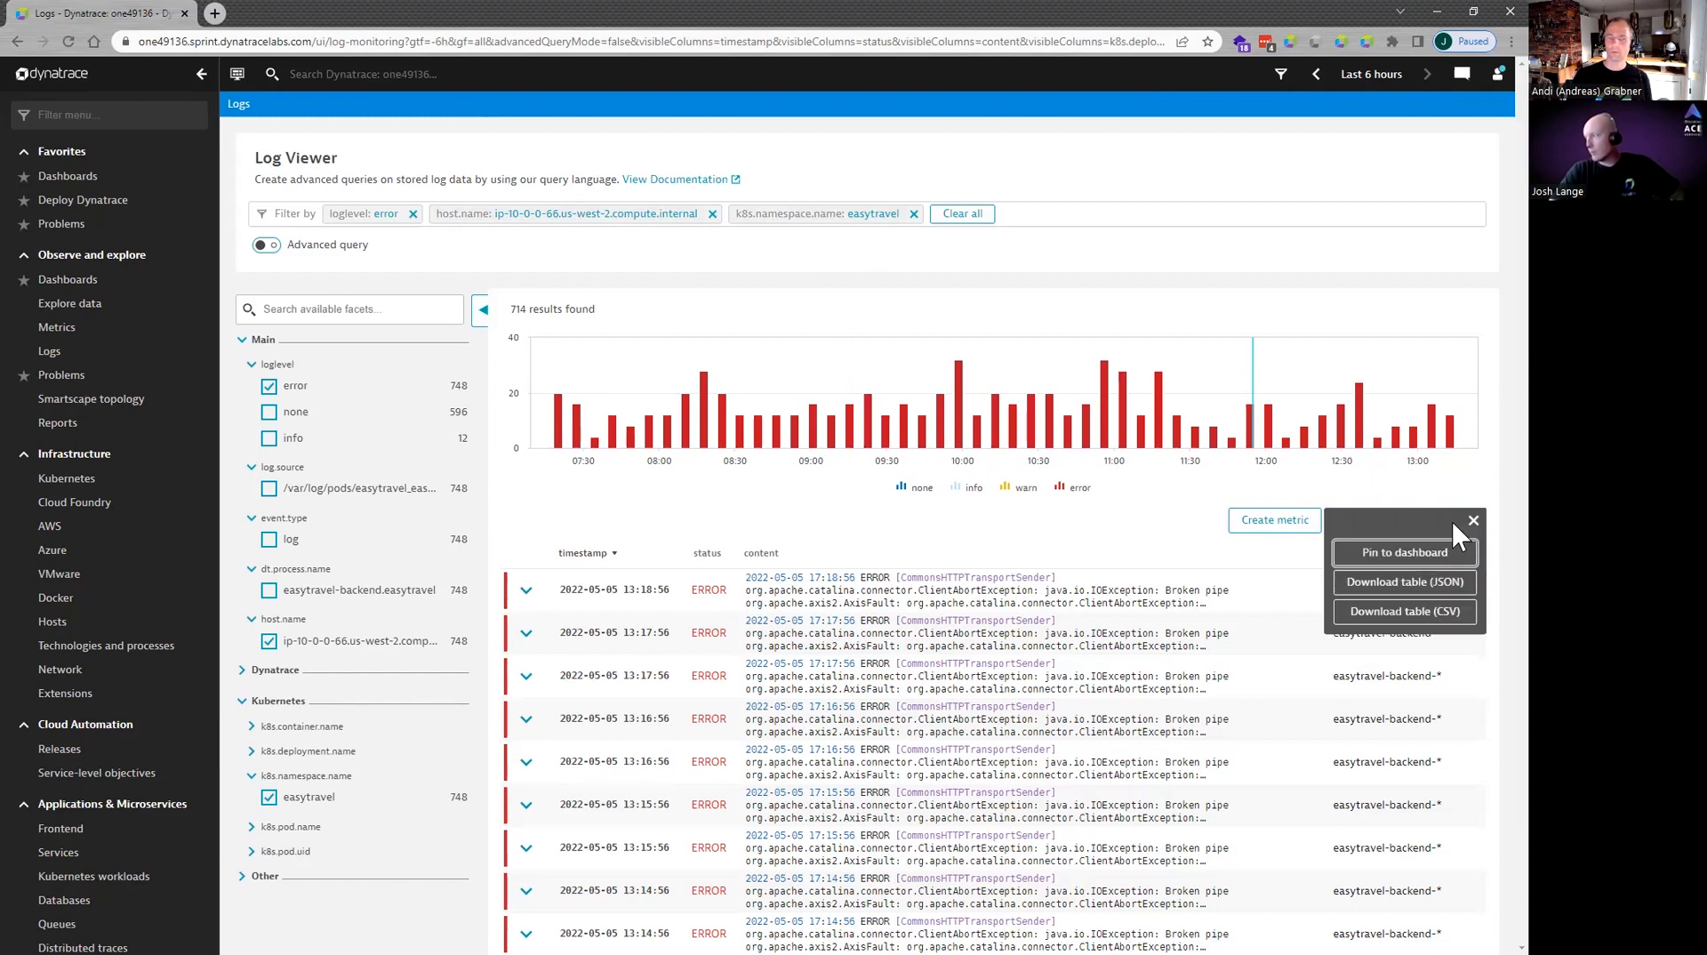
click(1400, 560)
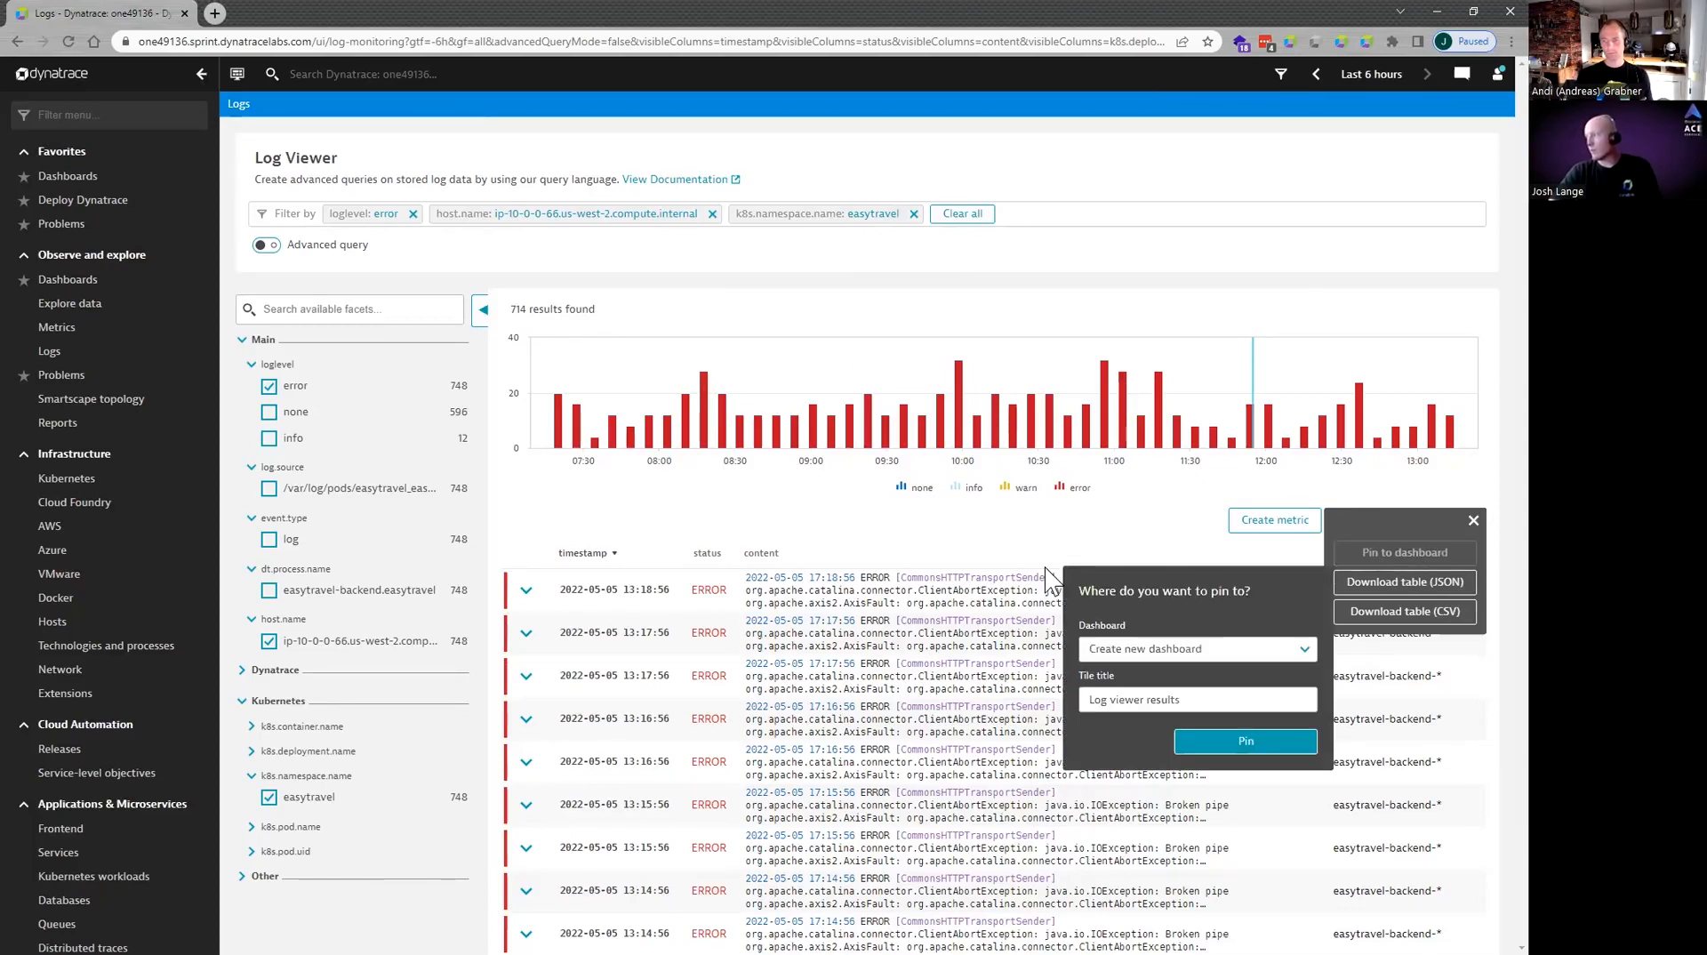
triple_click(1153, 699)
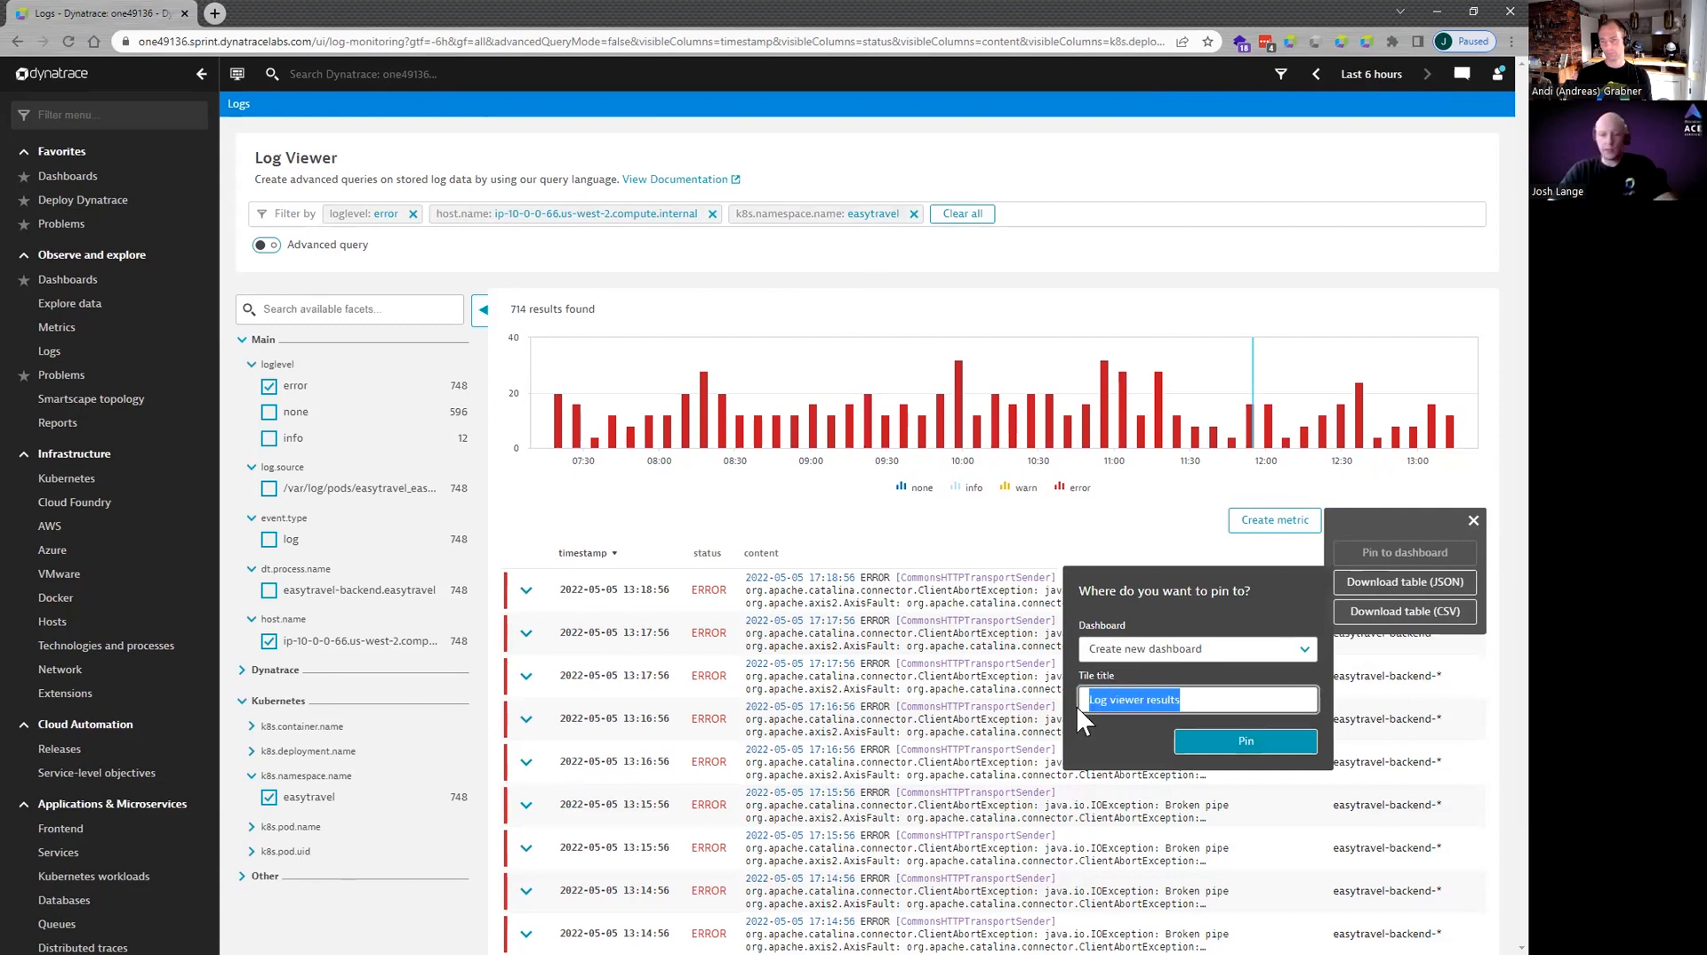
text(EasyTravel Errors)
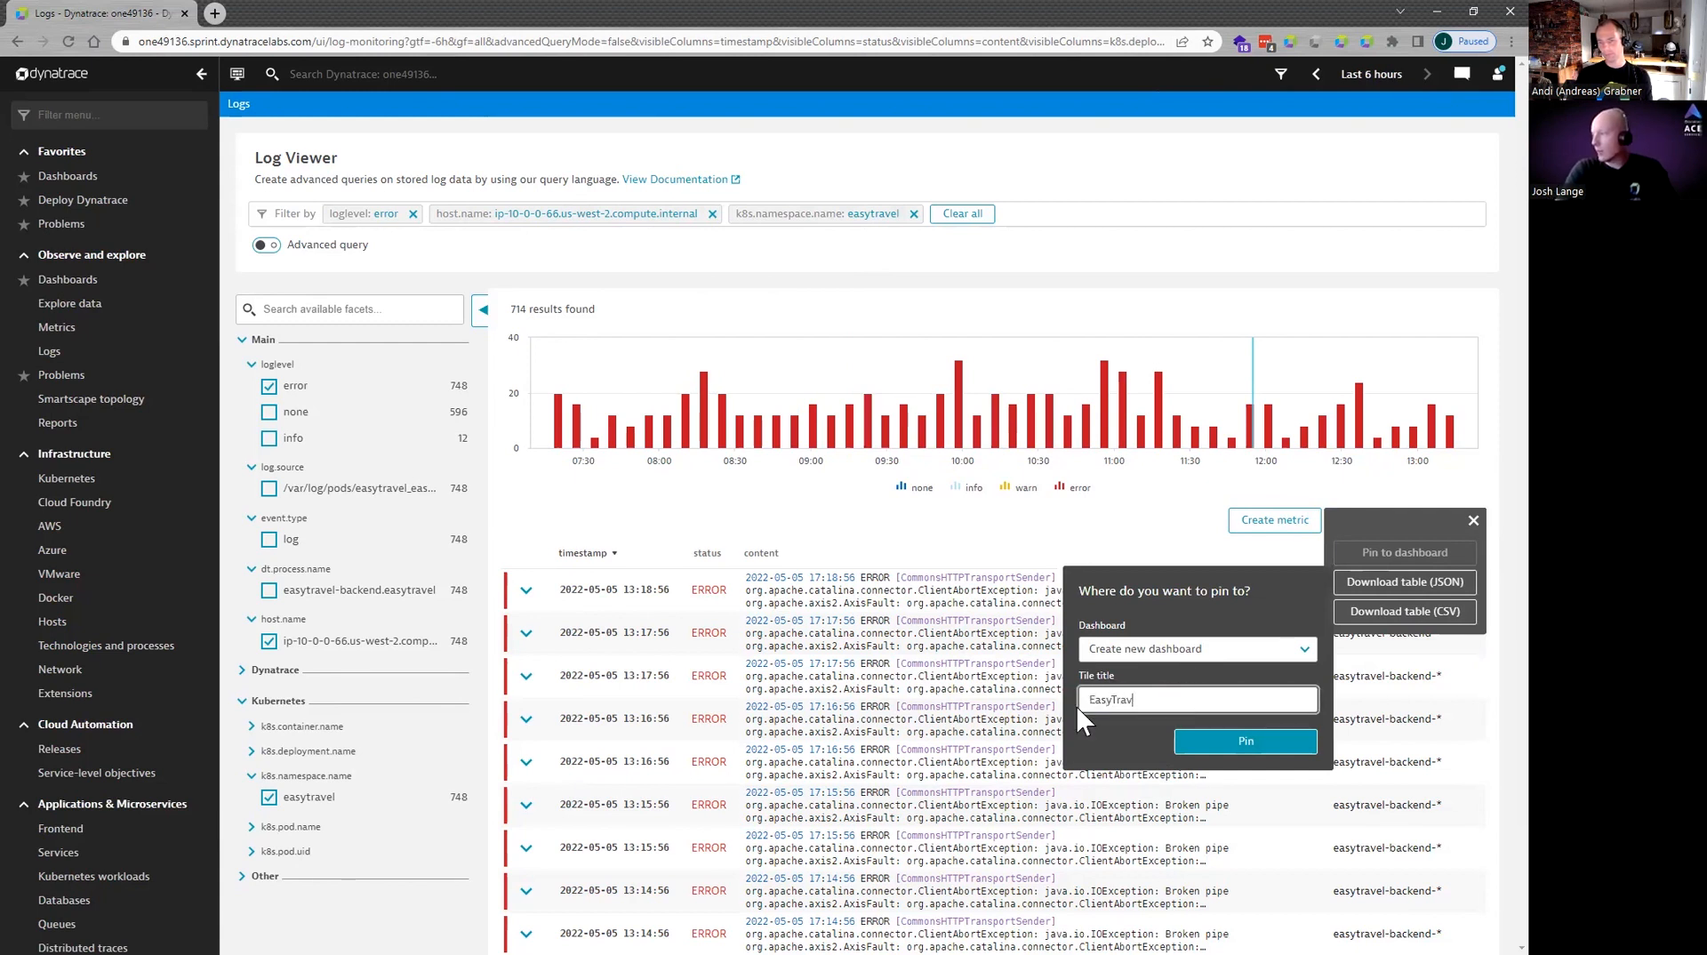
text(ode01)
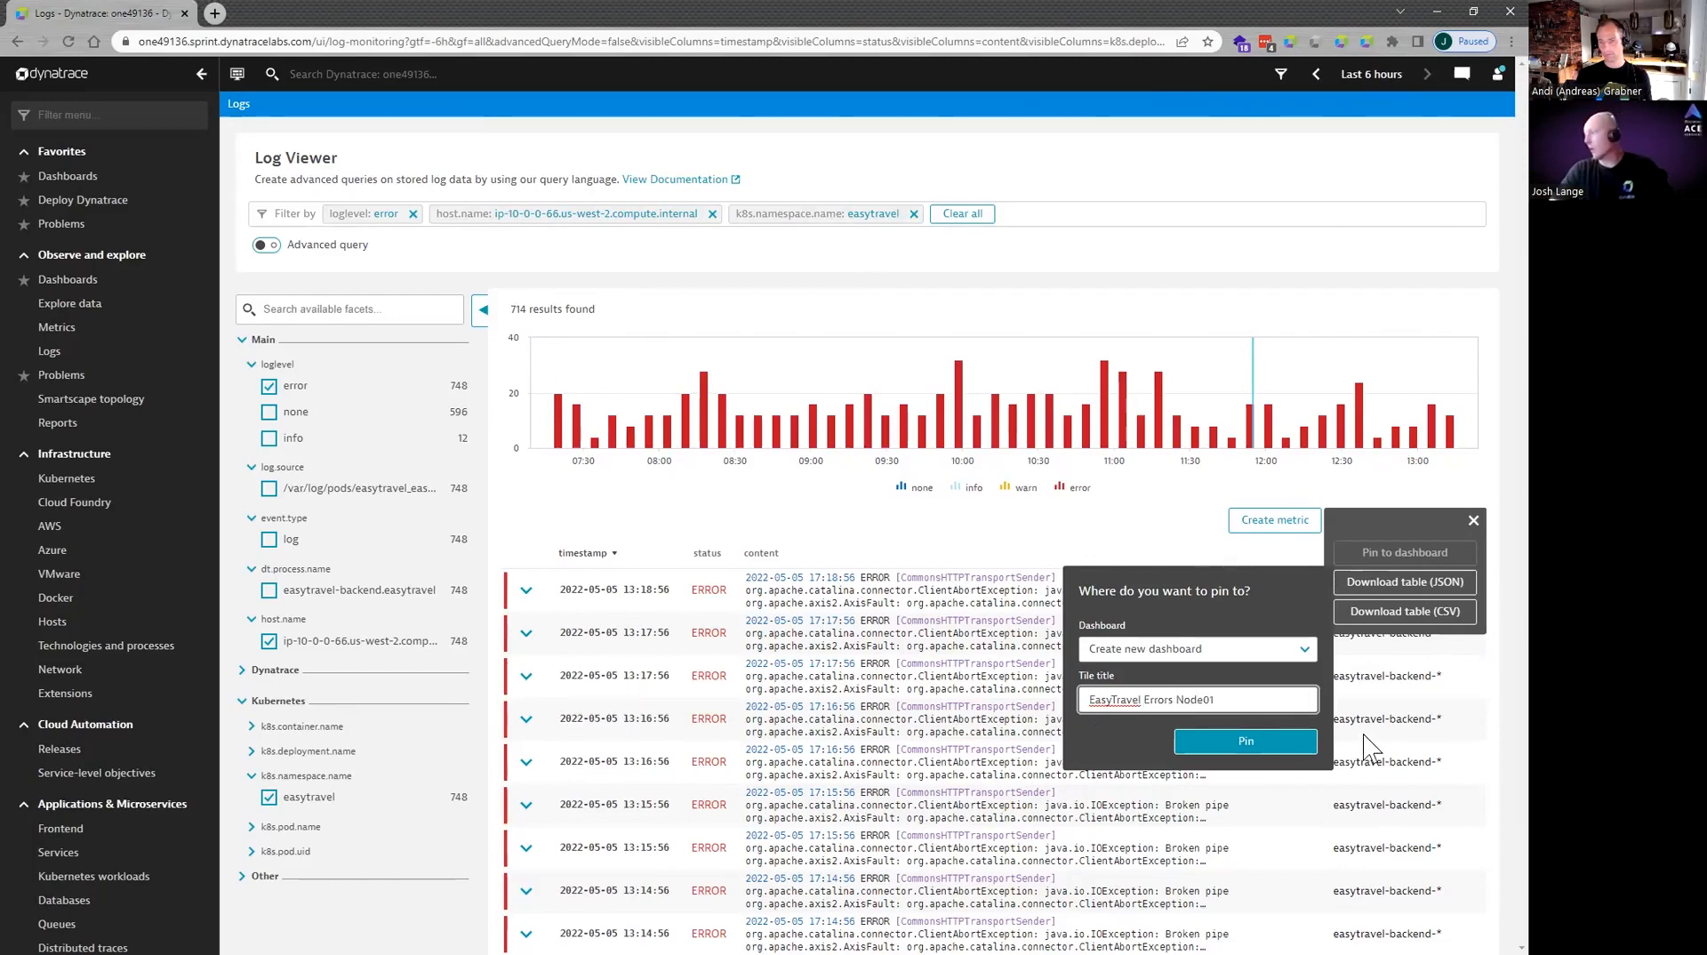
click(1244, 754)
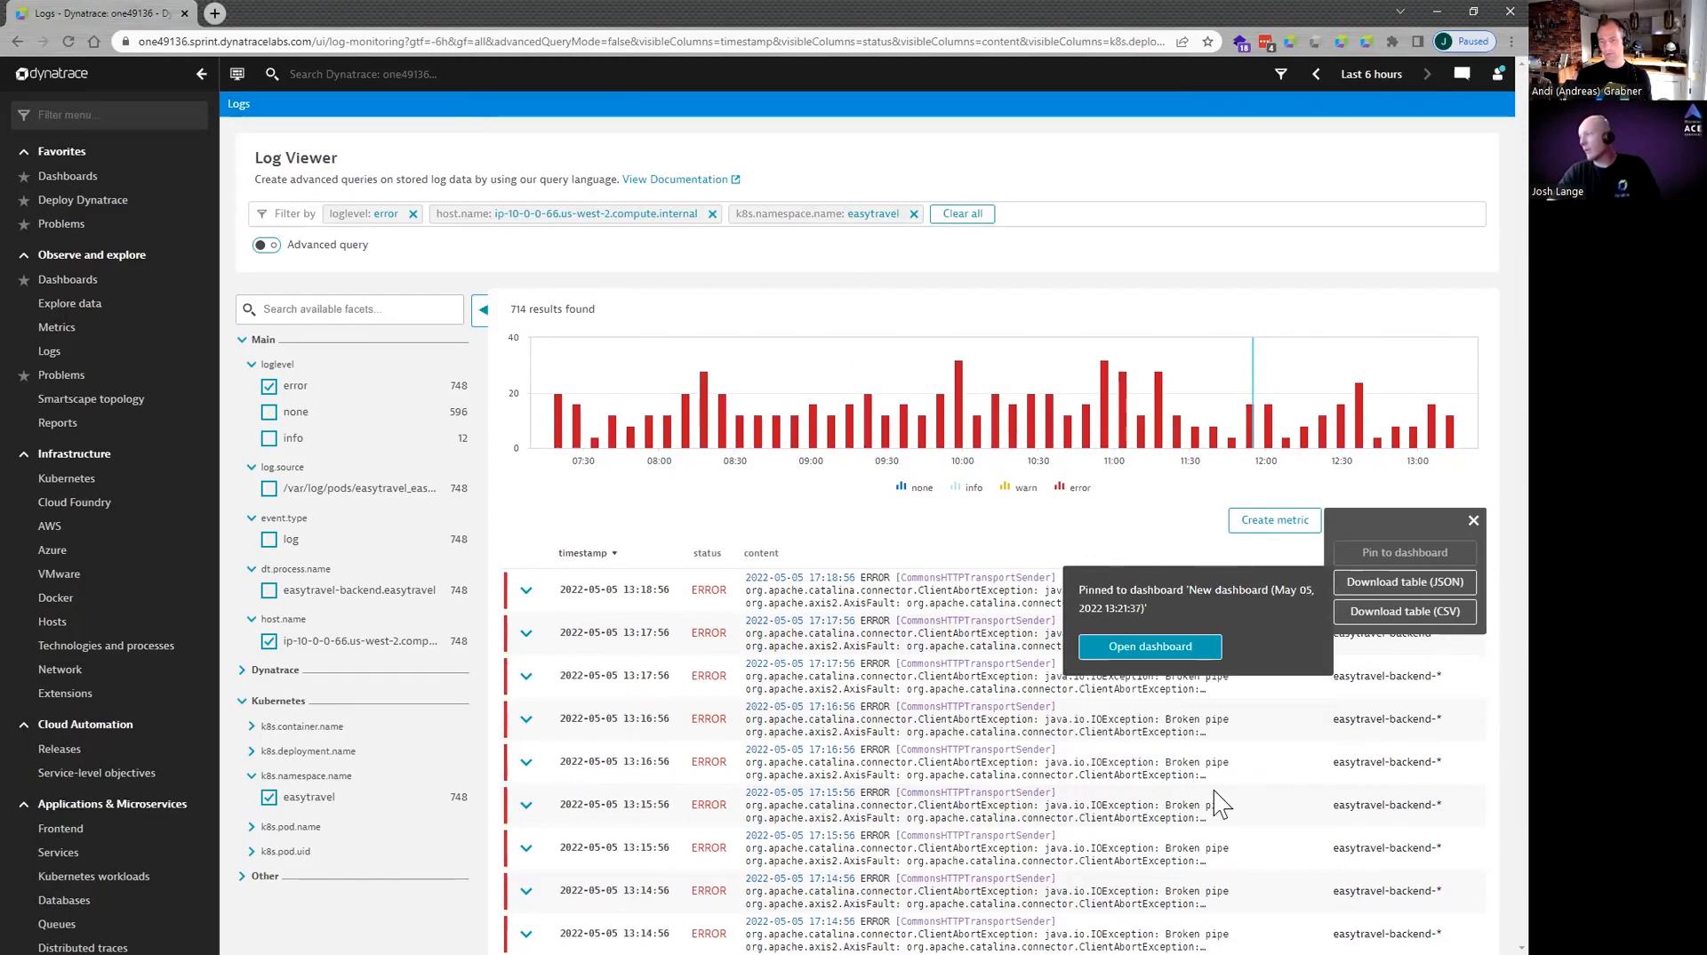
click(1146, 647)
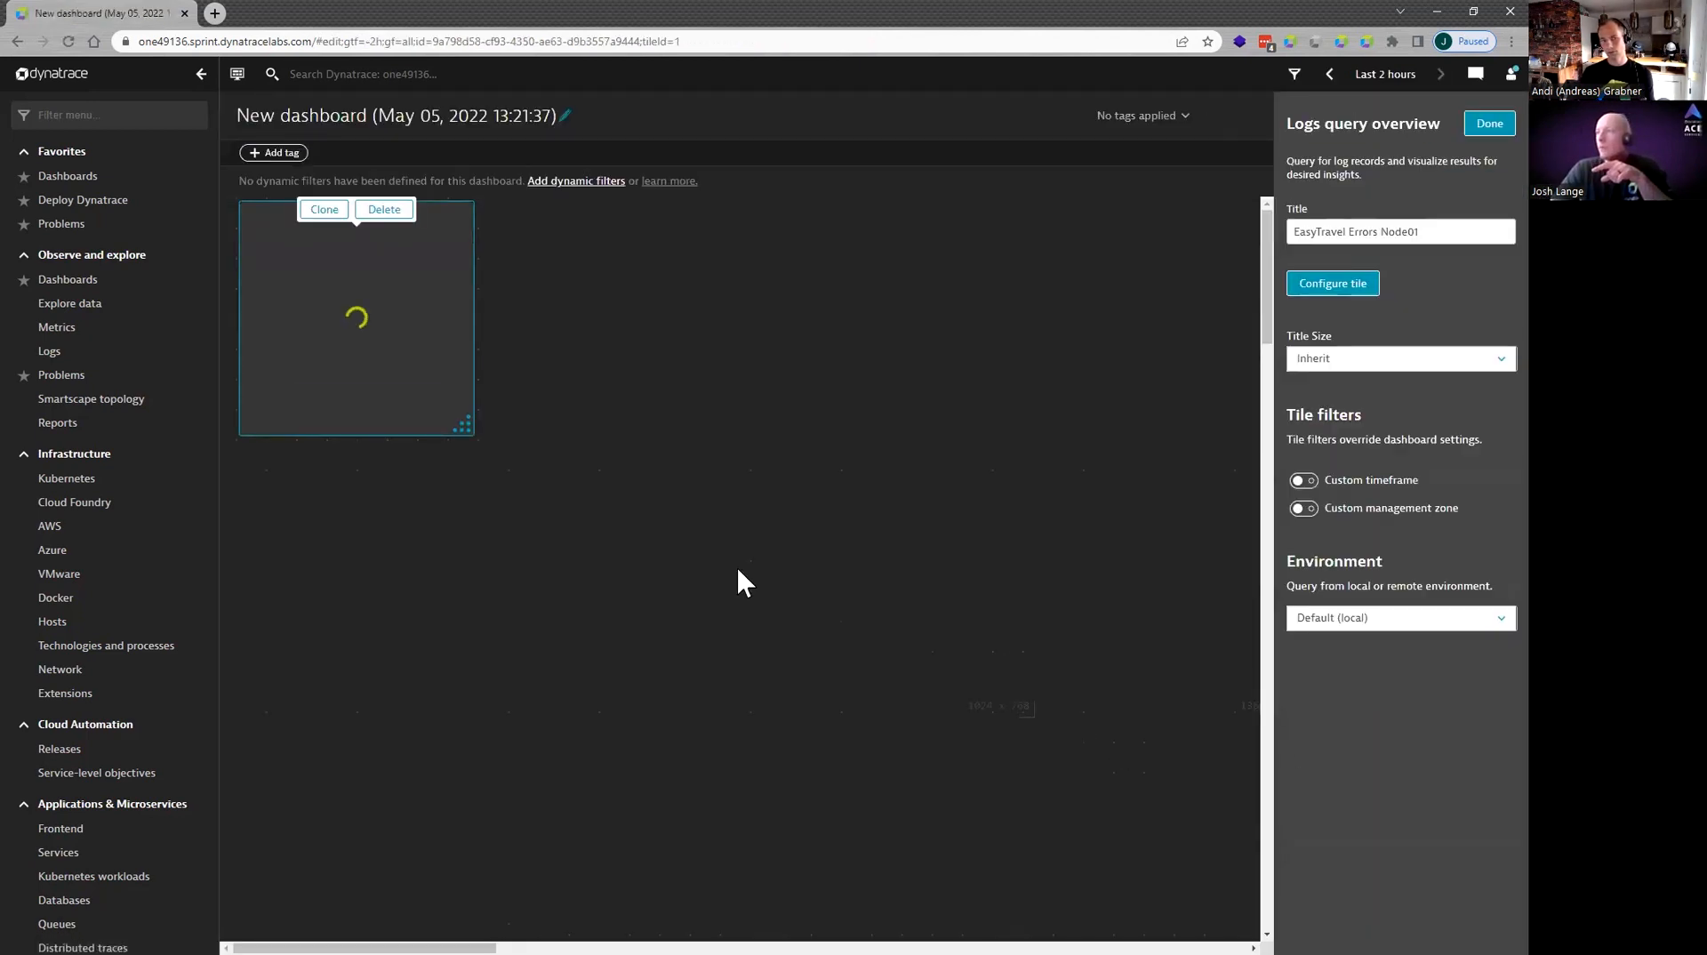
Enlarge the EasyTravel Errors Node01 tile so all its log columns fit, and leave the finished dashboard for the Log Viewer.
drag(464, 427, 1042, 520)
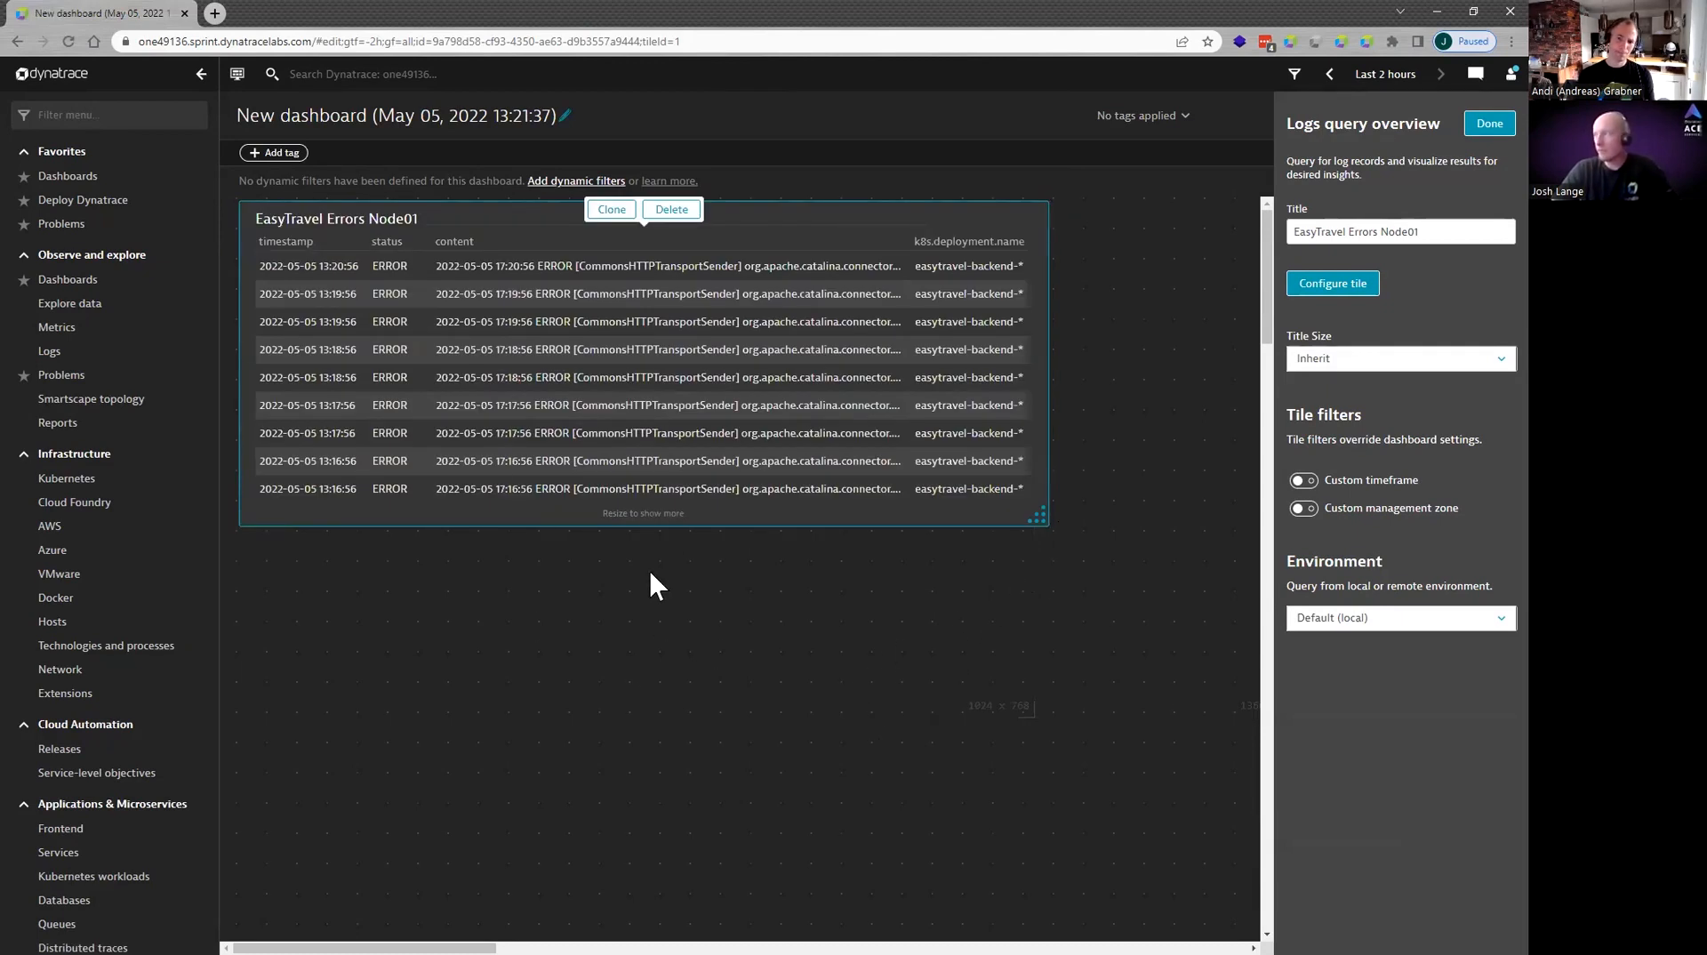
click(1487, 124)
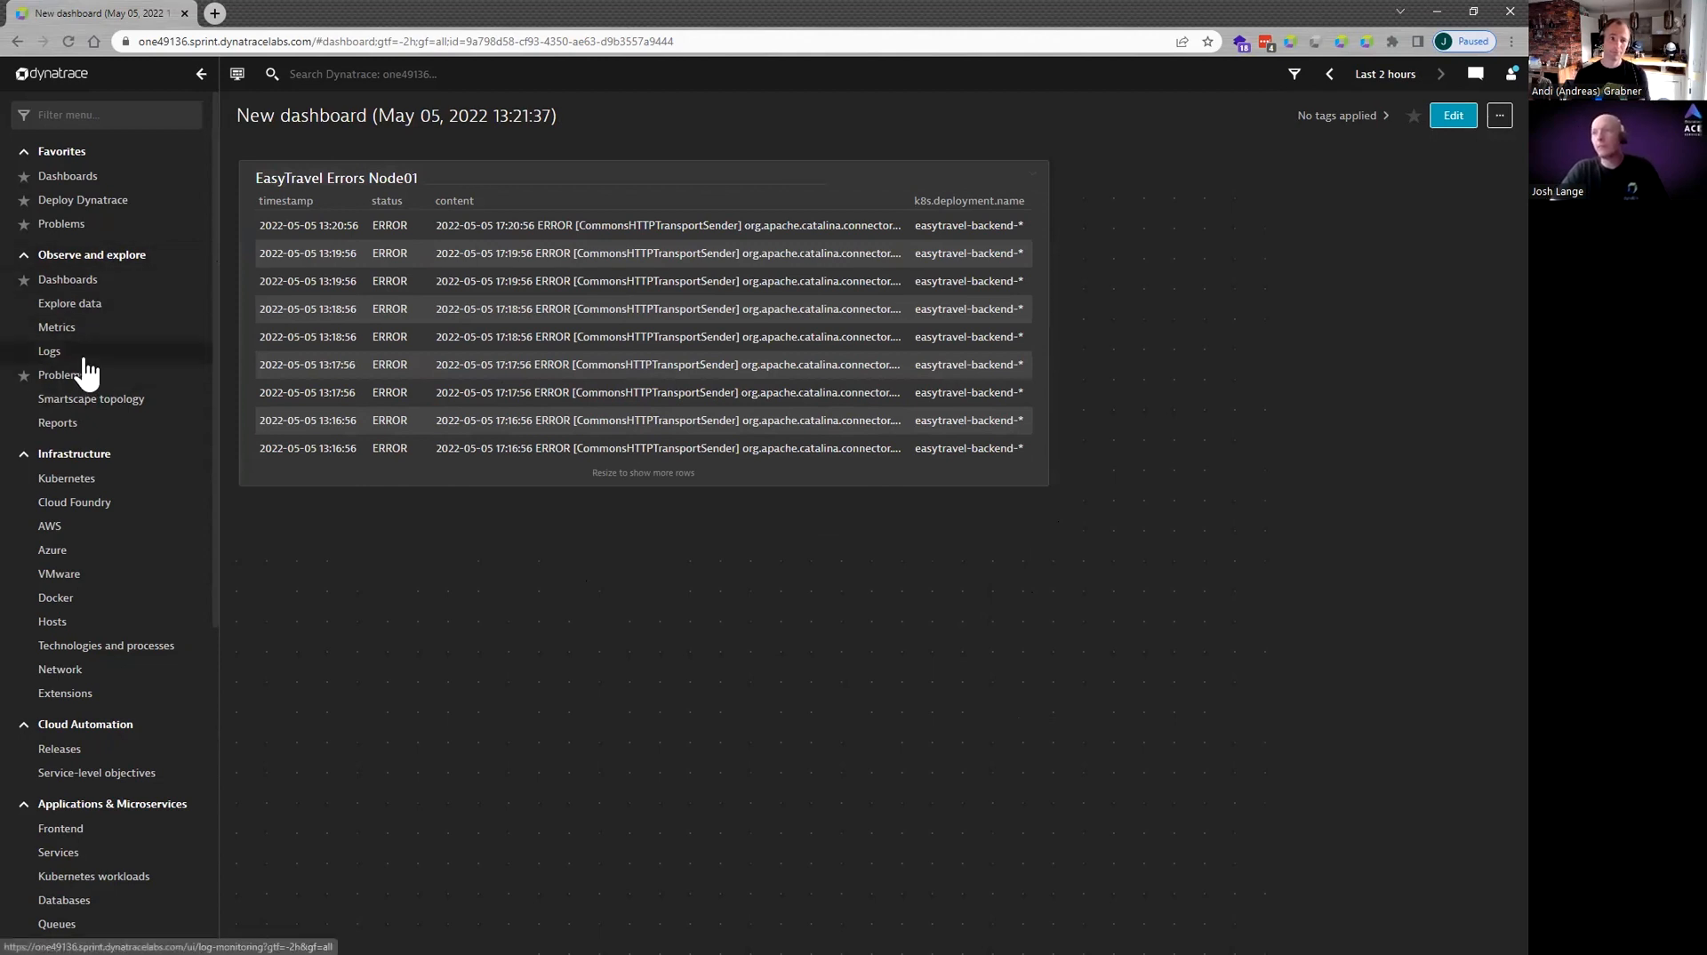
click(52, 353)
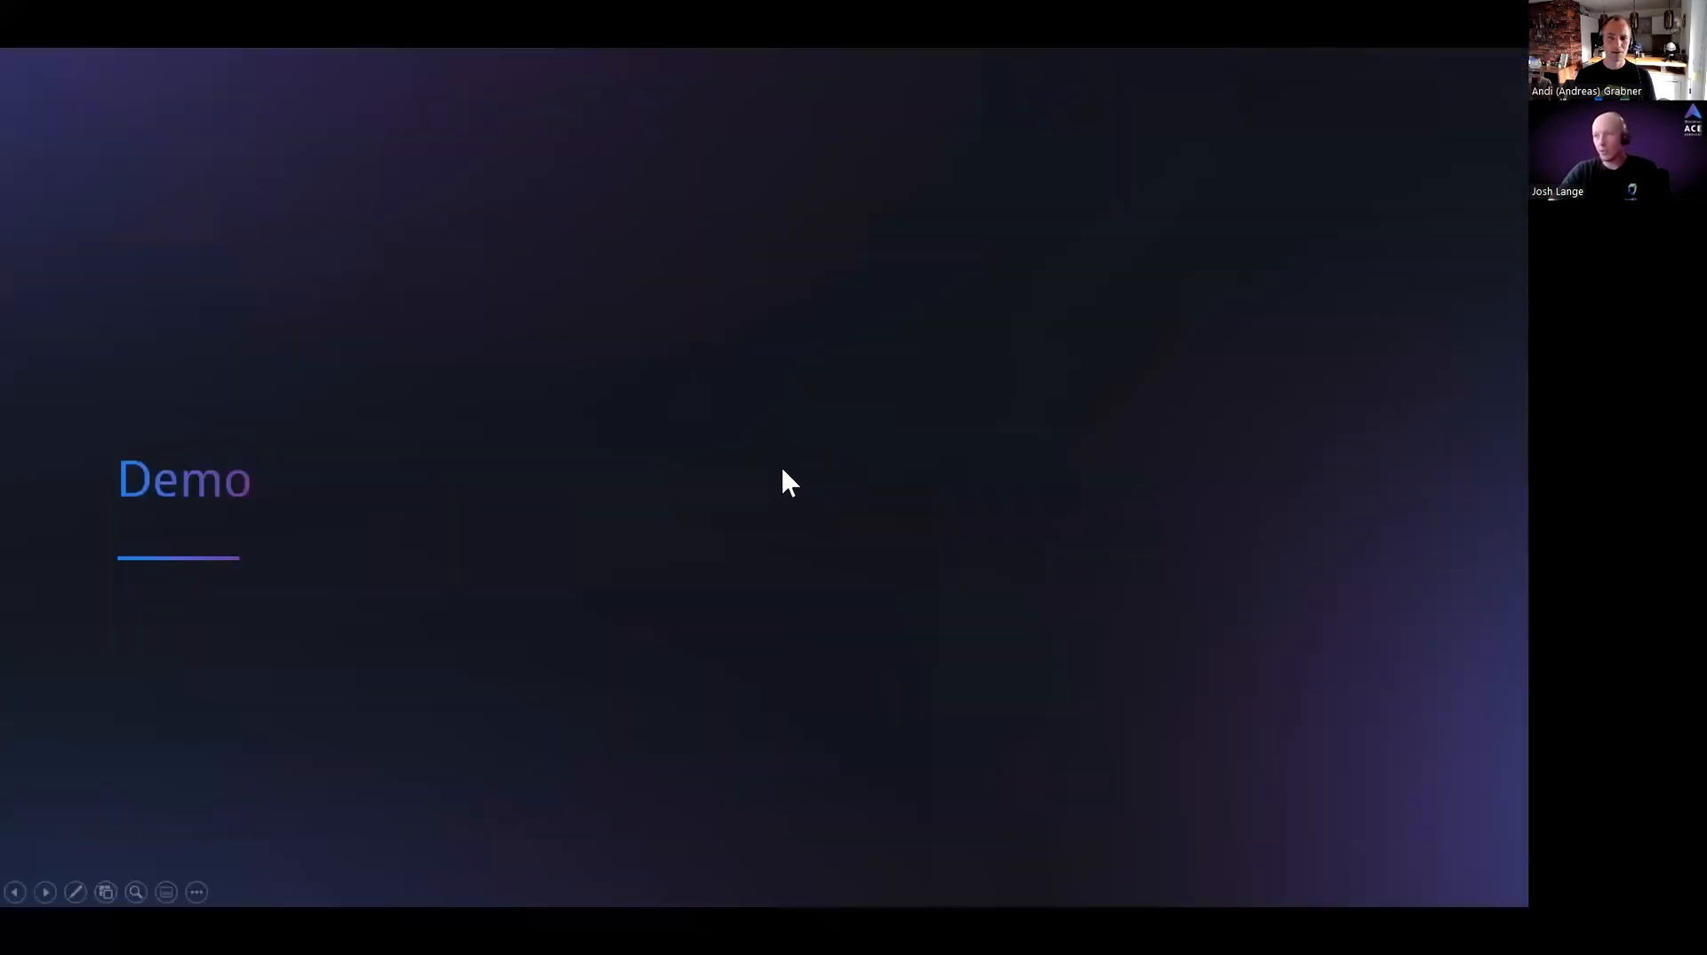
click(730, 485)
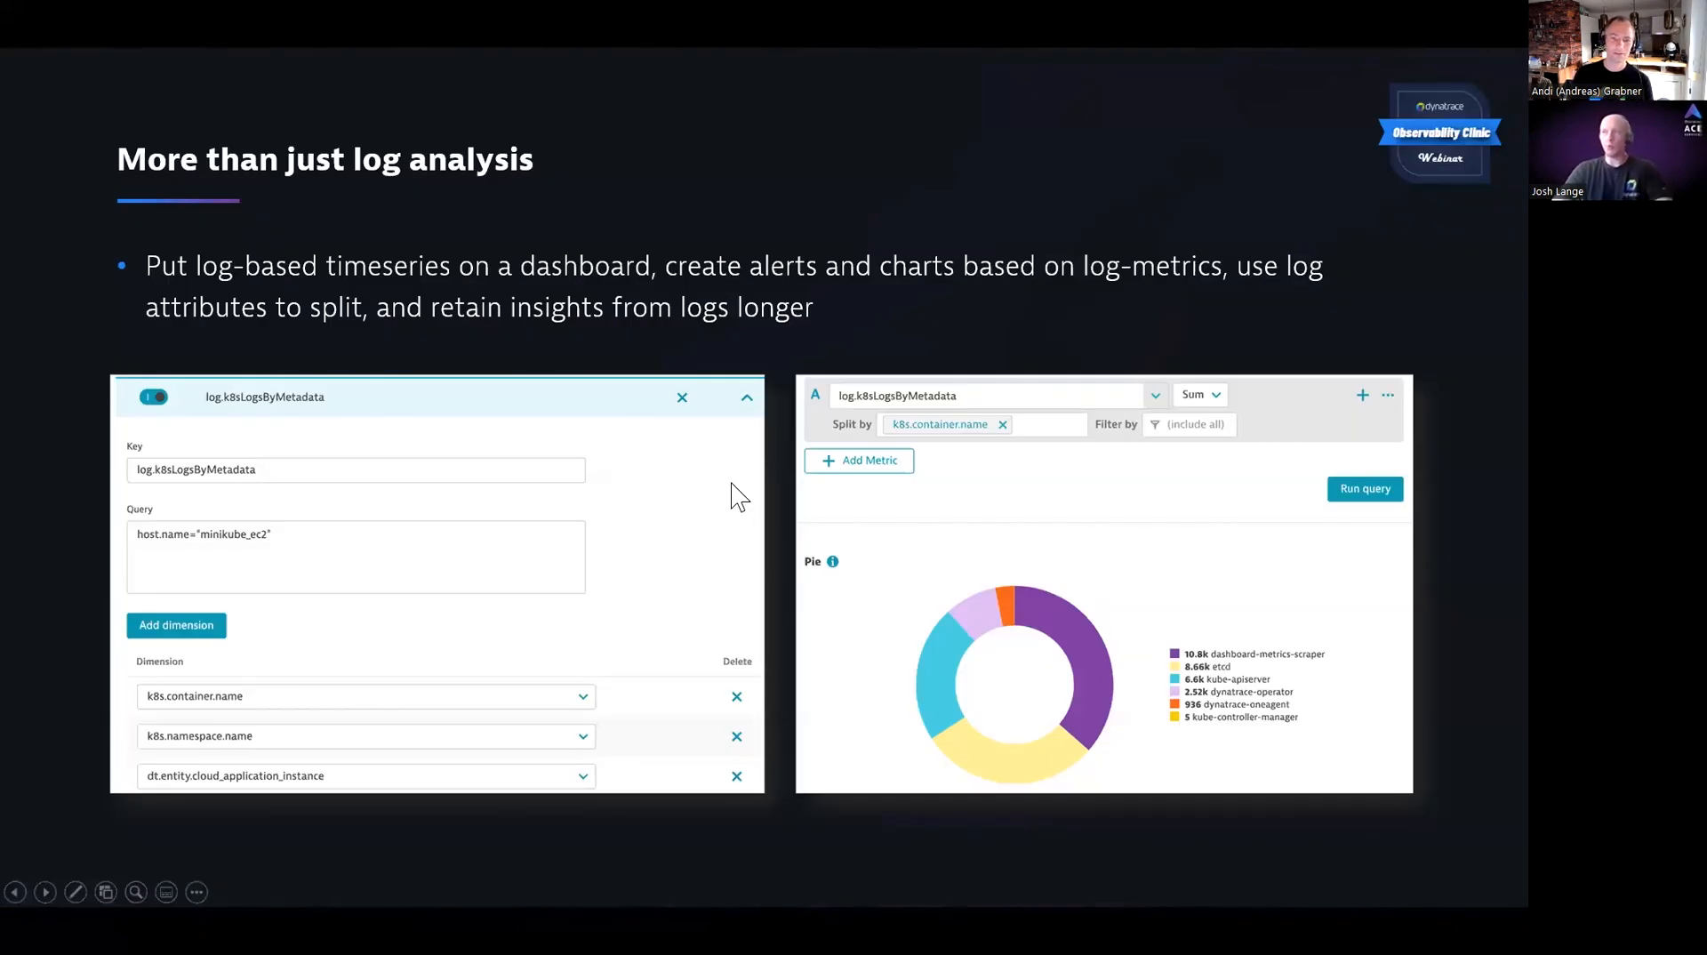
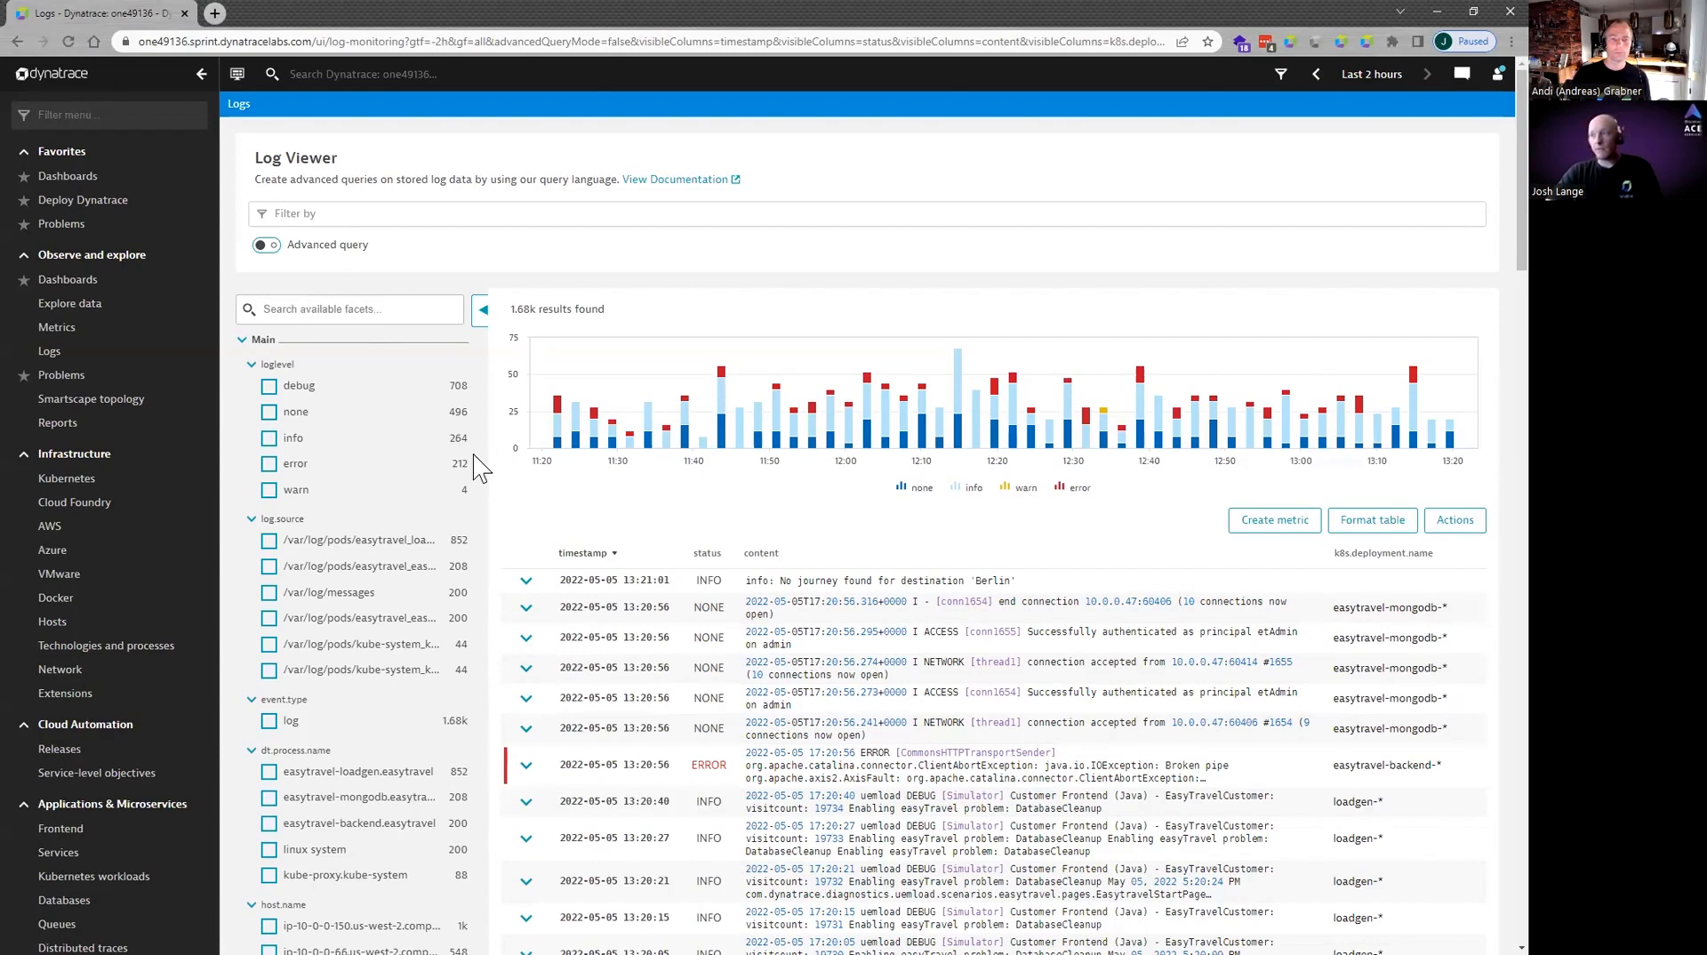
Filter the logs by loglevel error and expand the details of a Broken pipe error record from easytravel-backend.
click(268, 464)
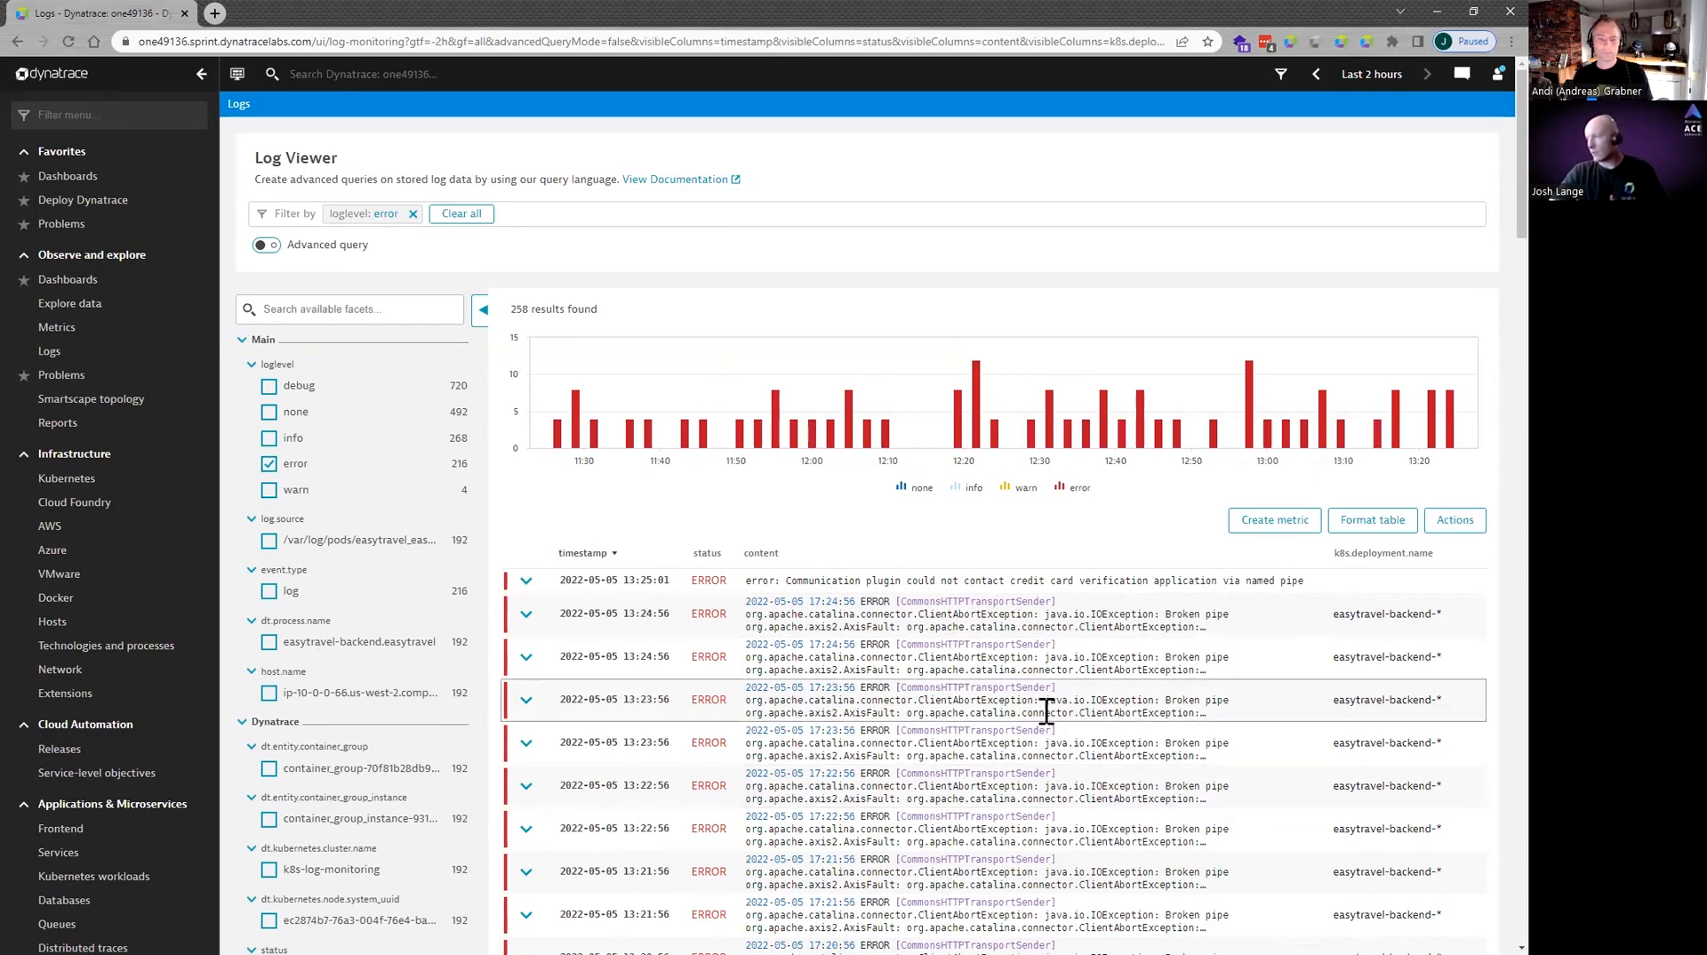
scroll(1018, 684, down, 1)
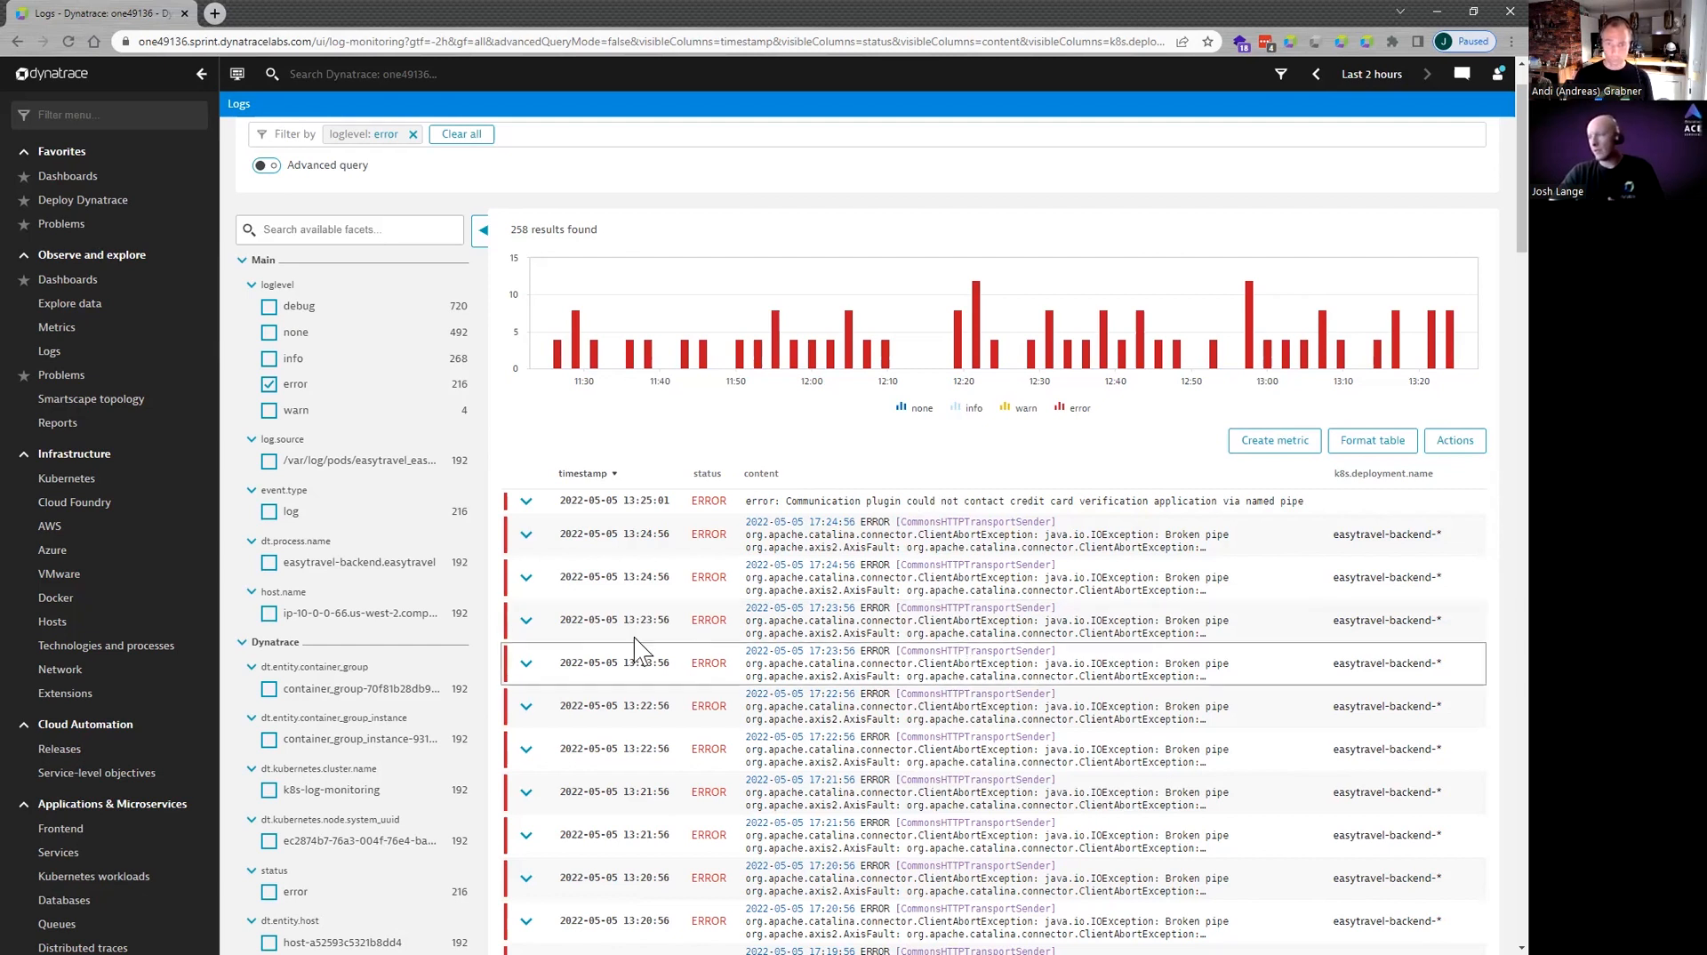
click(525, 622)
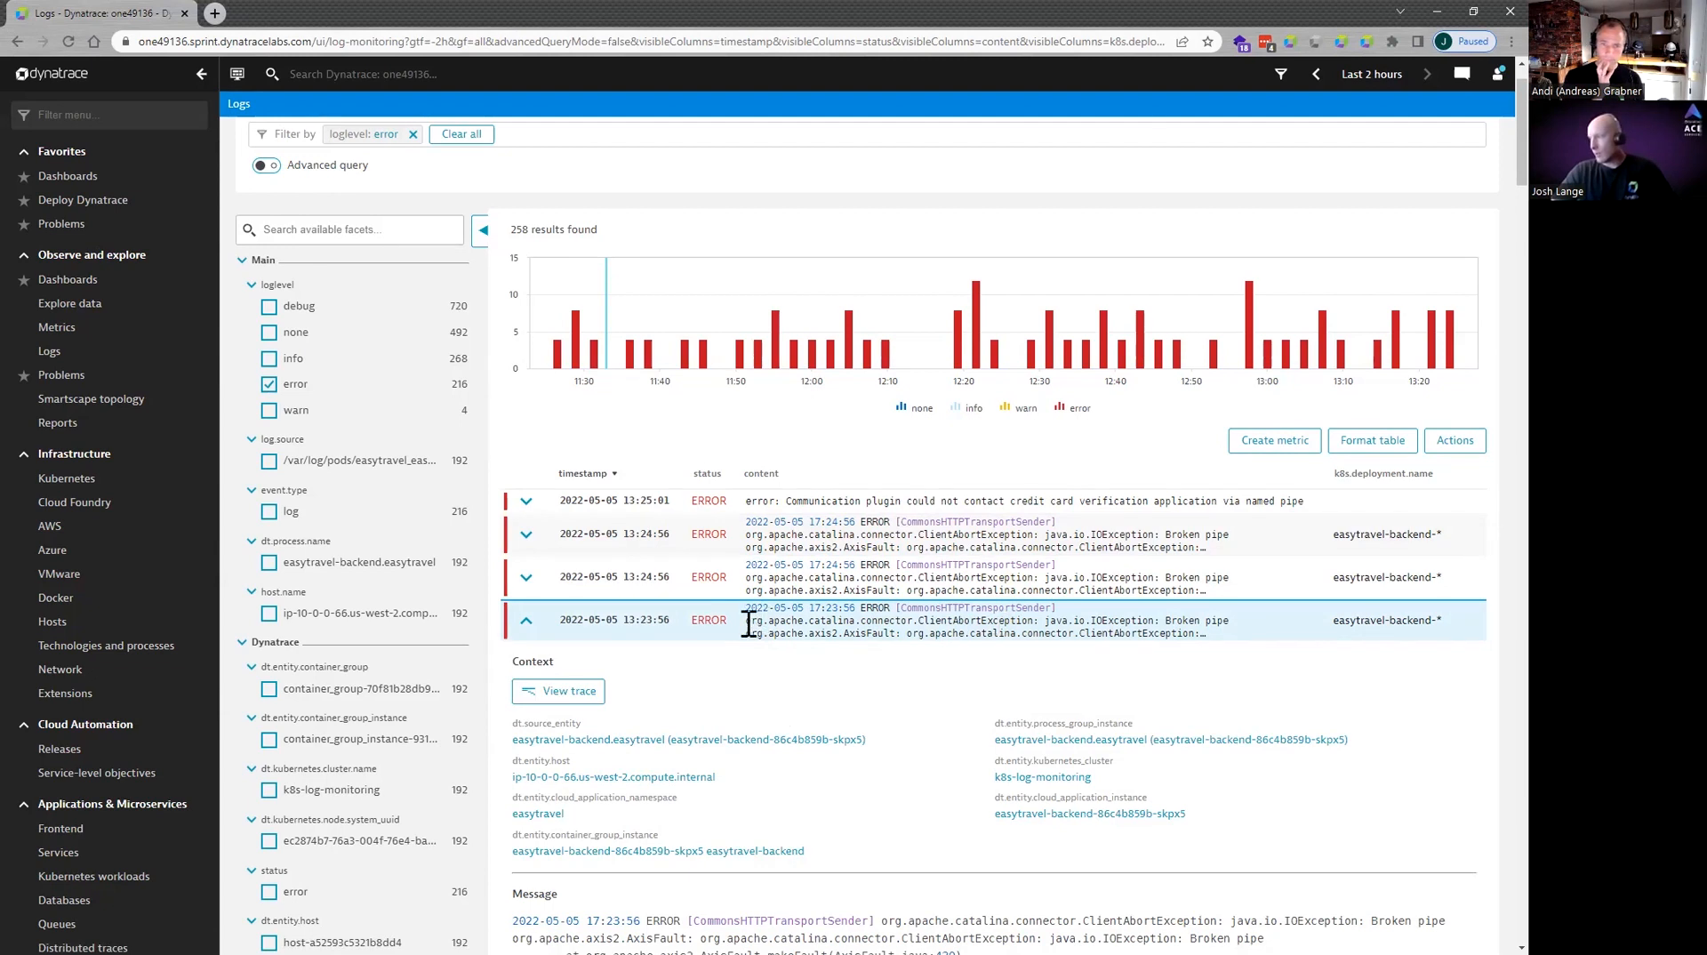
Copy "org.apache.catalina.connector.ClientAbortException: java.io.IOException: Broken pipe" from the expanded record and add it as a content filter.
drag(749, 623, 1232, 616)
right_click(1214, 620)
click(1231, 636)
click(549, 138)
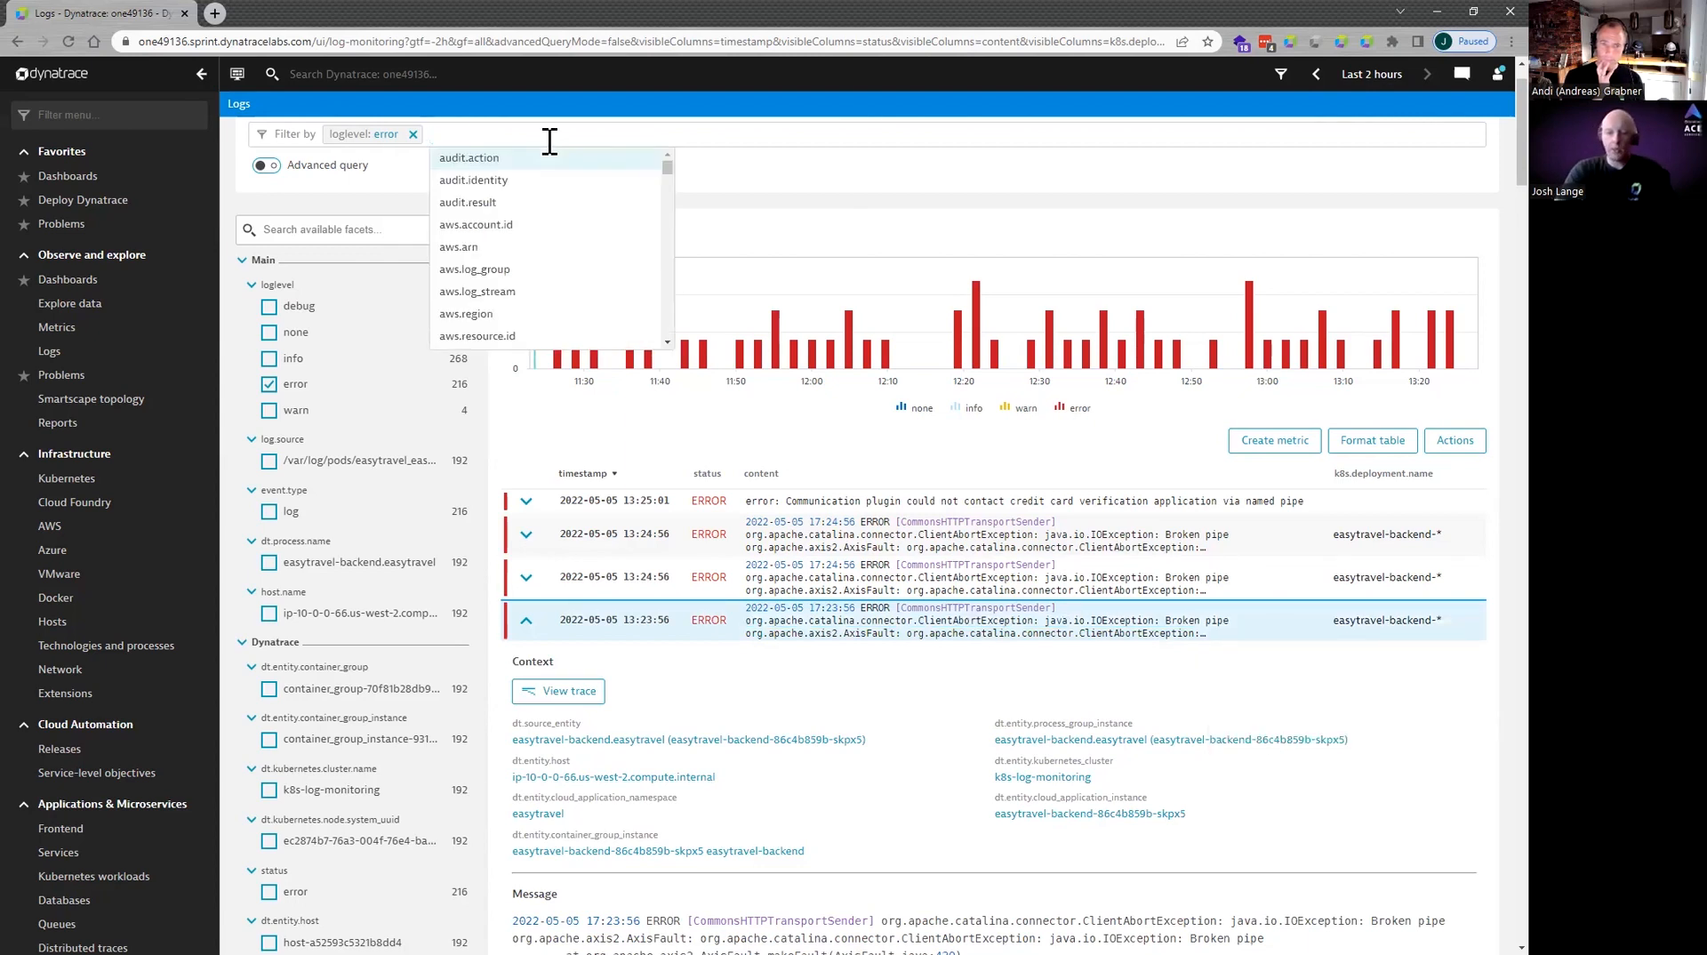
text(cont)
key(Down)
key(Down)
key(Down)
key(Down)
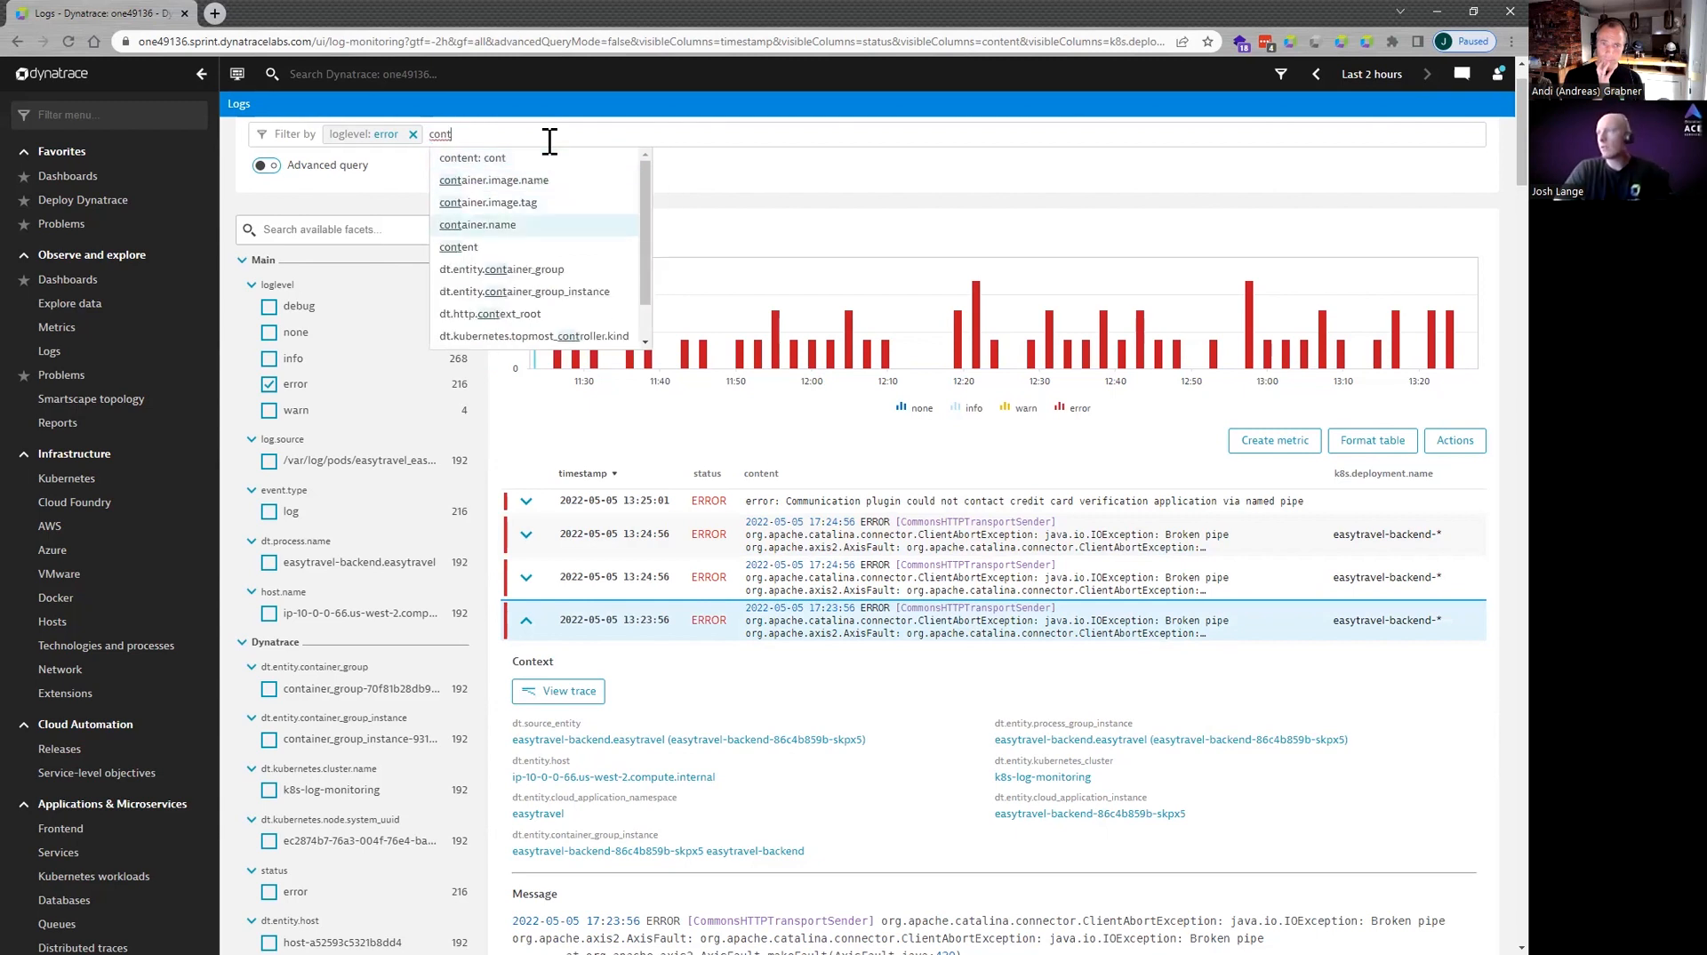
key(Return)
key(ctrl+v)
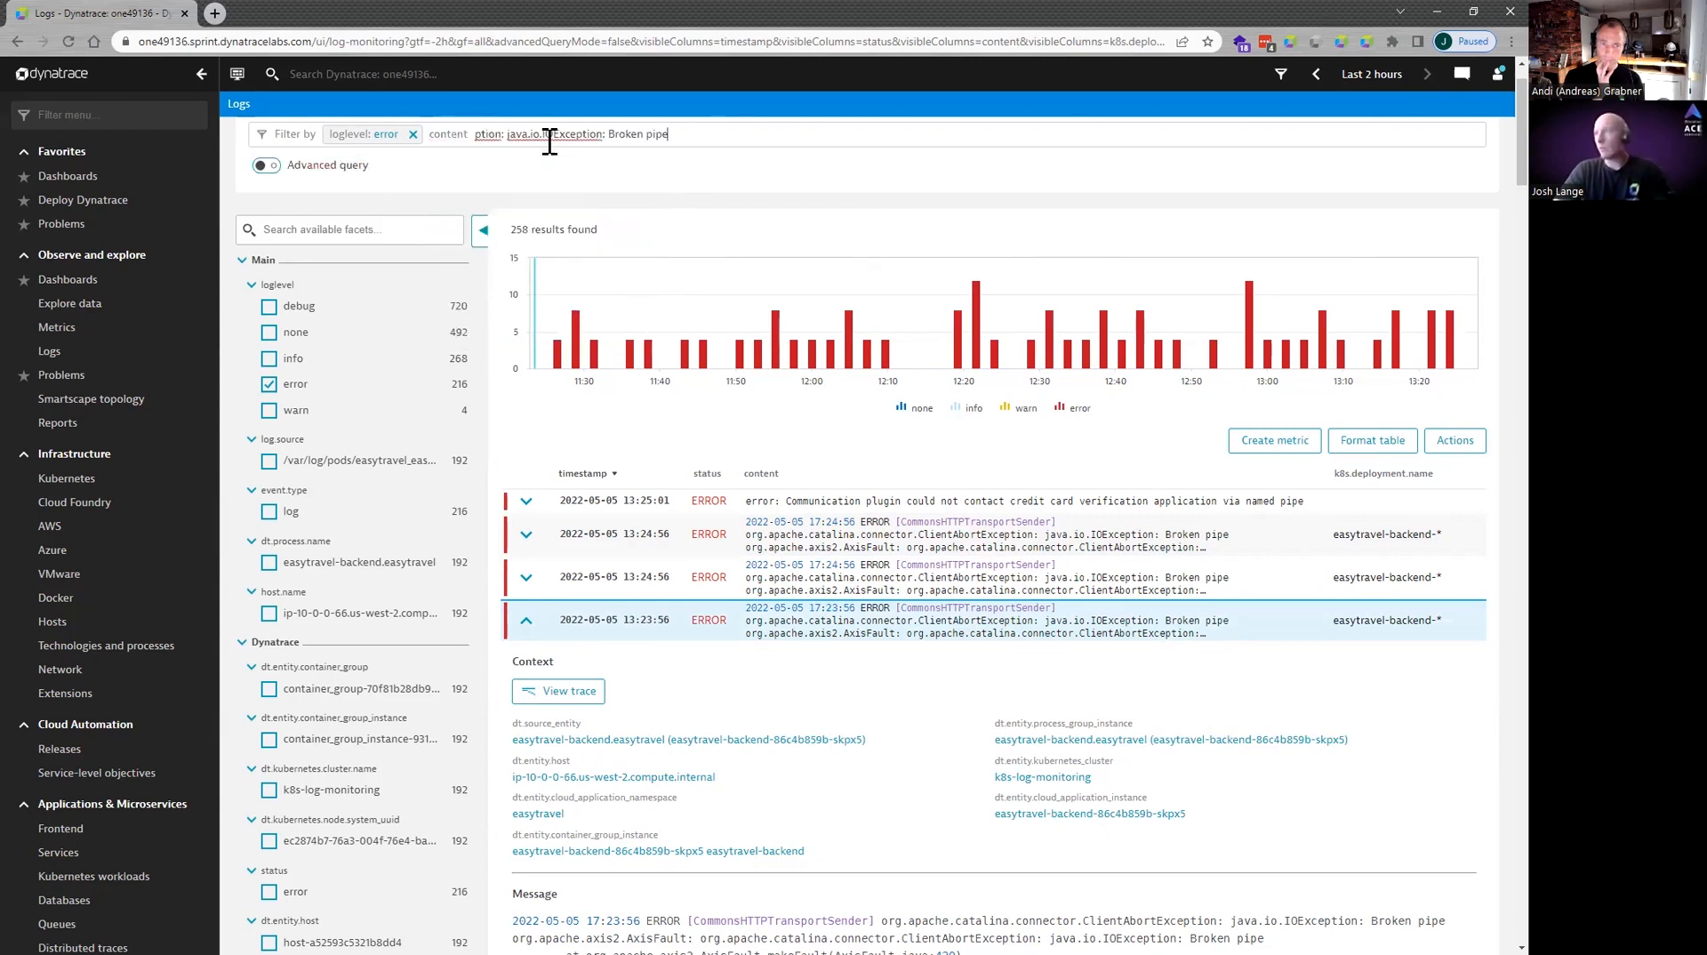
key(Return)
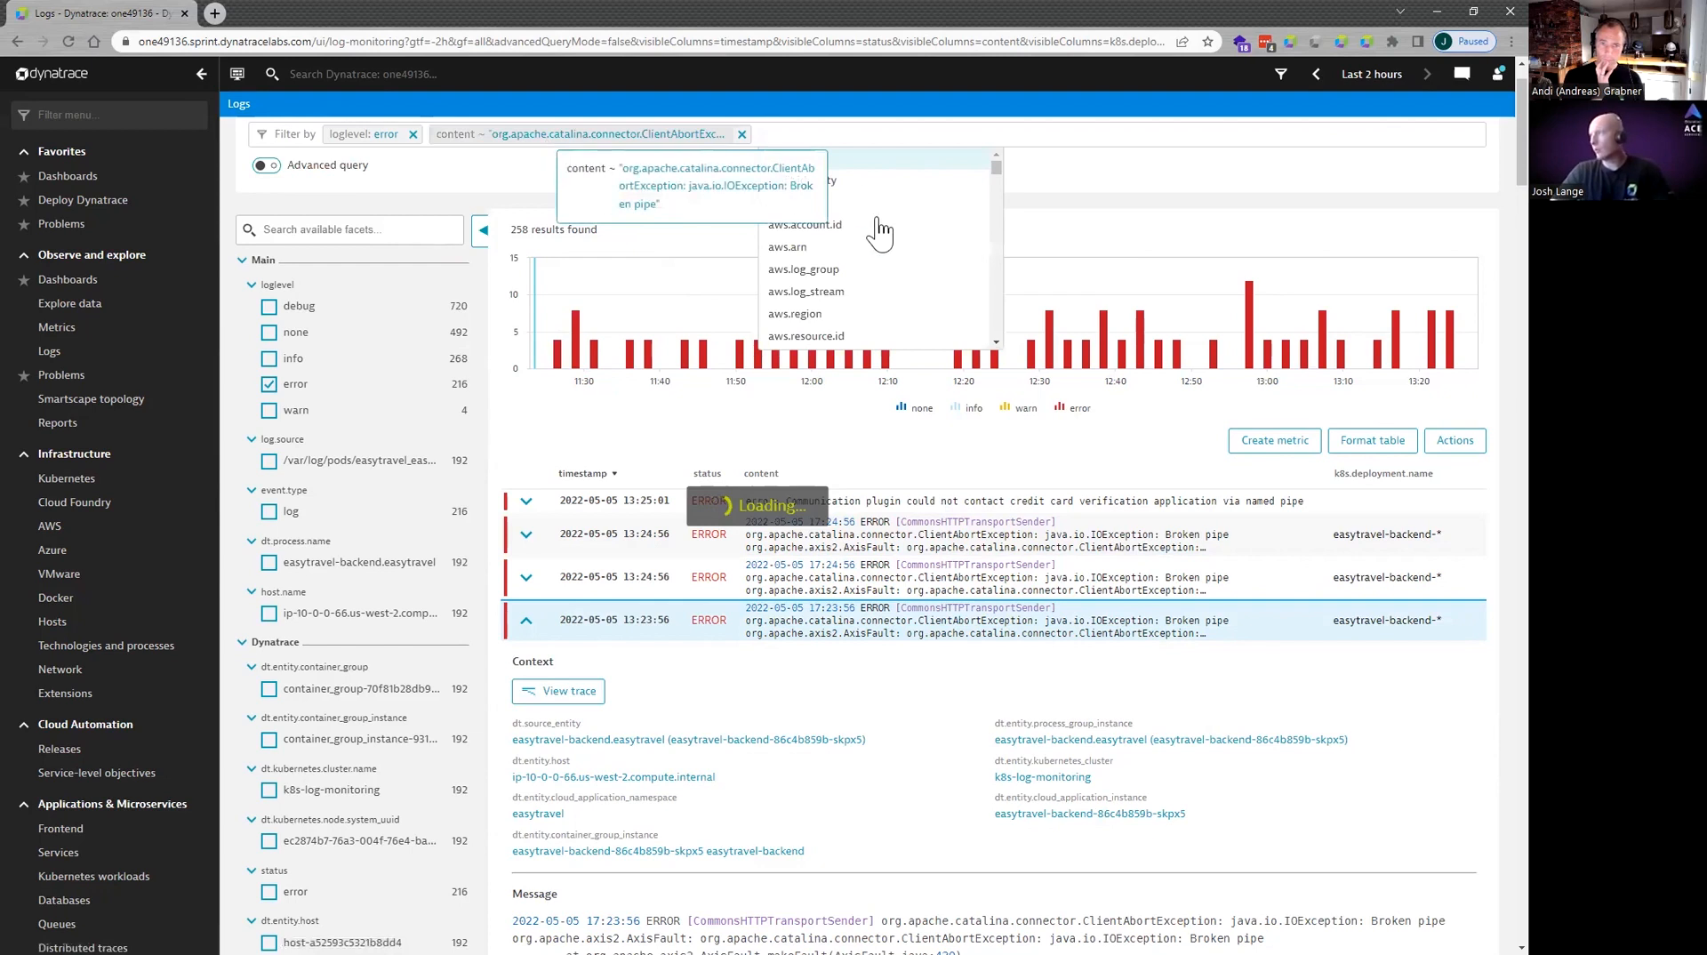
click(1099, 177)
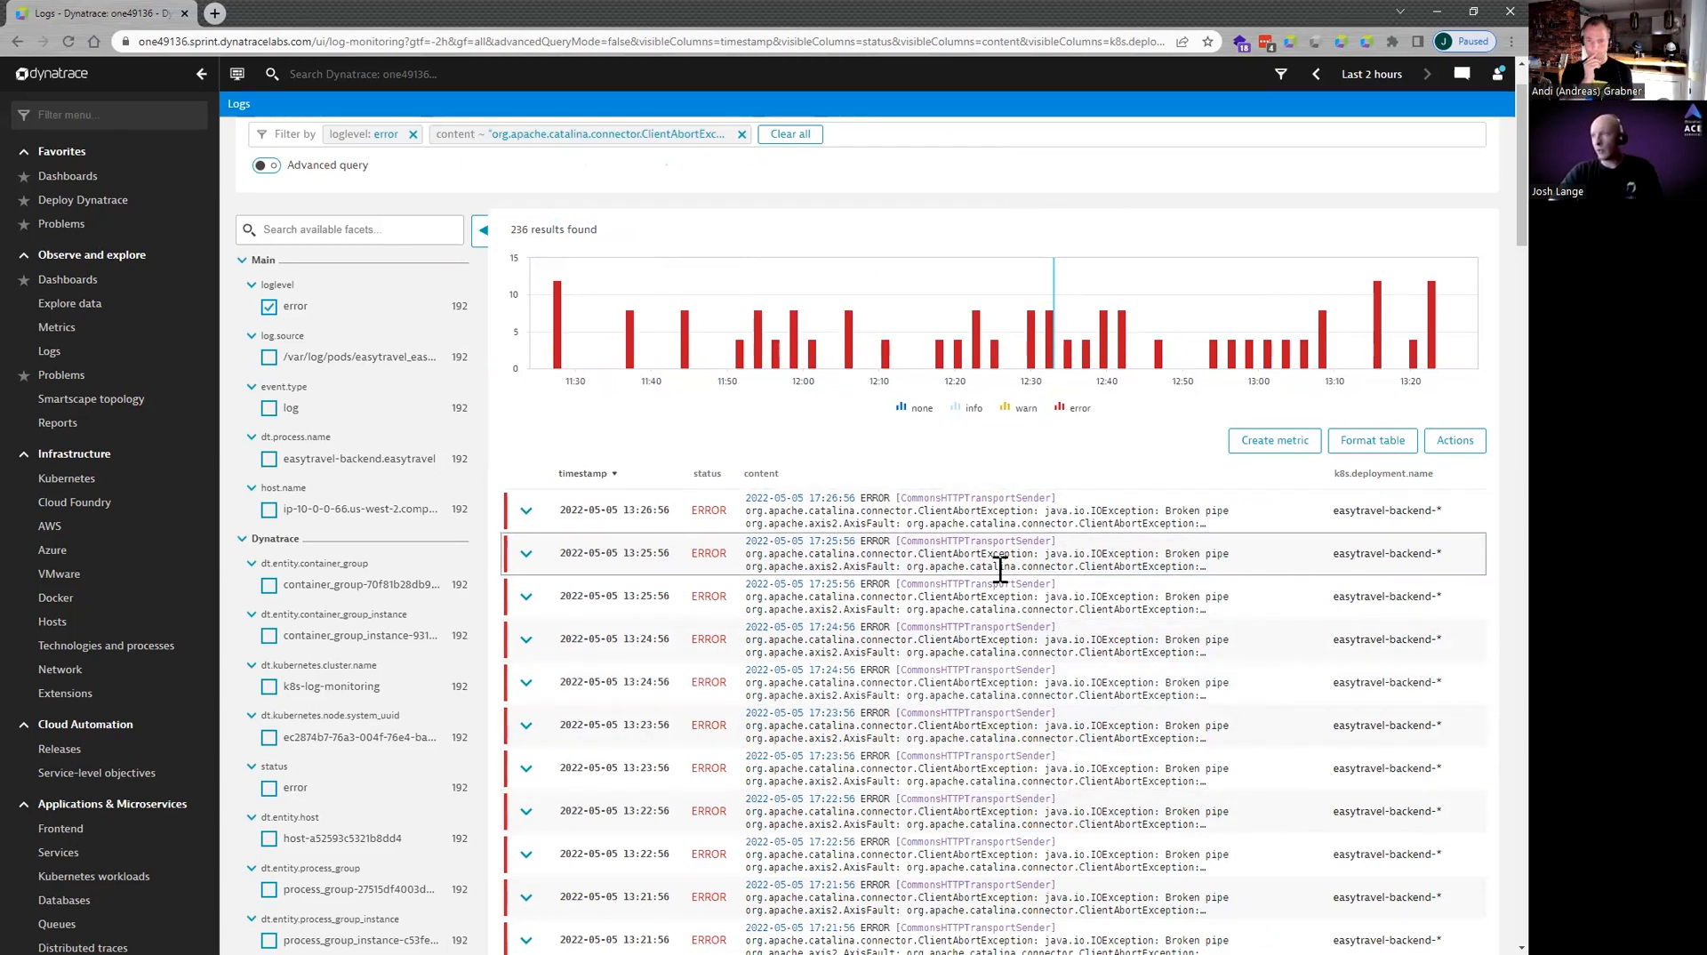
Create a log metric from the filtered log query and set its key to log.error.brokenpipe.
scroll(1000, 569, up, 2)
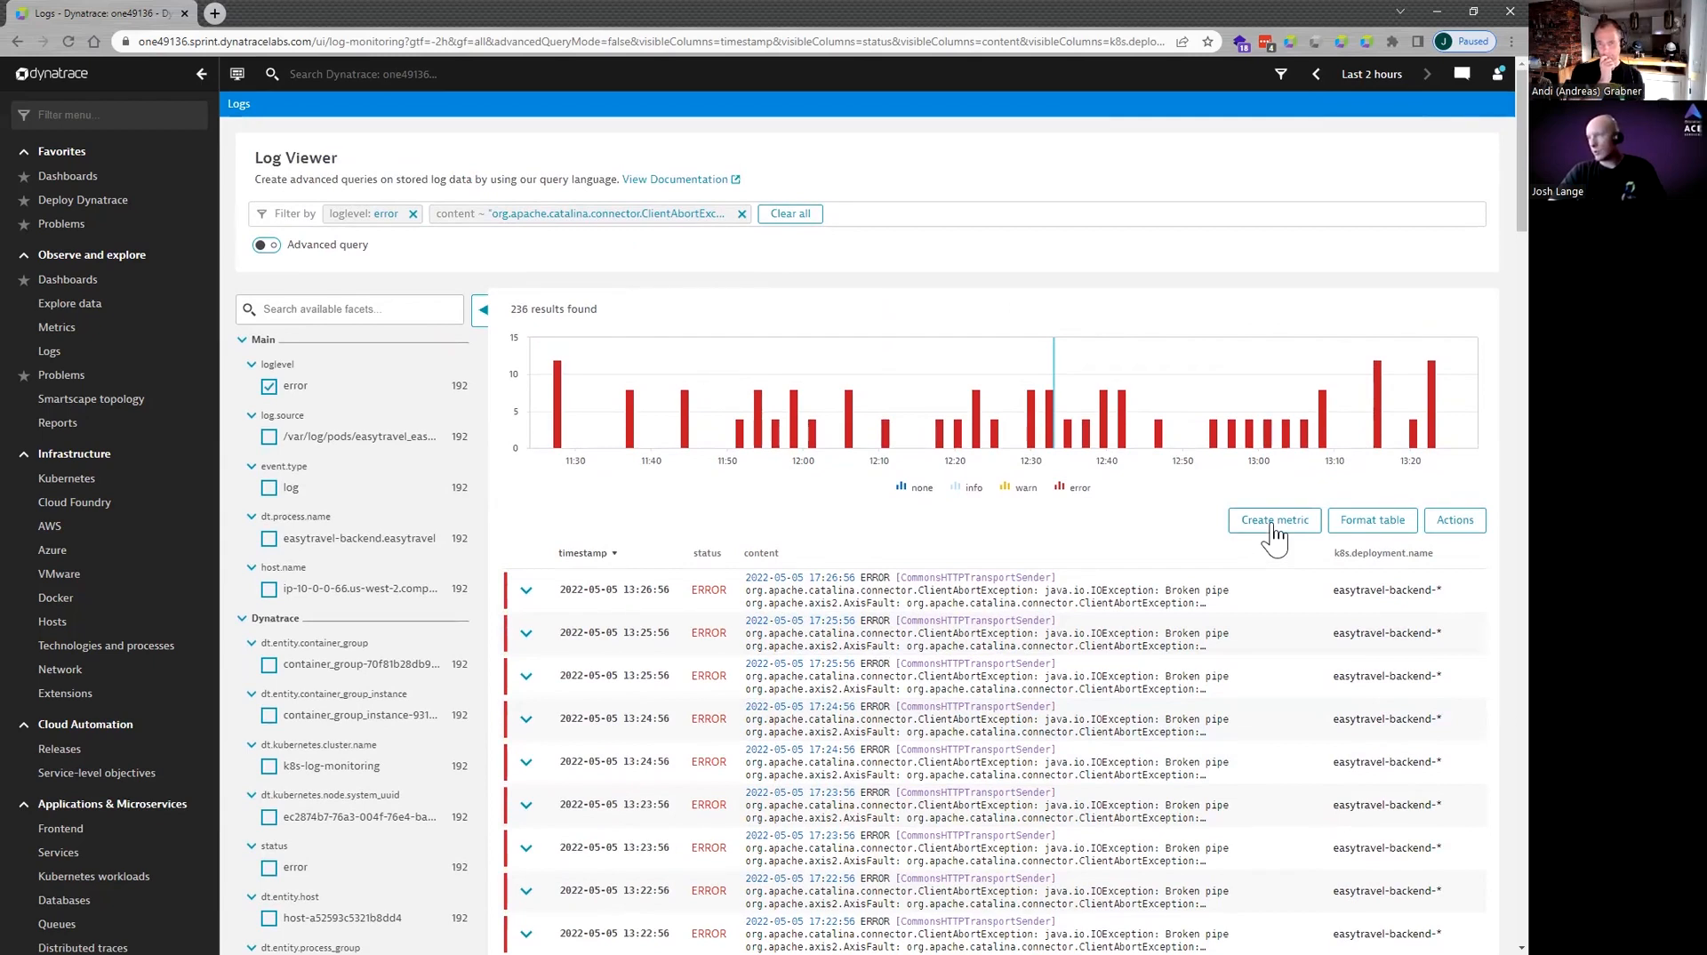
click(1273, 522)
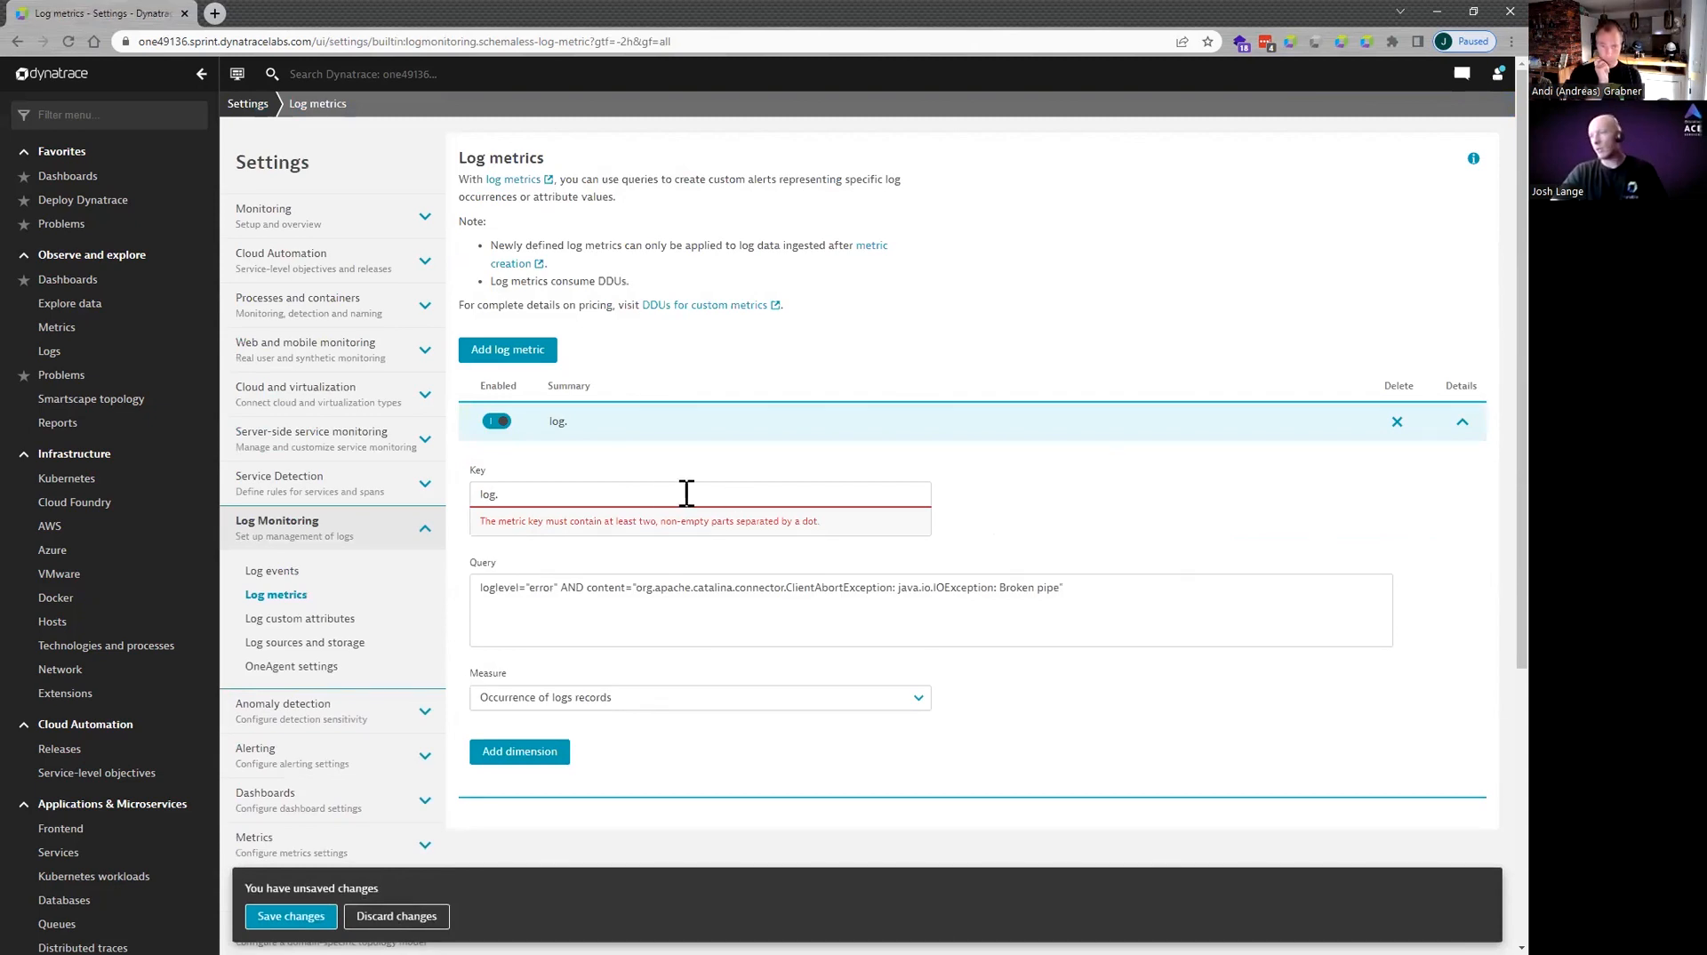
drag(1086, 594, 442, 584)
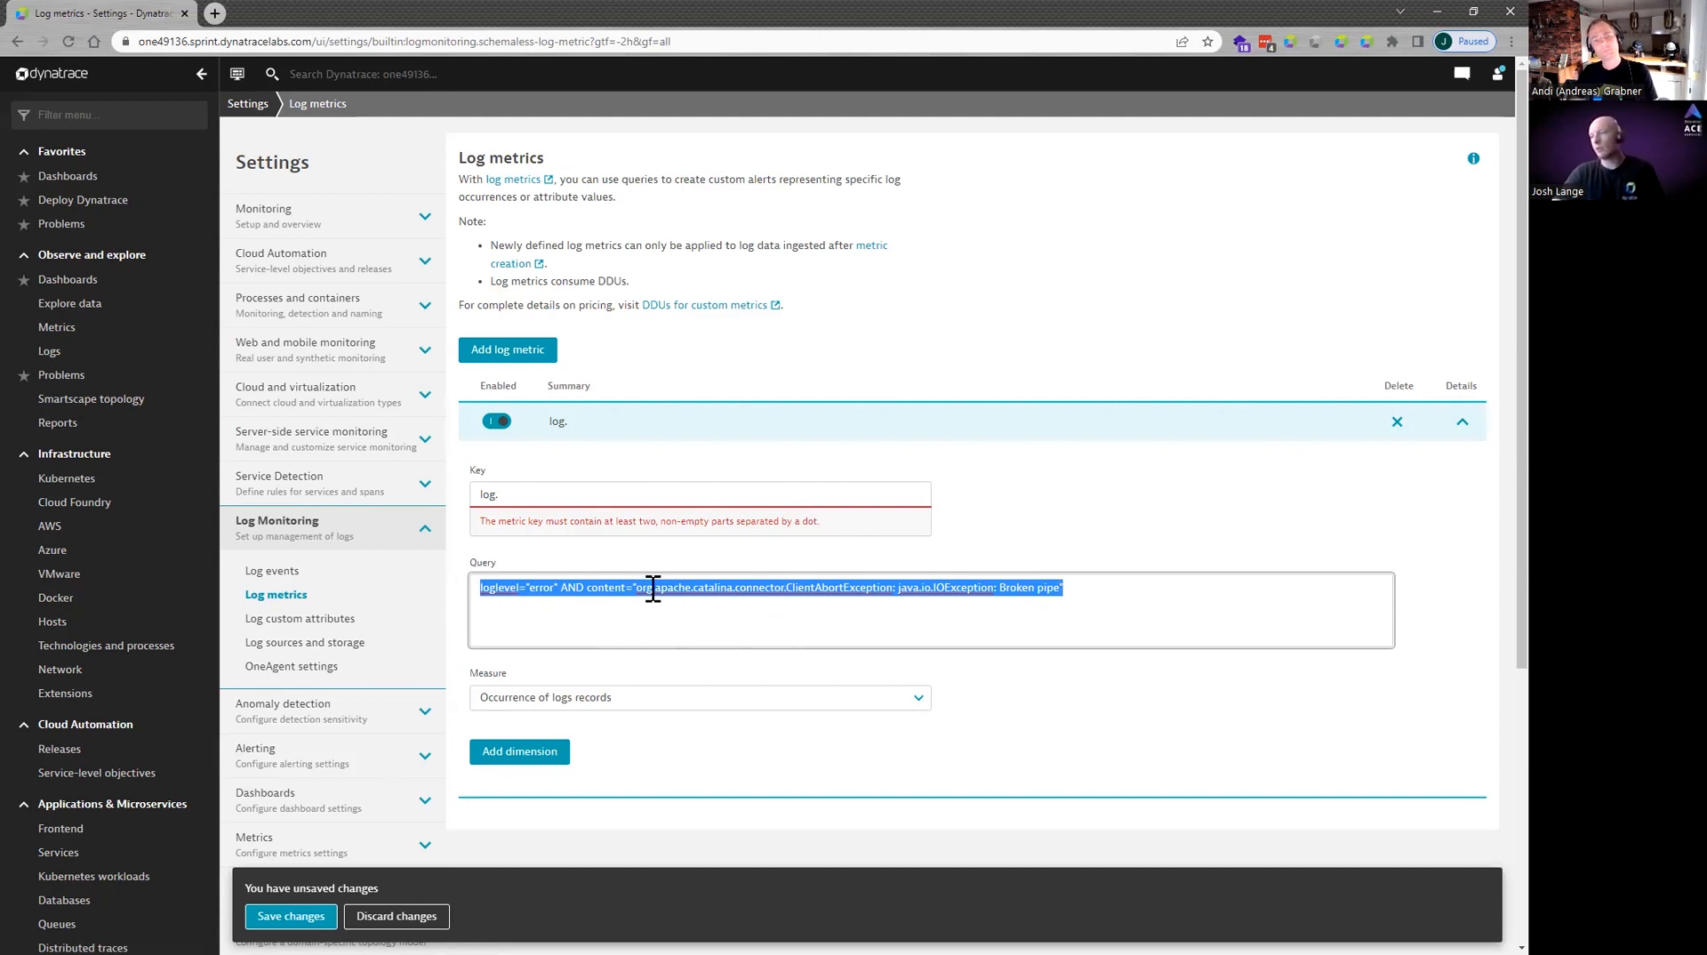
click(575, 492)
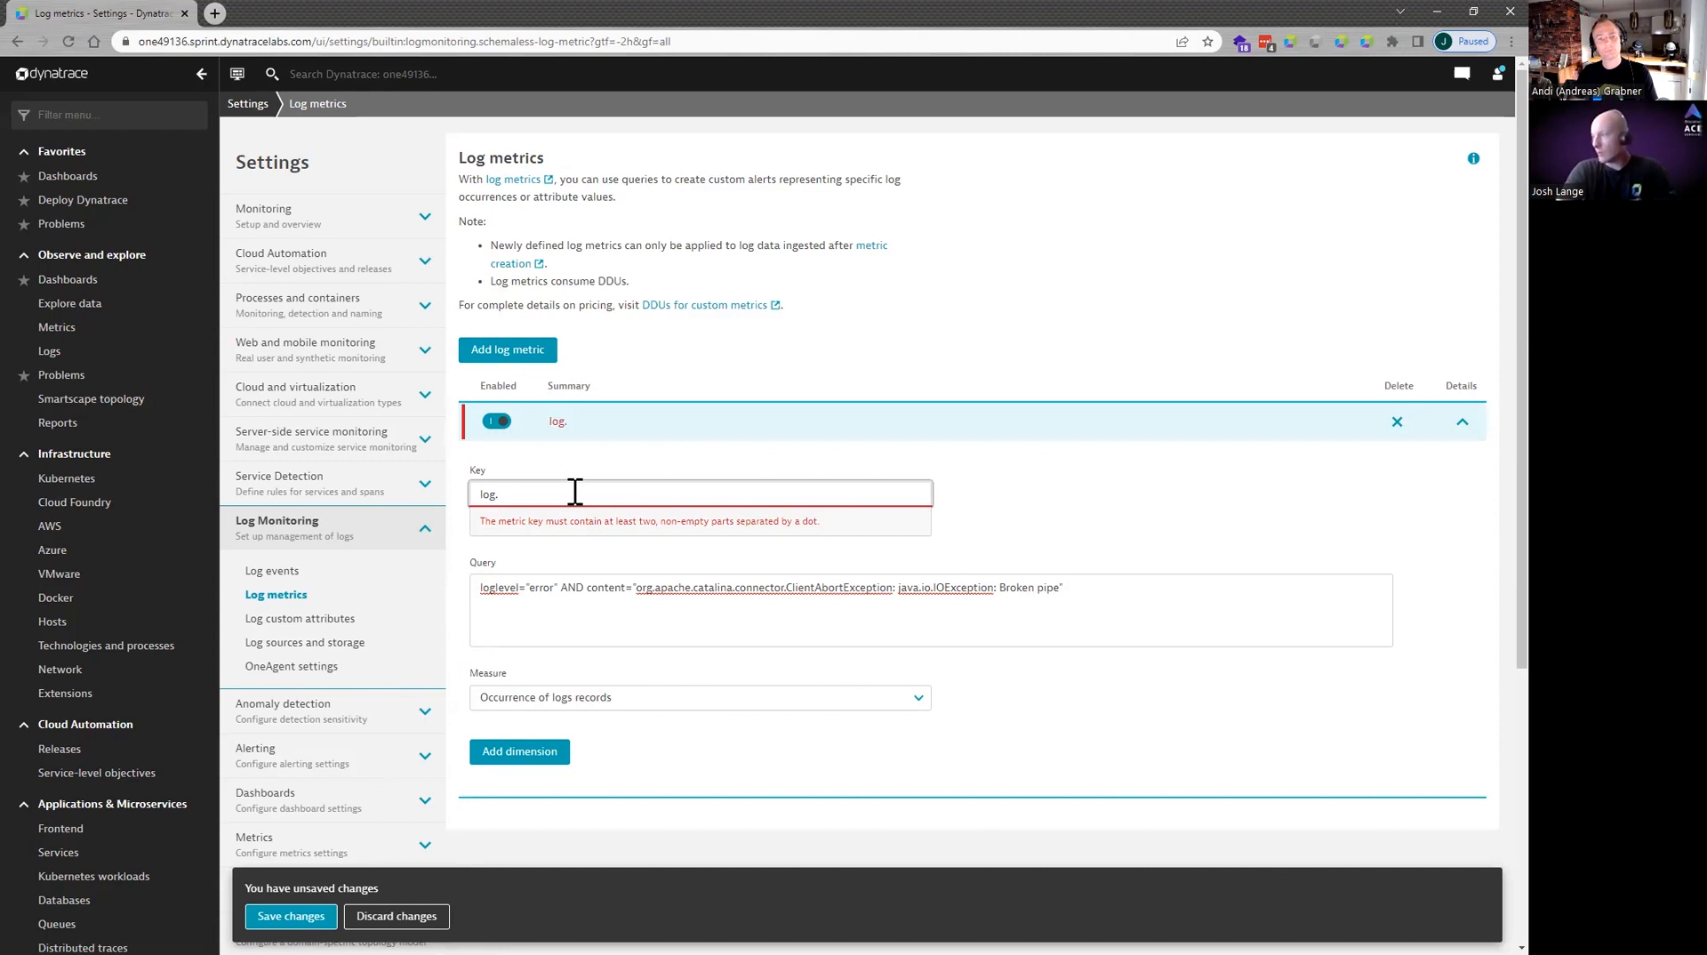
text(e)
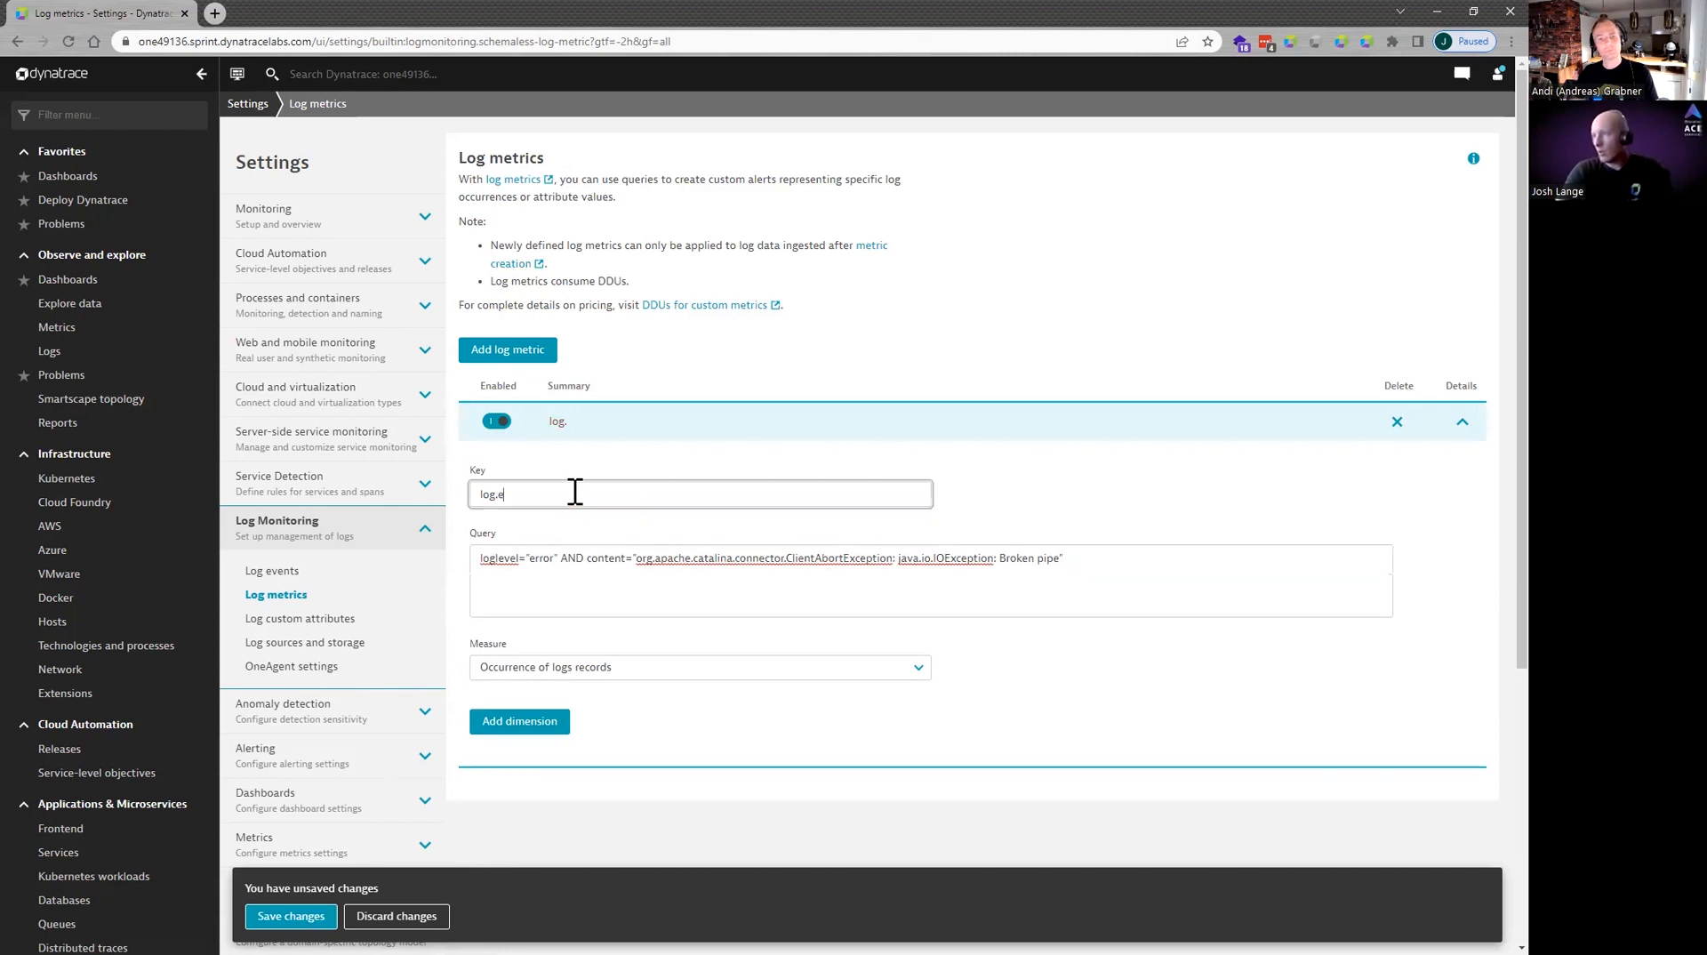
text(rror.broken)
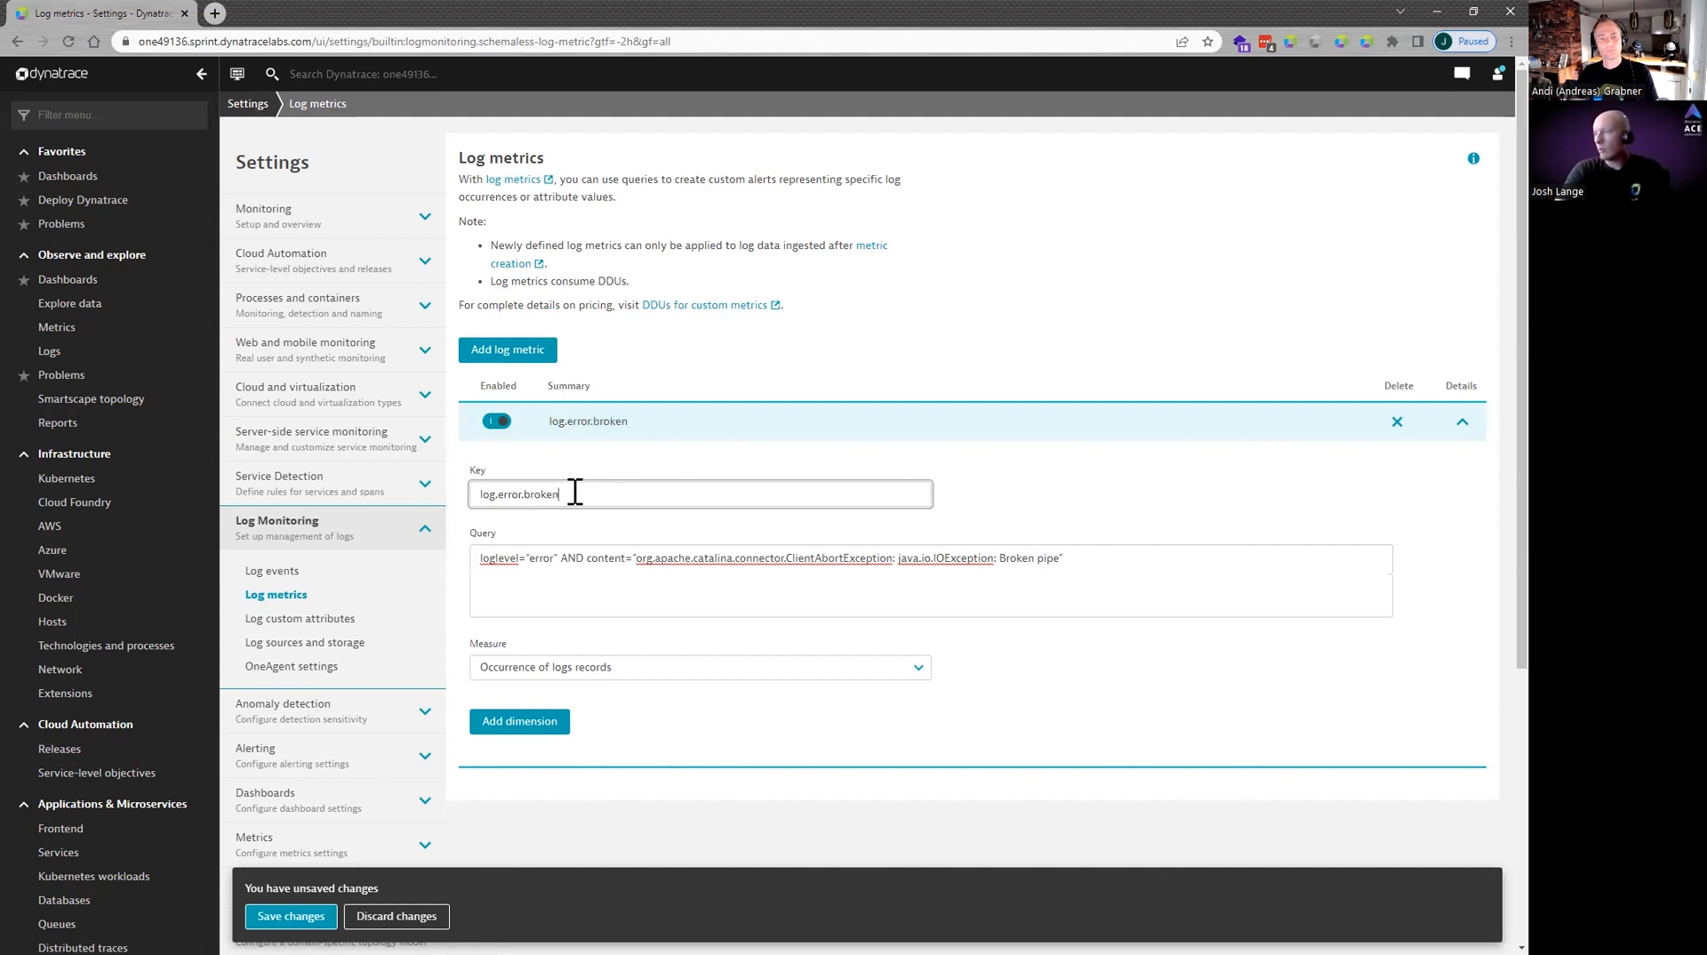
text(pipe)
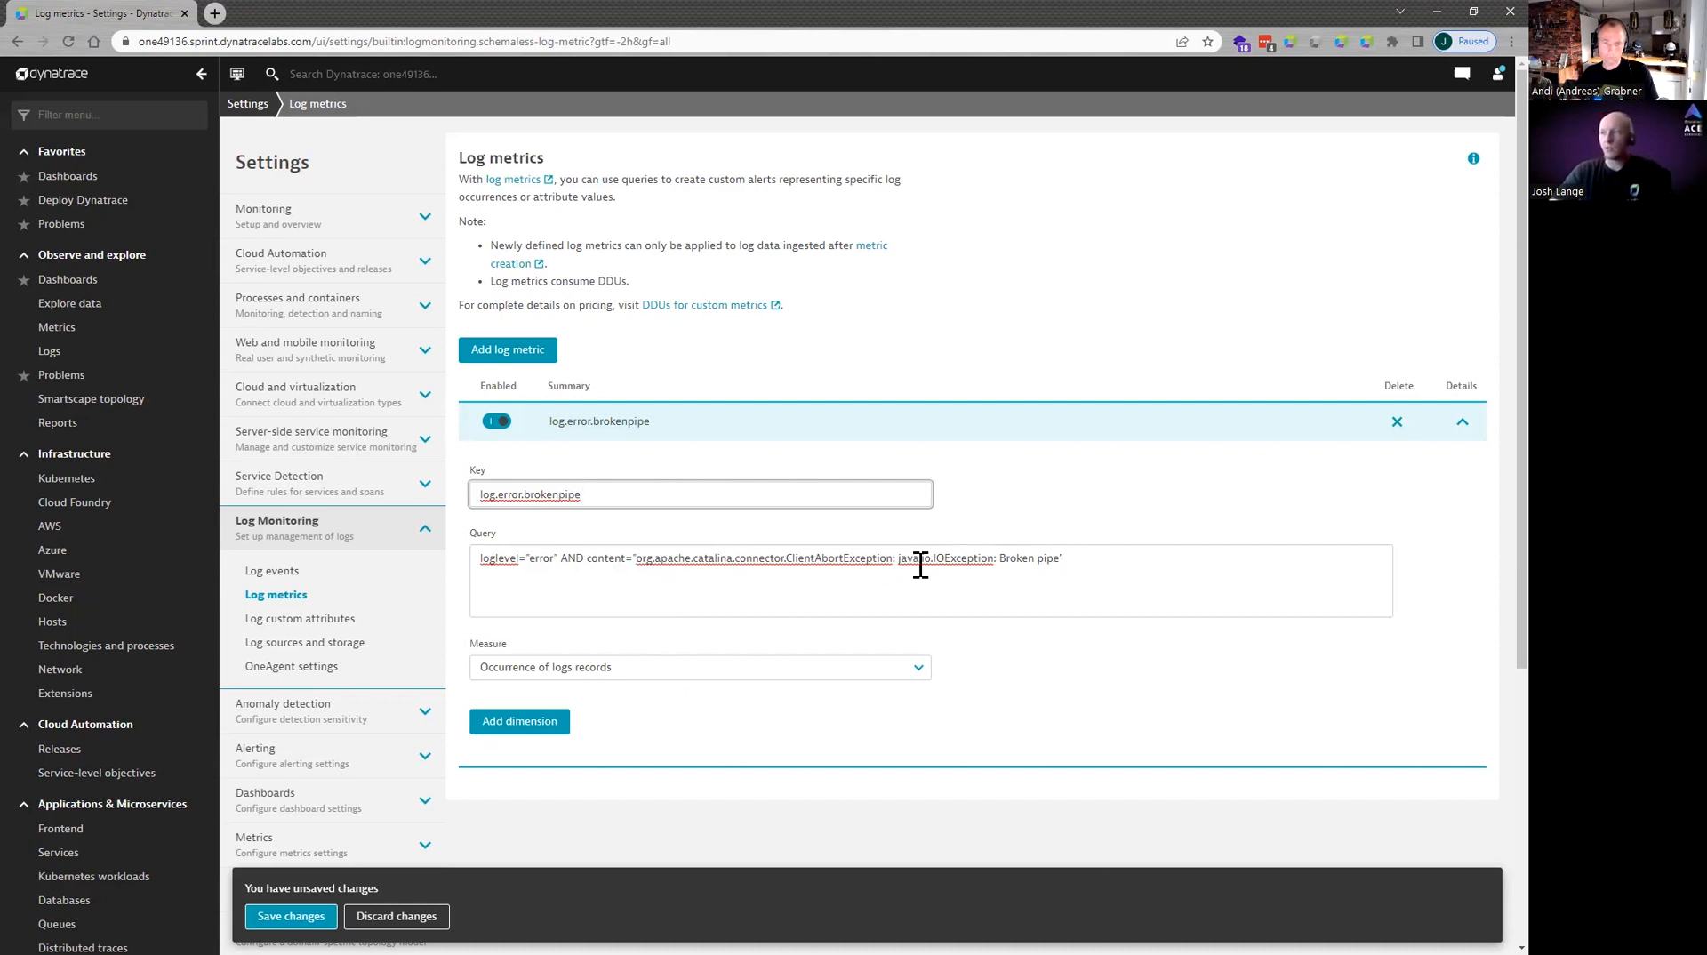
Add the dimension k8s.deployment.name to the log metric, keeping Occurrence of logs records as the measure.
click(561, 736)
scroll(705, 731, down, 2)
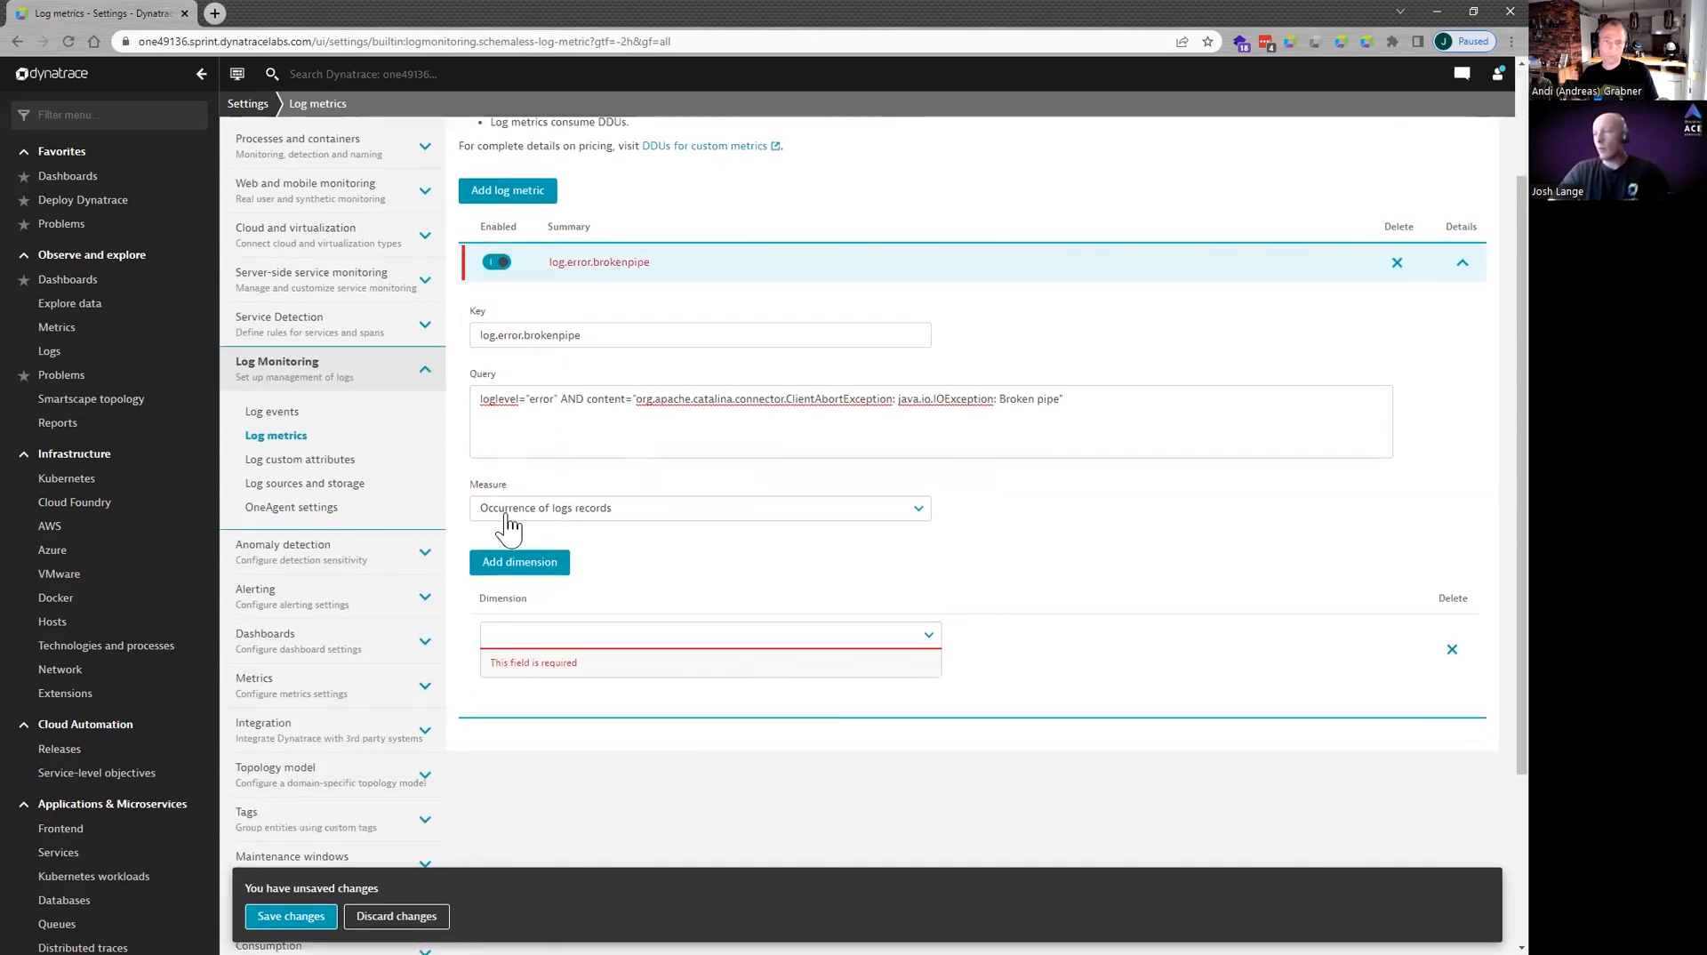
click(572, 516)
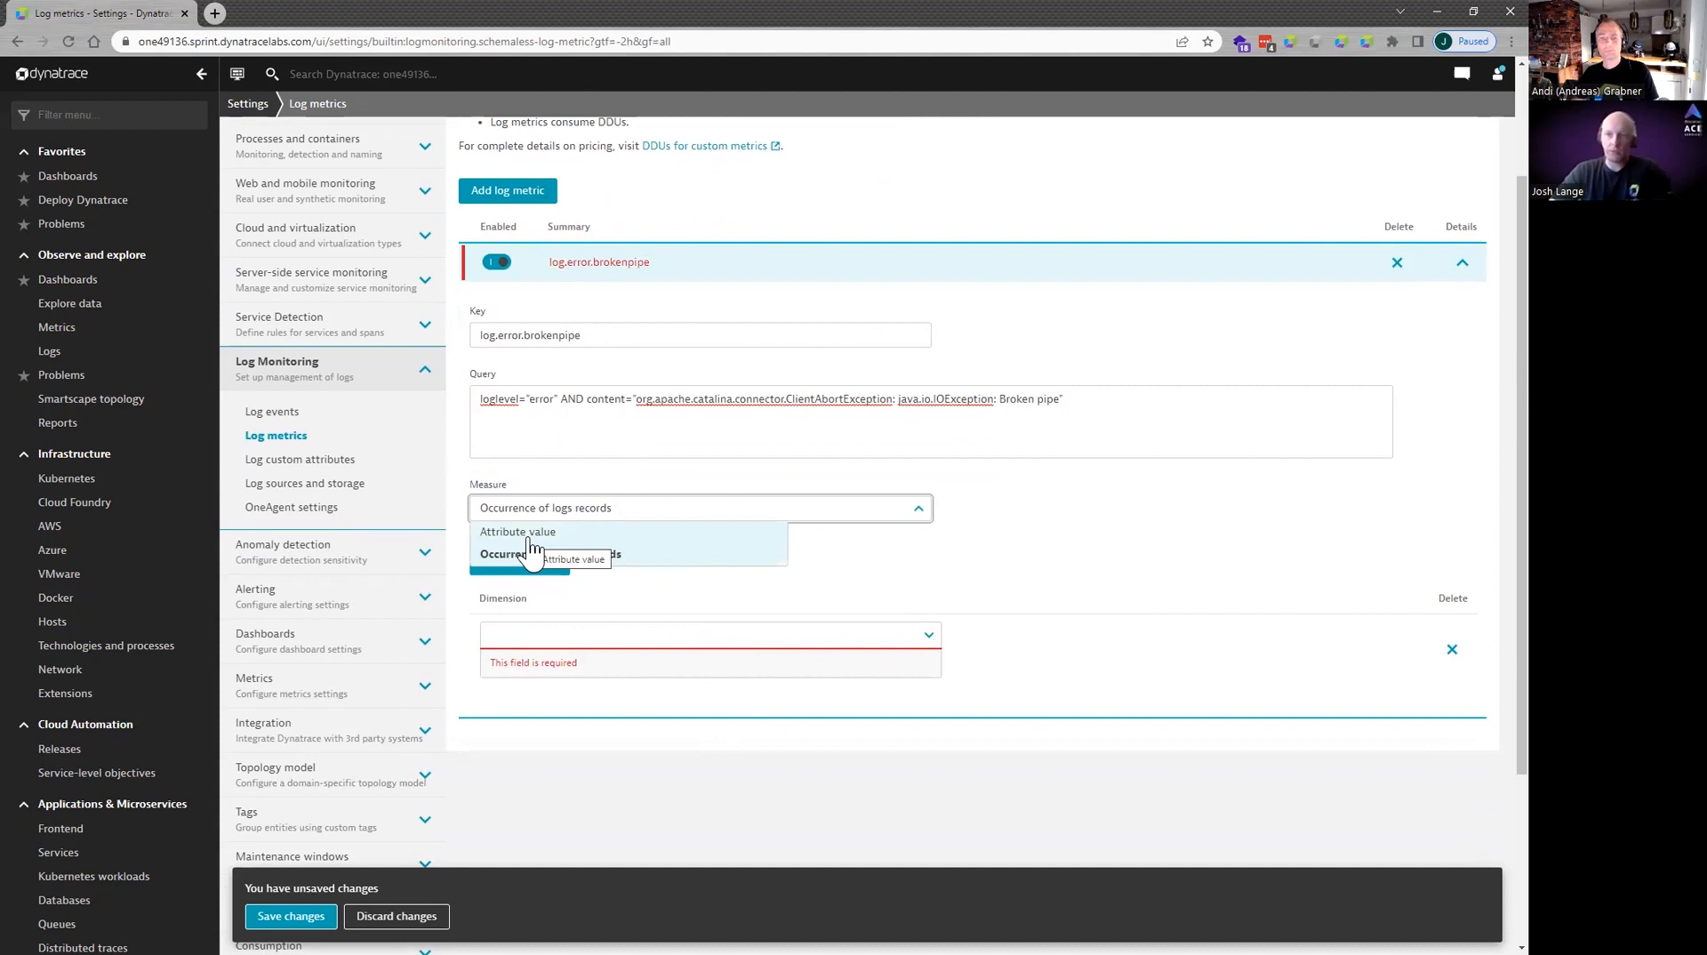
click(1035, 563)
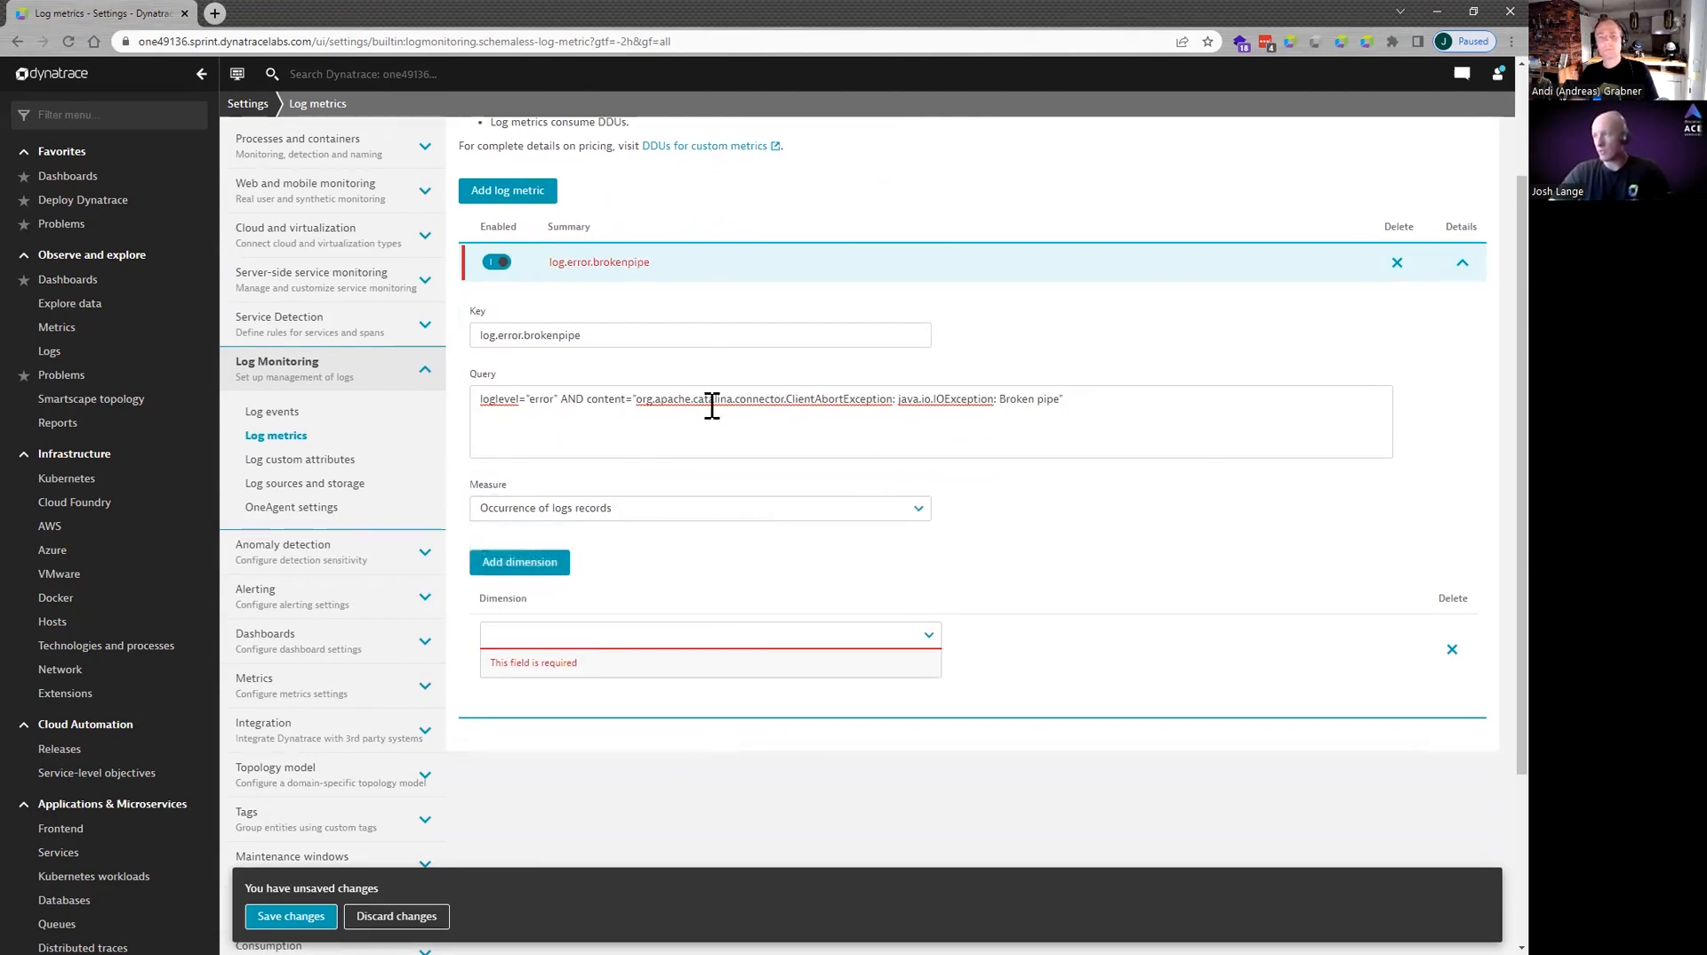
click(721, 640)
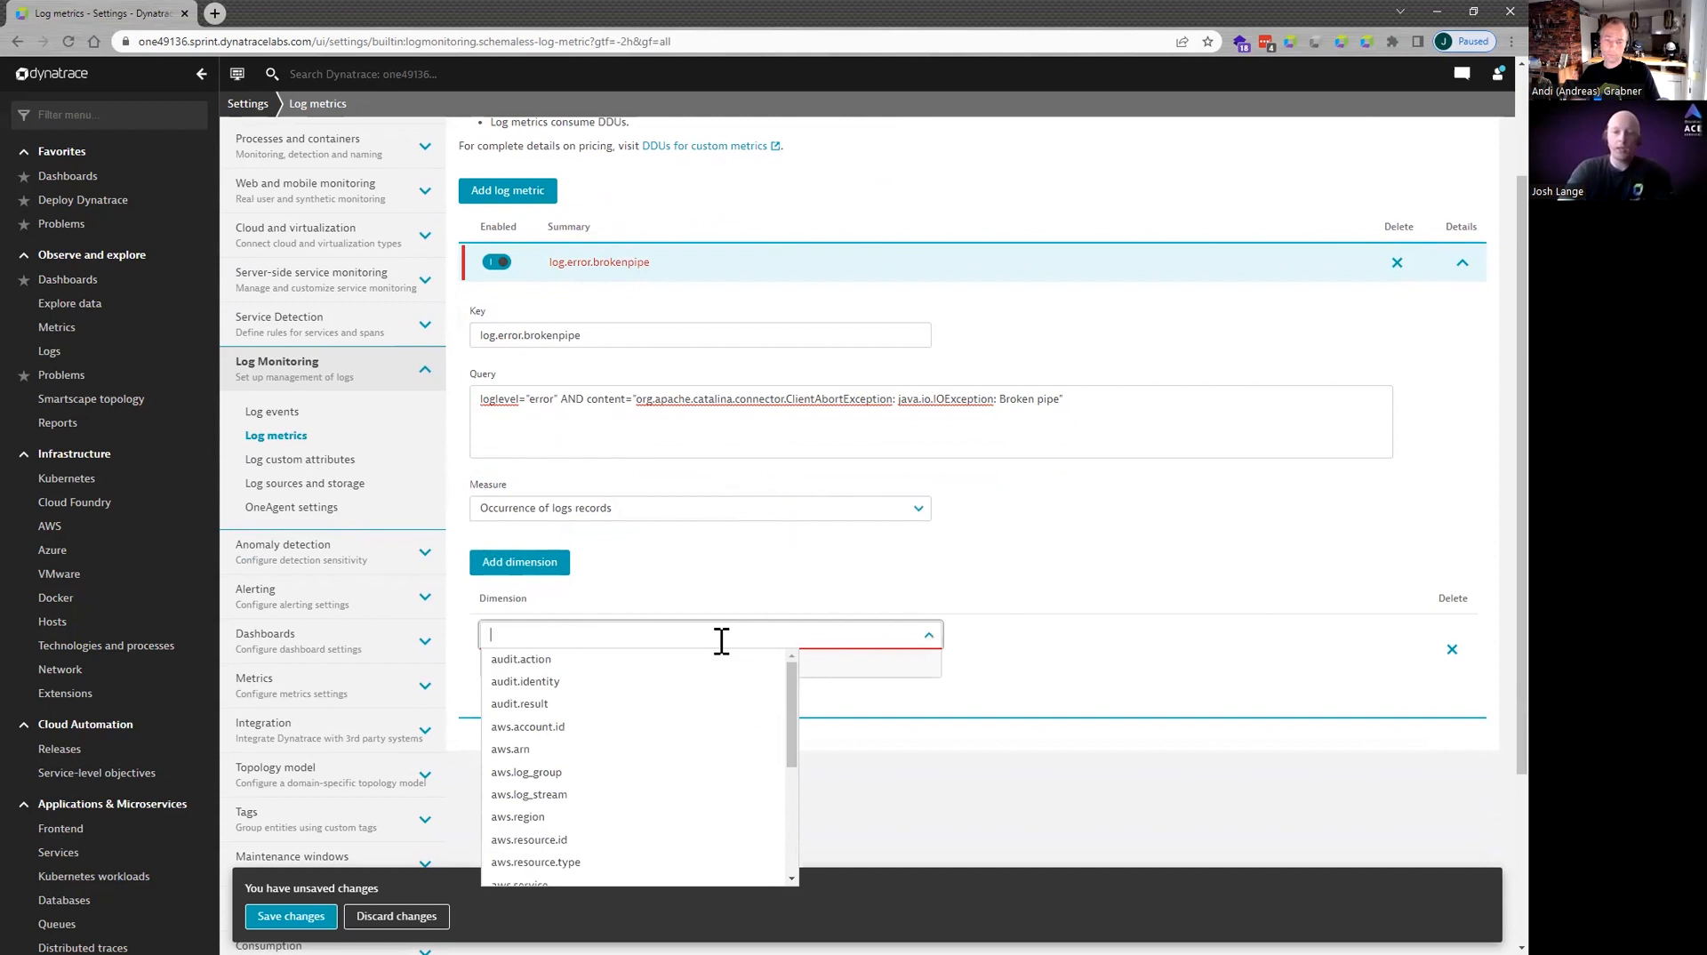
text(depl)
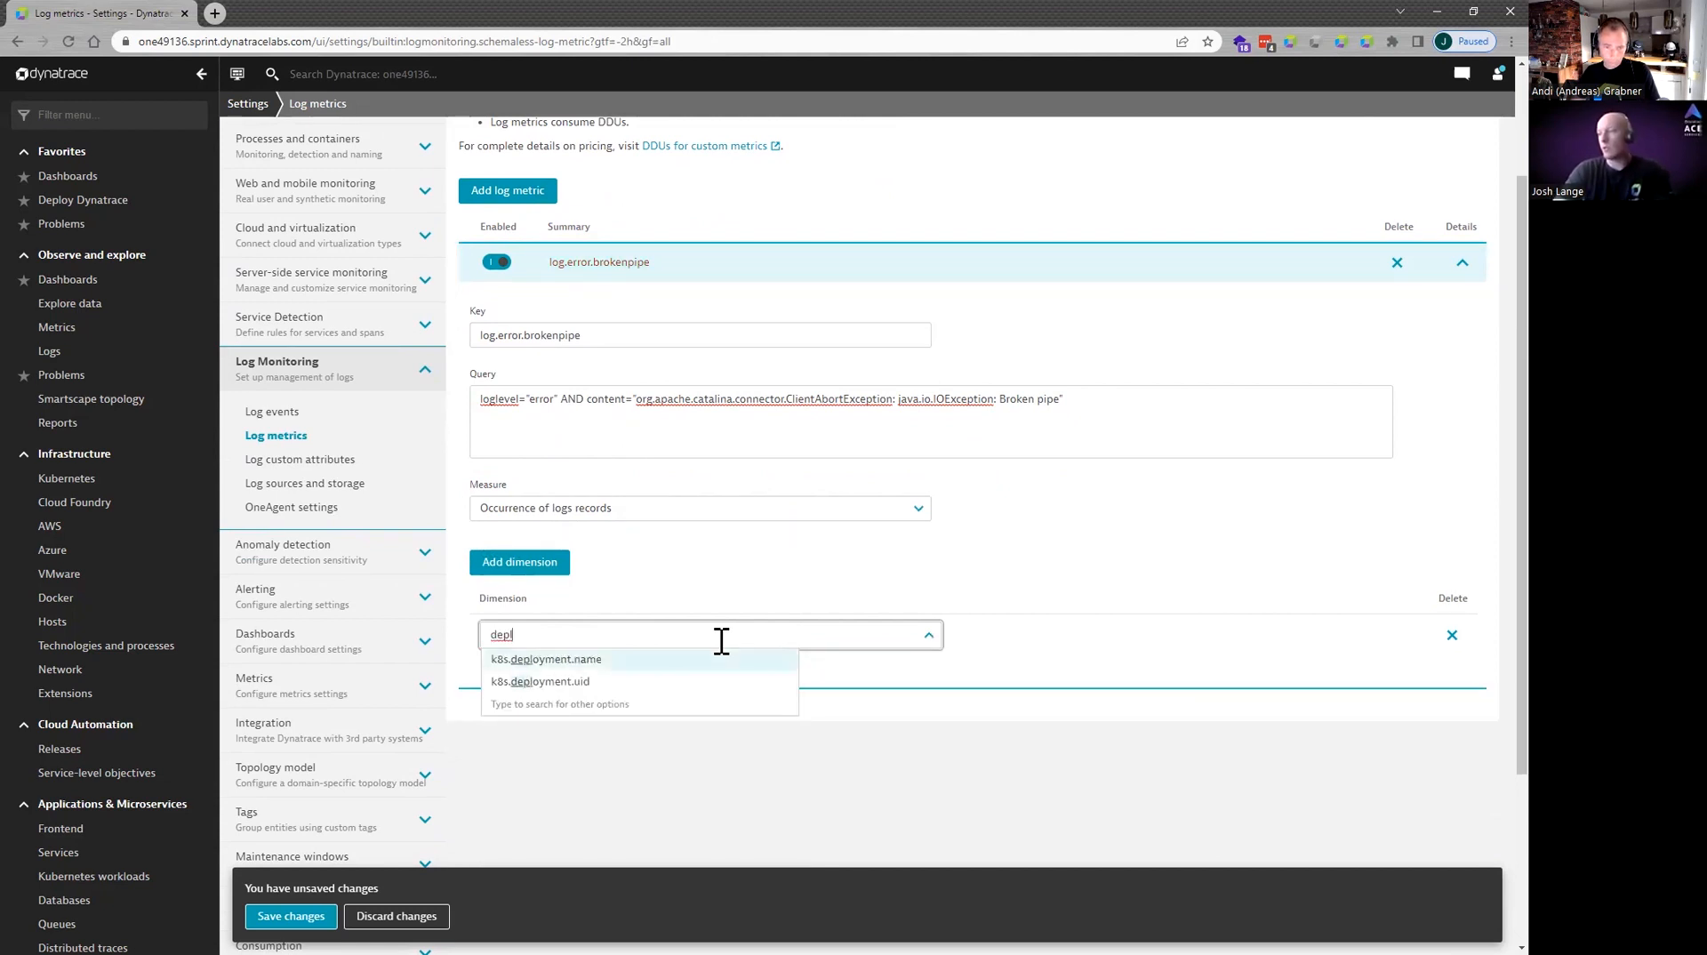
key(Return)
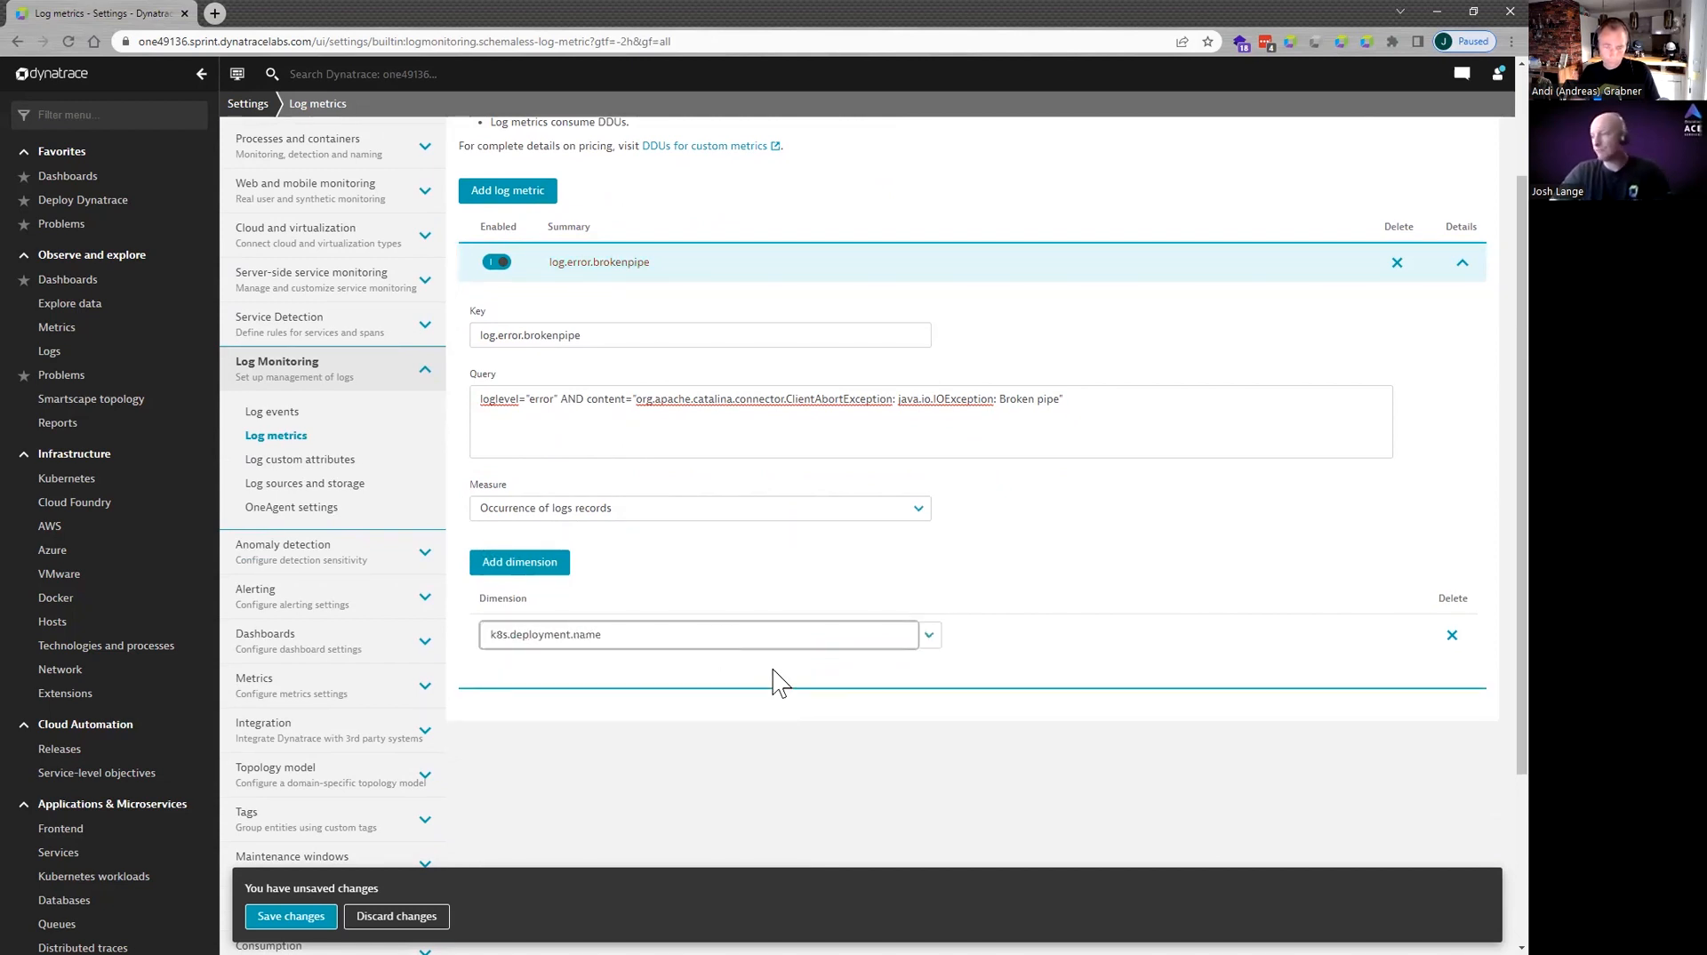
click(1069, 678)
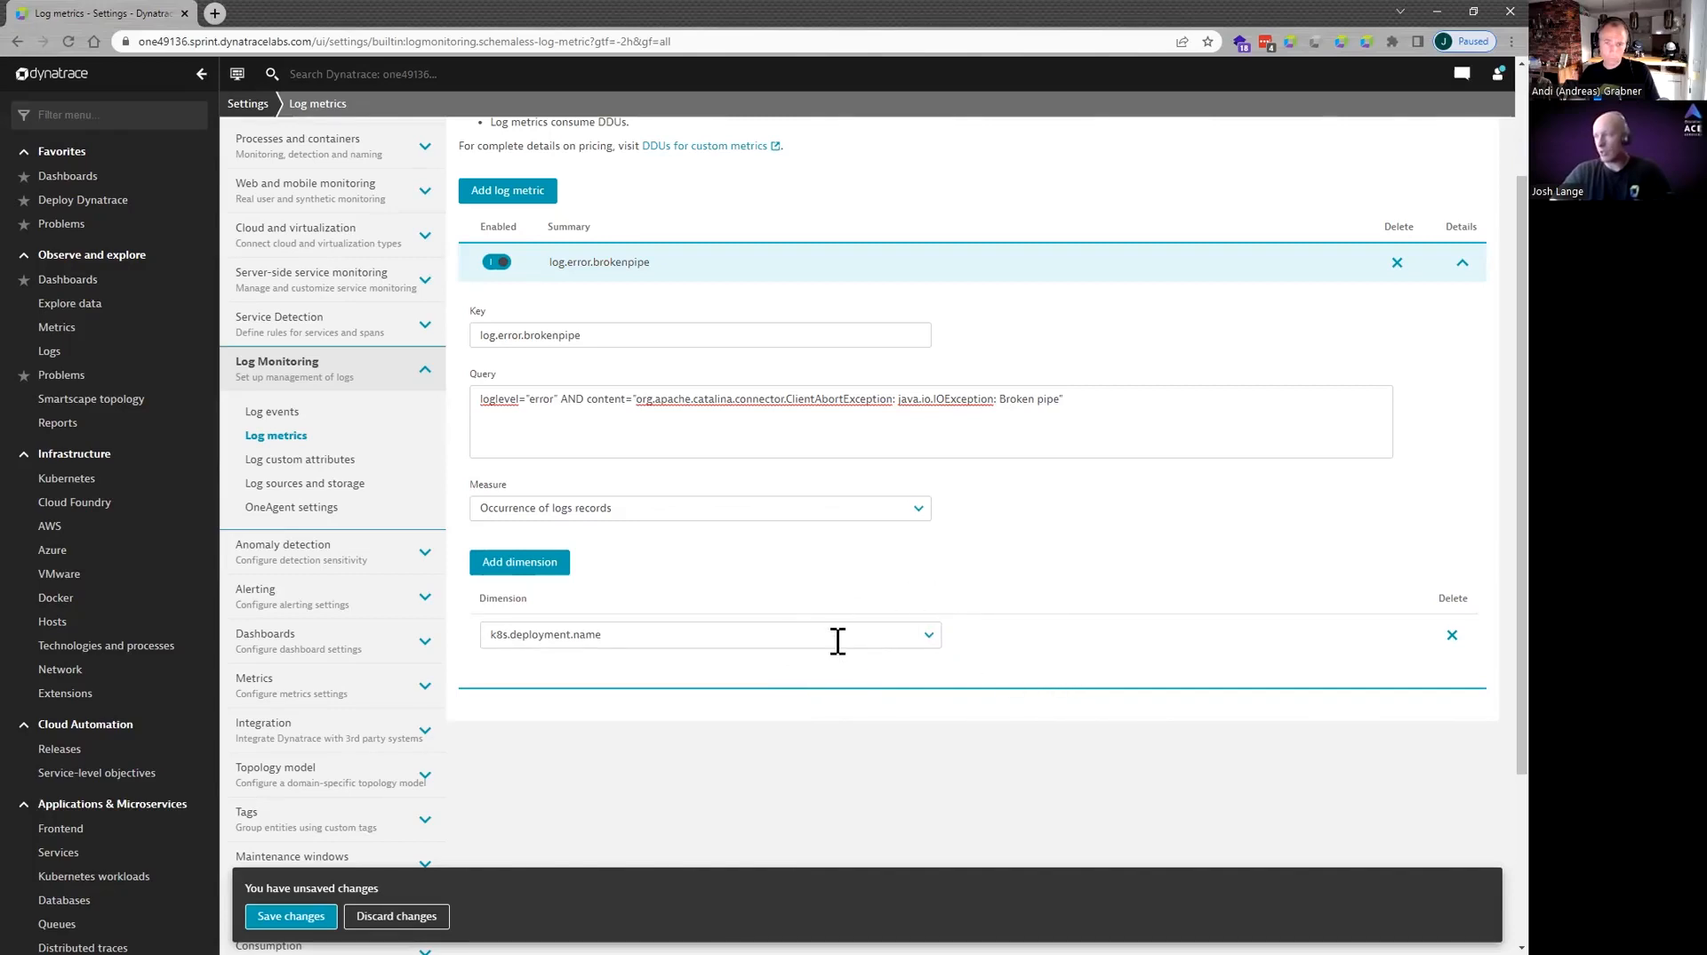
Add k8s.pod.name as a second dimension of the log metric and save the changes.
click(558, 567)
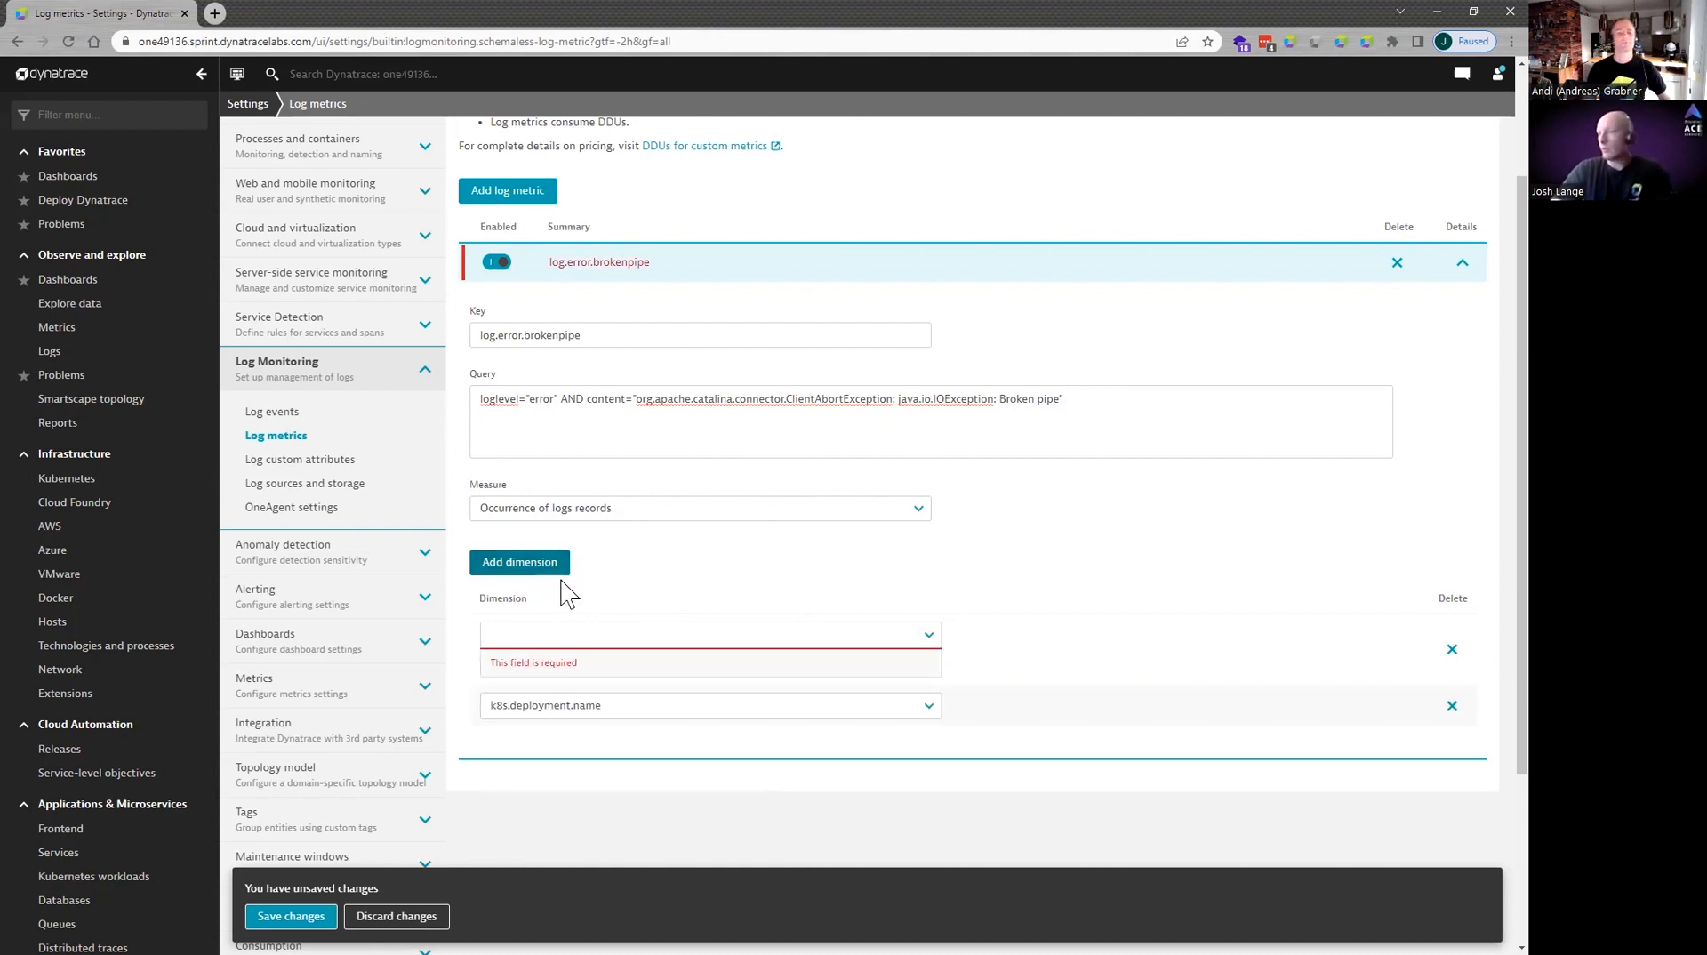
click(556, 635)
text(pod)
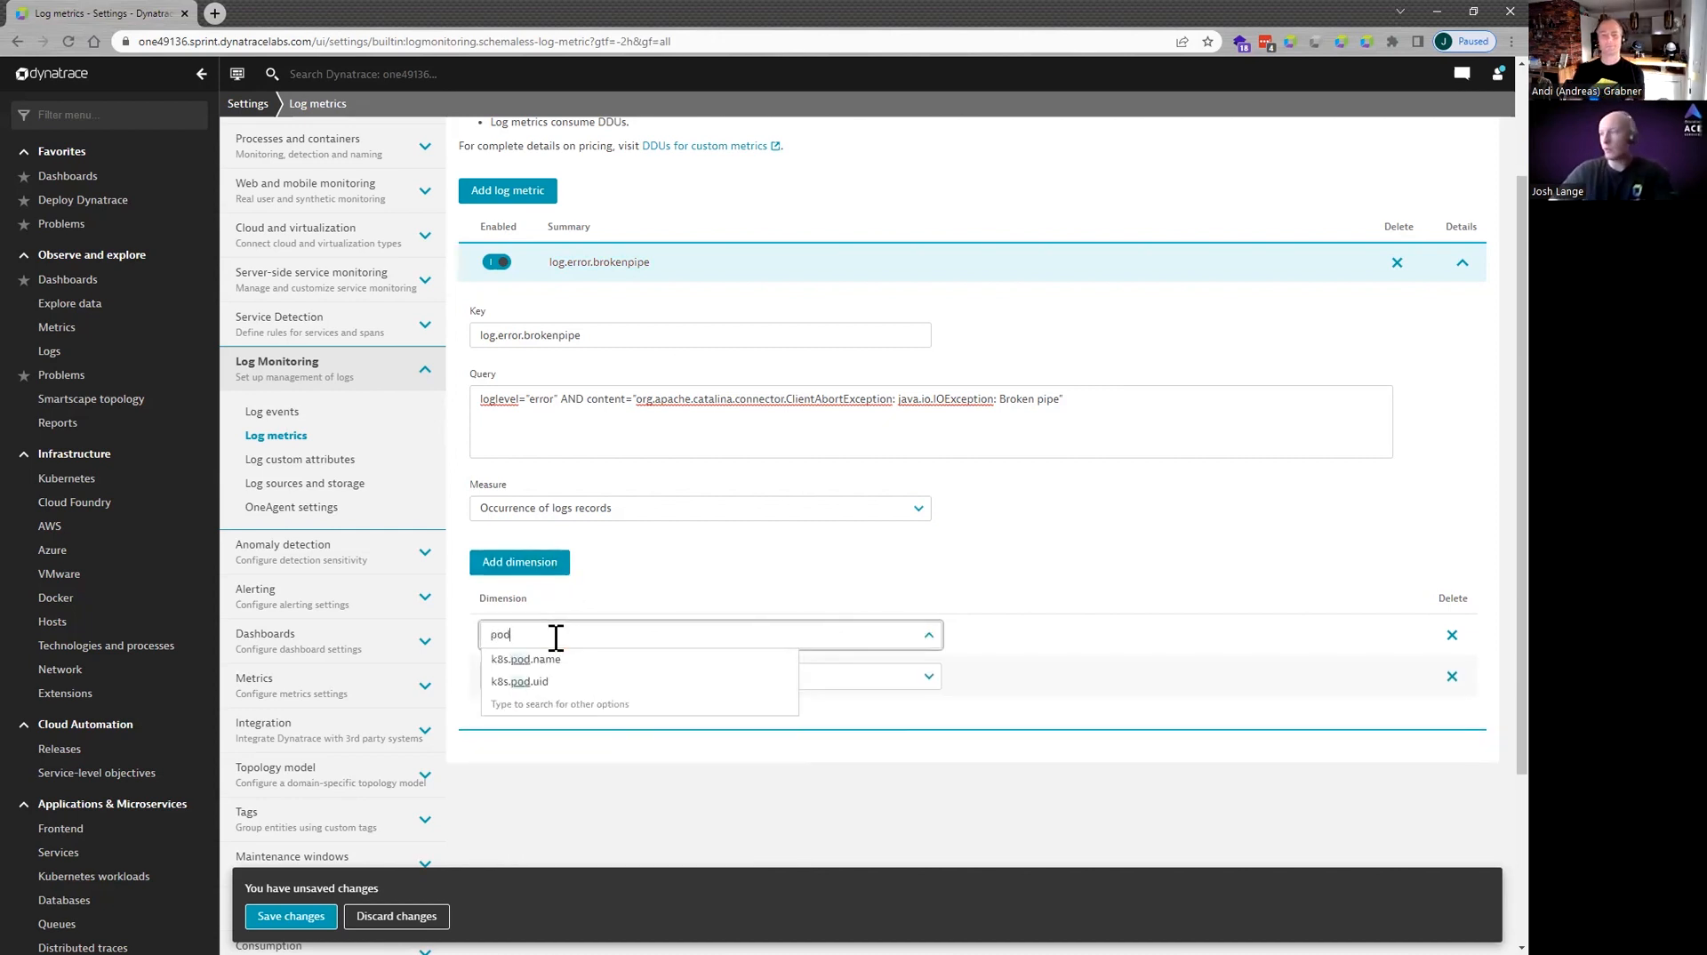
click(544, 660)
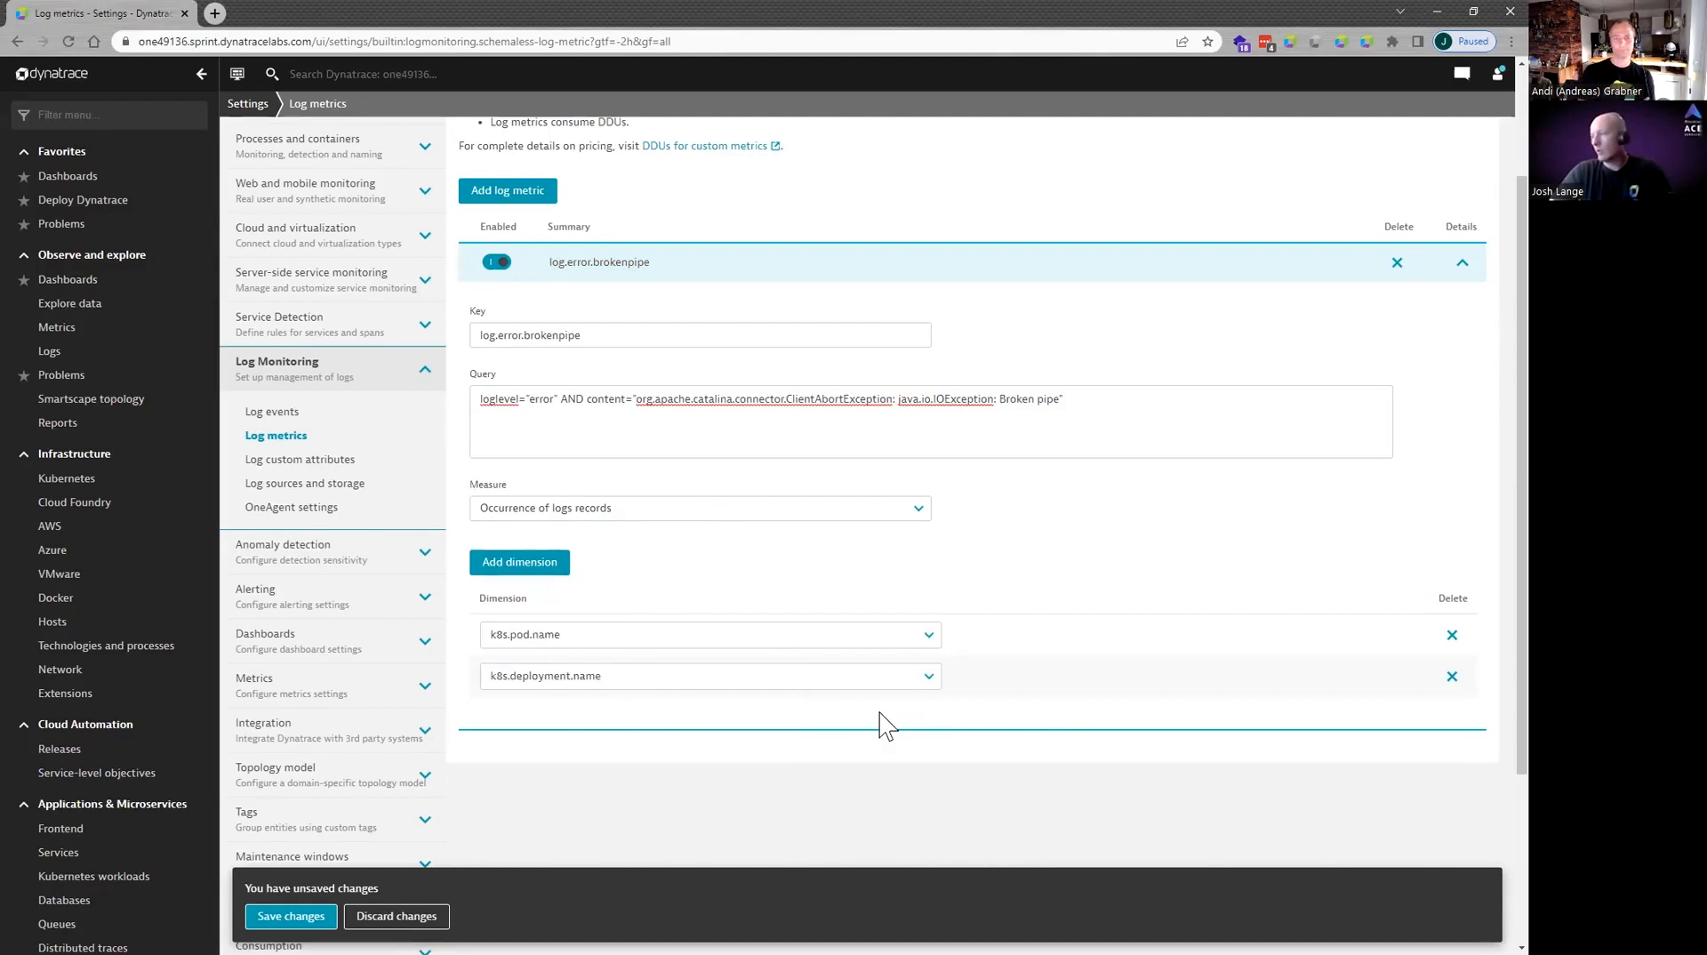
scroll(628, 818, down, 3)
scroll(671, 734, up, 2)
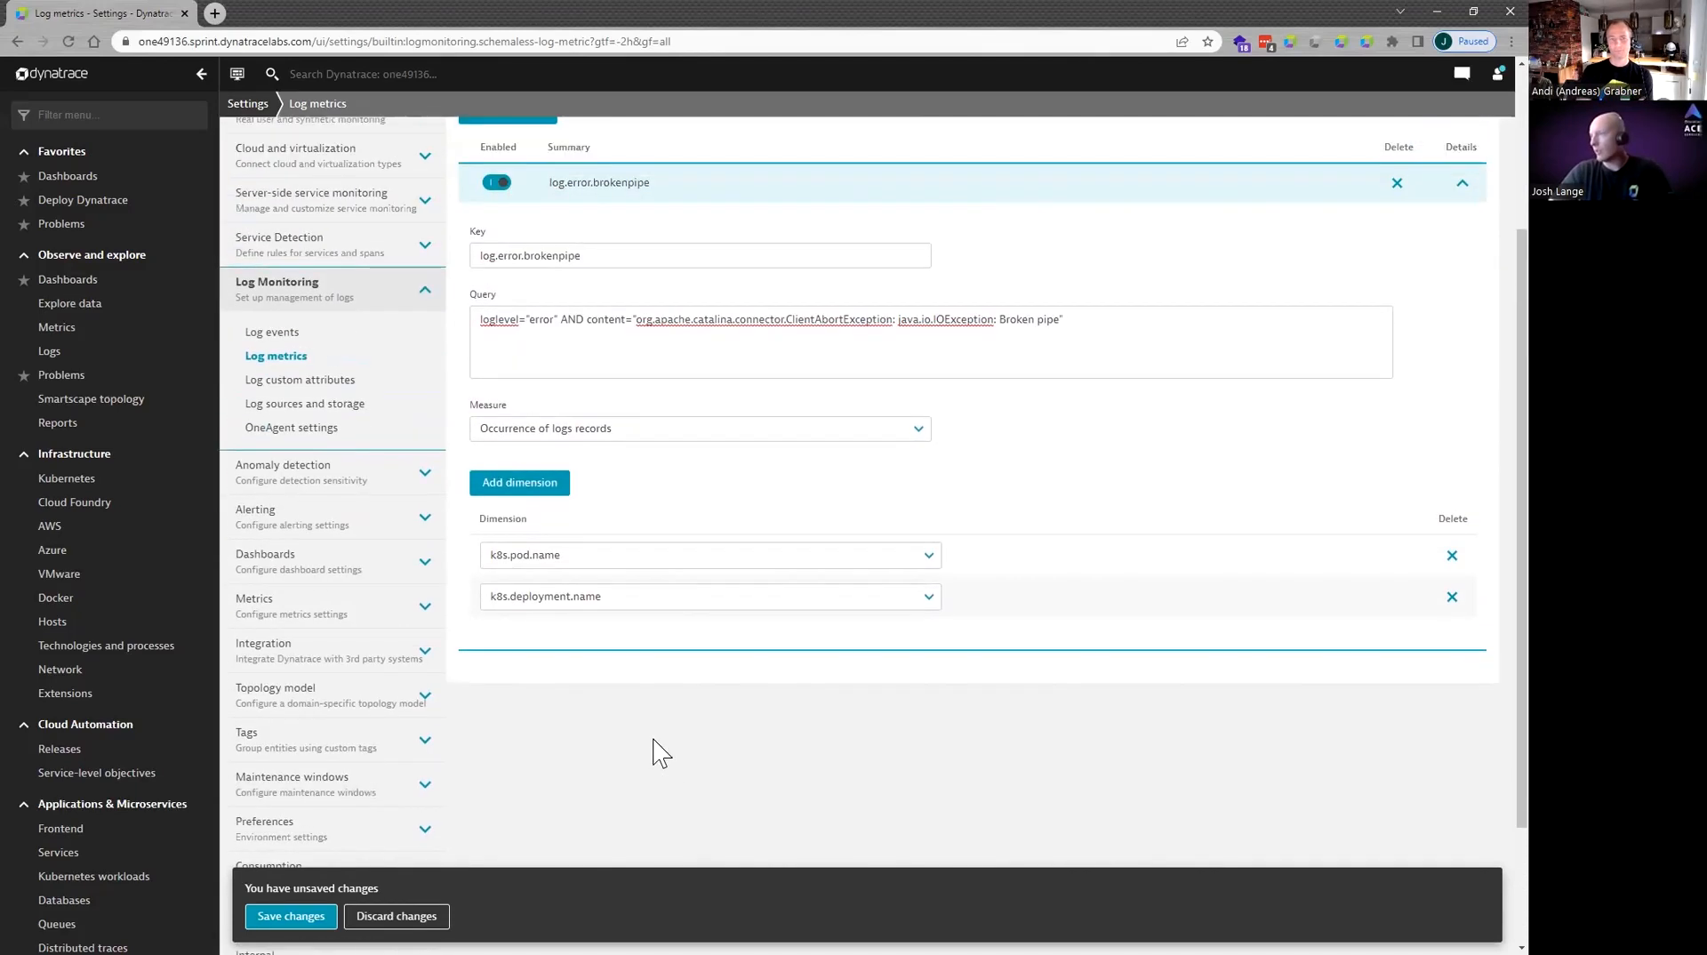
scroll(647, 769, up, 1)
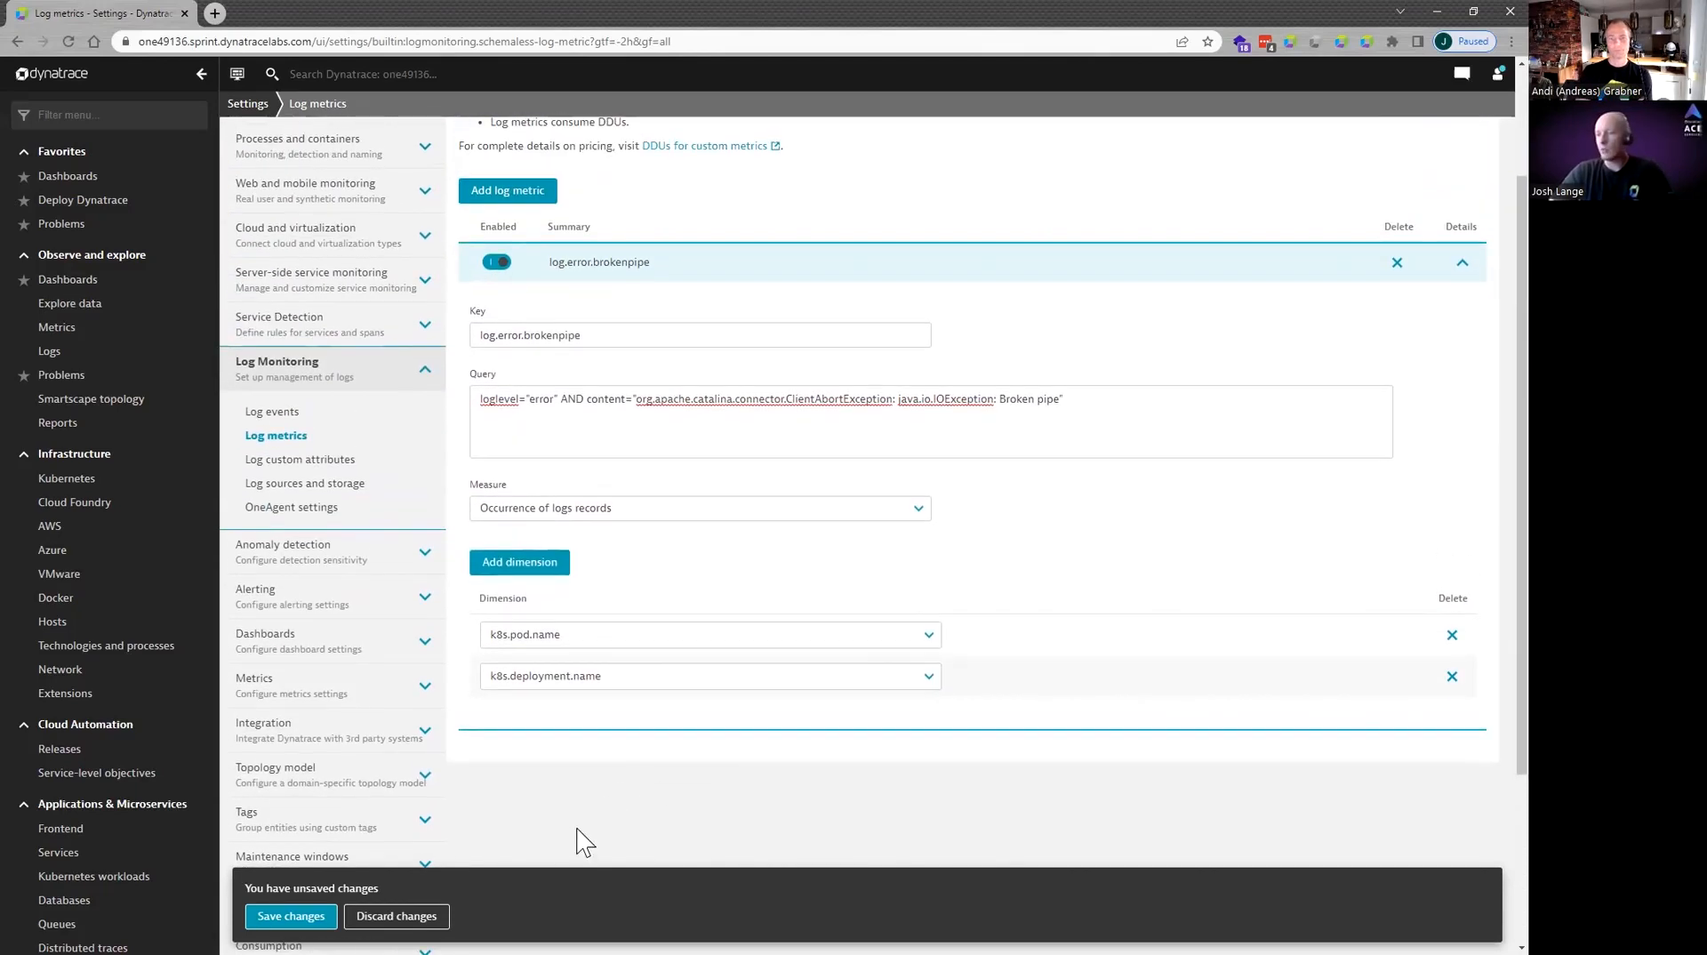
click(323, 916)
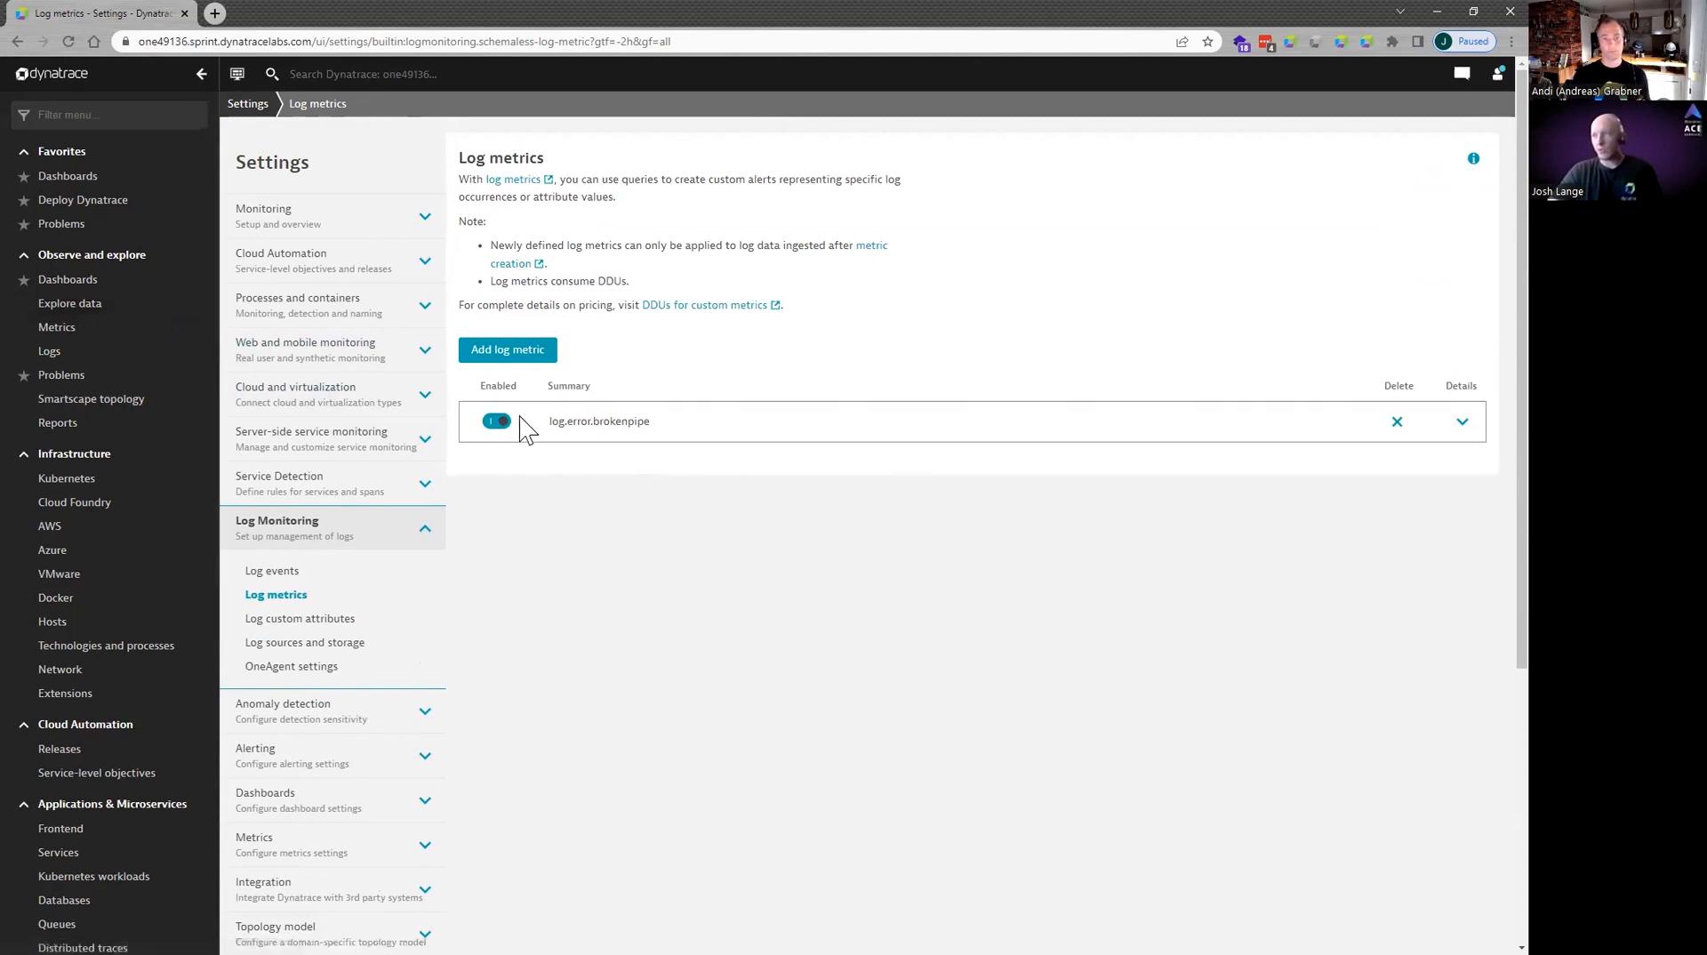
Open the Data explorer and search the selectable metrics for "log.", checking the matches for the new log metric.
click(111, 353)
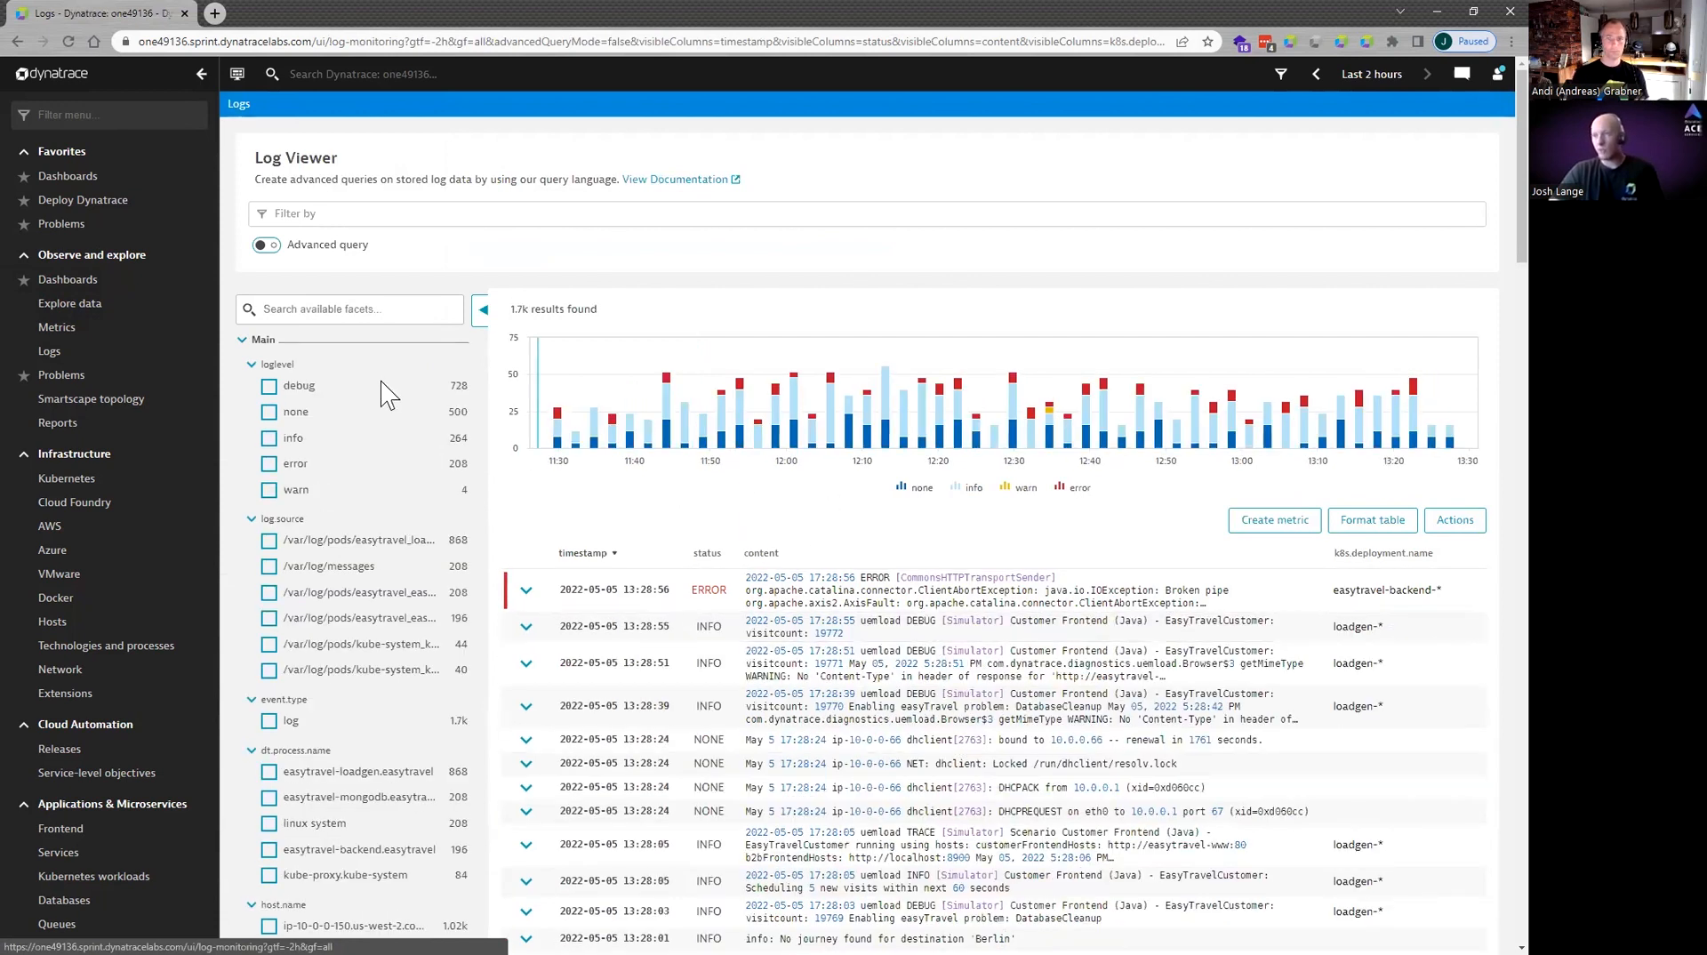
click(83, 305)
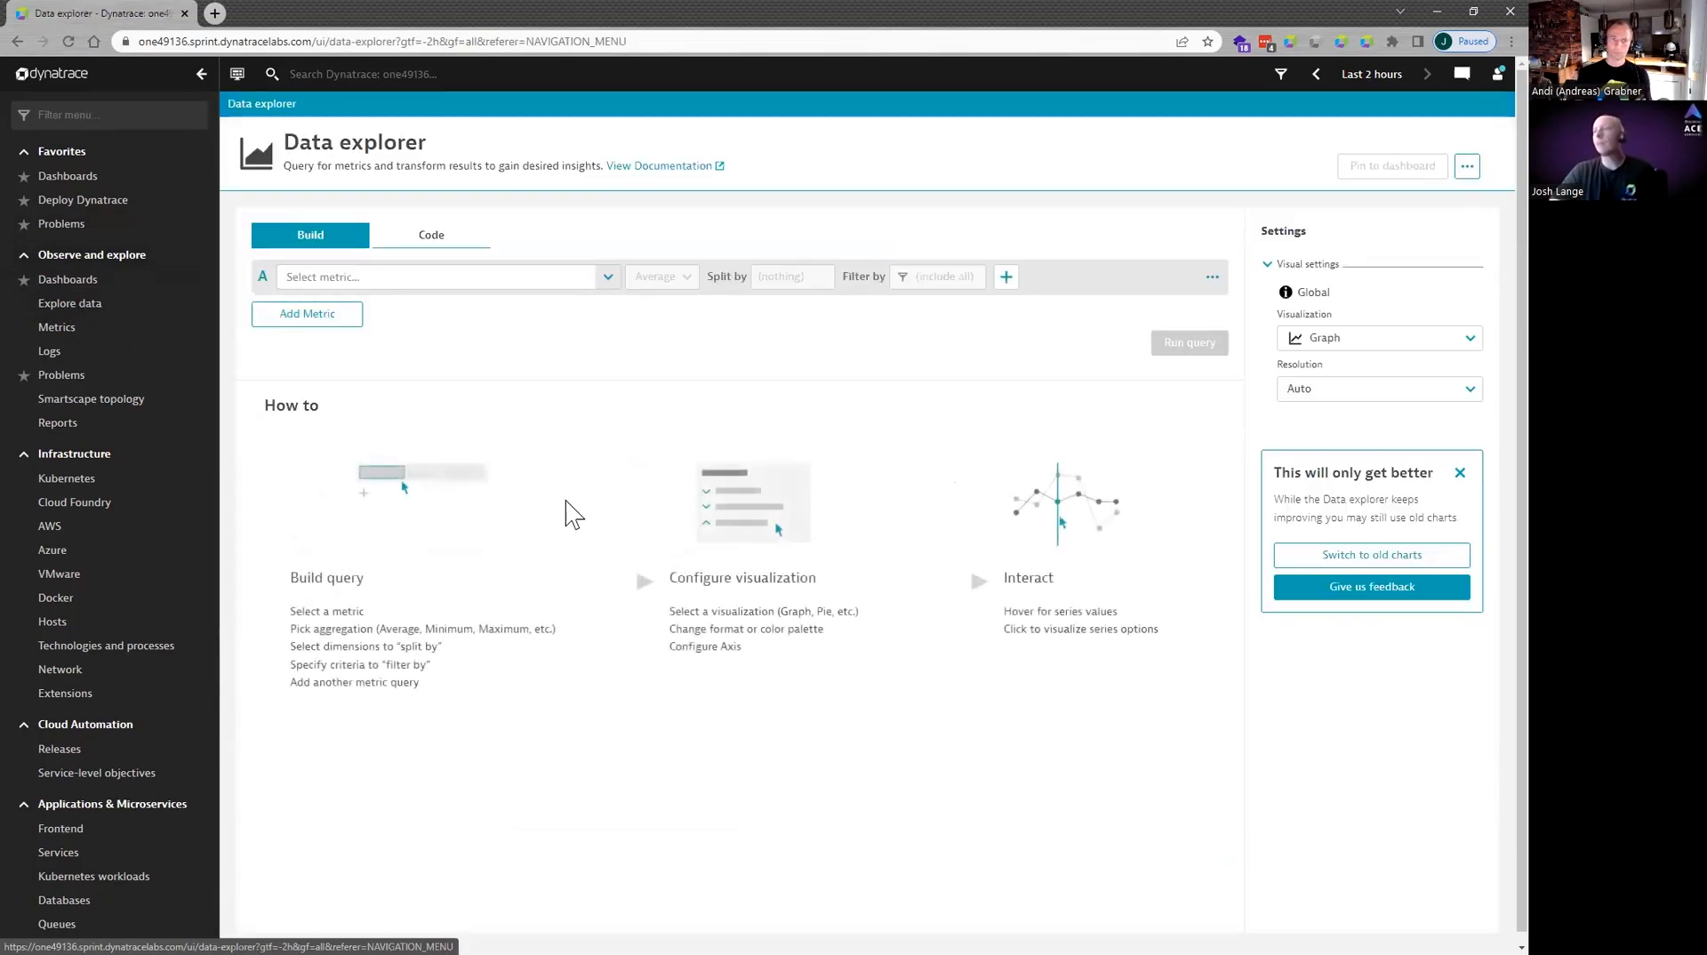
click(455, 276)
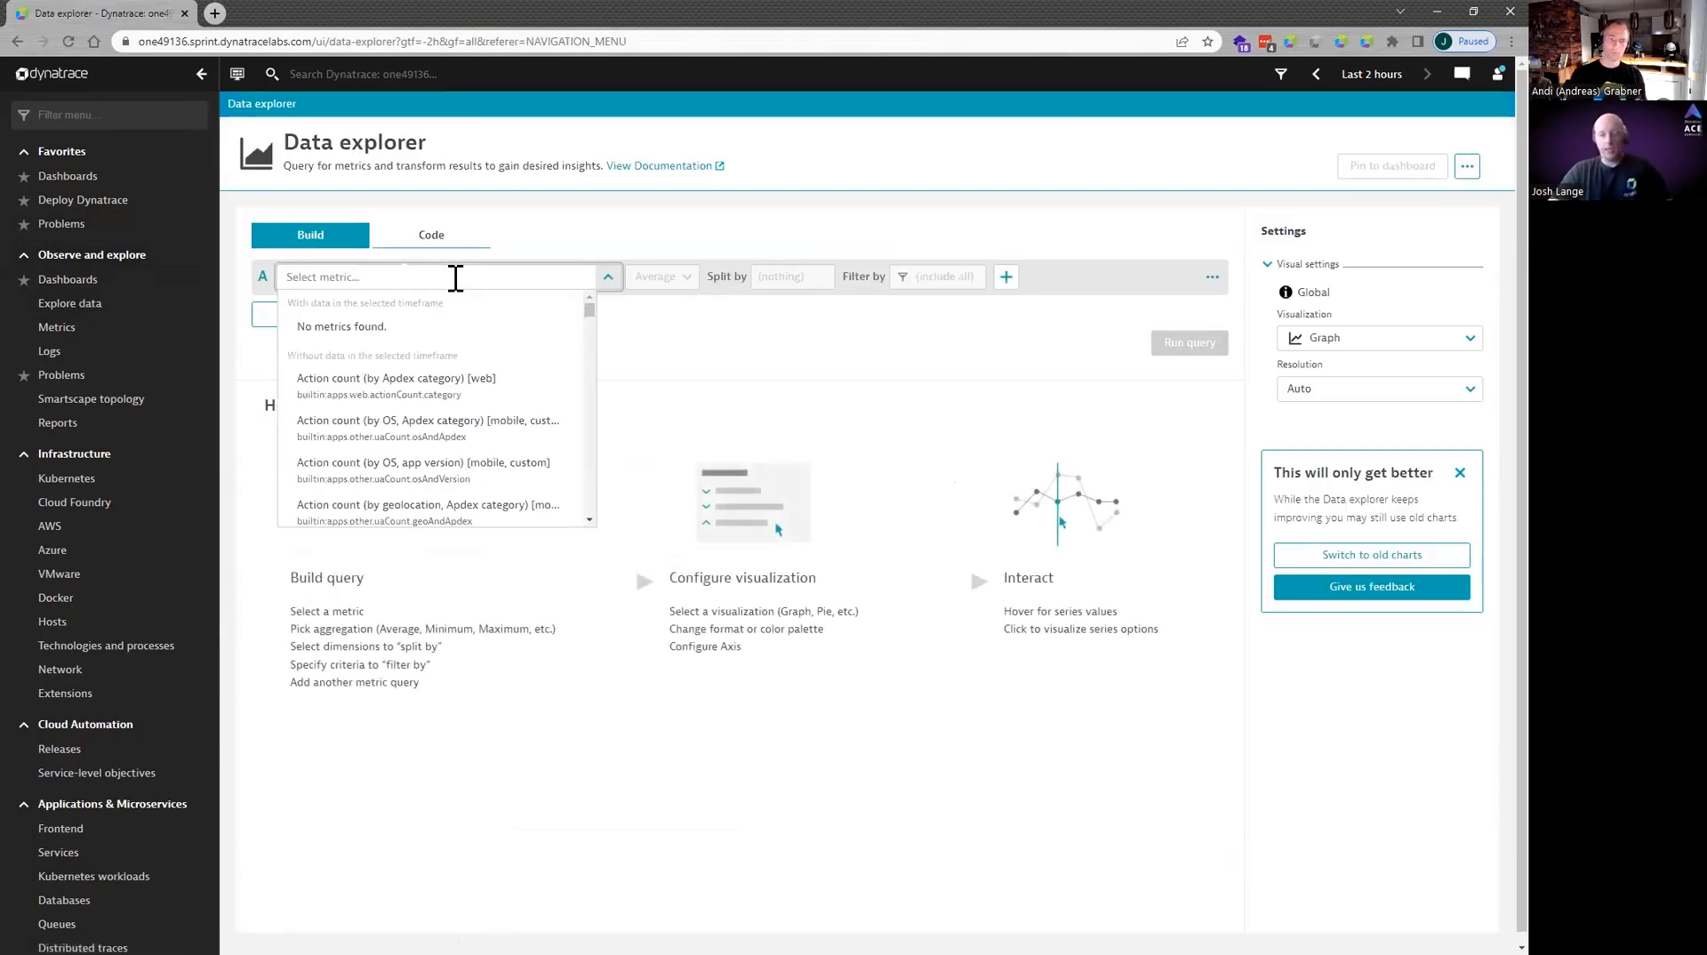
text(log.)
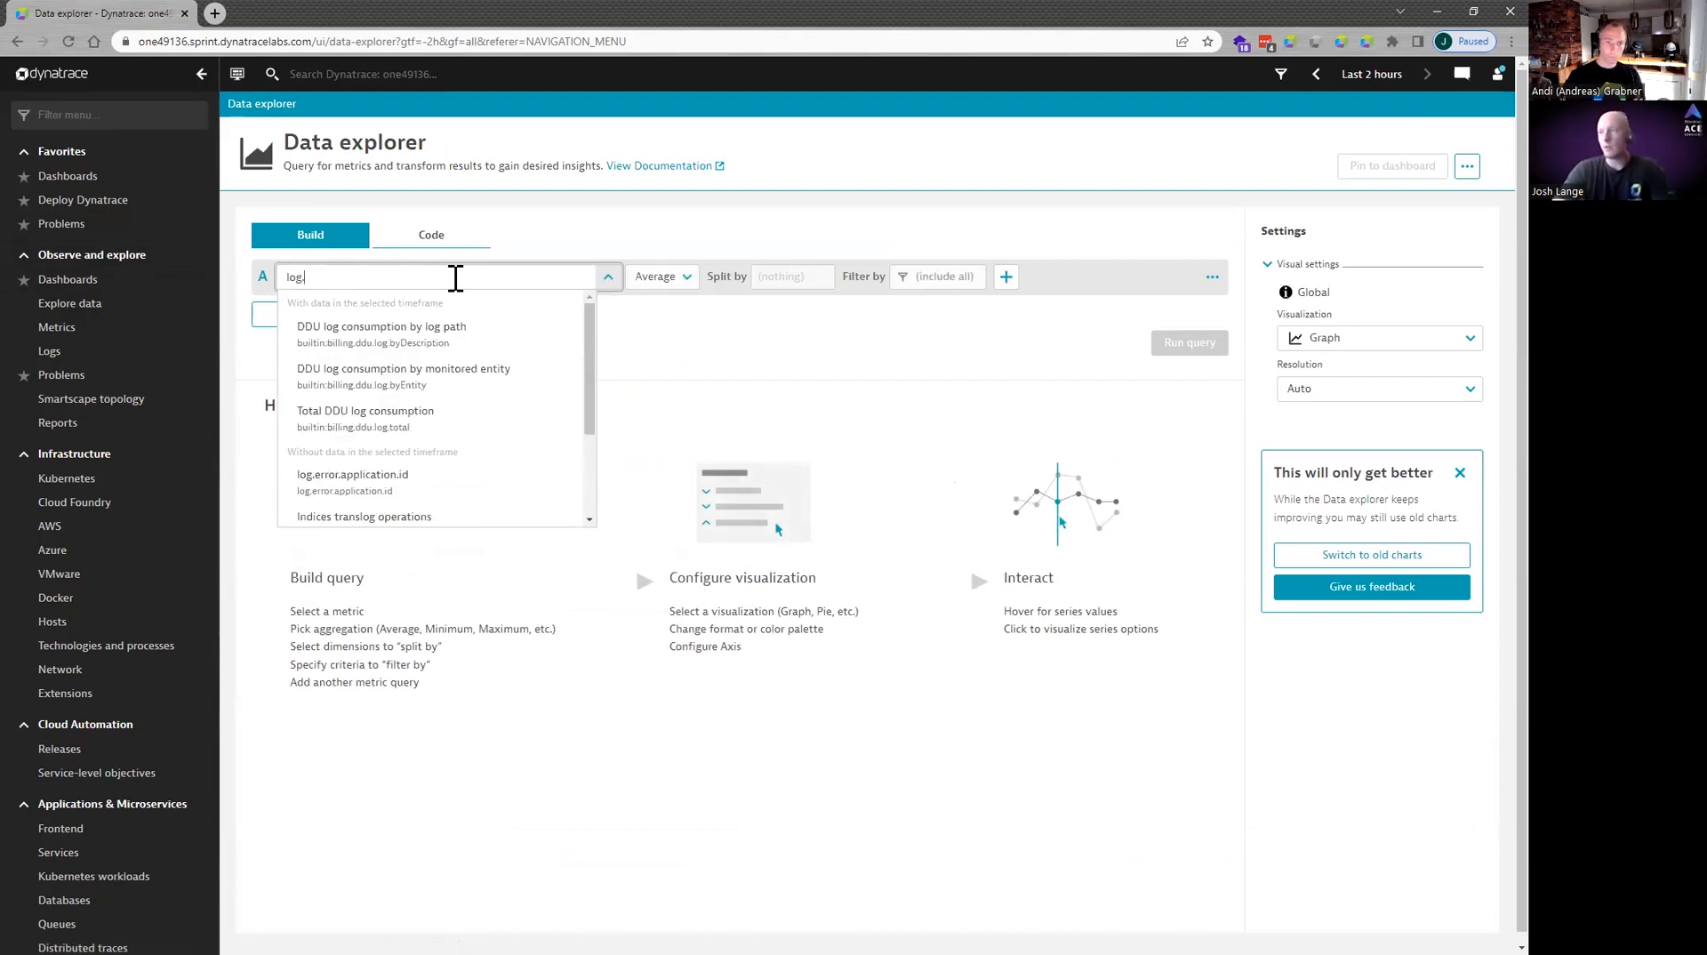
mouse_move(474, 416)
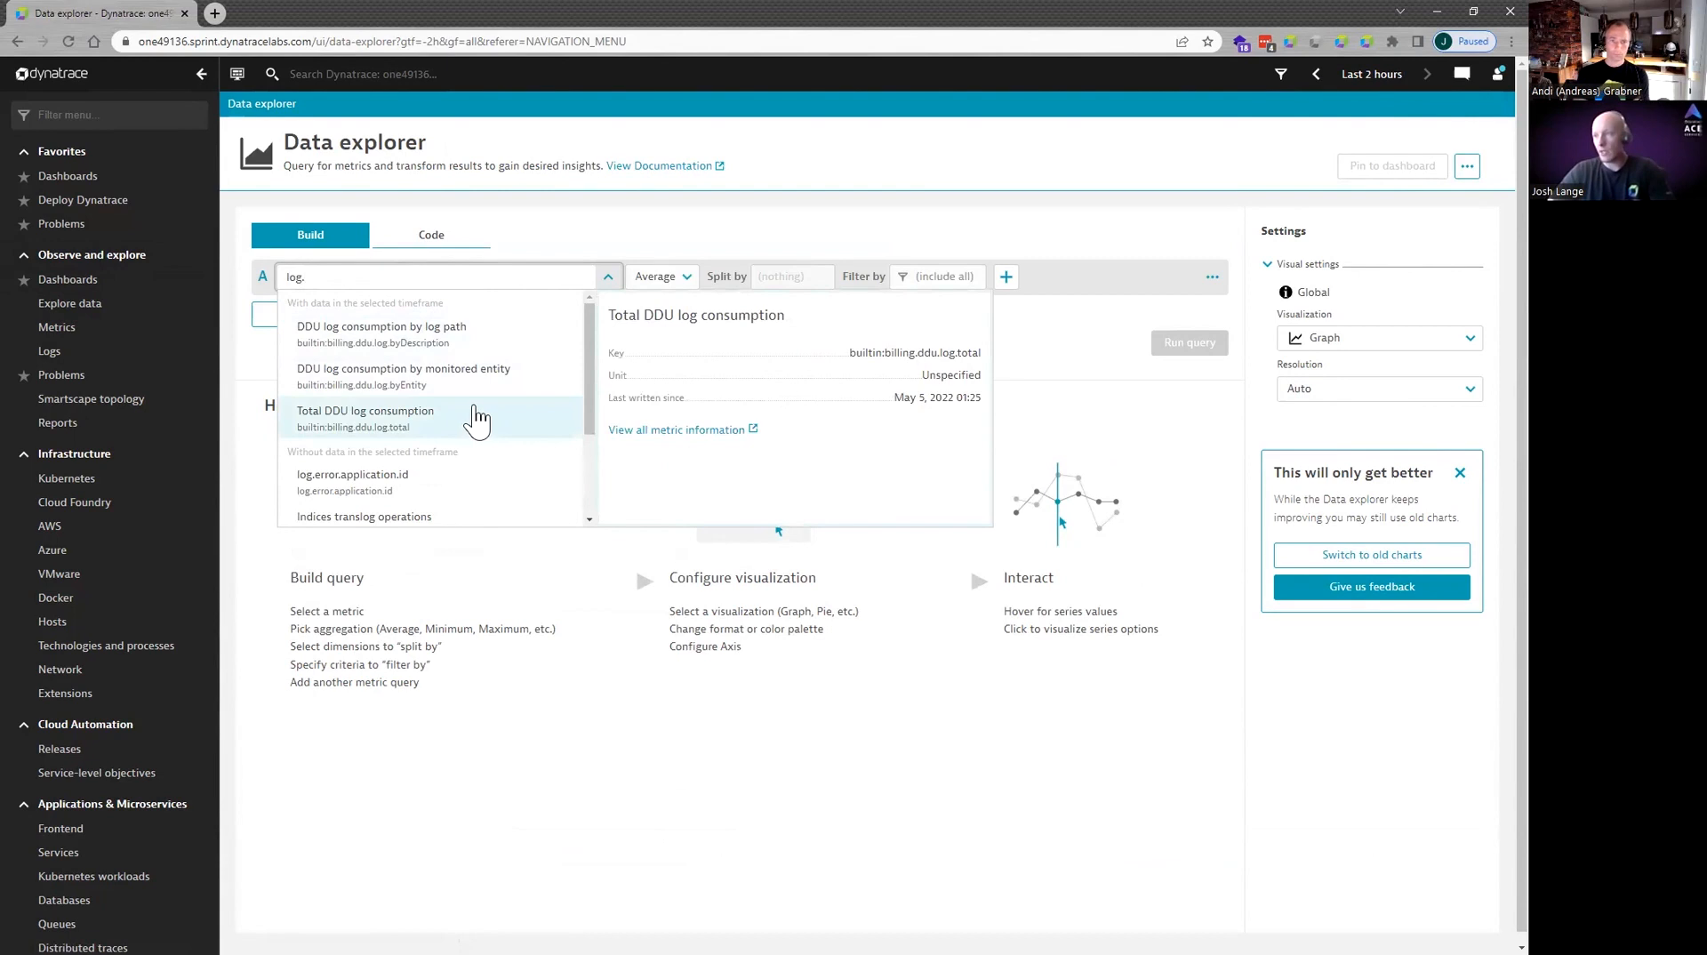
scroll(478, 418, down, 3)
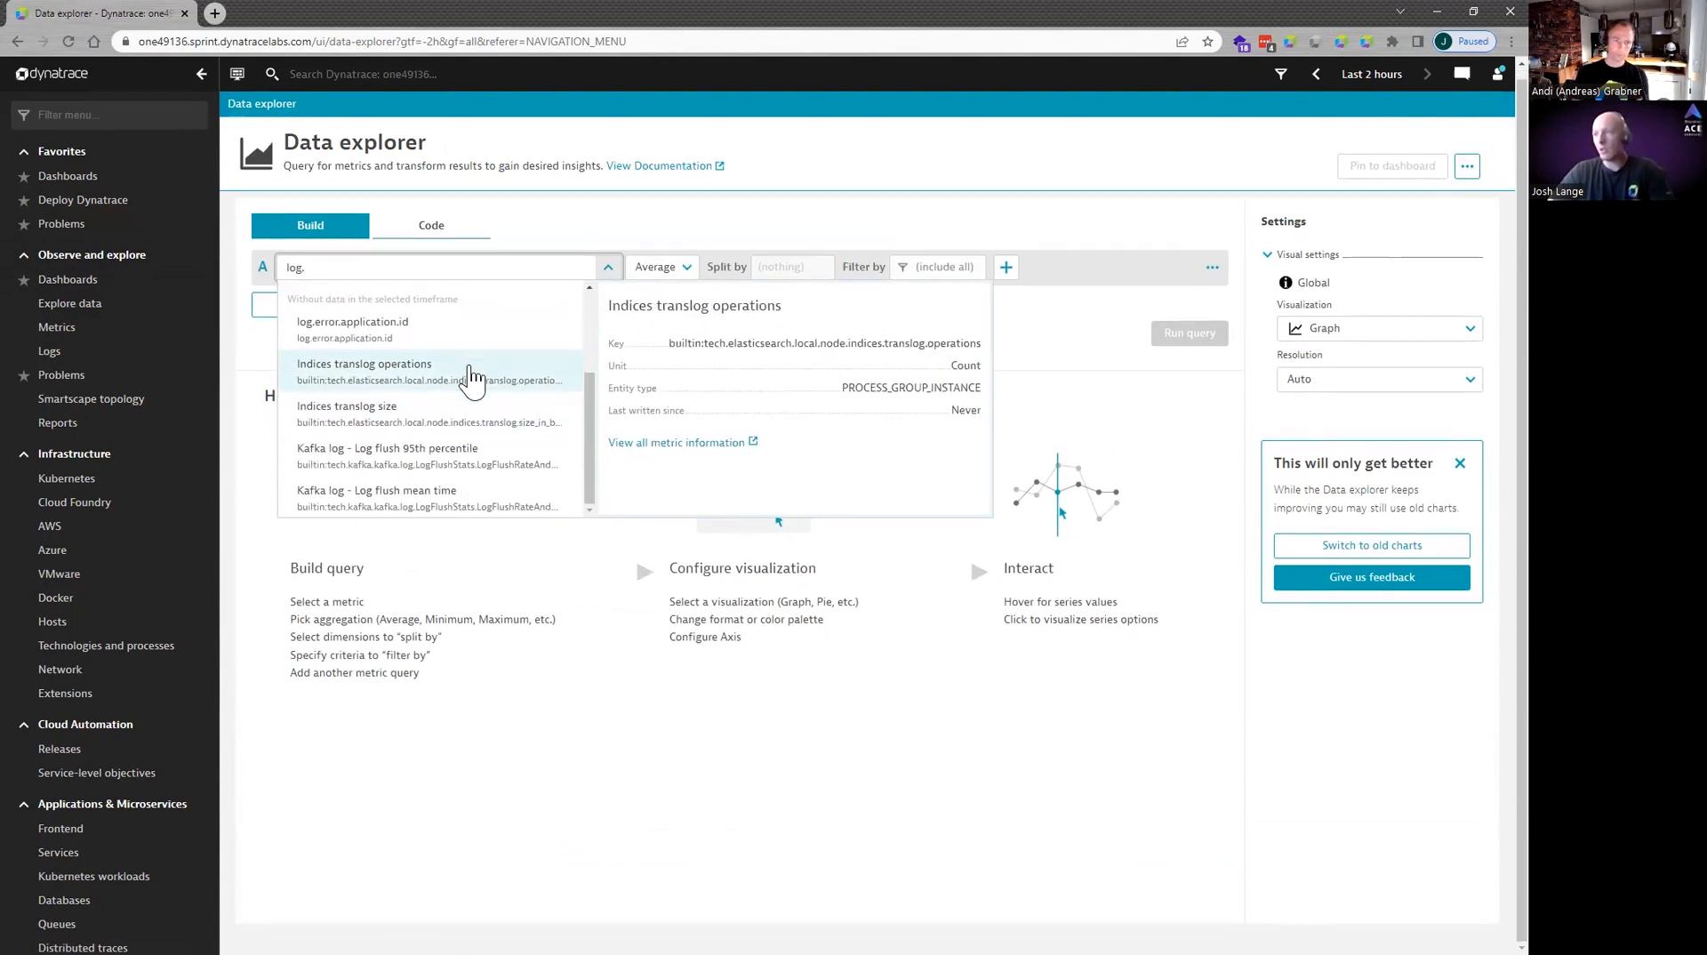
scroll(445, 400, up, 2)
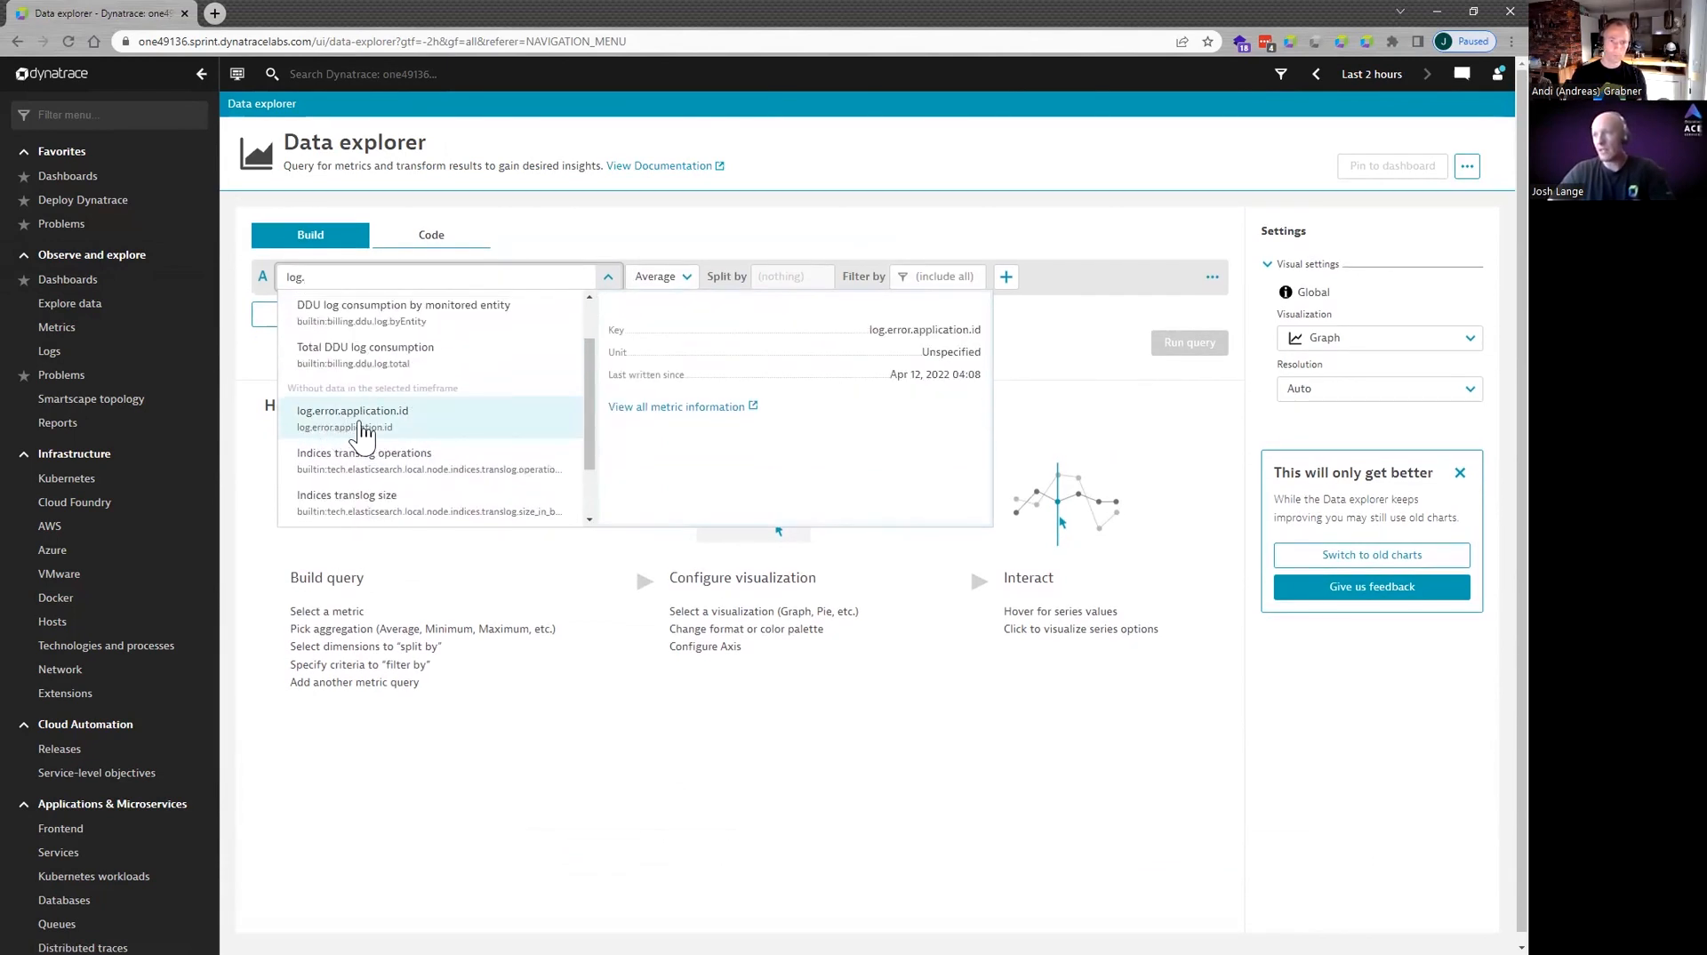
scroll(445, 417, up, 2)
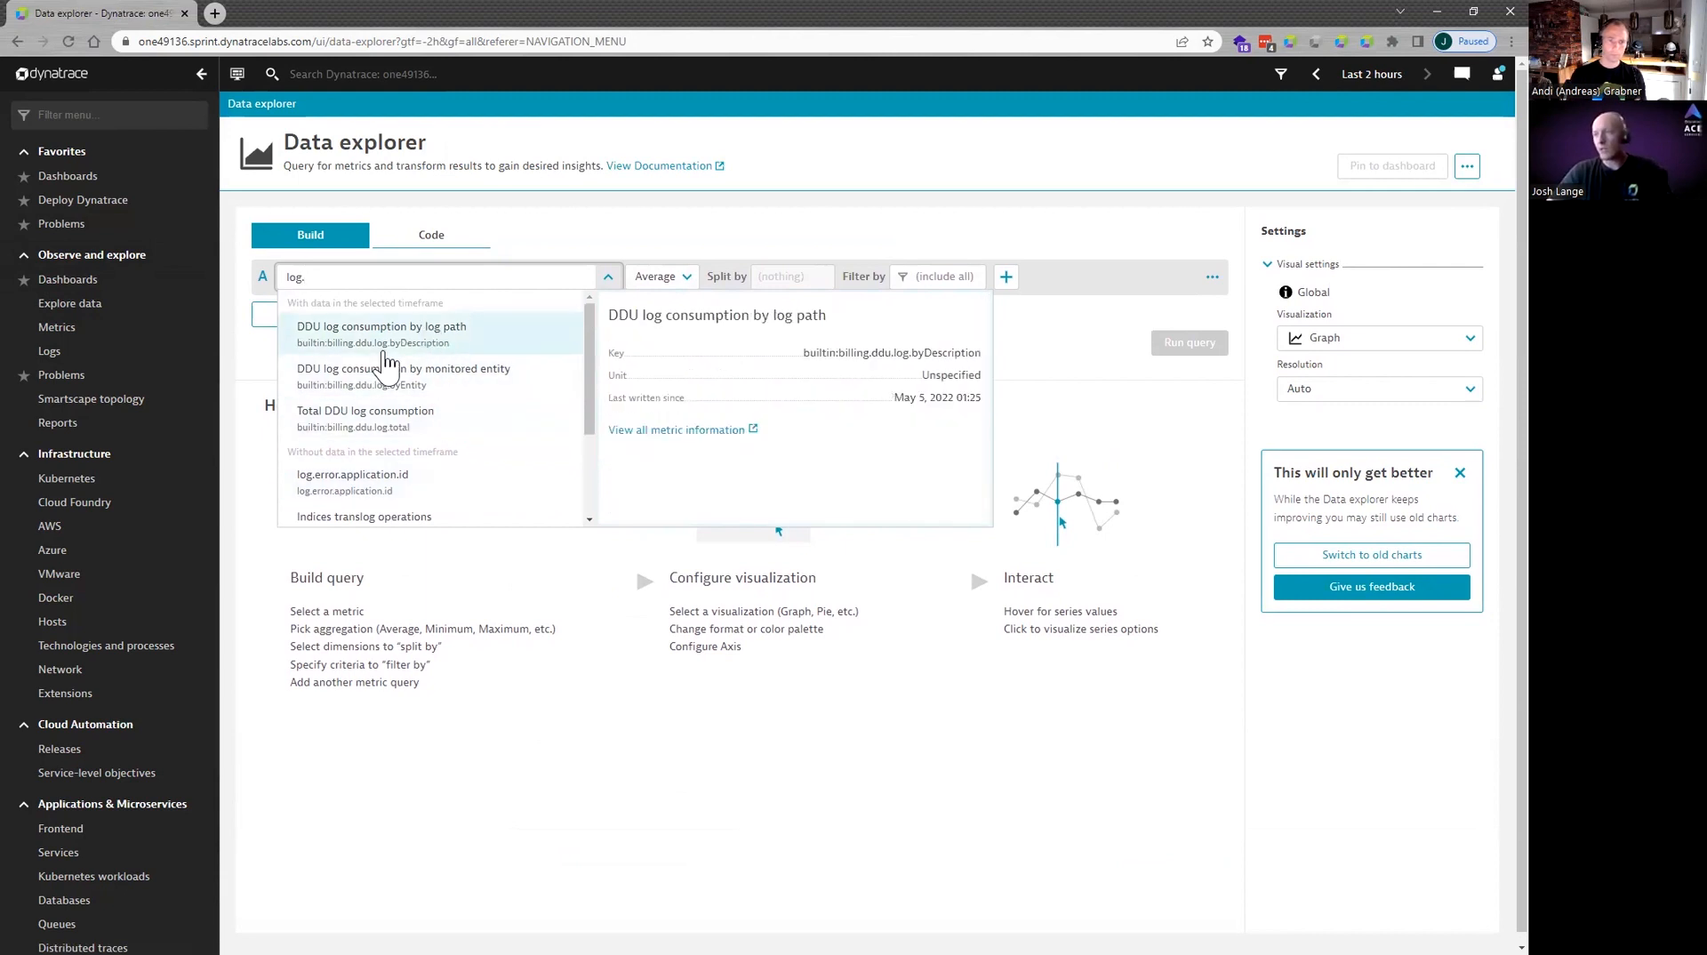
Reload the Data explorer, search the metrics for "log." again and select log.error.brokenpipe.
click(67, 41)
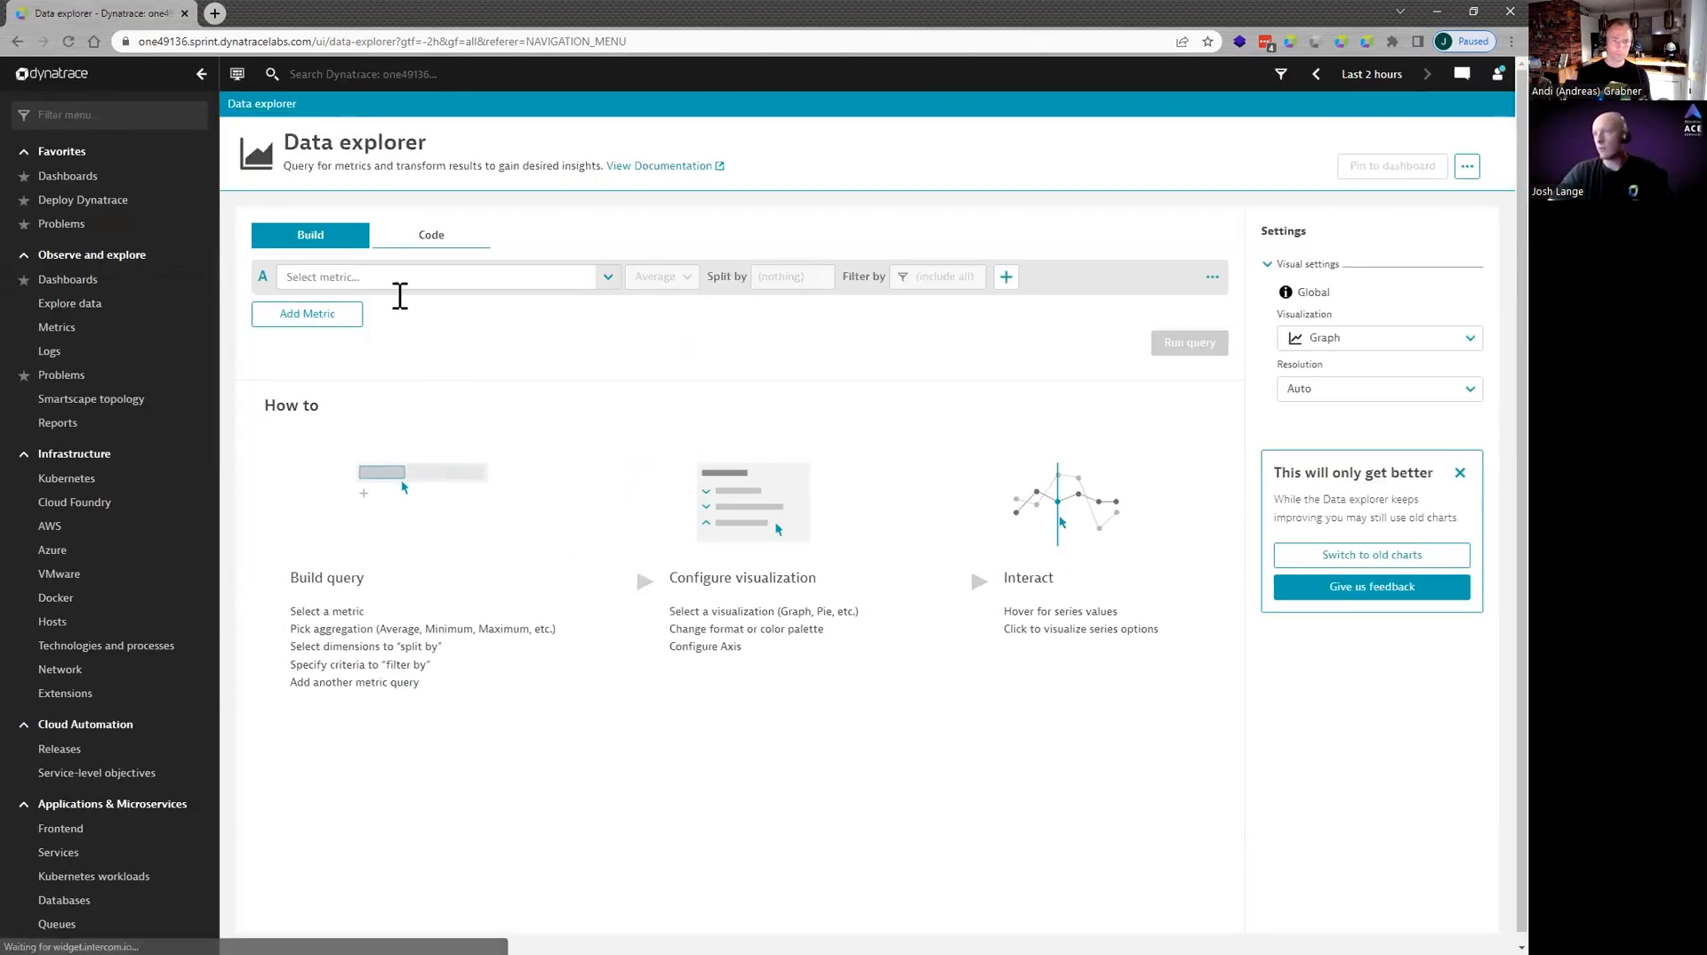
click(400, 276)
text(log)
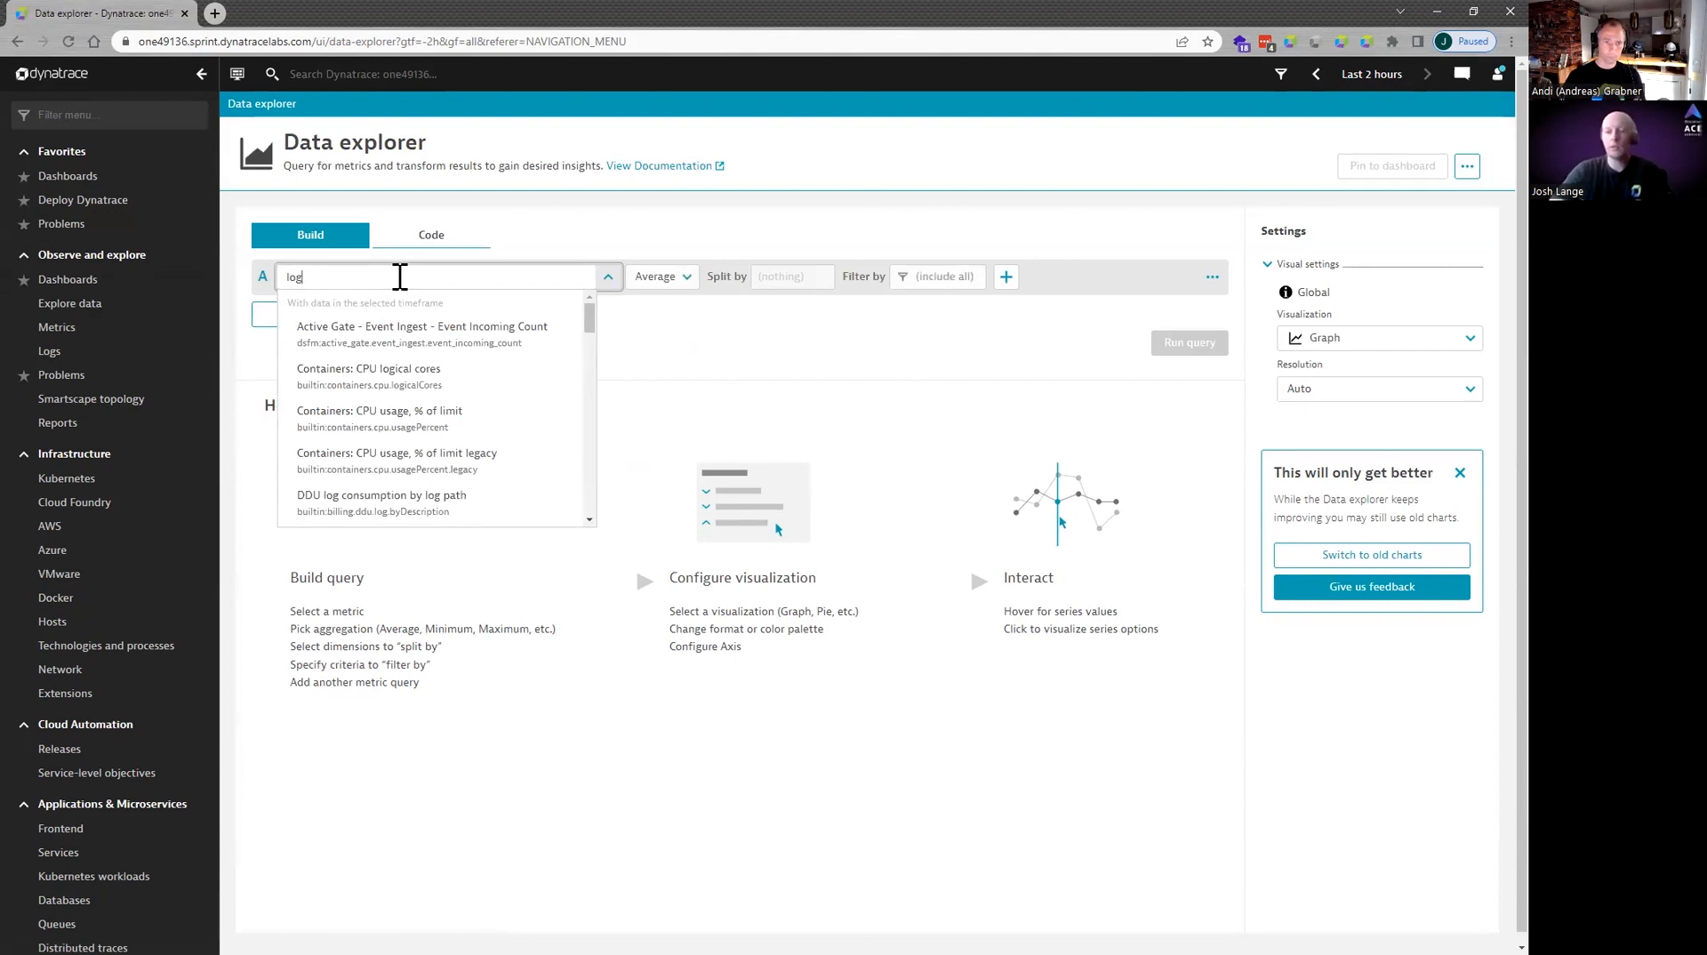
text(.)
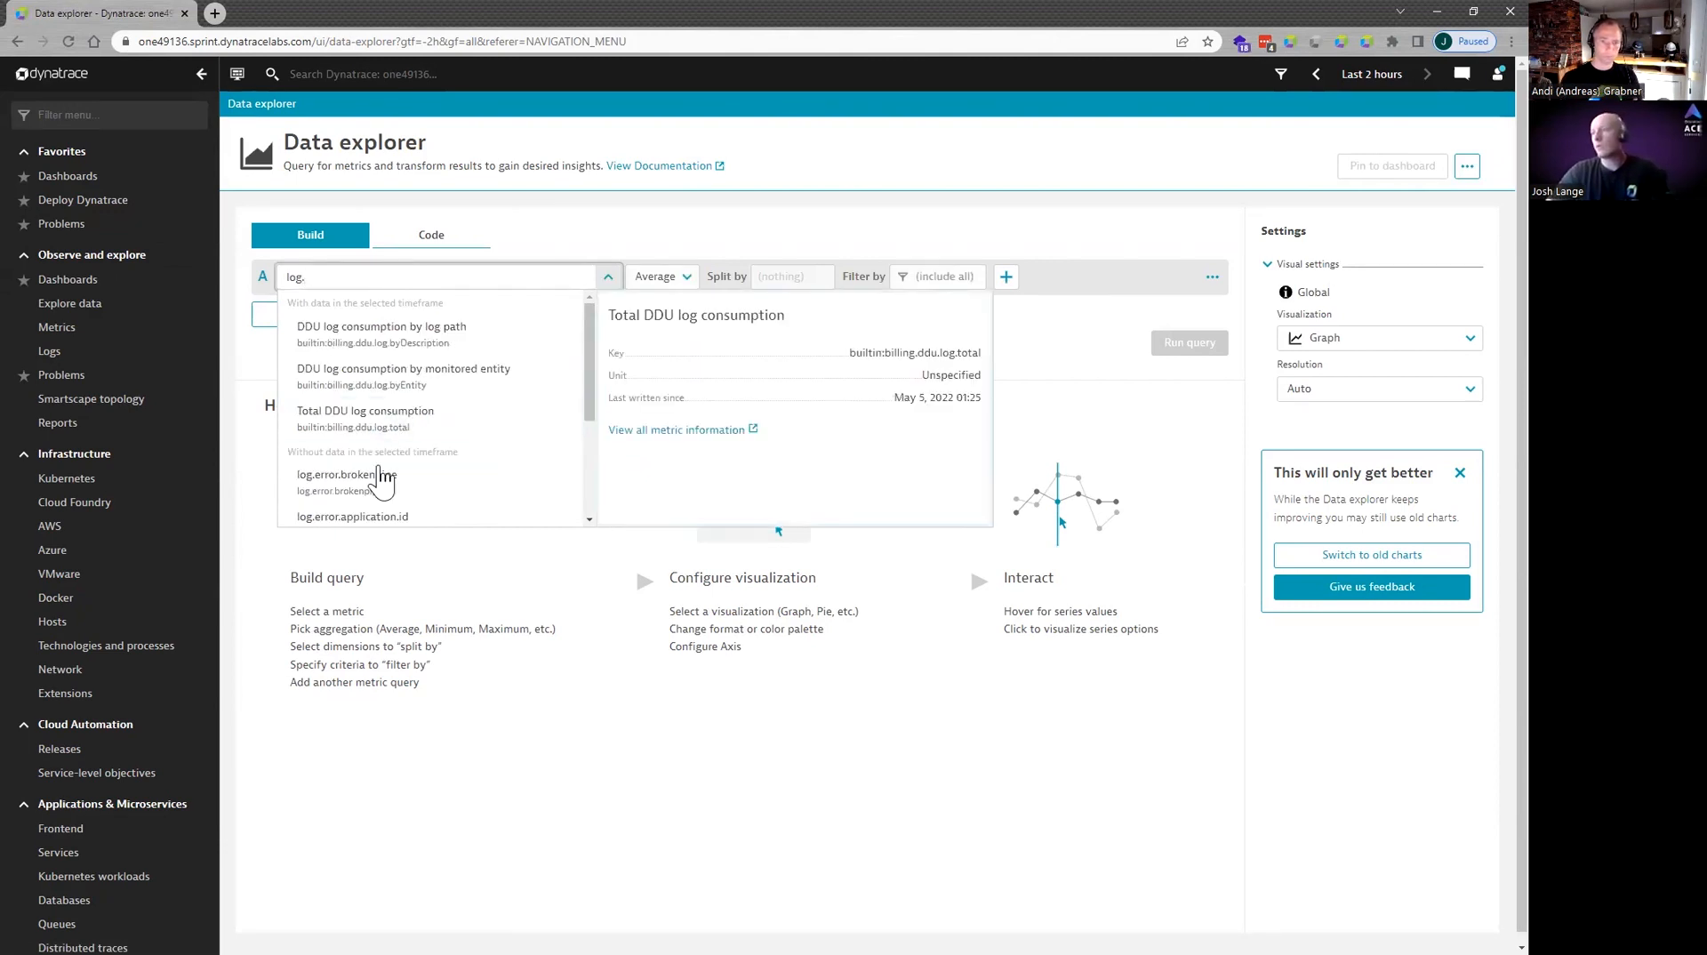
click(374, 480)
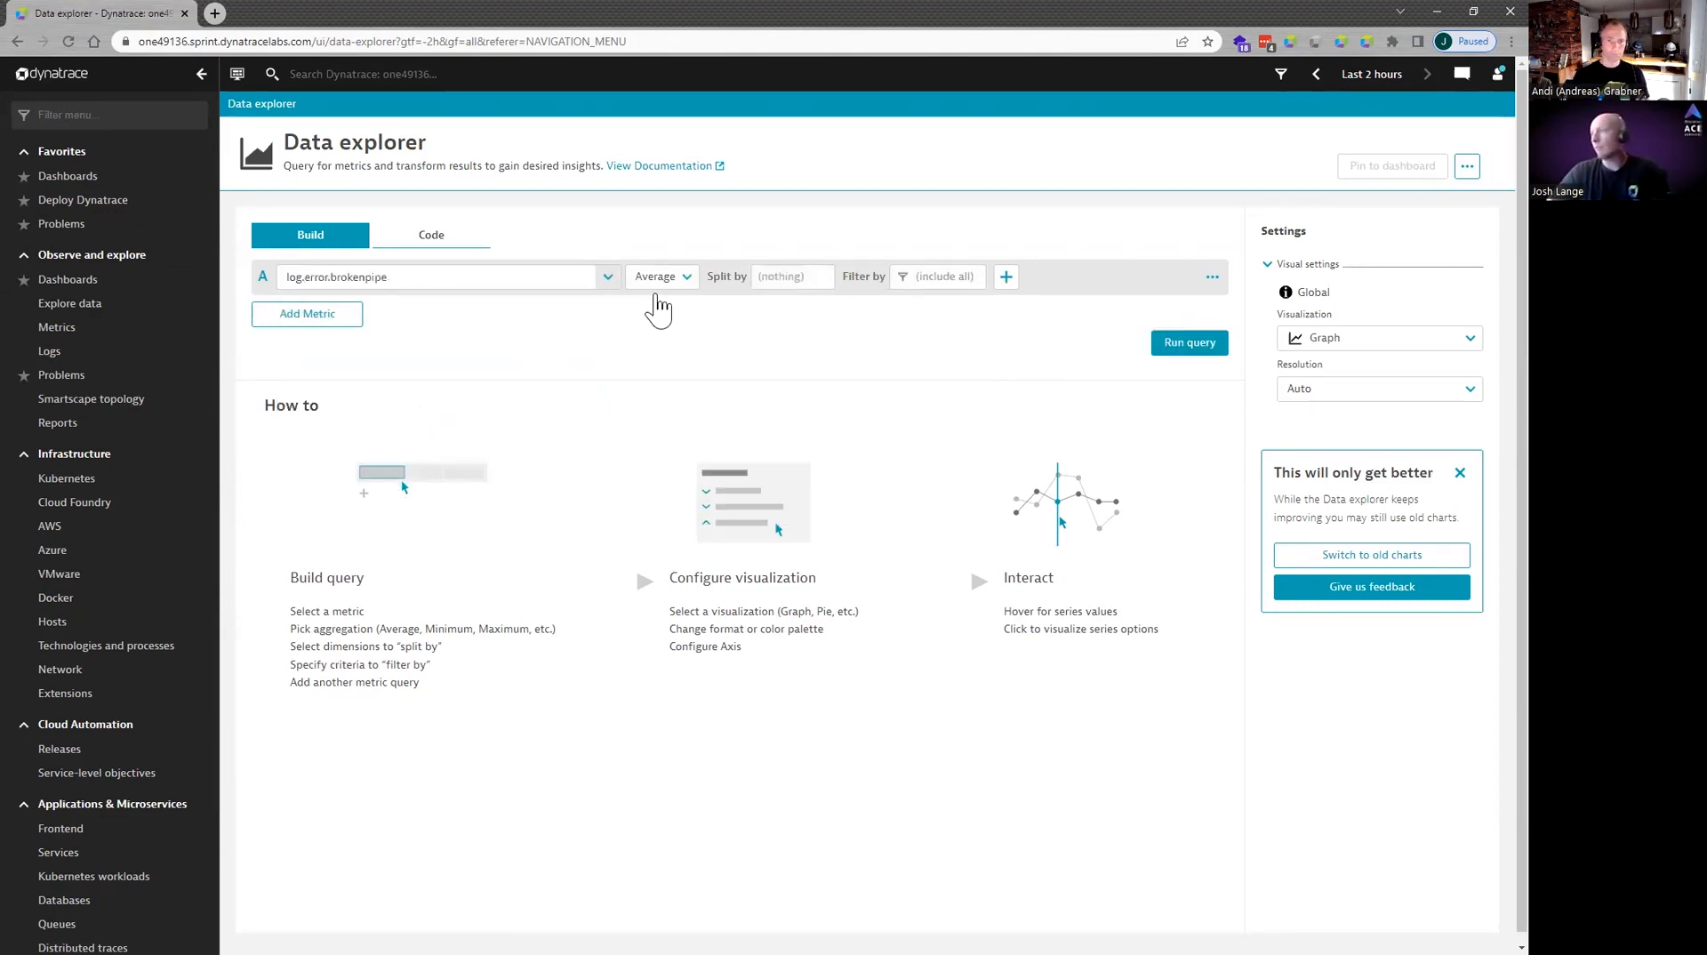
Aggregate the log.error.brokenpipe metric by Sum, split it by k8s.deployment.name and run the query.
click(668, 279)
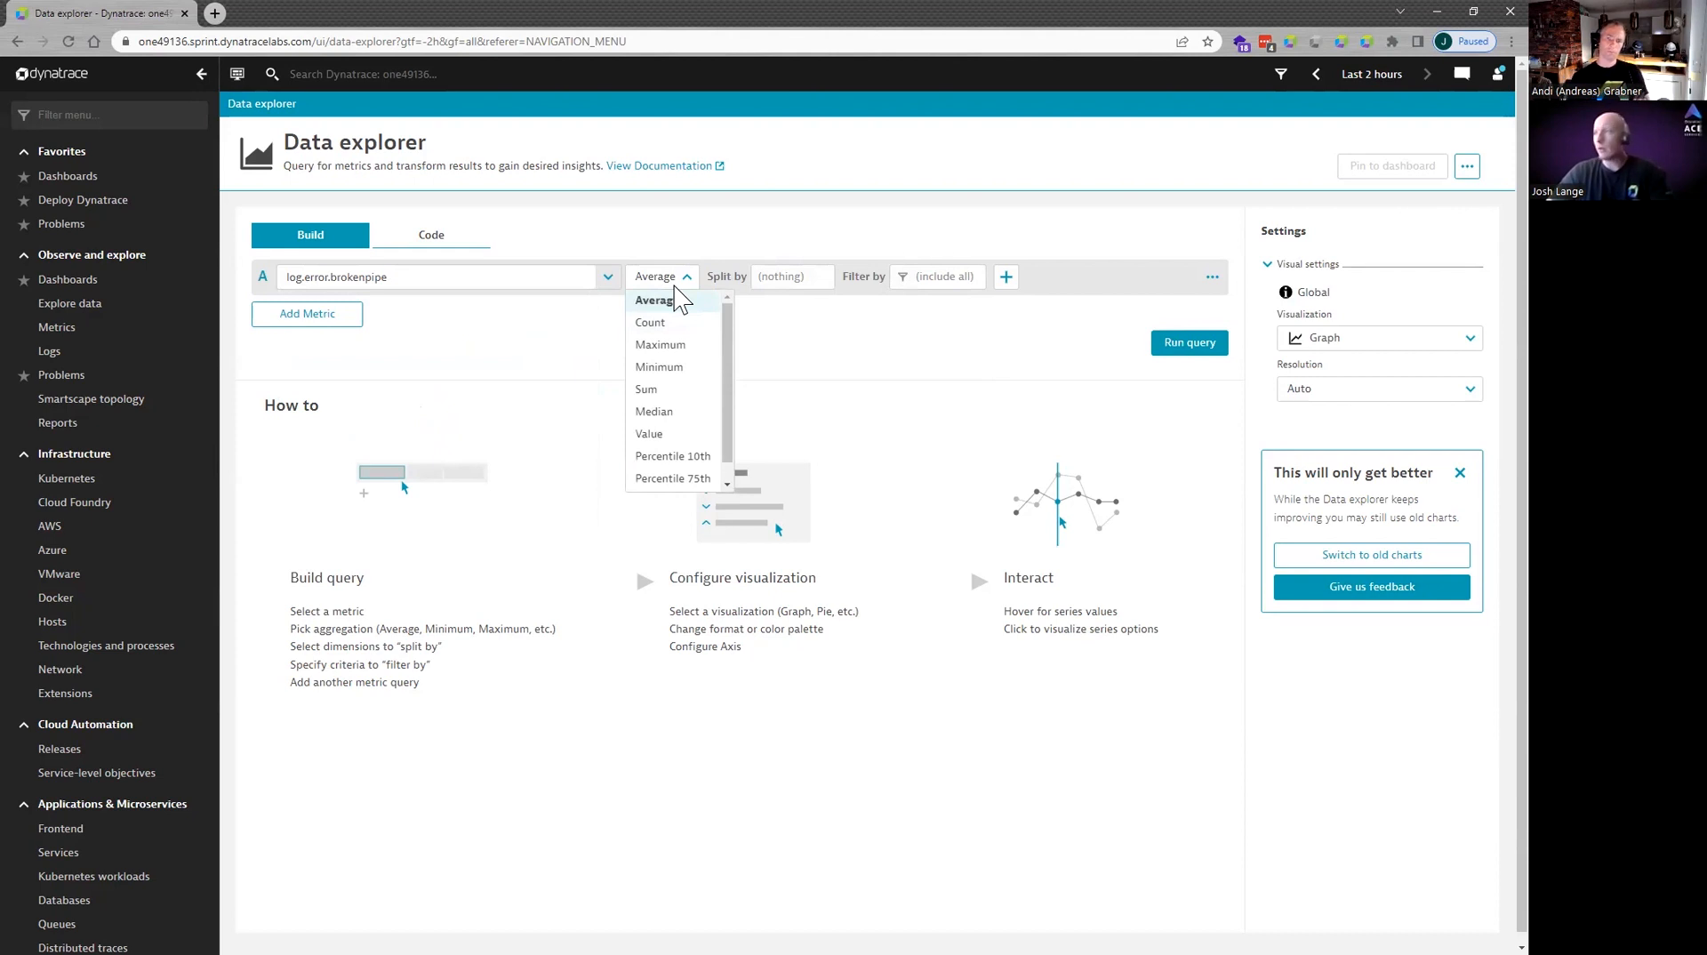
click(647, 390)
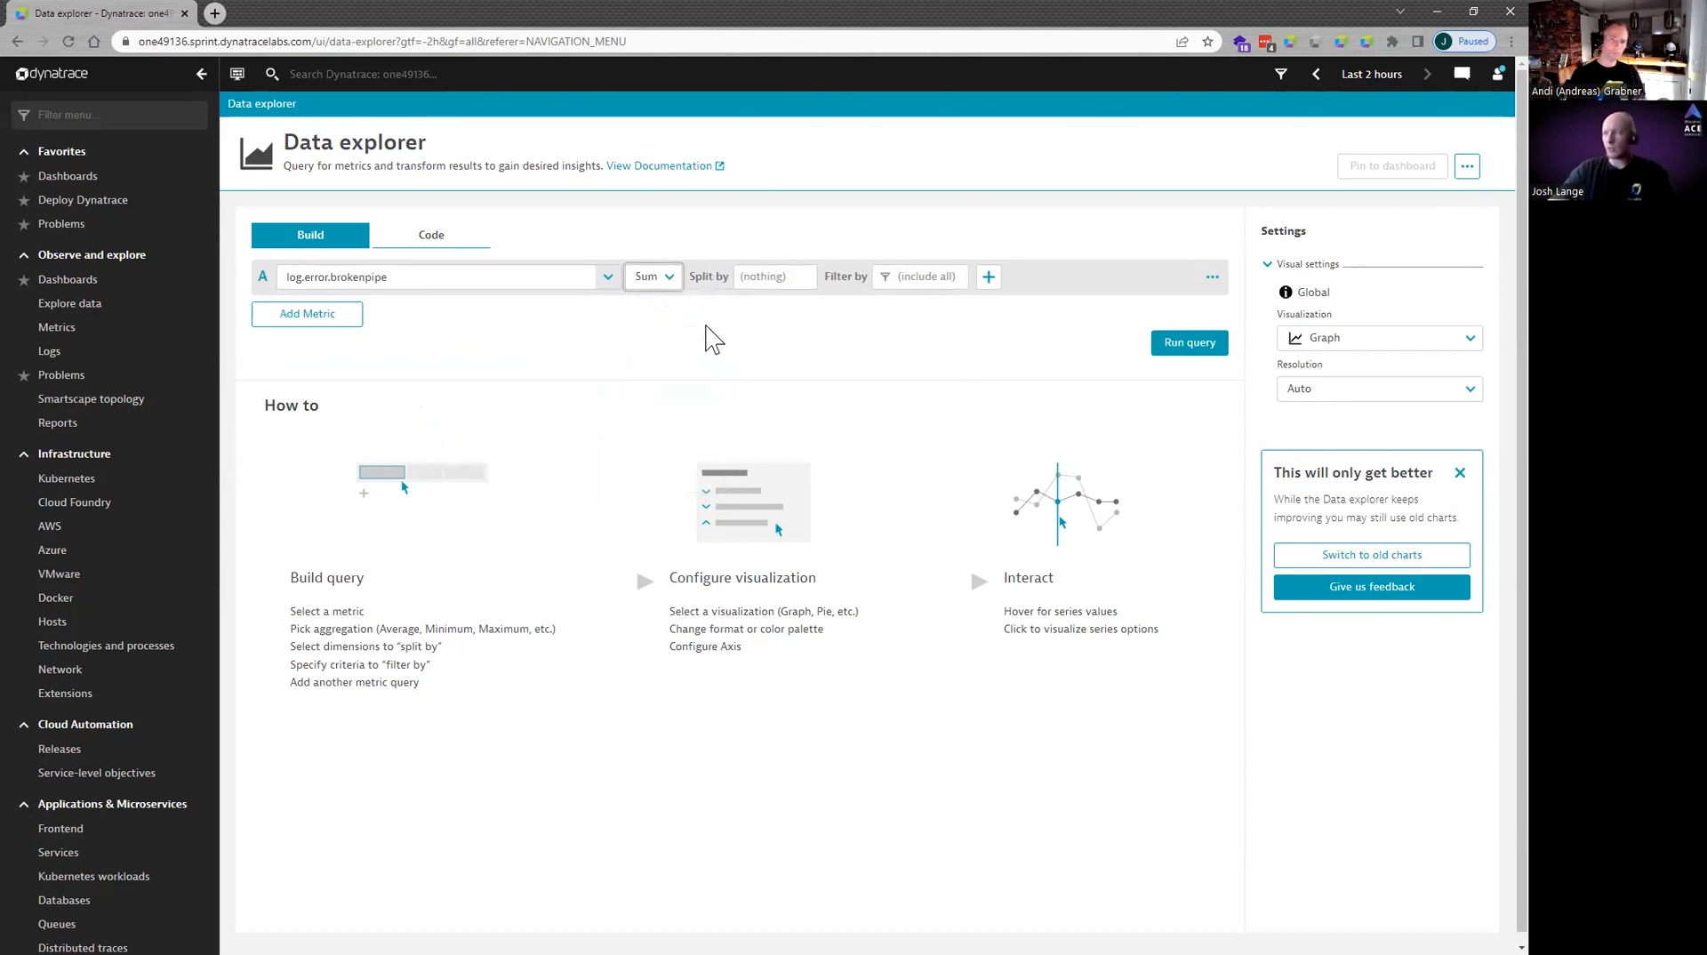
click(770, 276)
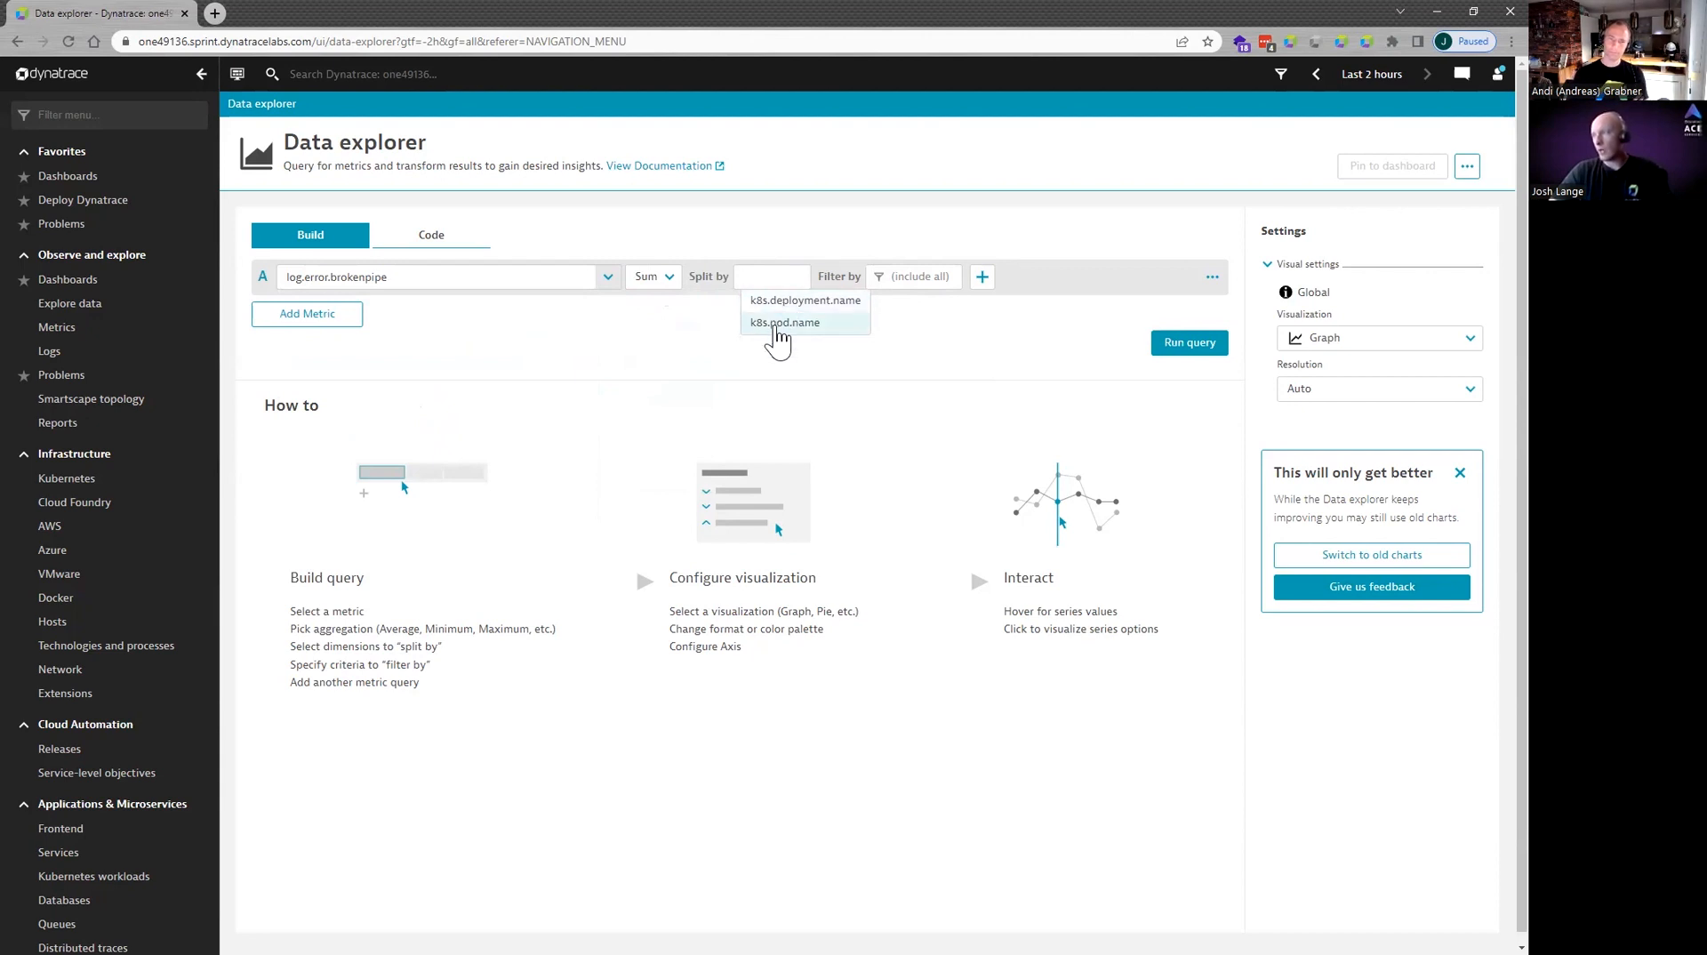
click(780, 302)
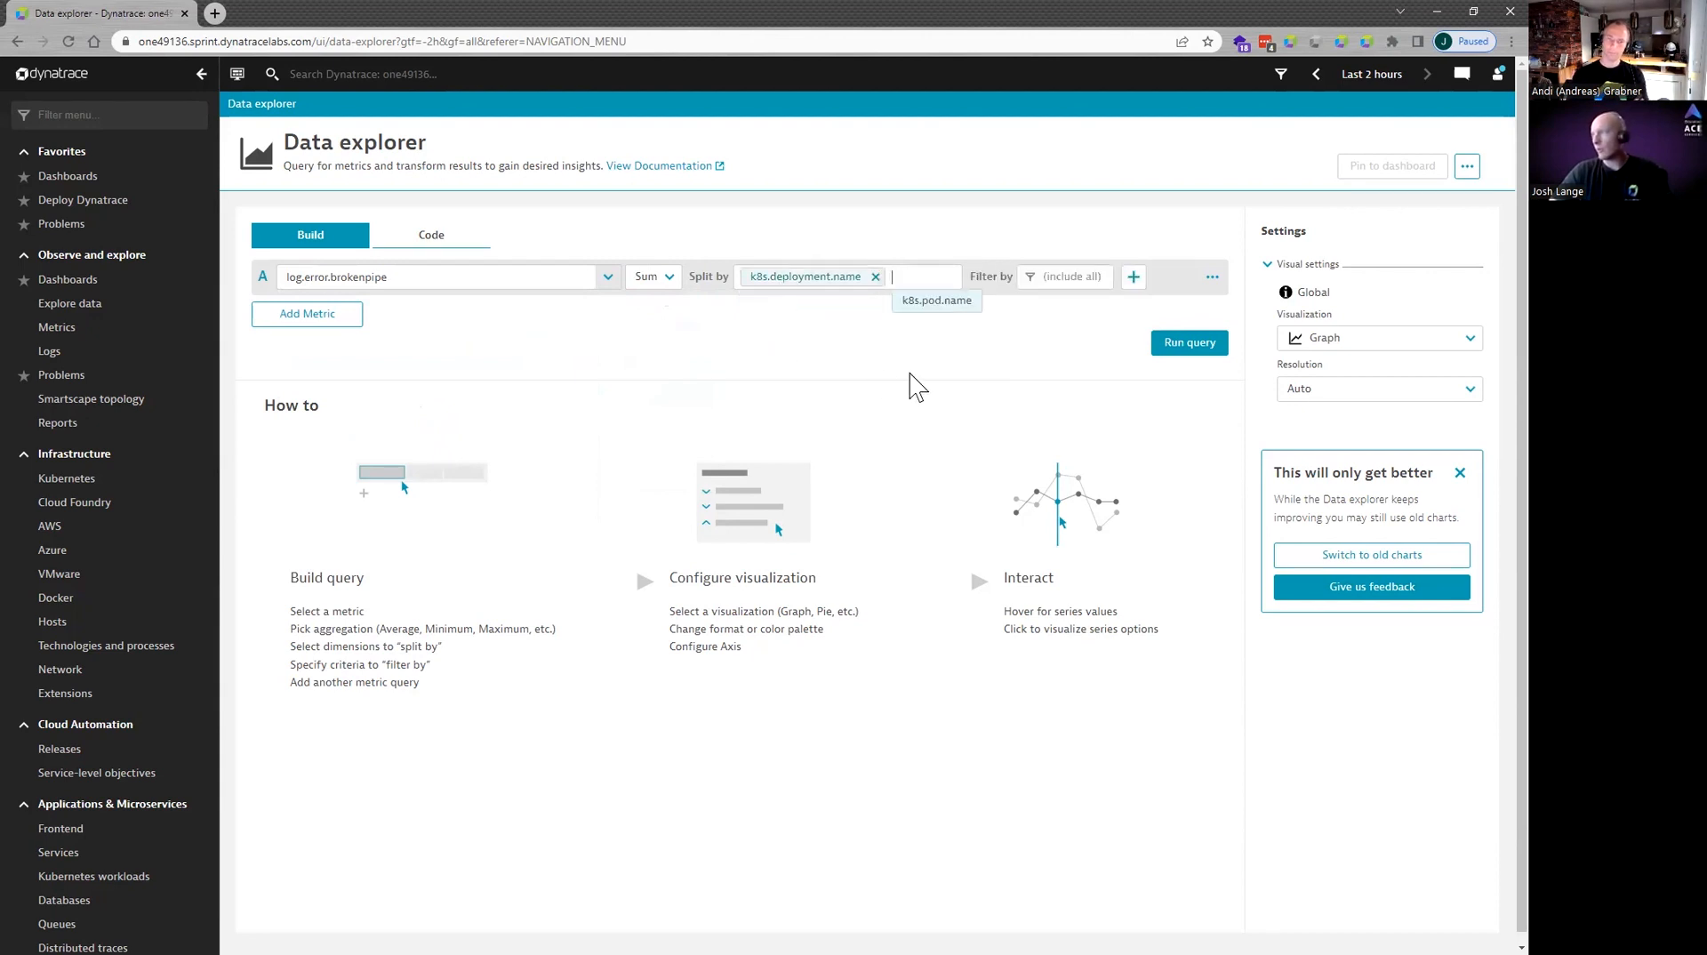
click(1214, 345)
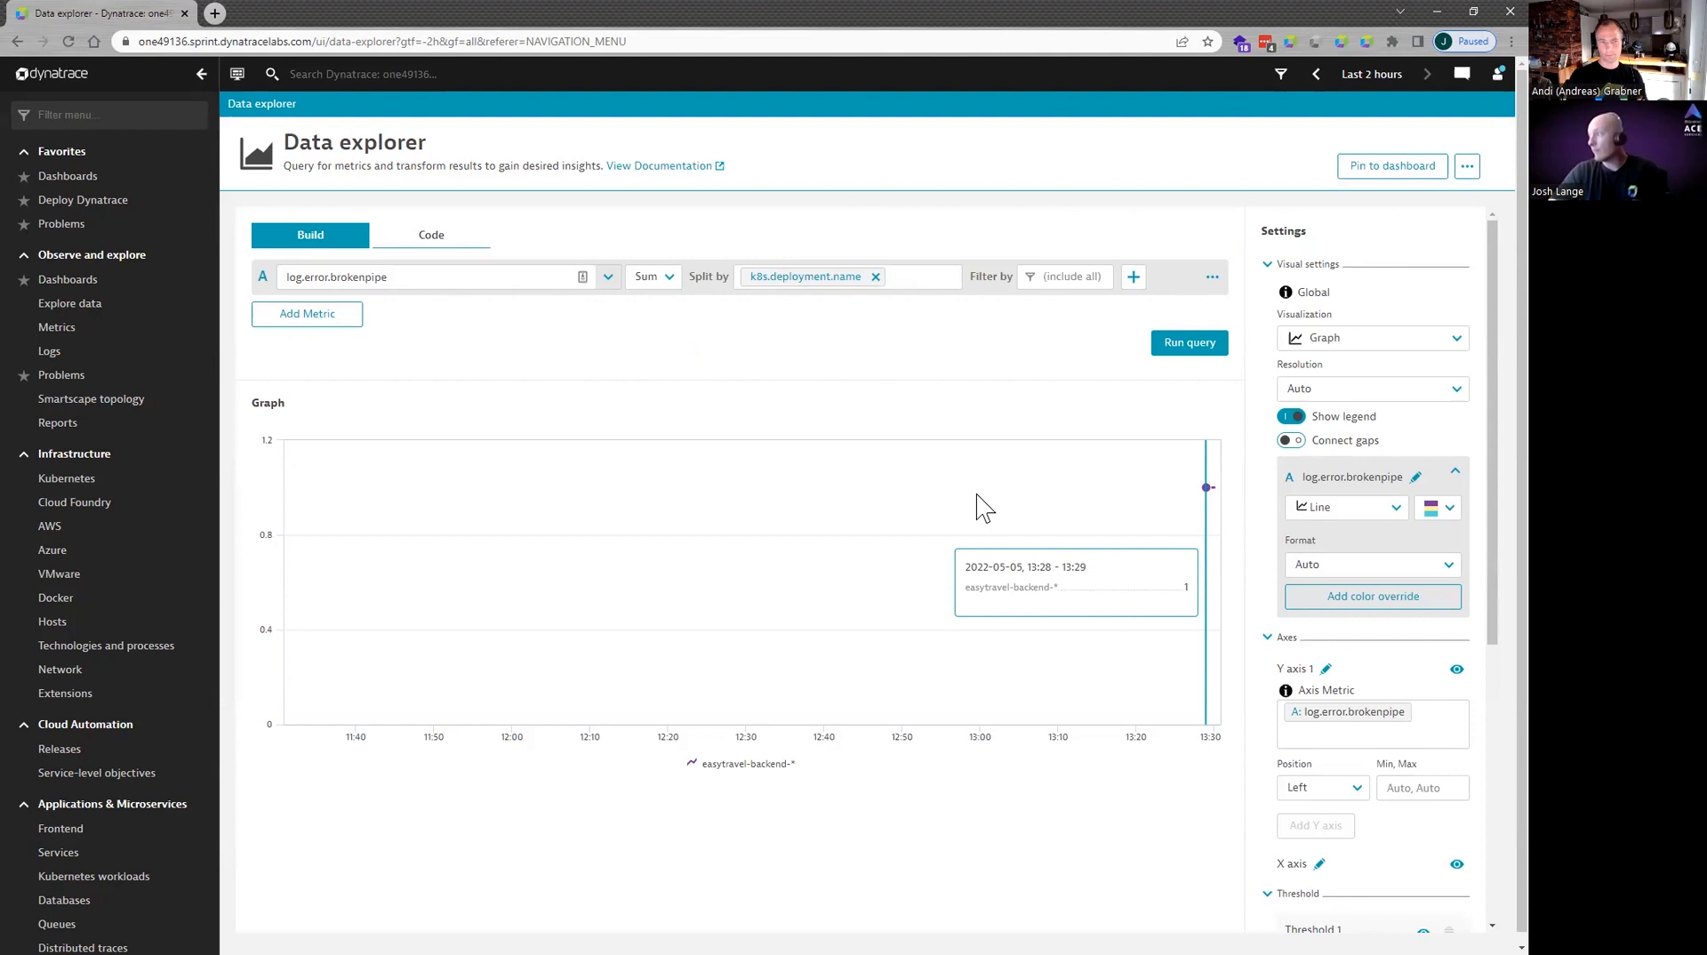
Visualize the query as a Single value and pin it to New dashboard (May 05, 2022 13:21:37) with the tile title "Broken Pipe Exception Sum".
click(1383, 345)
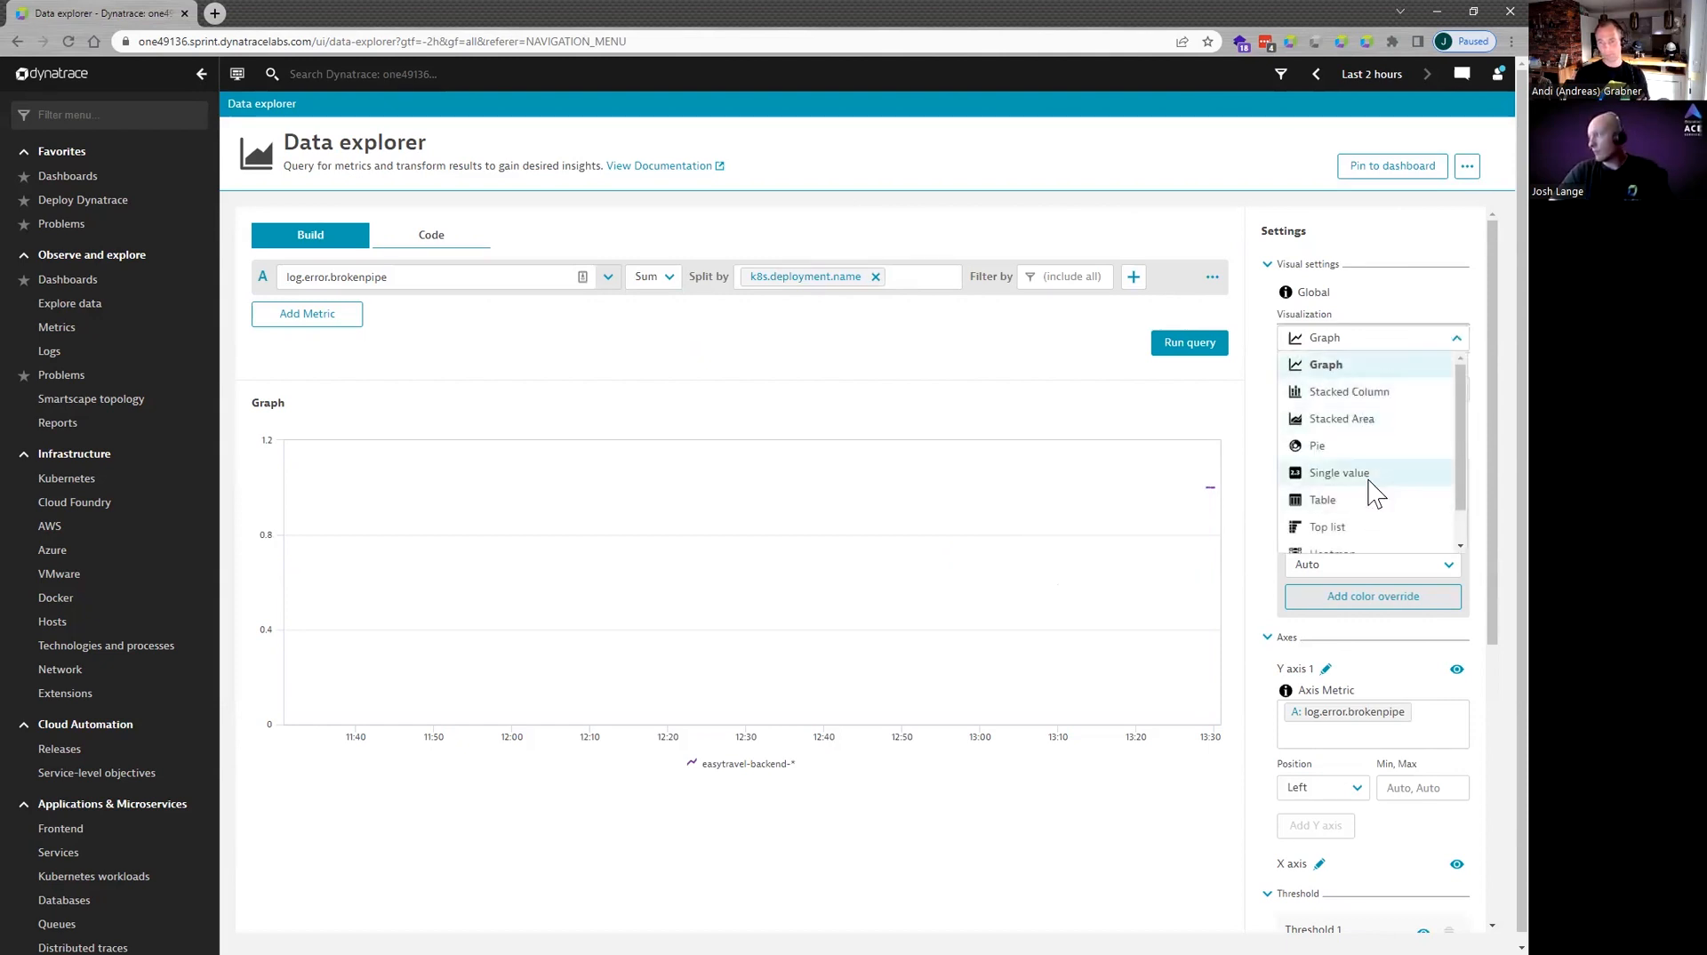
click(1369, 481)
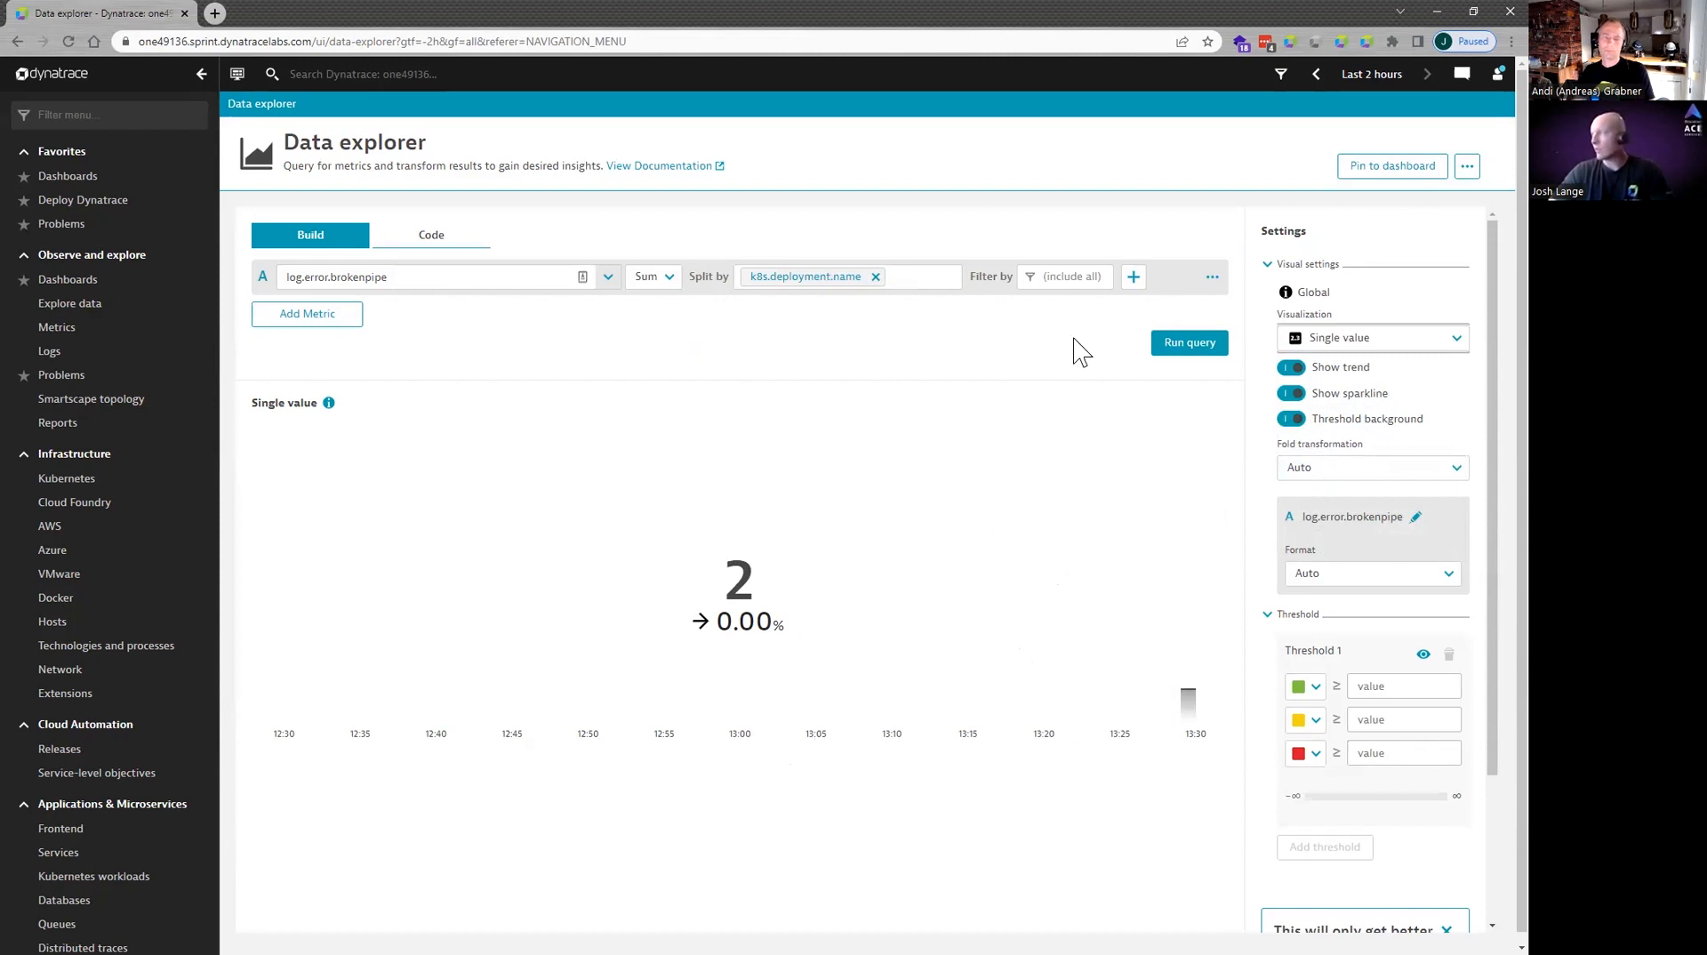
click(1388, 182)
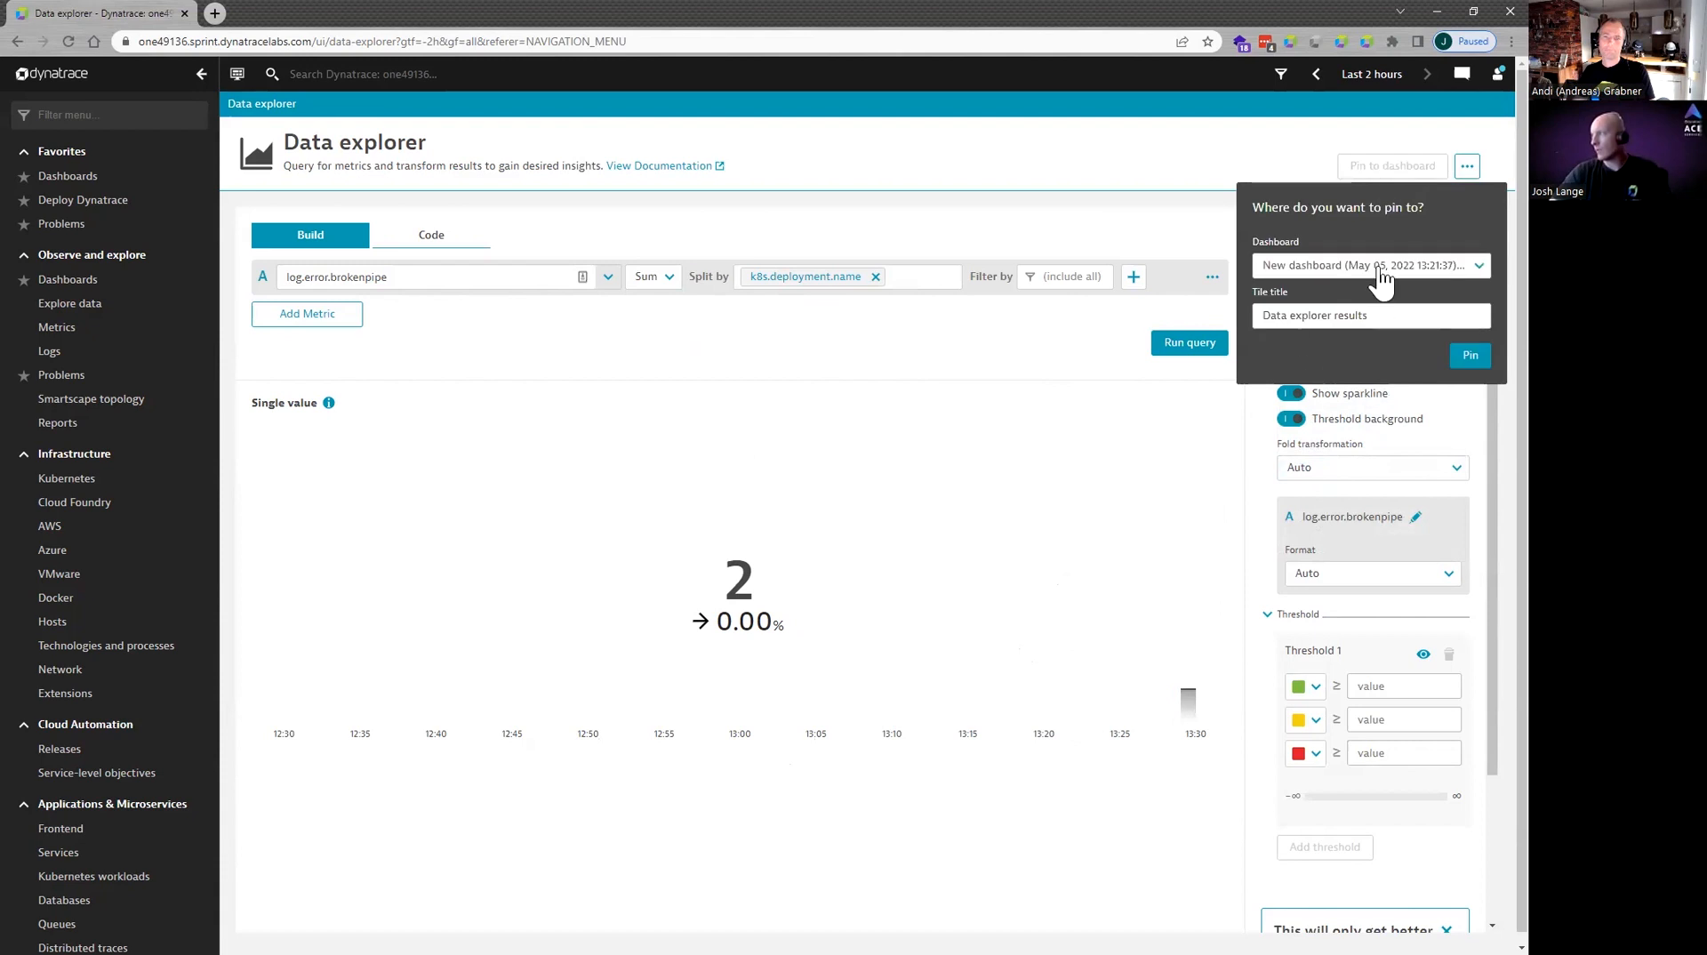
triple_click(1385, 314)
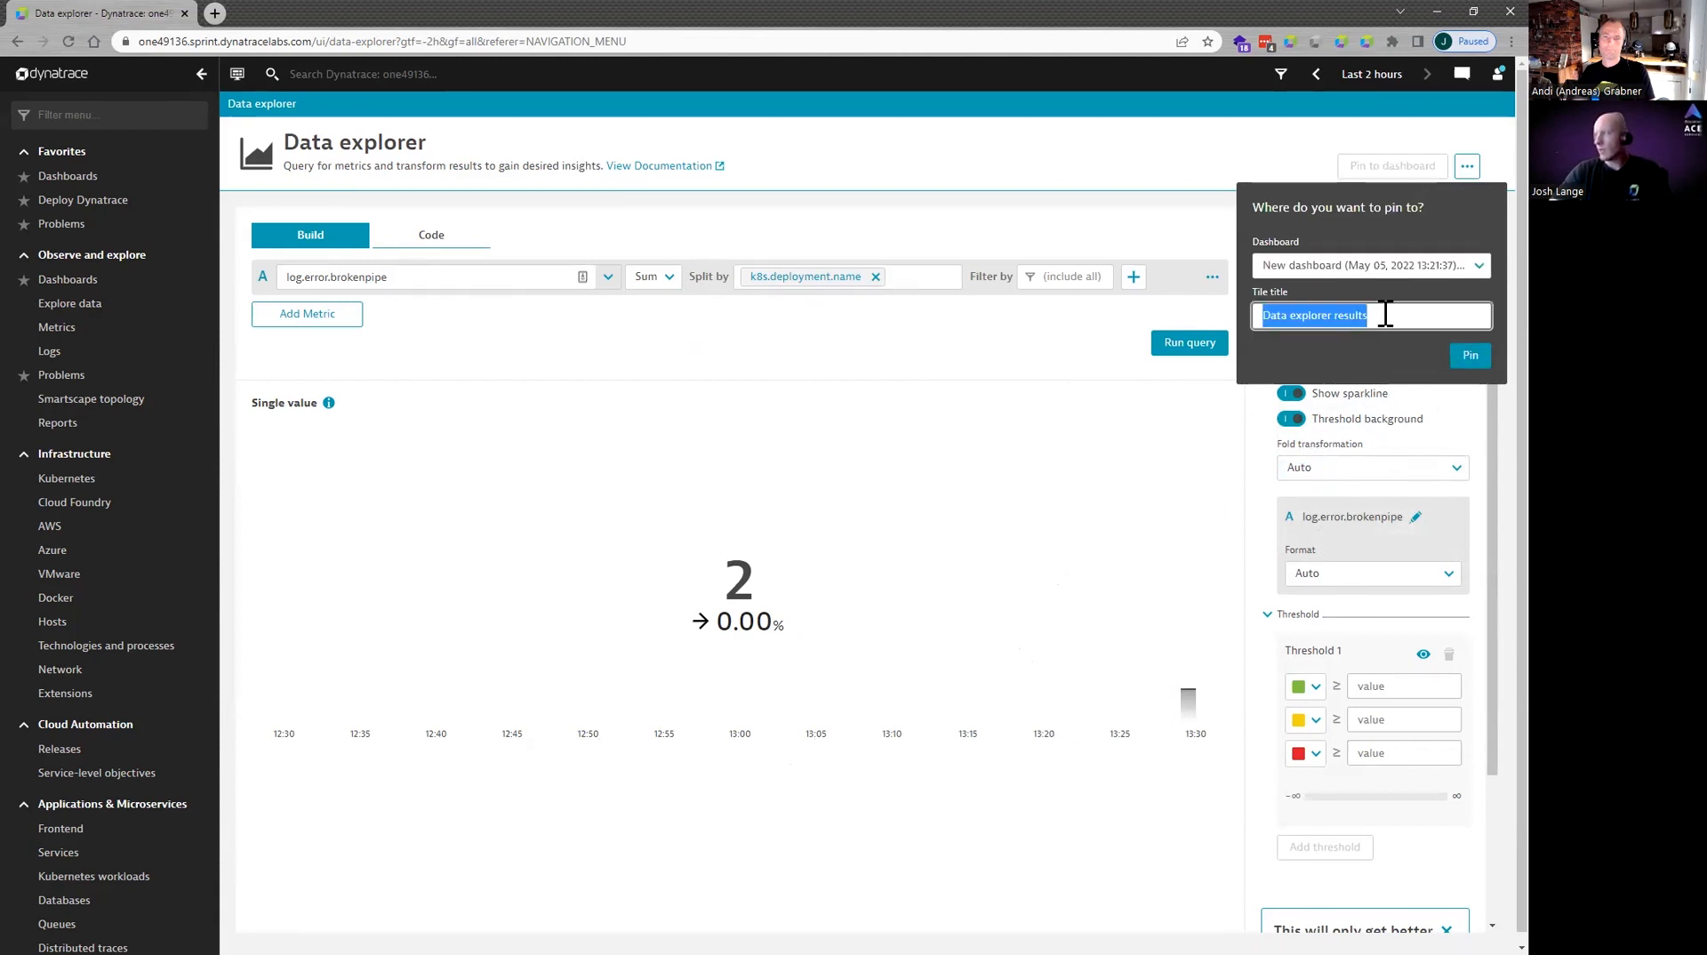
text(Broken Pipe Expception )
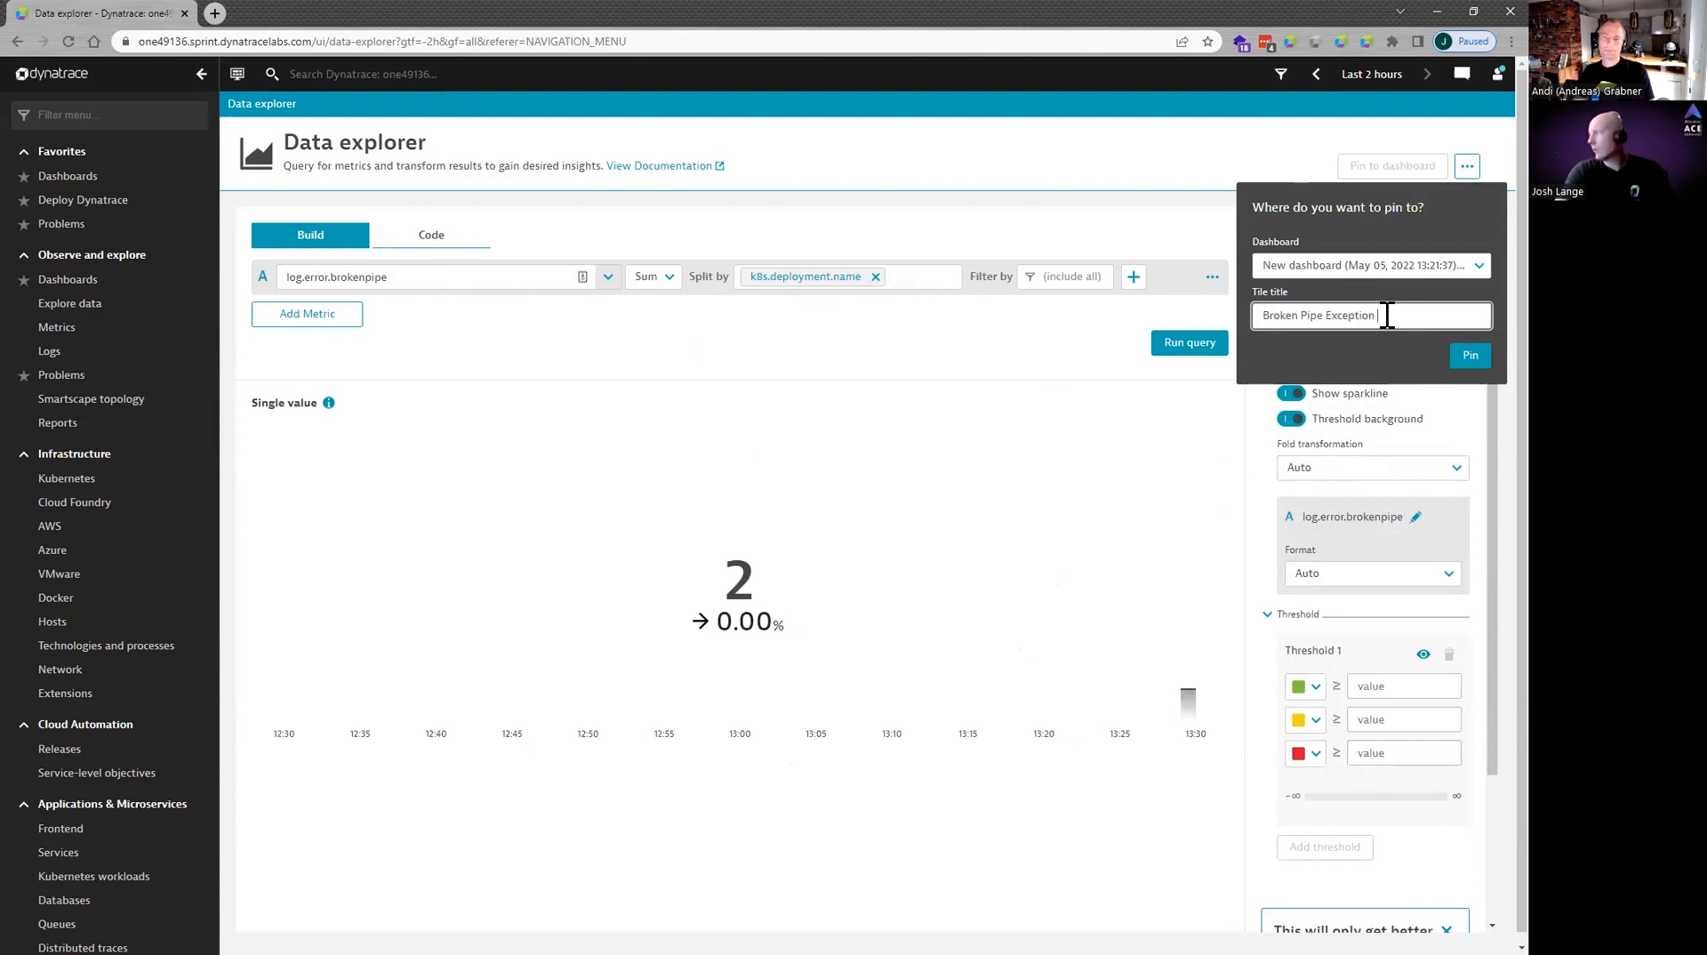
text(Sum)
click(1468, 364)
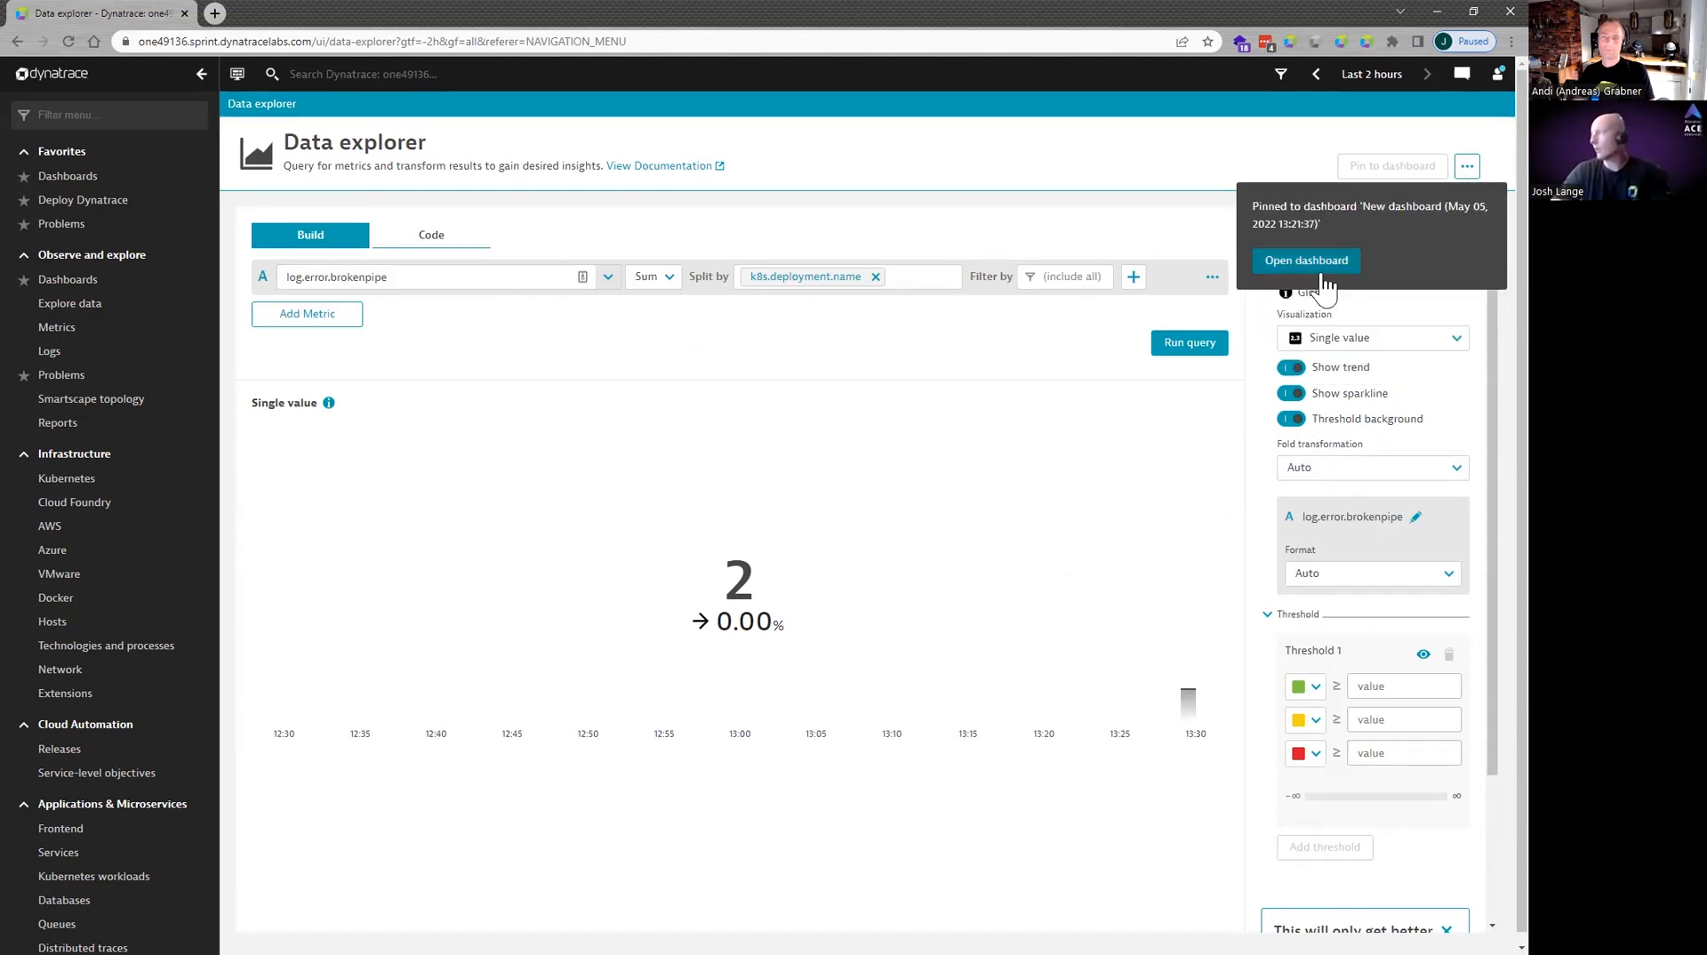
Open the dashboard and place the Broken Pipe Exception Sum tile directly below the EasyTravel Errors Node01 table, left-aligned, making it wider and shorter.
click(1323, 274)
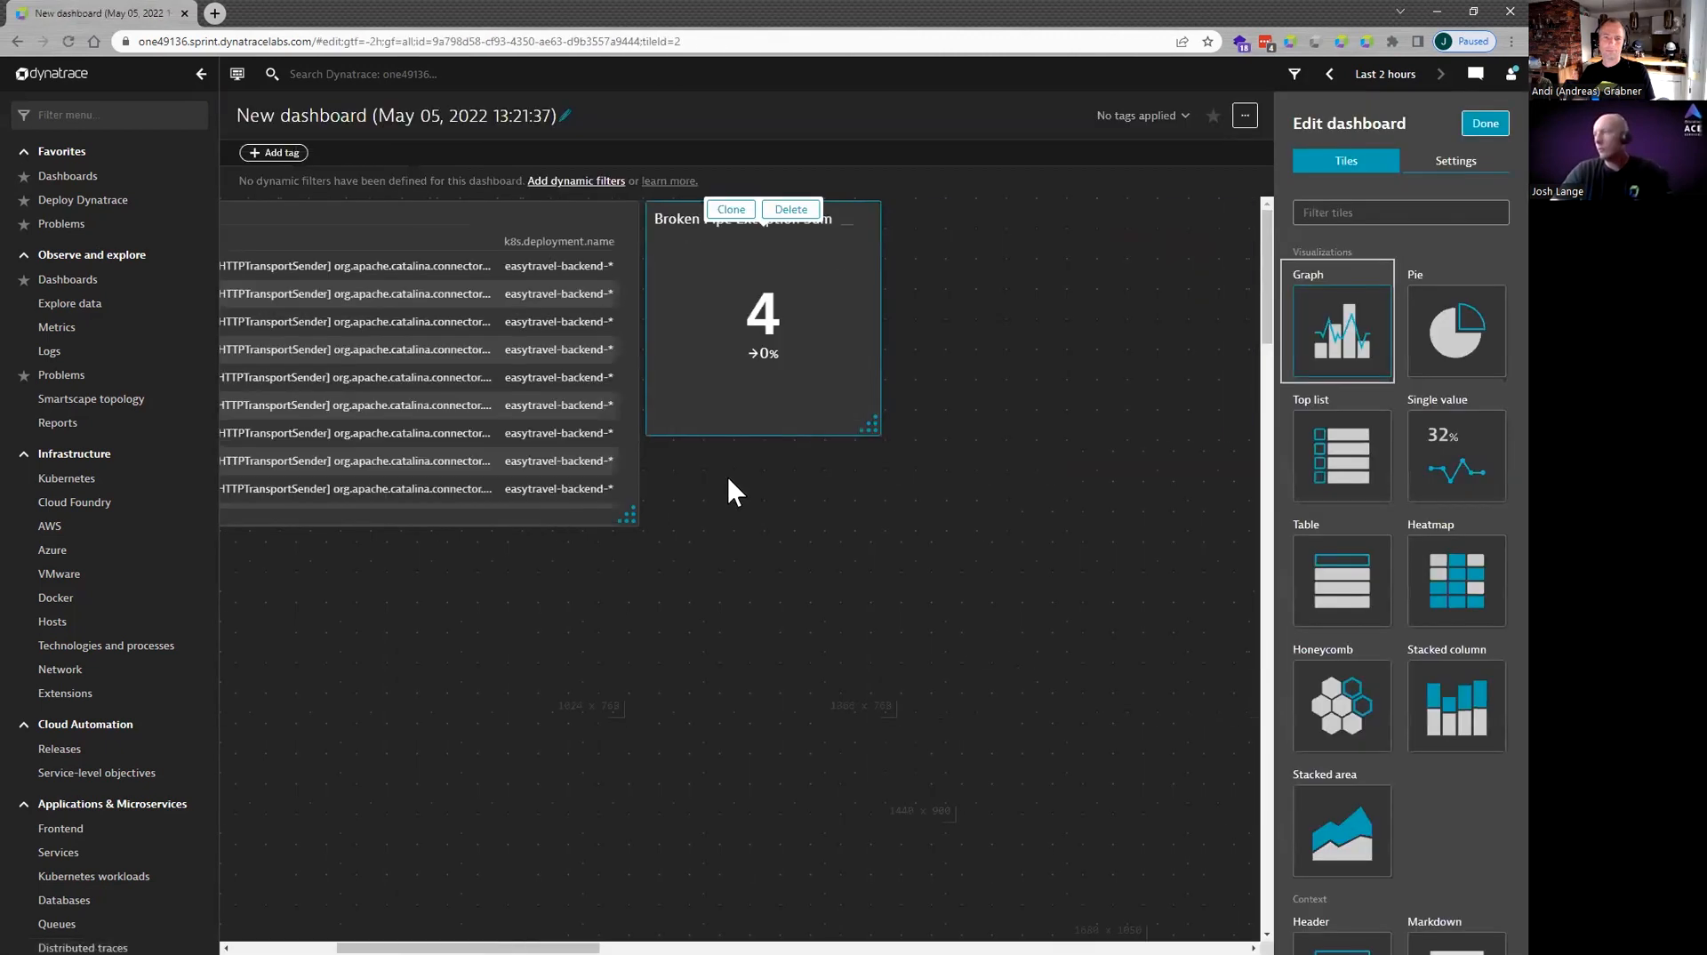
mouse_move(781, 297)
mouse_down()
mouse_move(656, 597)
mouse_move(492, 634)
mouse_up()
scroll(319, 901, left, 5)
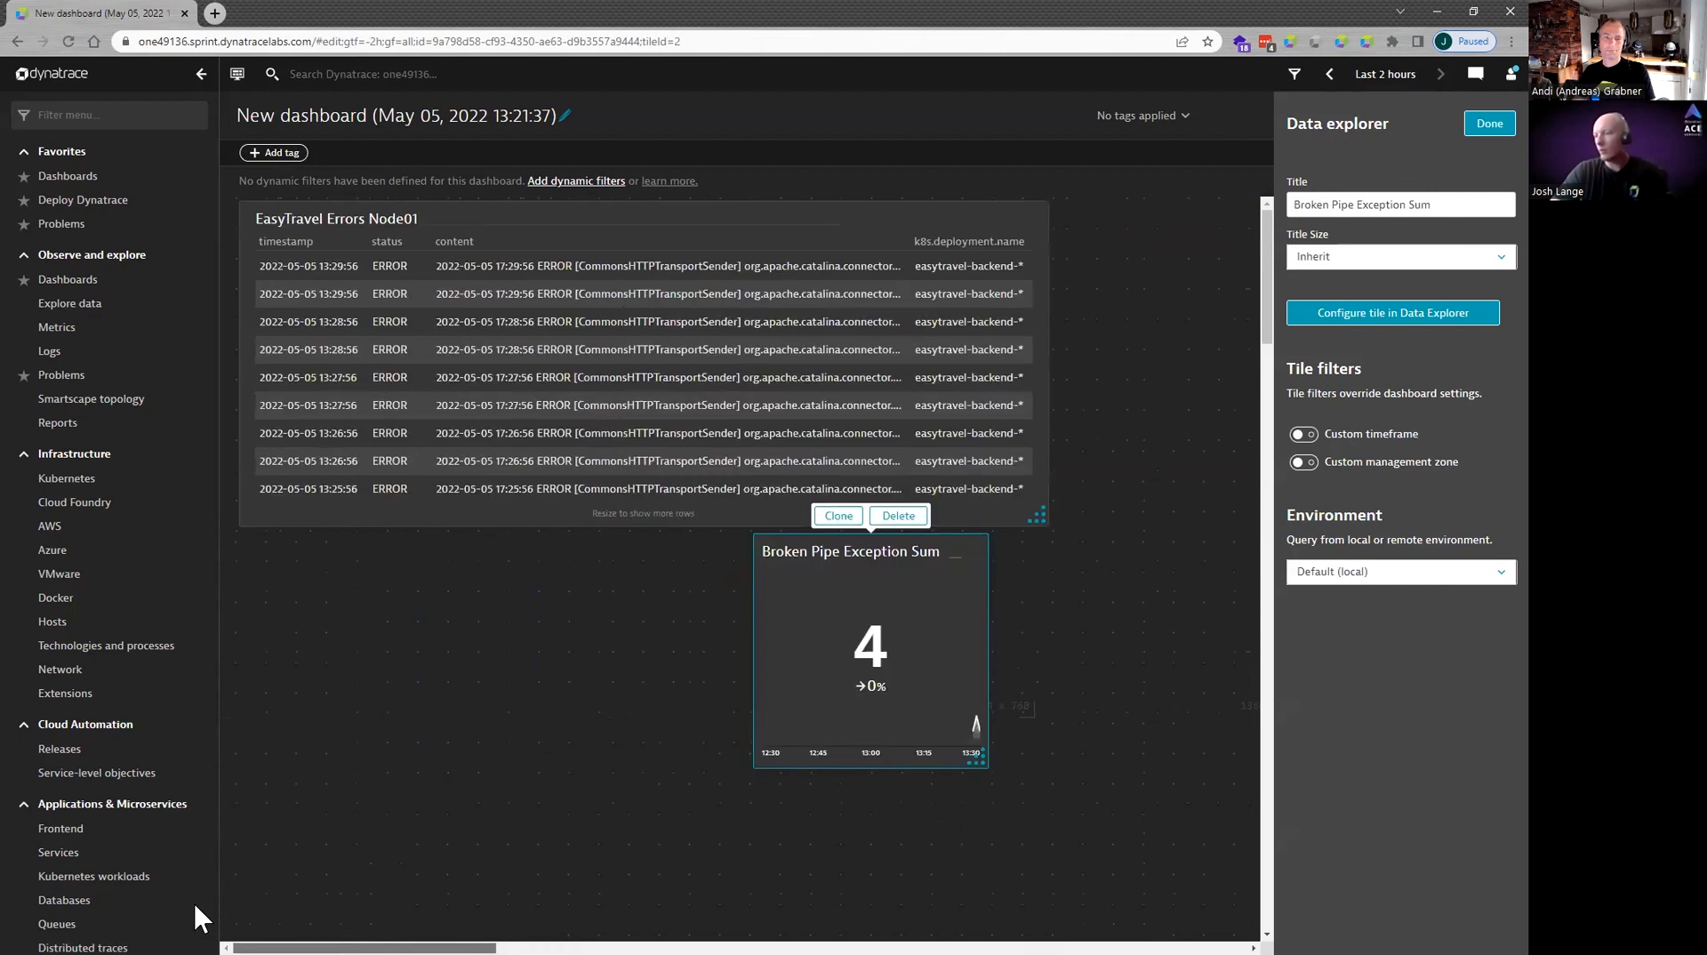
drag(903, 616, 397, 626)
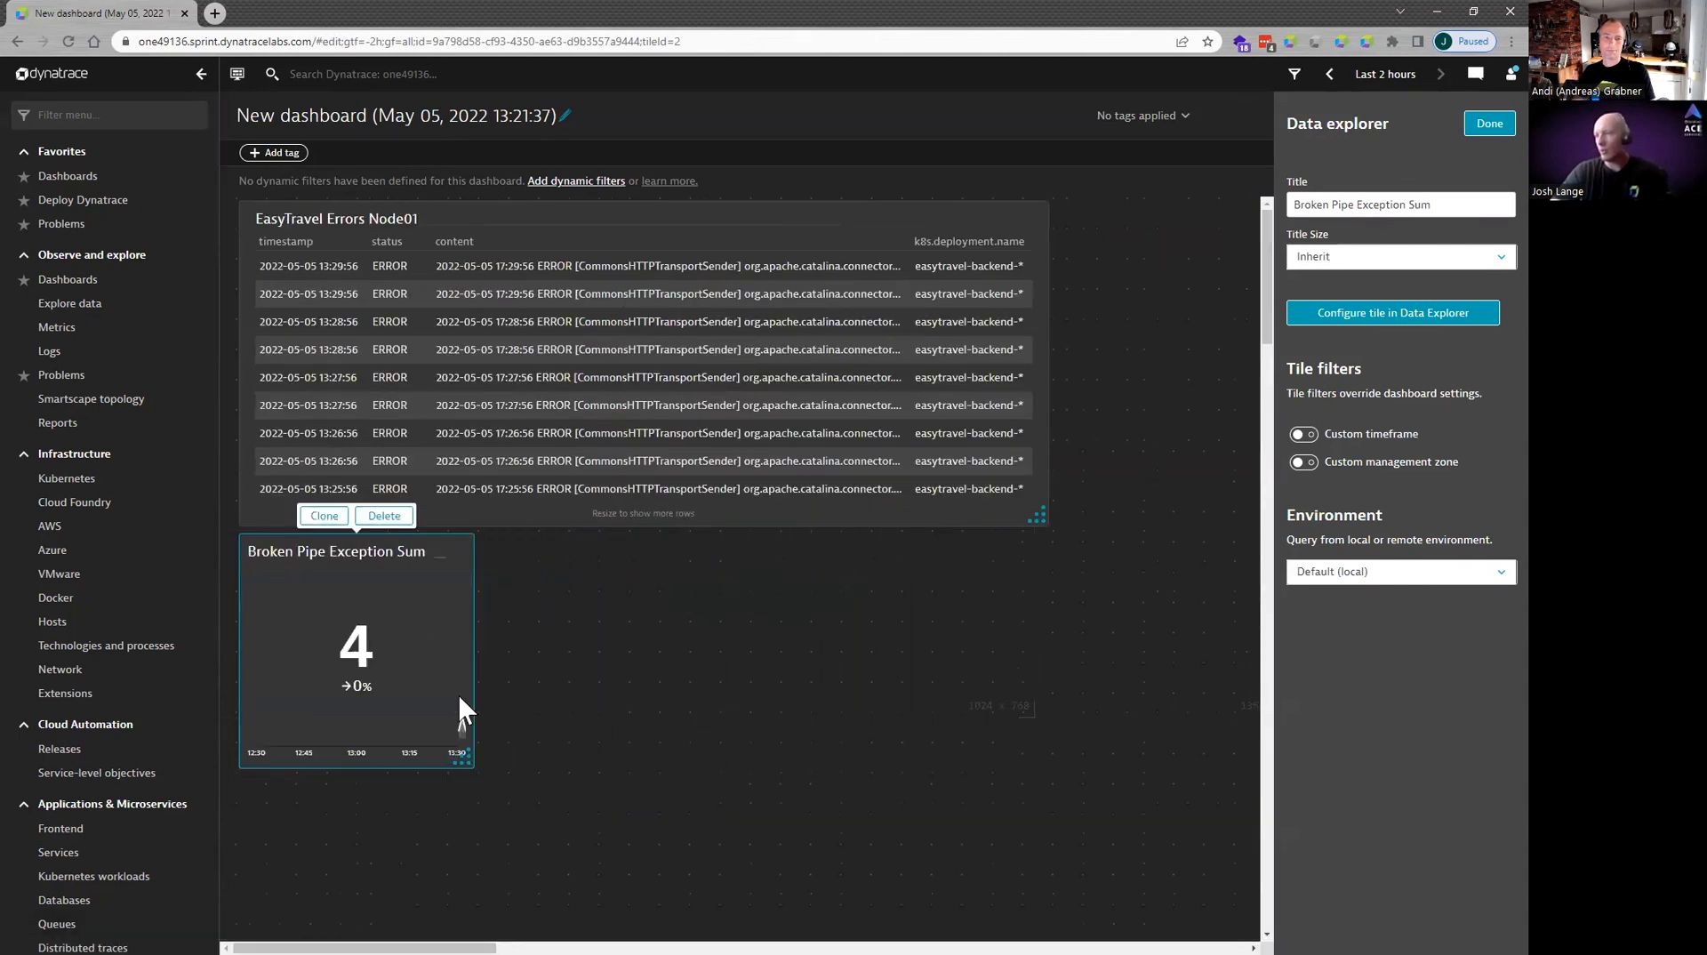
mouse_move(473, 765)
mouse_down()
mouse_move(534, 749)
mouse_move(533, 707)
mouse_up()
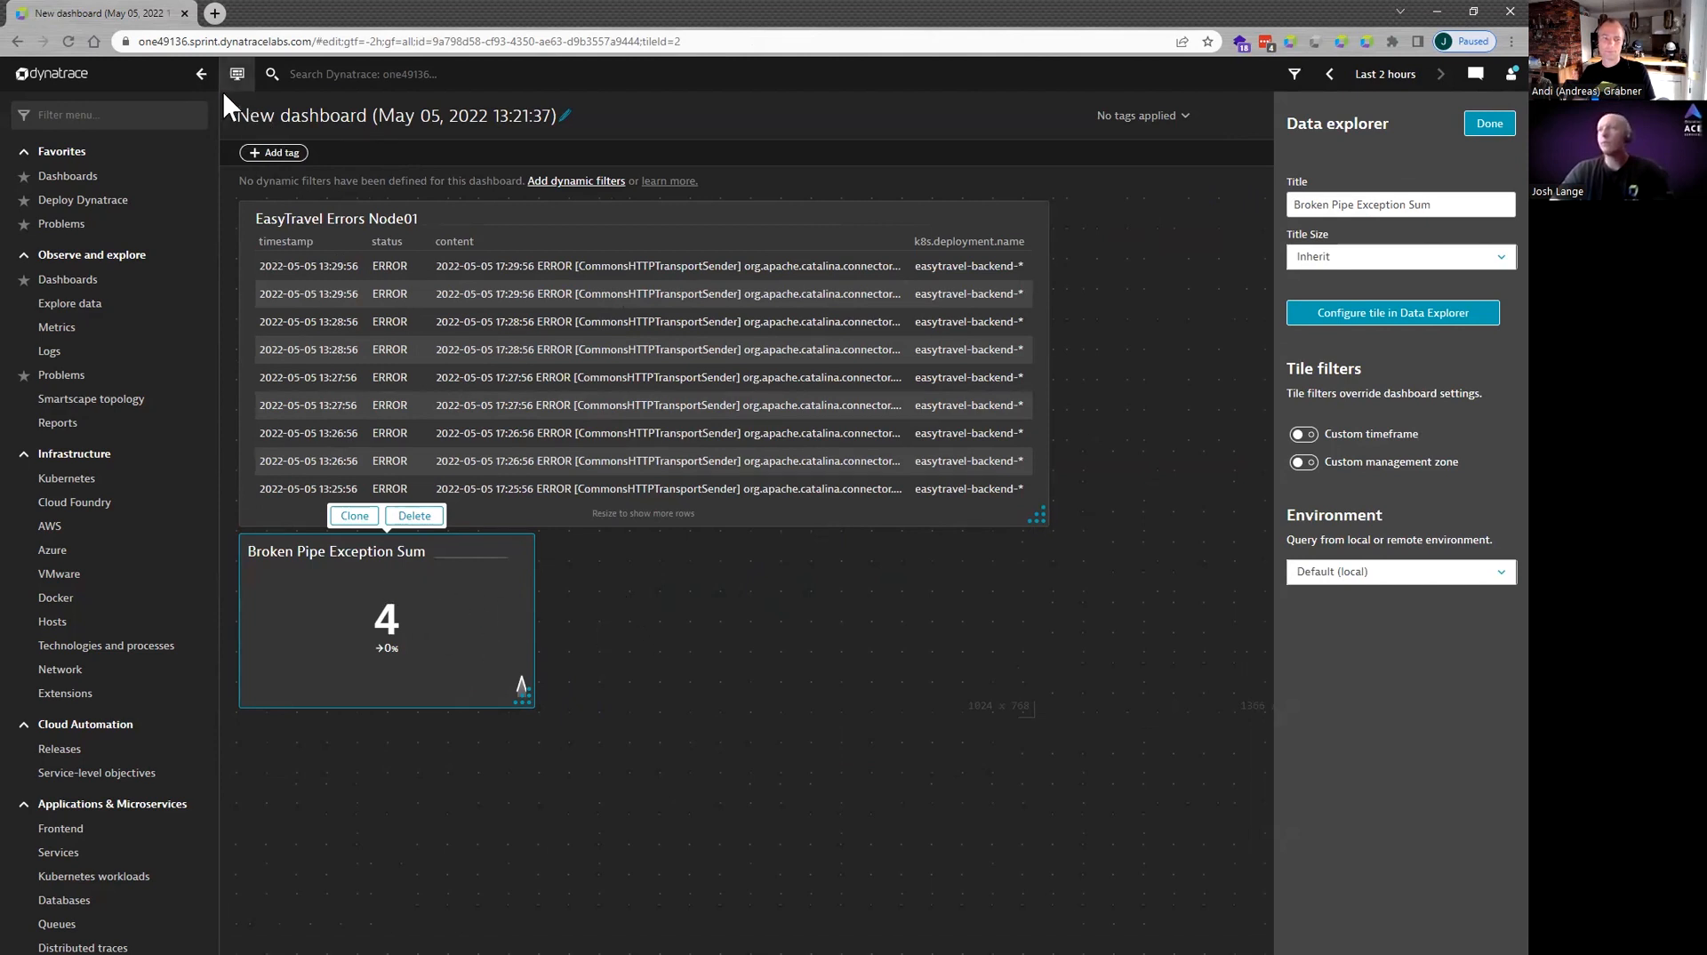
Return to the Log Viewer, look through the unfiltered records and filter them to loglevel error.
click(76, 358)
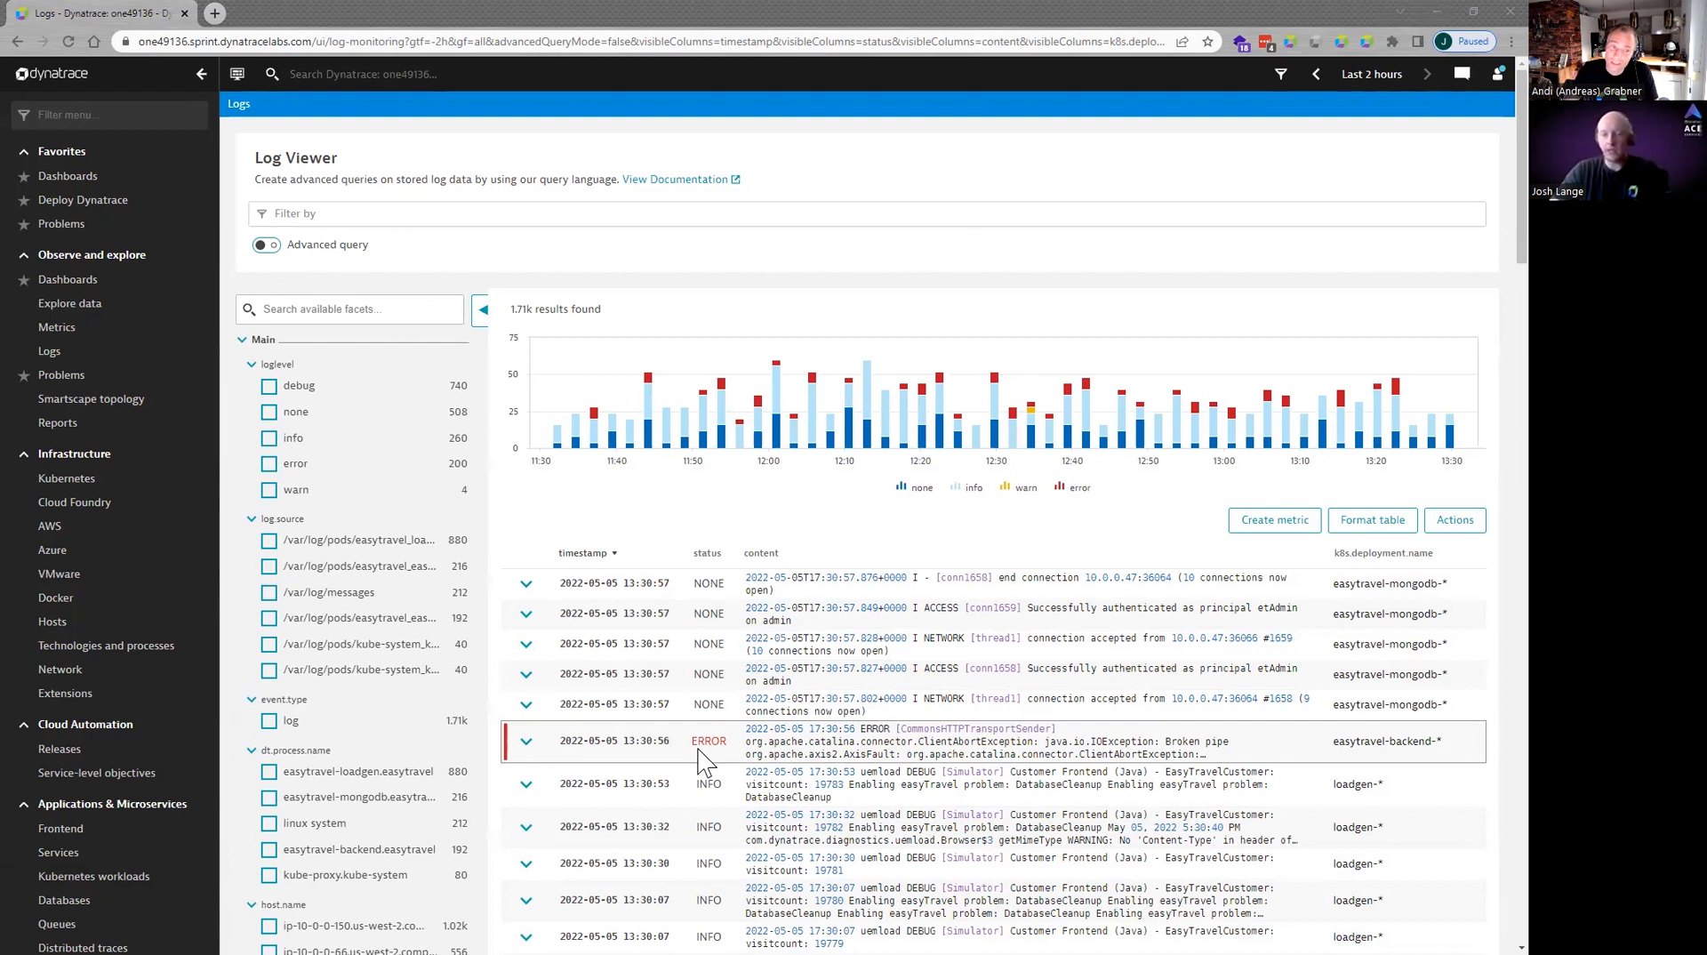
scroll(703, 761, down, 1)
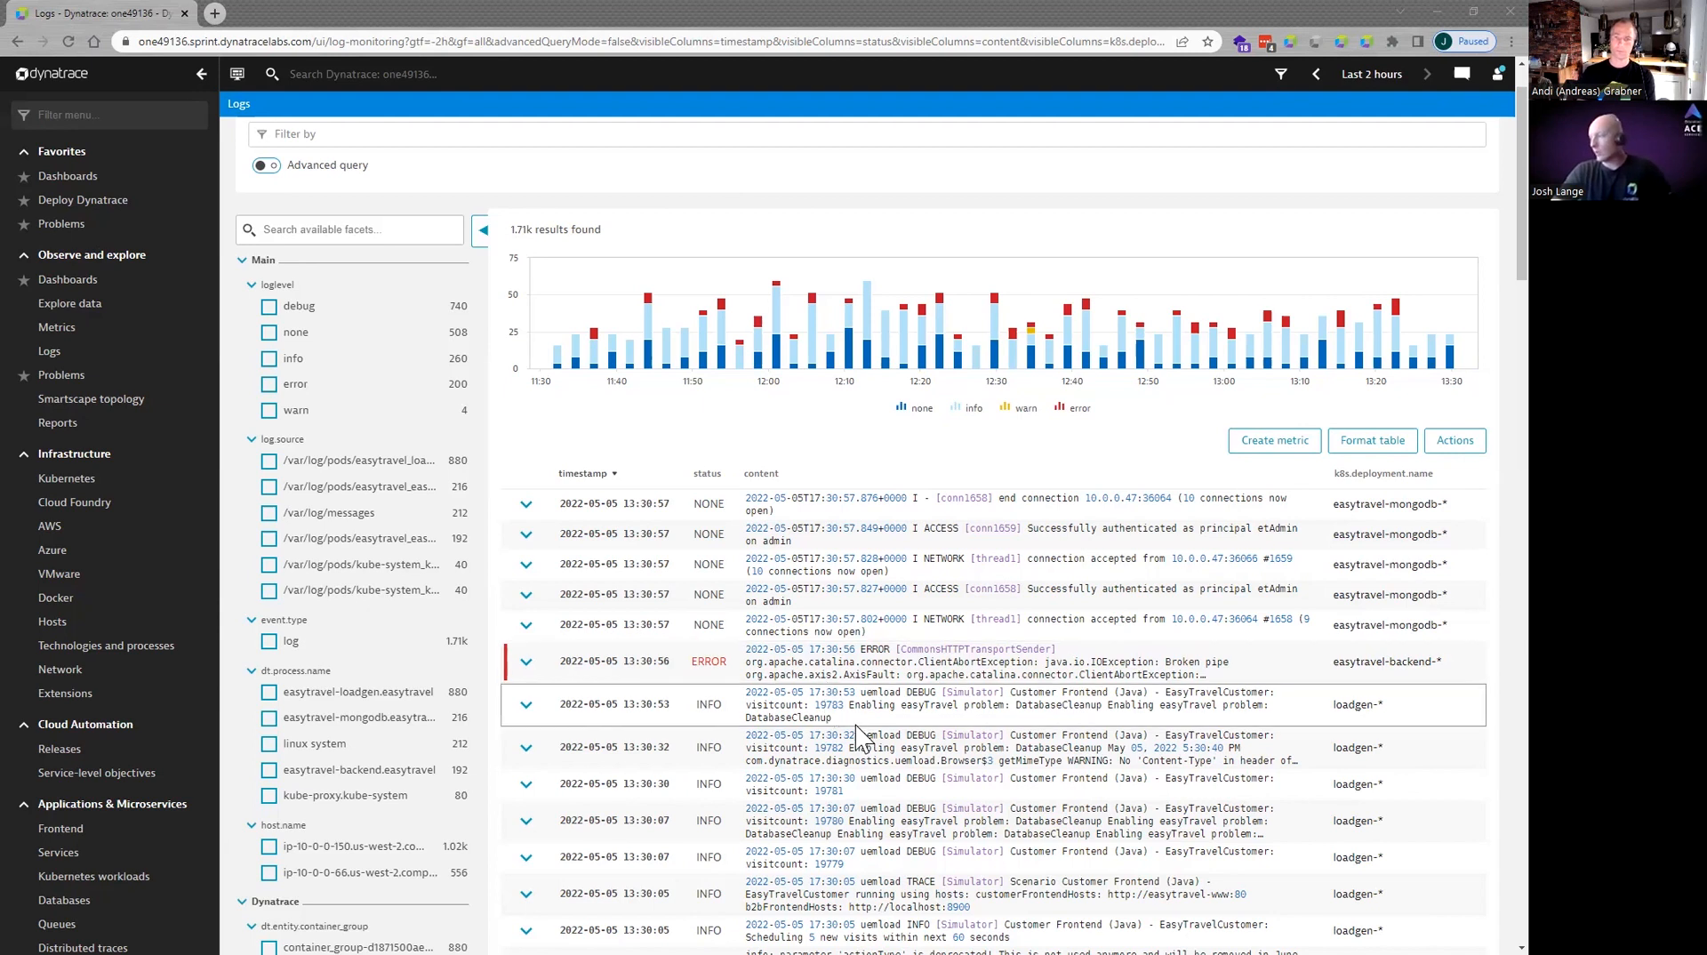
scroll(856, 727, down, 2)
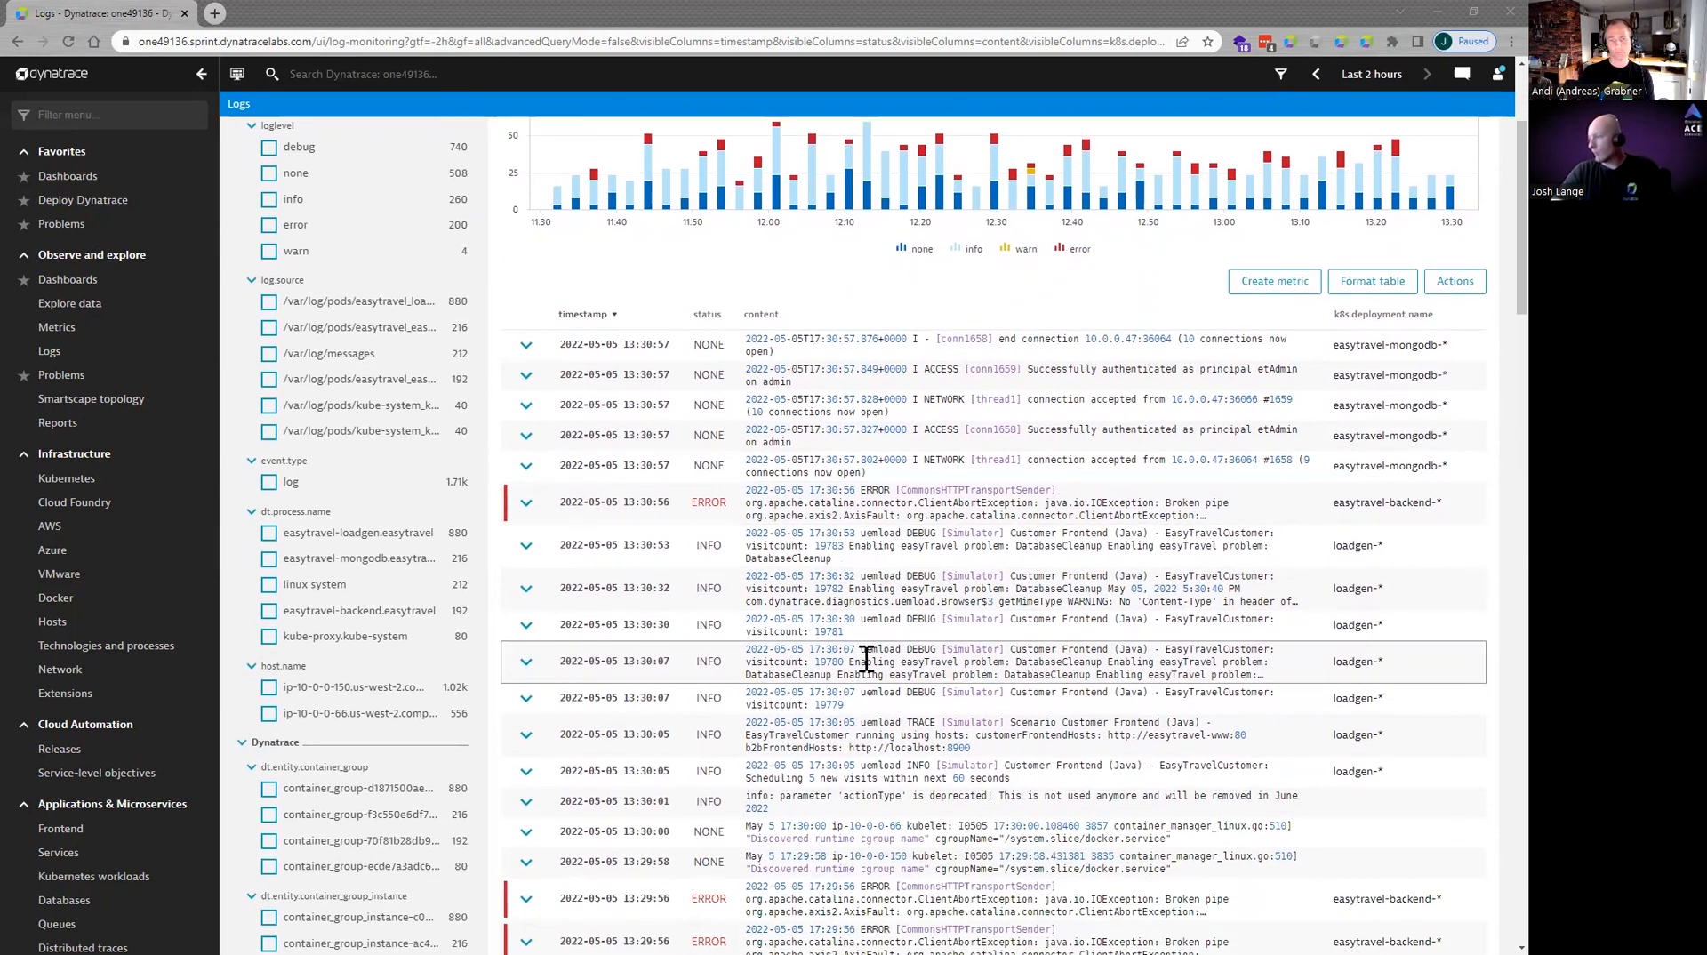
scroll(866, 663, down, 1)
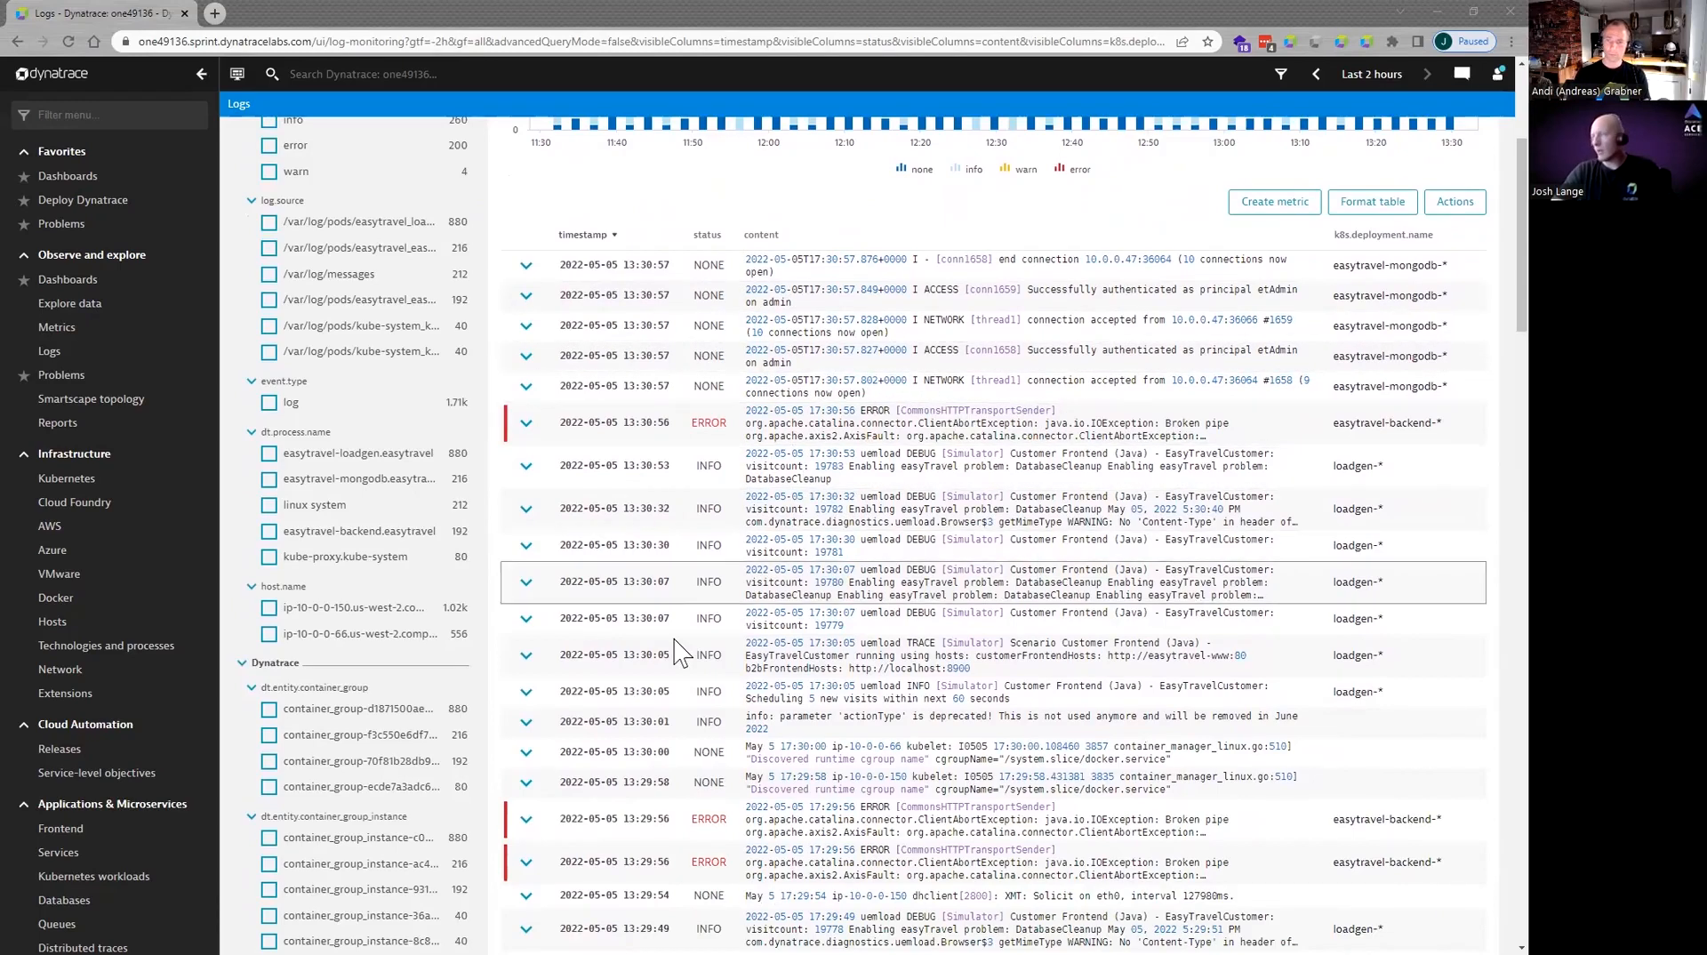
scroll(727, 680, up, 4)
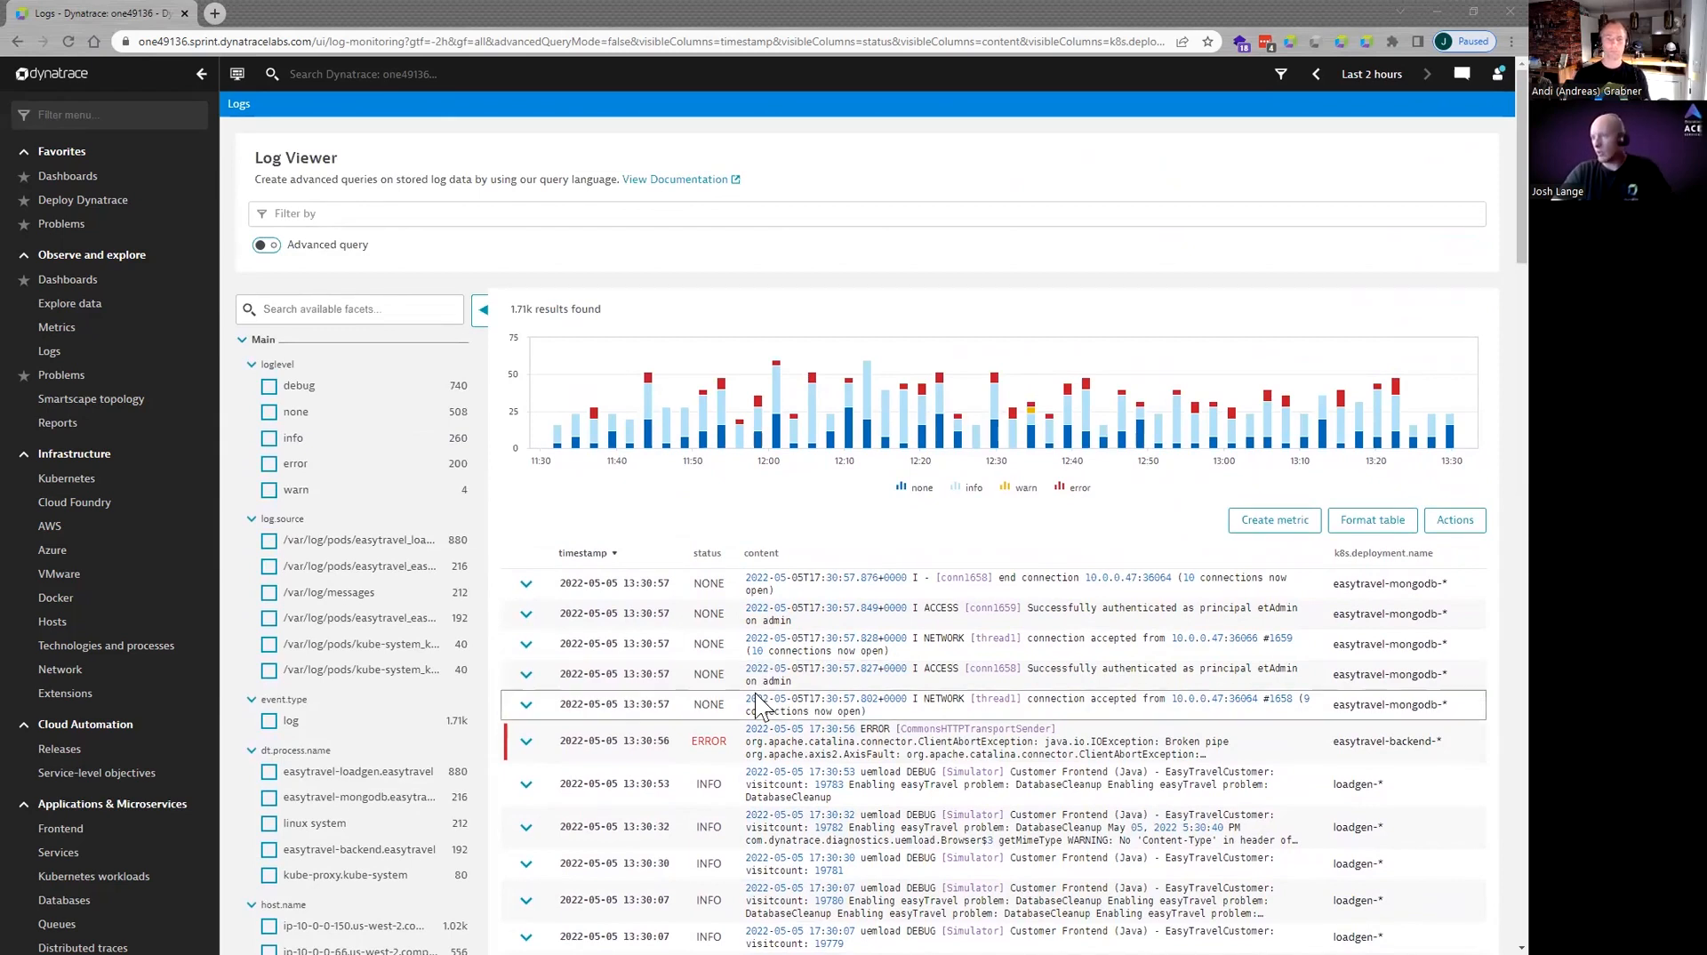
scroll(780, 763, down, 2)
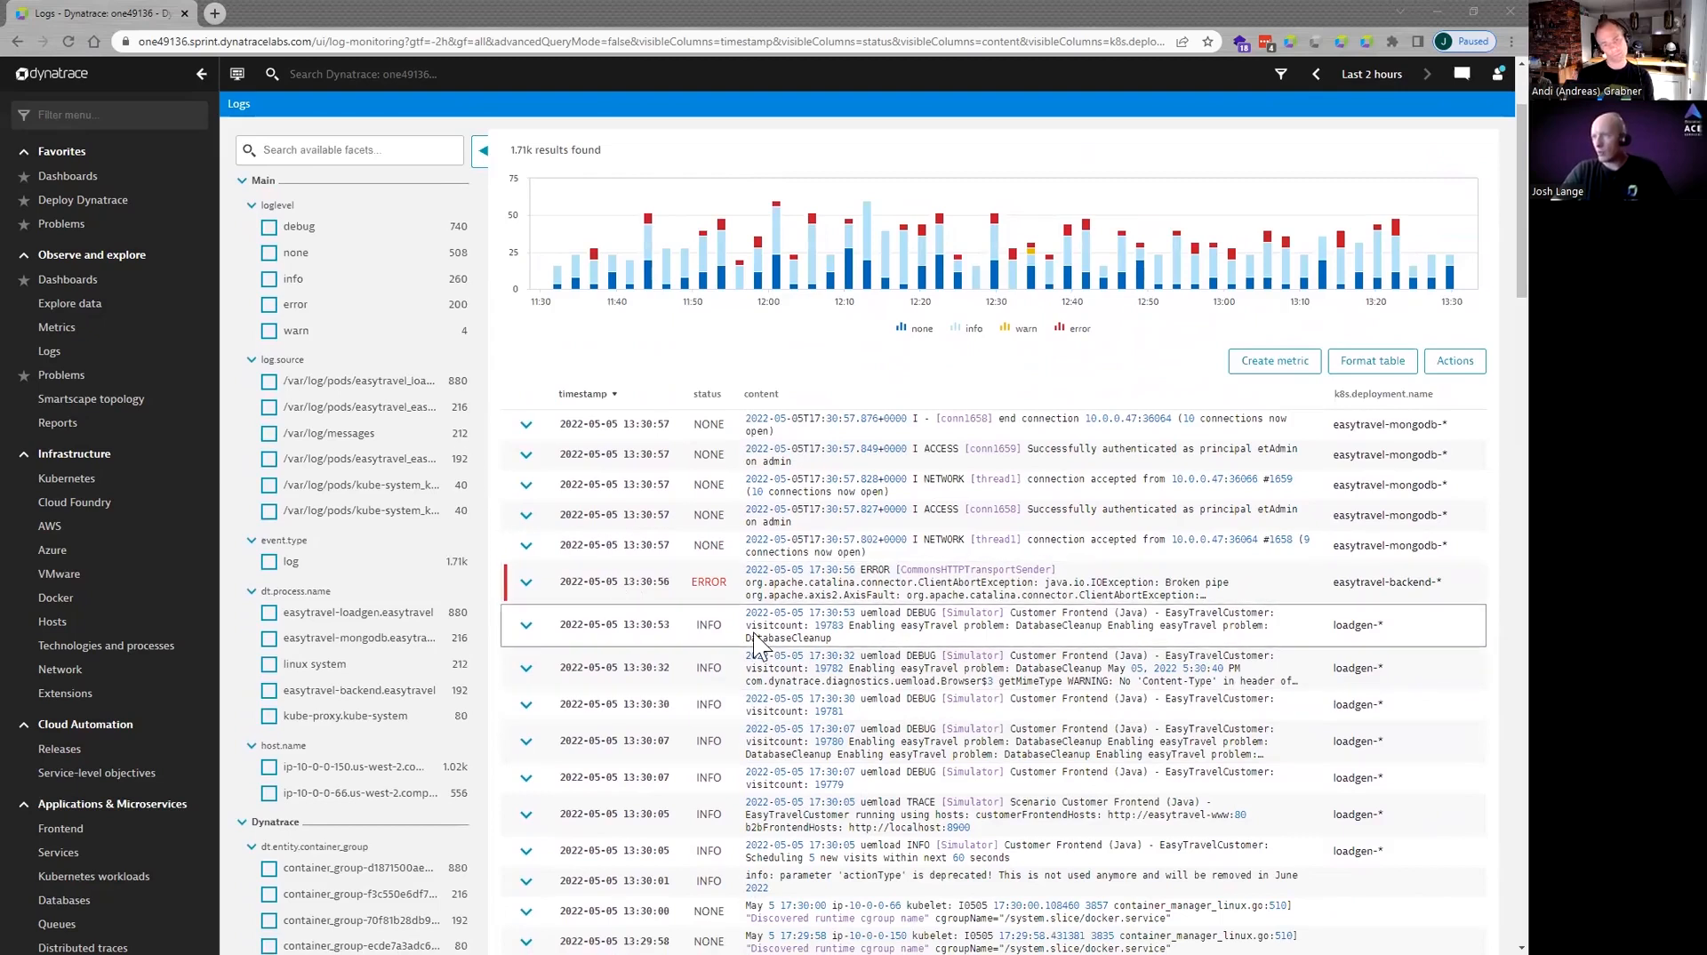
scroll(784, 687, up, 2)
click(432, 213)
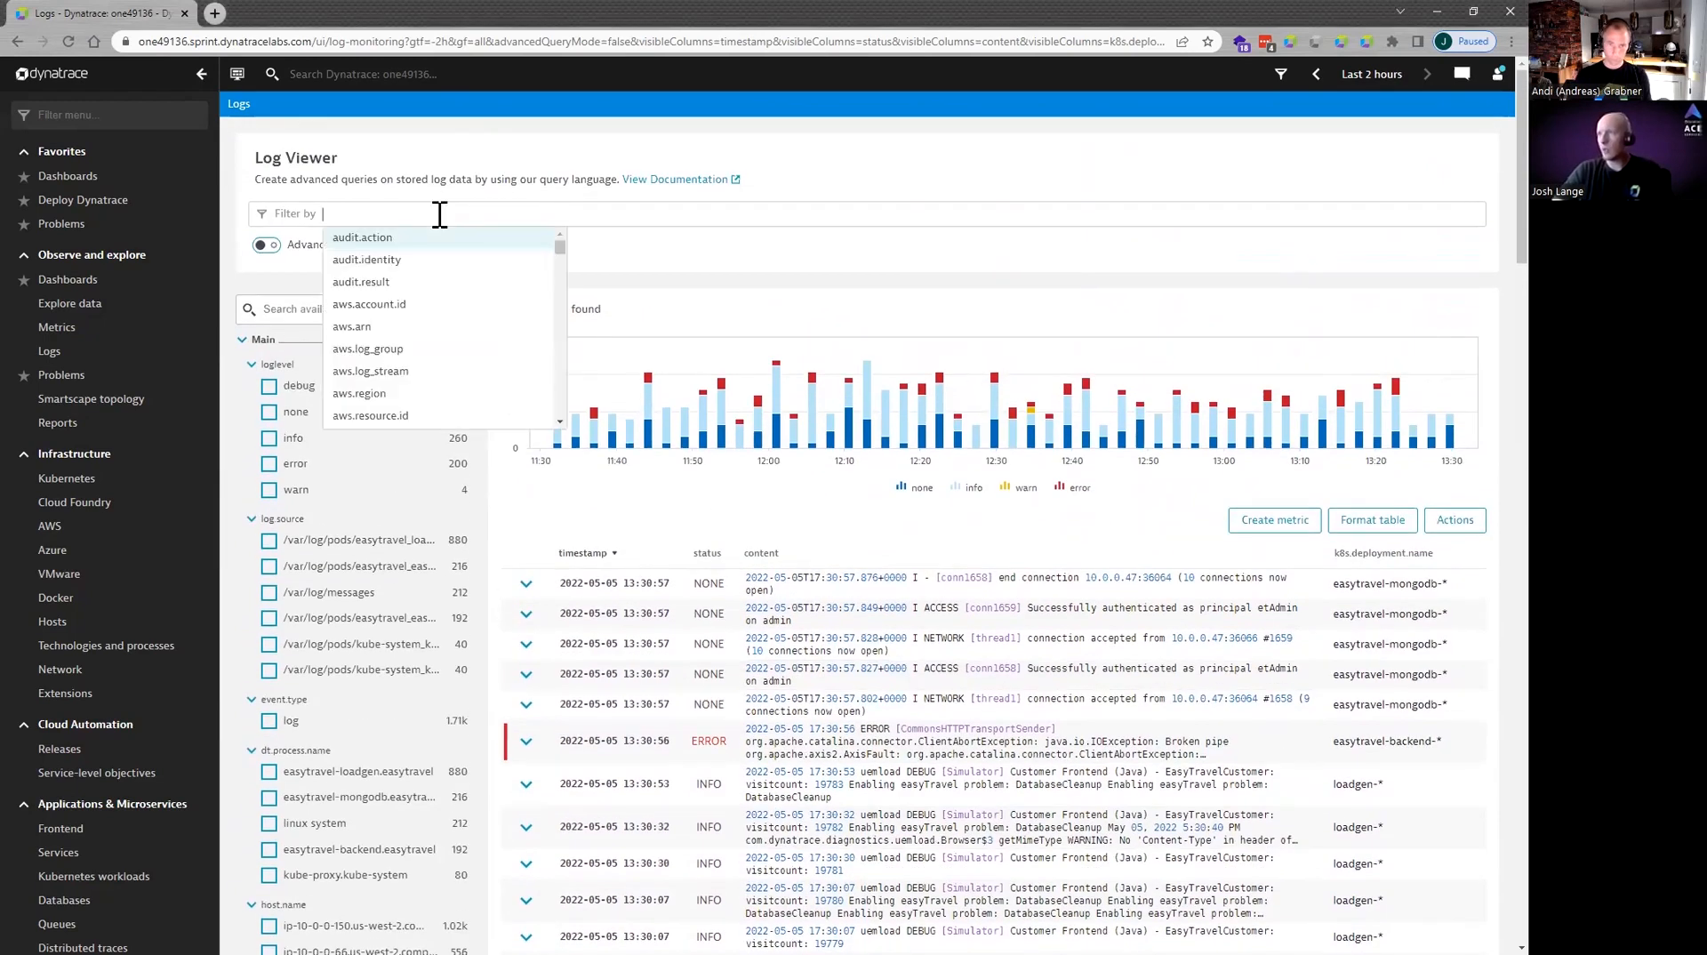
click(286, 464)
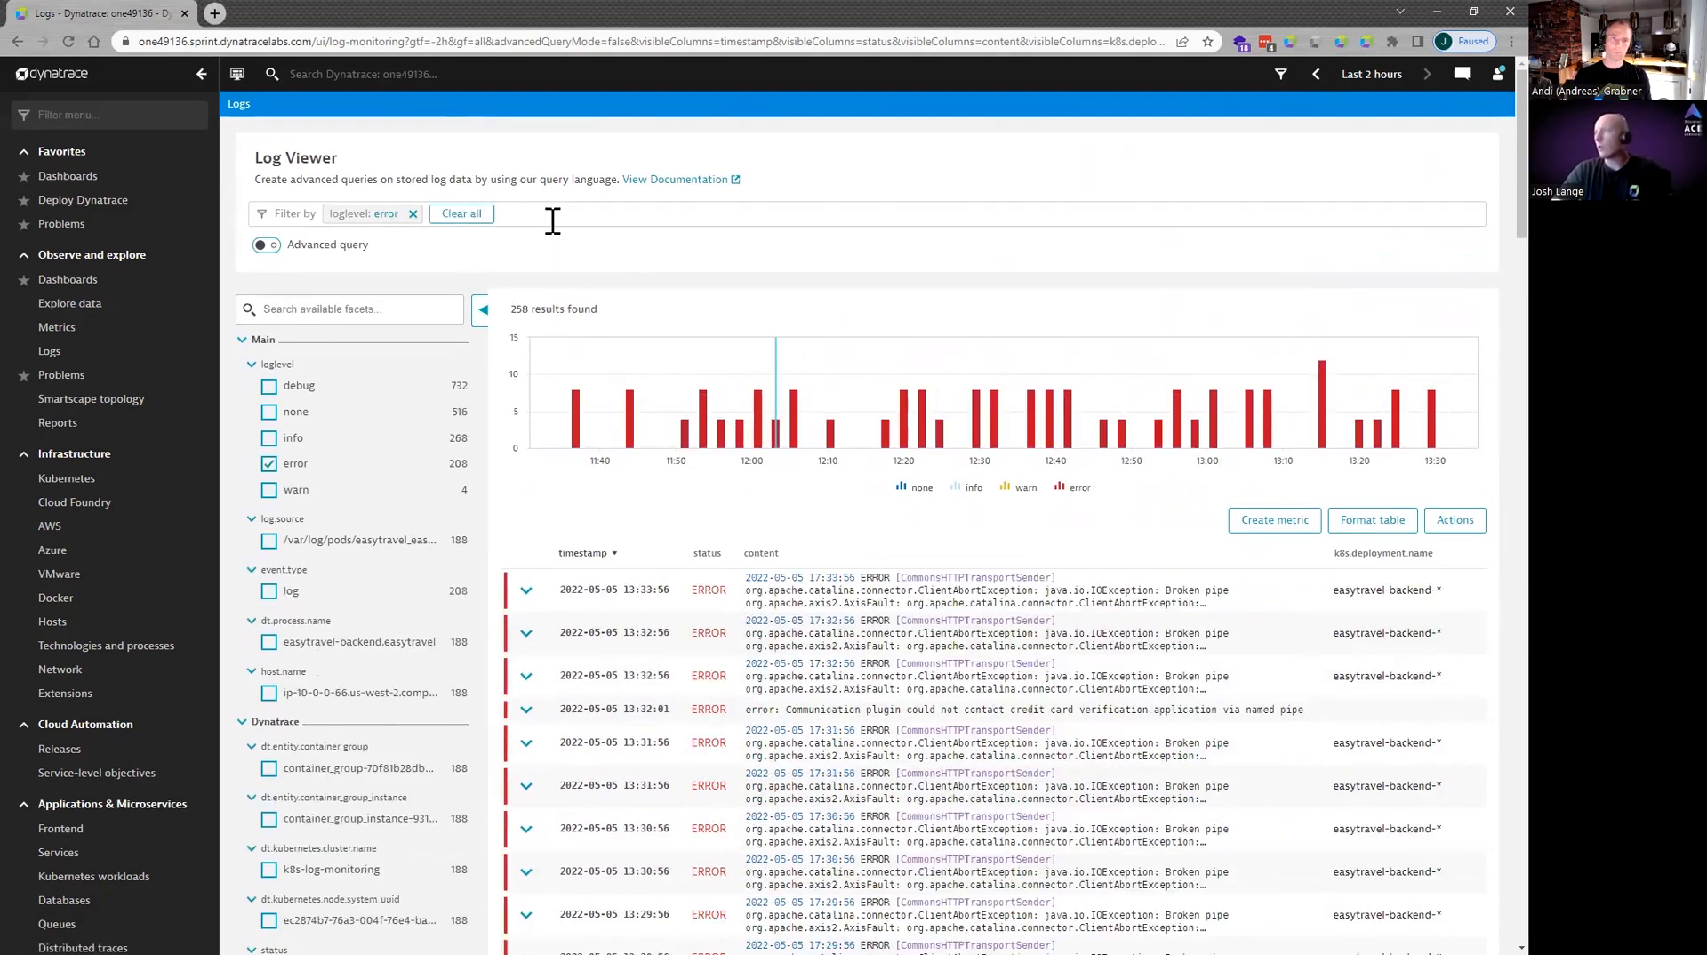
Create and save a log metric from the error query with the key log.errors.total and the dimension k8s.deployment.name.
click(1277, 523)
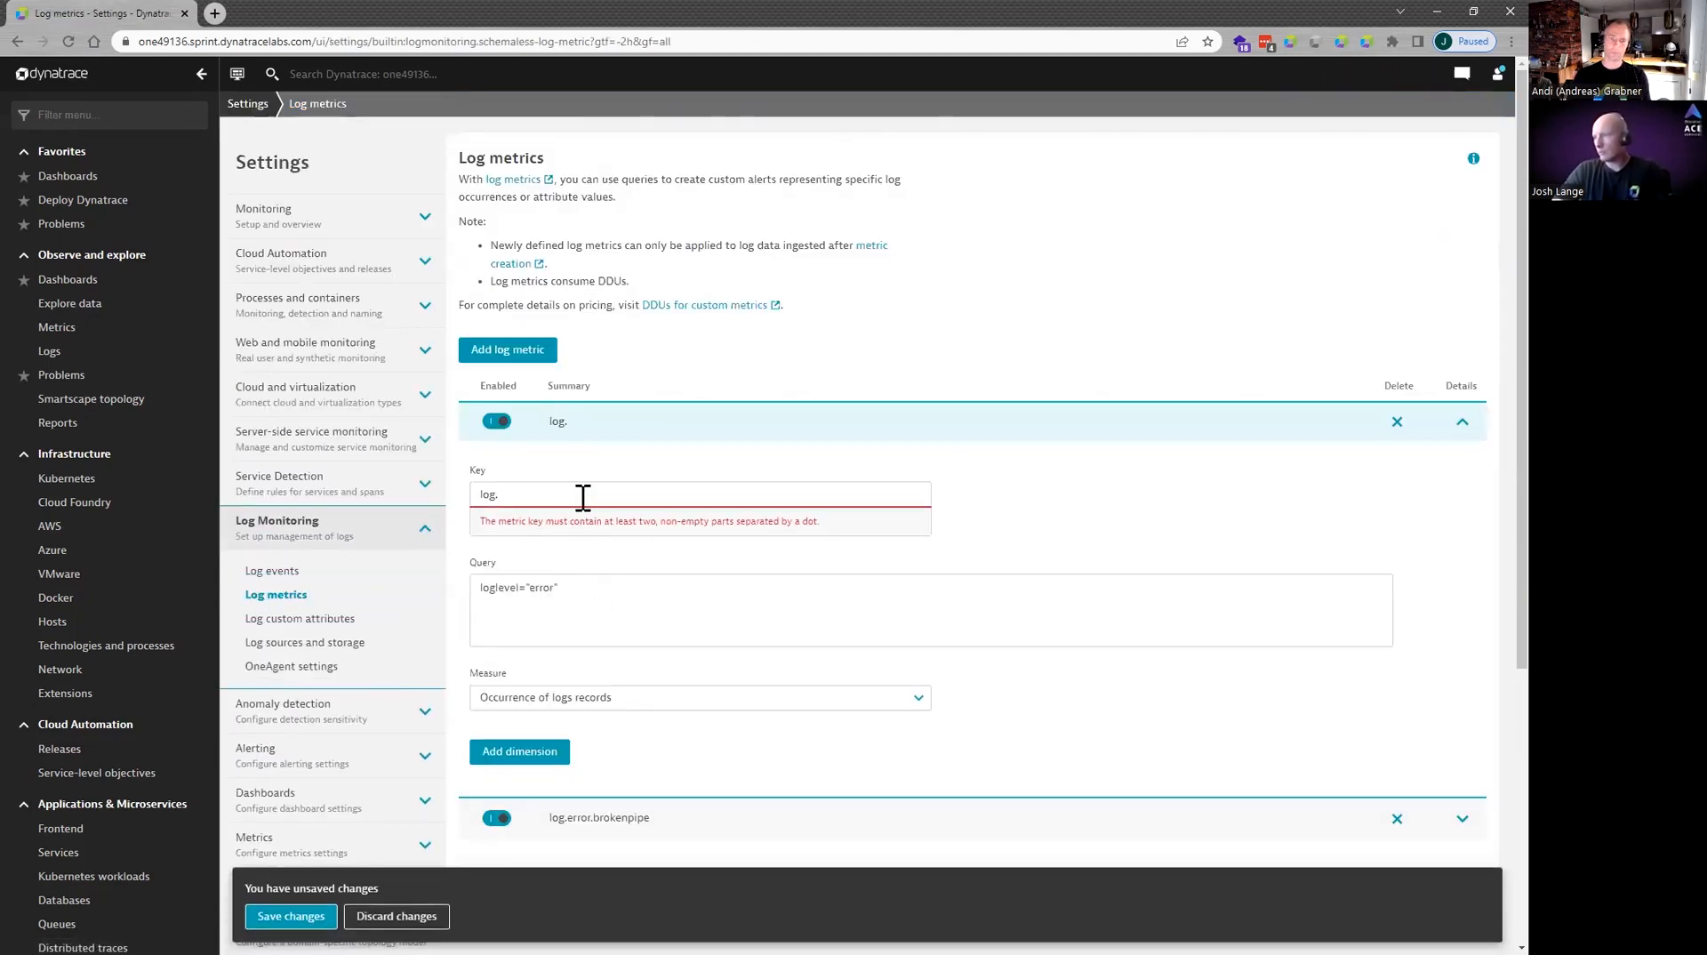
click(582, 496)
text(errors.total)
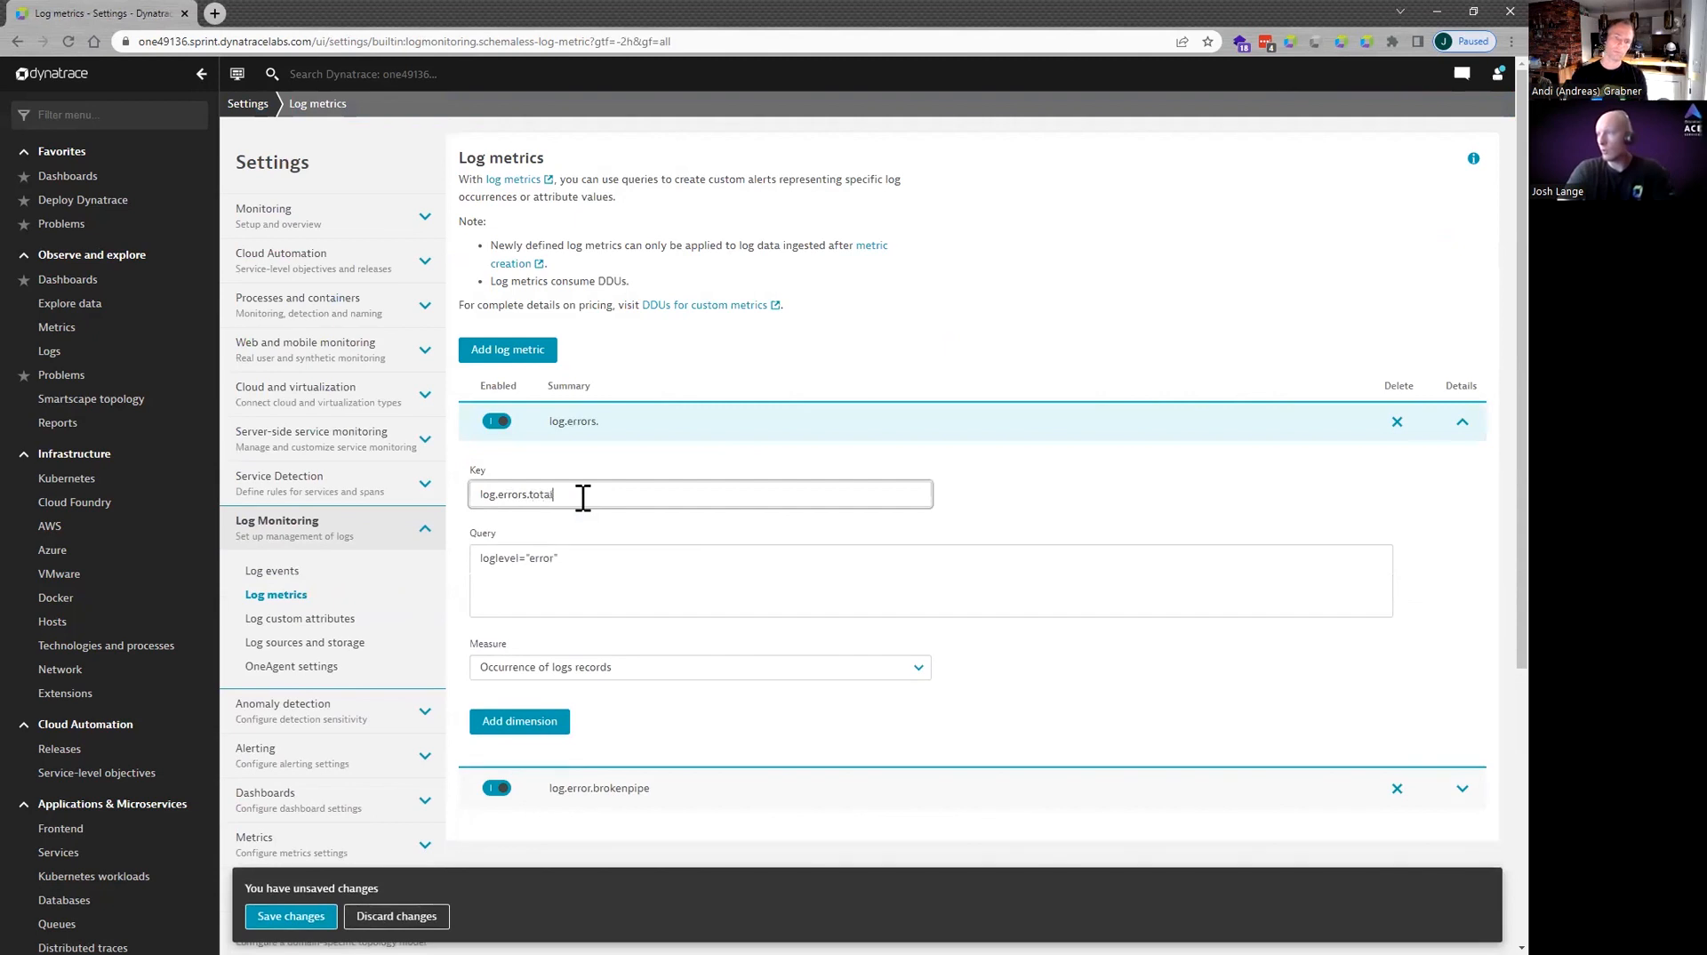
click(558, 724)
click(590, 794)
text(dep)
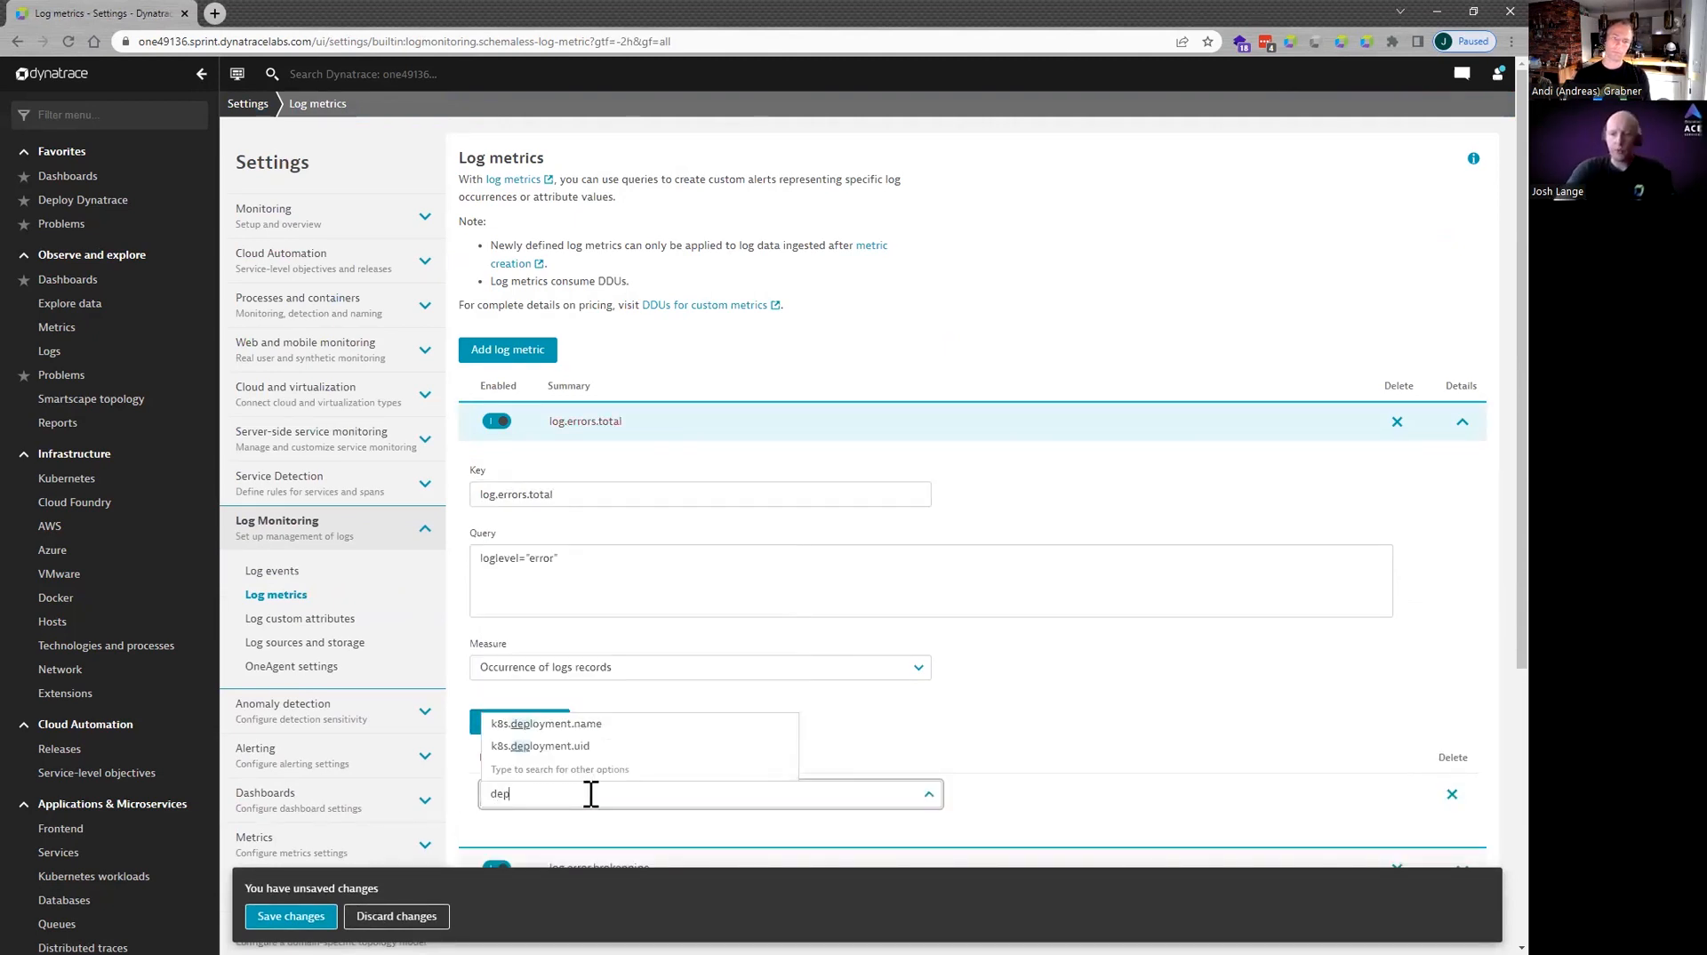
key(Return)
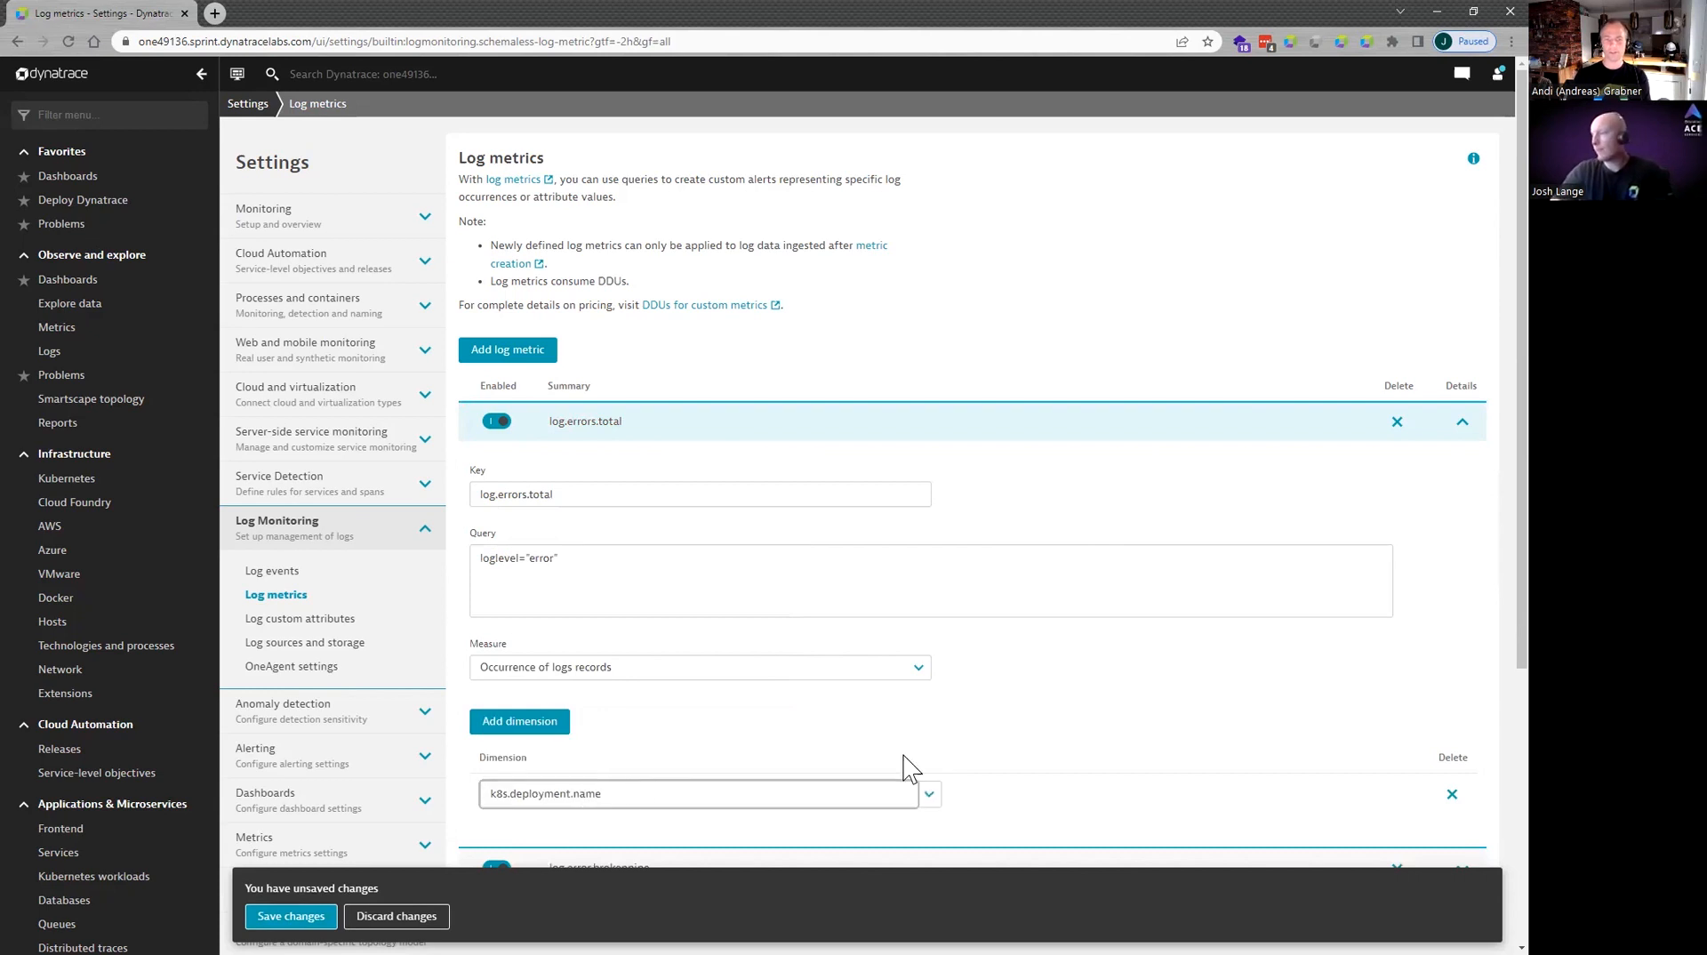
scroll(907, 755, down, 3)
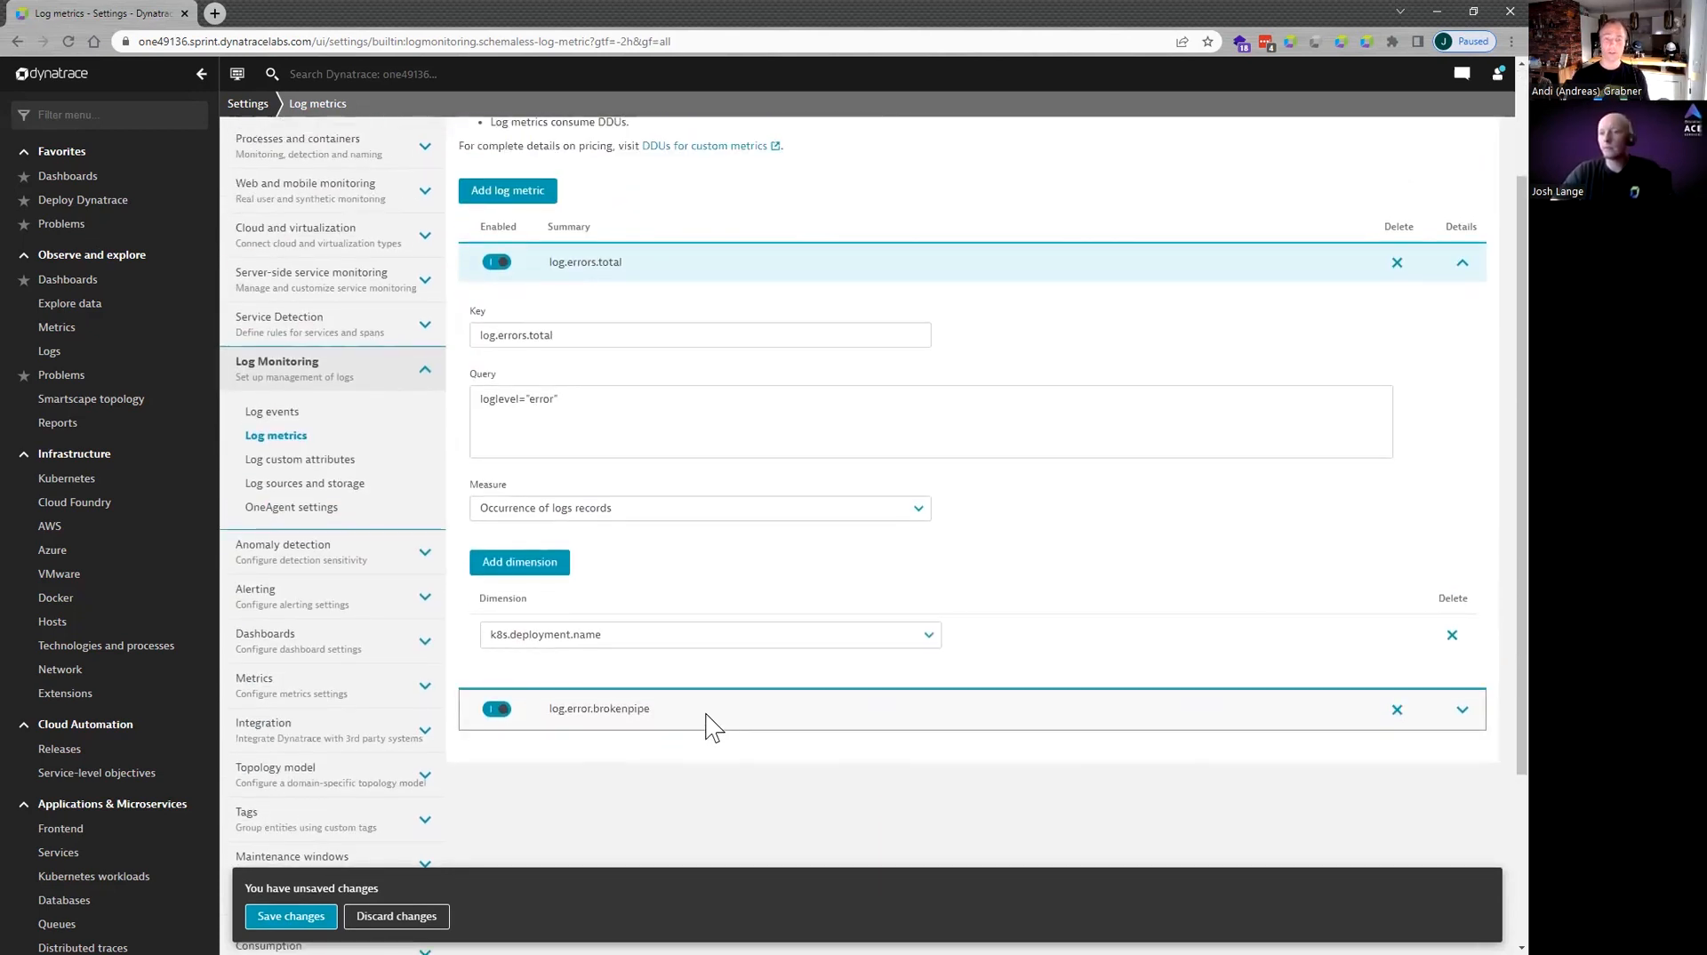
click(283, 917)
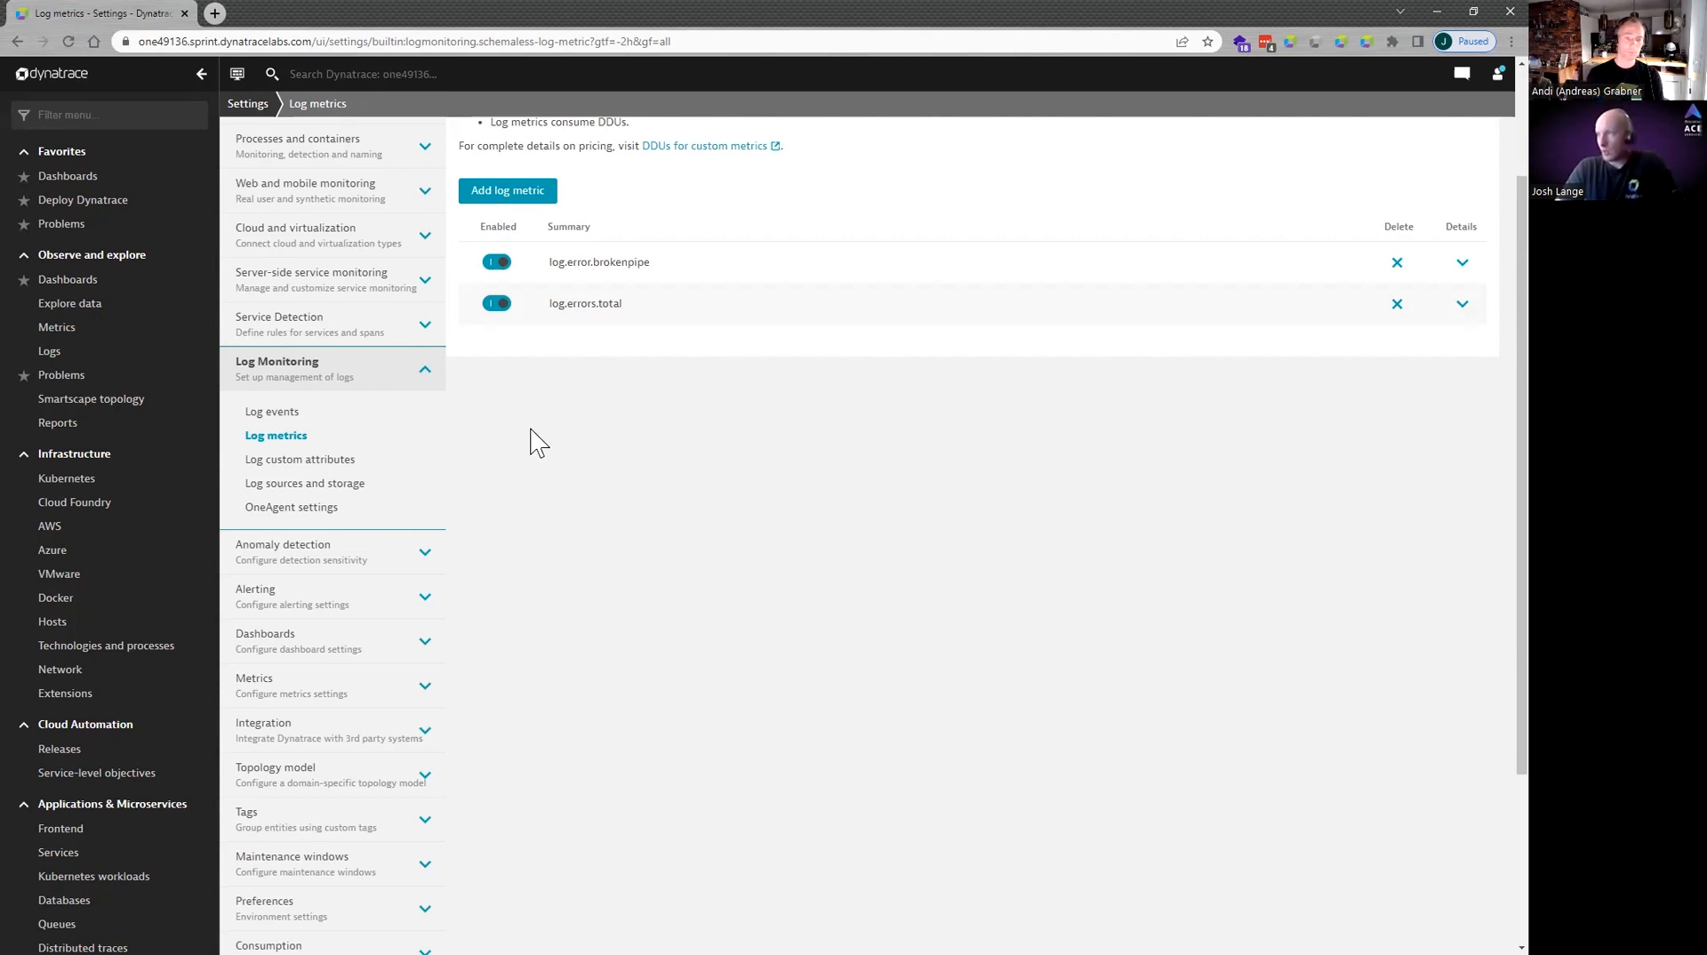
Start a new log event in the Log Monitoring settings, examine its fields and event type options, and discard it.
scroll(569, 373, up, 2)
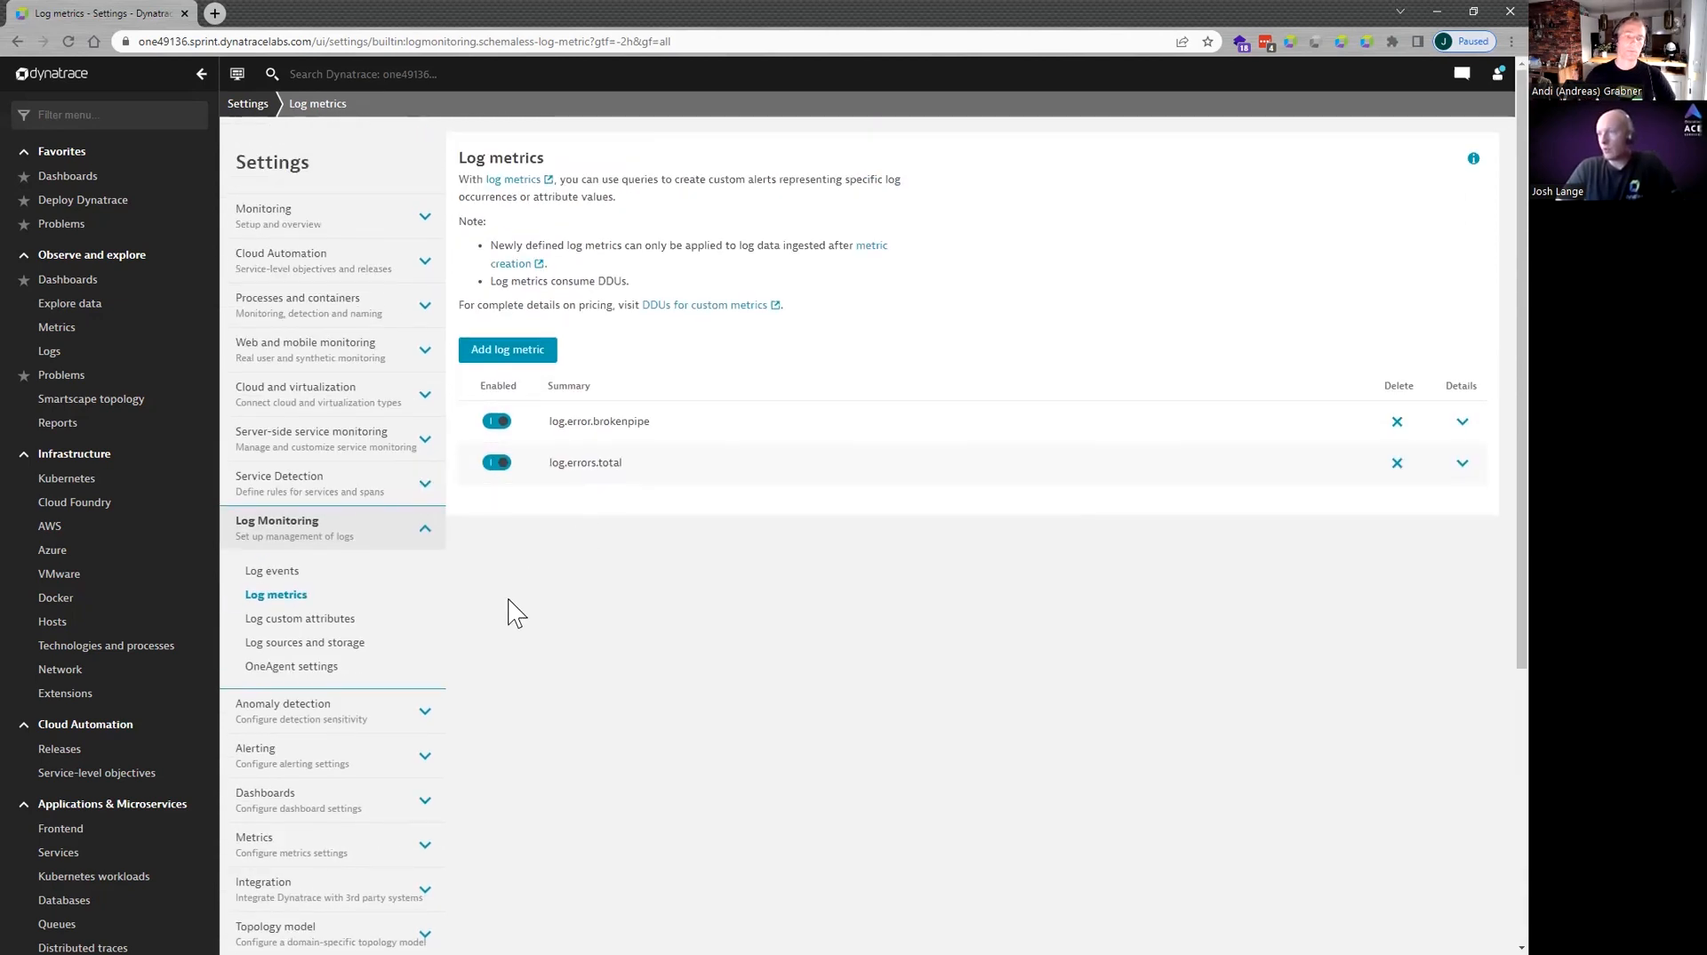
scroll(498, 569, down, 1)
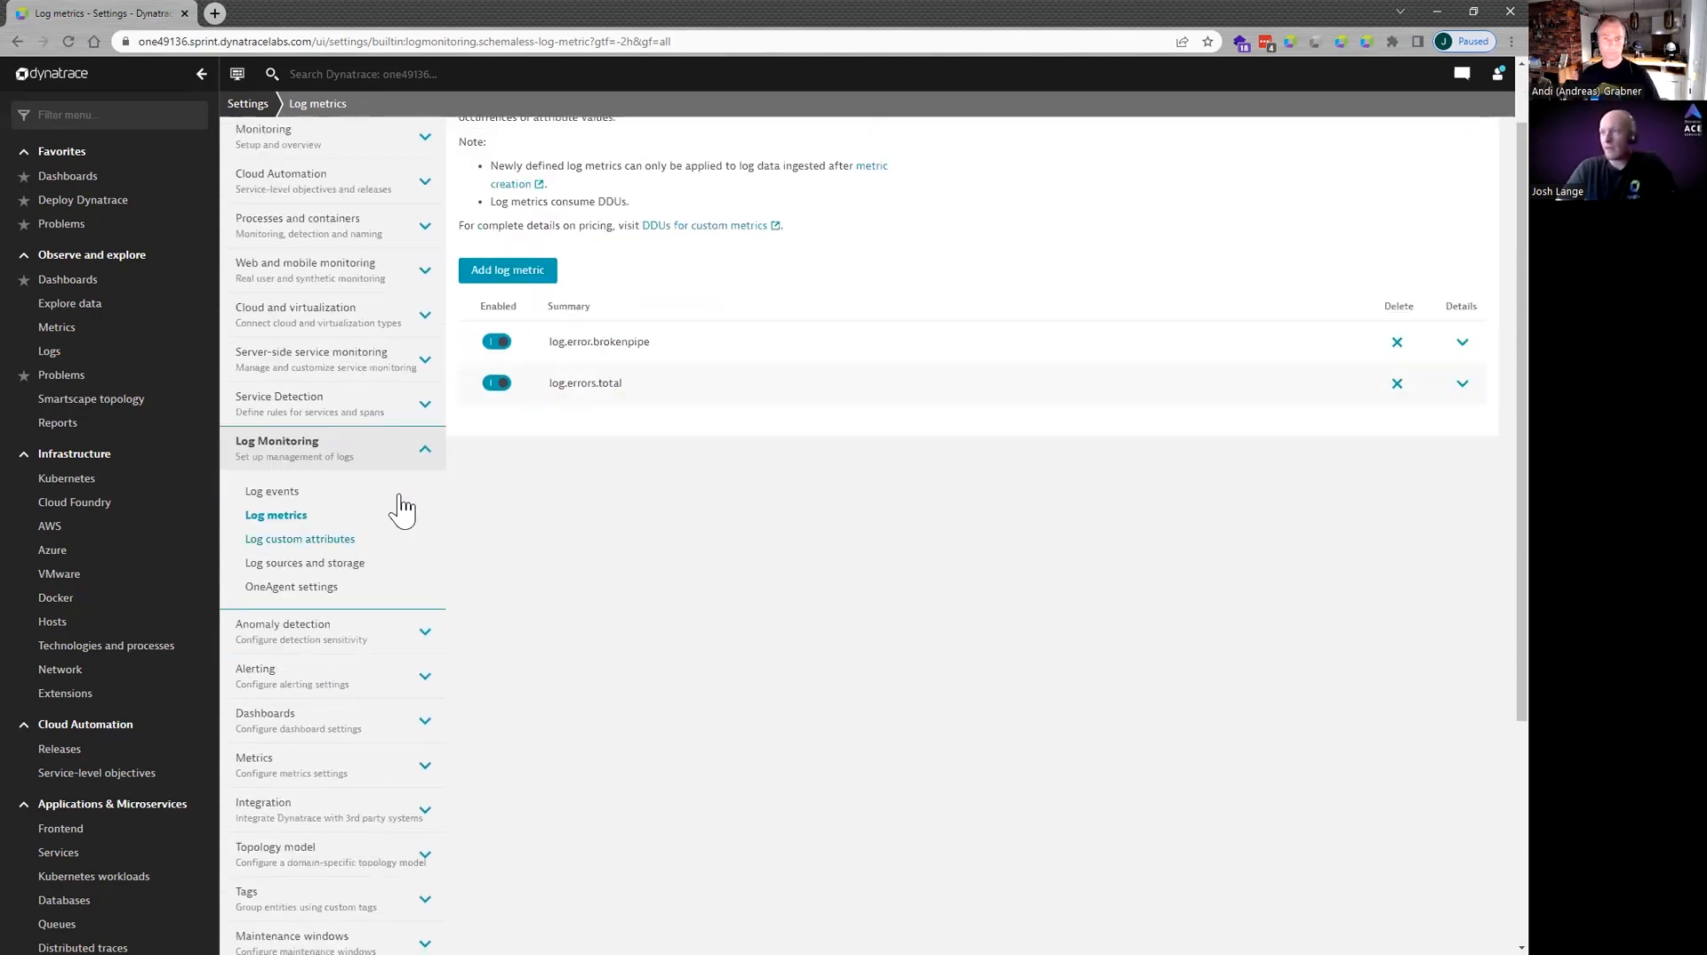
click(269, 492)
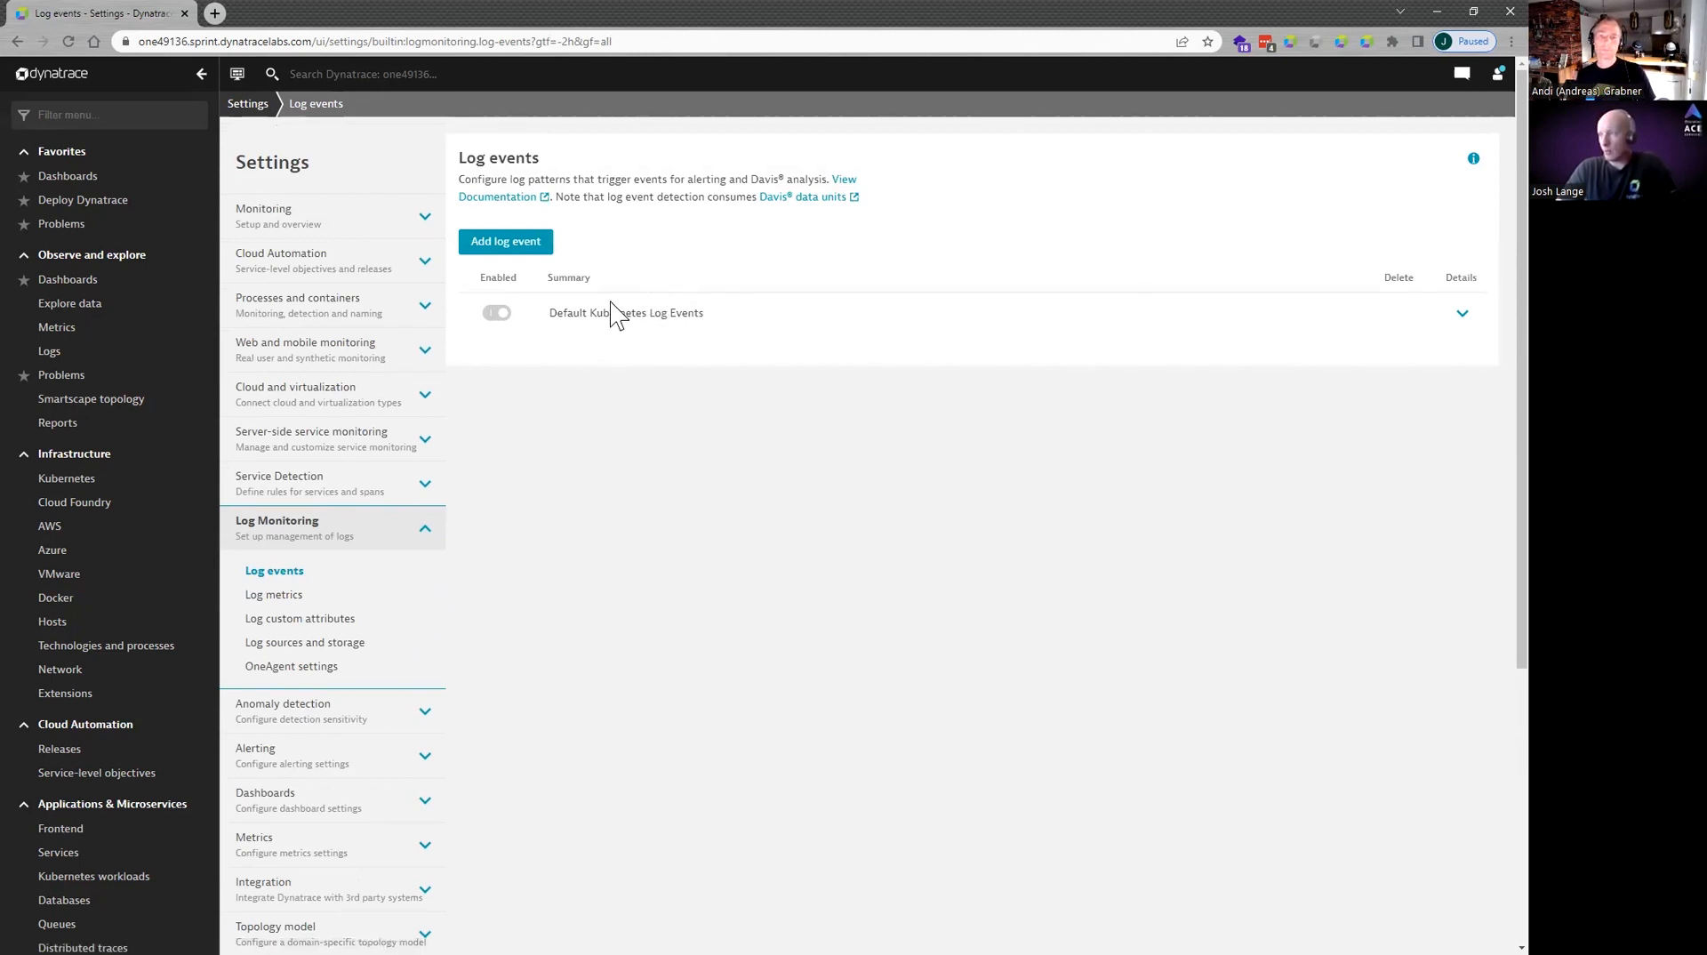
click(531, 245)
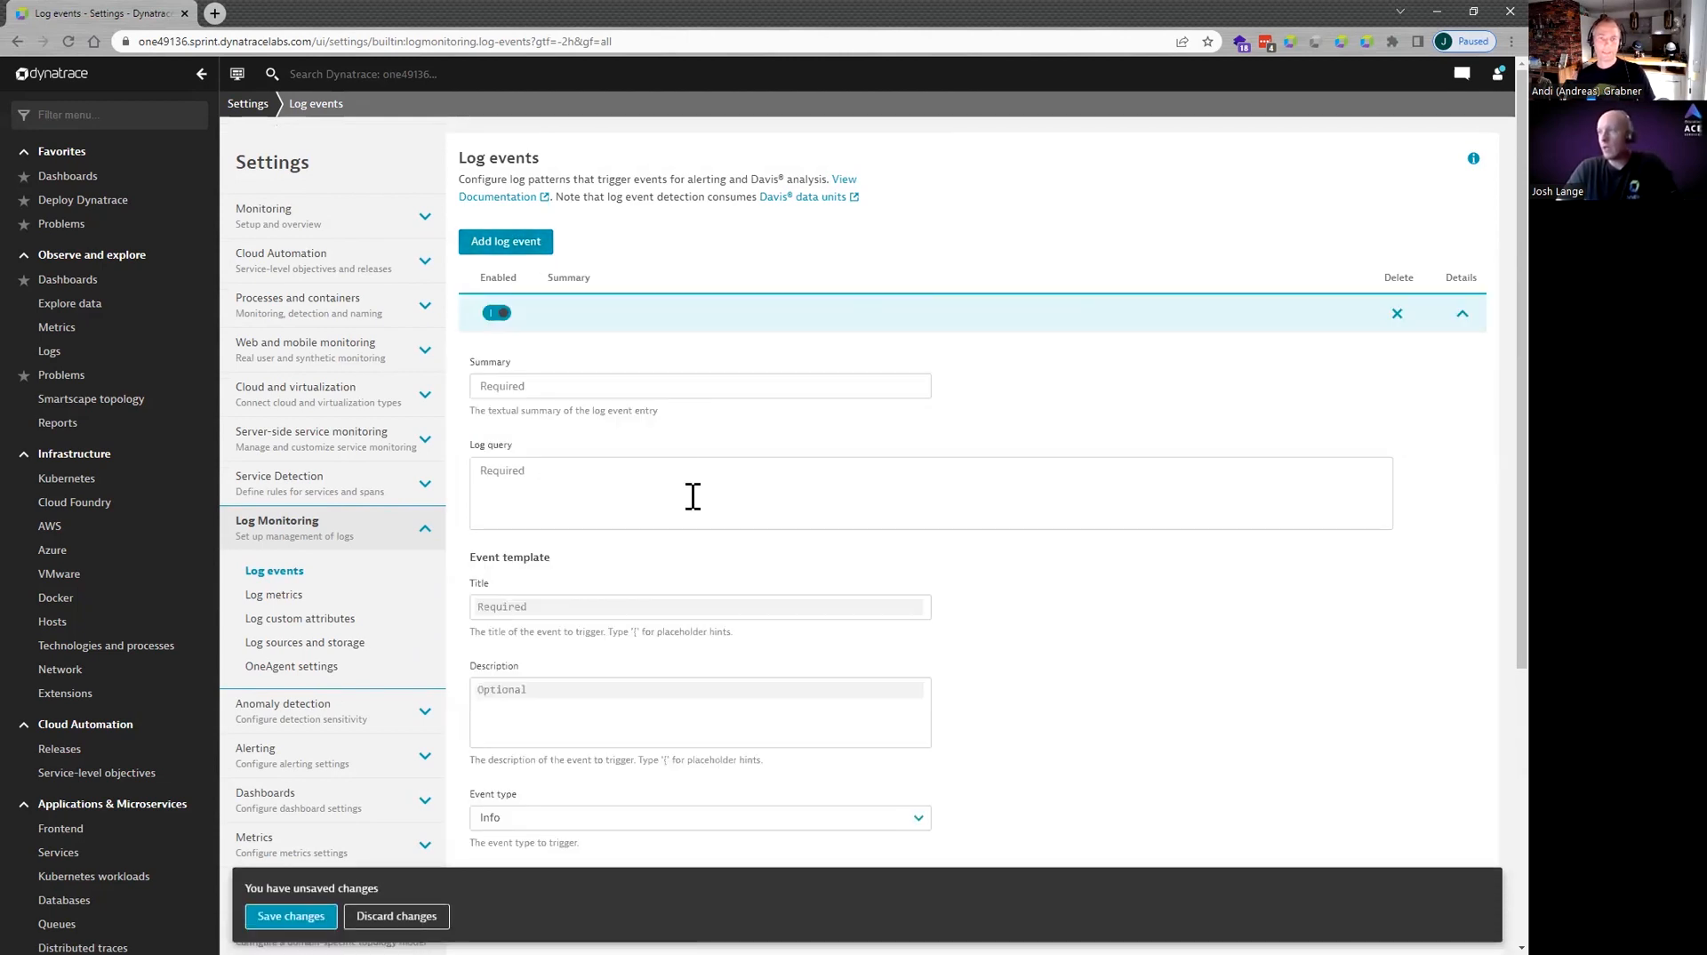
scroll(692, 496, down, 1)
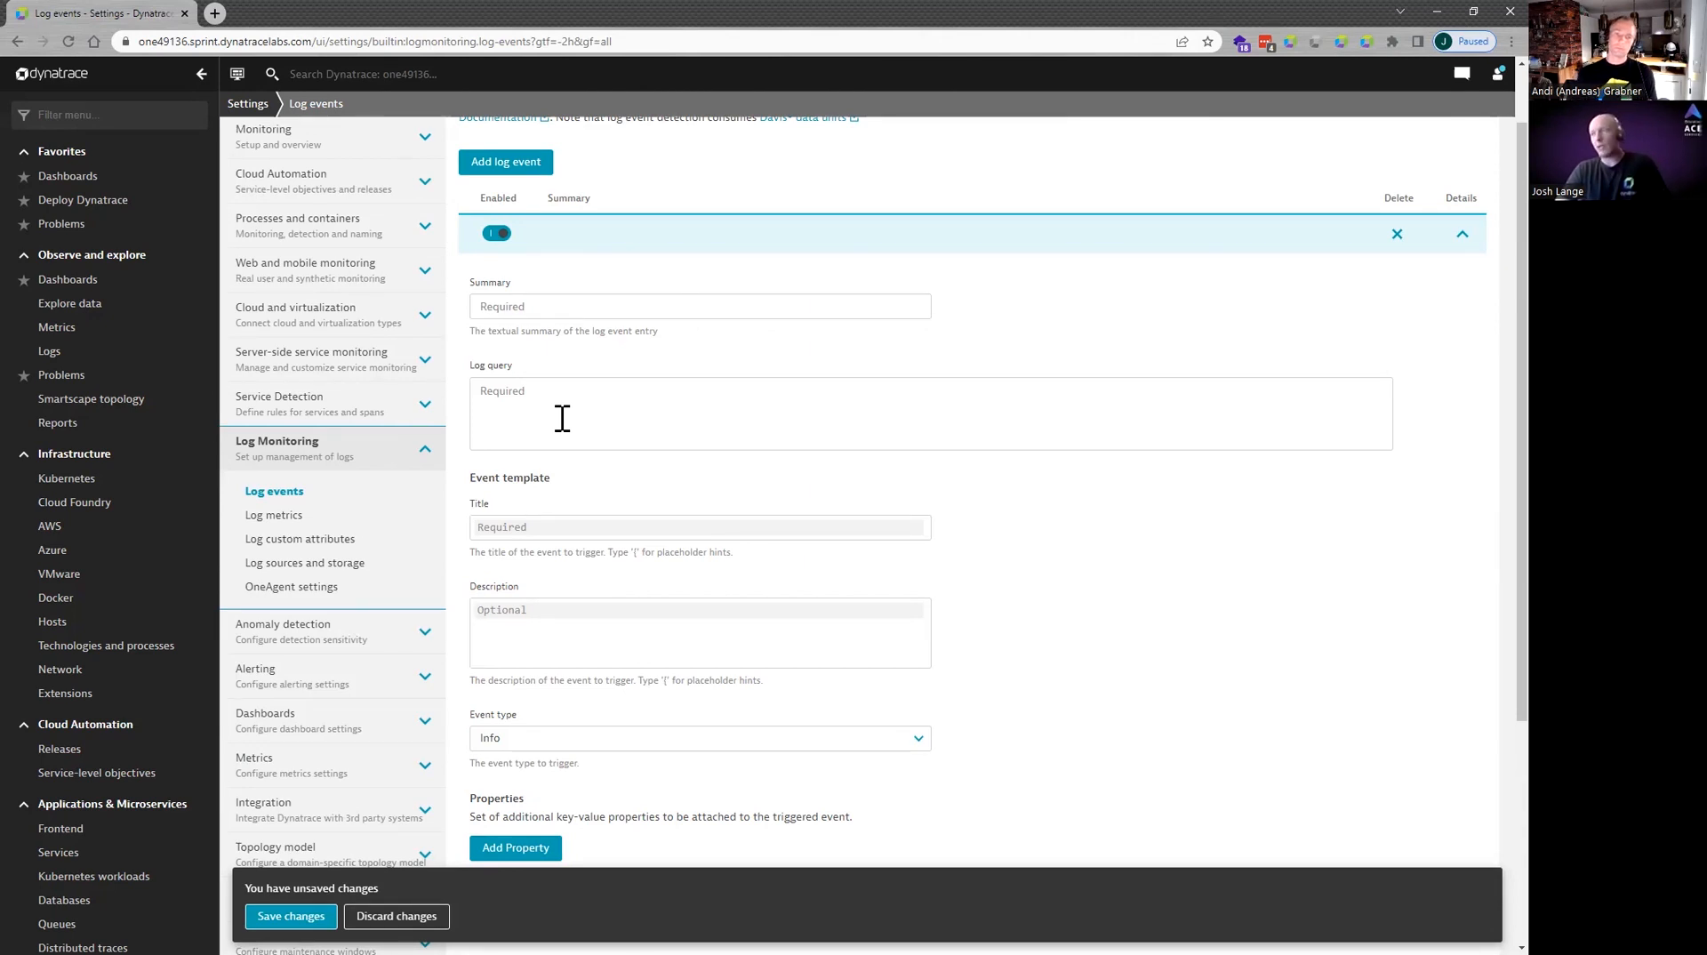
scroll(640, 412, down, 2)
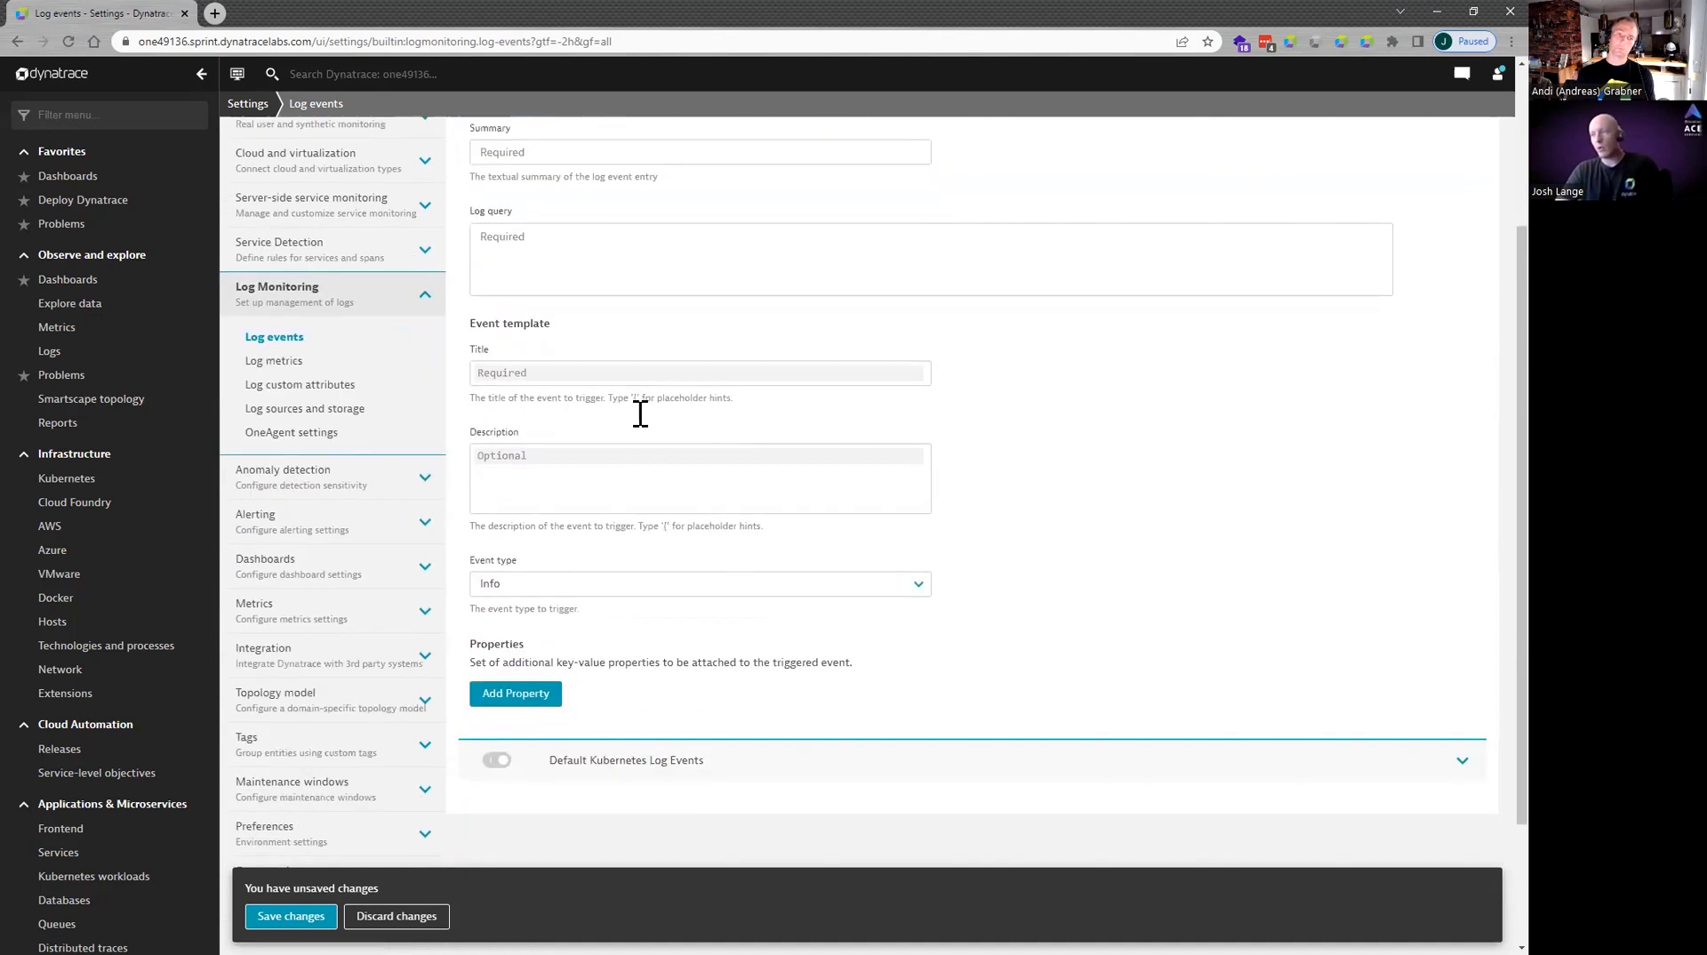
click(600, 584)
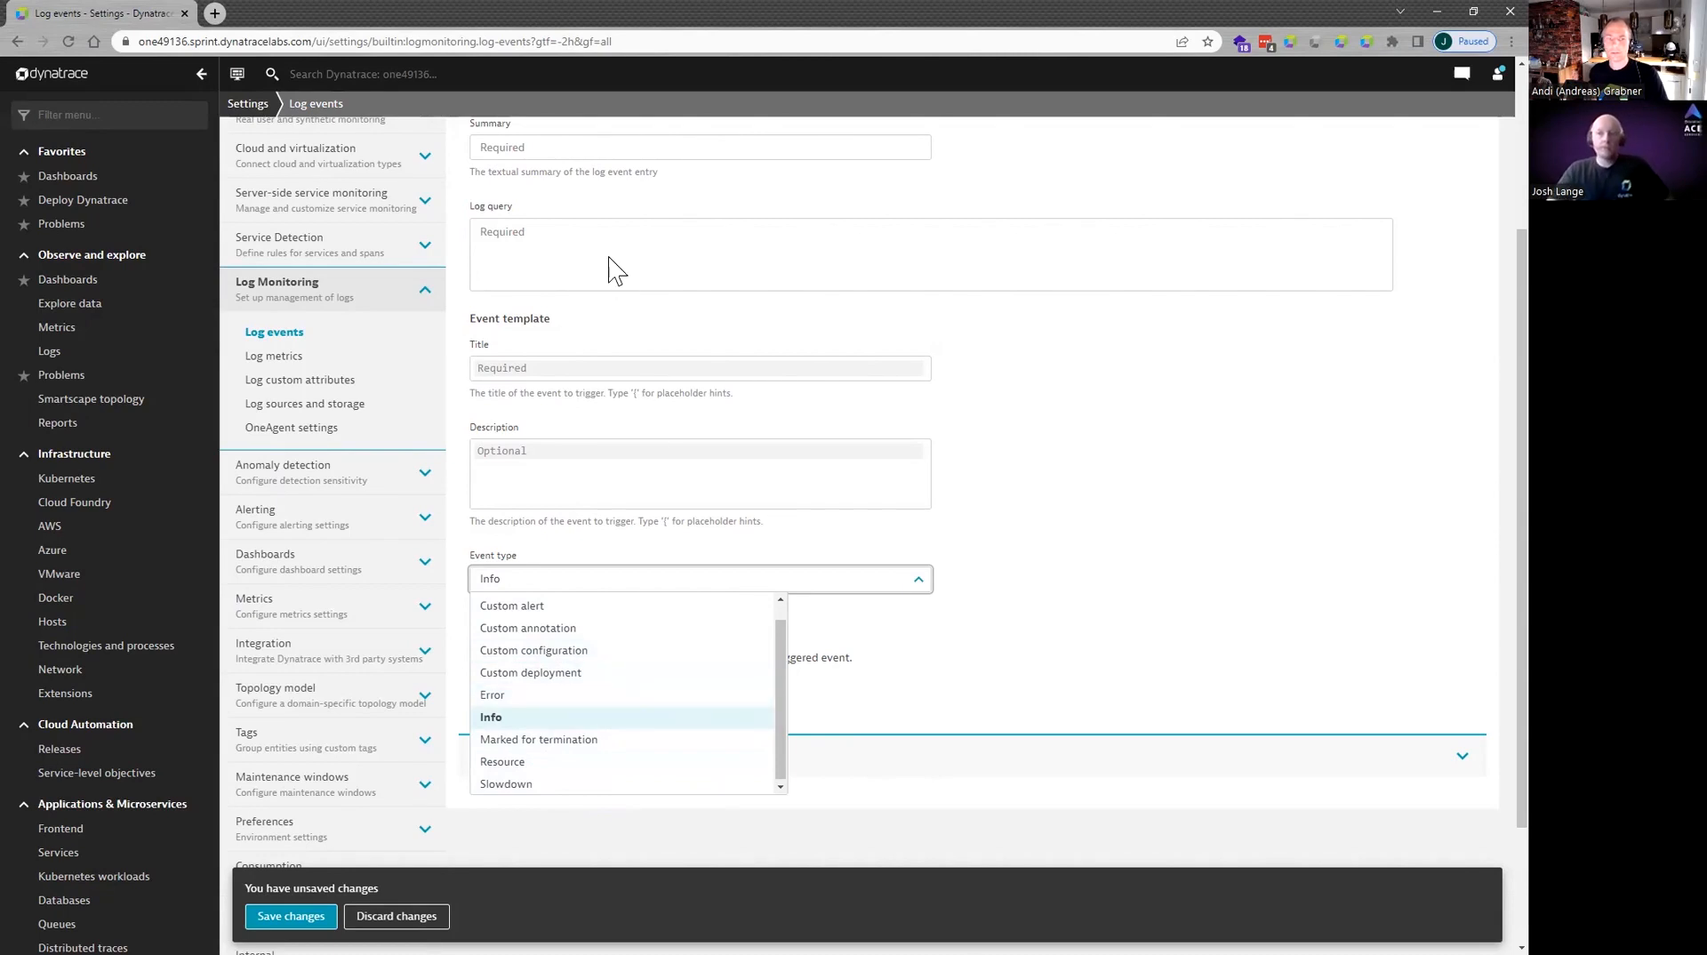
click(1060, 617)
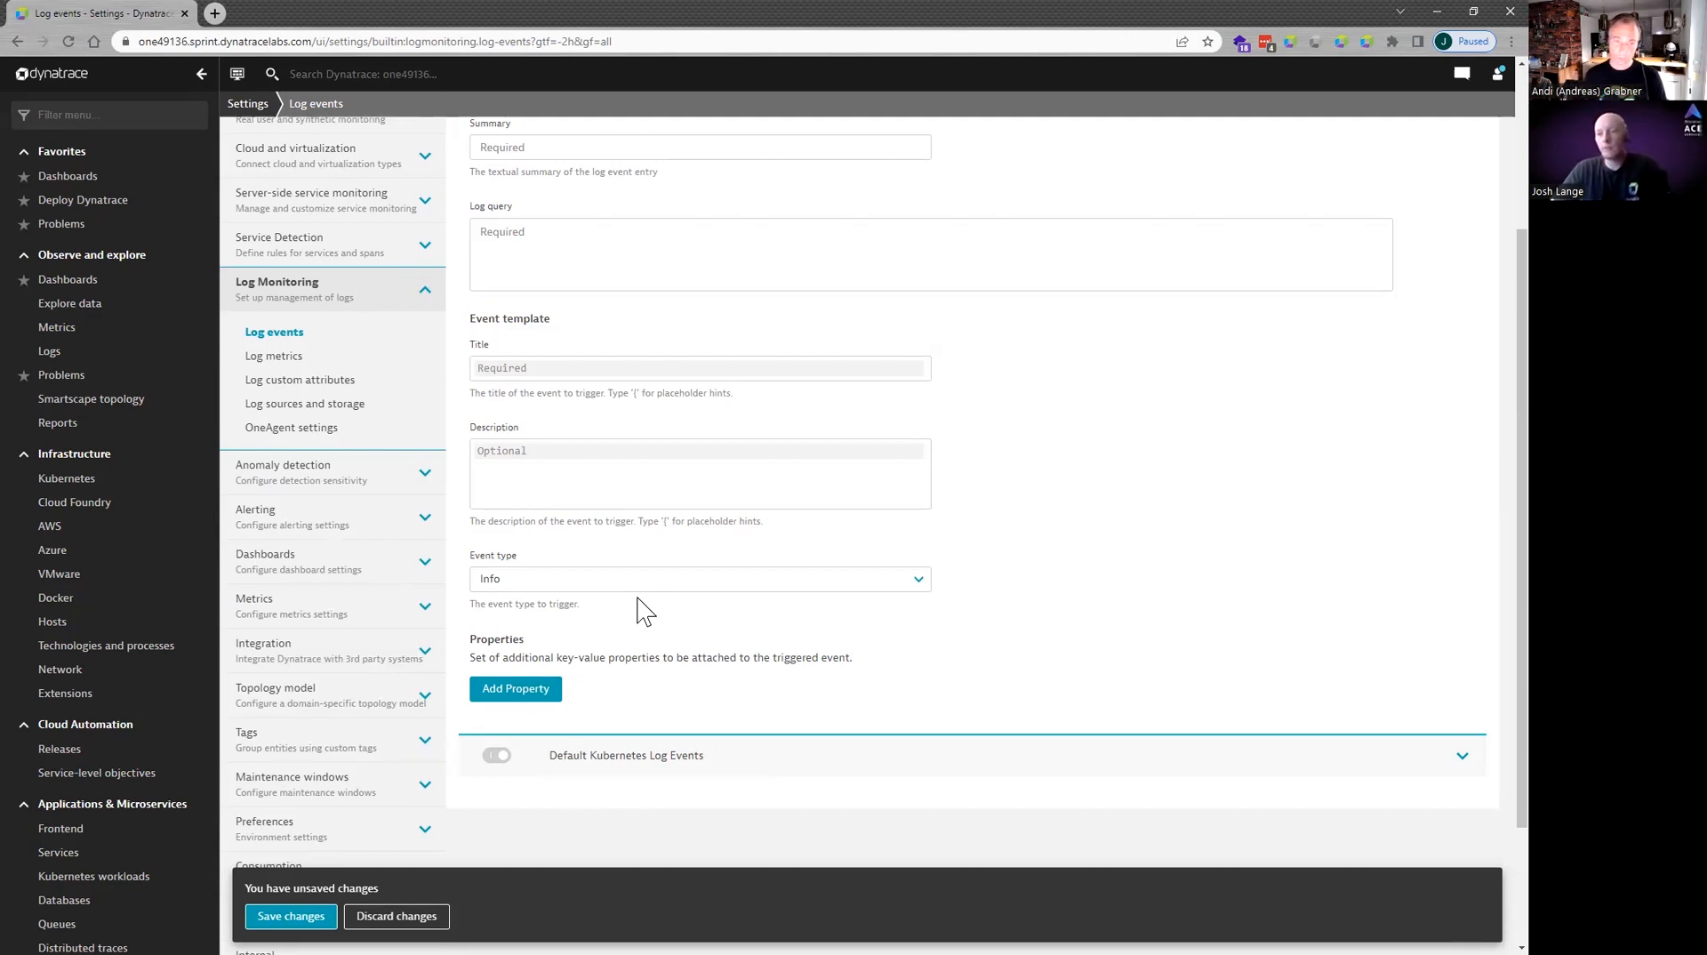
click(663, 582)
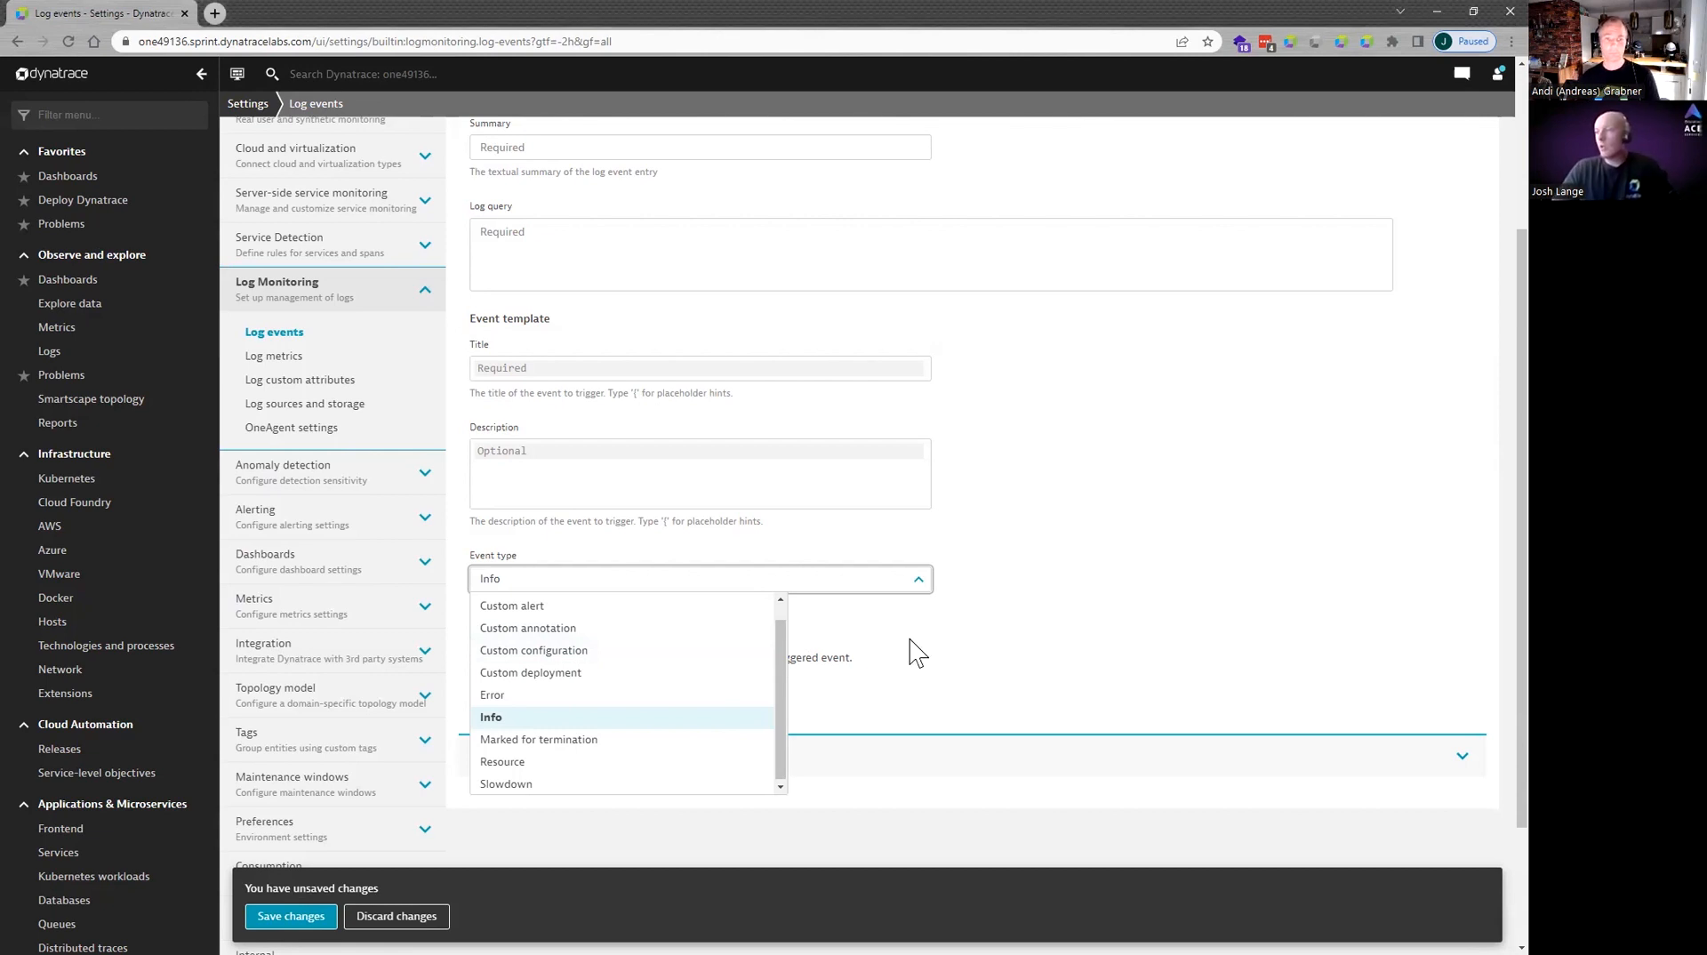
click(1029, 583)
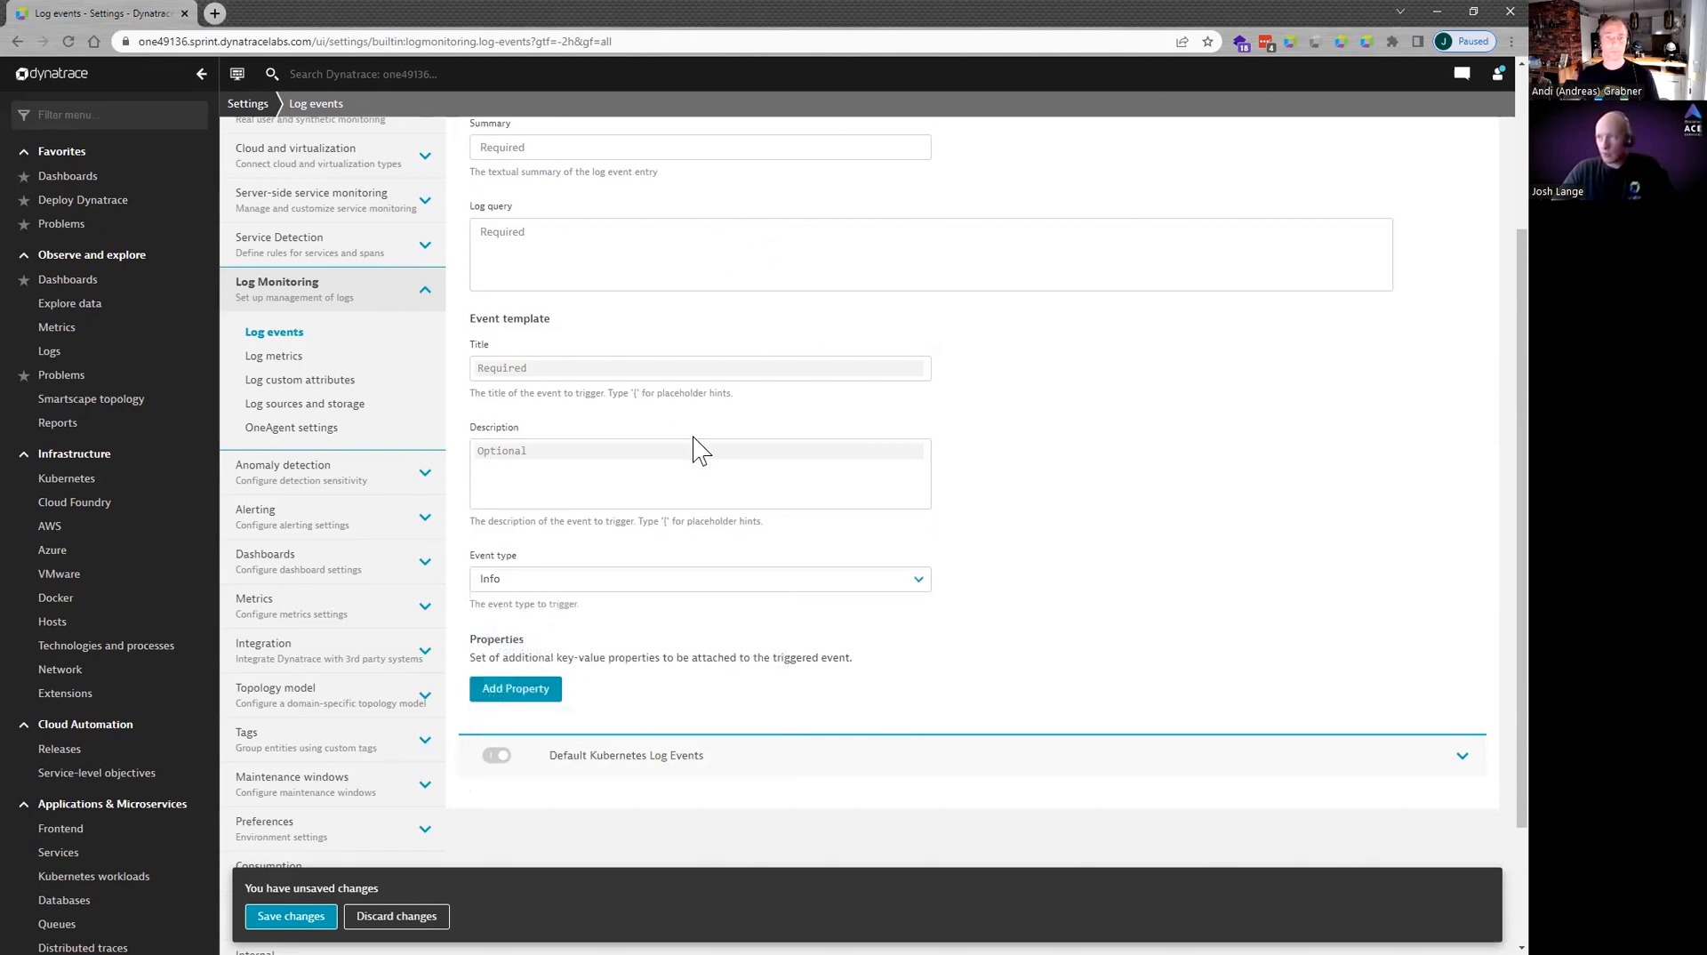
click(402, 485)
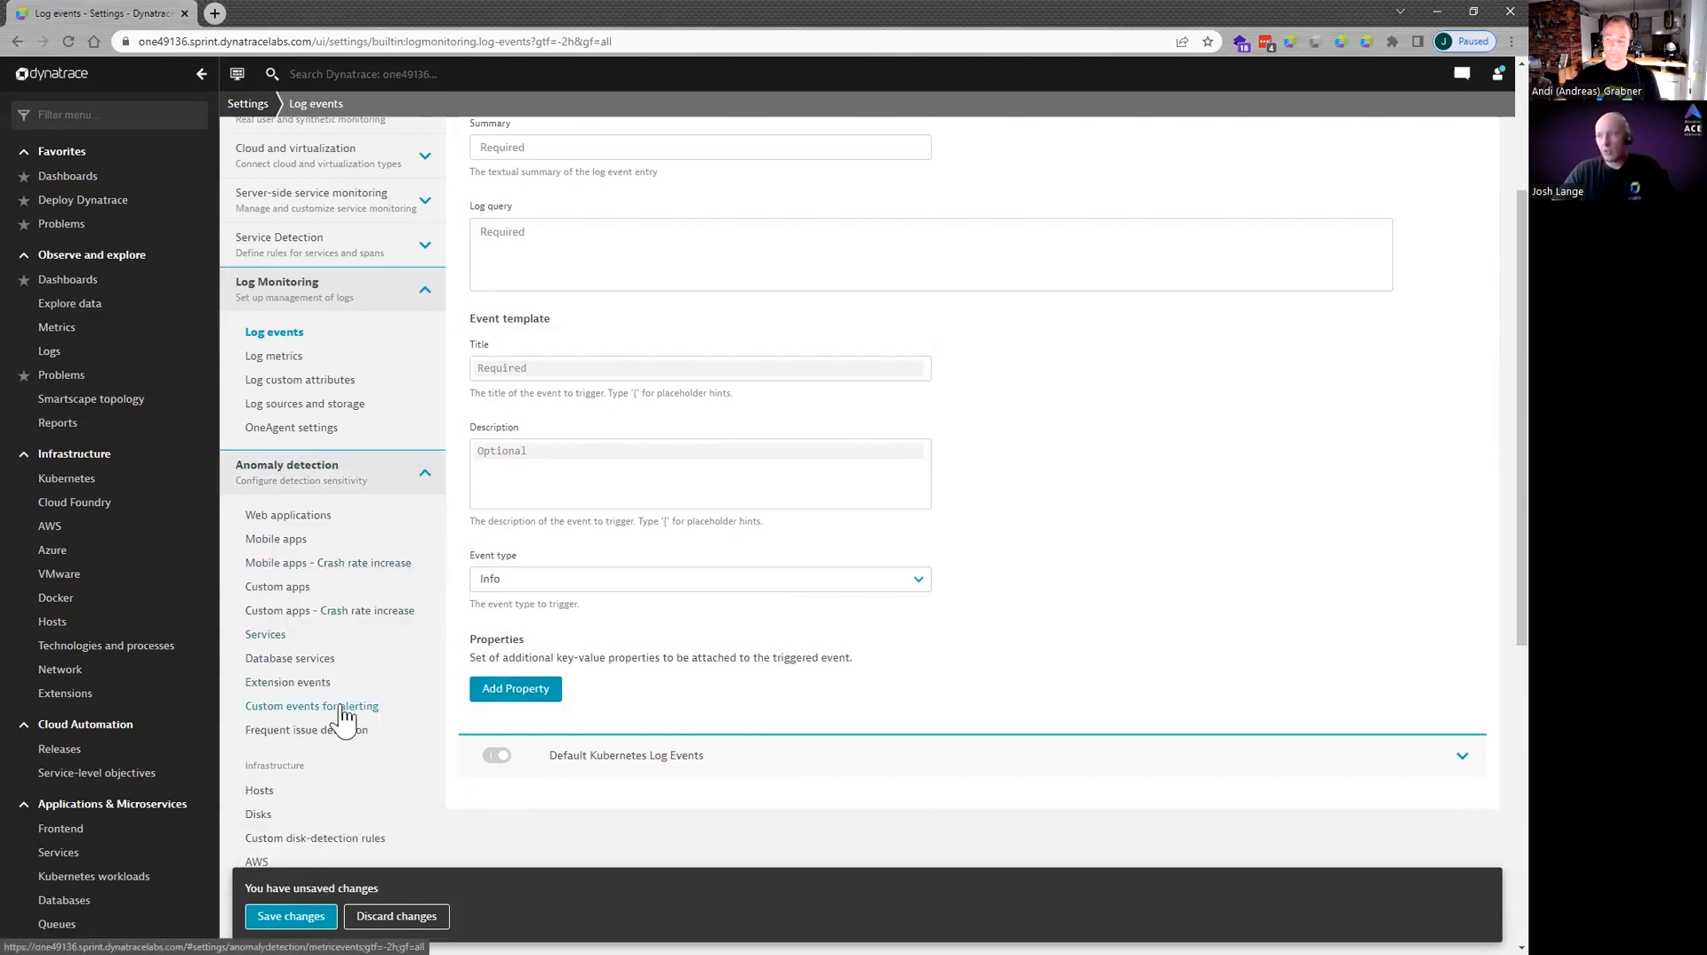
click(405, 917)
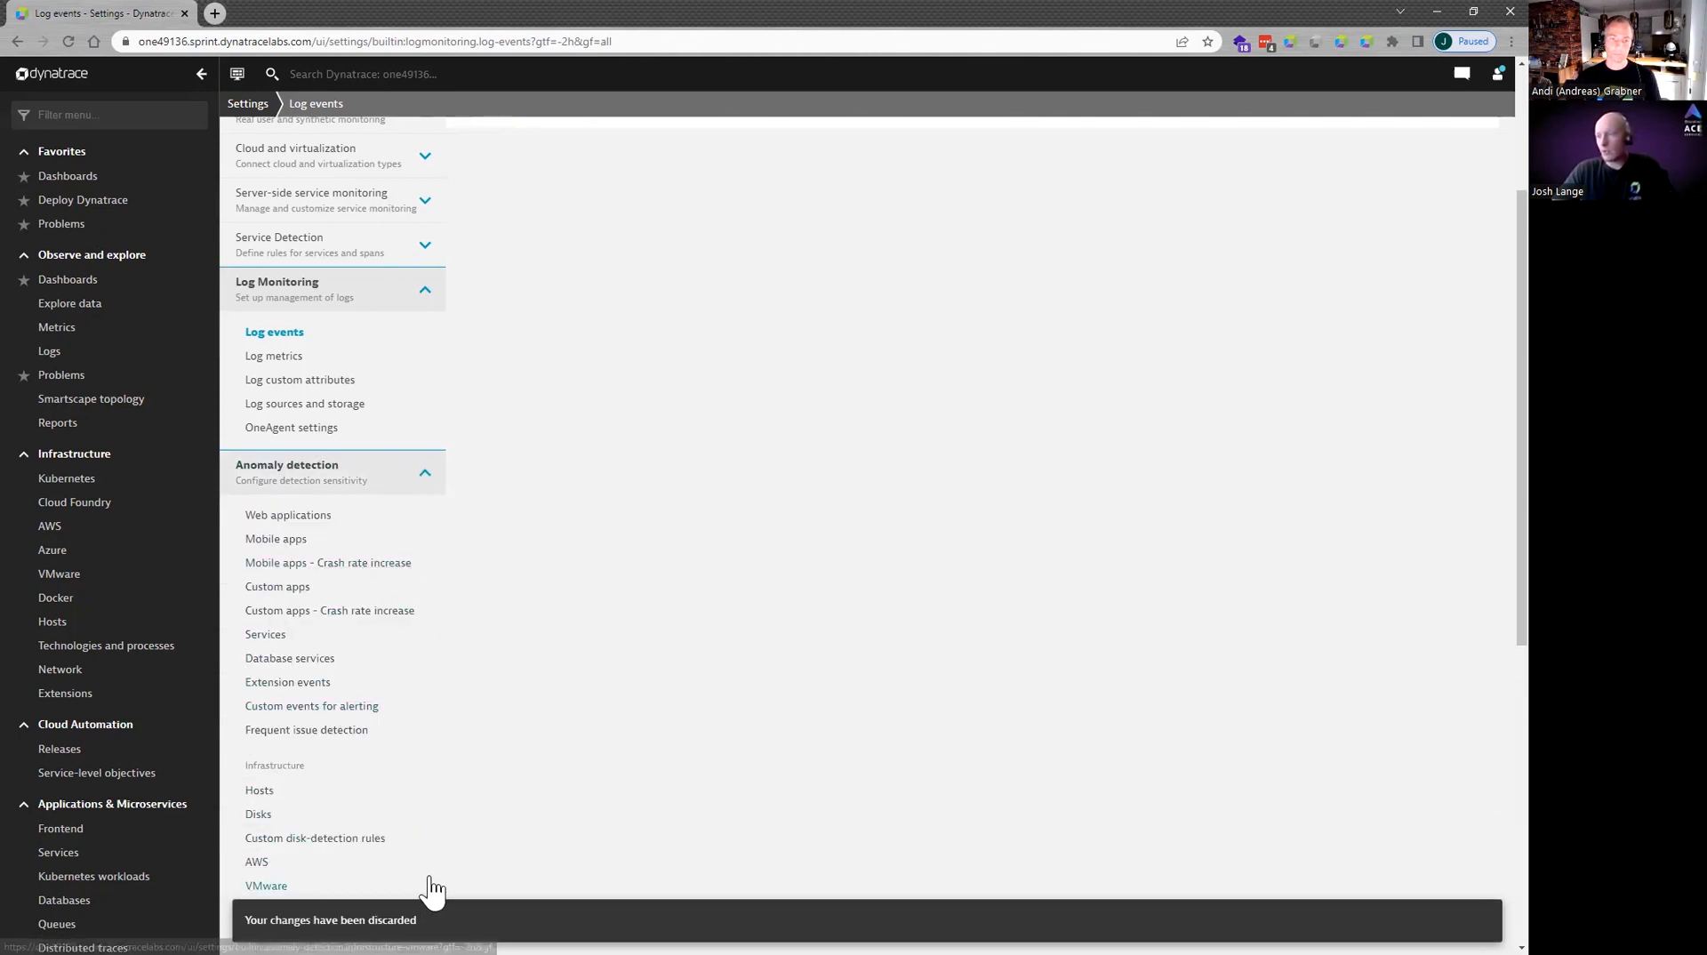
Start a custom event for alerting under Anomaly detection and select the log.error.brokenpipe metric for it.
click(334, 709)
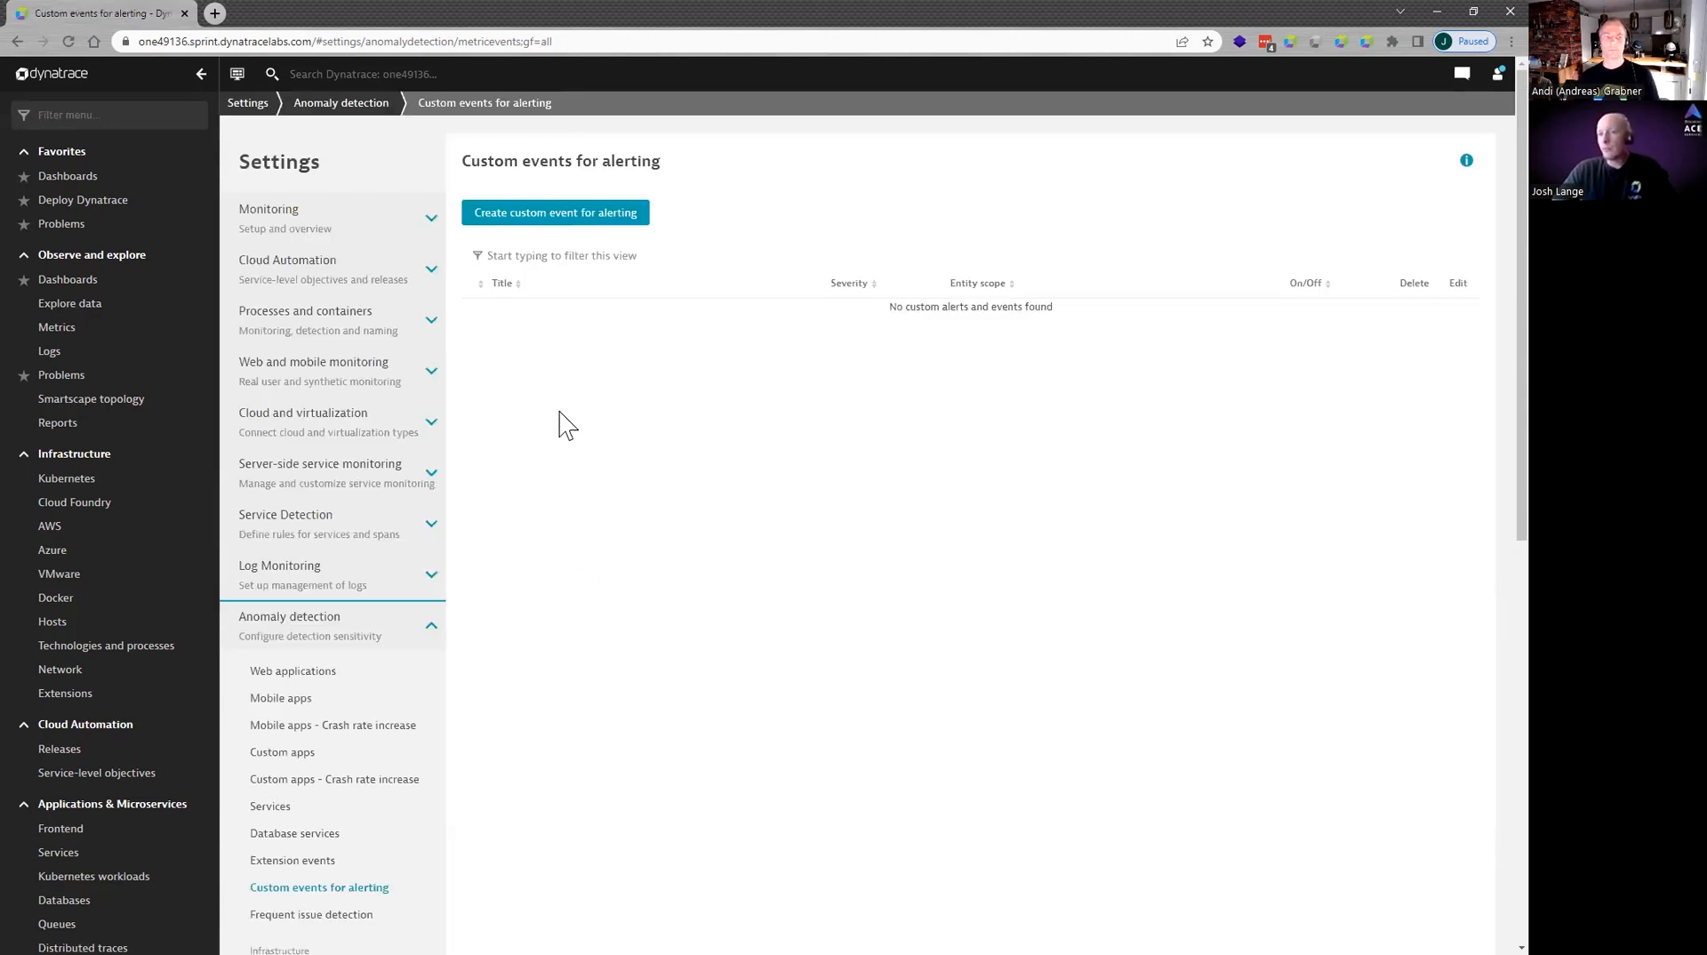
click(586, 214)
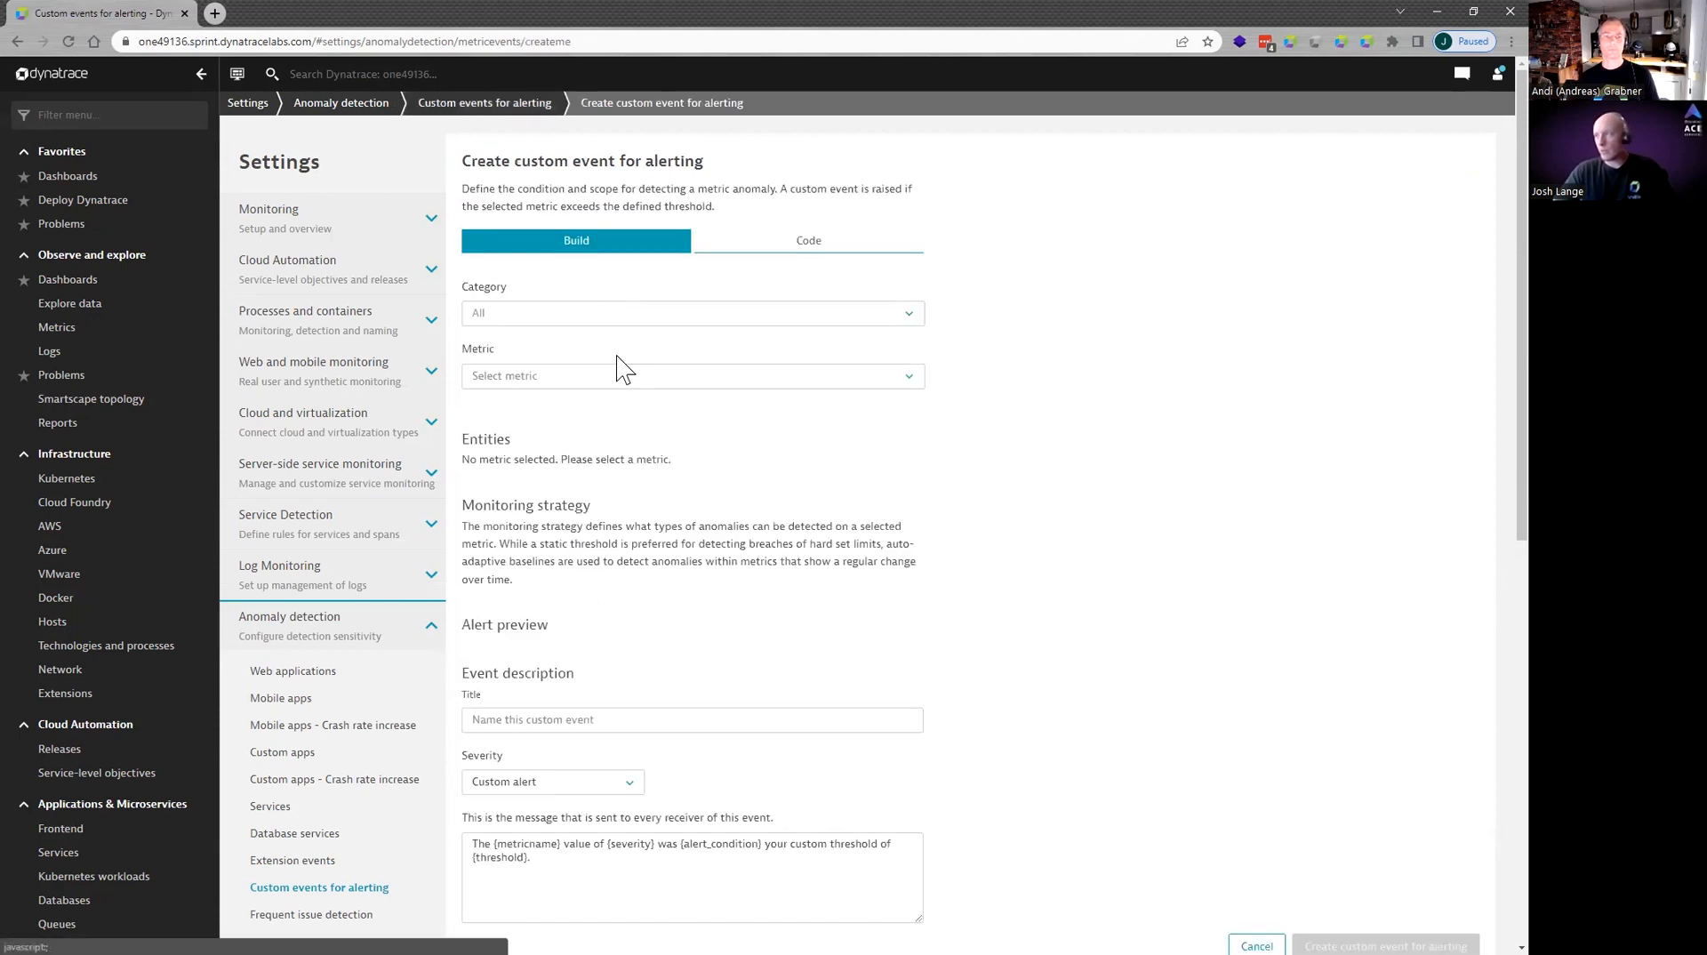
click(559, 375)
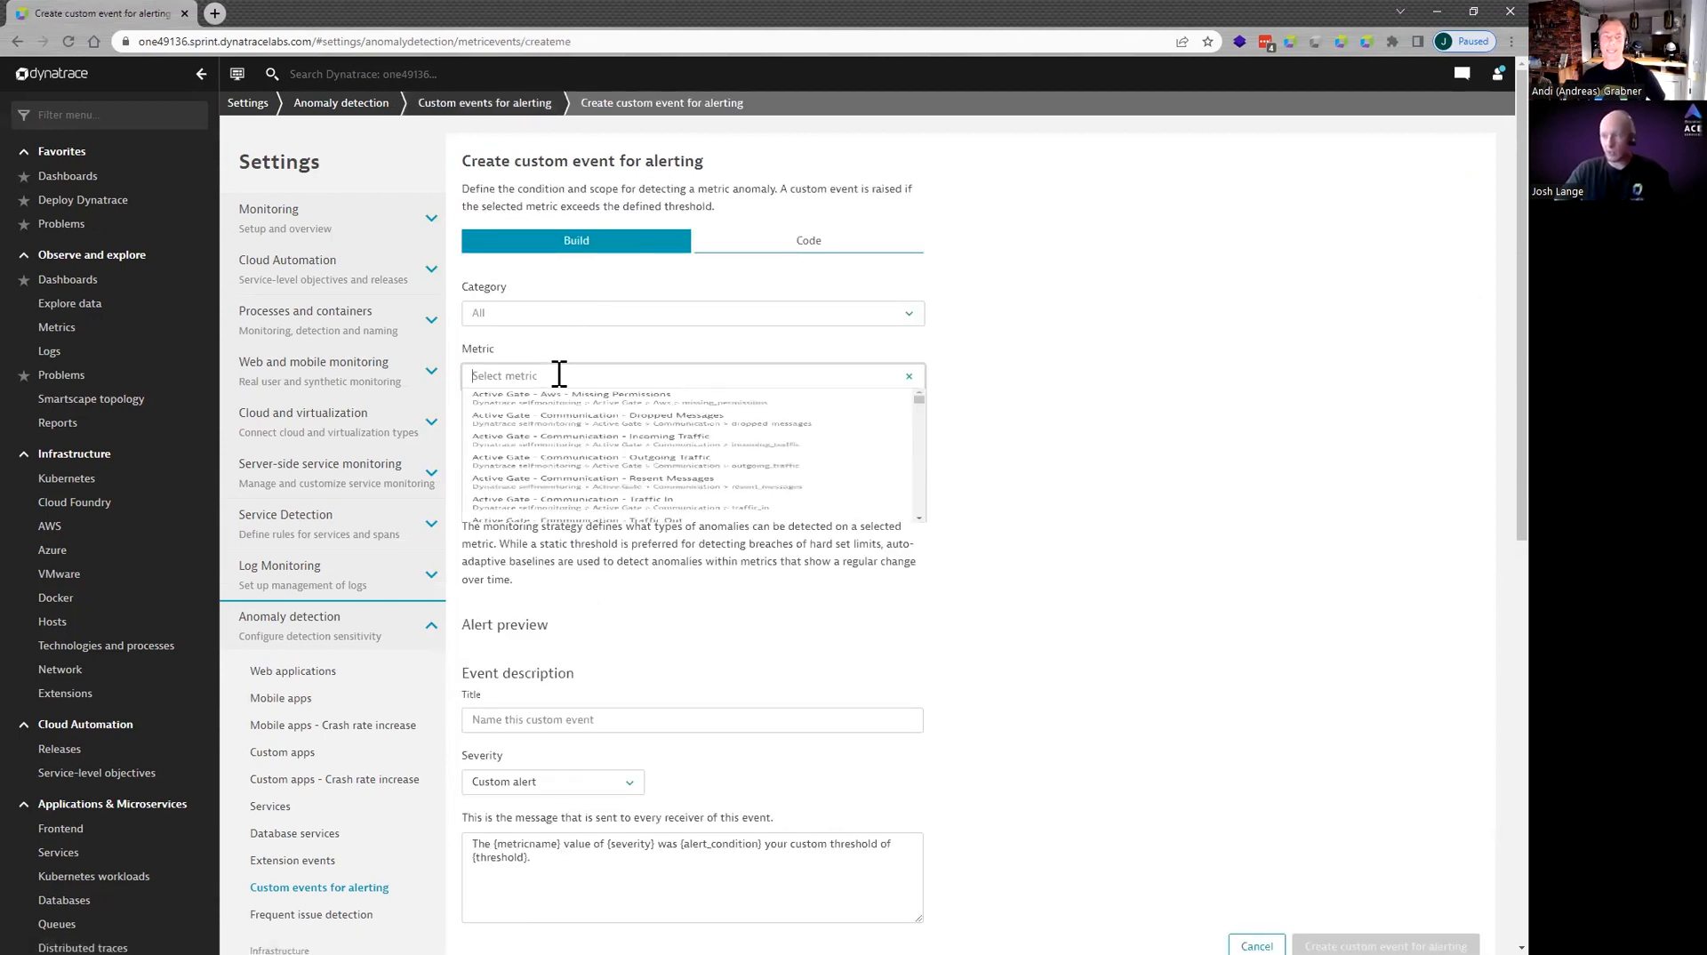
text(log)
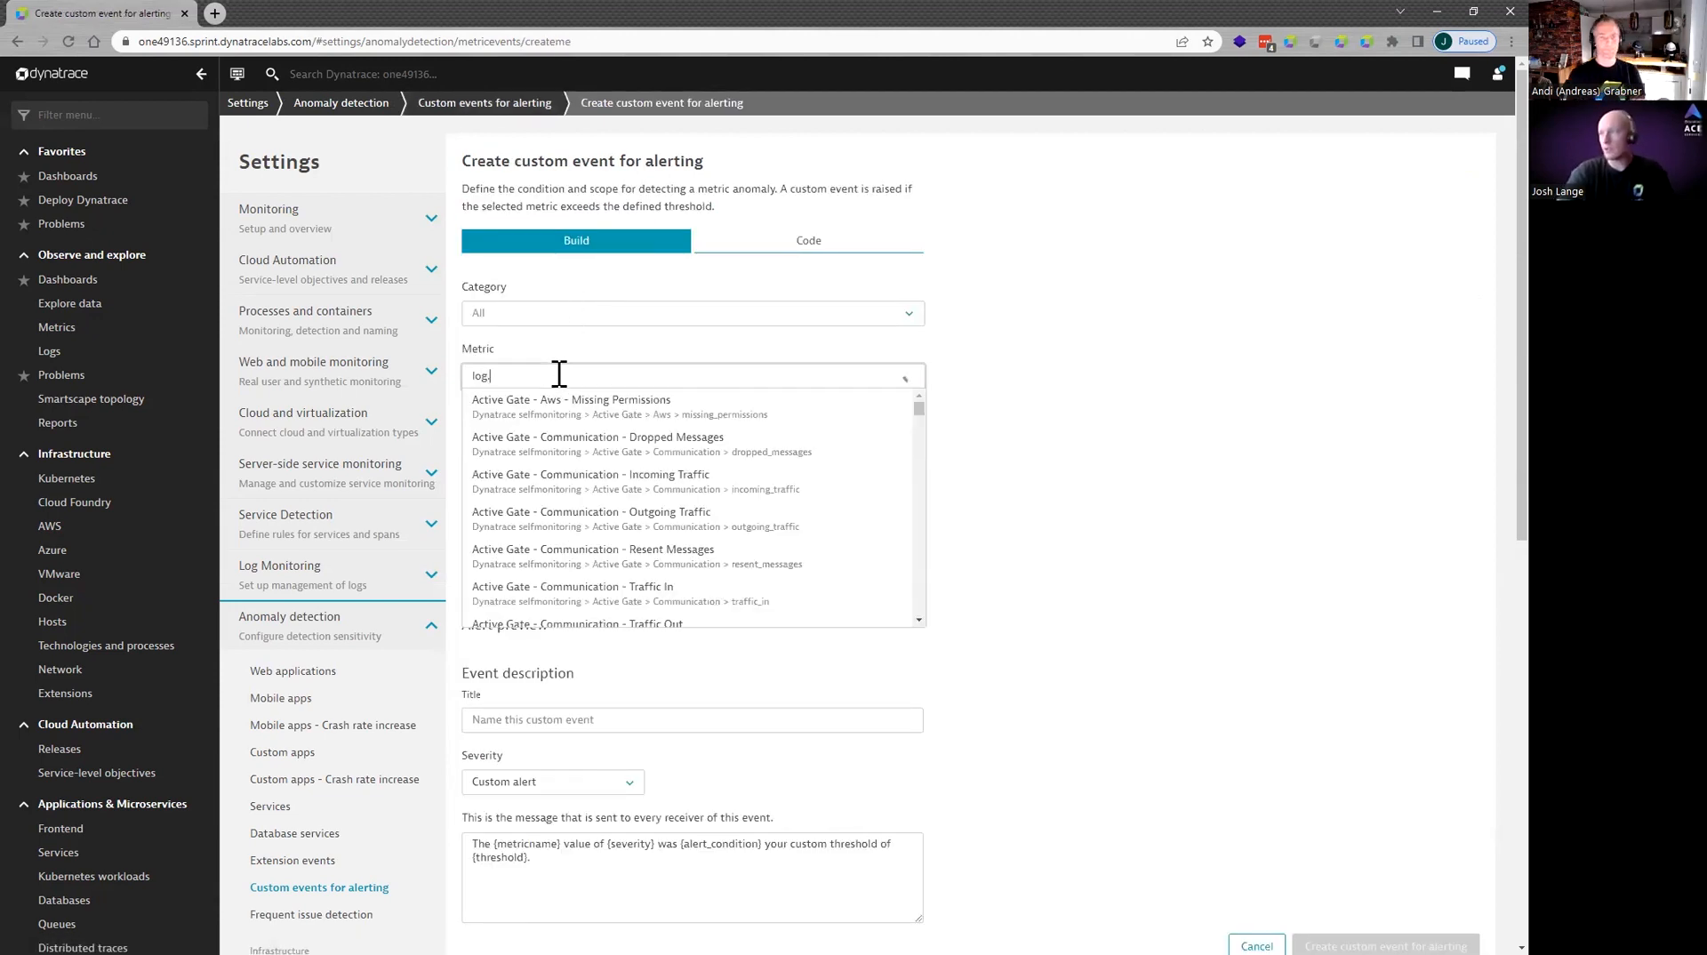
text(.)
click(553, 447)
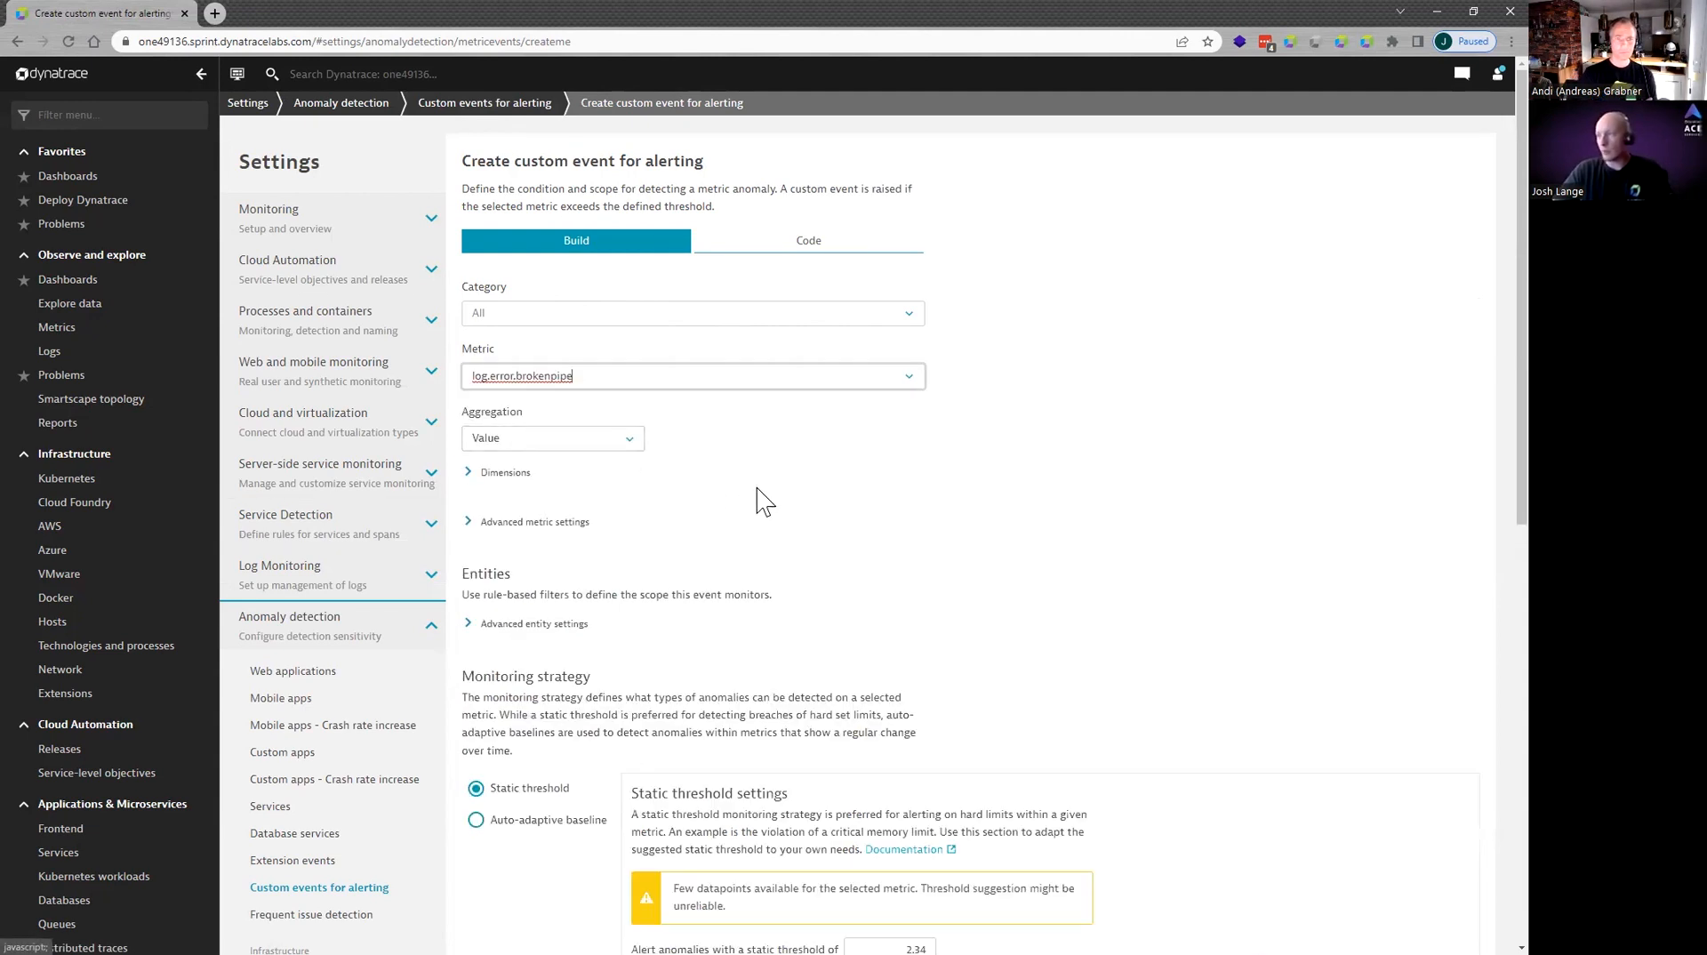
Set the static threshold alert to trigger for 10 one-minute slots during any 10 minute period.
scroll(738, 493, down, 1)
scroll(738, 493, down, 2)
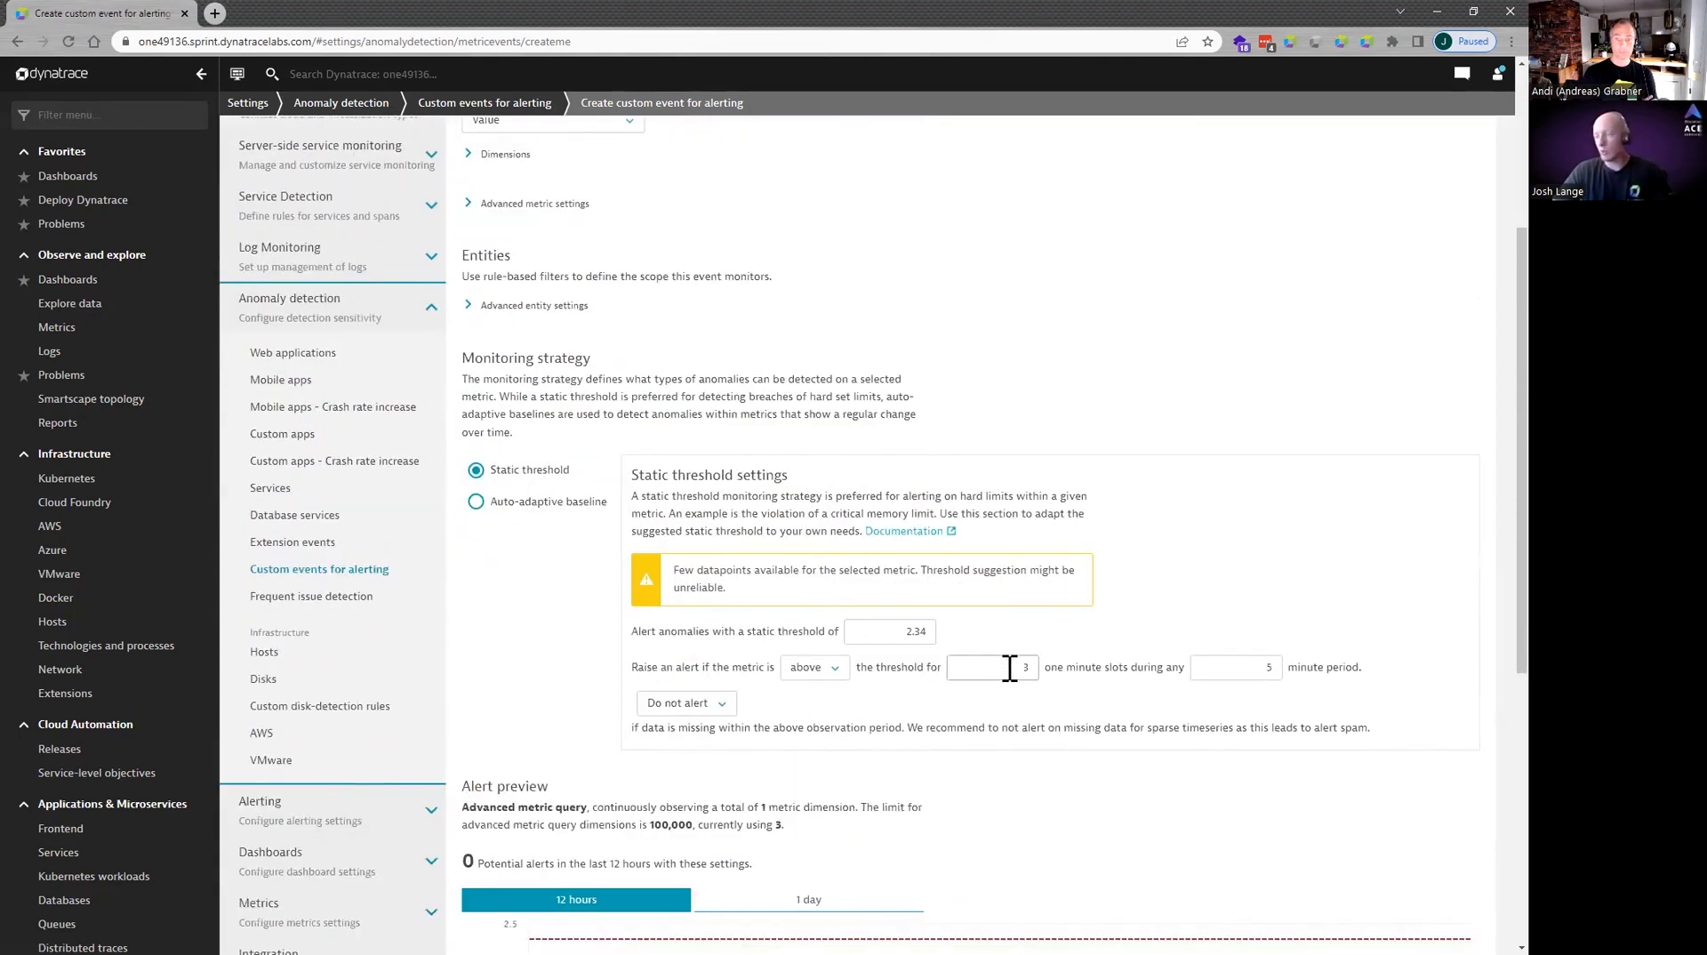
scroll(619, 500, up, 1)
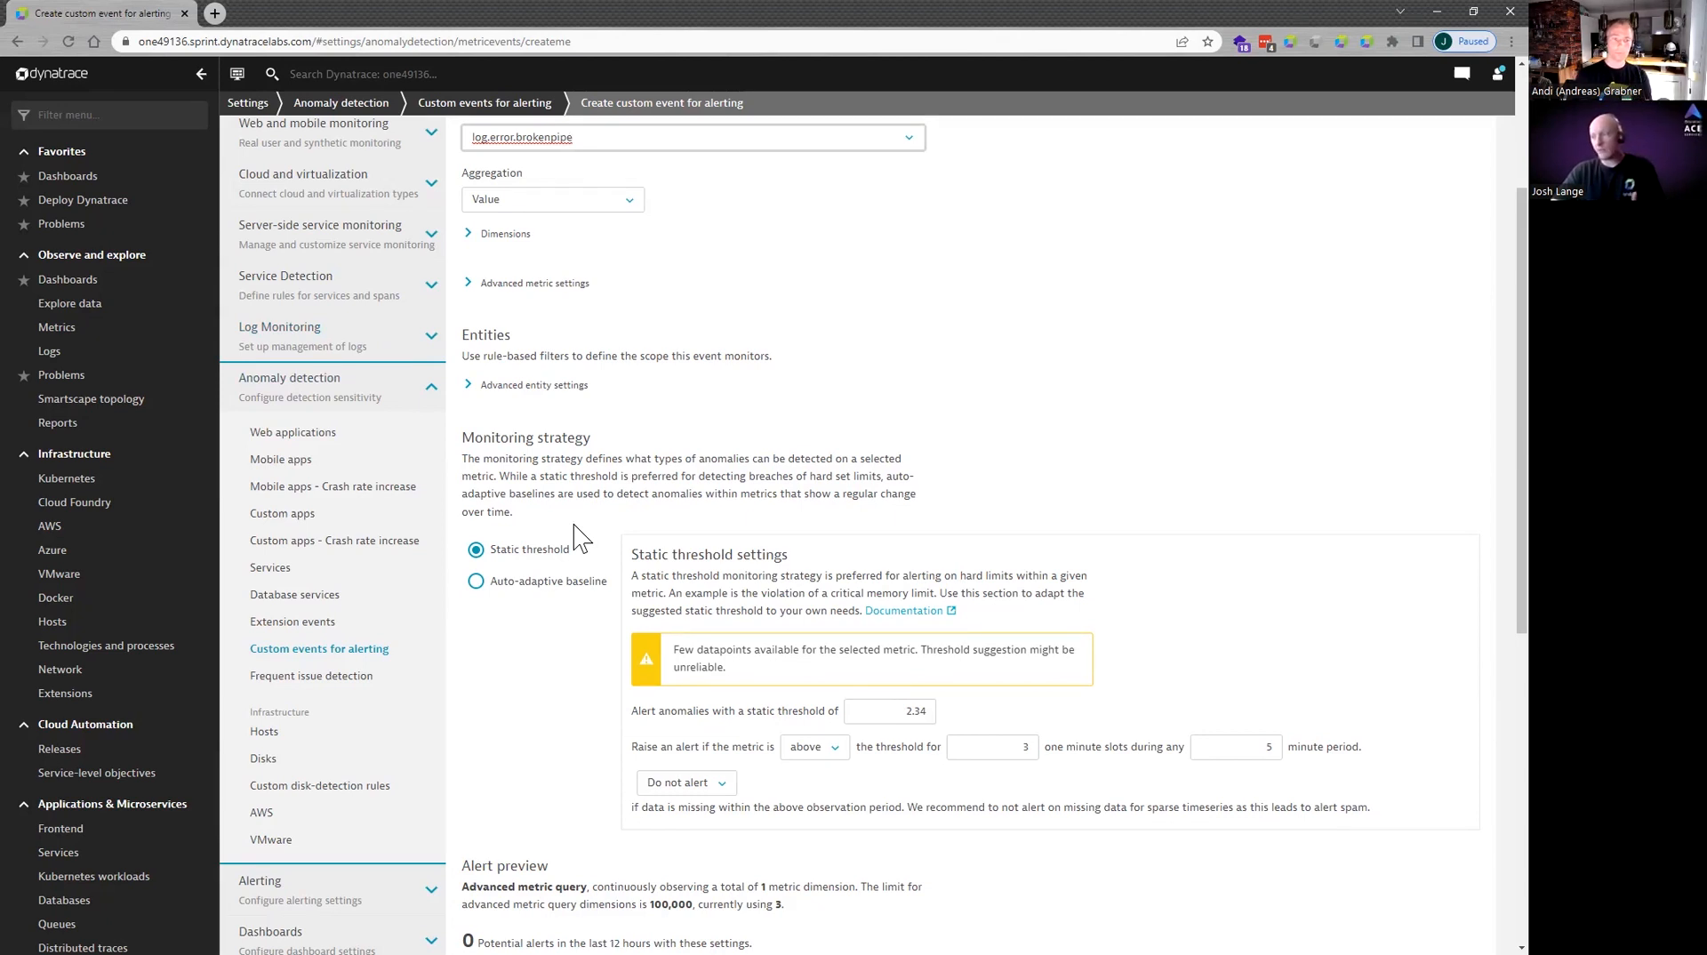
scroll(884, 788, down, 1)
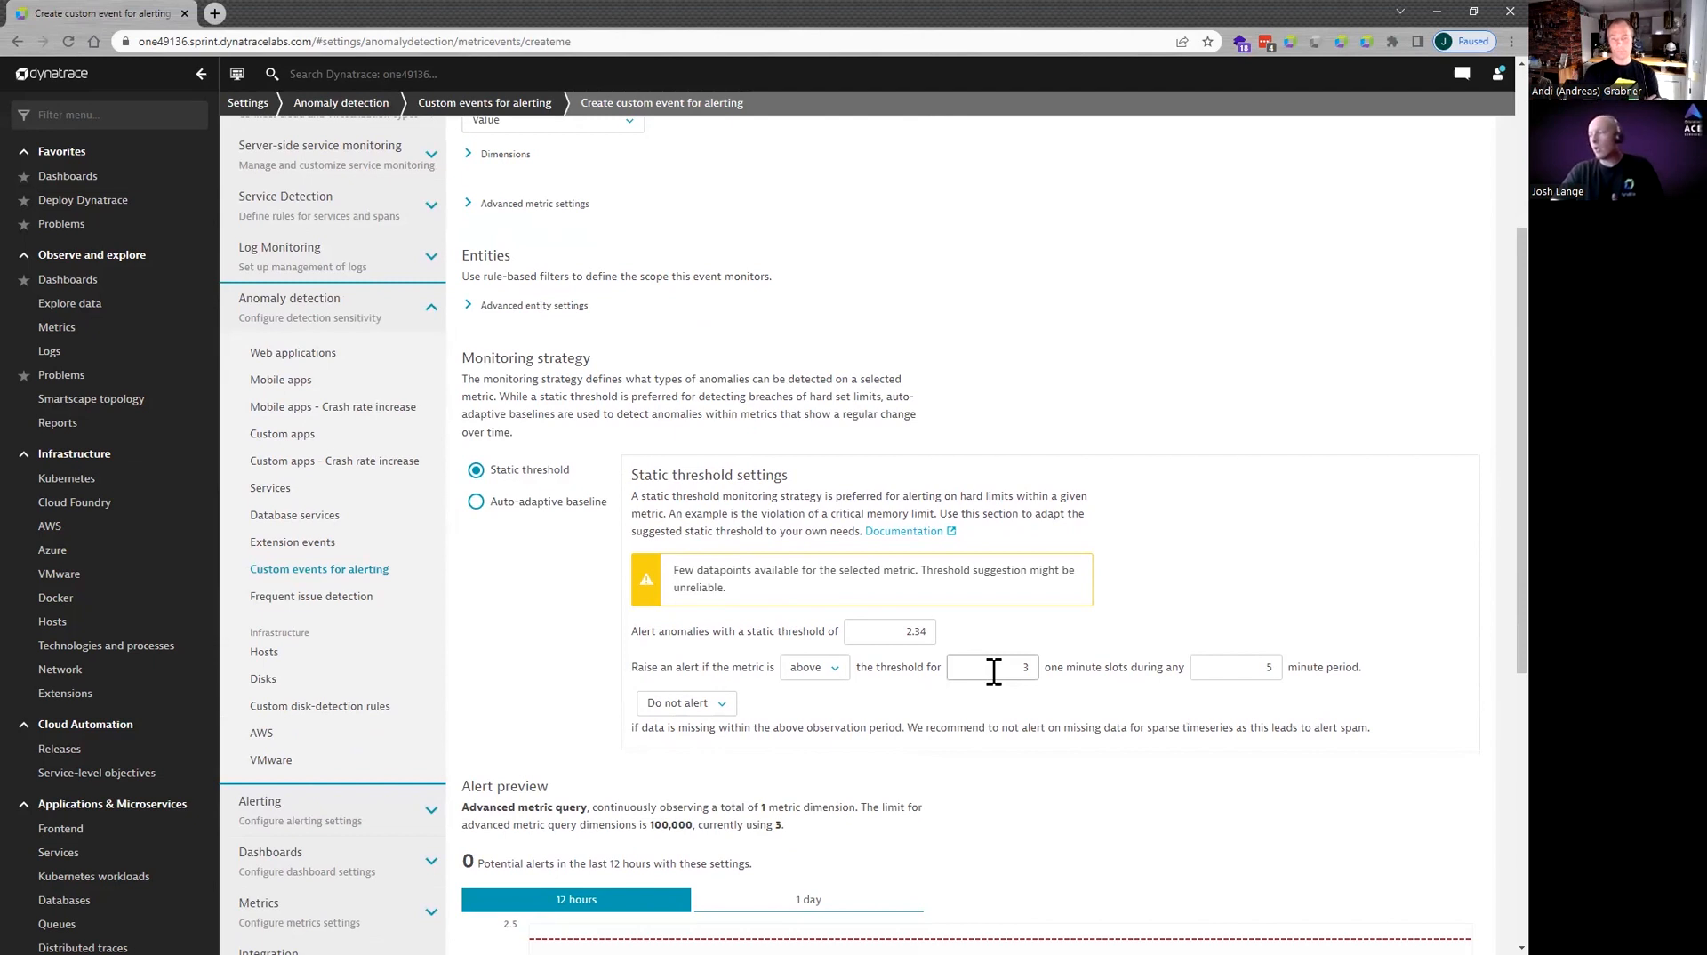
drag(993, 672, 1105, 671)
text(10)
double_click(1237, 667)
text(10)
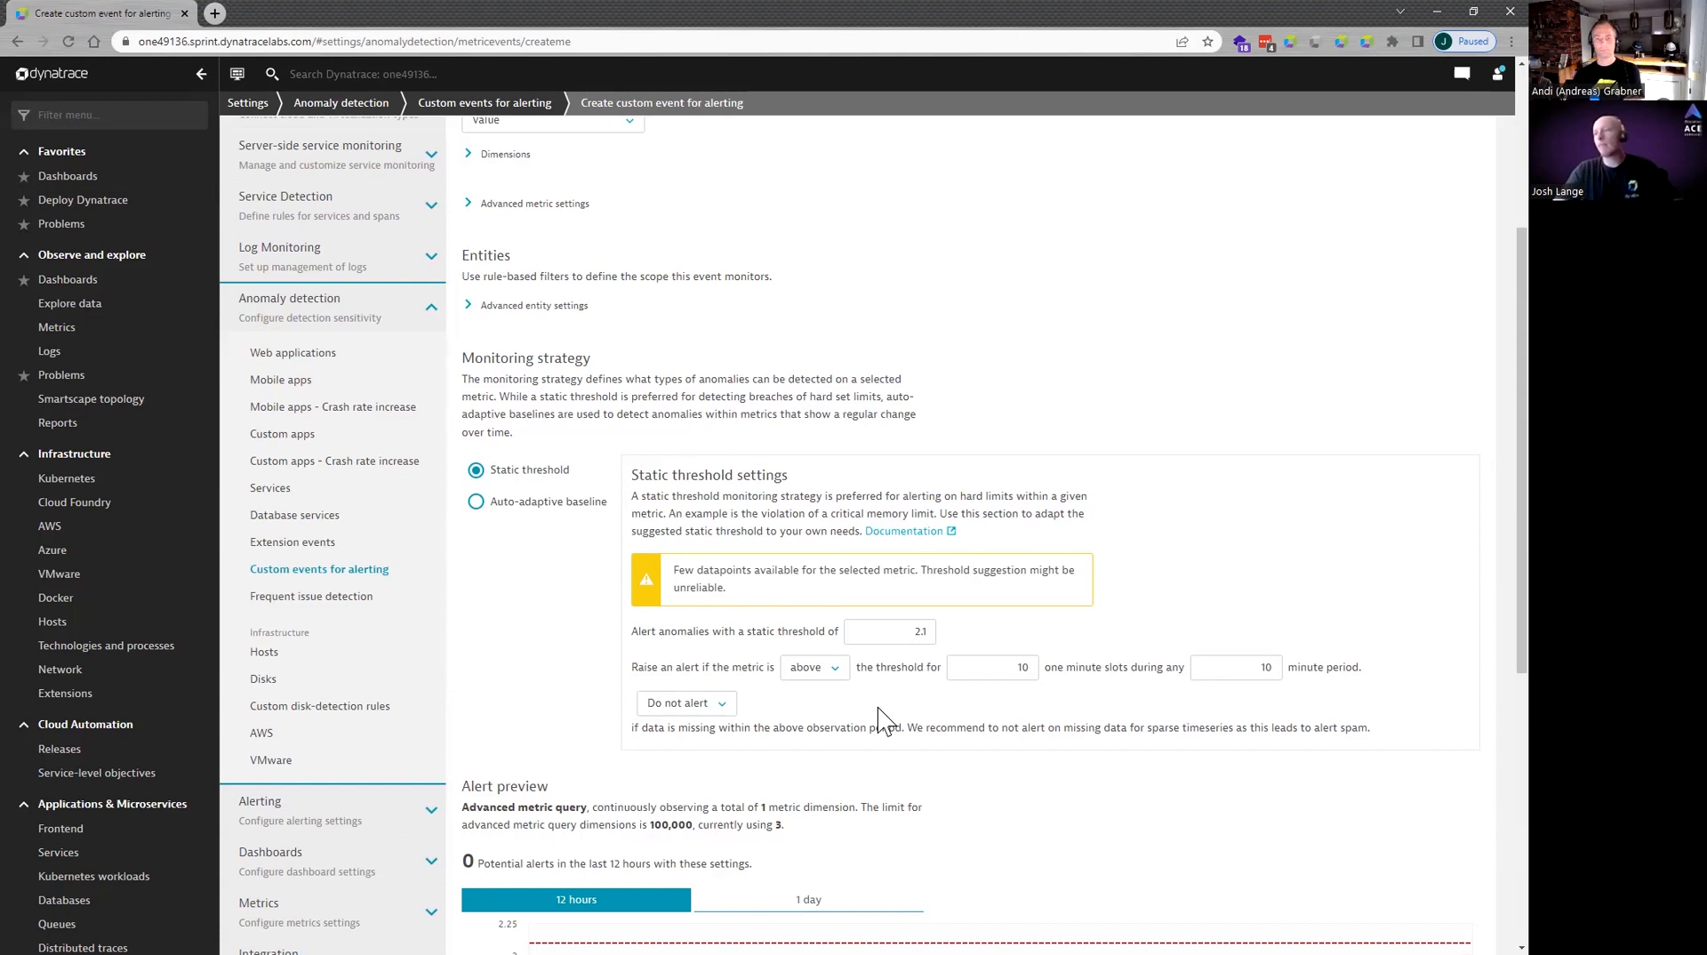
scroll(524, 604, up, 1)
scroll(531, 614, up, 2)
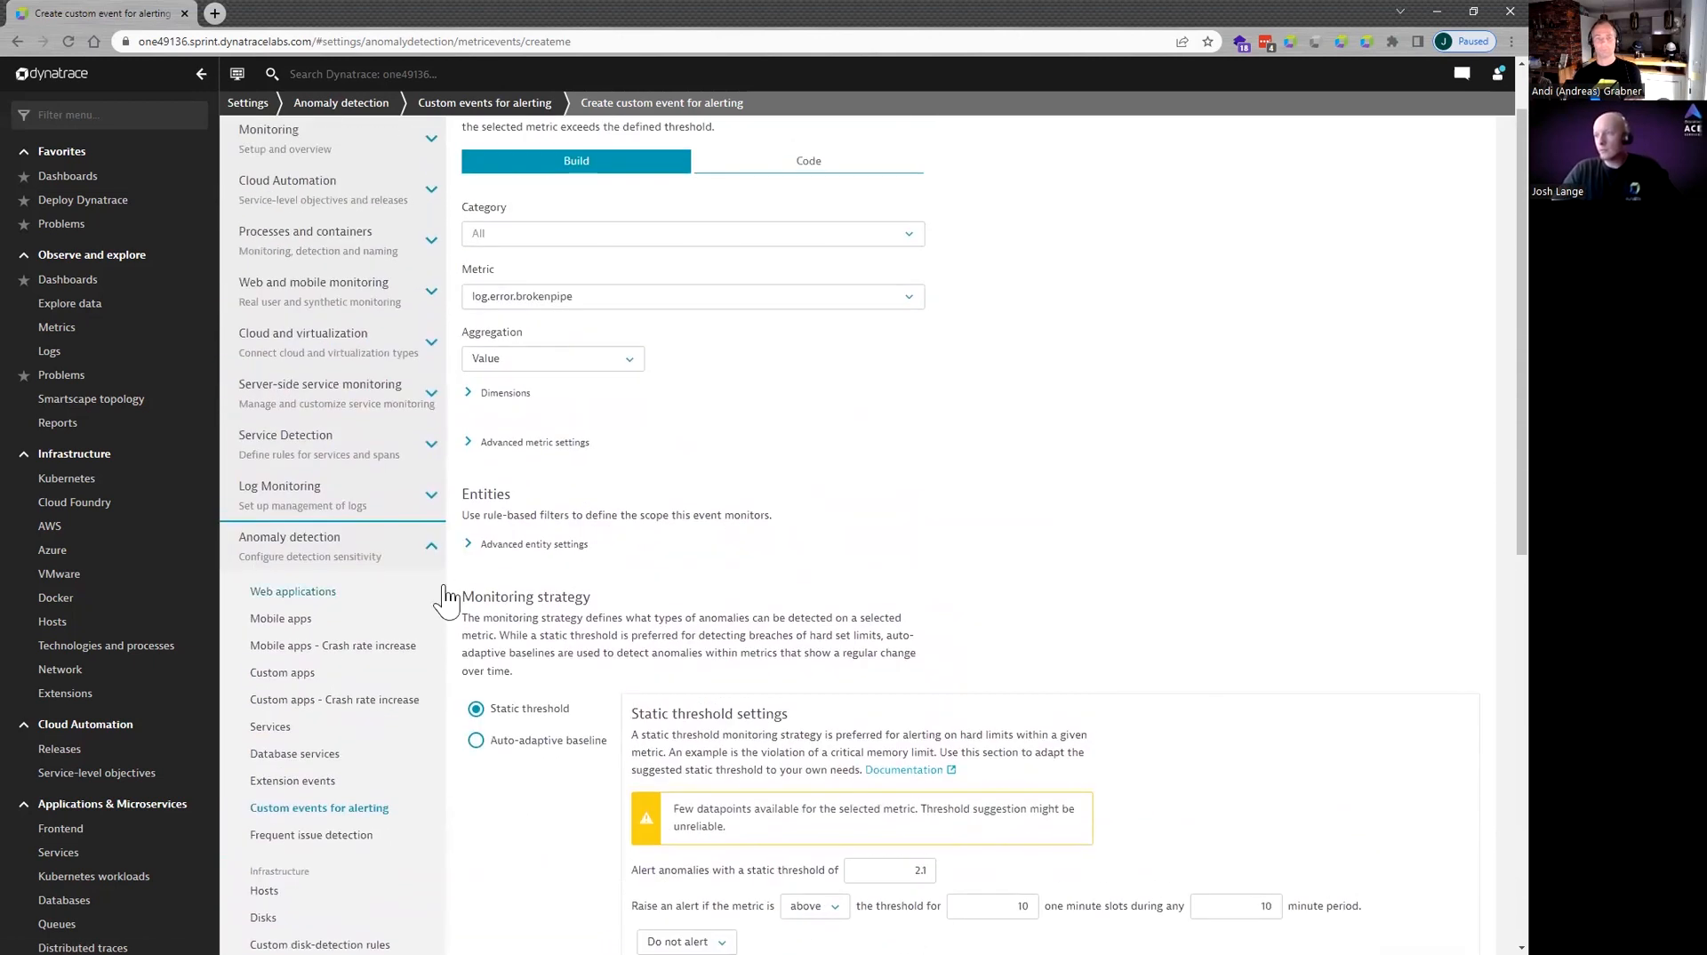
click(431, 549)
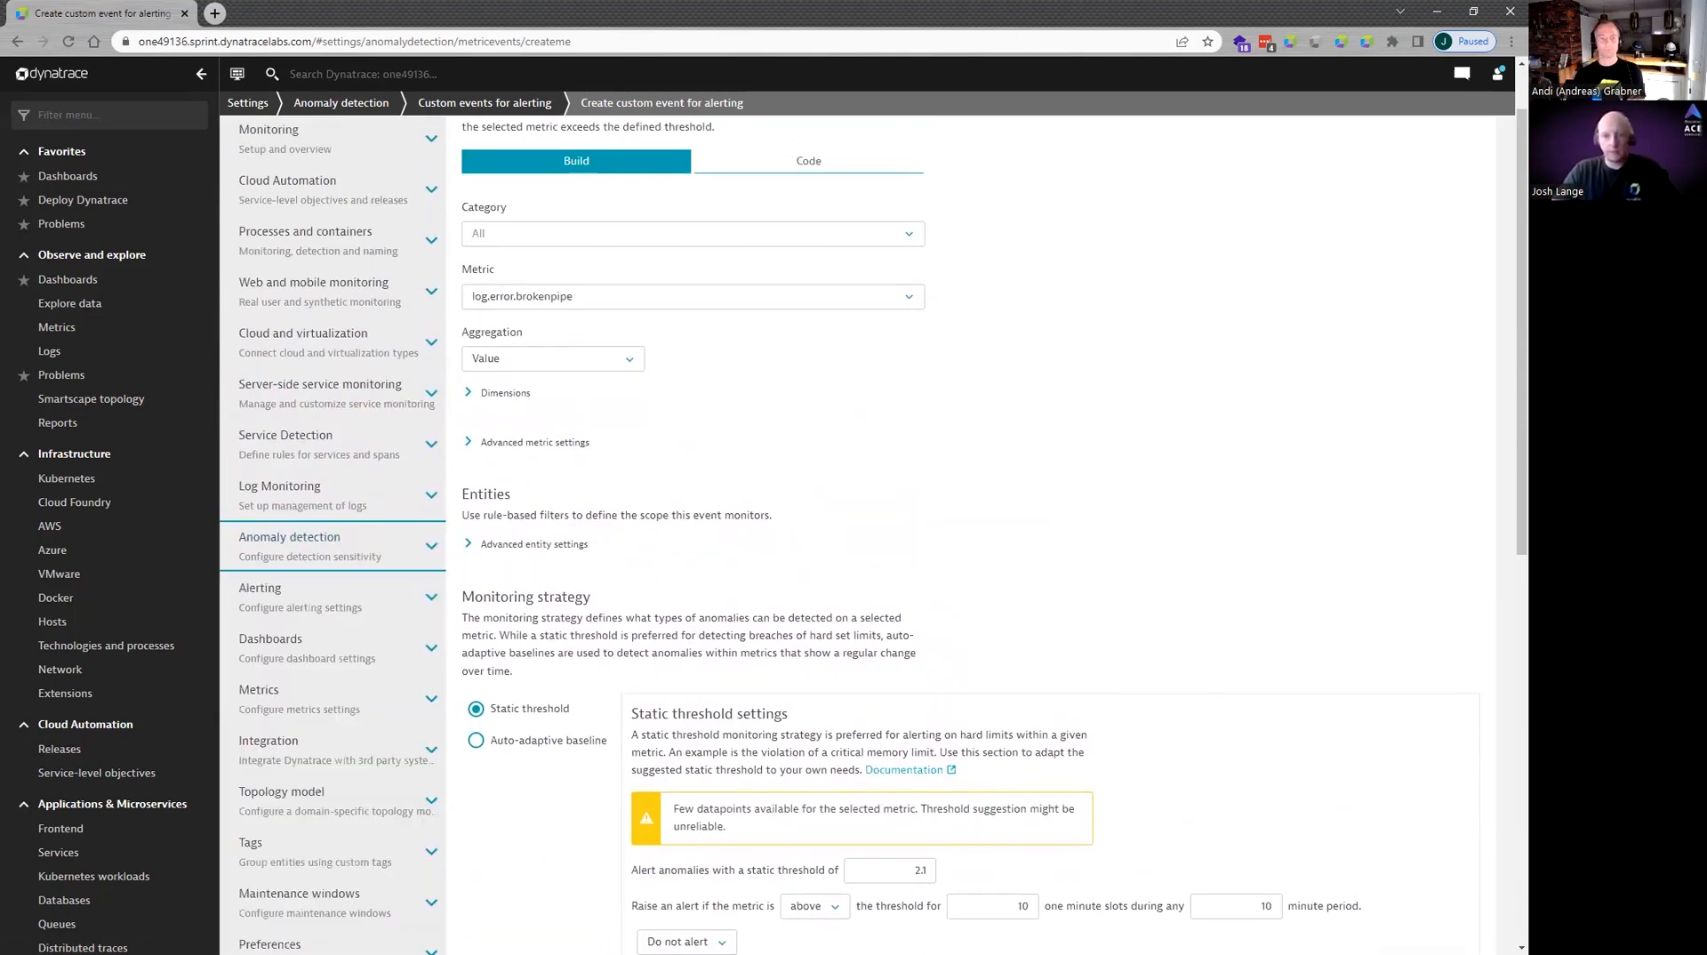
scroll(797, 449, up, 1)
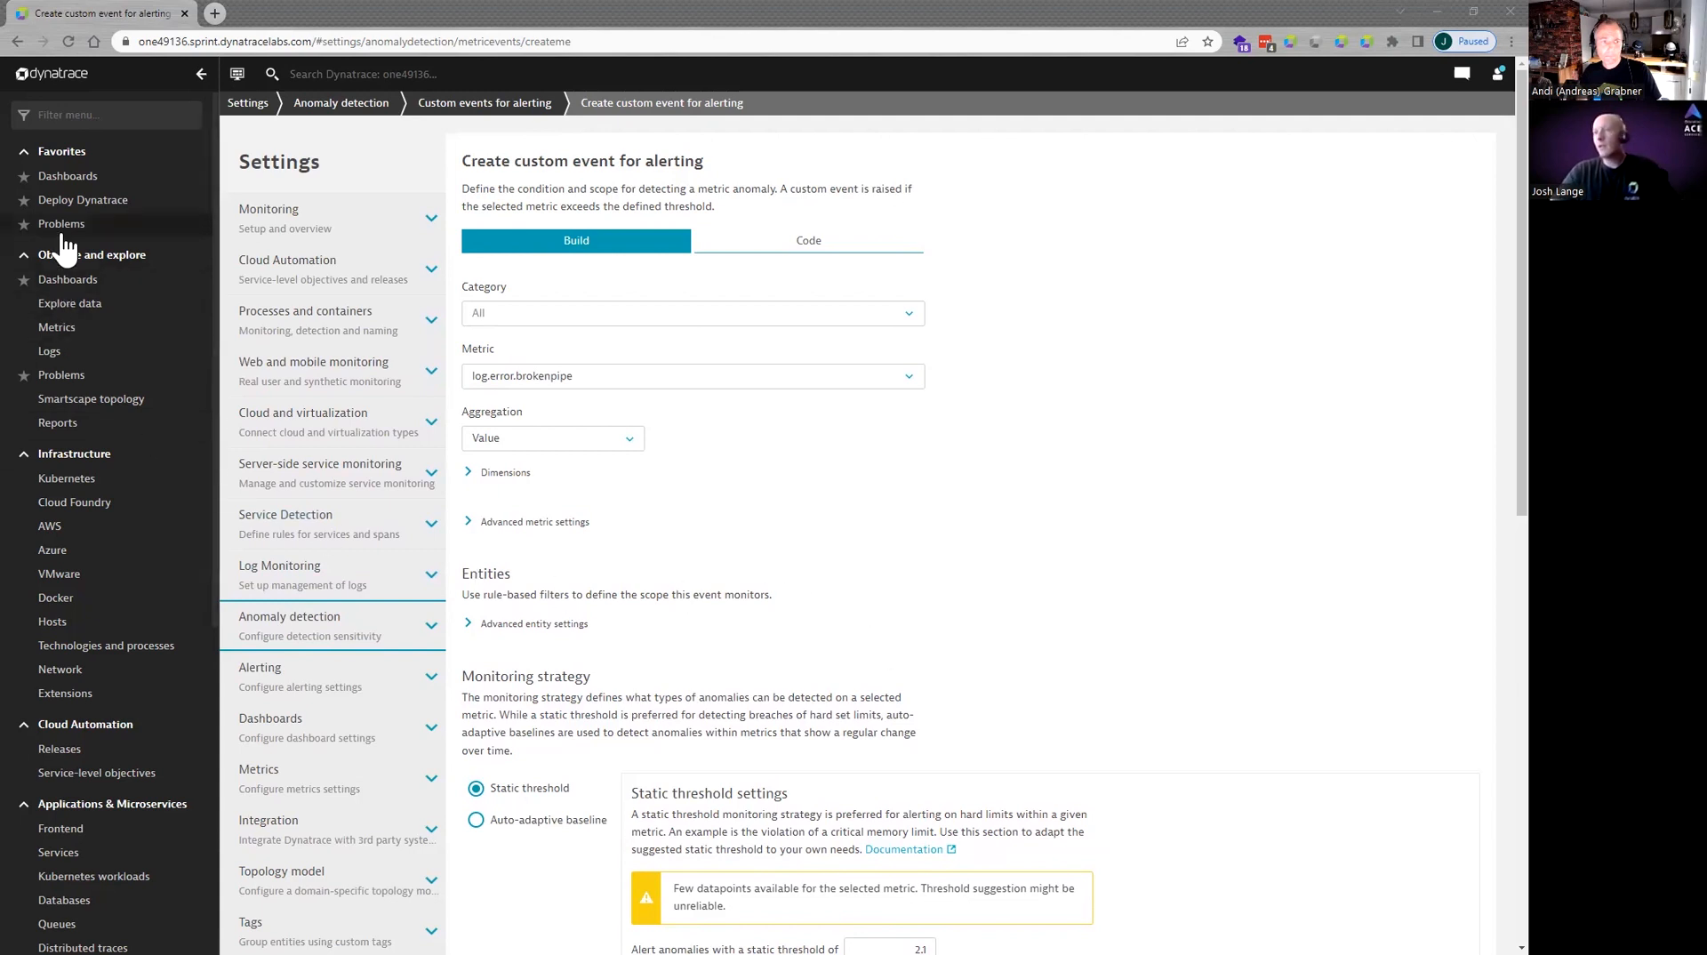
Query the log.errors.total metric in Data explorer by Sum, split by k8s.deployment.name, and visualize it as a Pie.
click(78, 305)
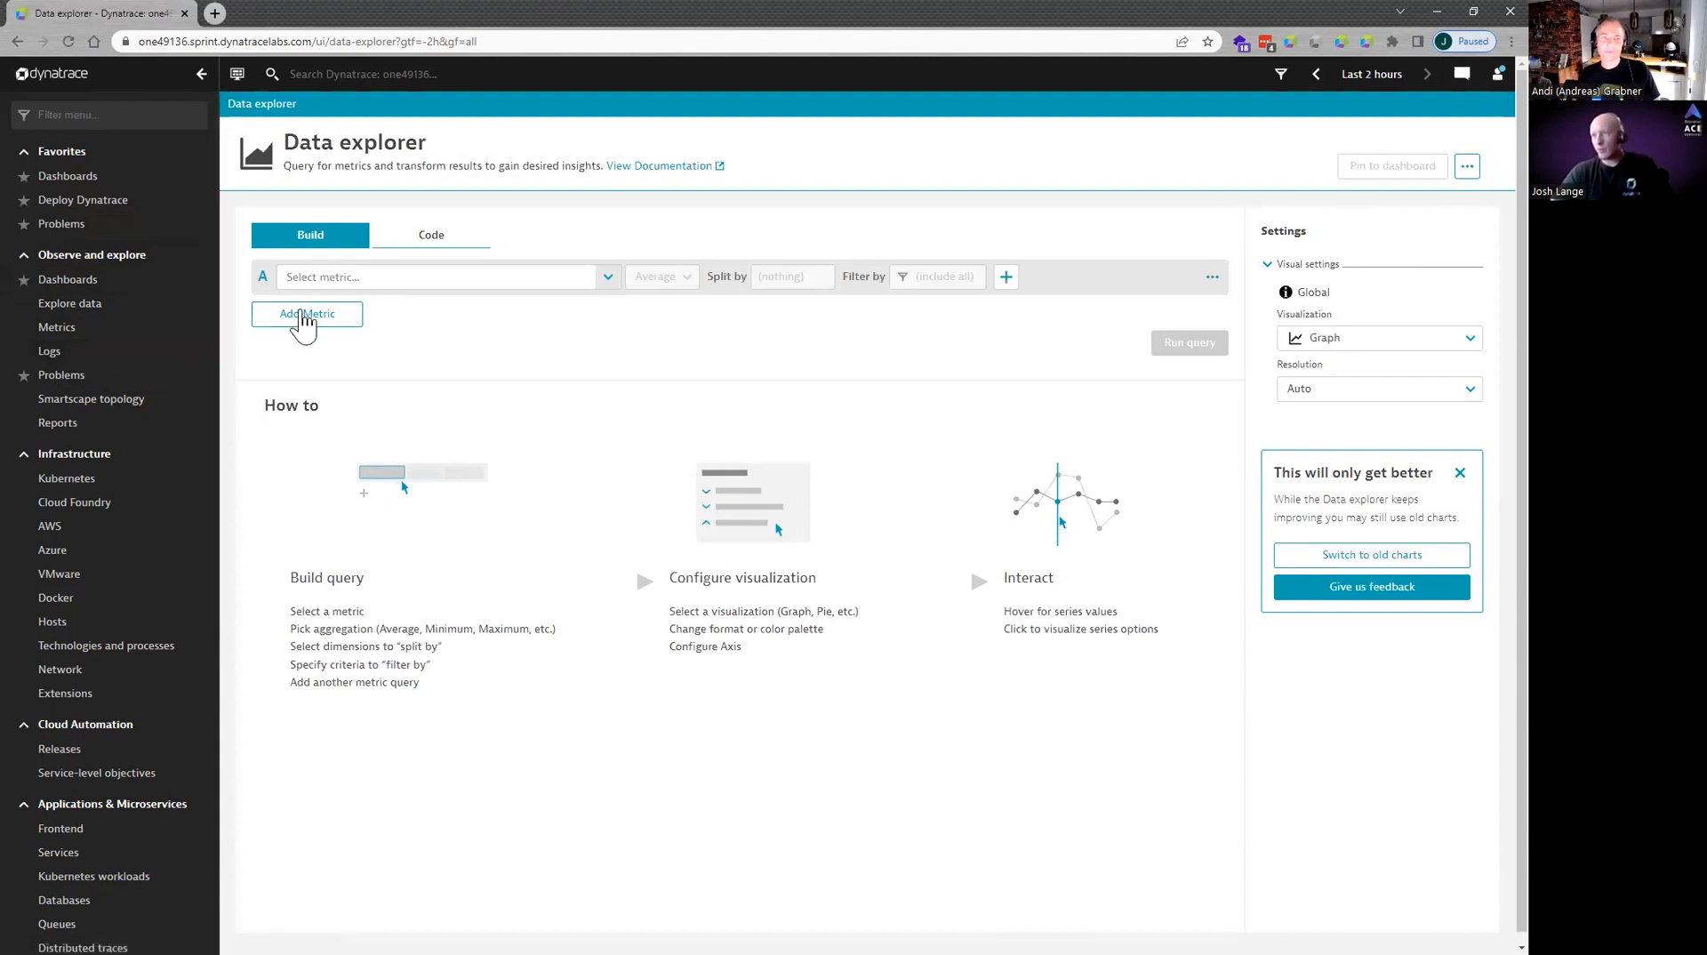
click(381, 279)
text(log.err)
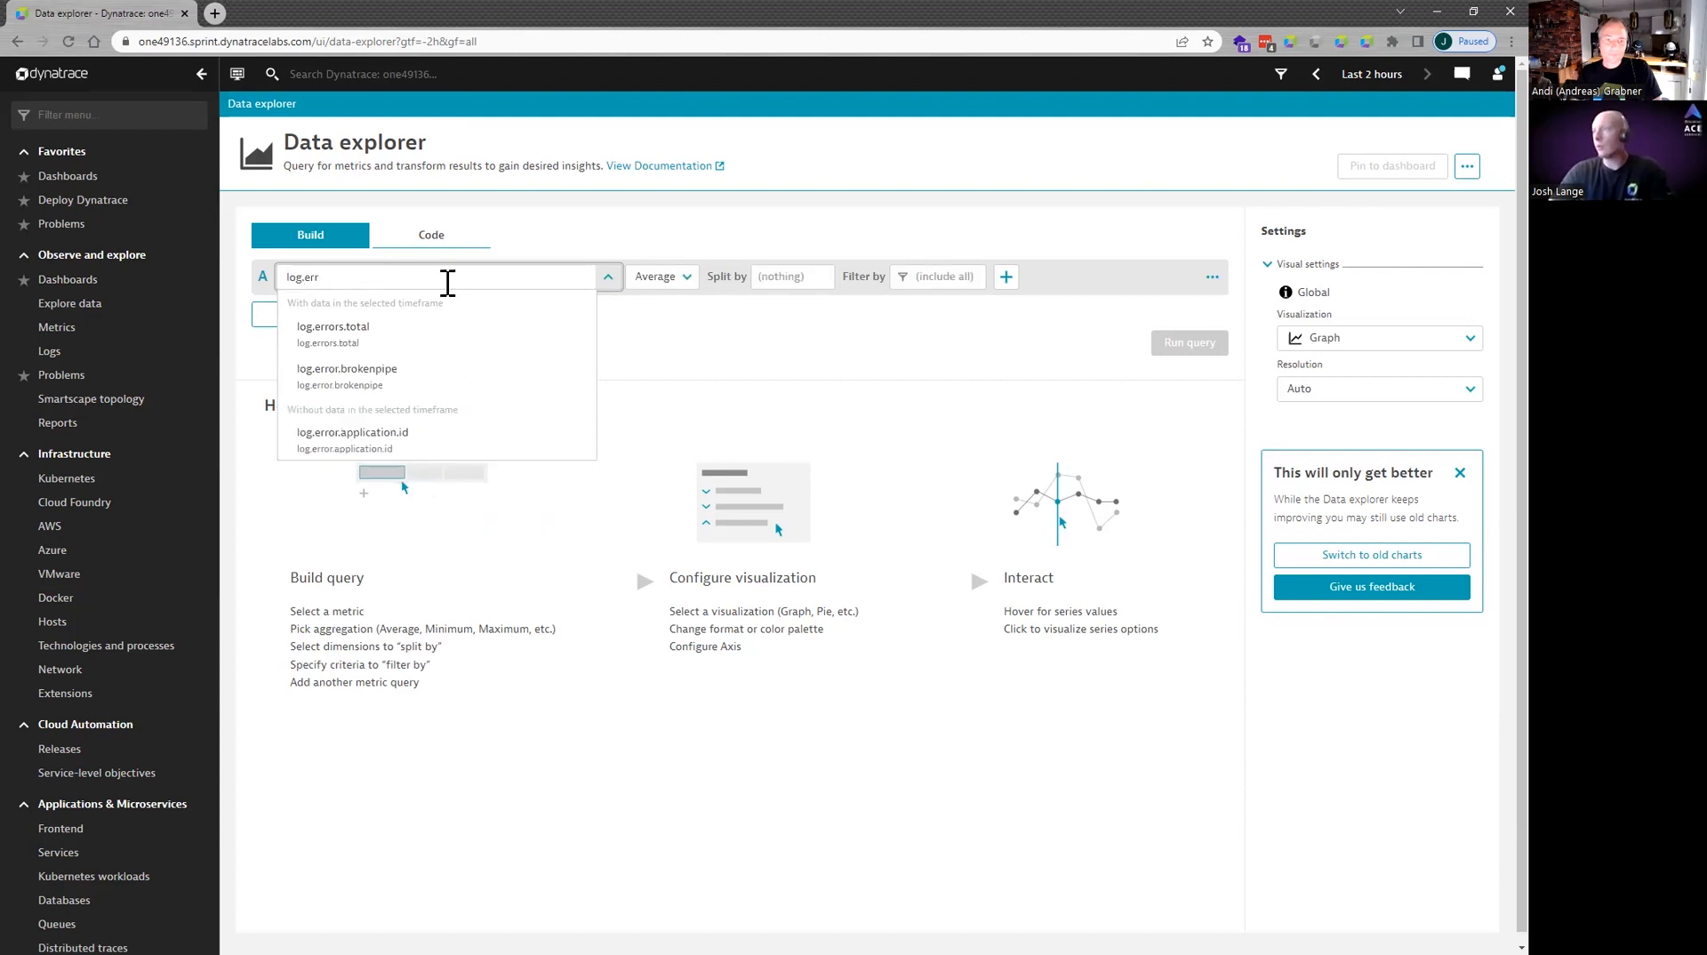
click(542, 329)
click(686, 278)
click(676, 389)
click(785, 277)
click(786, 322)
click(1189, 347)
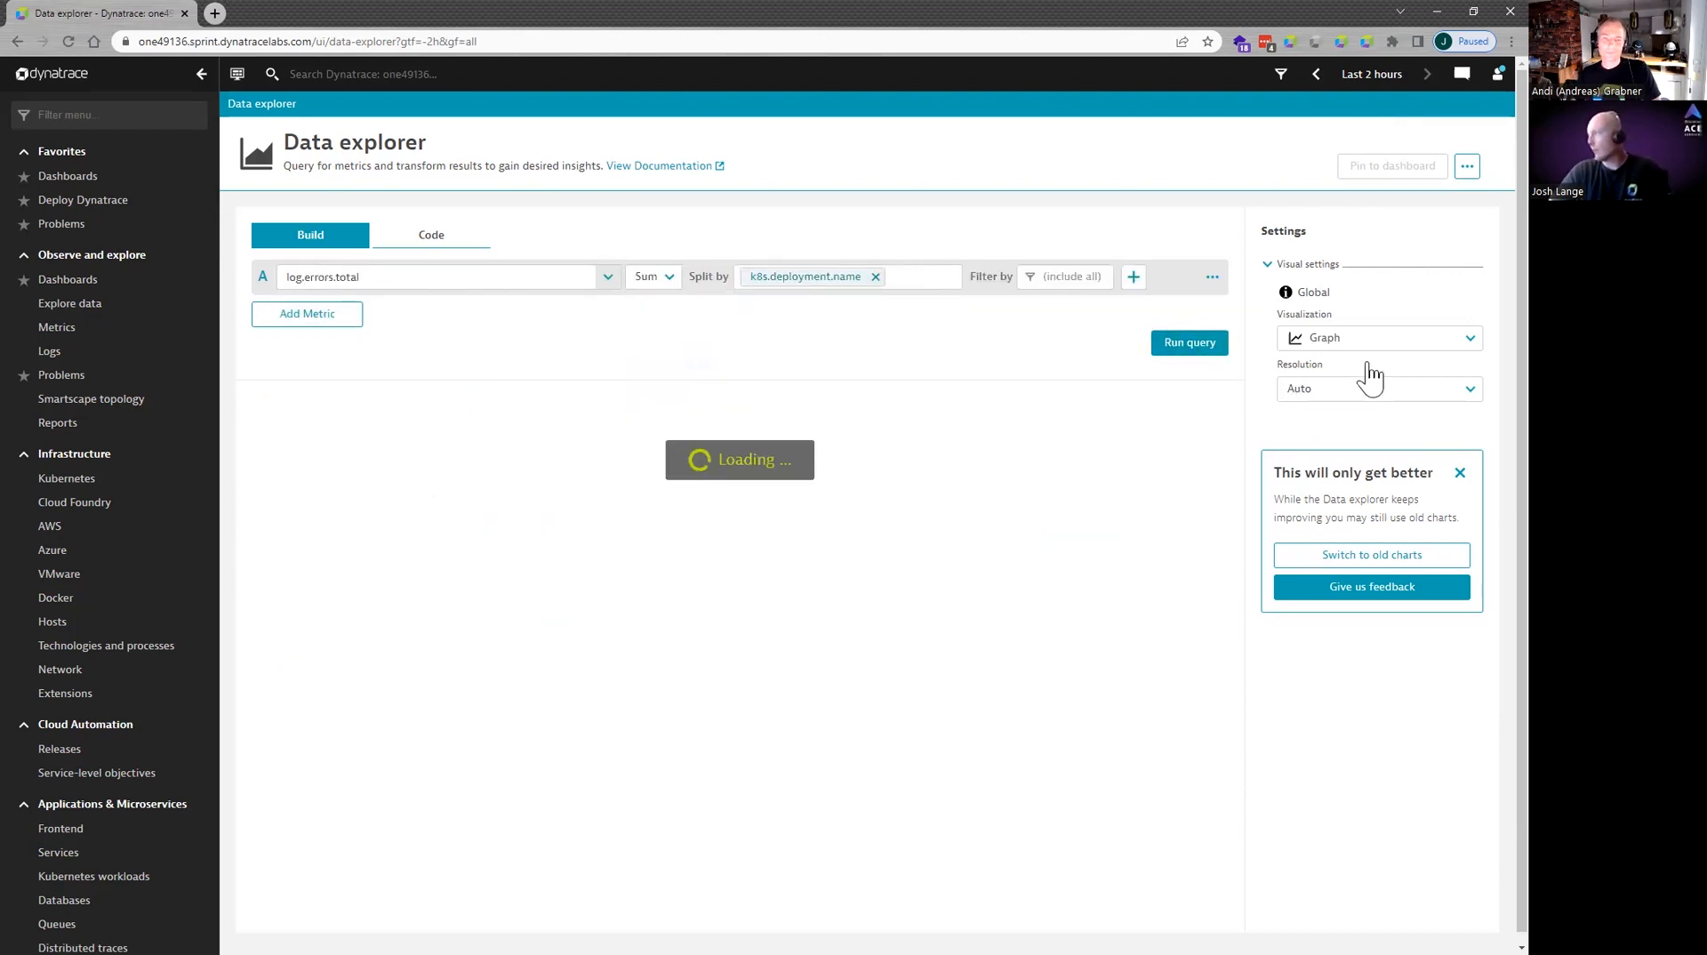
click(1331, 340)
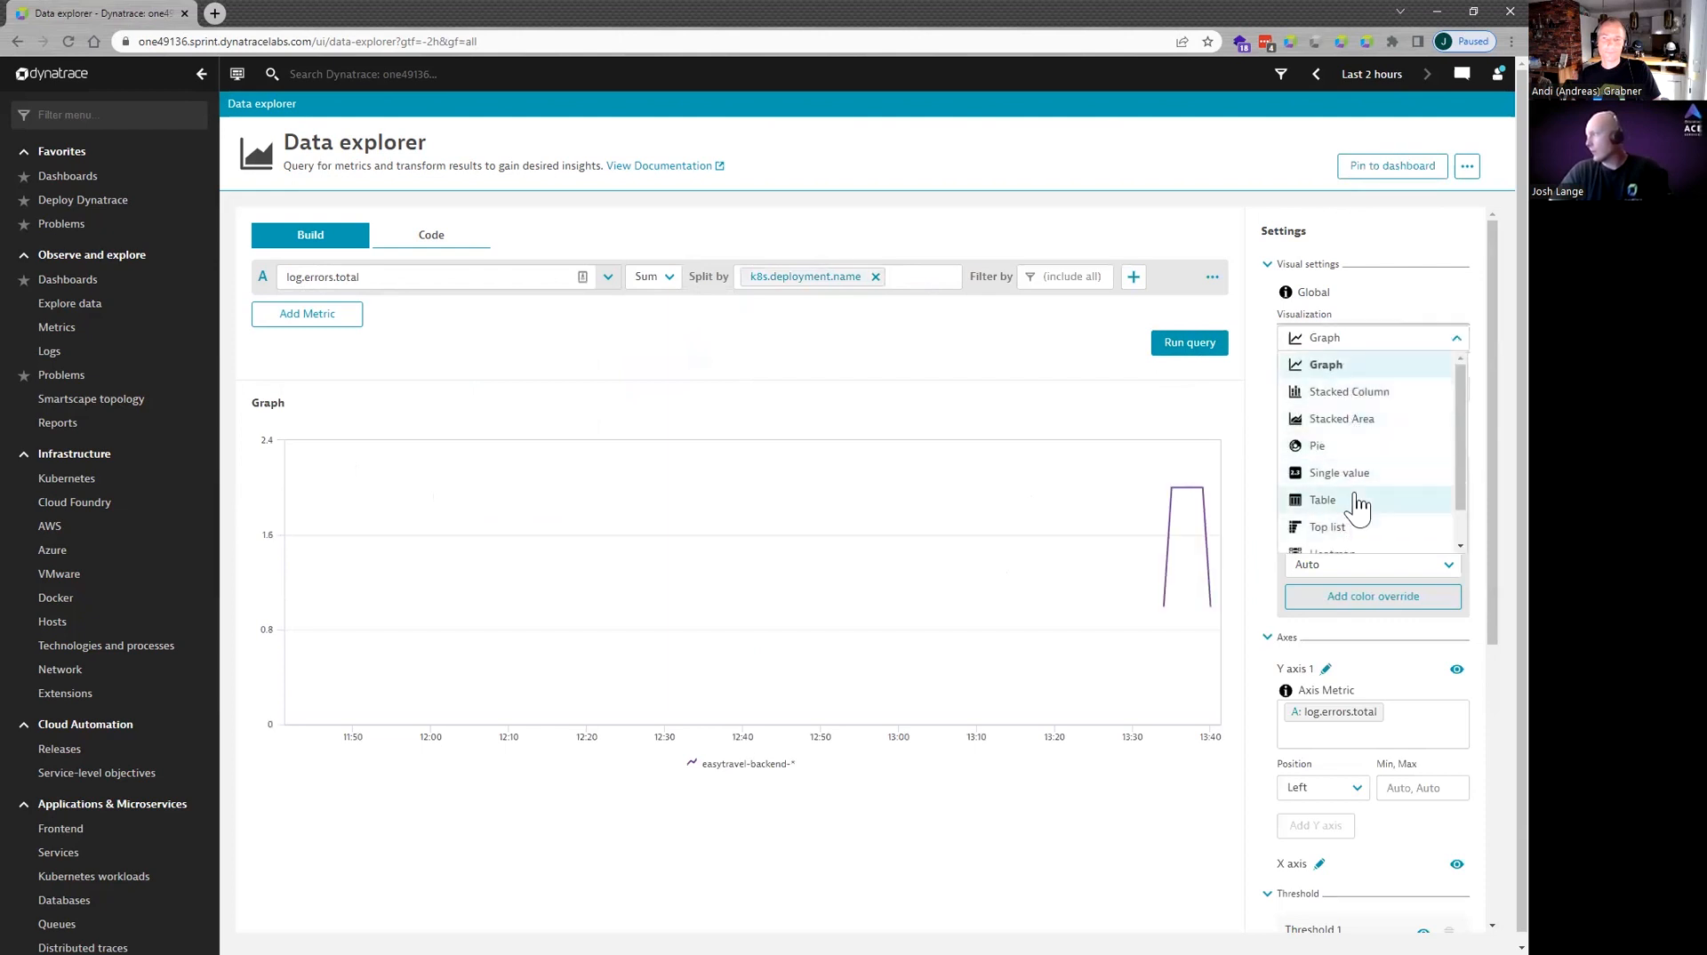
click(1351, 447)
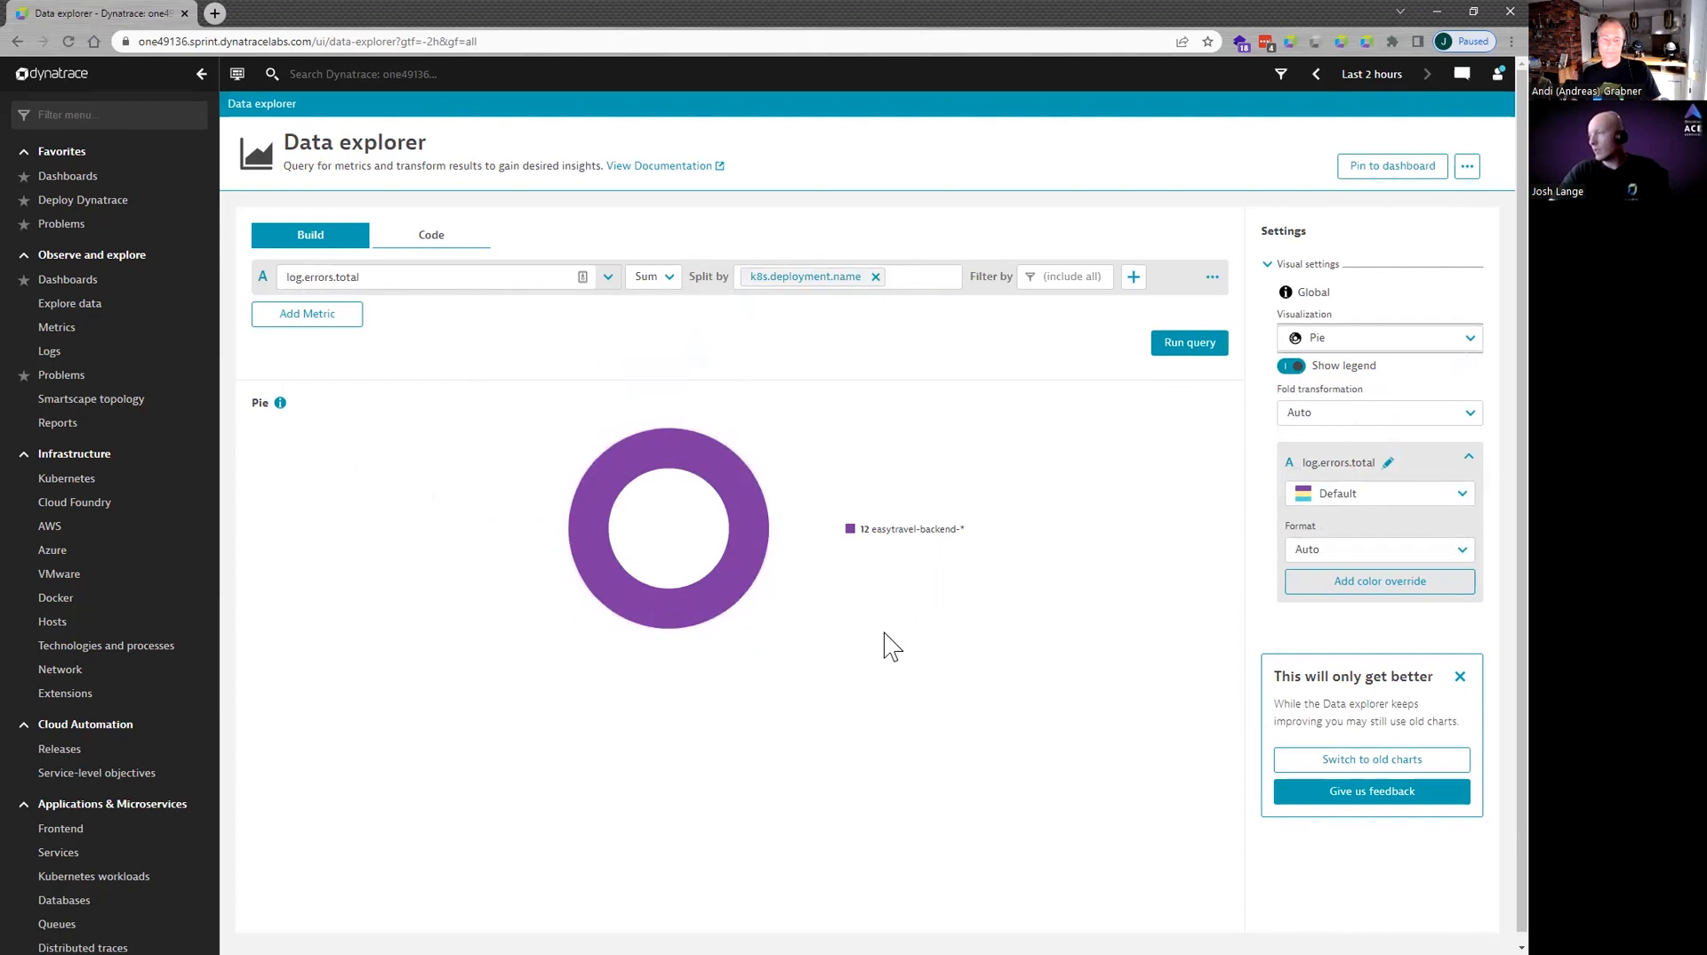
Pin the log.errors.total pie chart to the 'New dashboard (May 05, 2022 13:21:37)' dashboard and open that dashboard.
click(1376, 168)
click(1471, 357)
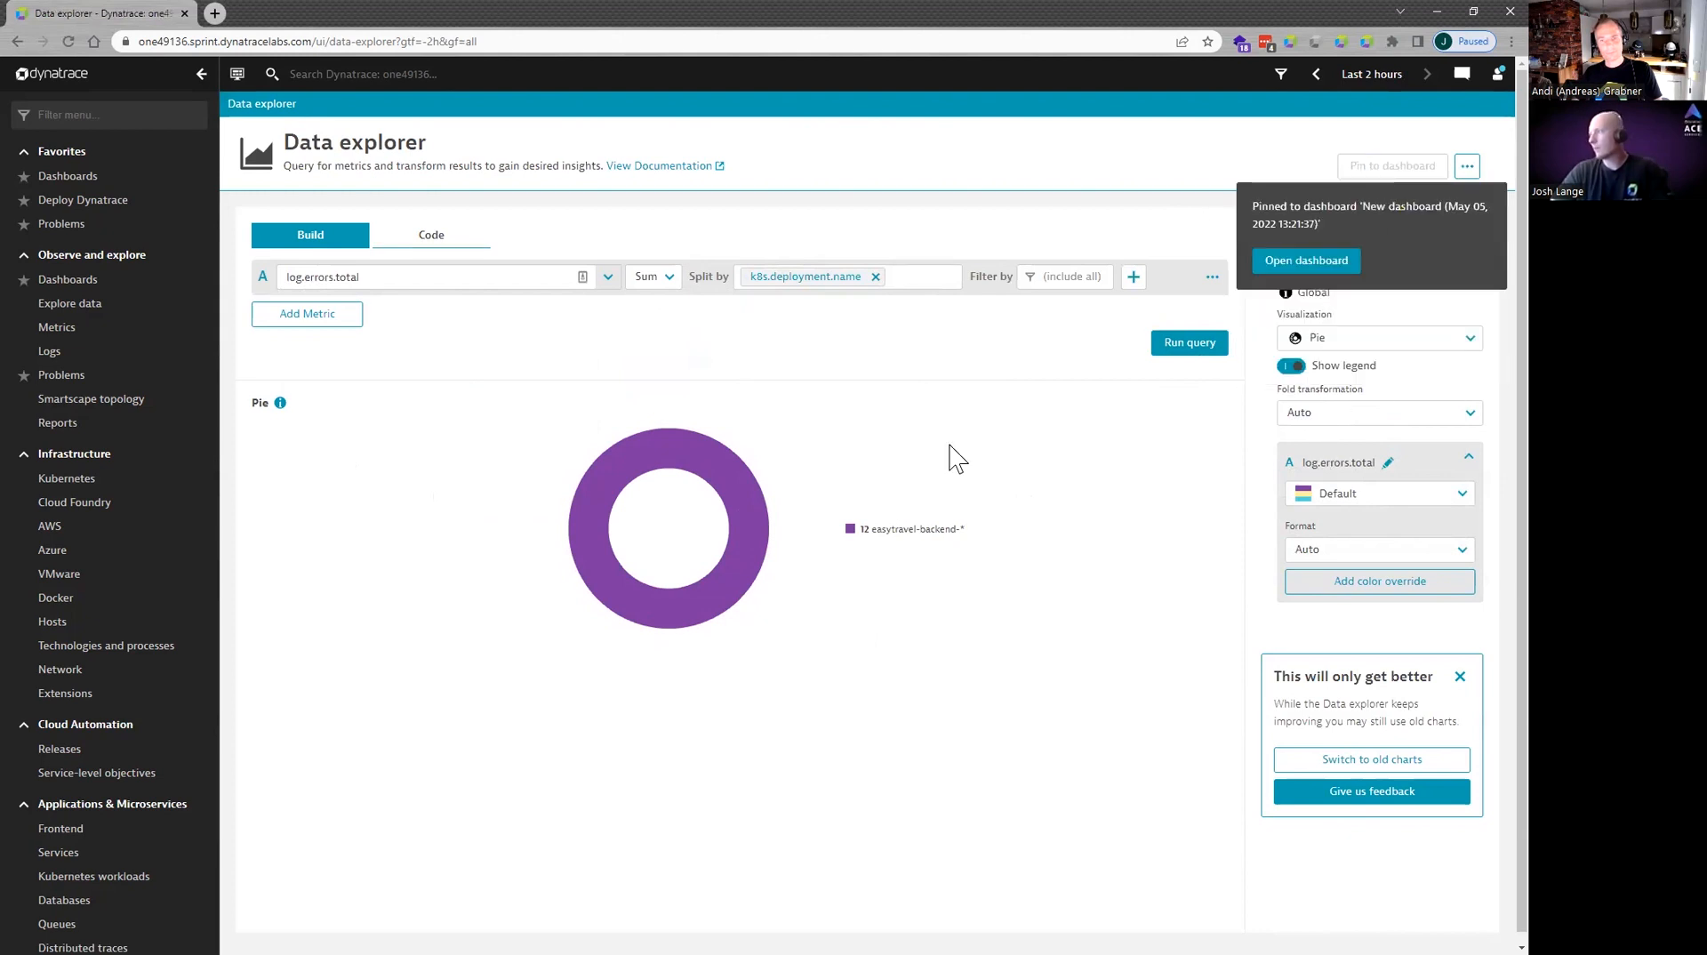
click(1289, 273)
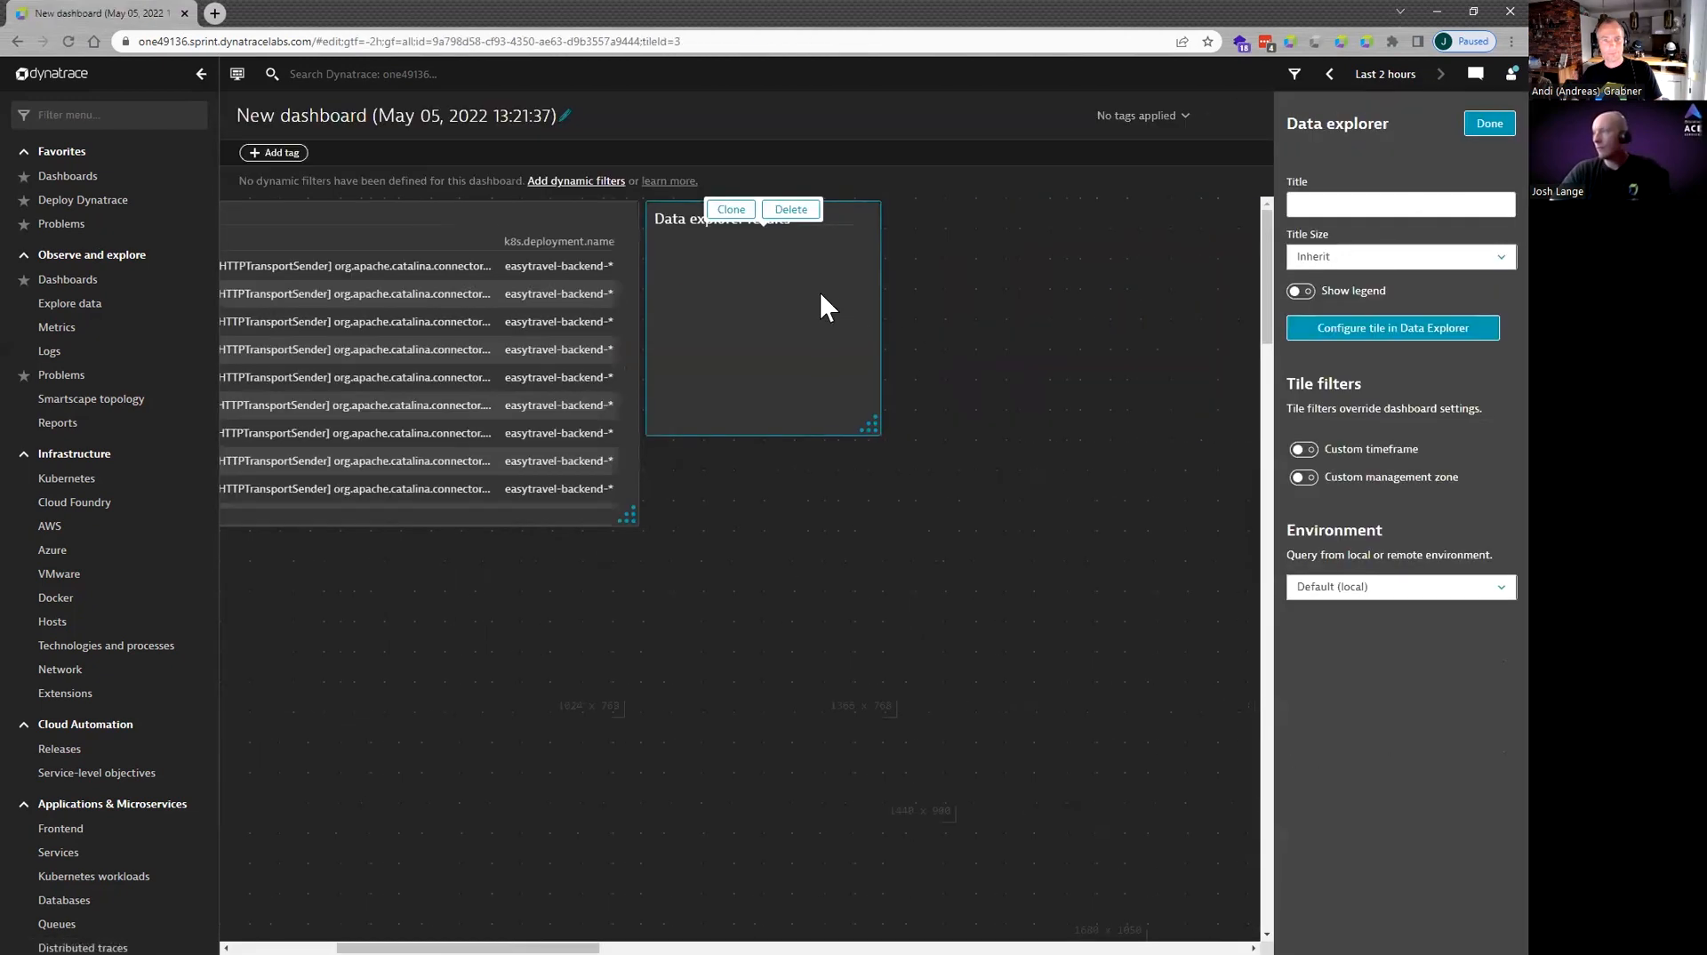
Place the Data explorer results tile below the log table, beside the Broken Pipe Exception Sum tile, and resize it to the same height.
drag(804, 335, 435, 658)
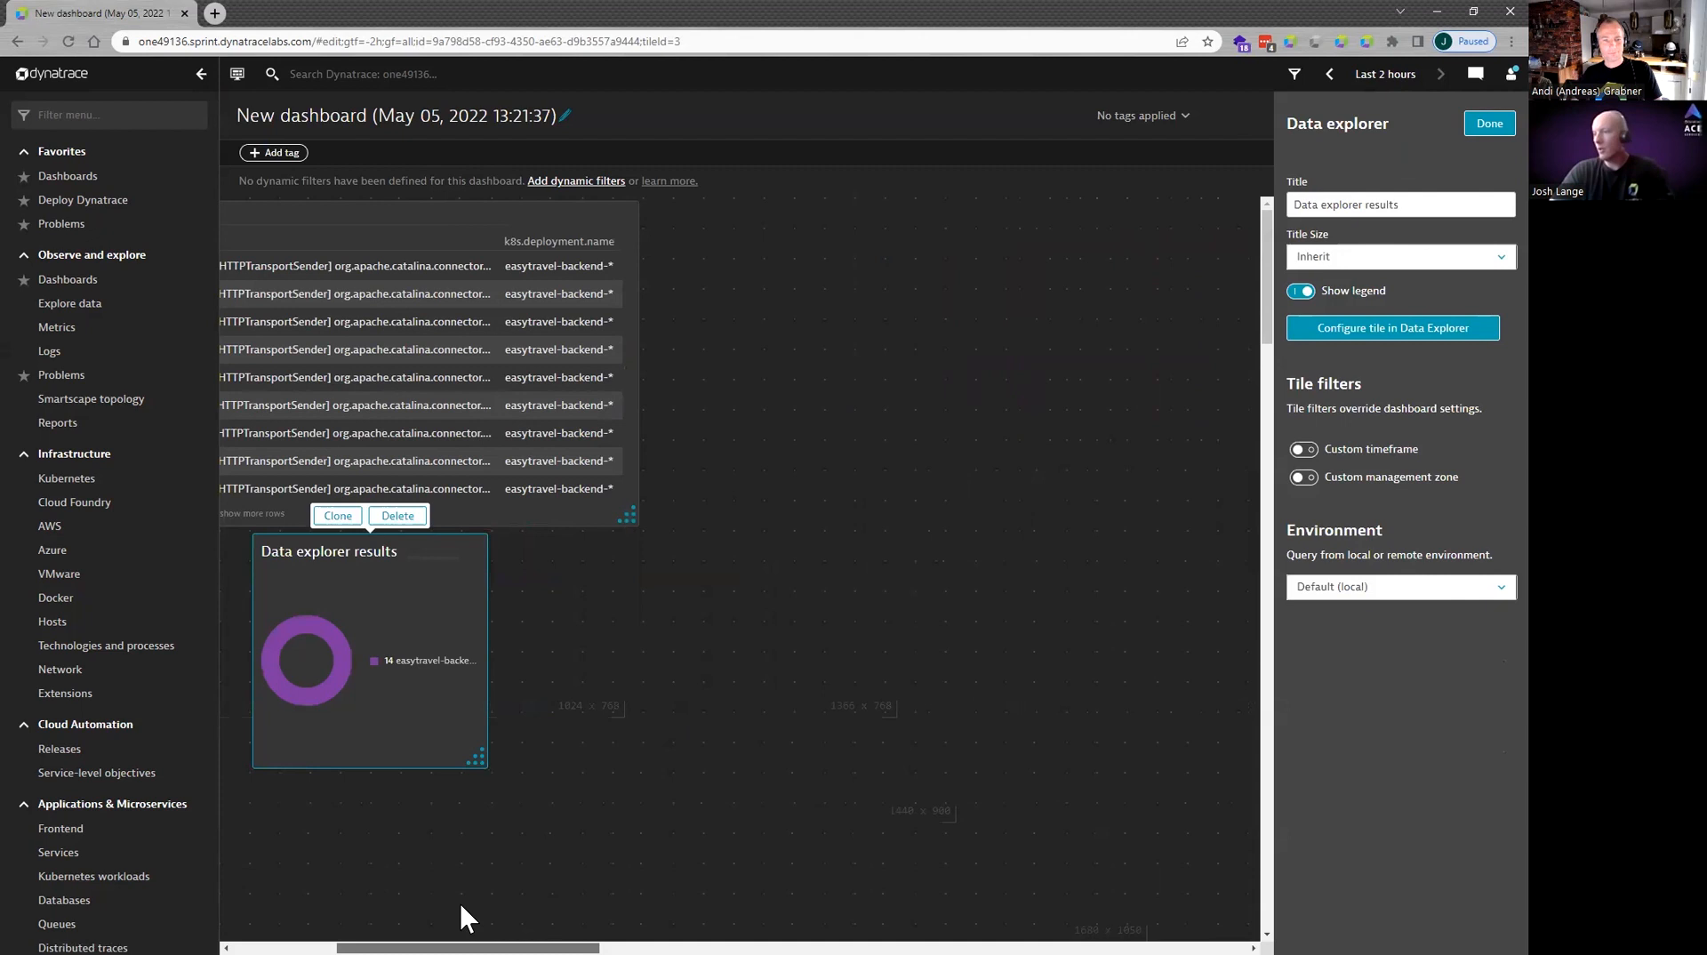
scroll(517, 906, left, 3)
drag(670, 632, 555, 639)
drag(581, 748, 651, 709)
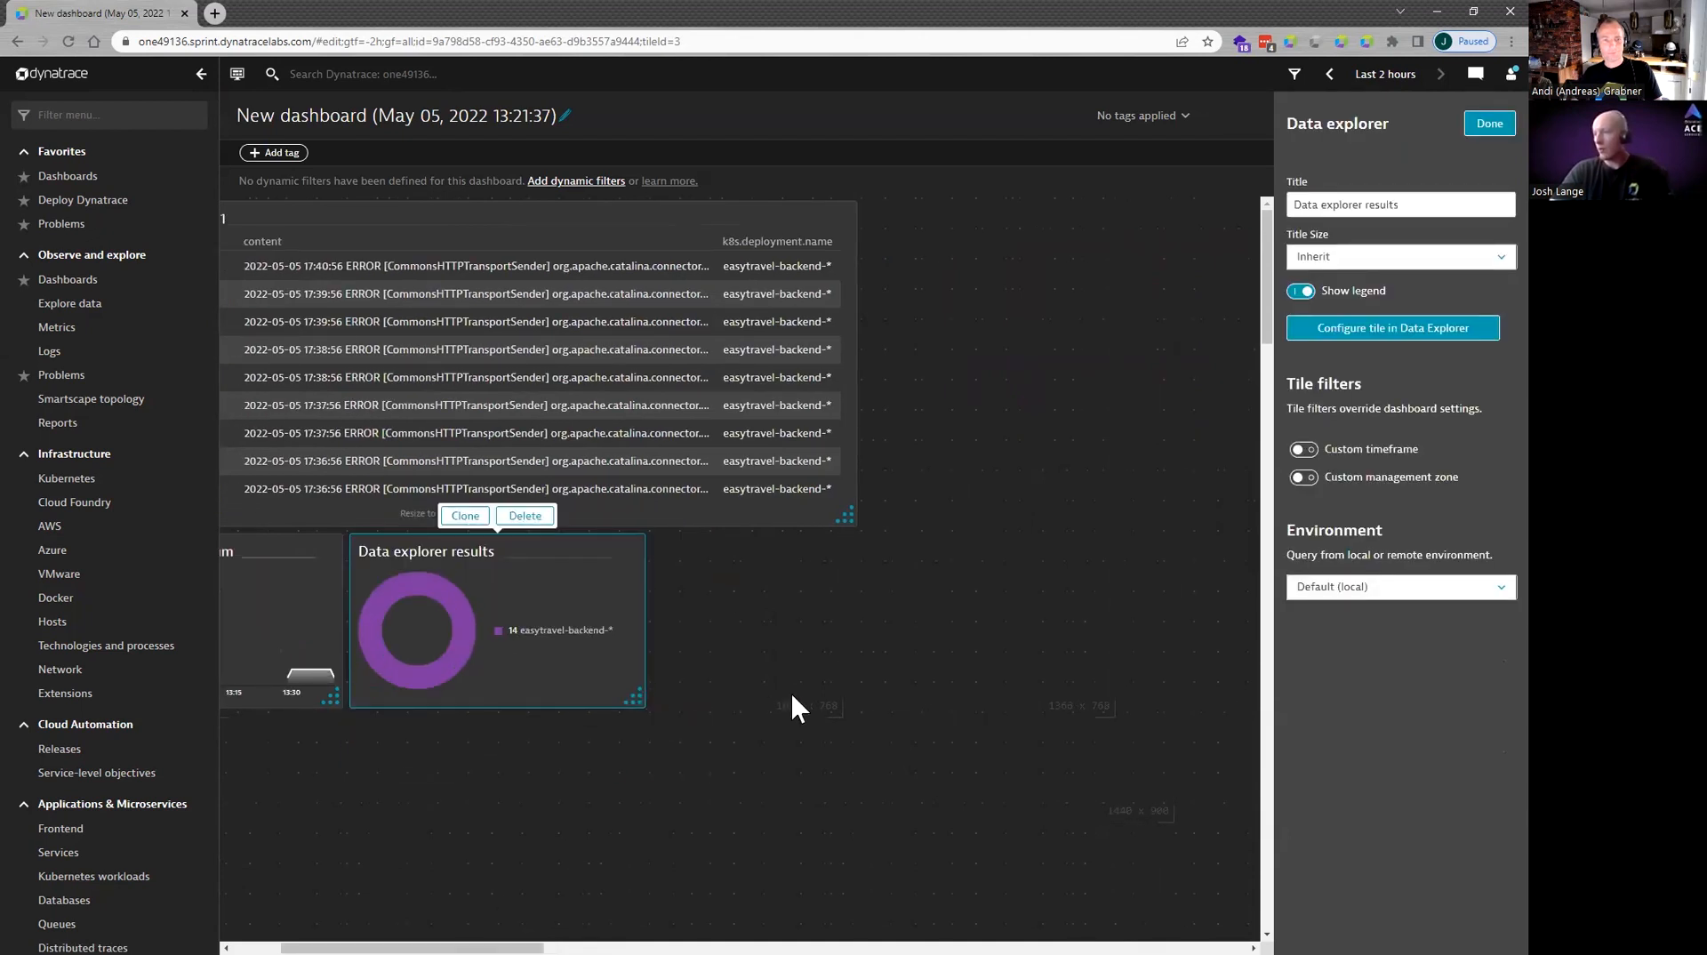
scroll(489, 903, left, 3)
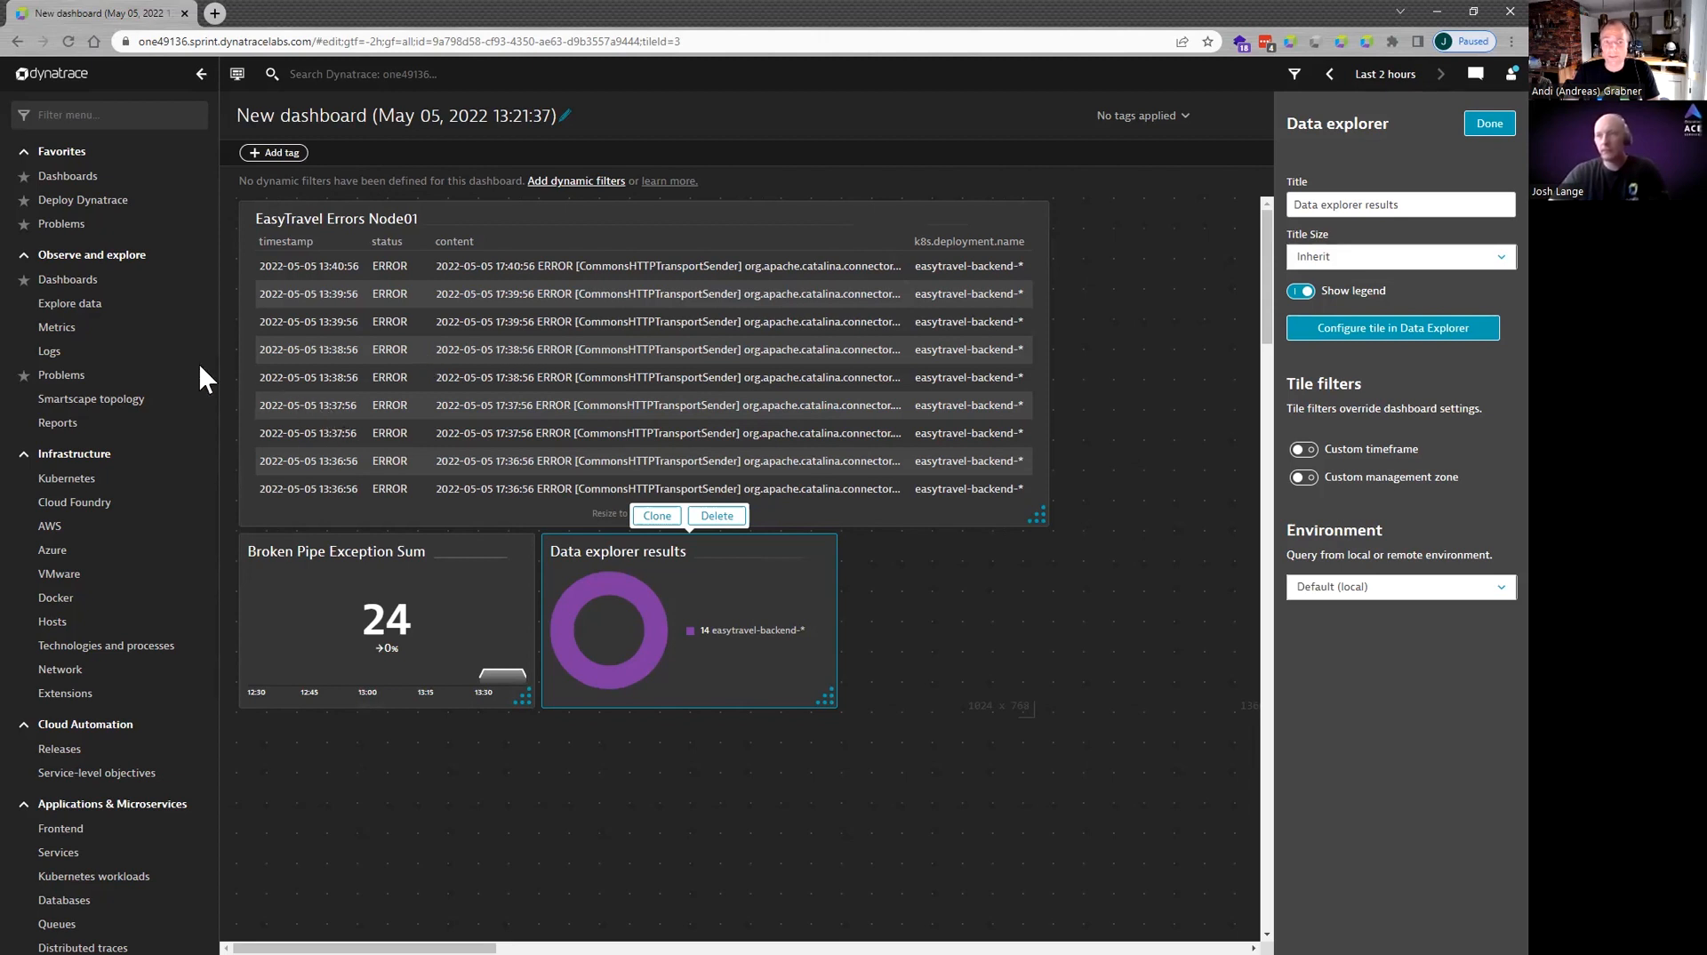
Open the Log Viewer and switch to the presentation's Demo slide.
click(46, 352)
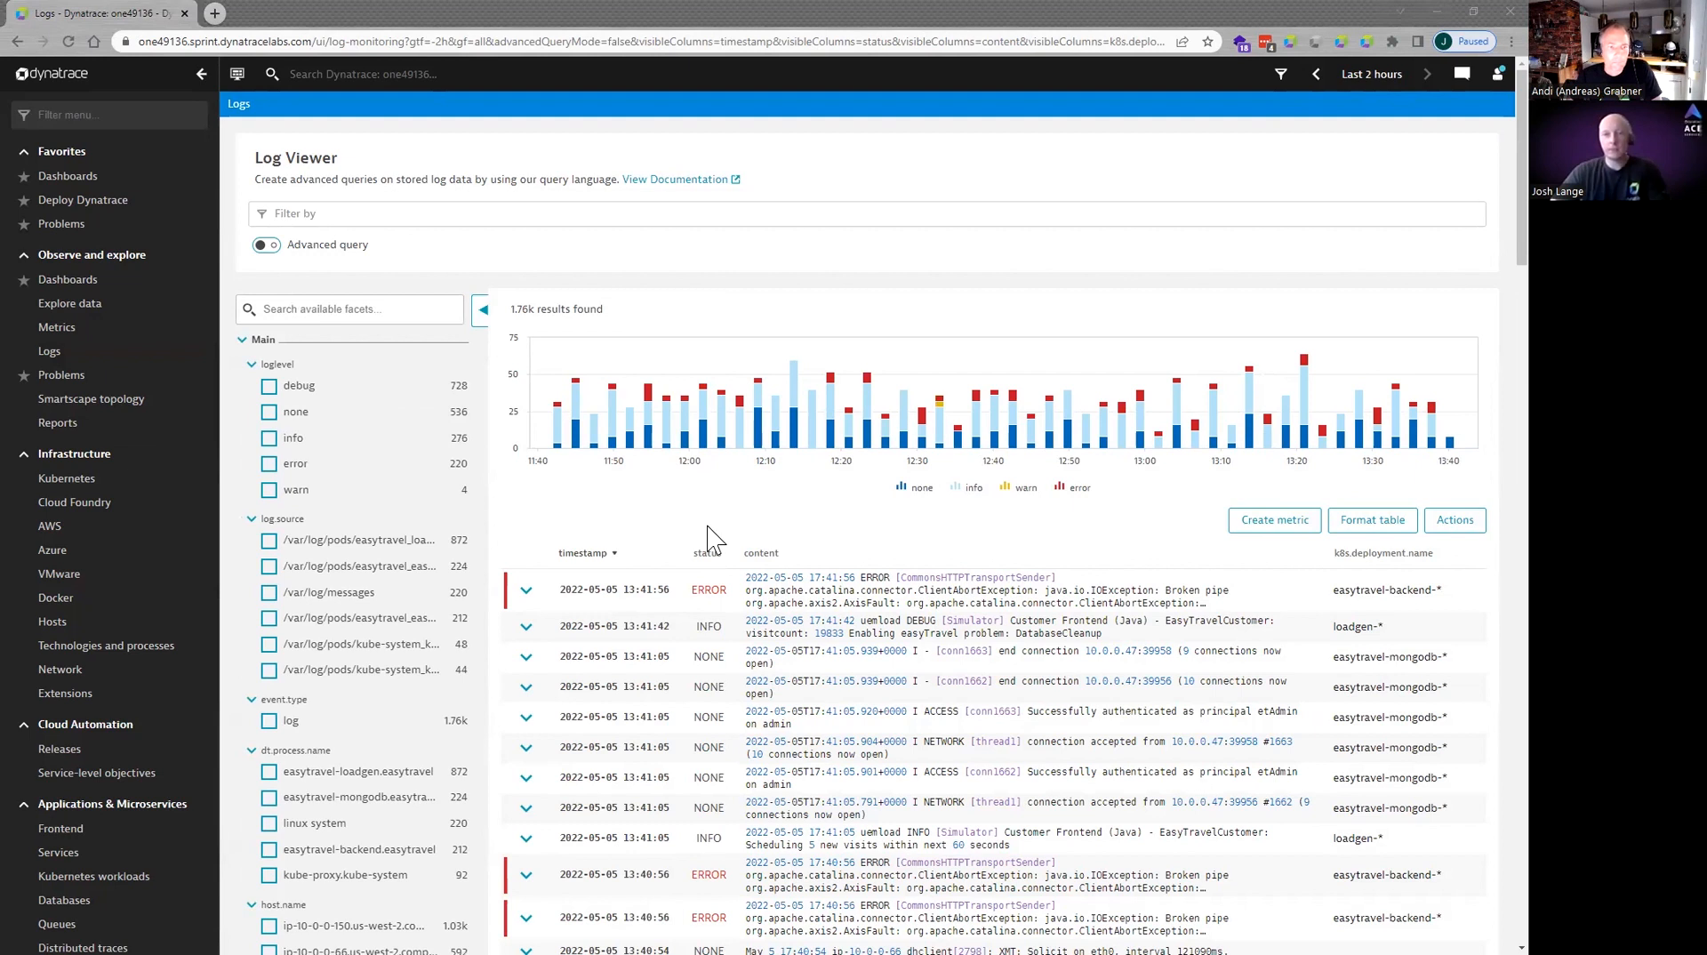
key(alt+Tab)
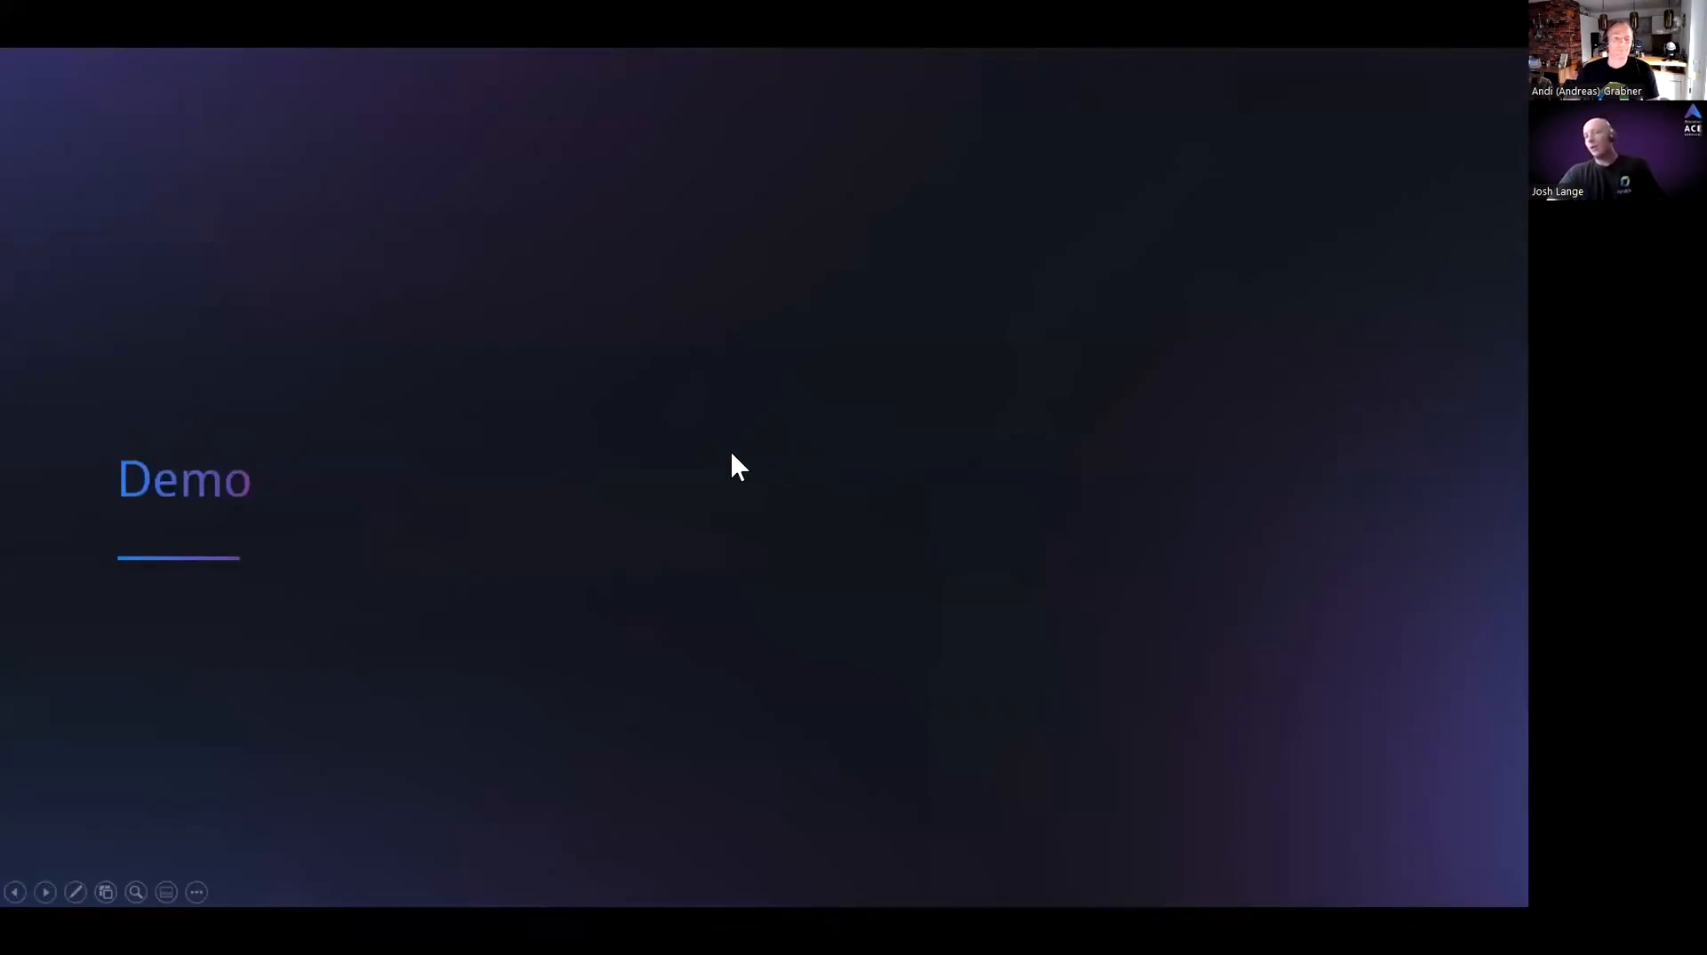
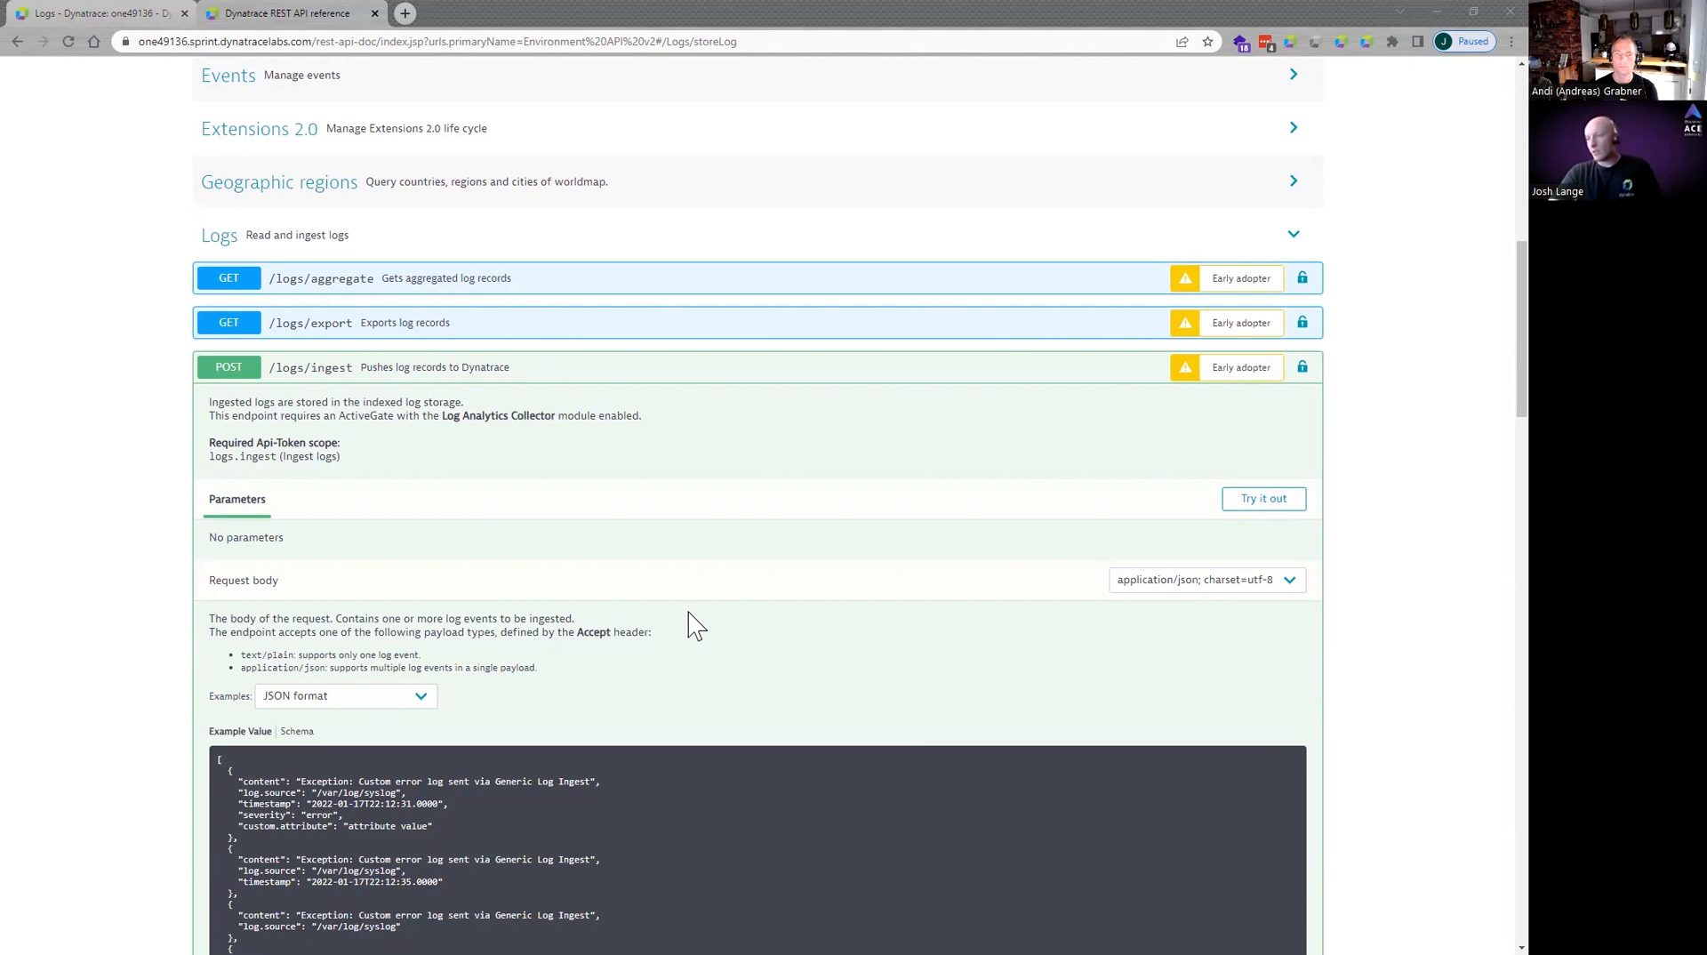
Check the content types for the POST /logs/ingest request body, keep application/json, and enable trying out the request.
scroll(693, 625, down, 2)
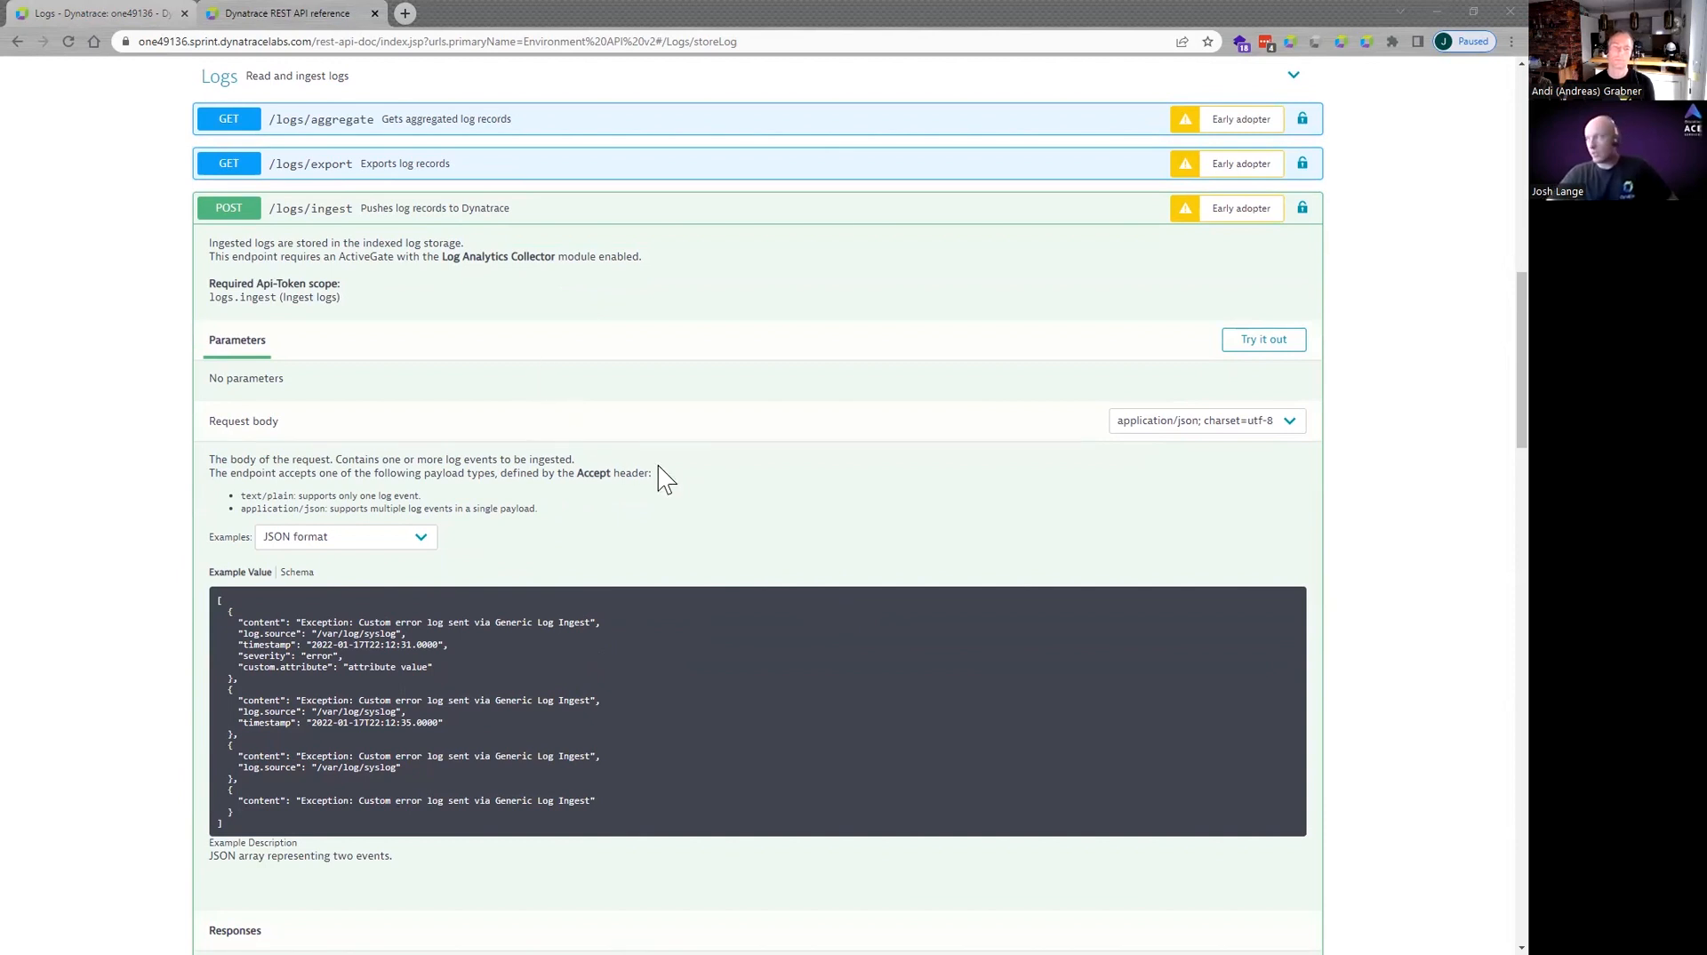
click(1219, 423)
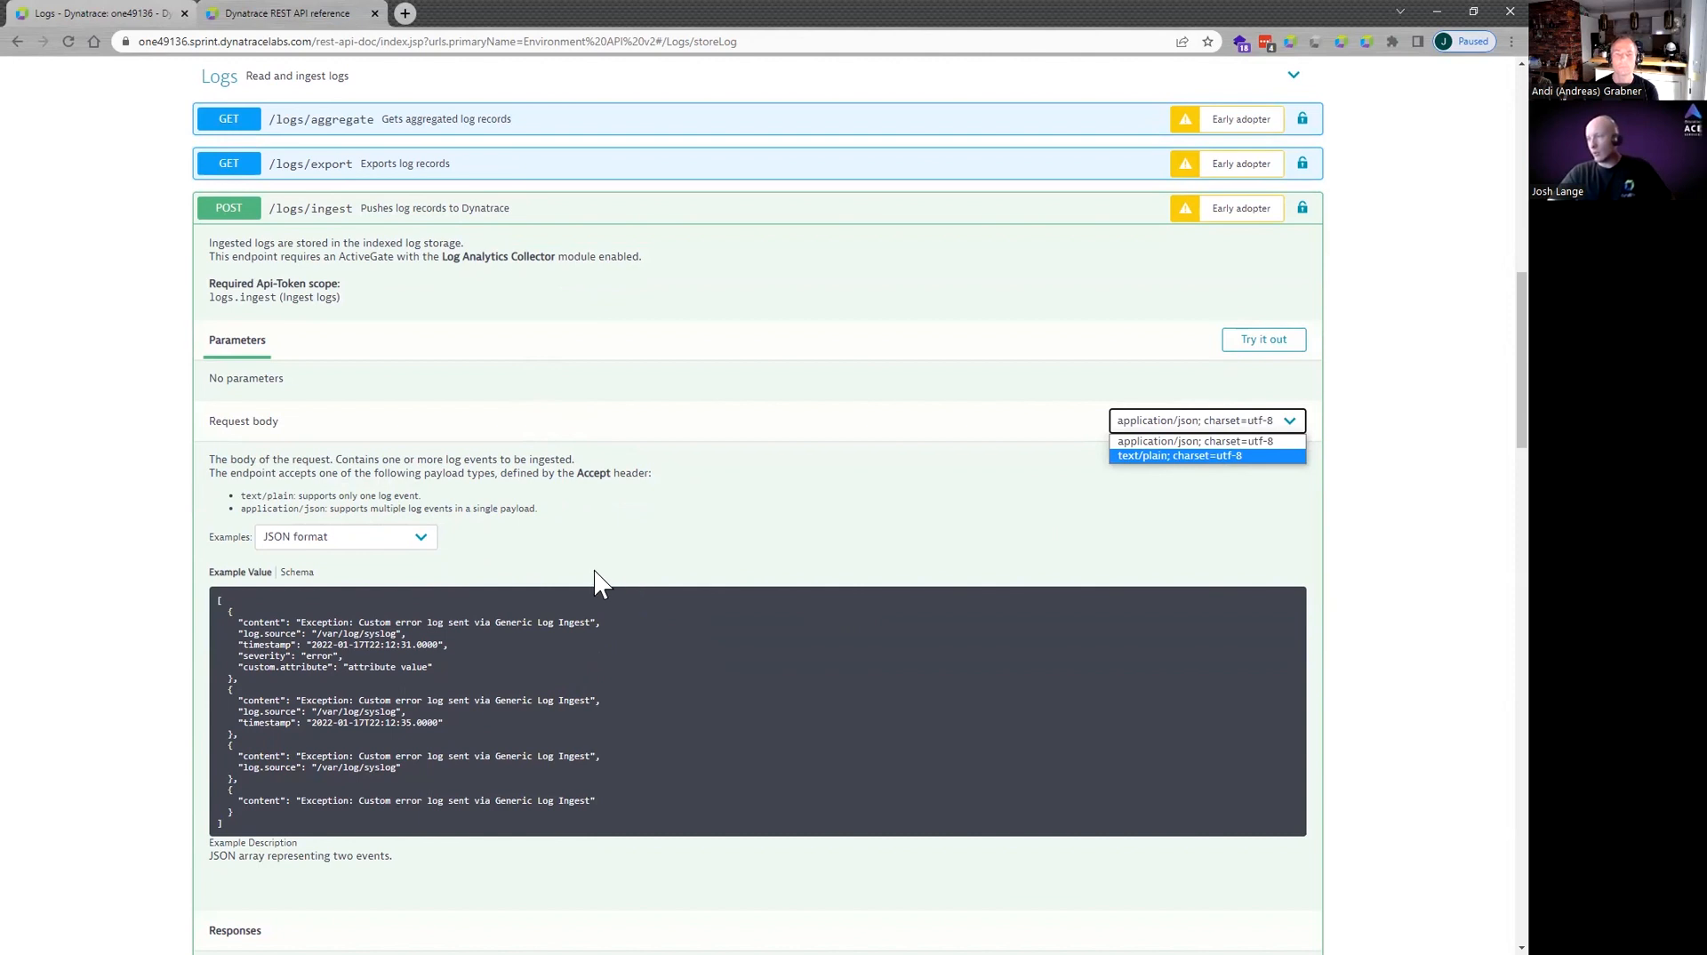
click(842, 540)
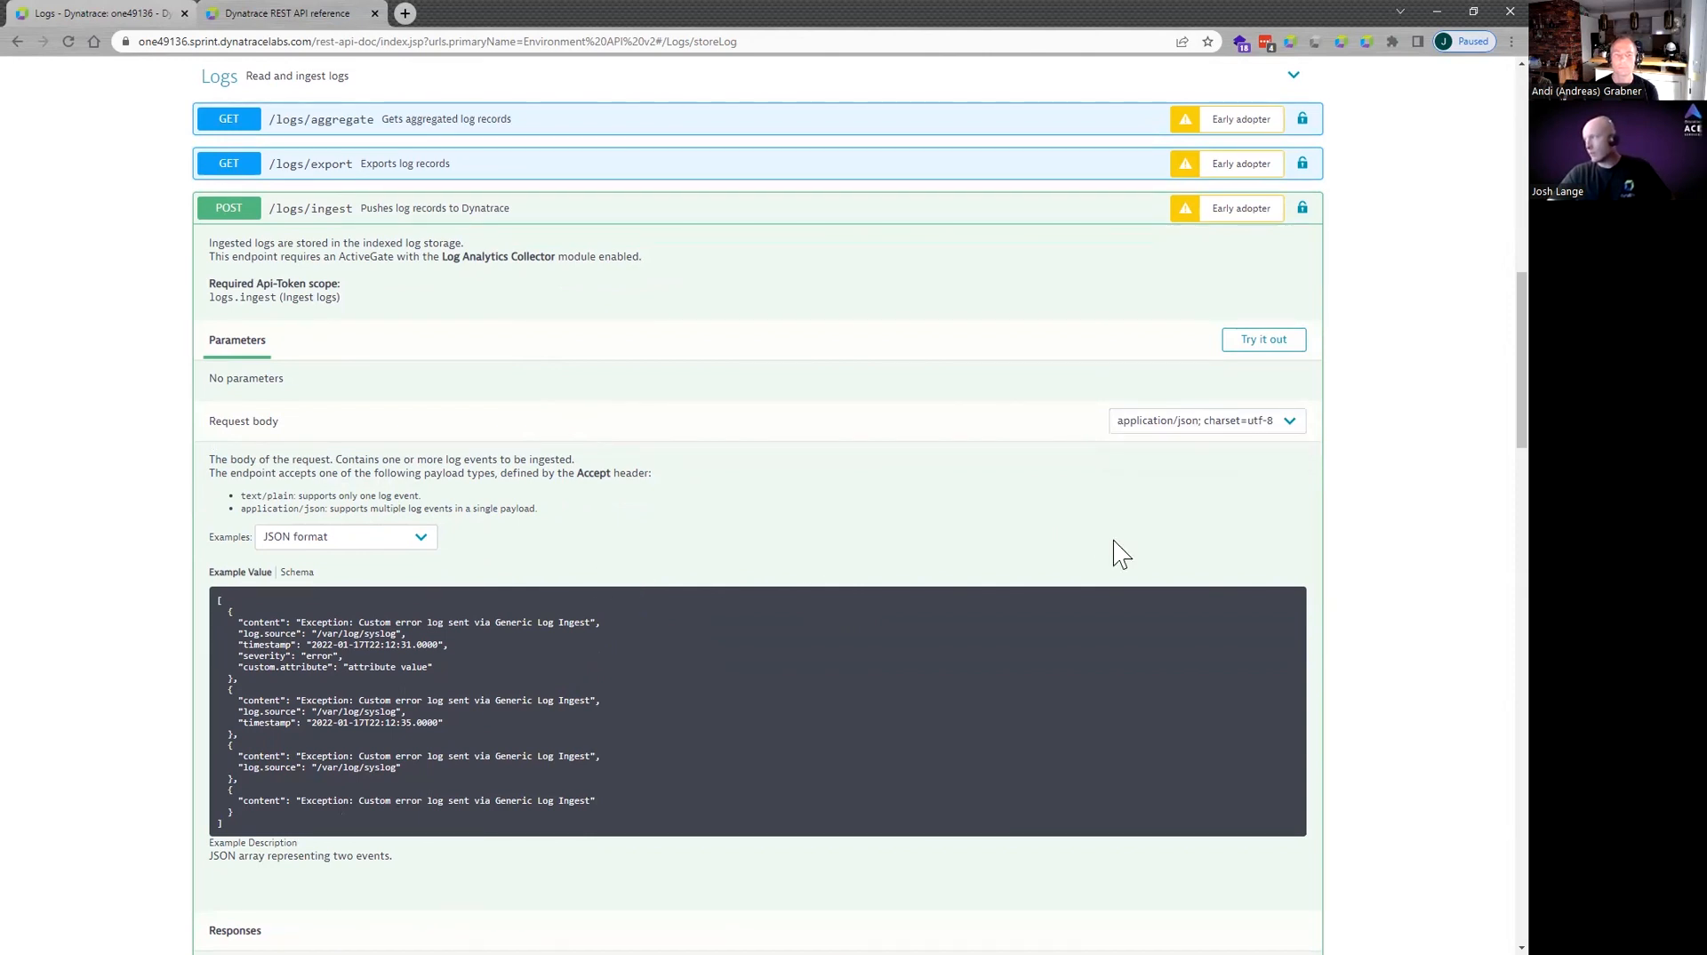
click(1262, 341)
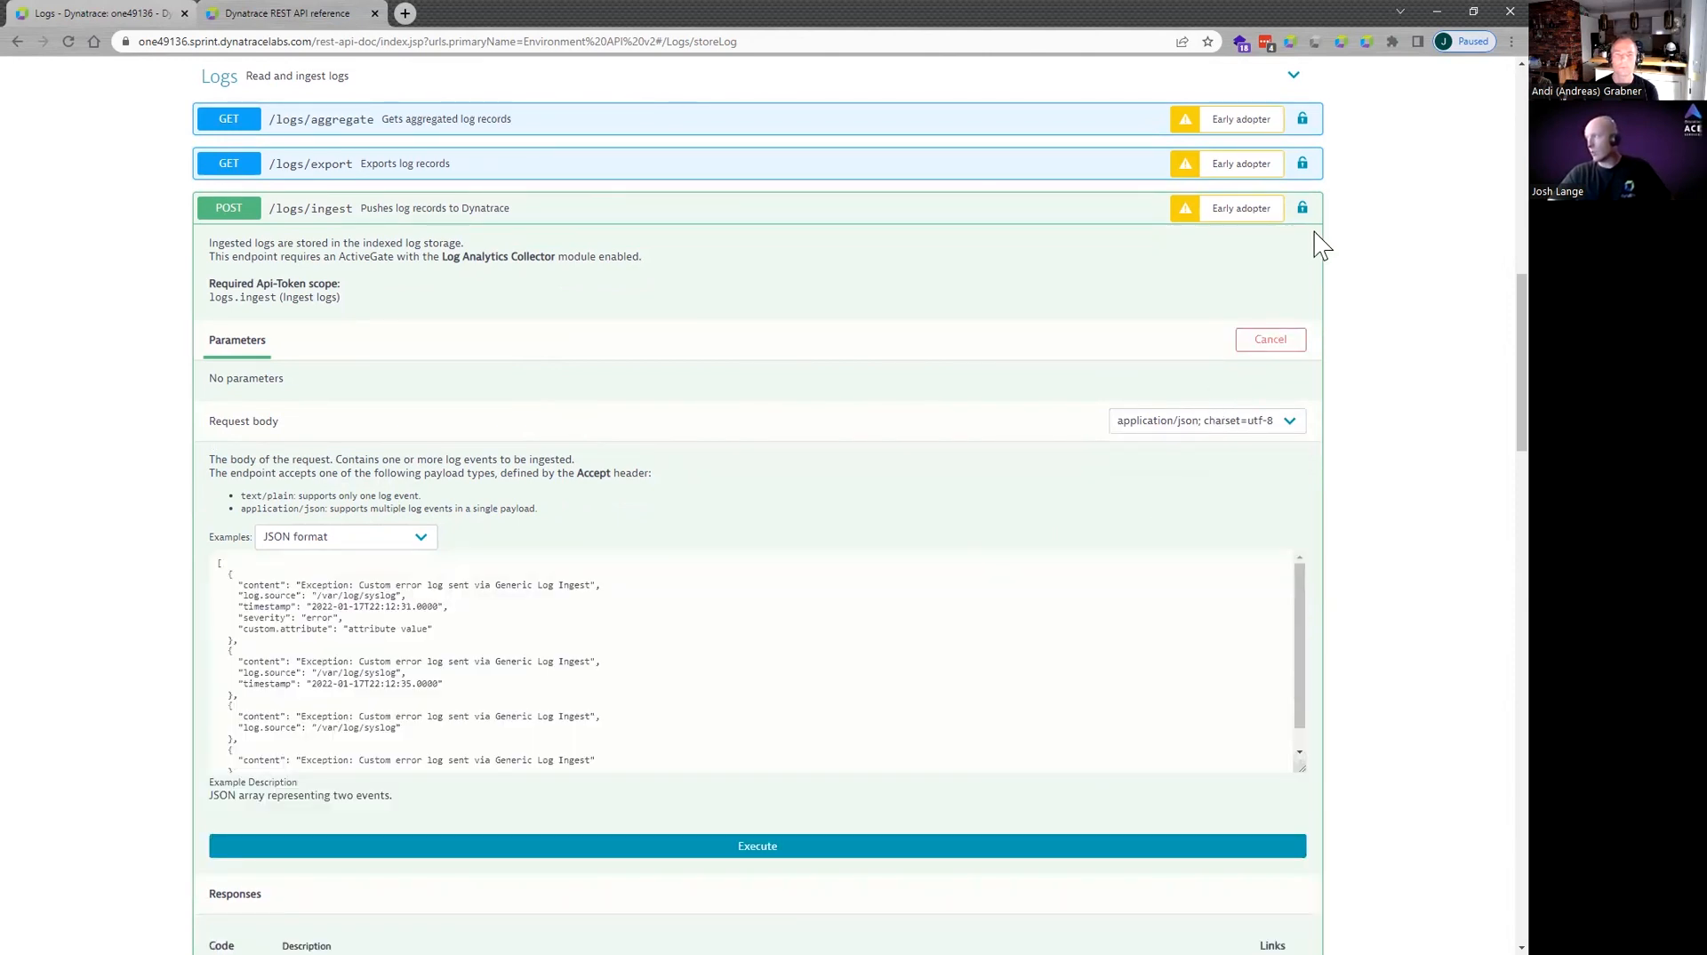
Search the LastPass vault for api and copy the token from the one49136 API/PaaS Token entry.
click(1266, 42)
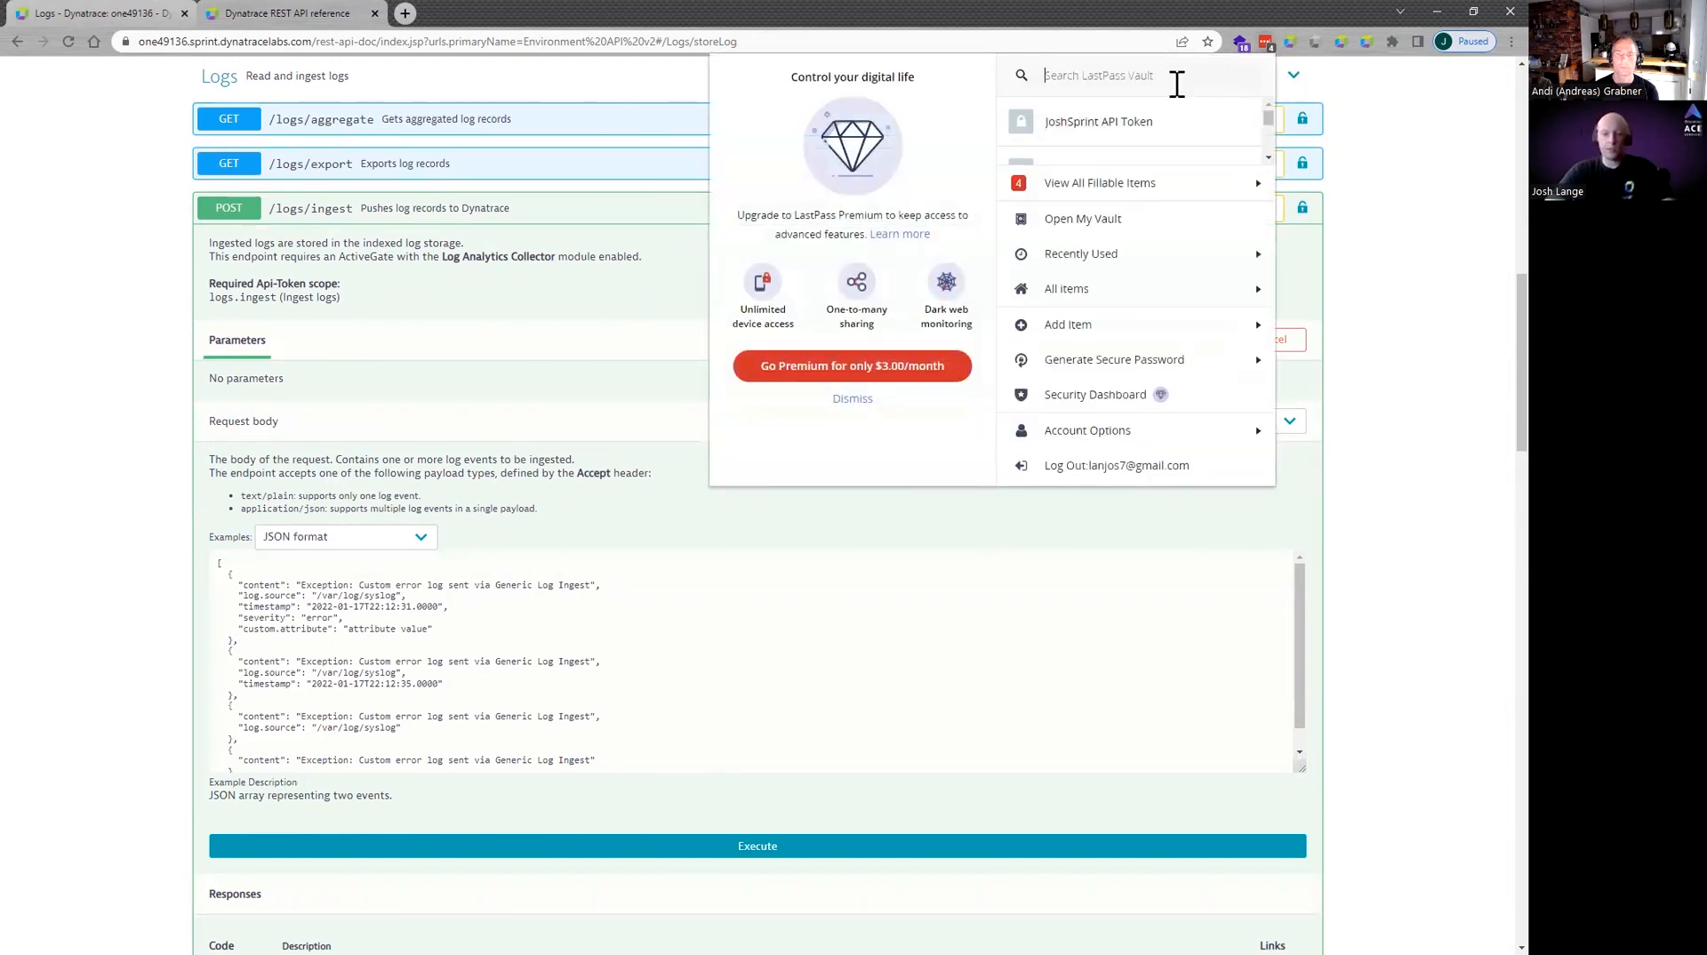
text(api)
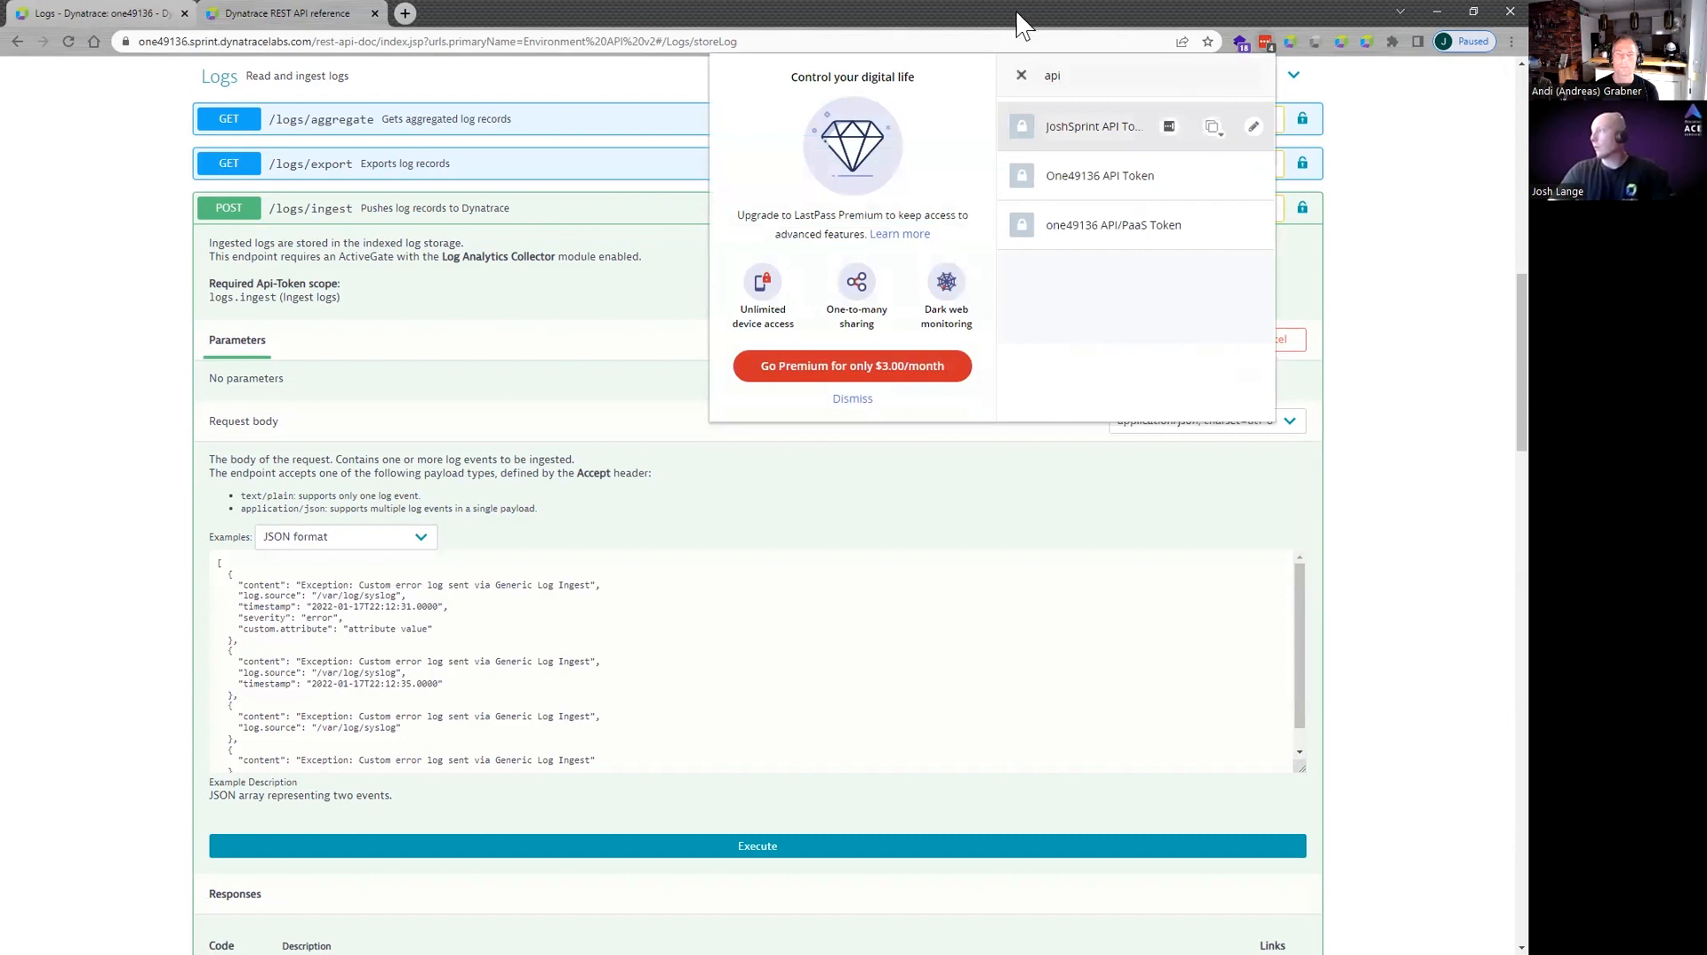
click(1211, 225)
click(1163, 294)
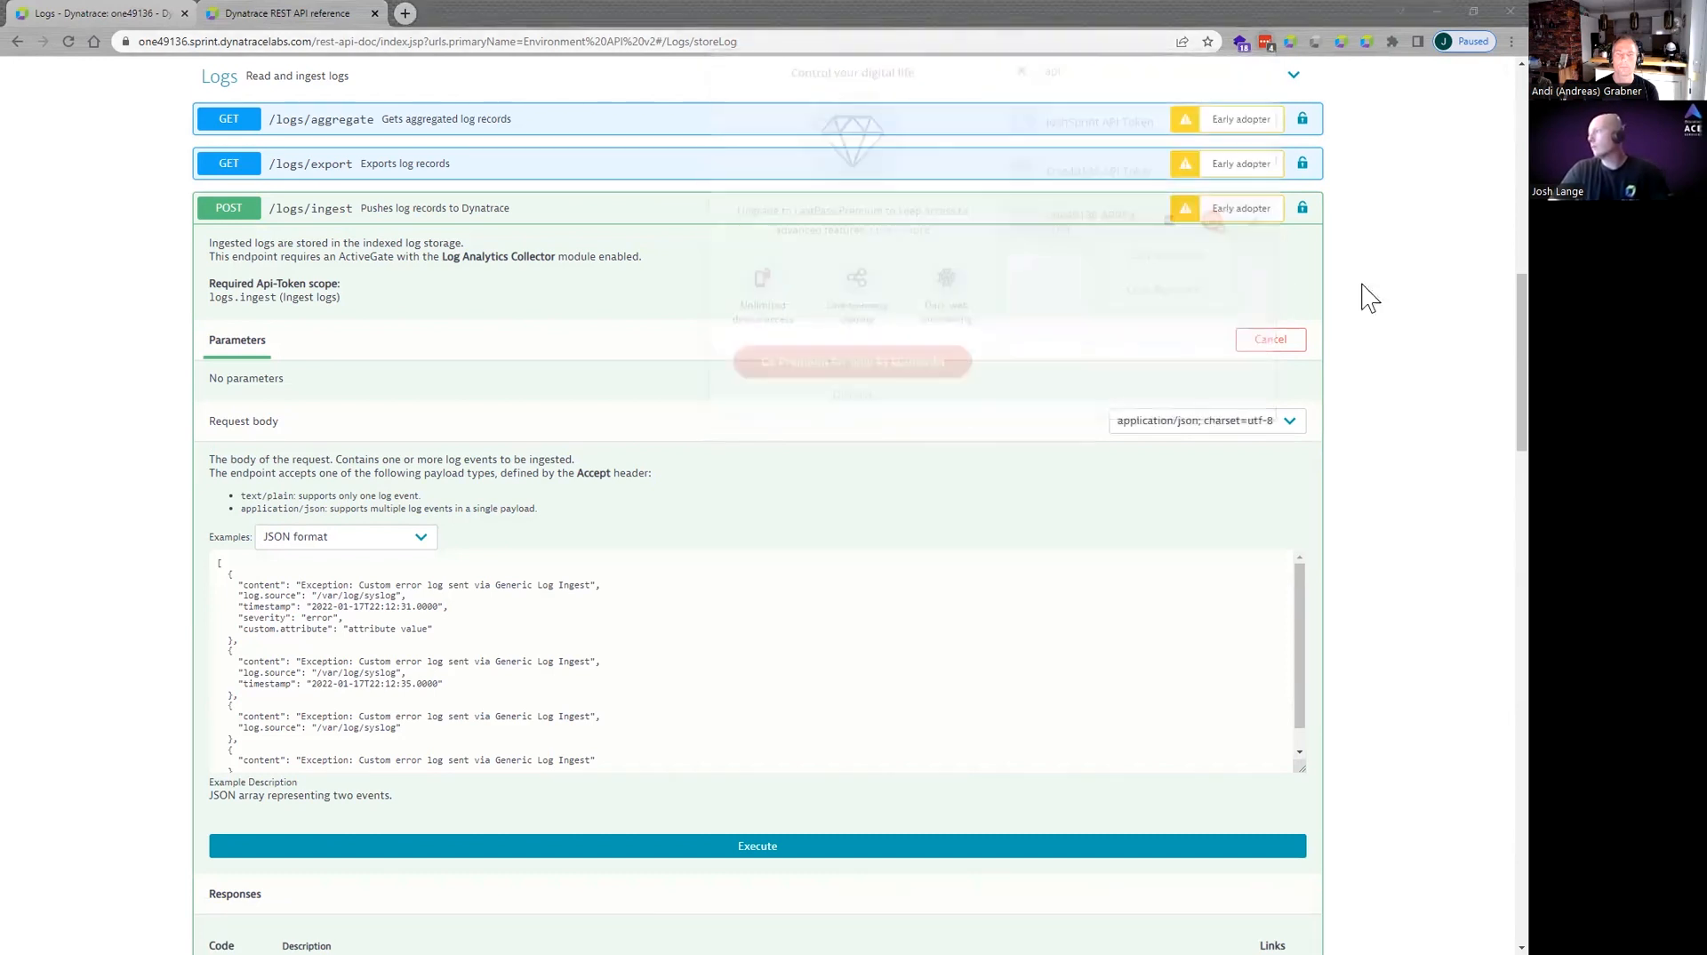
Authorize the /logs/ingest endpoint by pasting the API token into the Api-Token value field, and close the authorization dialog.
click(1302, 208)
click(602, 570)
key(ctrl+v)
click(736, 612)
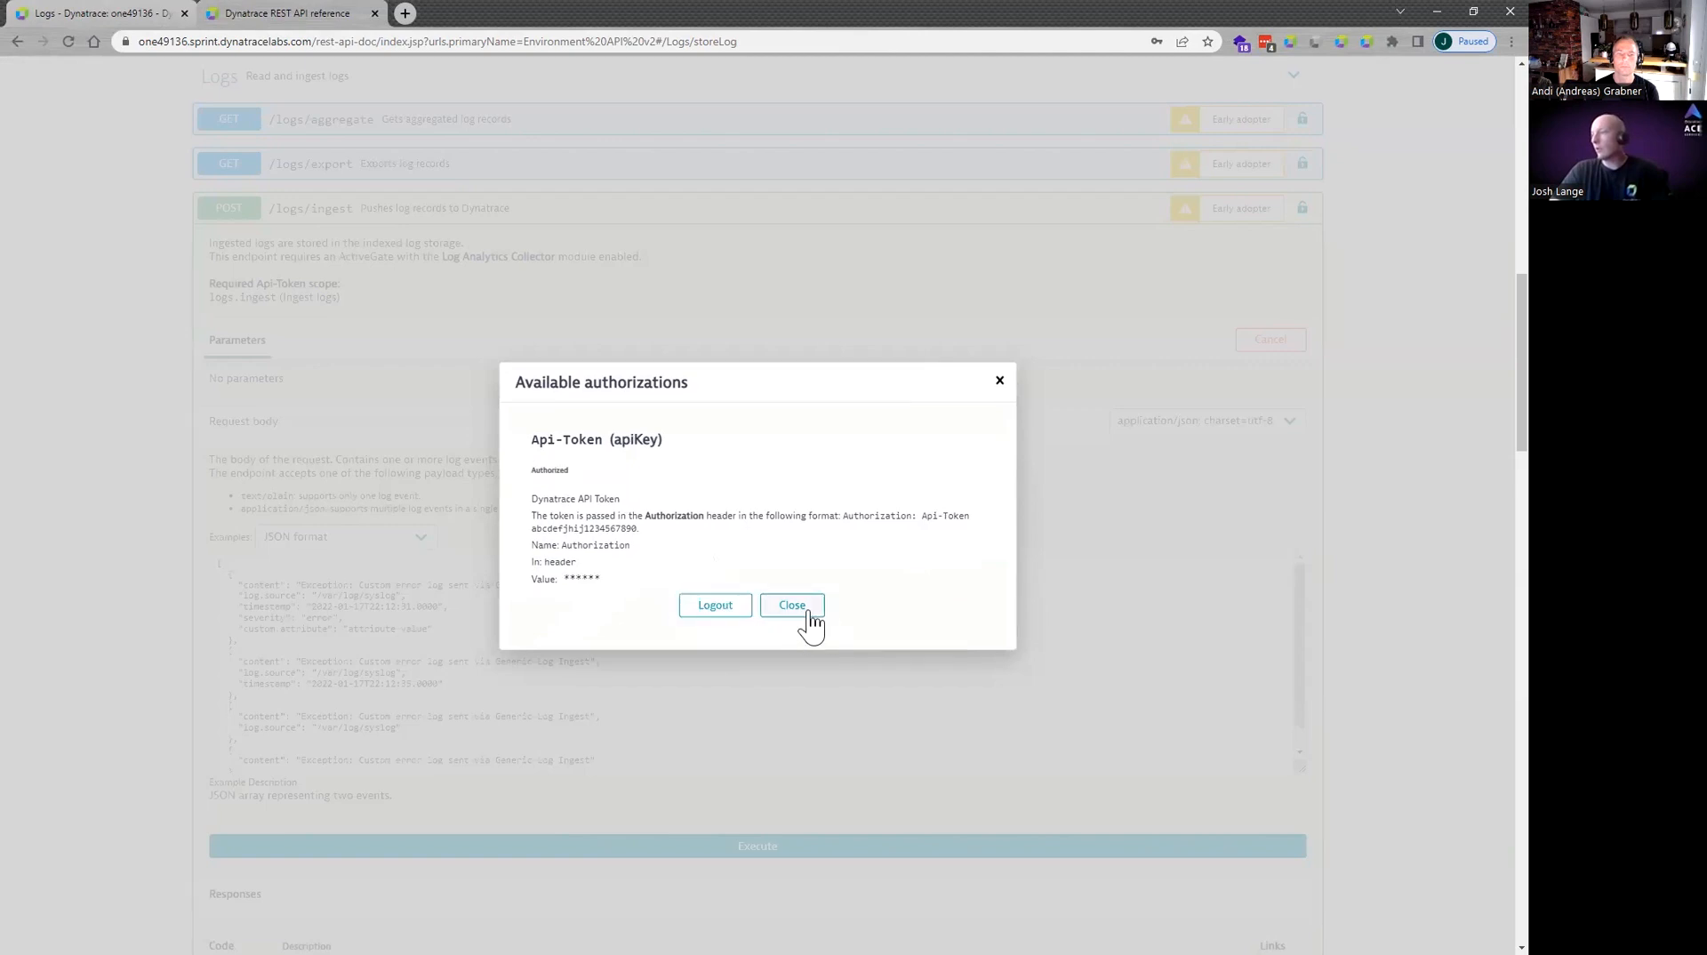
click(797, 616)
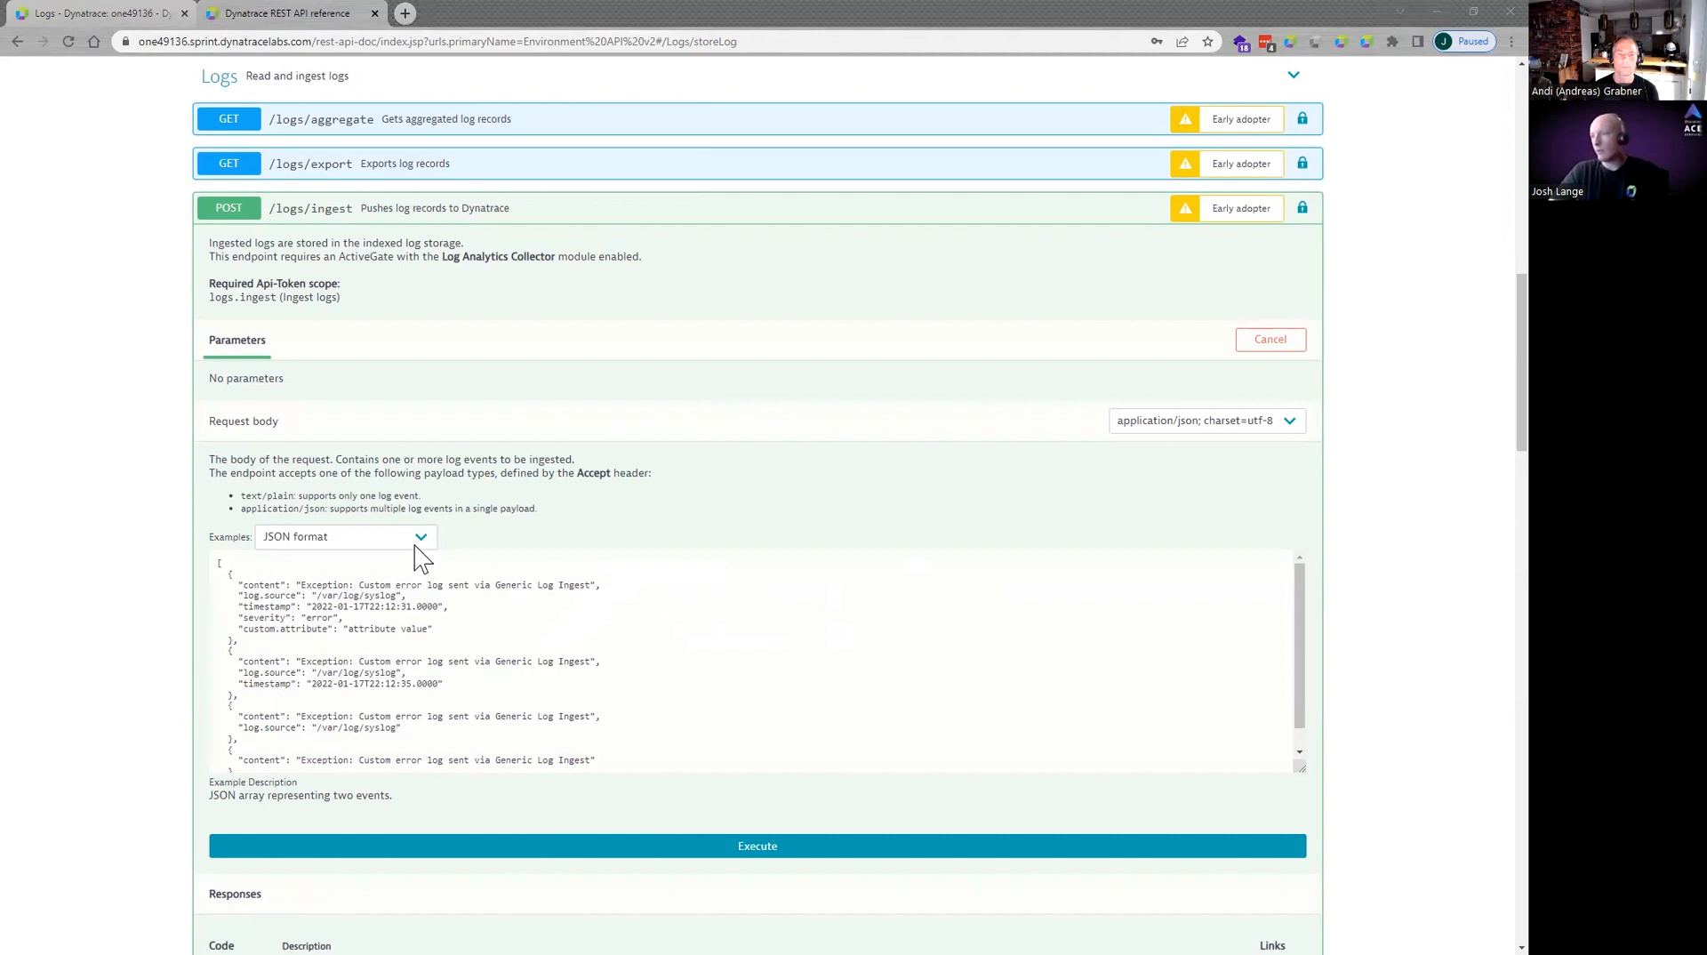
Replace the sample body with the copied JSON array of Skynet error logs for PaymentService-Prod, CartsService-Prod, OrderingService-Prod and AuthenticationService-Prod, and review it.
drag(236, 770, 202, 520)
key(BackSpace)
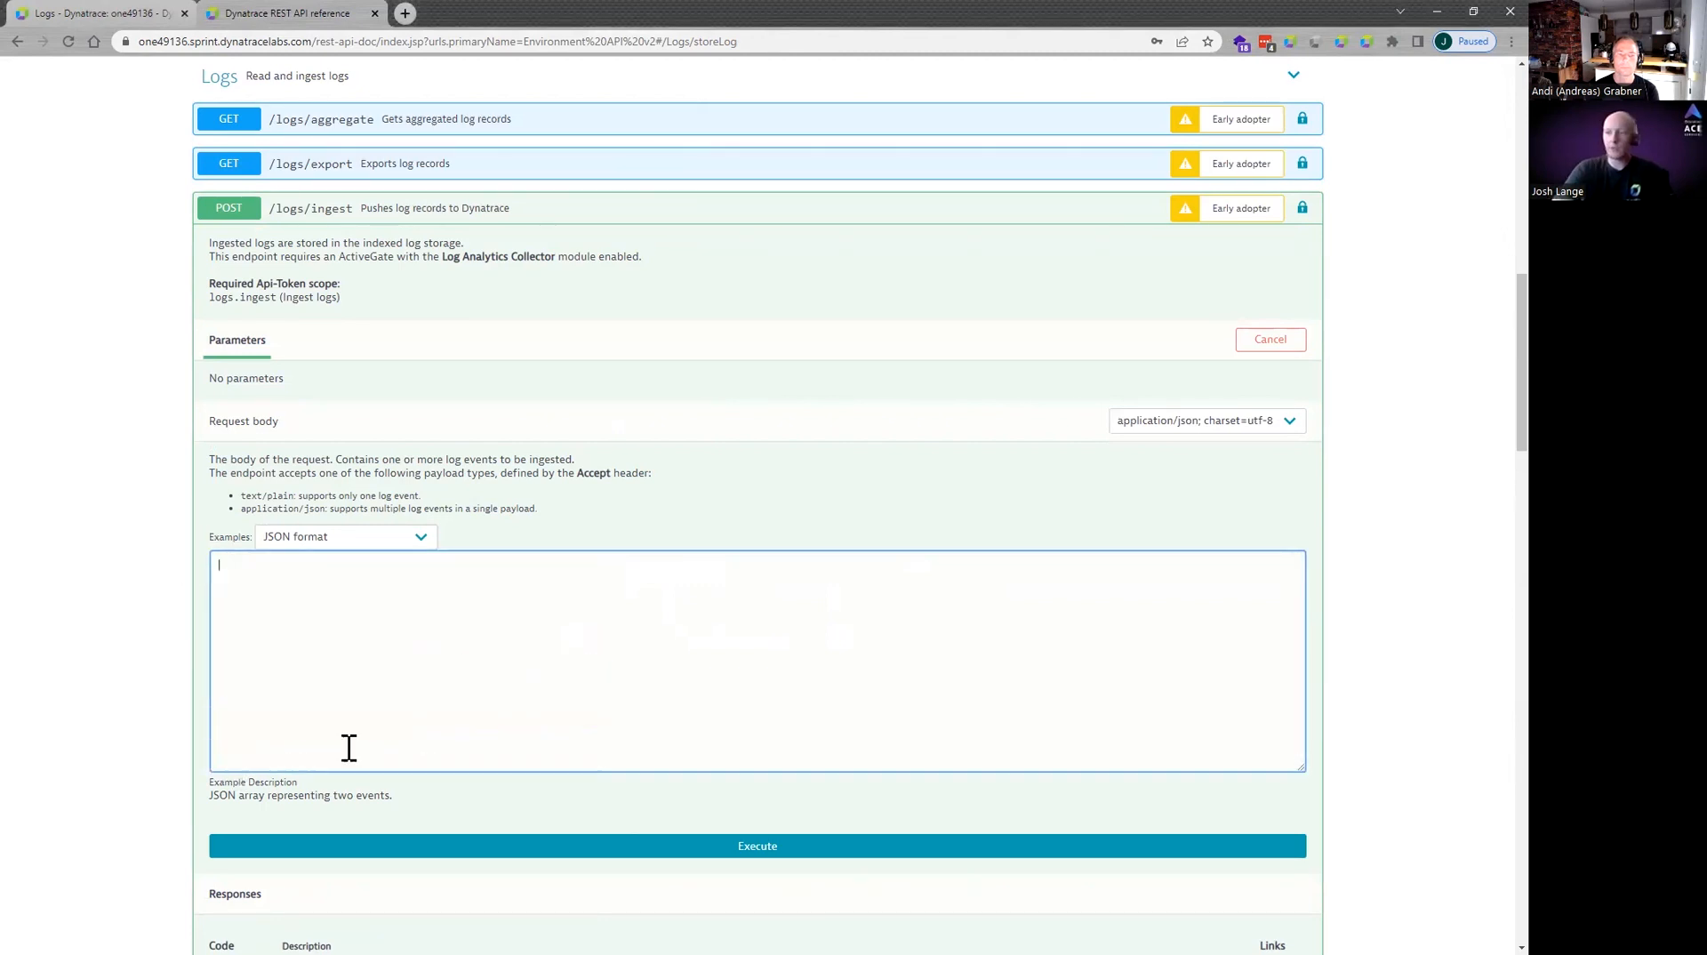
key(ctrl+v)
scroll(397, 738, up, 5)
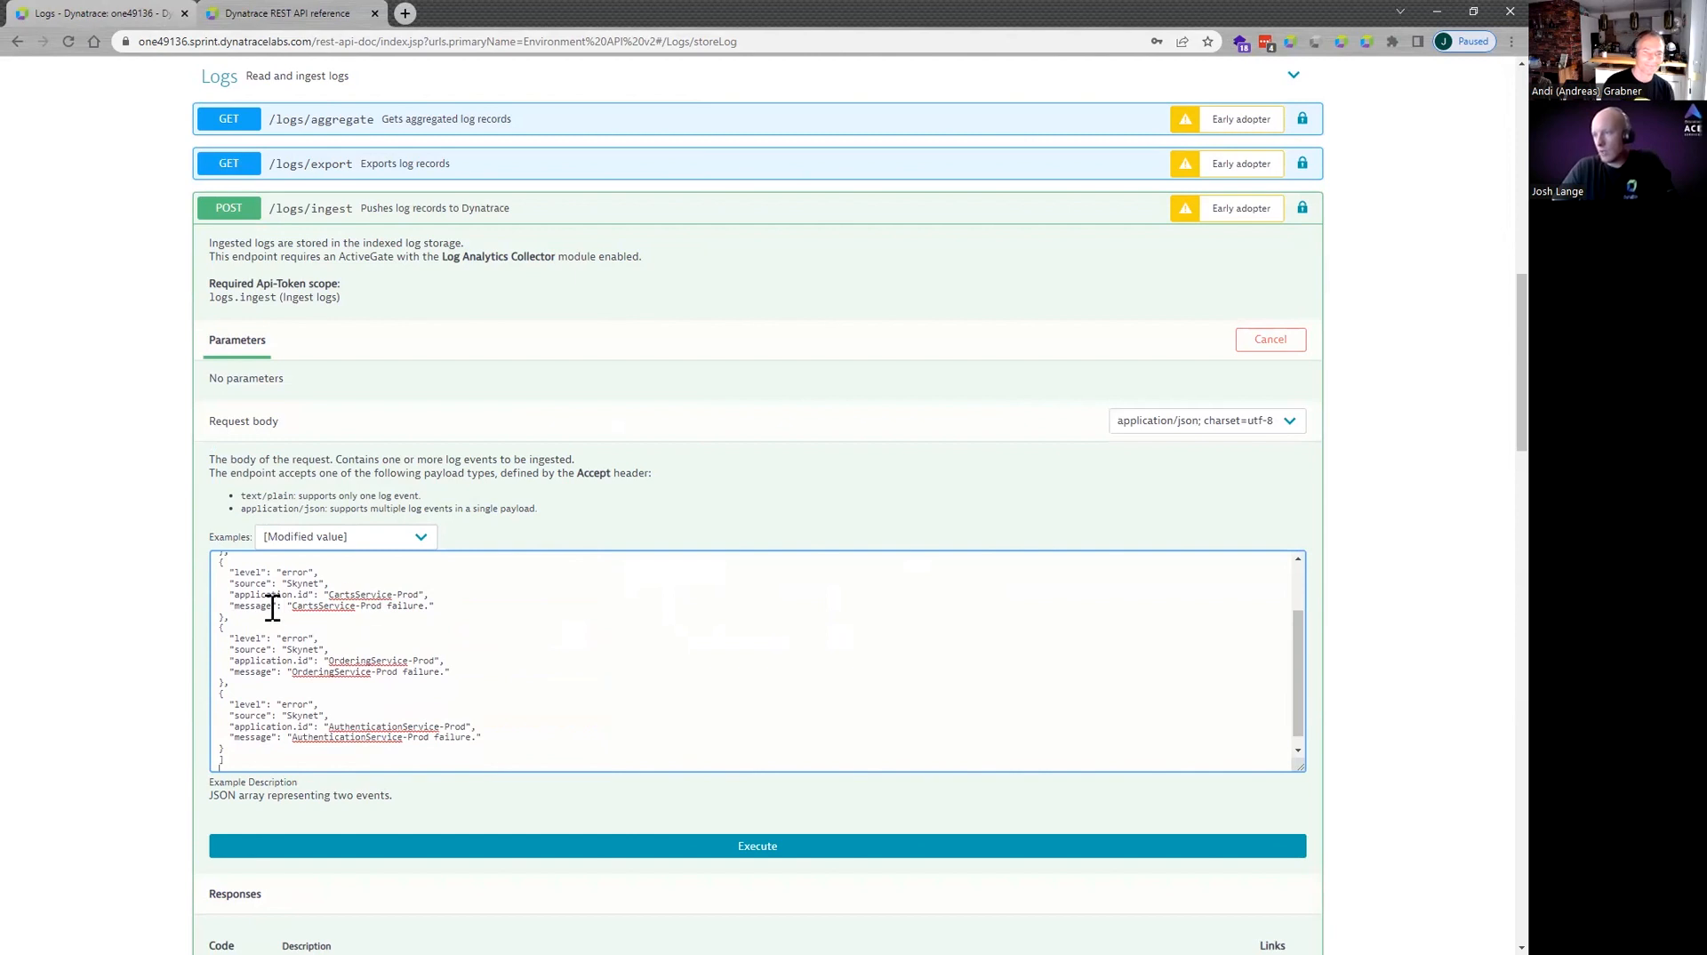
scroll(354, 658, down, 2)
scroll(362, 689, up, 1)
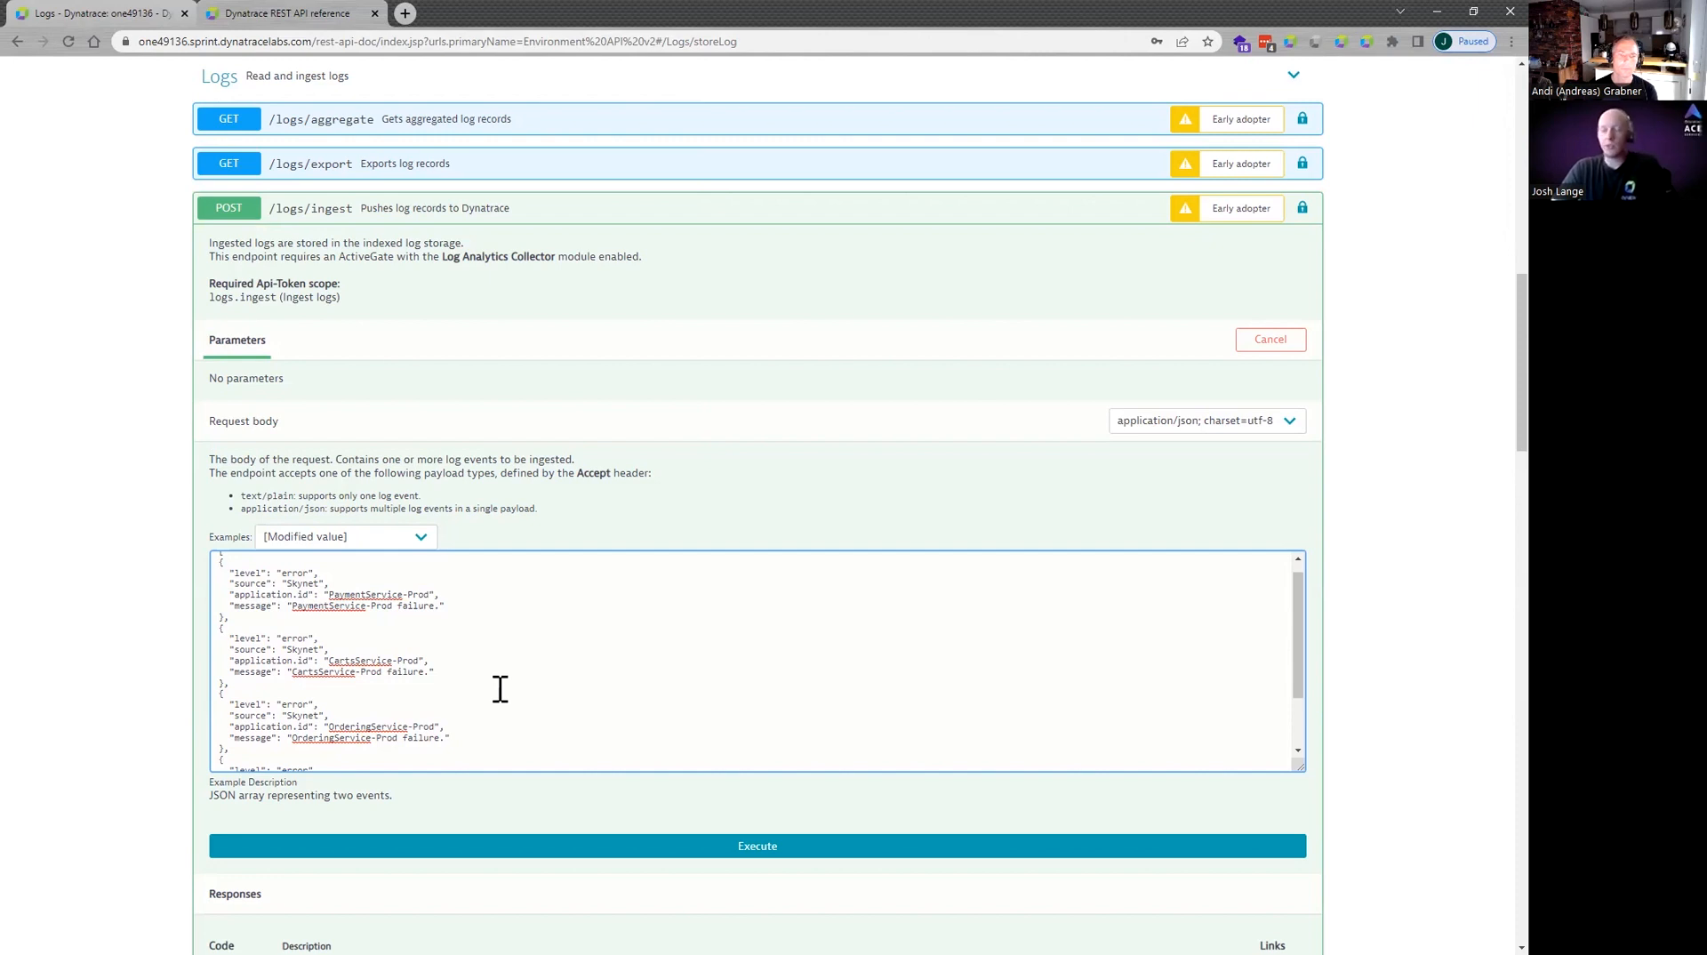
scroll(500, 702, down, 1)
Execute the log ingest request, check the server response, and execute the request two more times.
click(761, 849)
scroll(142, 743, down, 8)
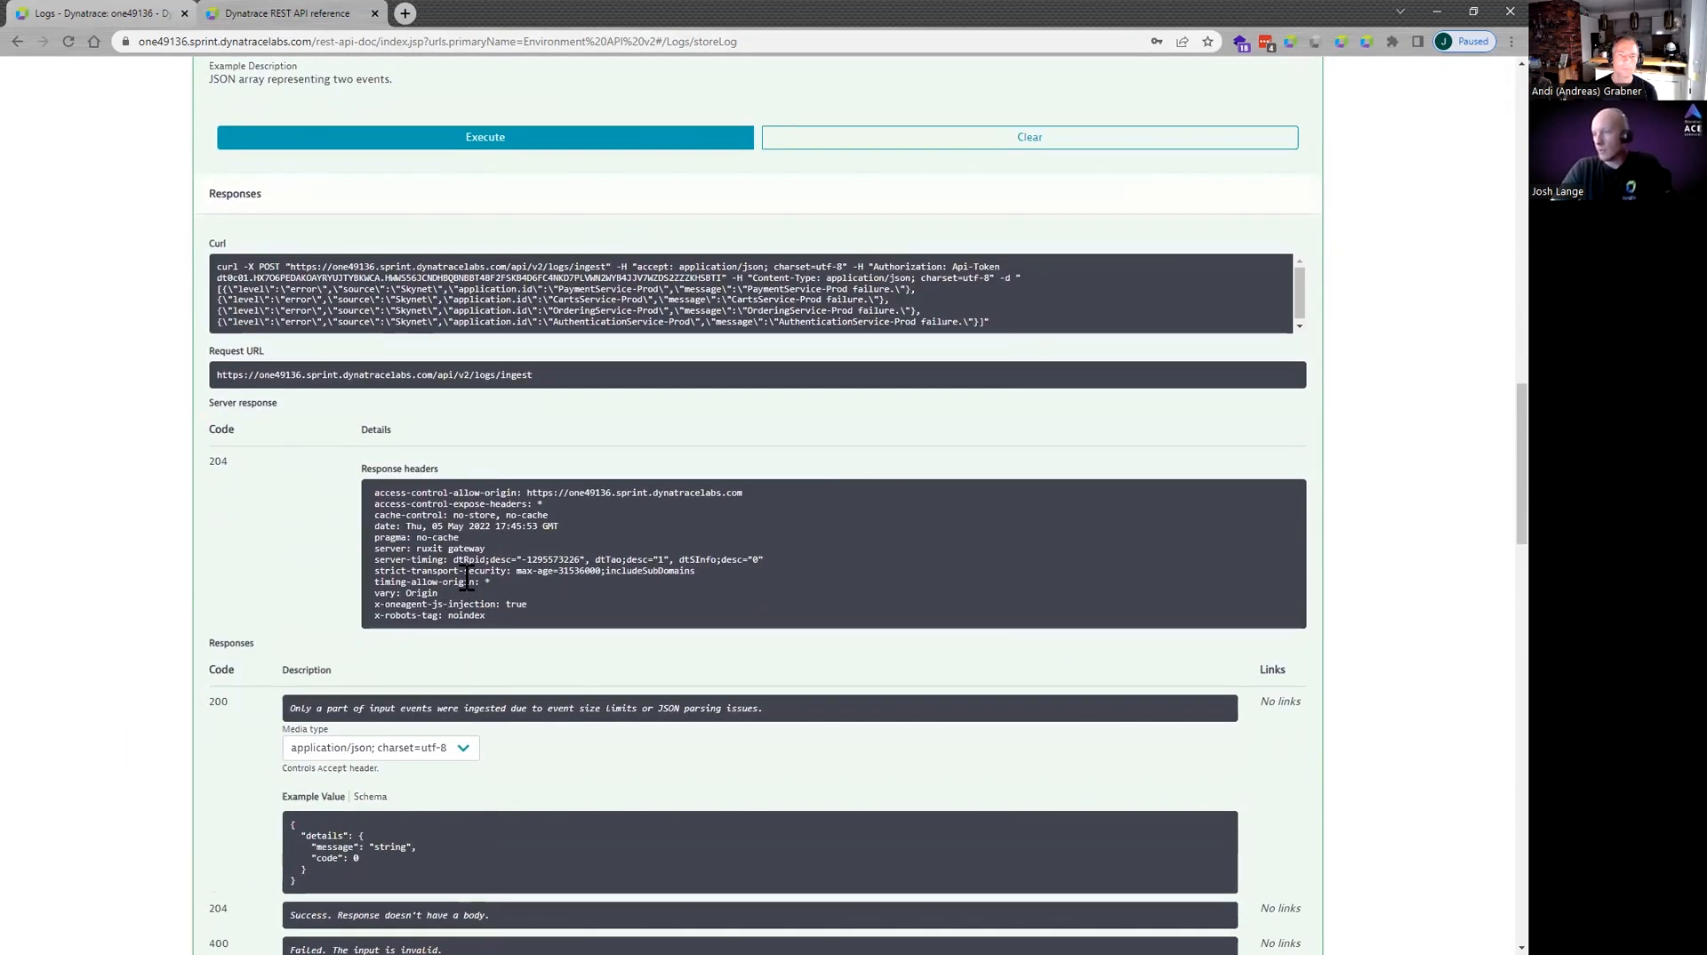
scroll(423, 499, up, 3)
scroll(423, 499, up, 2)
click(497, 615)
click(500, 621)
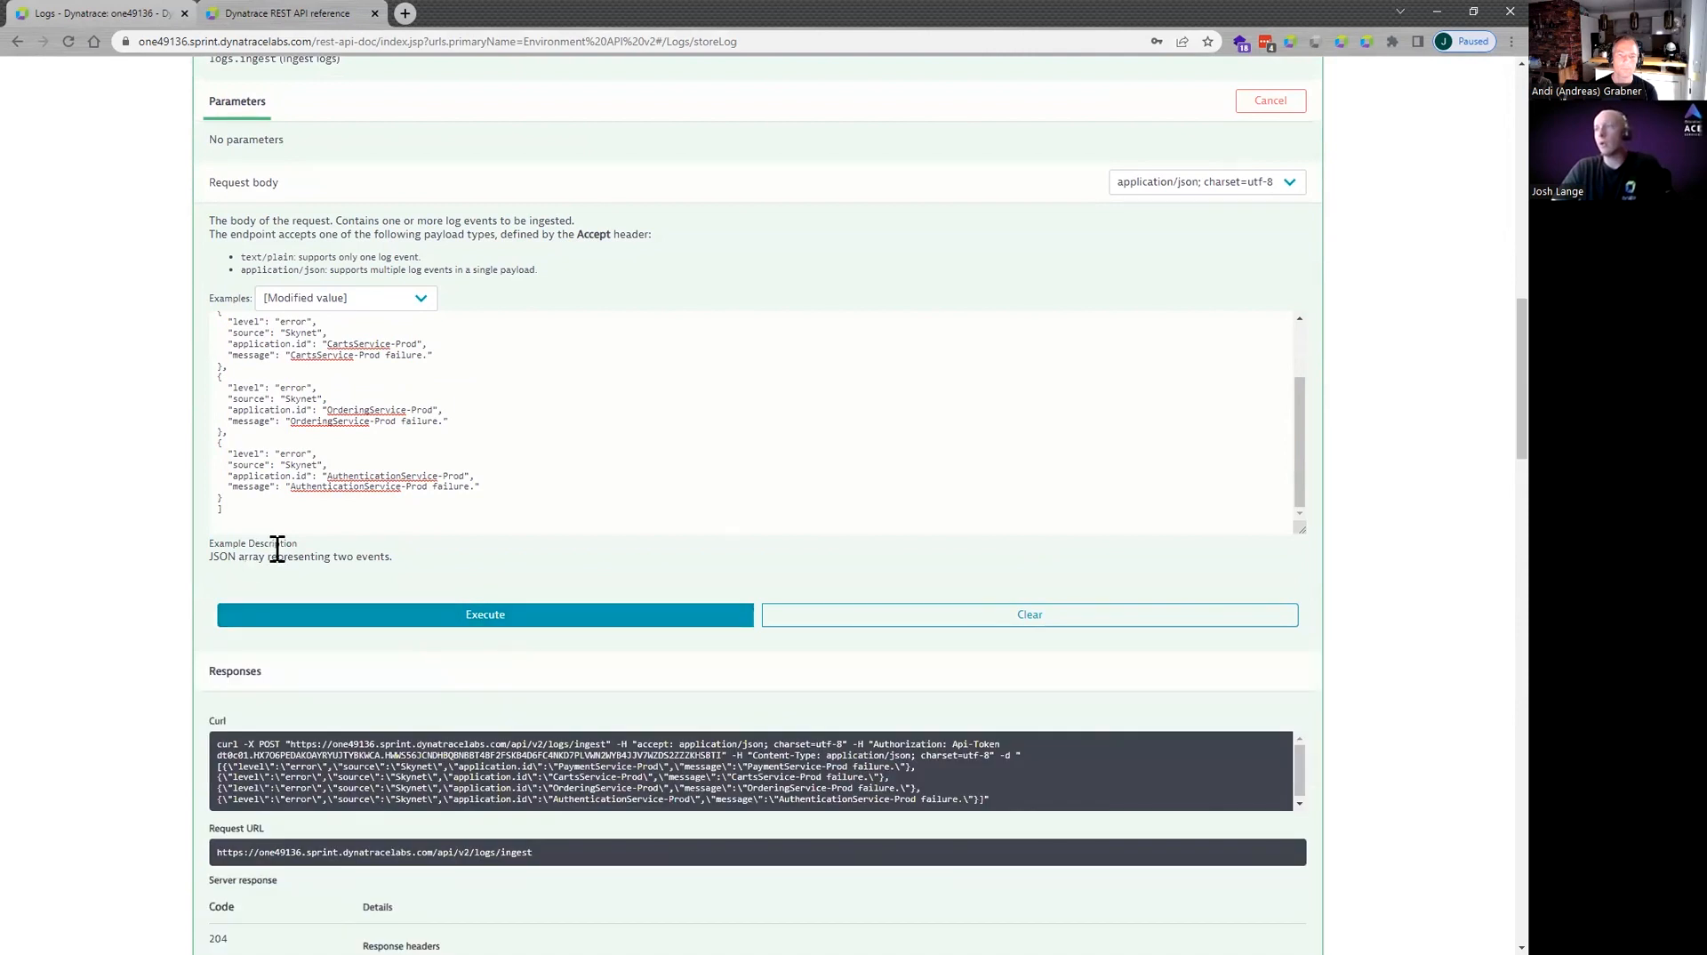
Reload the Log Viewer, look for the ingested records, and check the source name in the API request body.
click(129, 19)
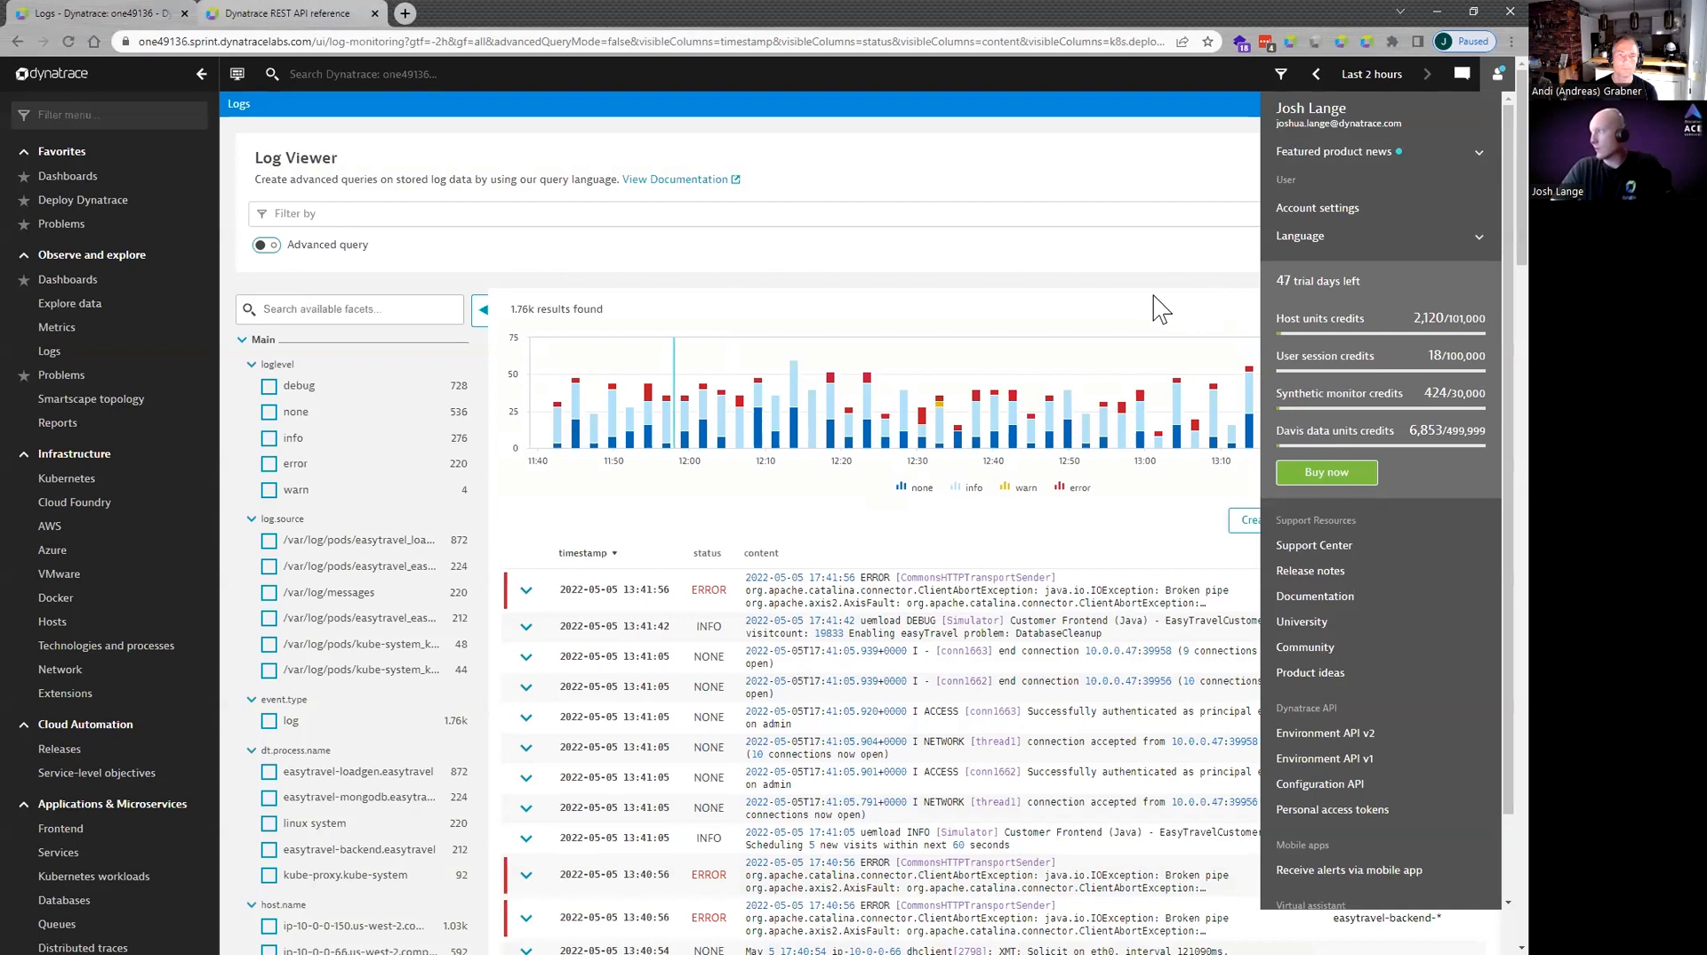
click(72, 47)
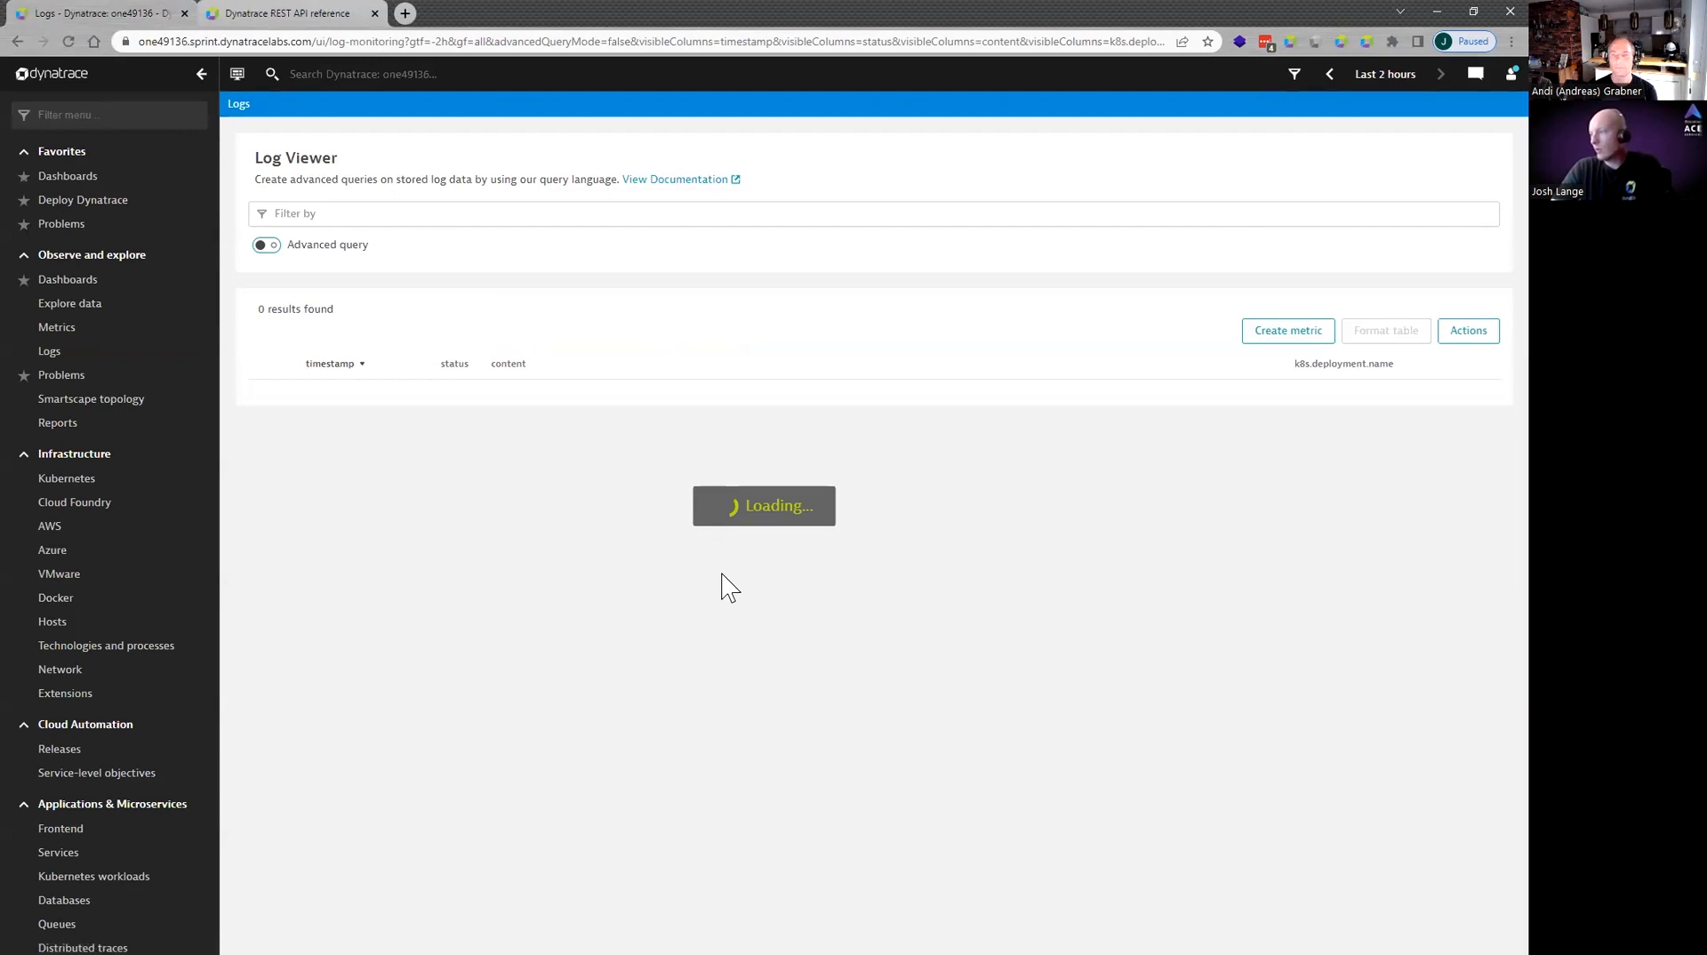
scroll(640, 589, down, 2)
scroll(648, 597, up, 2)
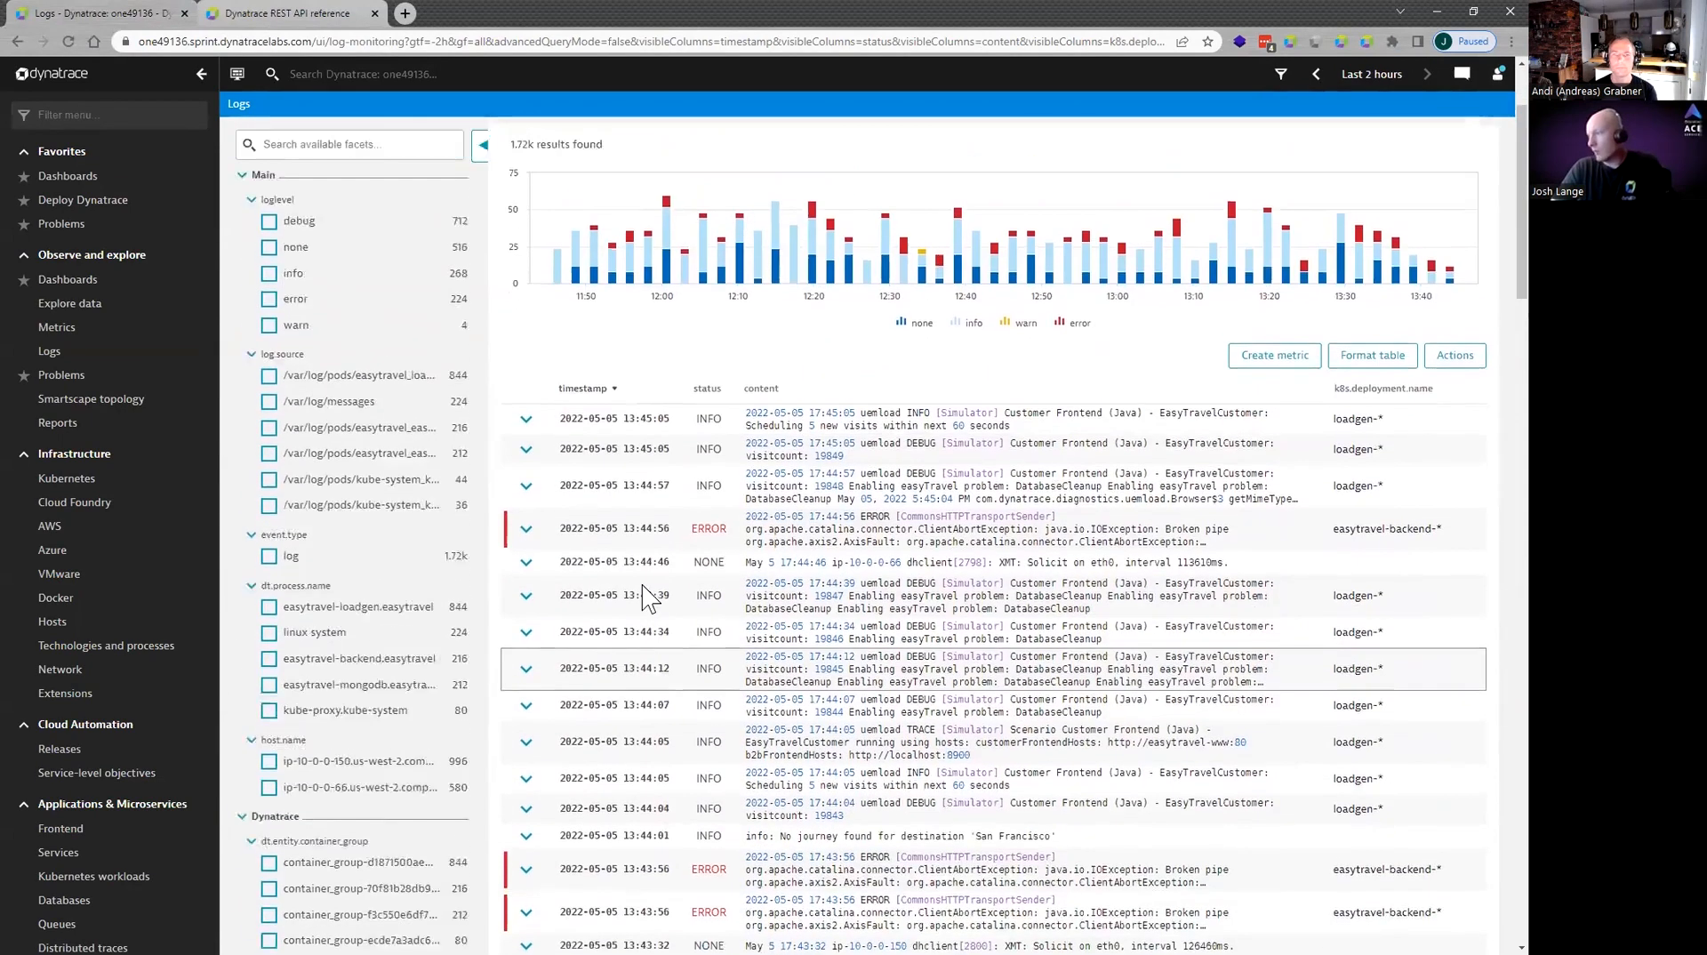
click(258, 15)
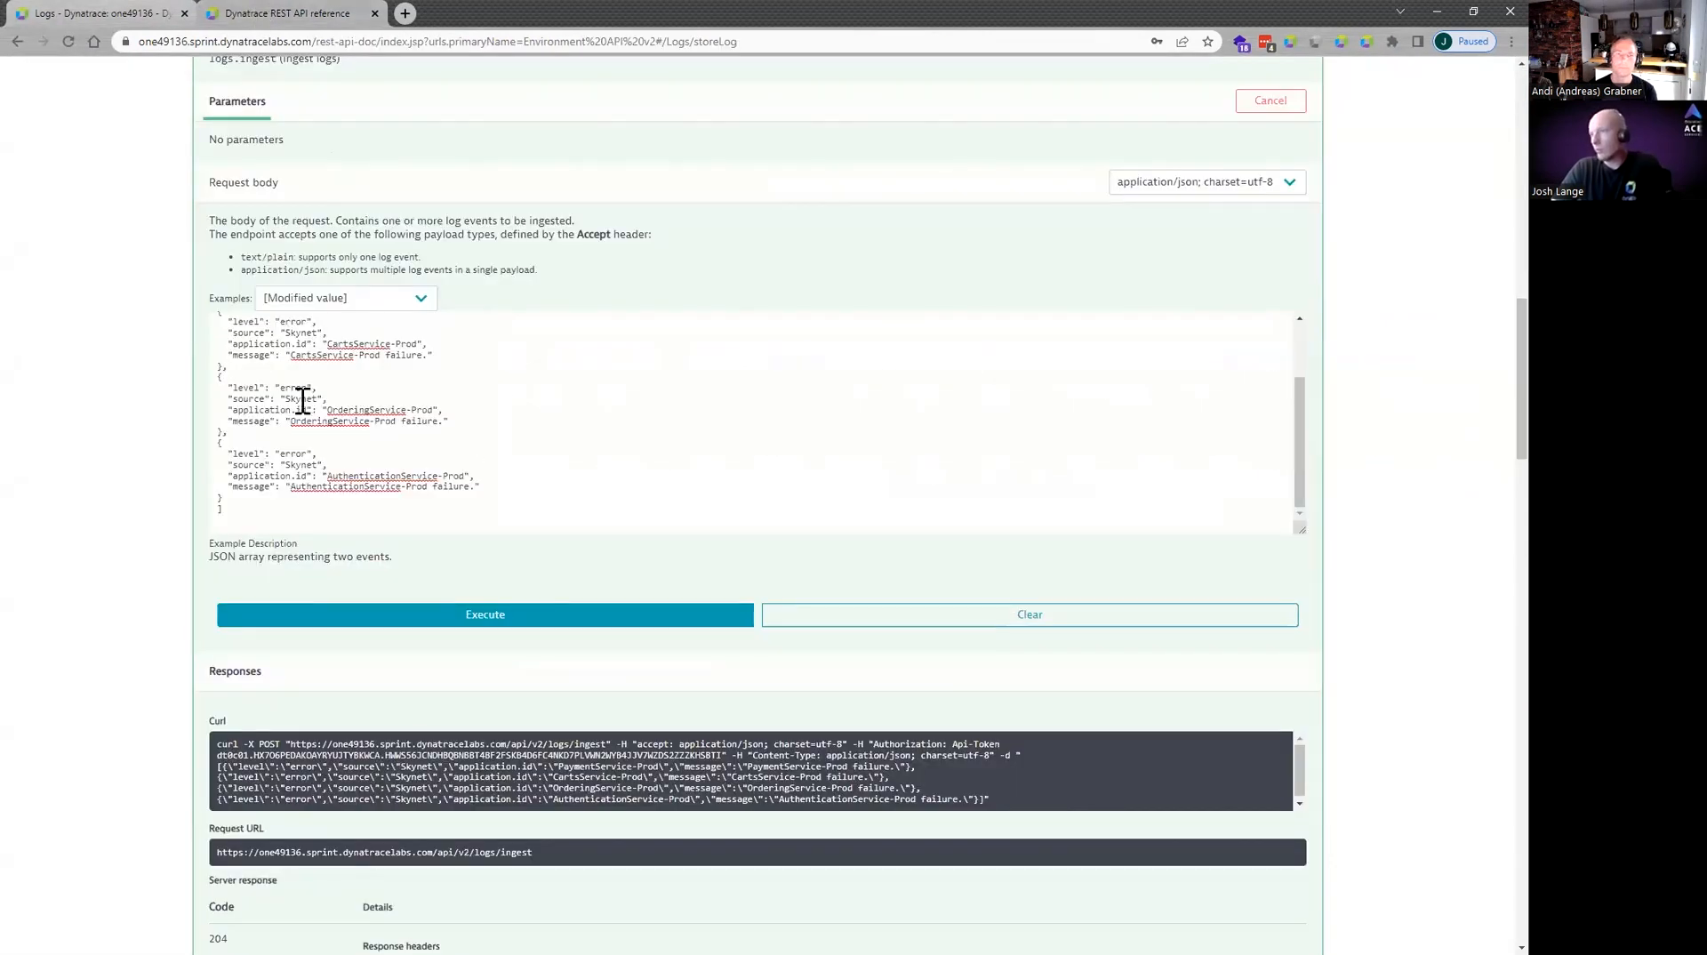
click(98, 15)
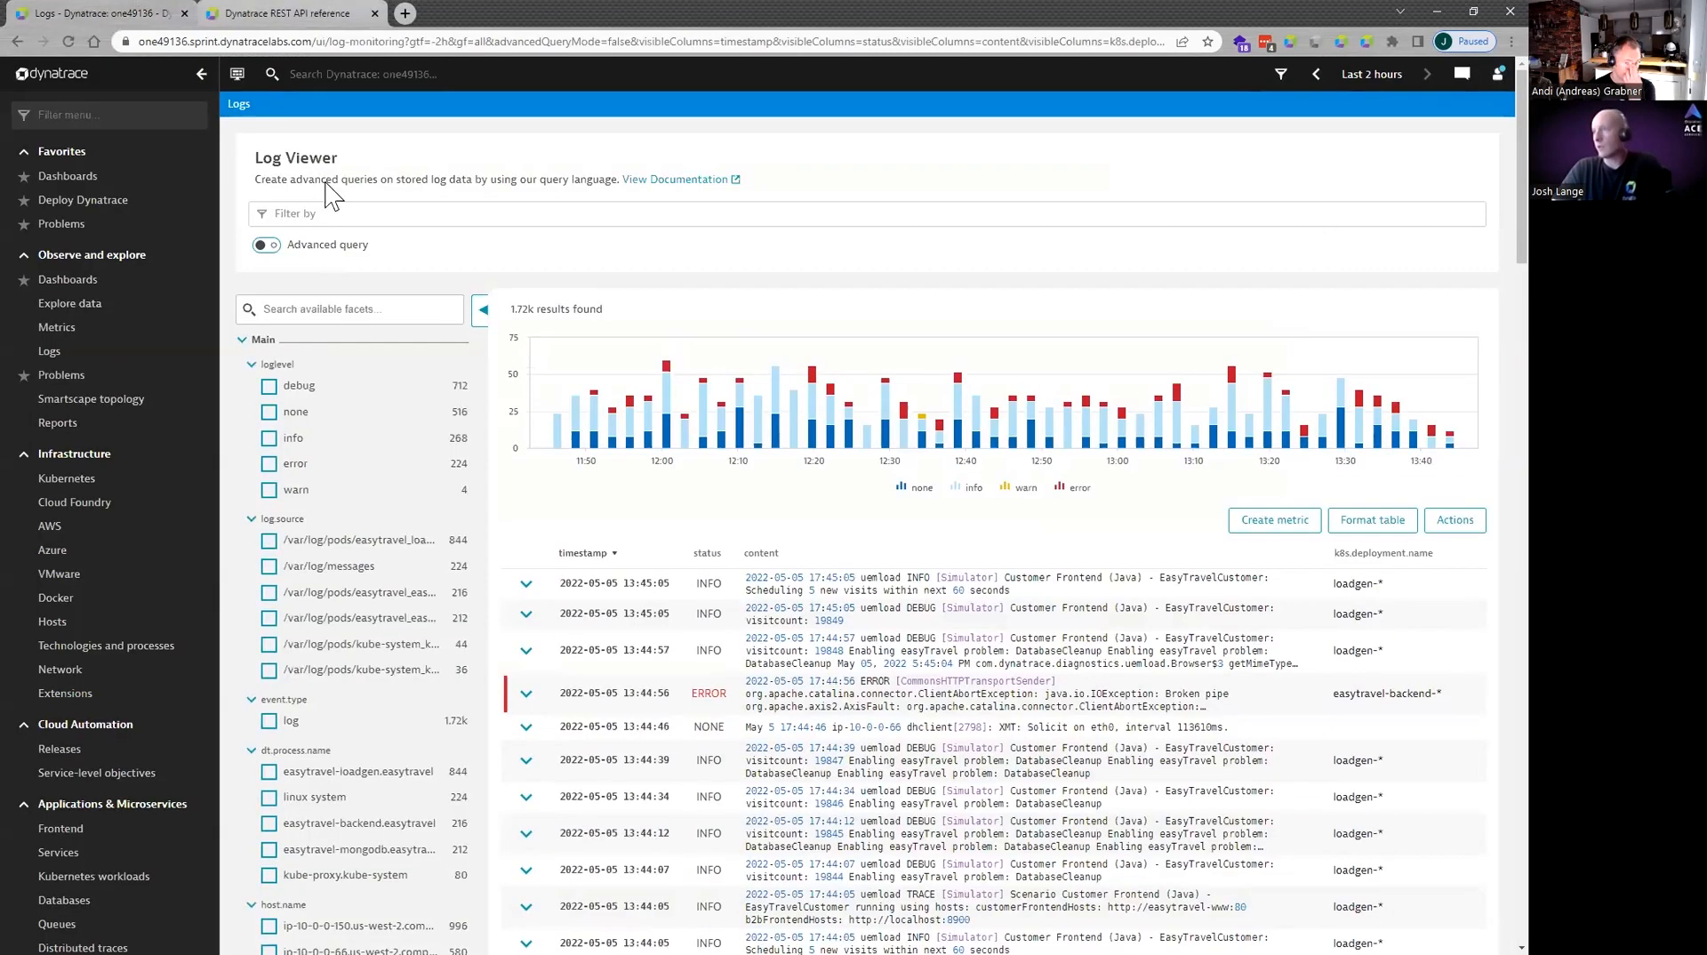
Filter the Log Viewer by content matching skynet and reload the filtered results twice.
click(523, 220)
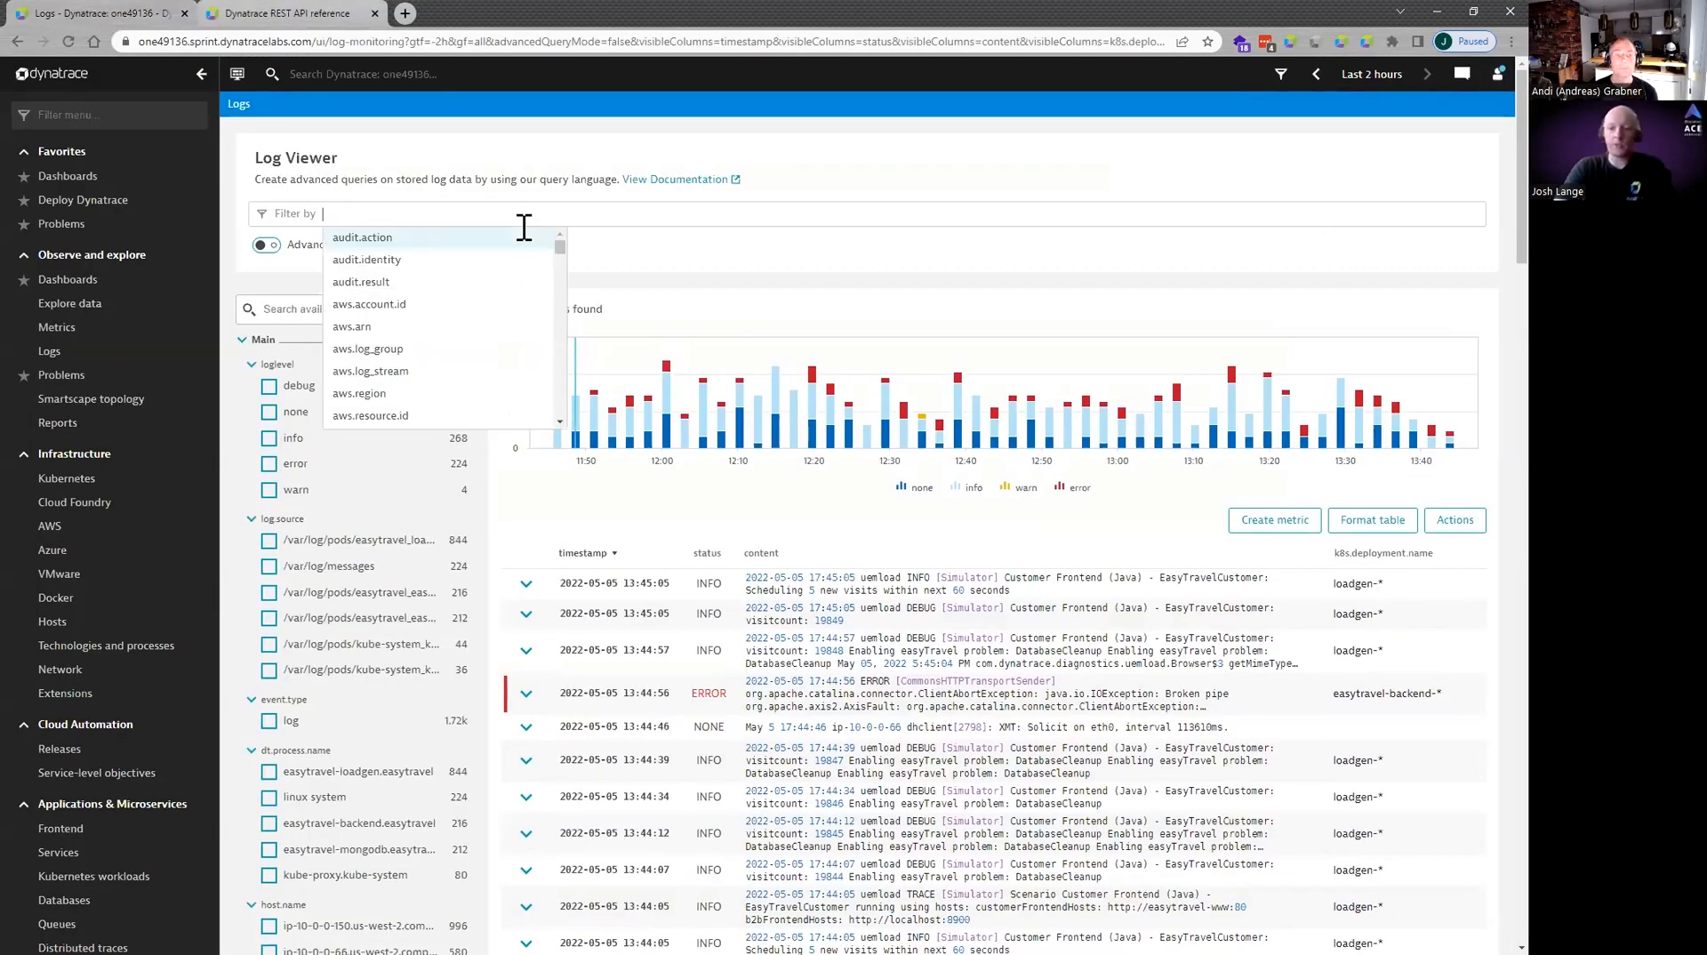
text(skynet)
key(Return)
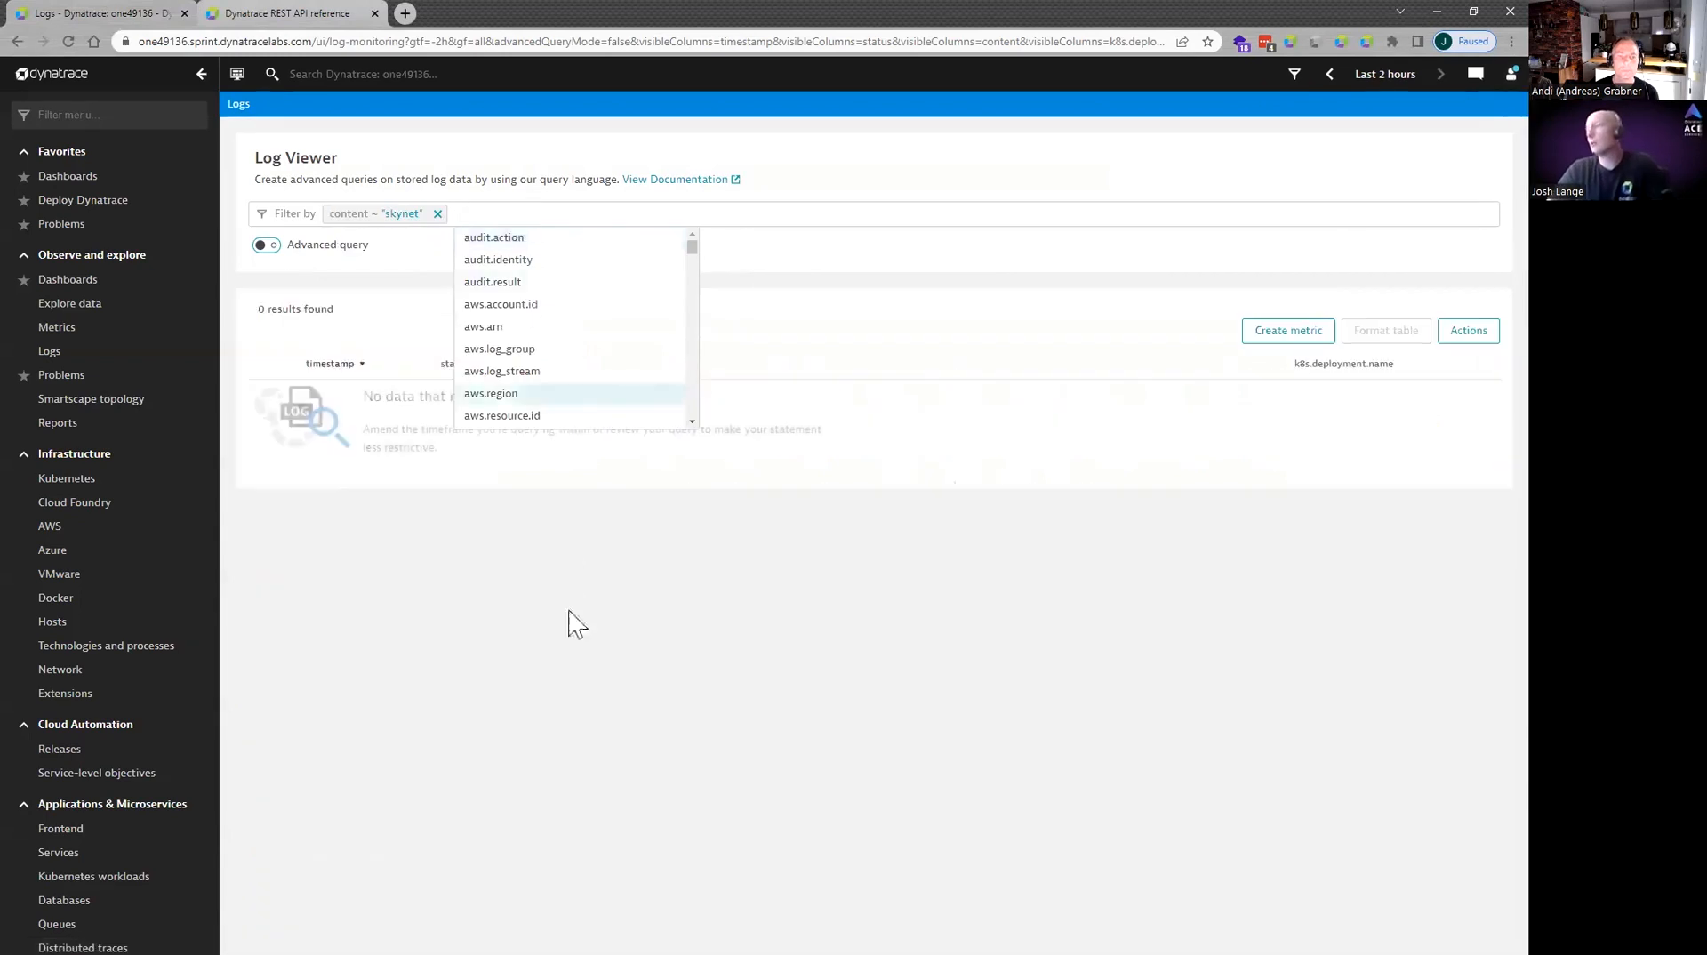
click(69, 41)
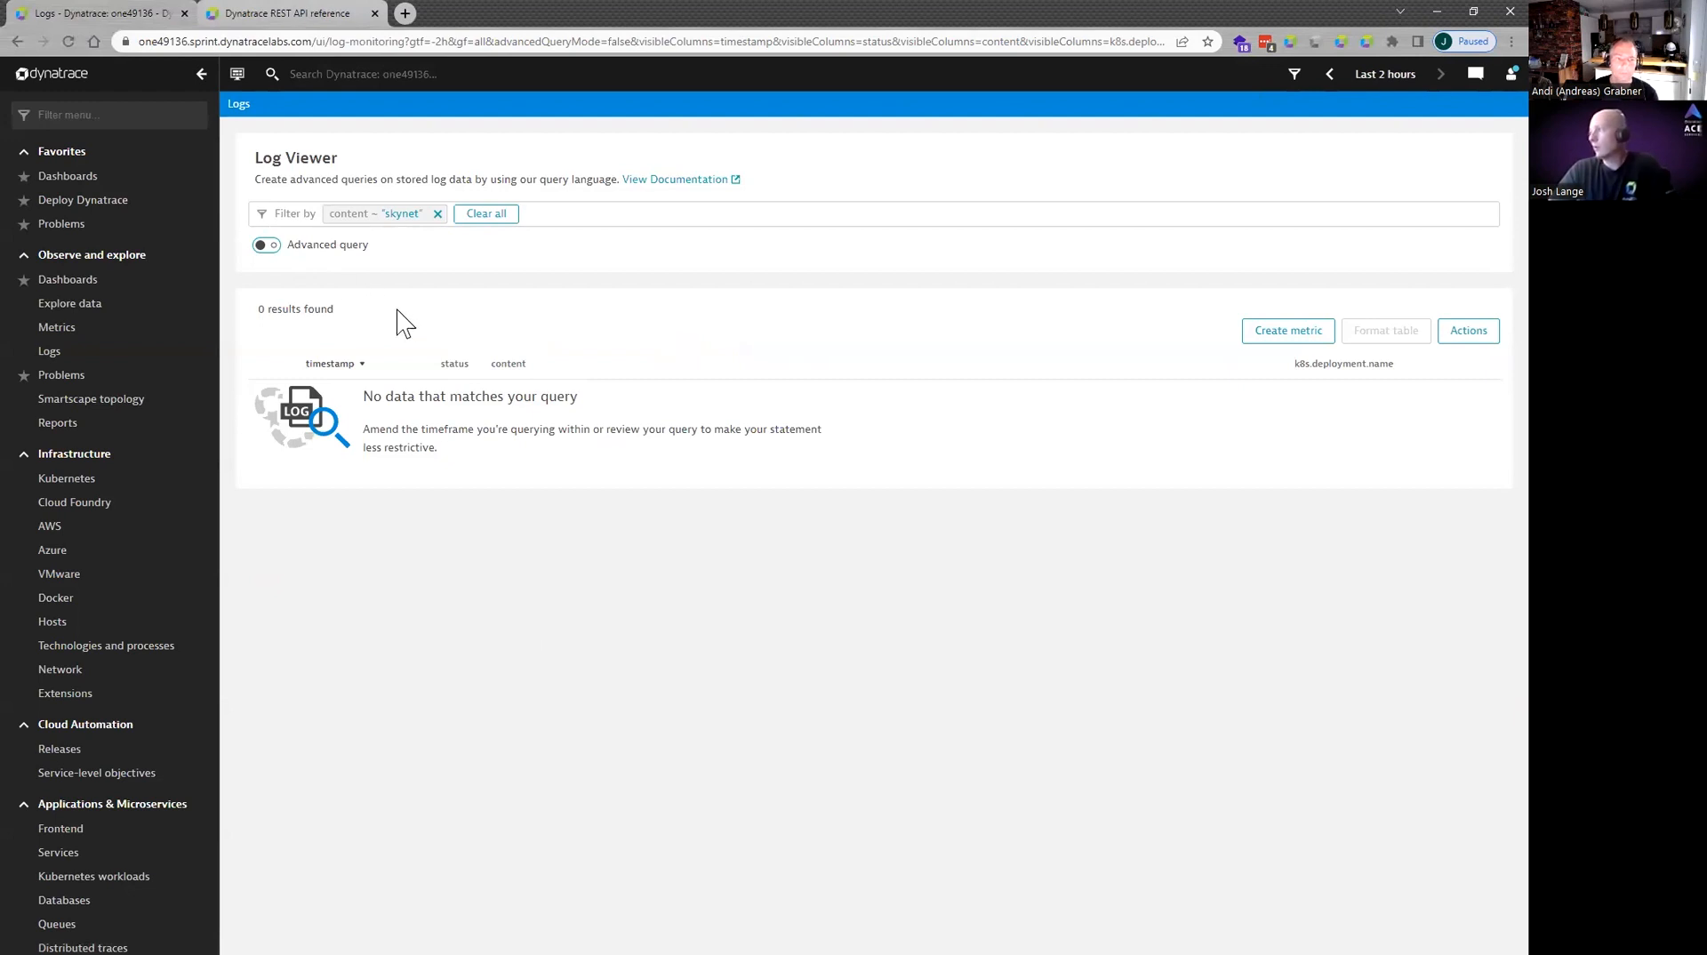
click(75, 42)
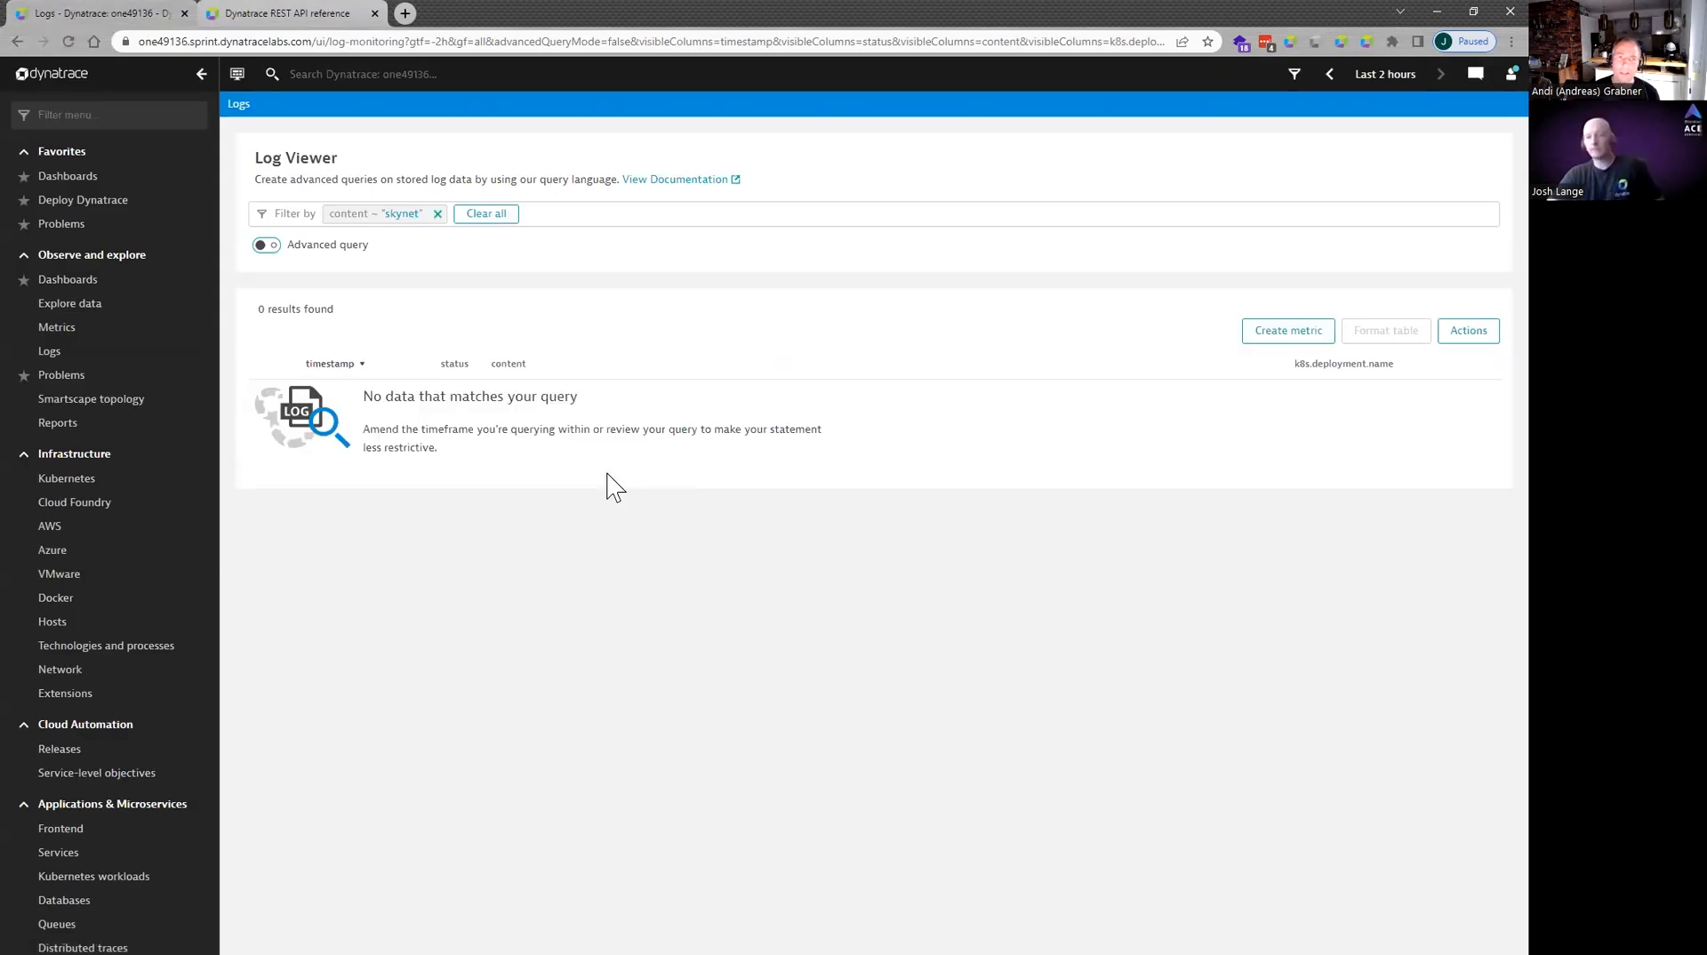
Review the Skynet JSON payload in the API reference, and return to the Log Viewer to reload the skynet filter results.
click(342, 13)
scroll(519, 517, up, 3)
click(525, 405)
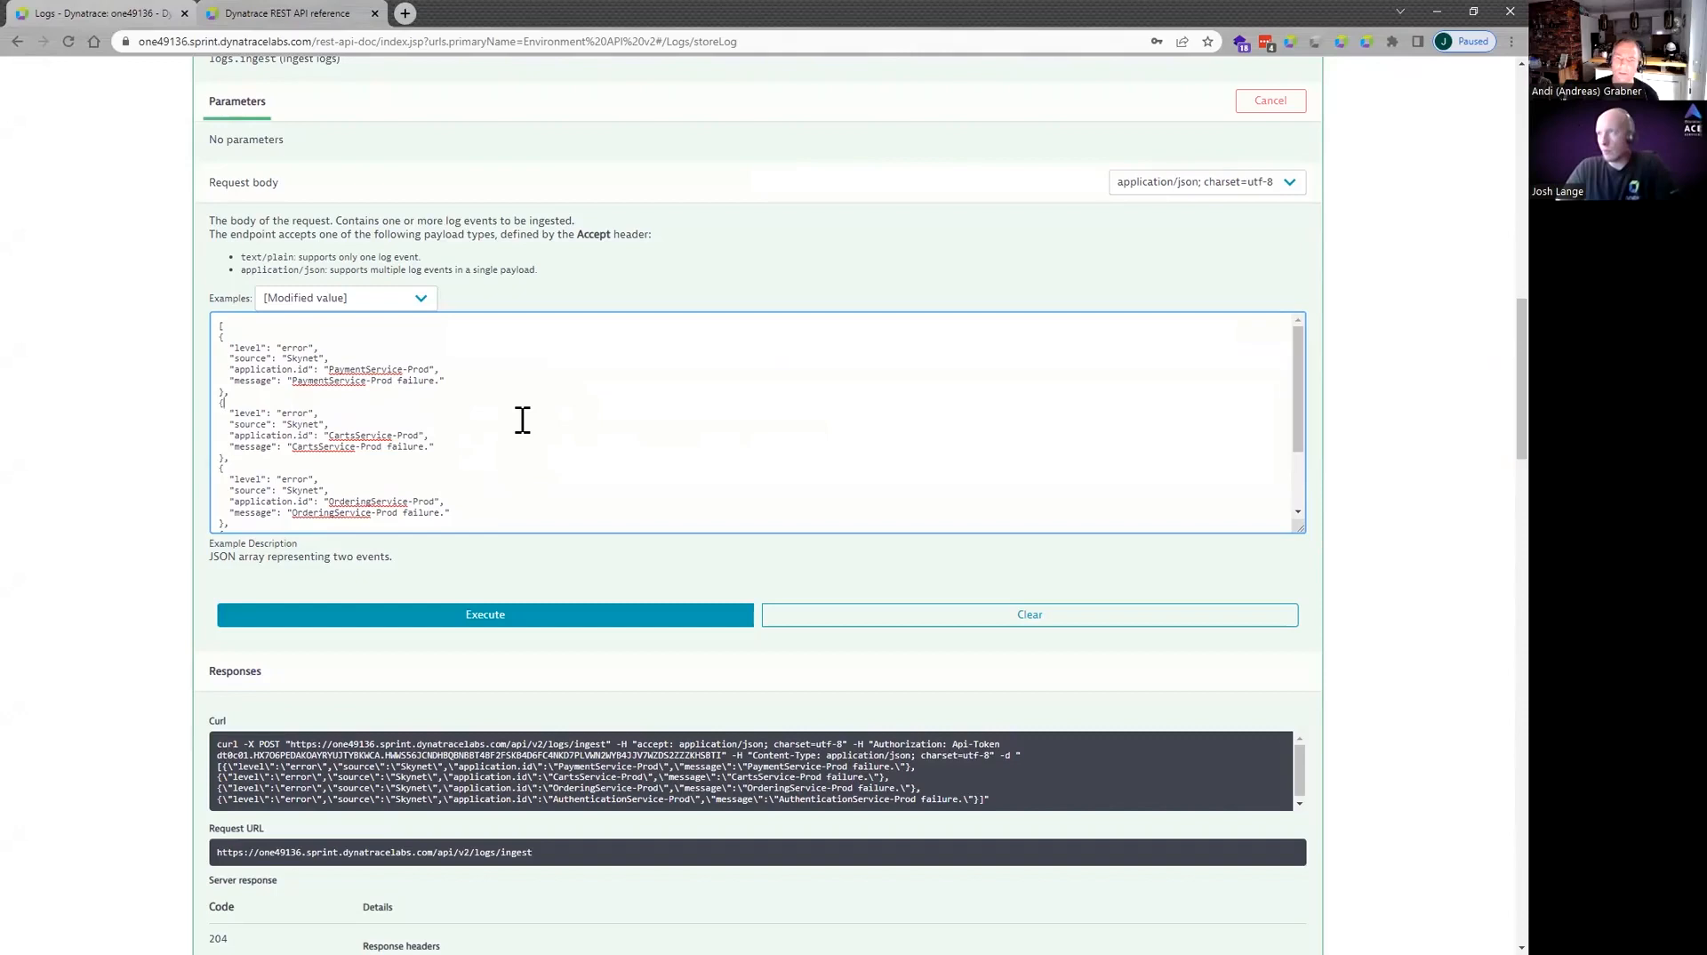
click(525, 404)
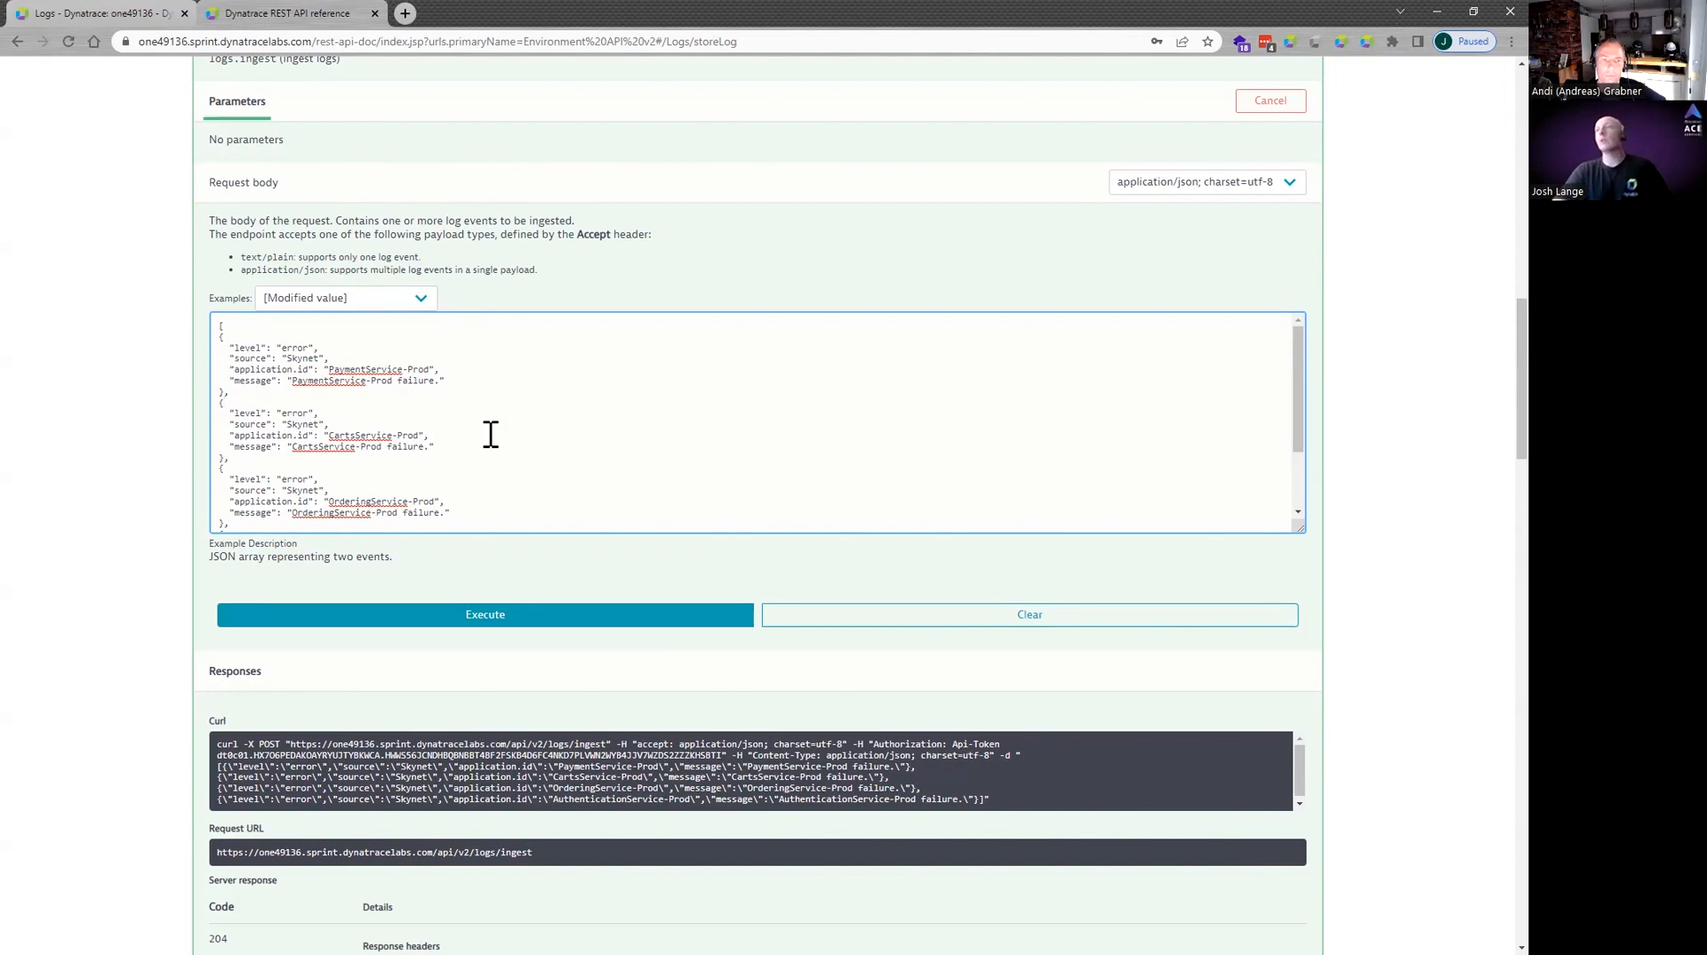
click(133, 13)
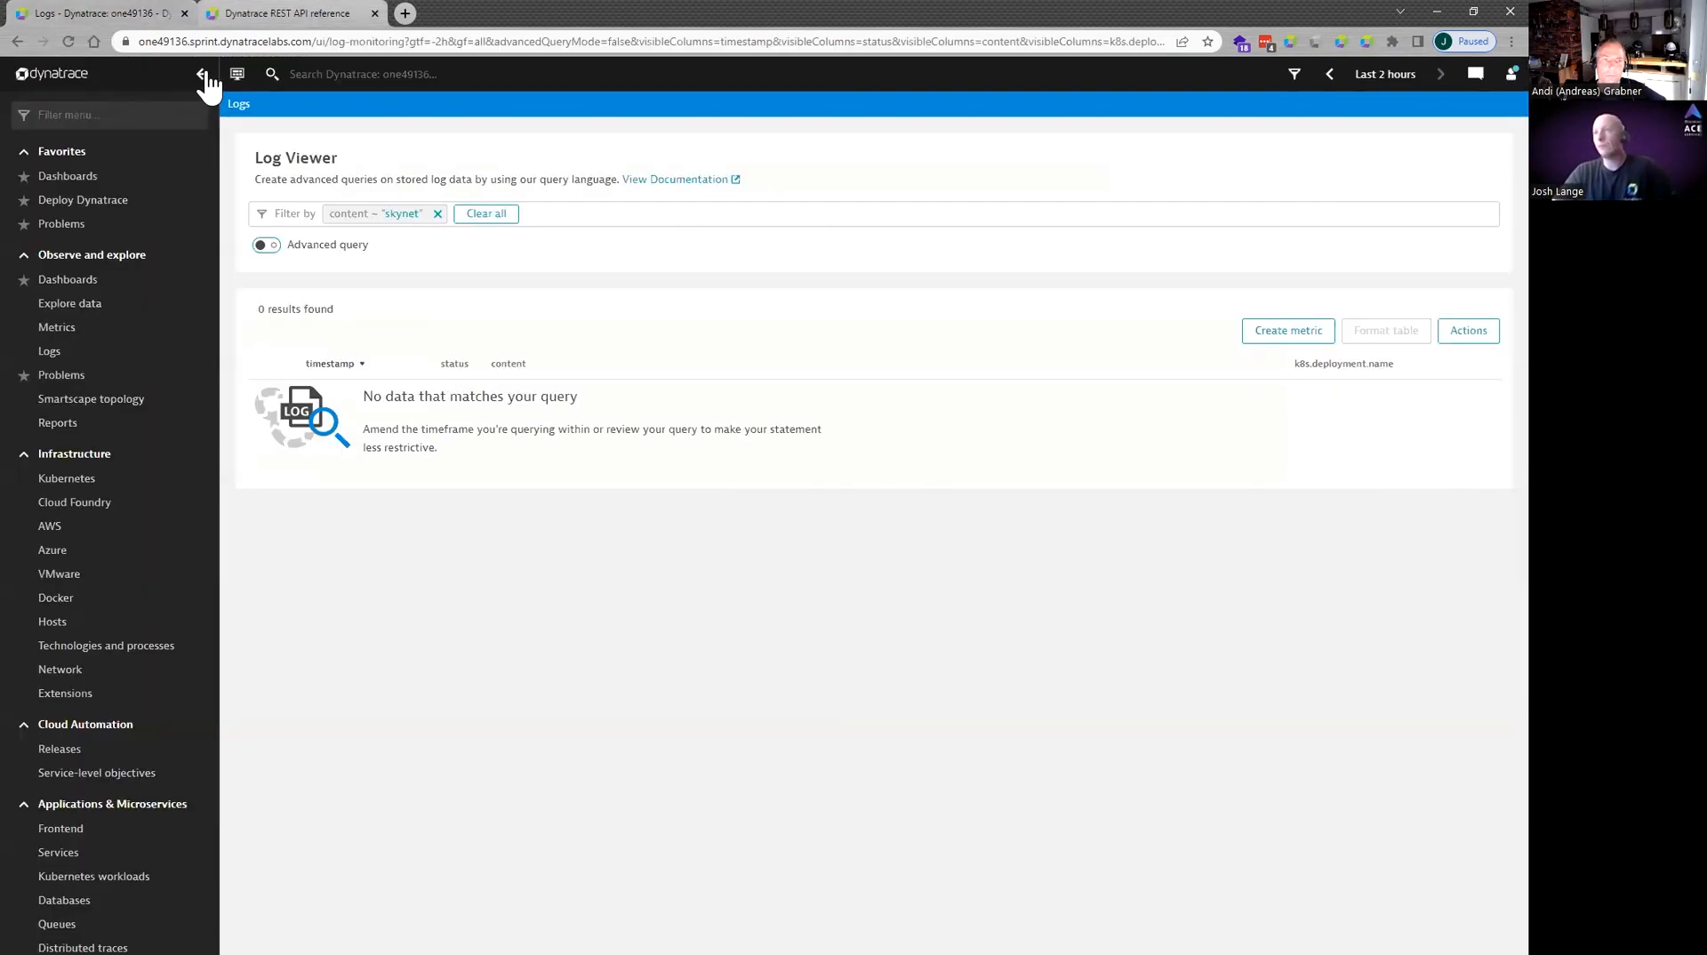
click(70, 41)
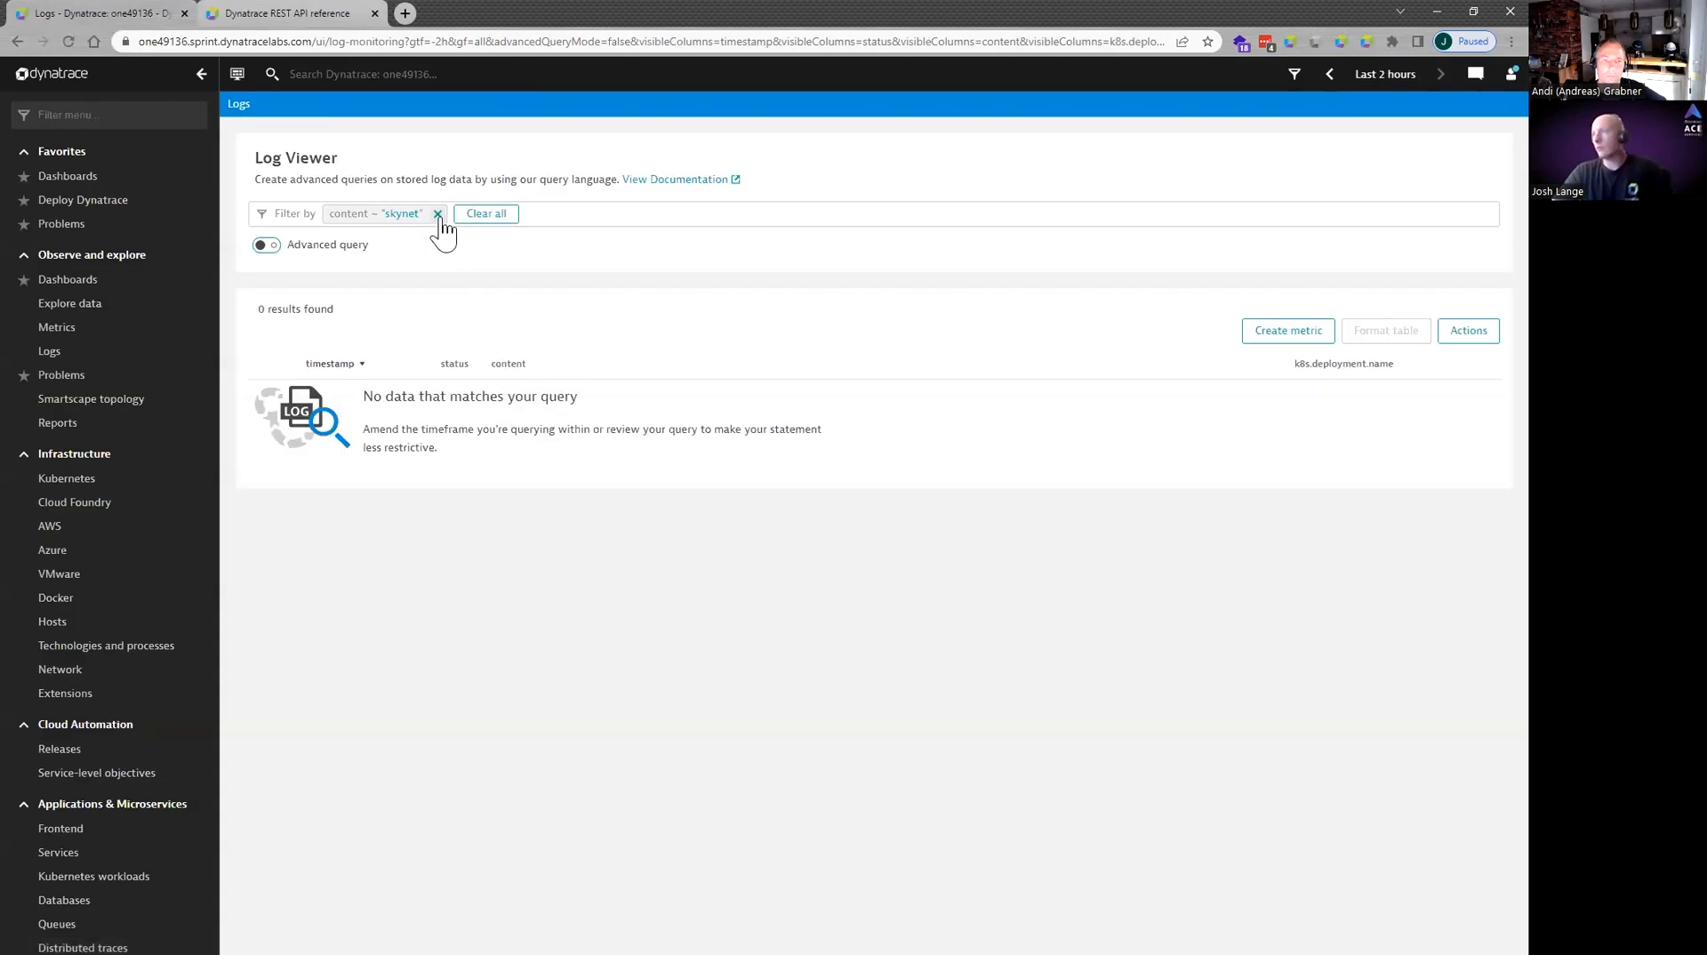
Remove the skynet content filter from the Log Viewer and inspect the details of an OrderingService-Prod failure record.
click(437, 215)
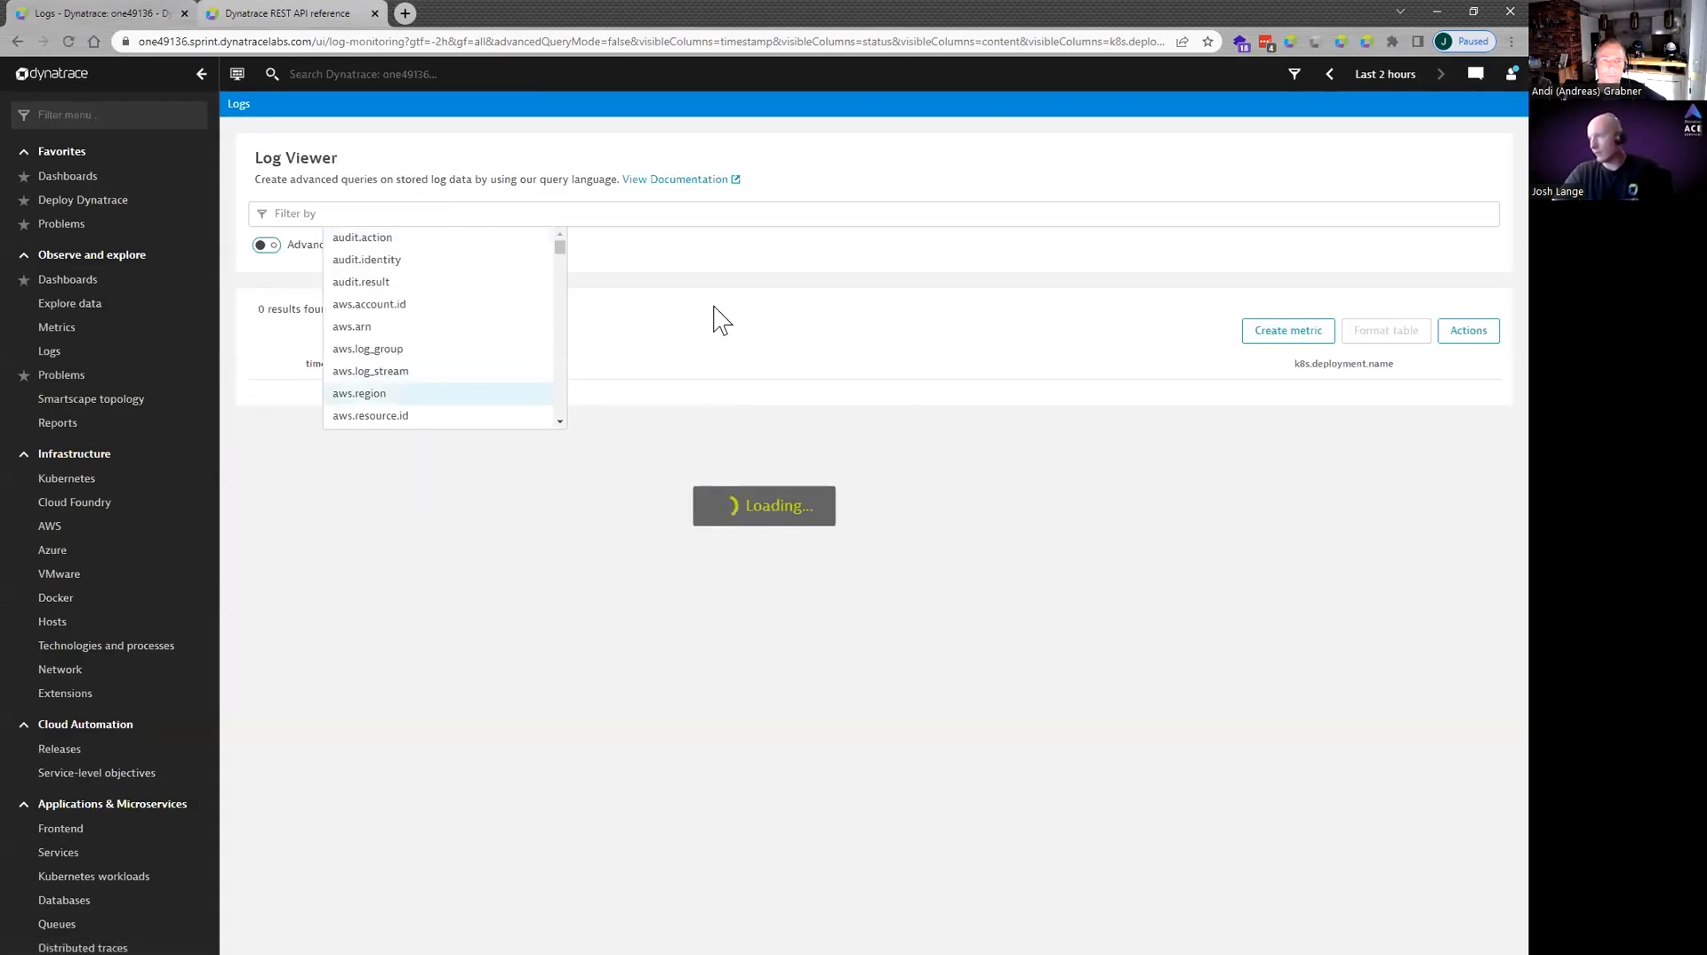
scroll(653, 385, down, 6)
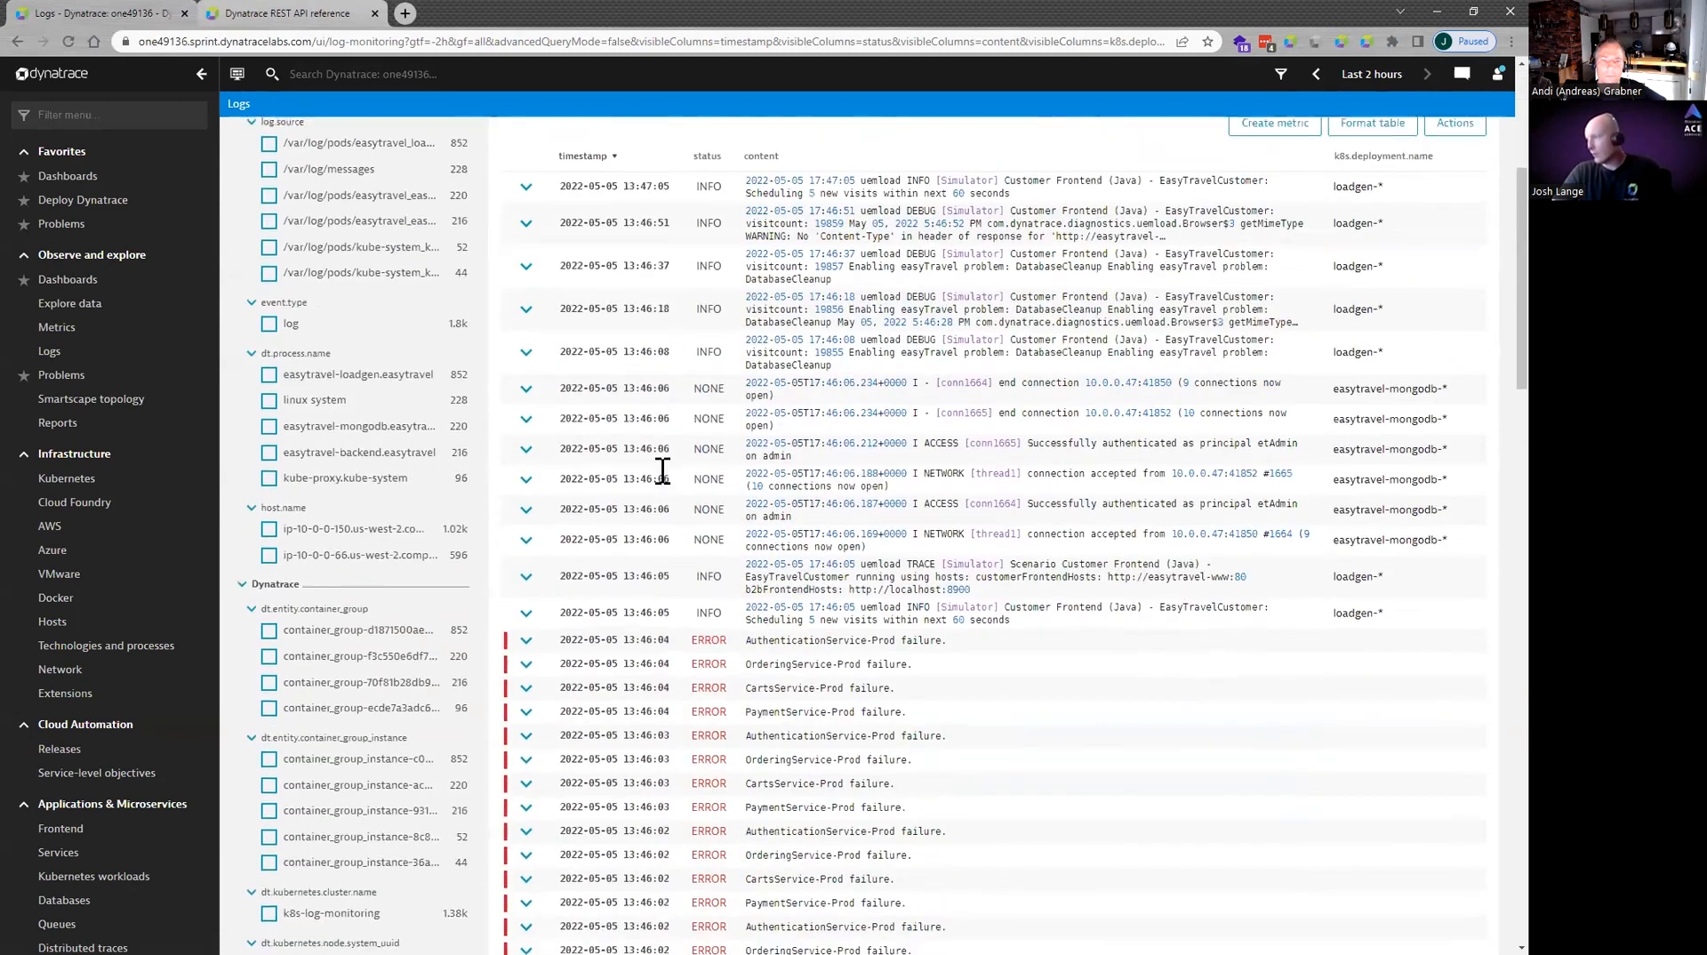
scroll(530, 488, down, 2)
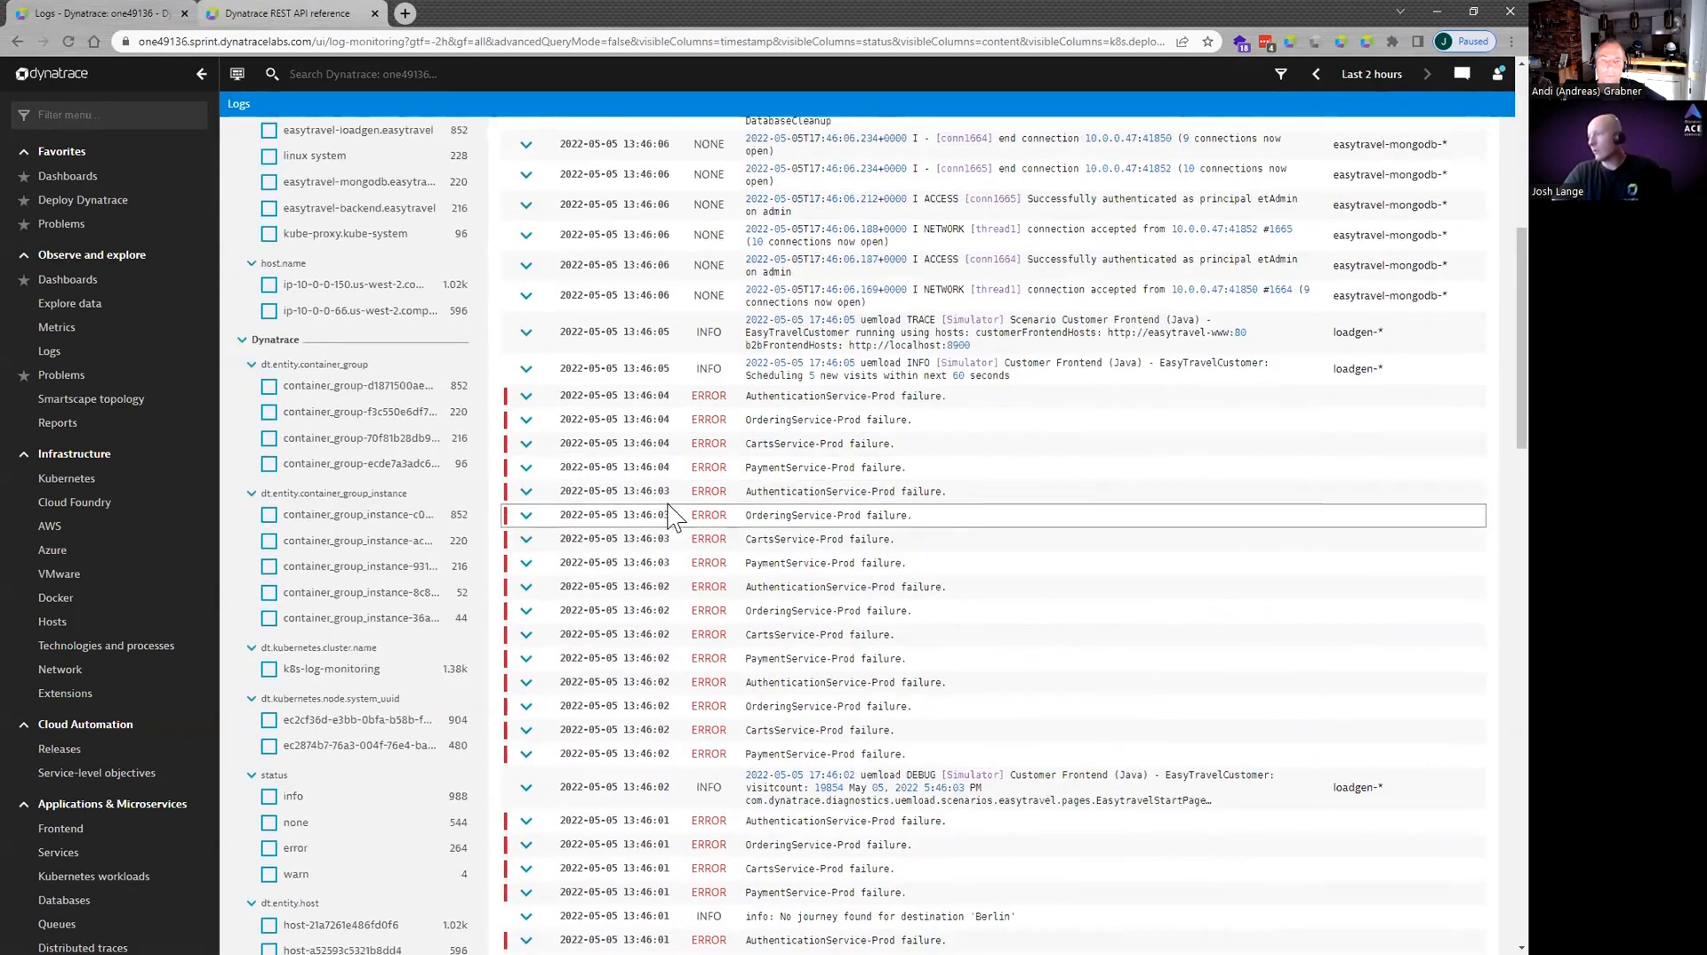
click(526, 266)
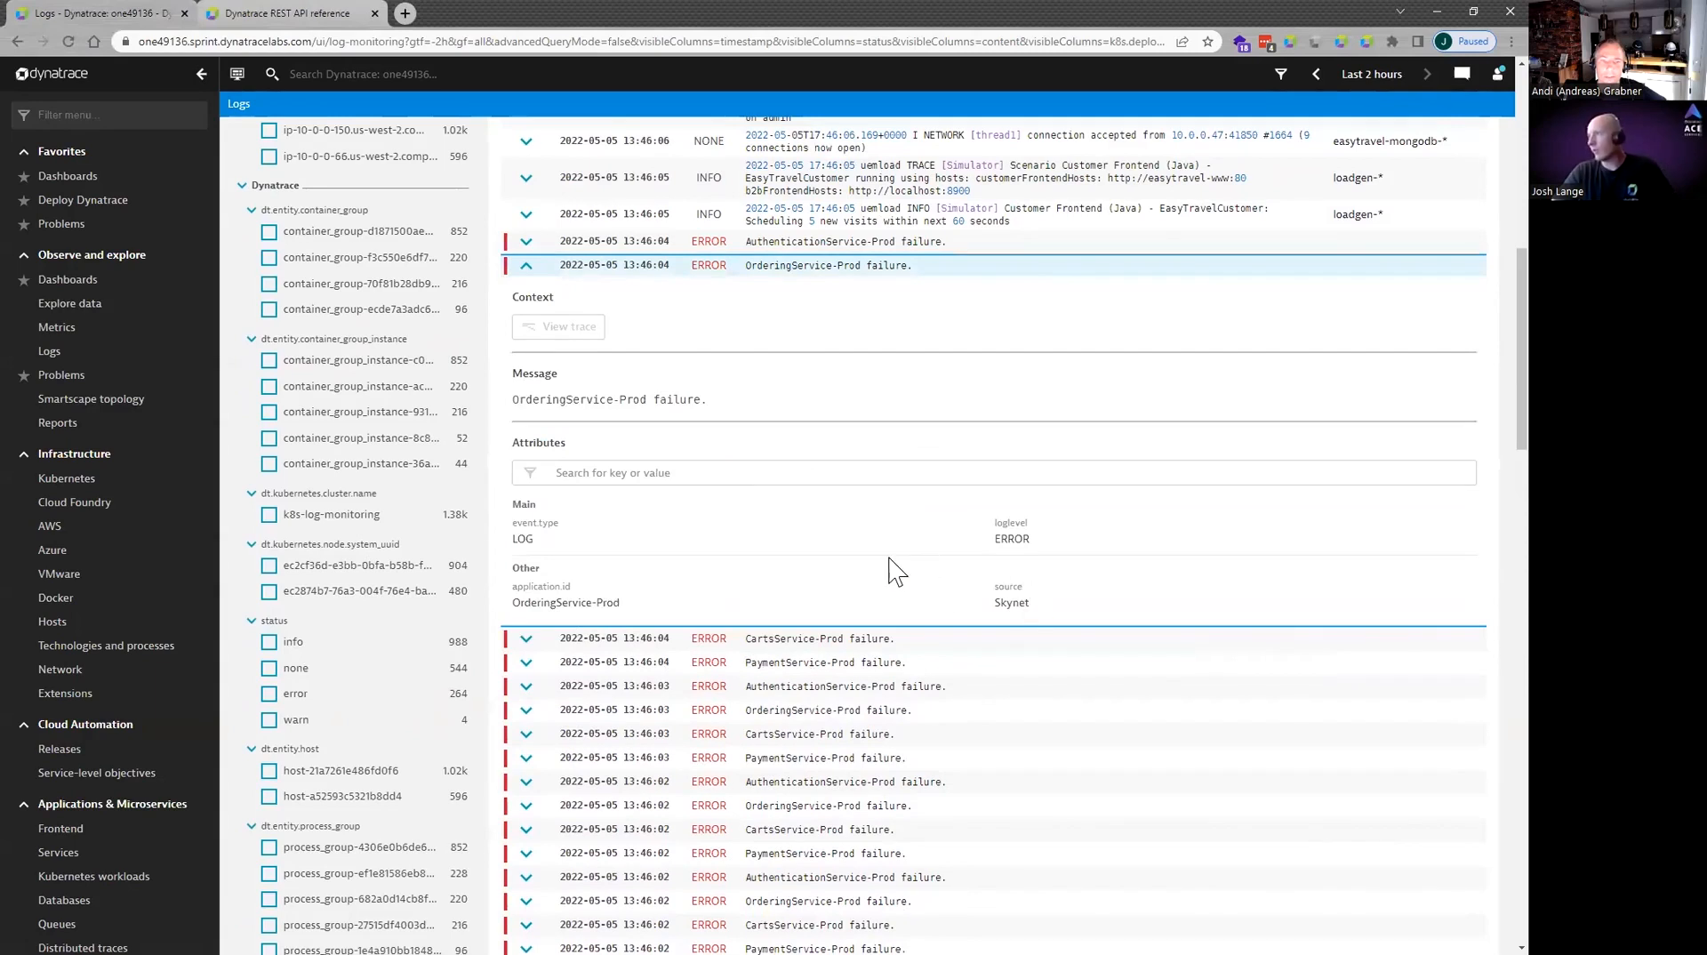
drag(584, 402, 722, 416)
click(724, 402)
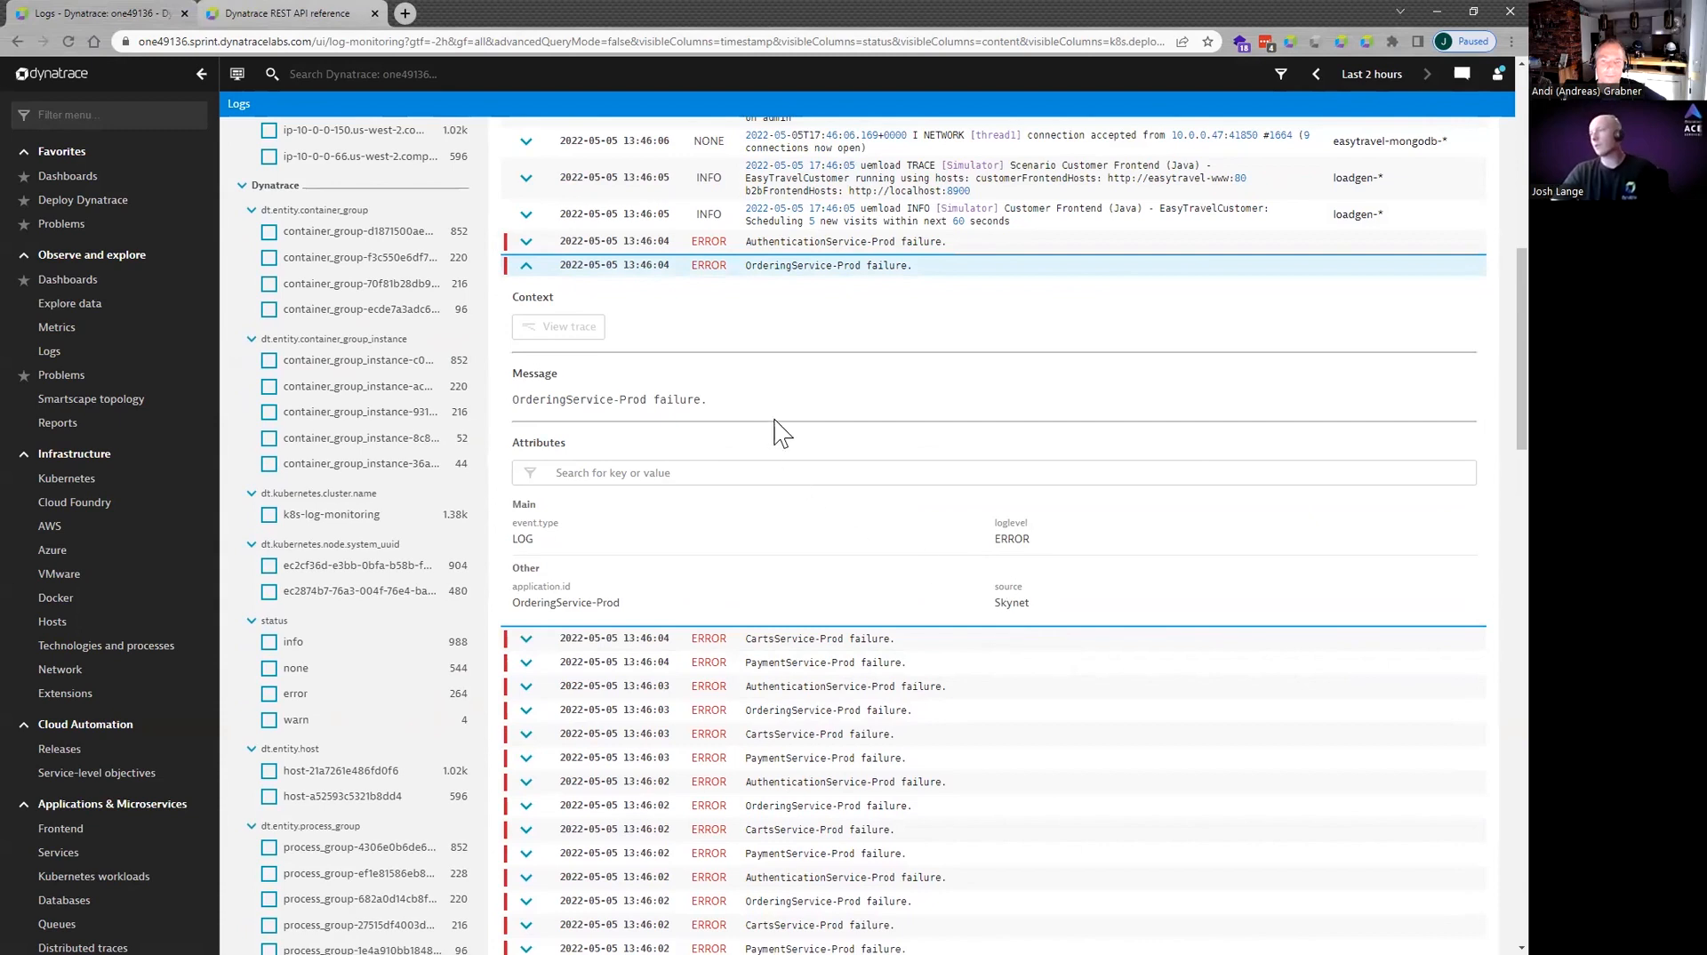
click(525, 266)
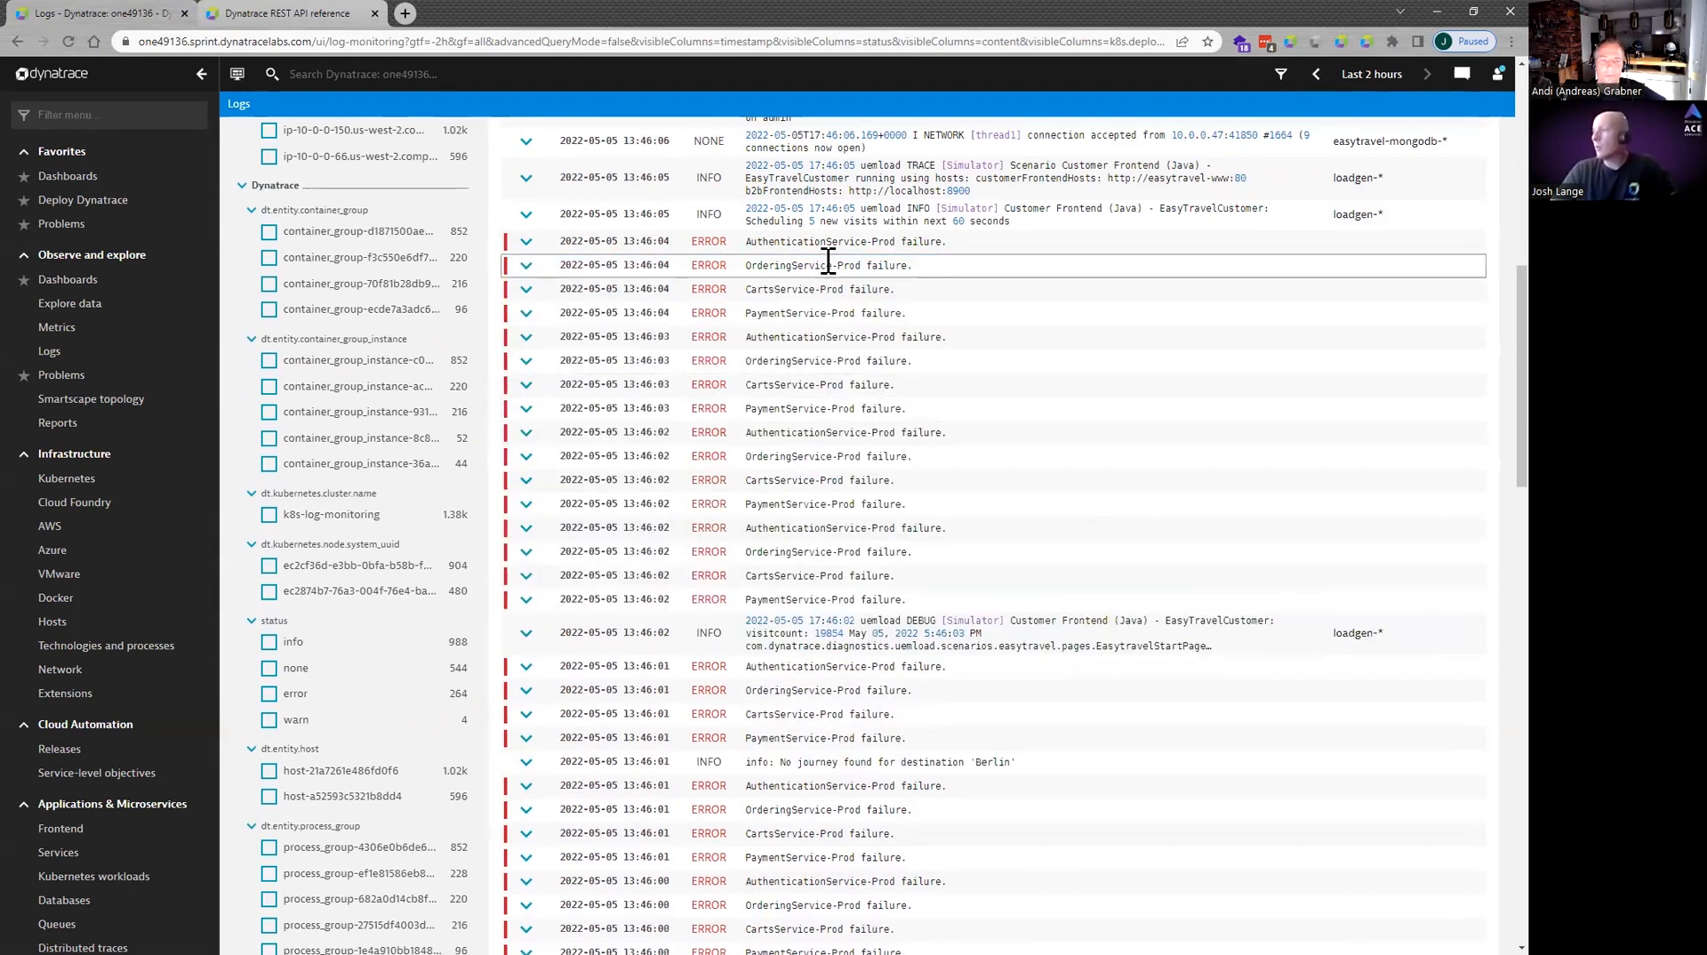
Look through the ingested error records and examine the application.id attribute of an AuthenticationService-Prod failure record.
scroll(839, 570, down, 2)
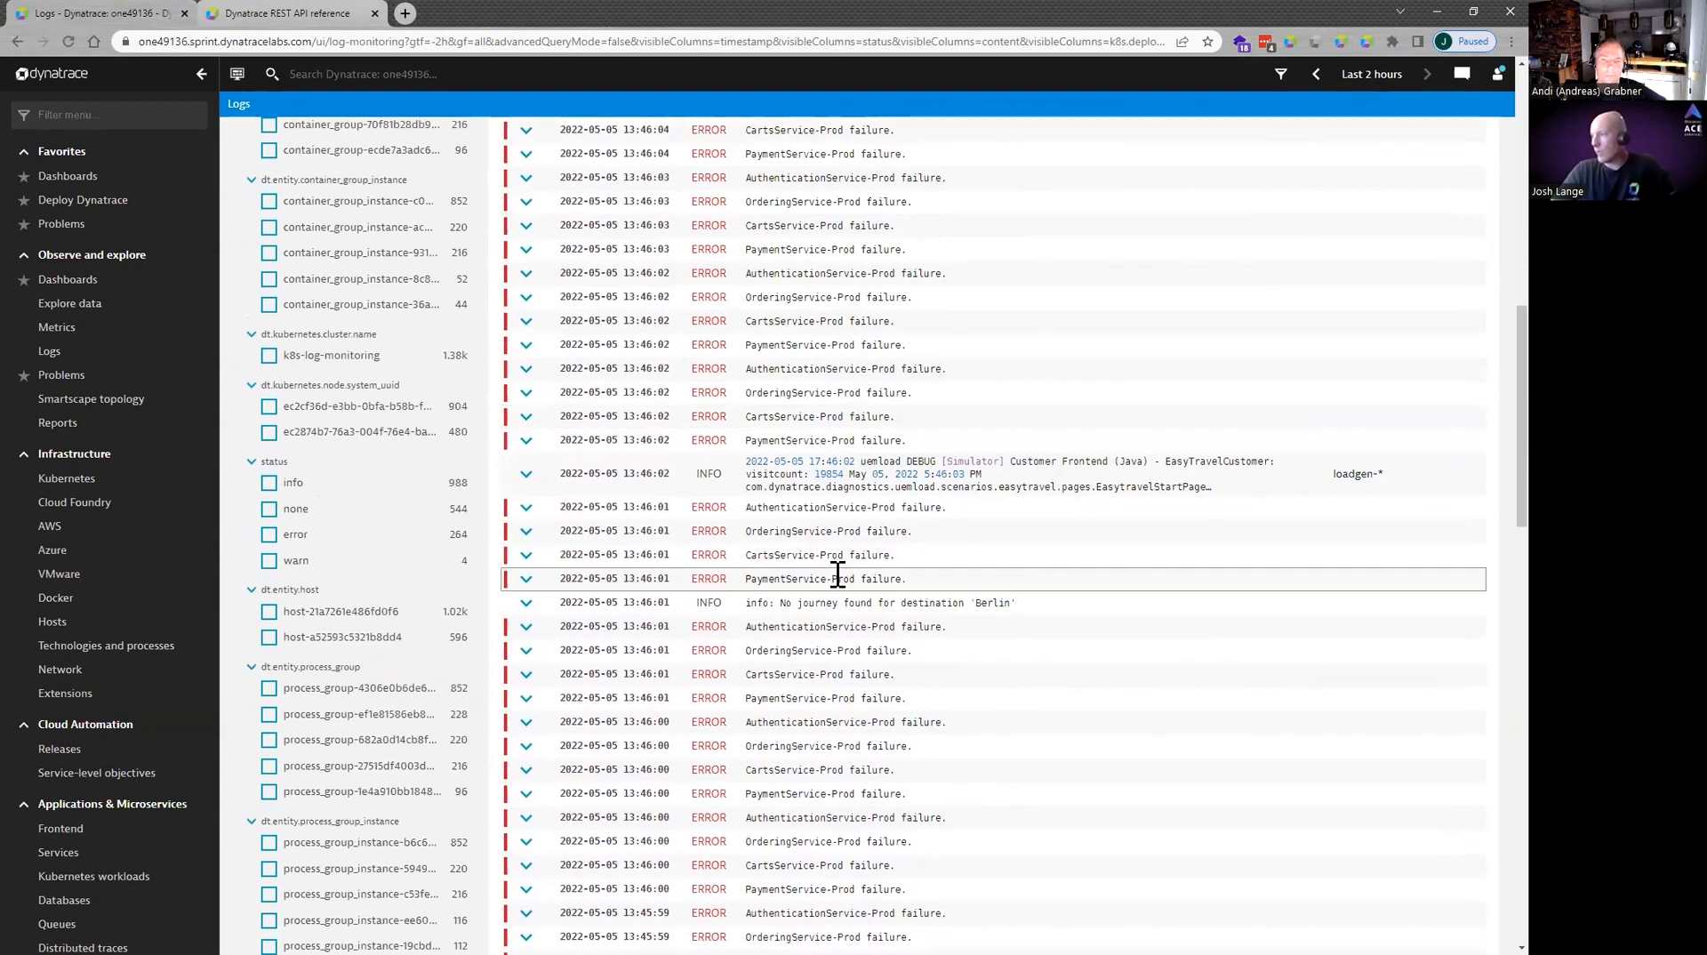
scroll(829, 720, down, 3)
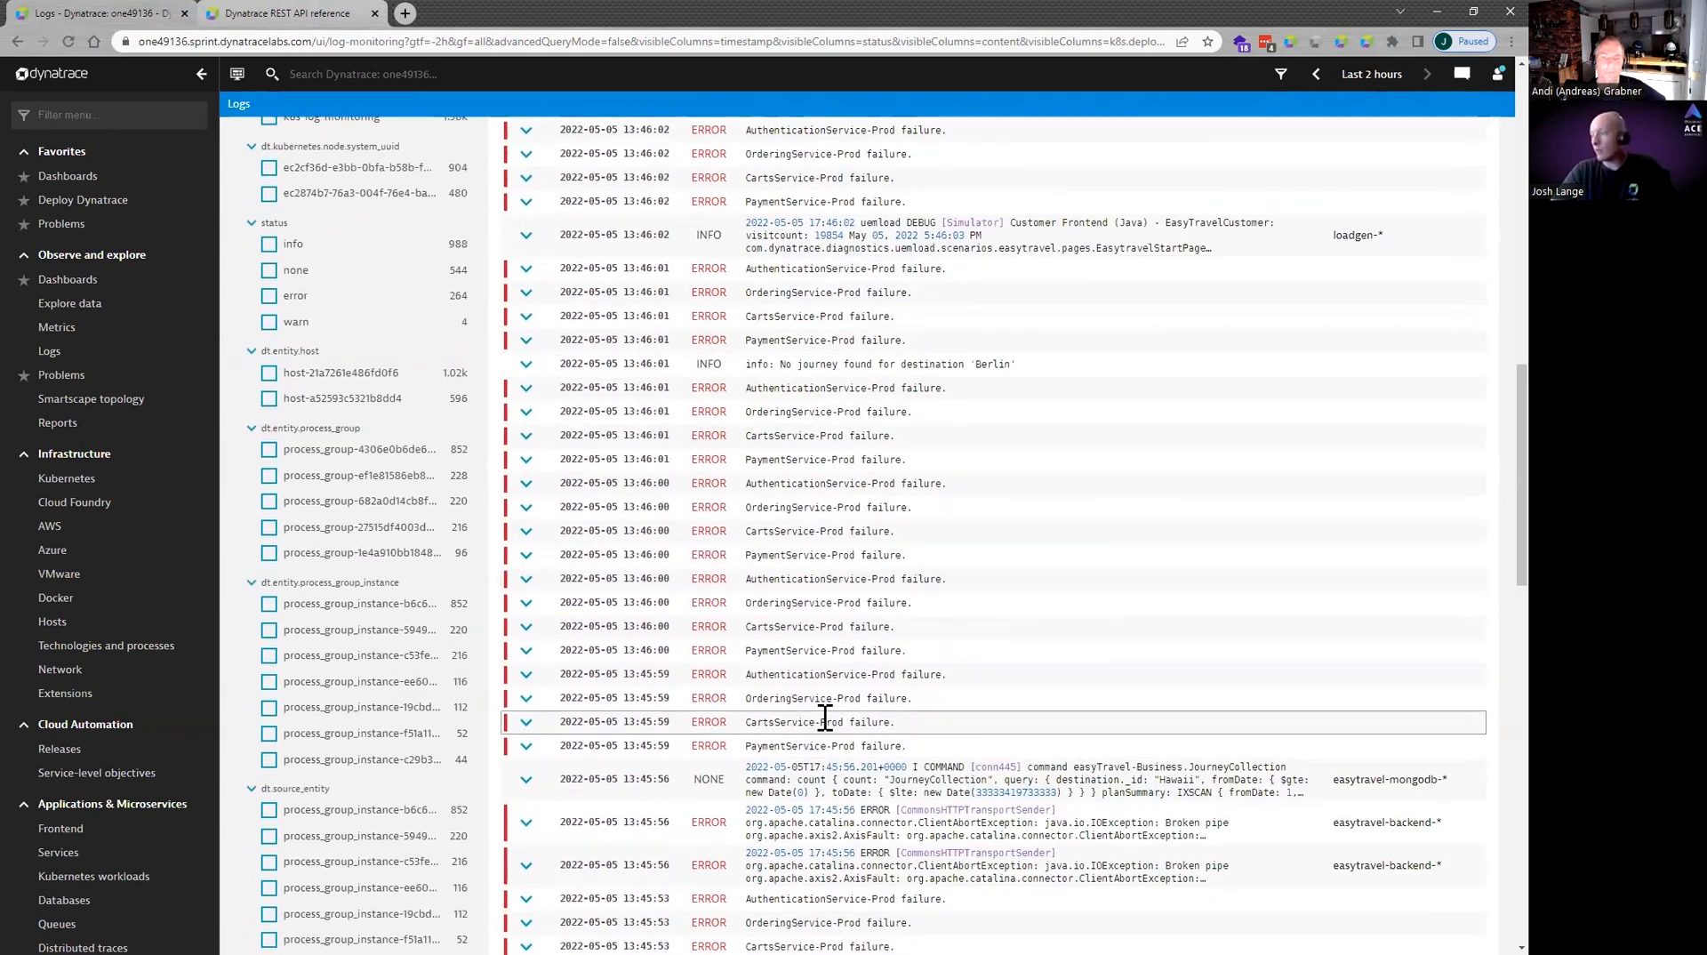
scroll(825, 718, down, 1)
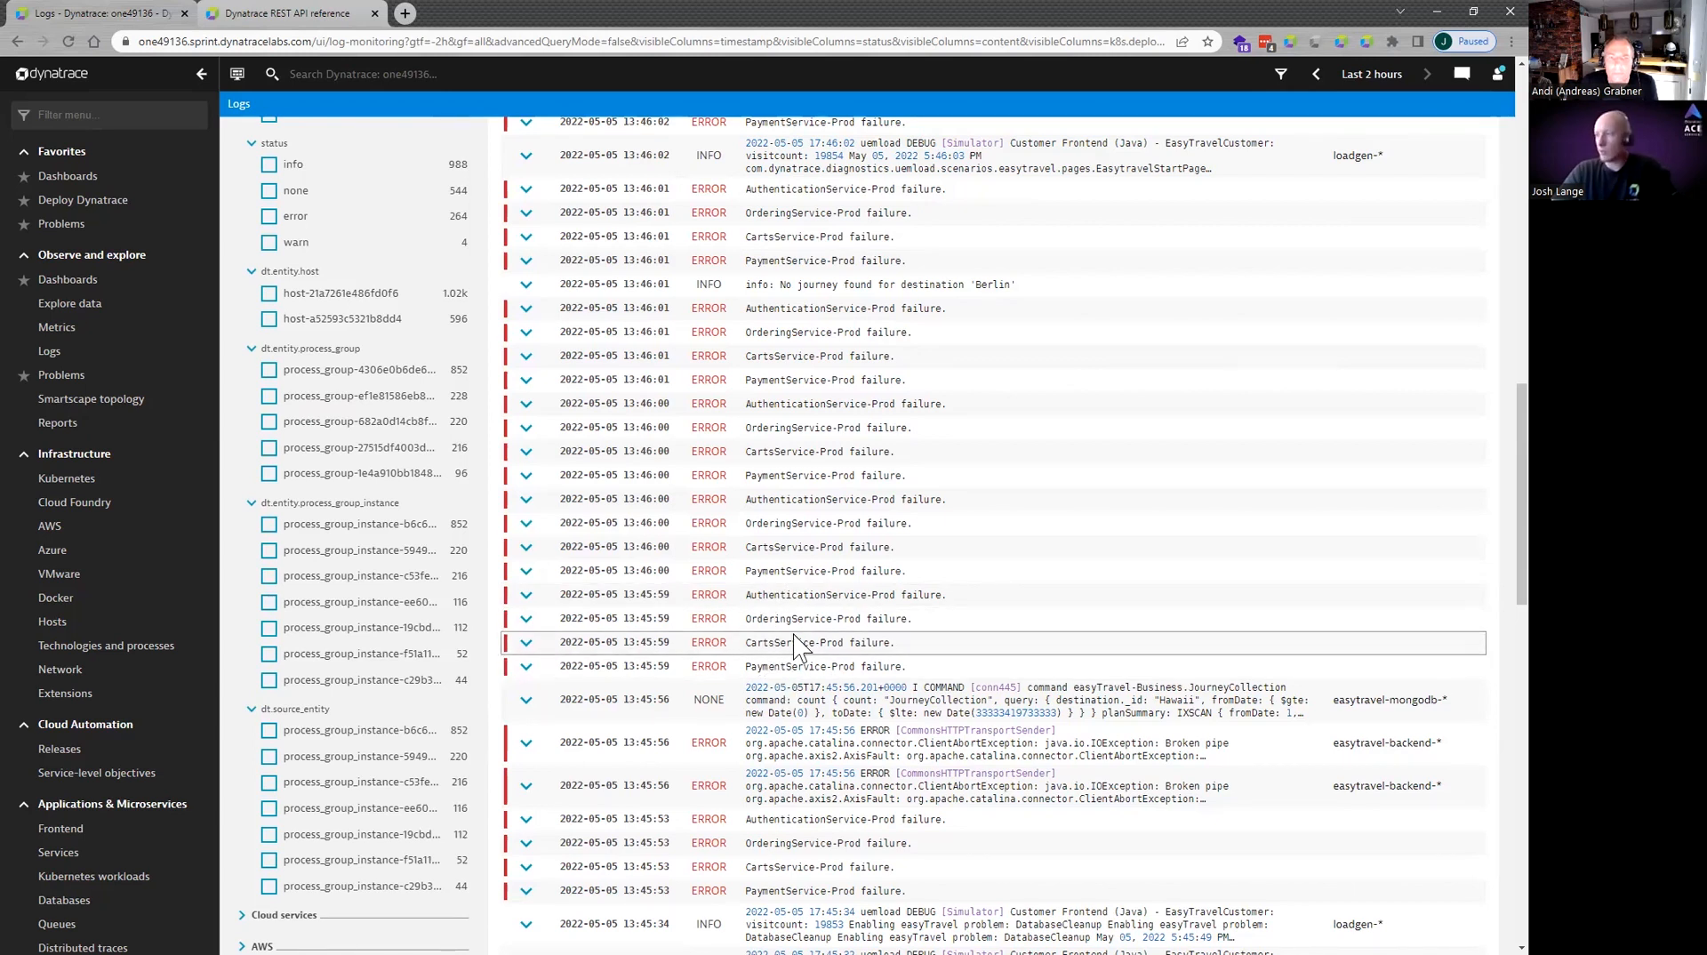
scroll(796, 646, up, 1)
click(527, 579)
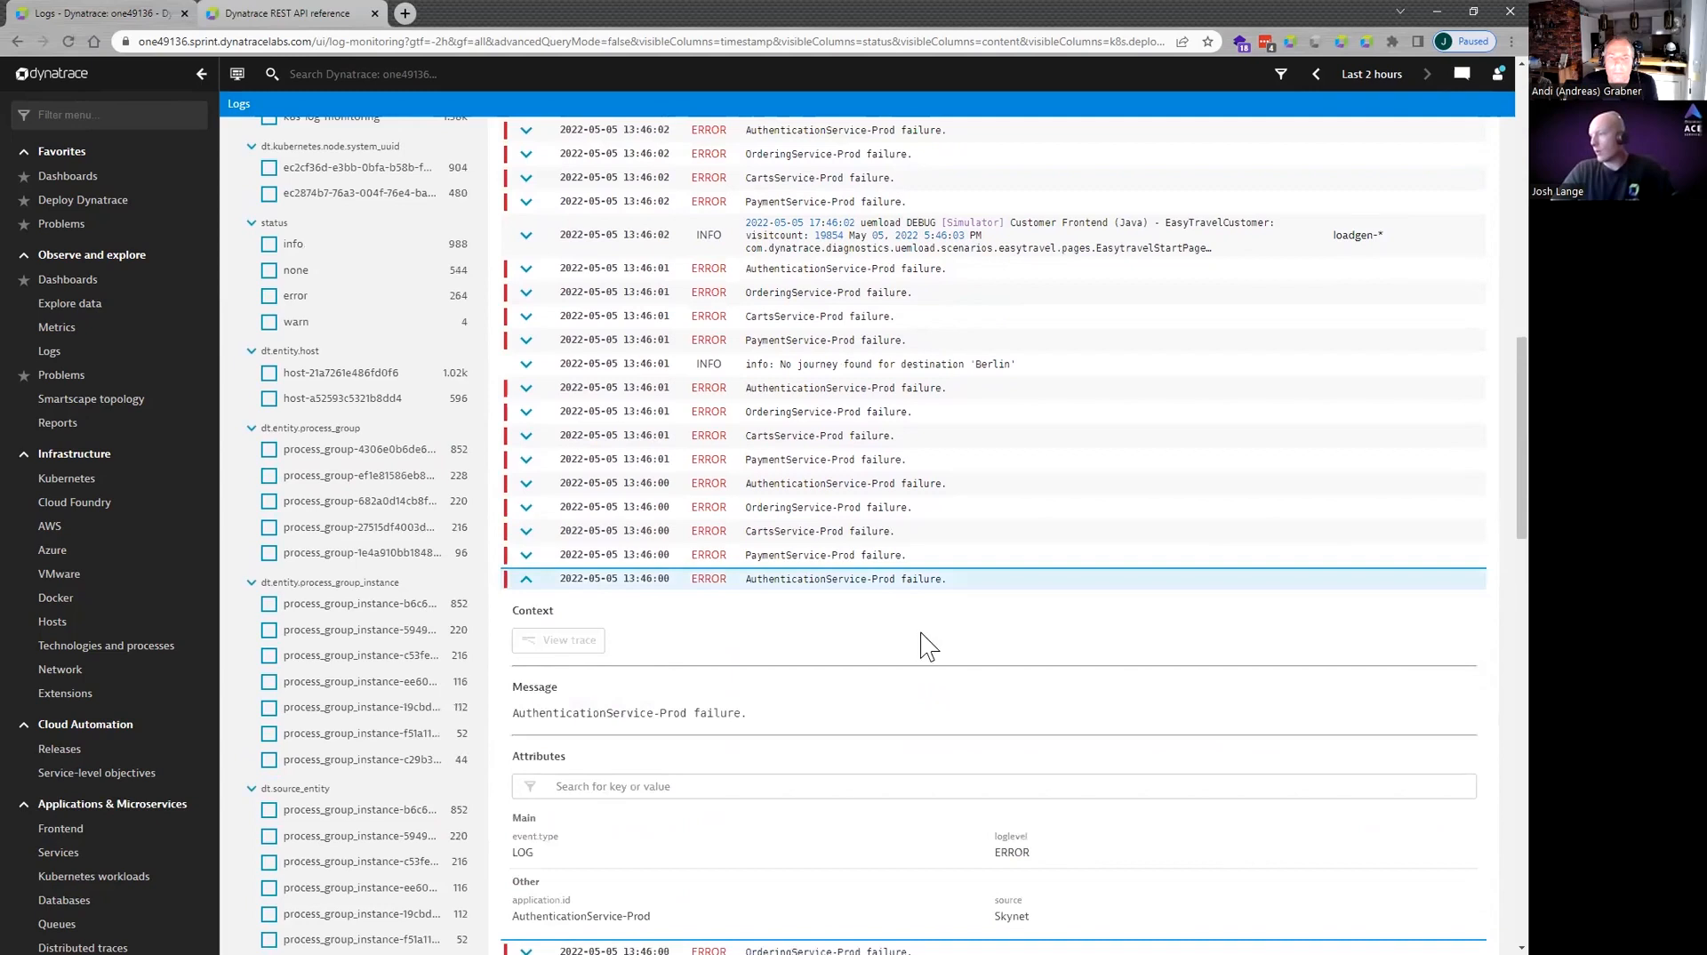
scroll(898, 613, down, 3)
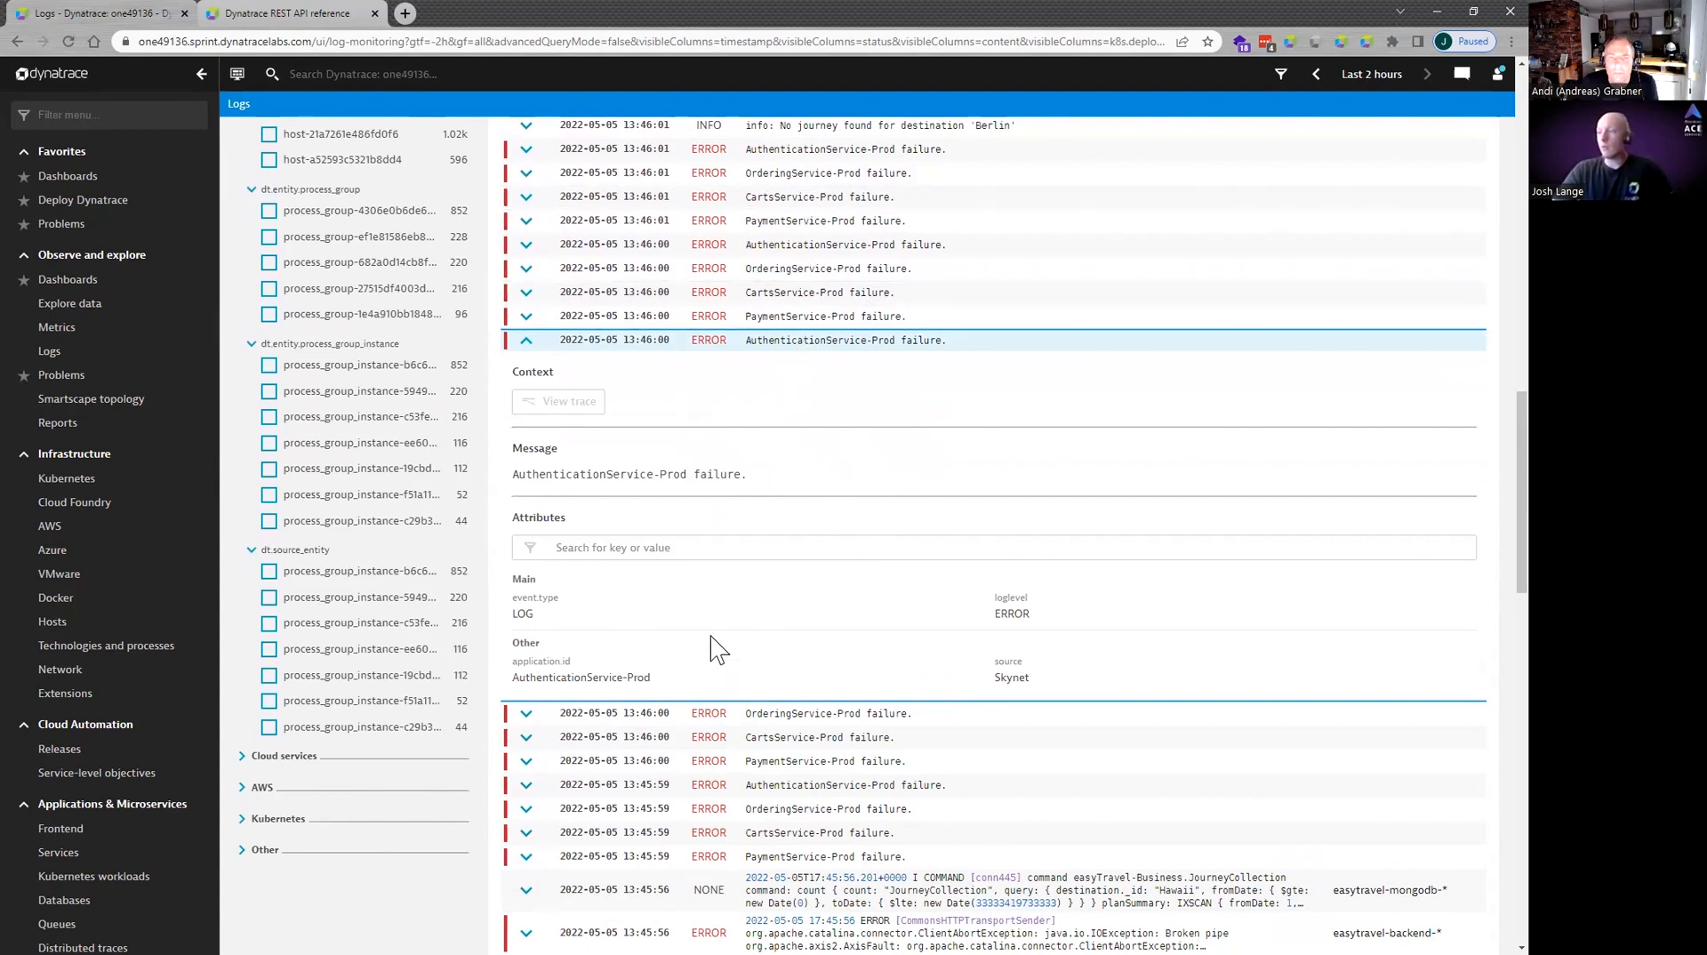
drag(651, 678, 516, 677)
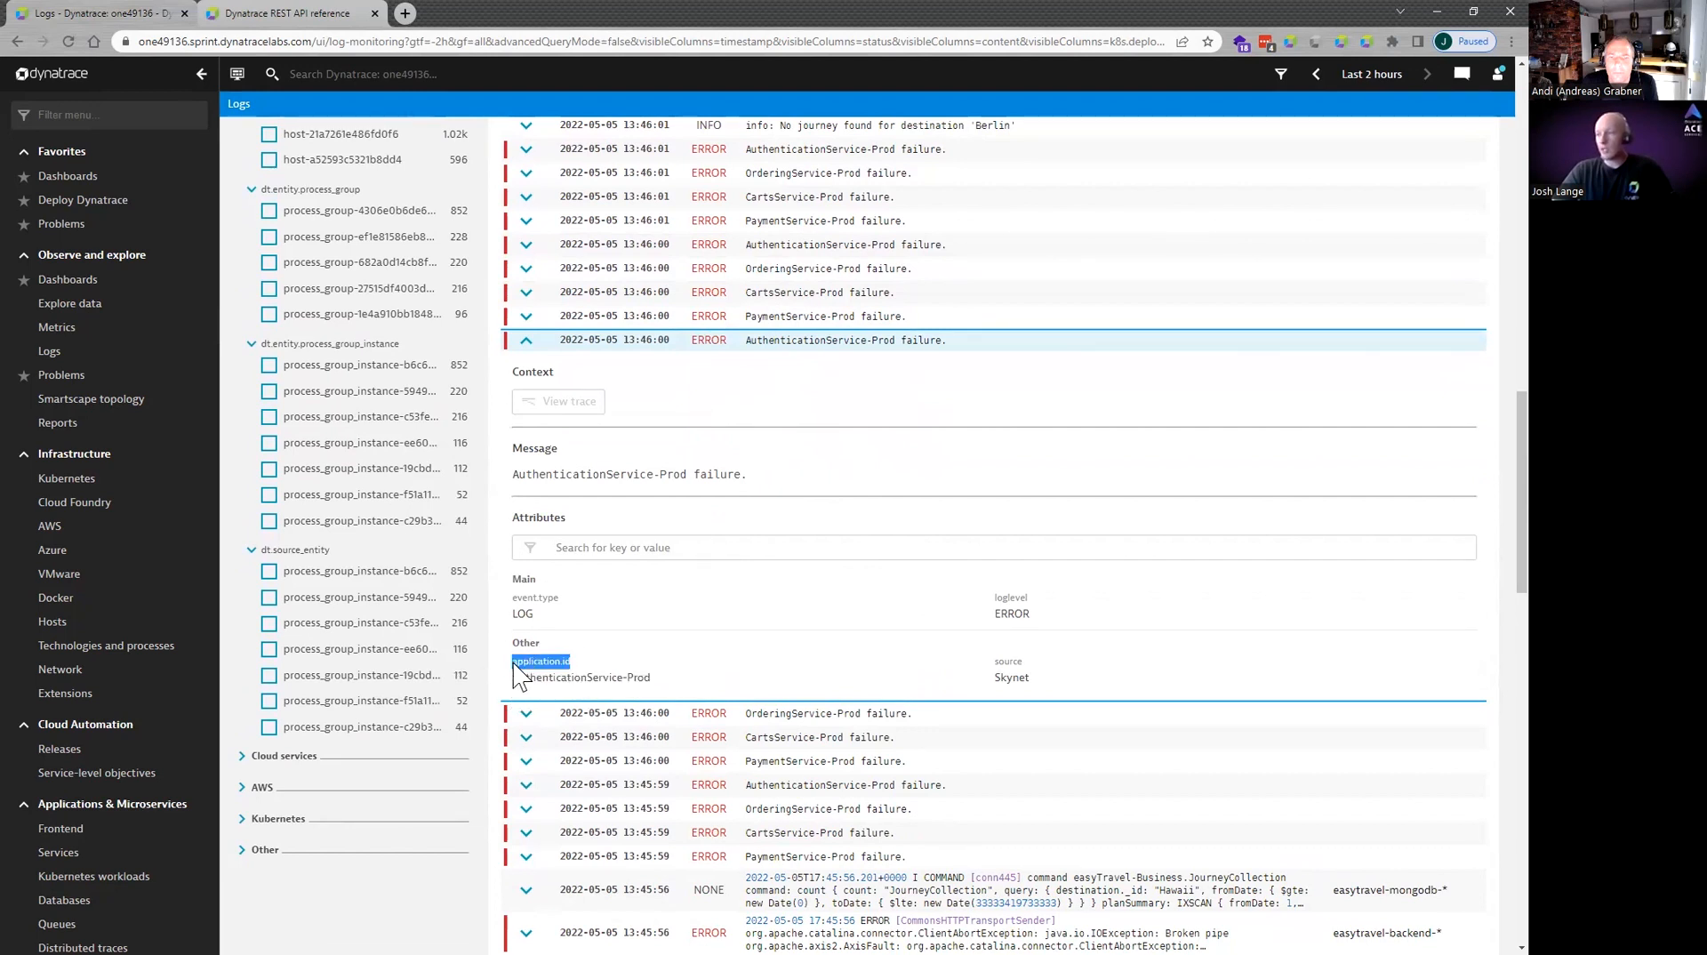
click(633, 673)
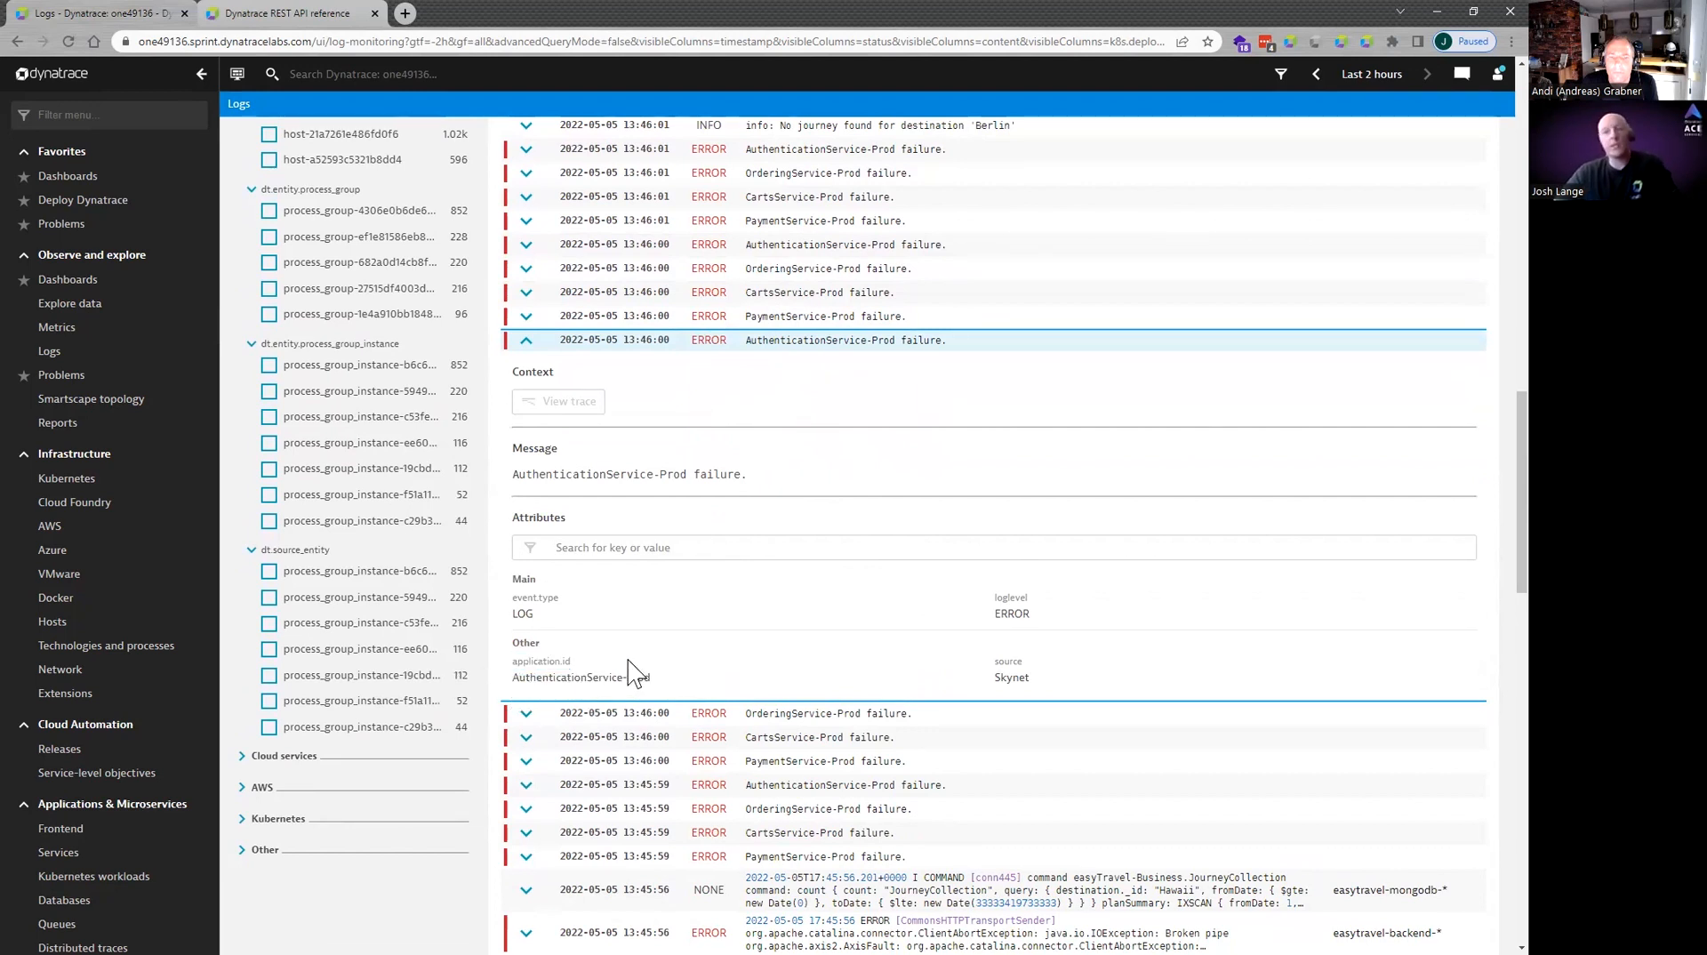
Check the application.id key of the OrderingService-Prod entry in the API request body and return to the Log Viewer.
click(311, 14)
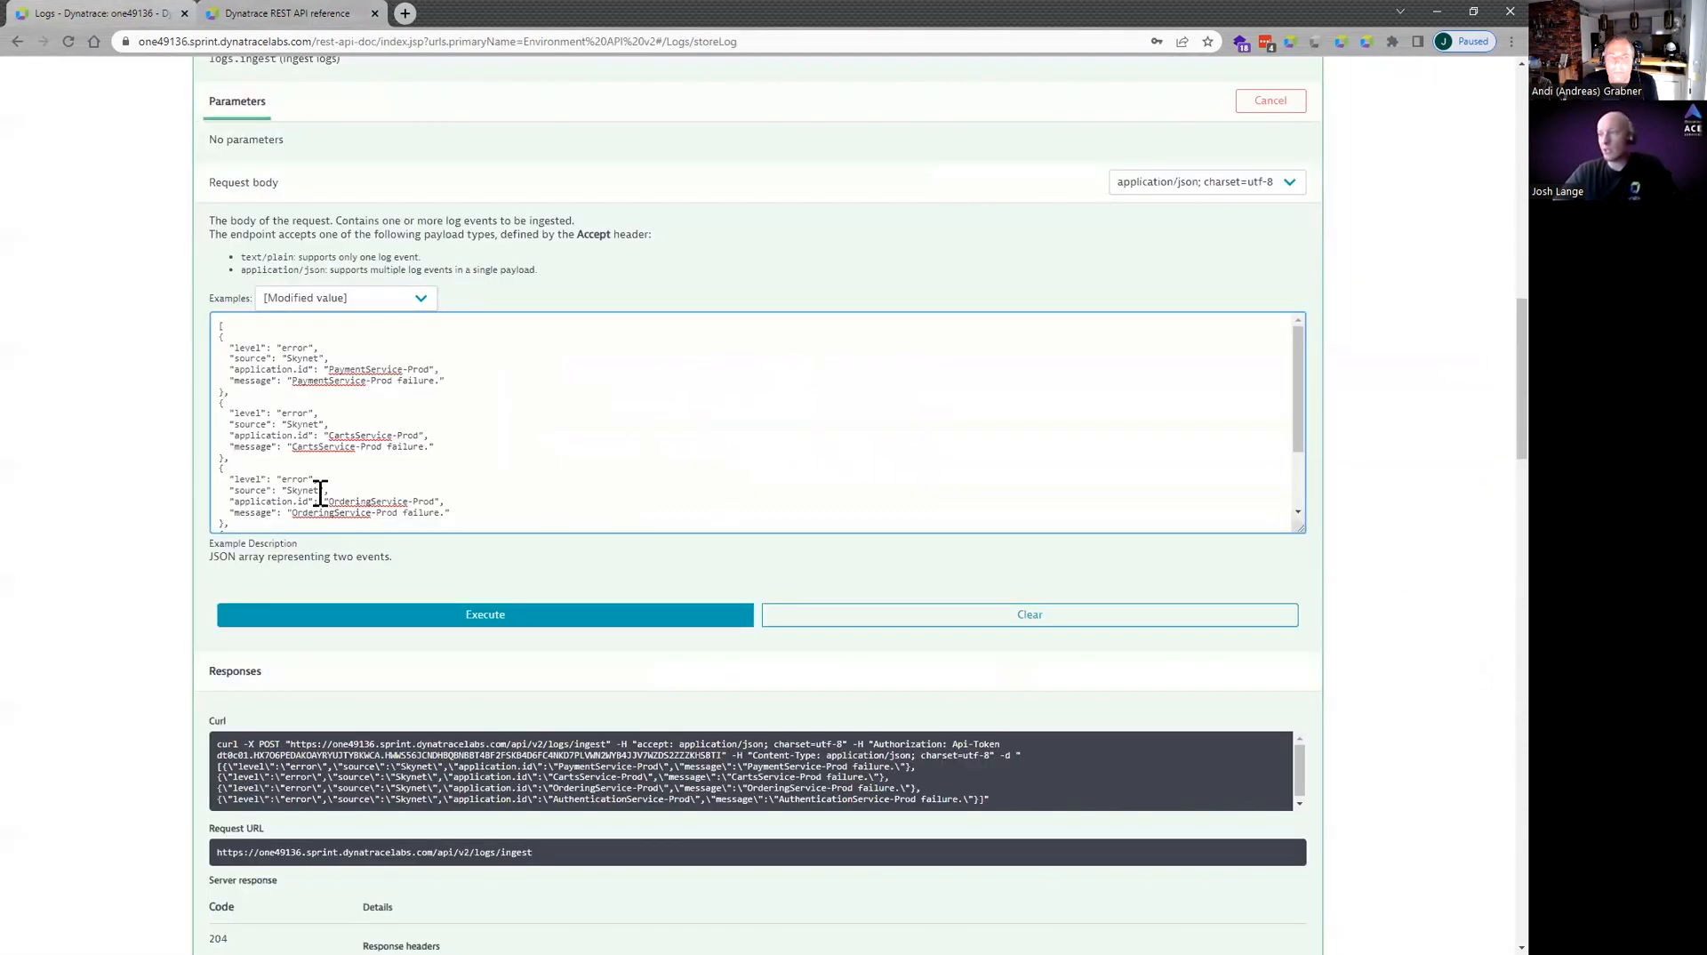
drag(235, 503, 307, 503)
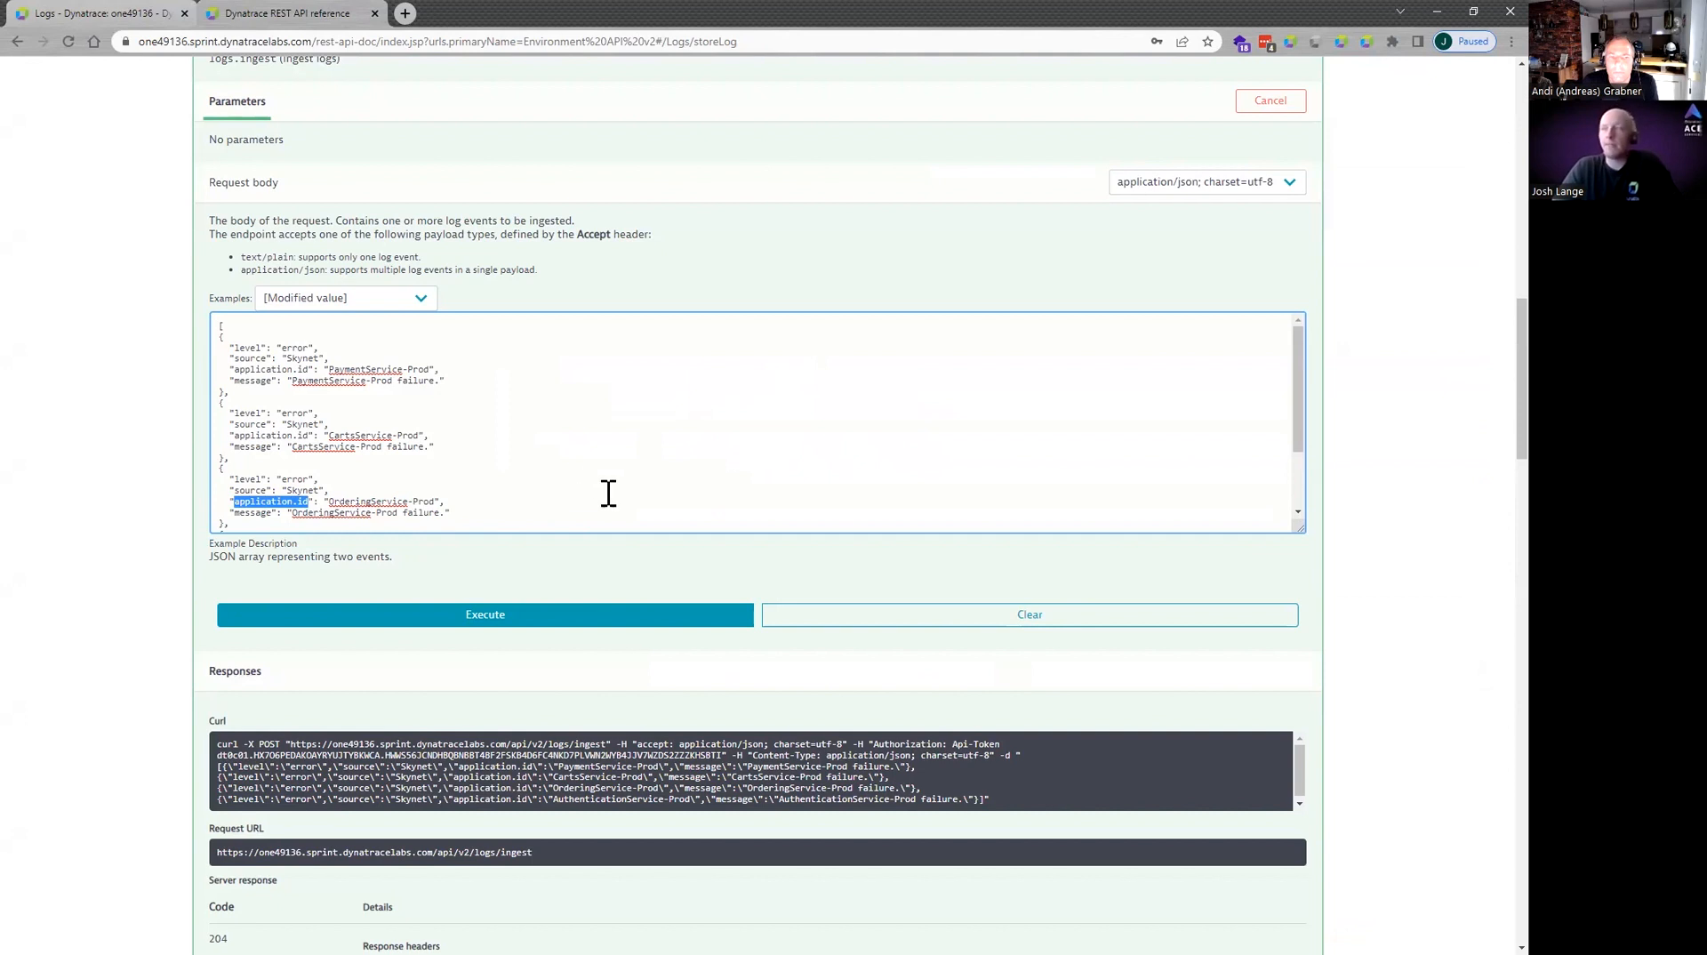
click(143, 13)
Look for the application.id attribute of the AuthenticationService-Prod record among the Log Viewer facets.
scroll(843, 473, up, 2)
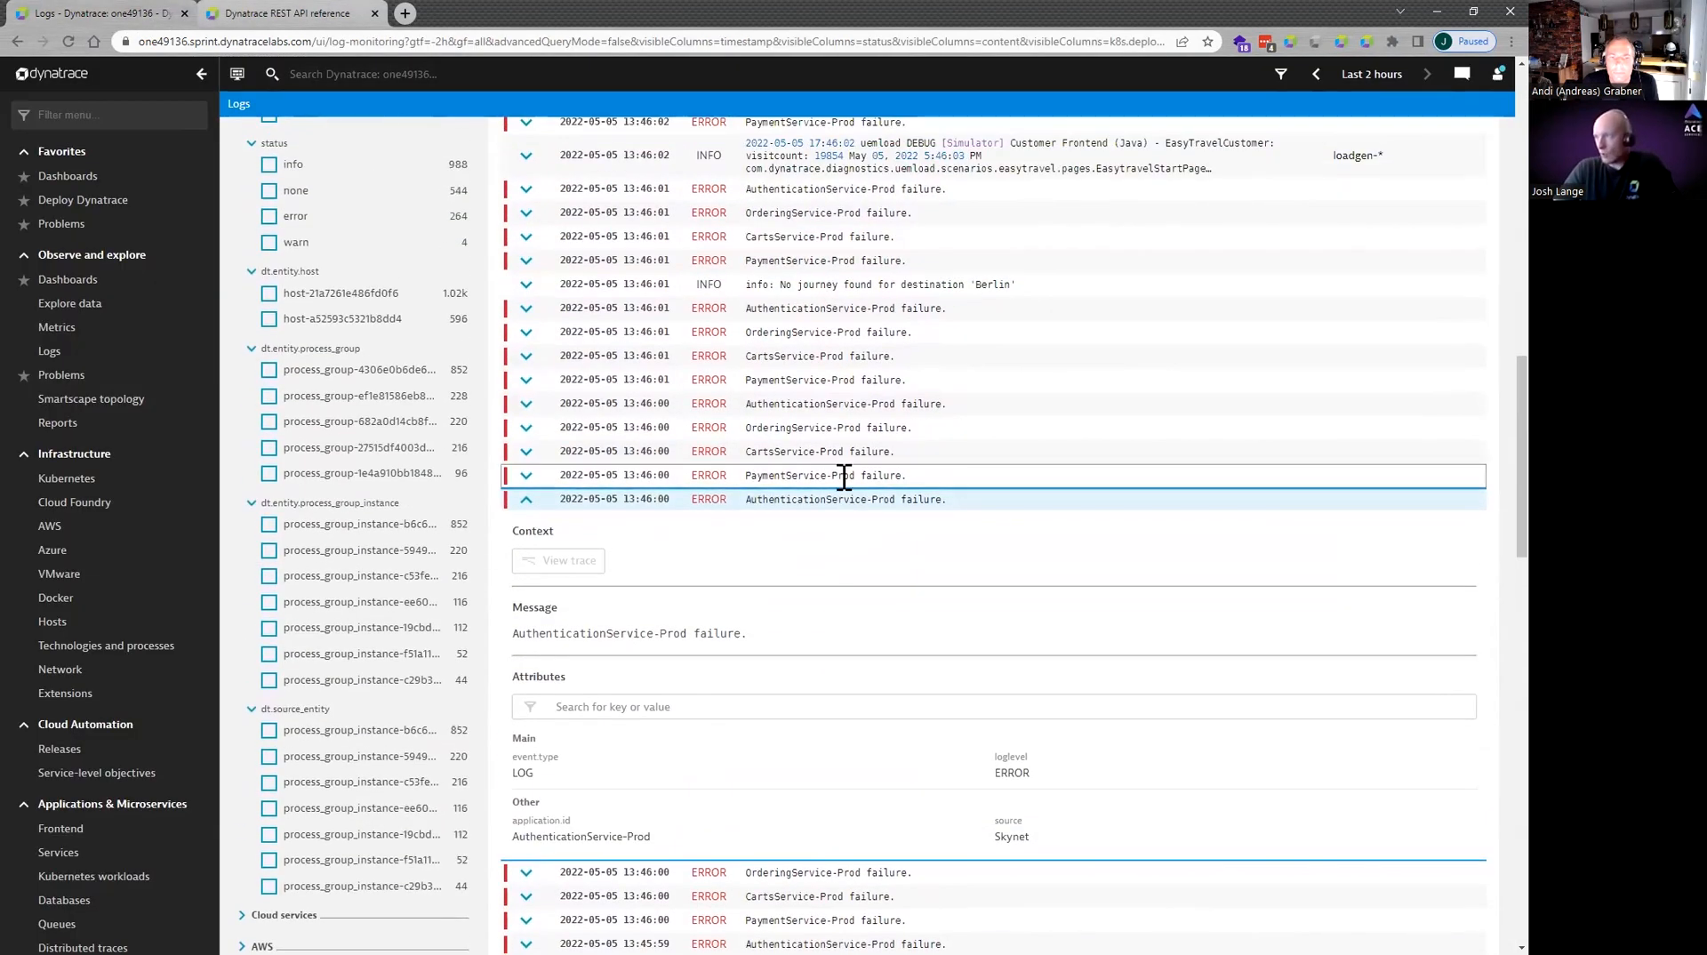
scroll(832, 476, down, 1)
scroll(533, 598, up, 6)
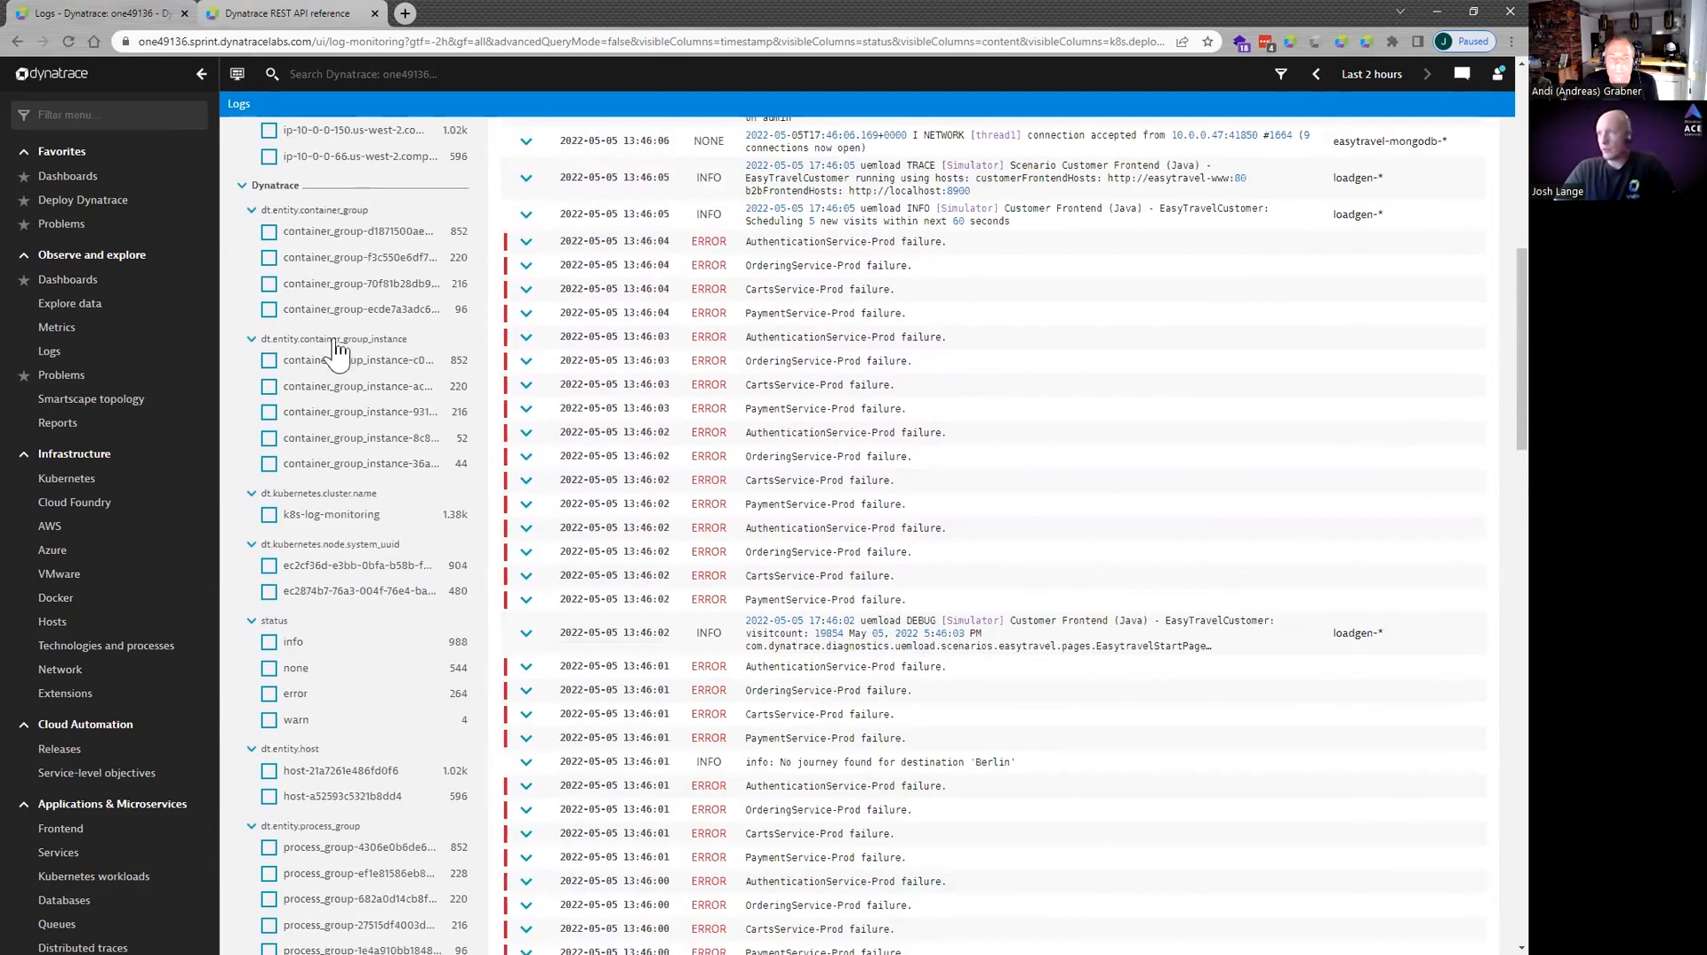
scroll(729, 662, down, 5)
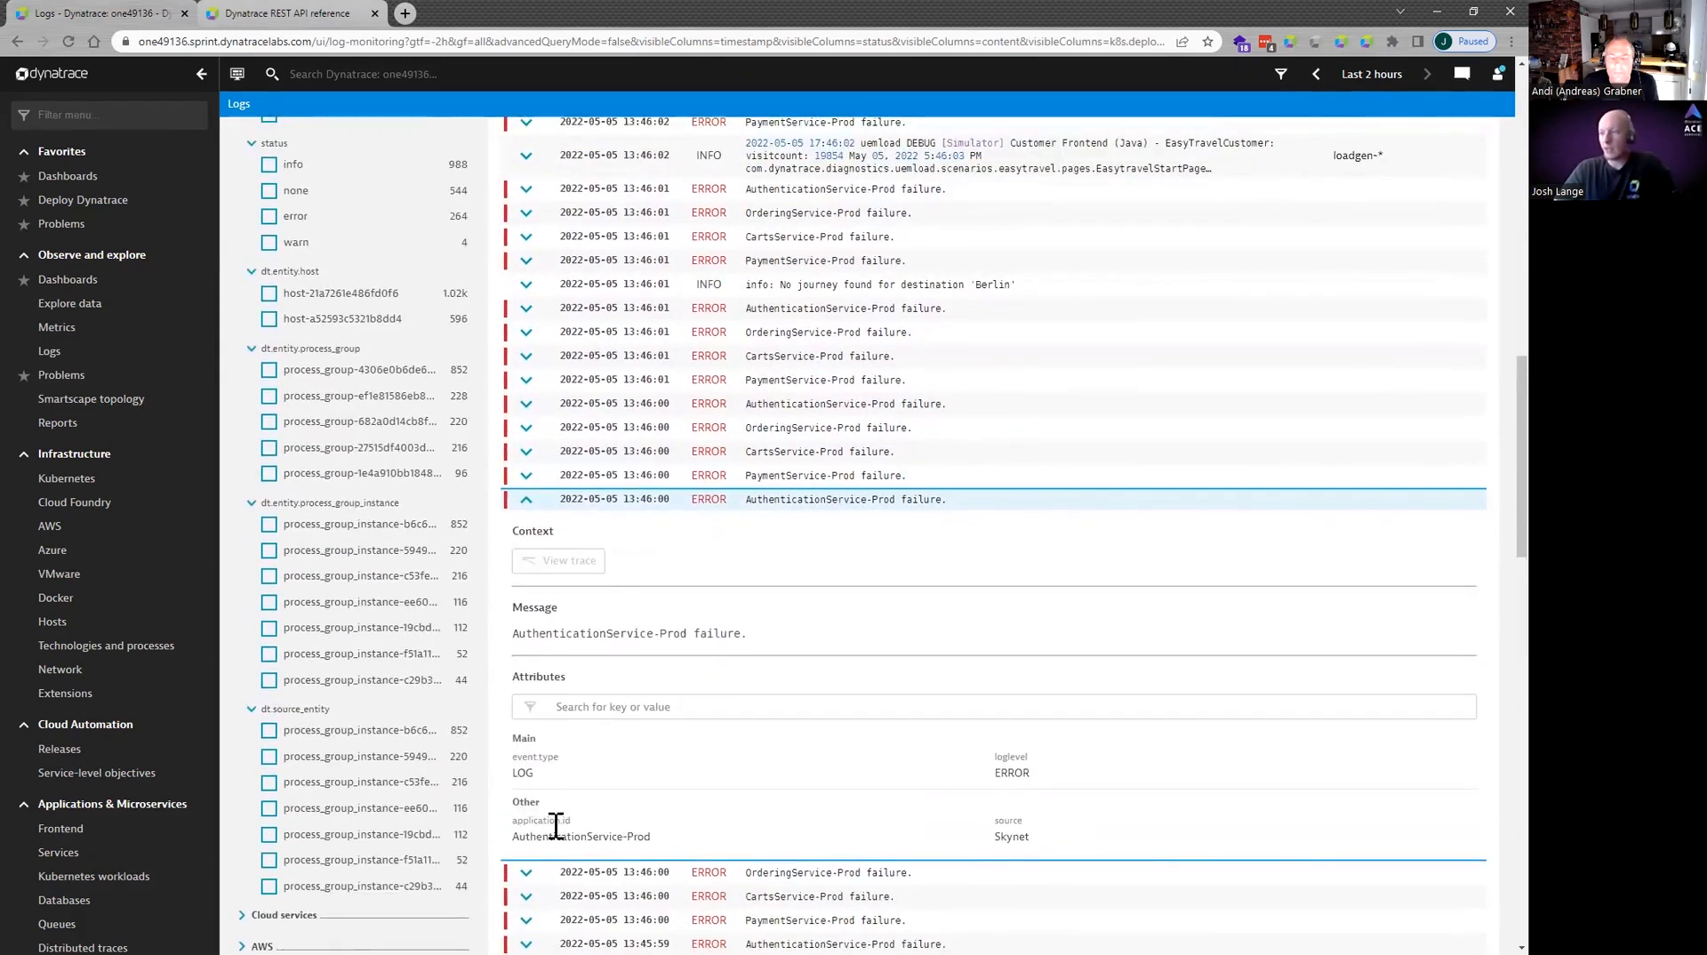
scroll(360, 529, up, 4)
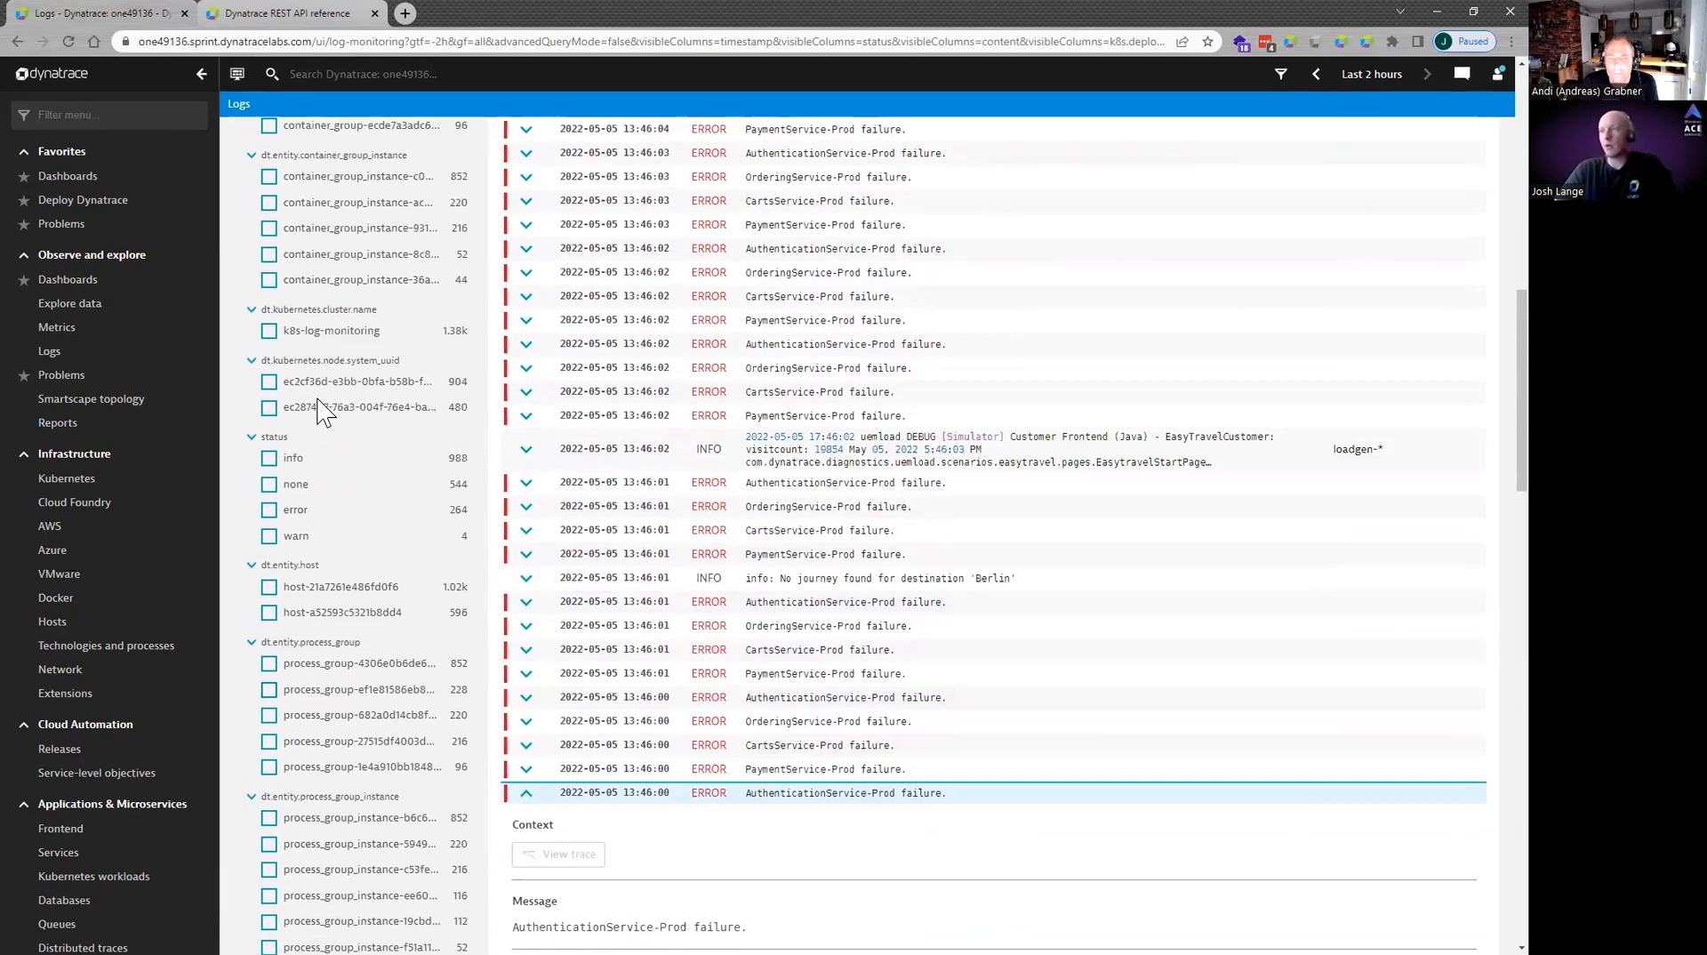
scroll(351, 506, up, 15)
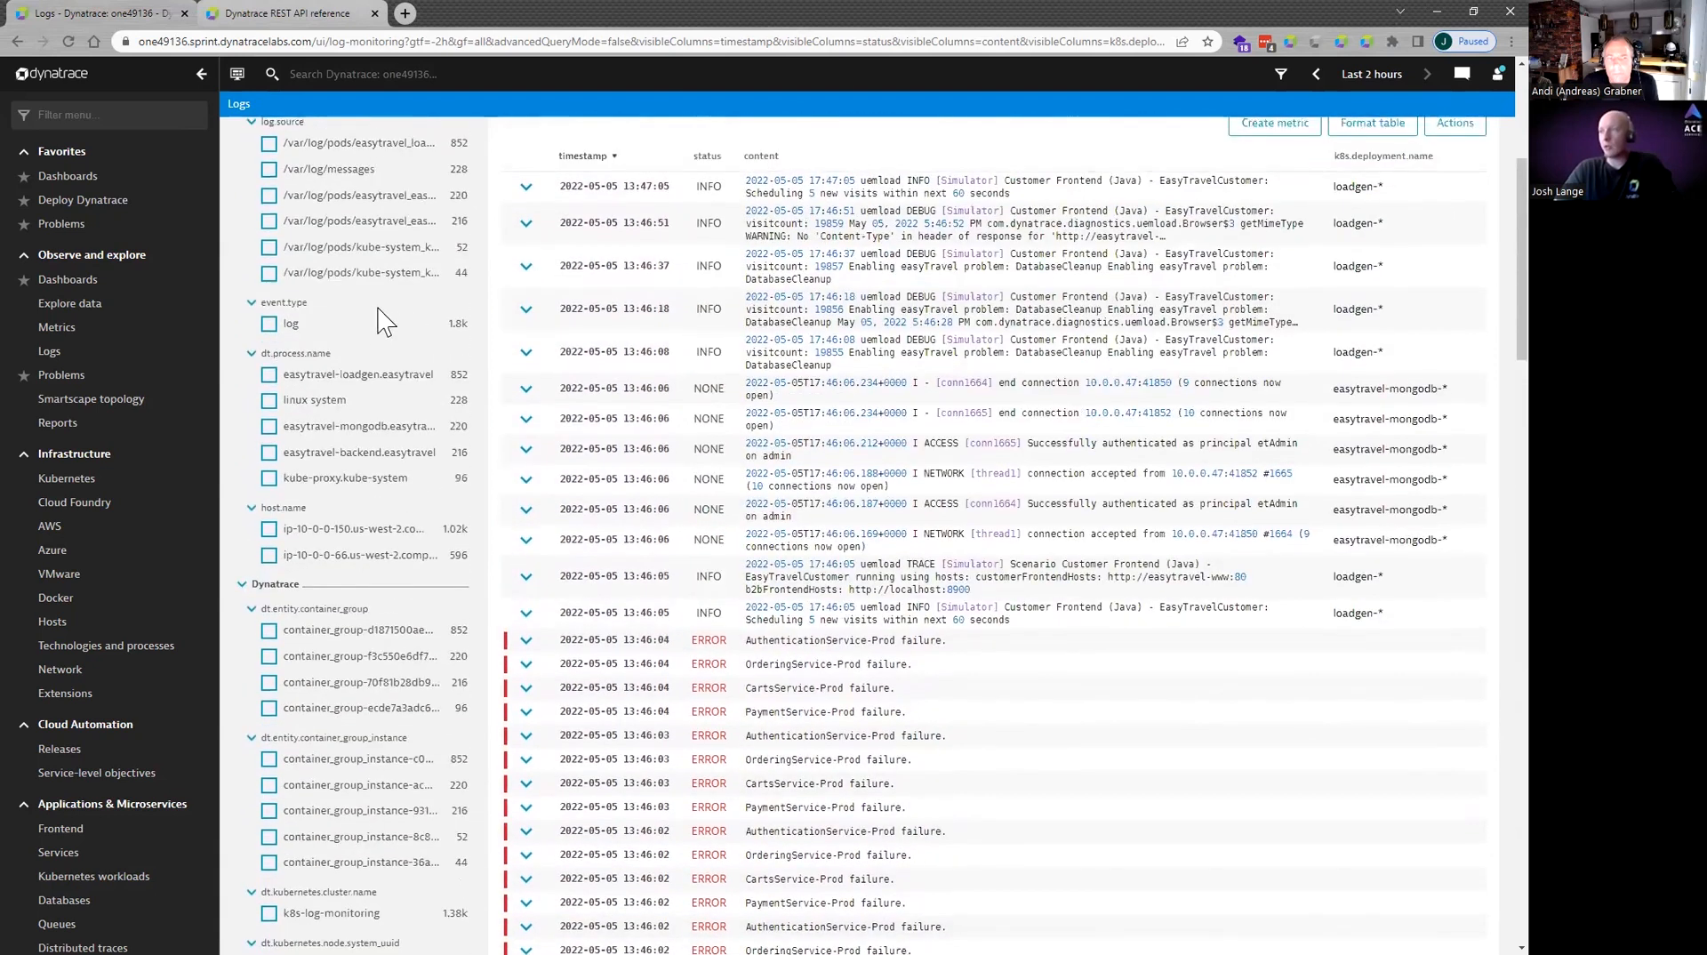
Search the Log Viewer's filter attributes for appli.
click(431, 212)
text(appli)
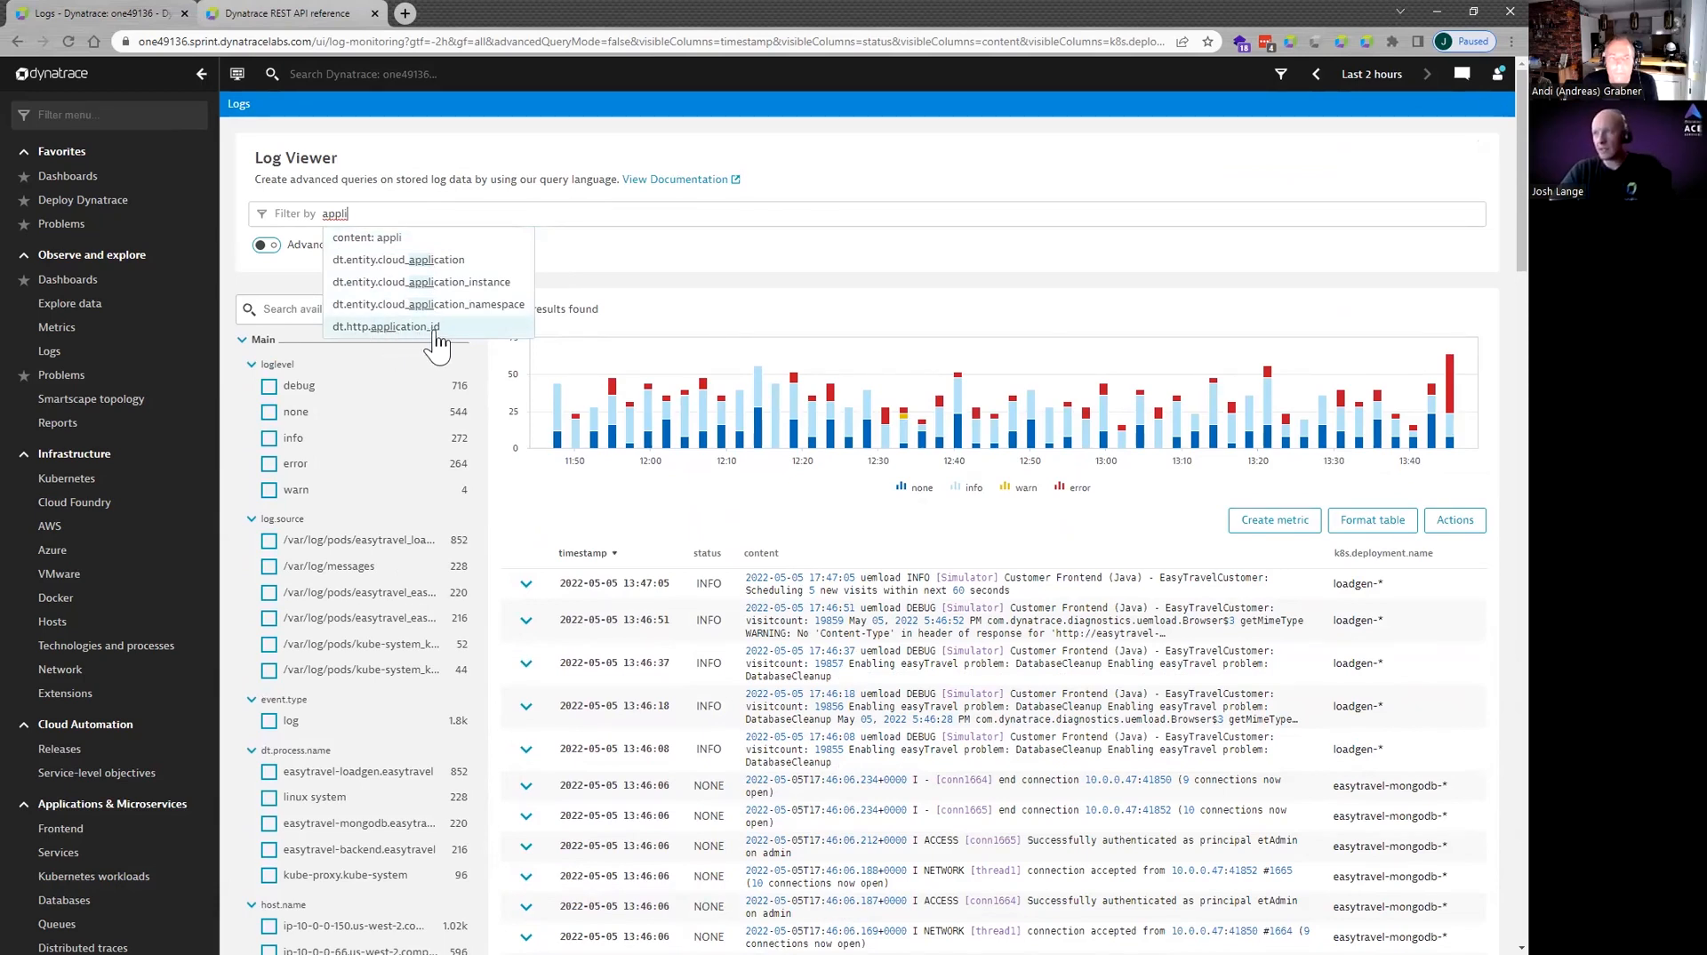
click(630, 262)
Expand a PaymentService-Prod failure record and copy its application.id attribute key.
scroll(583, 289, down, 10)
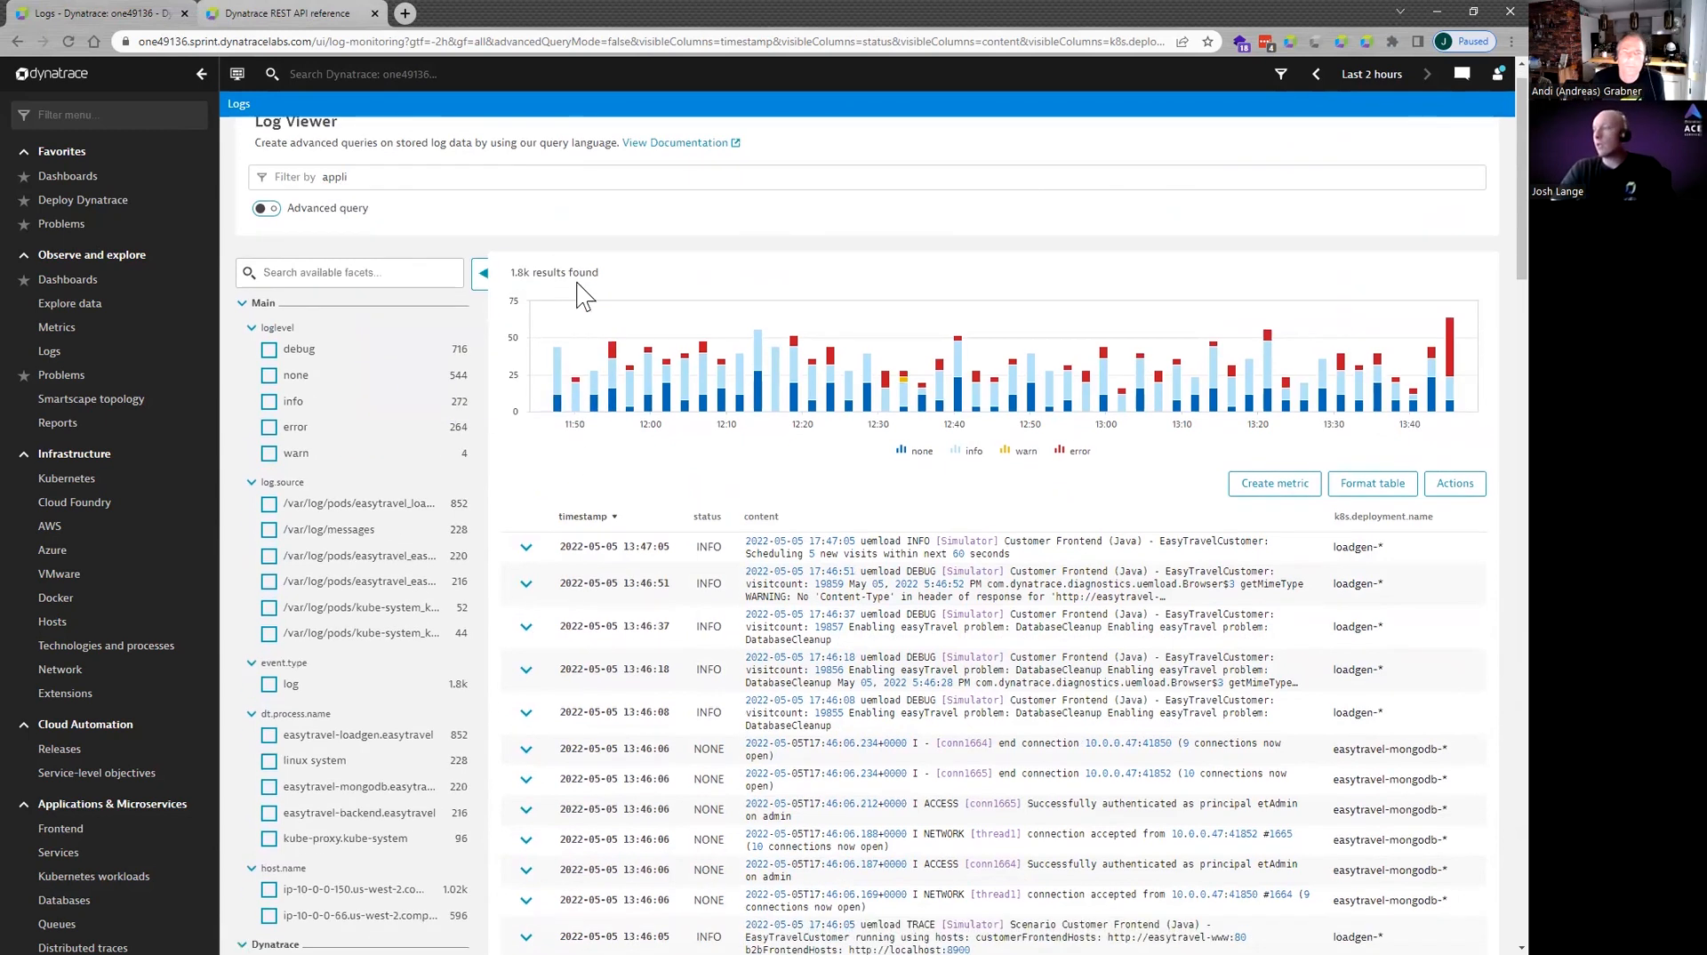
click(527, 425)
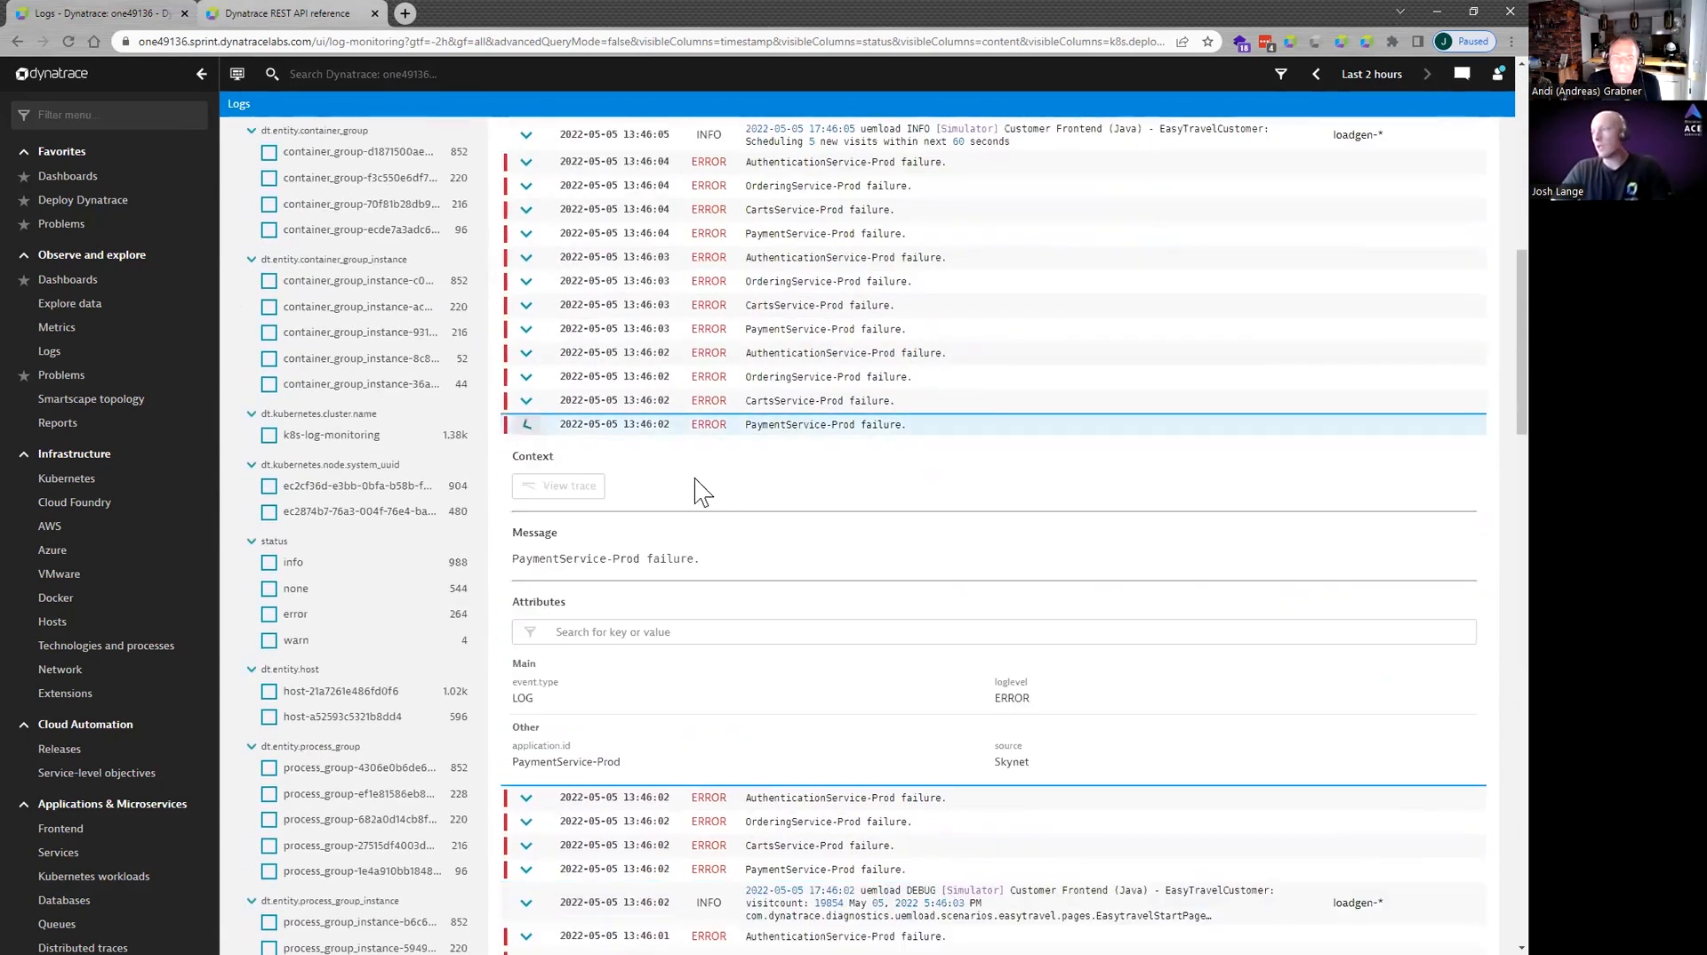
drag(569, 745, 516, 746)
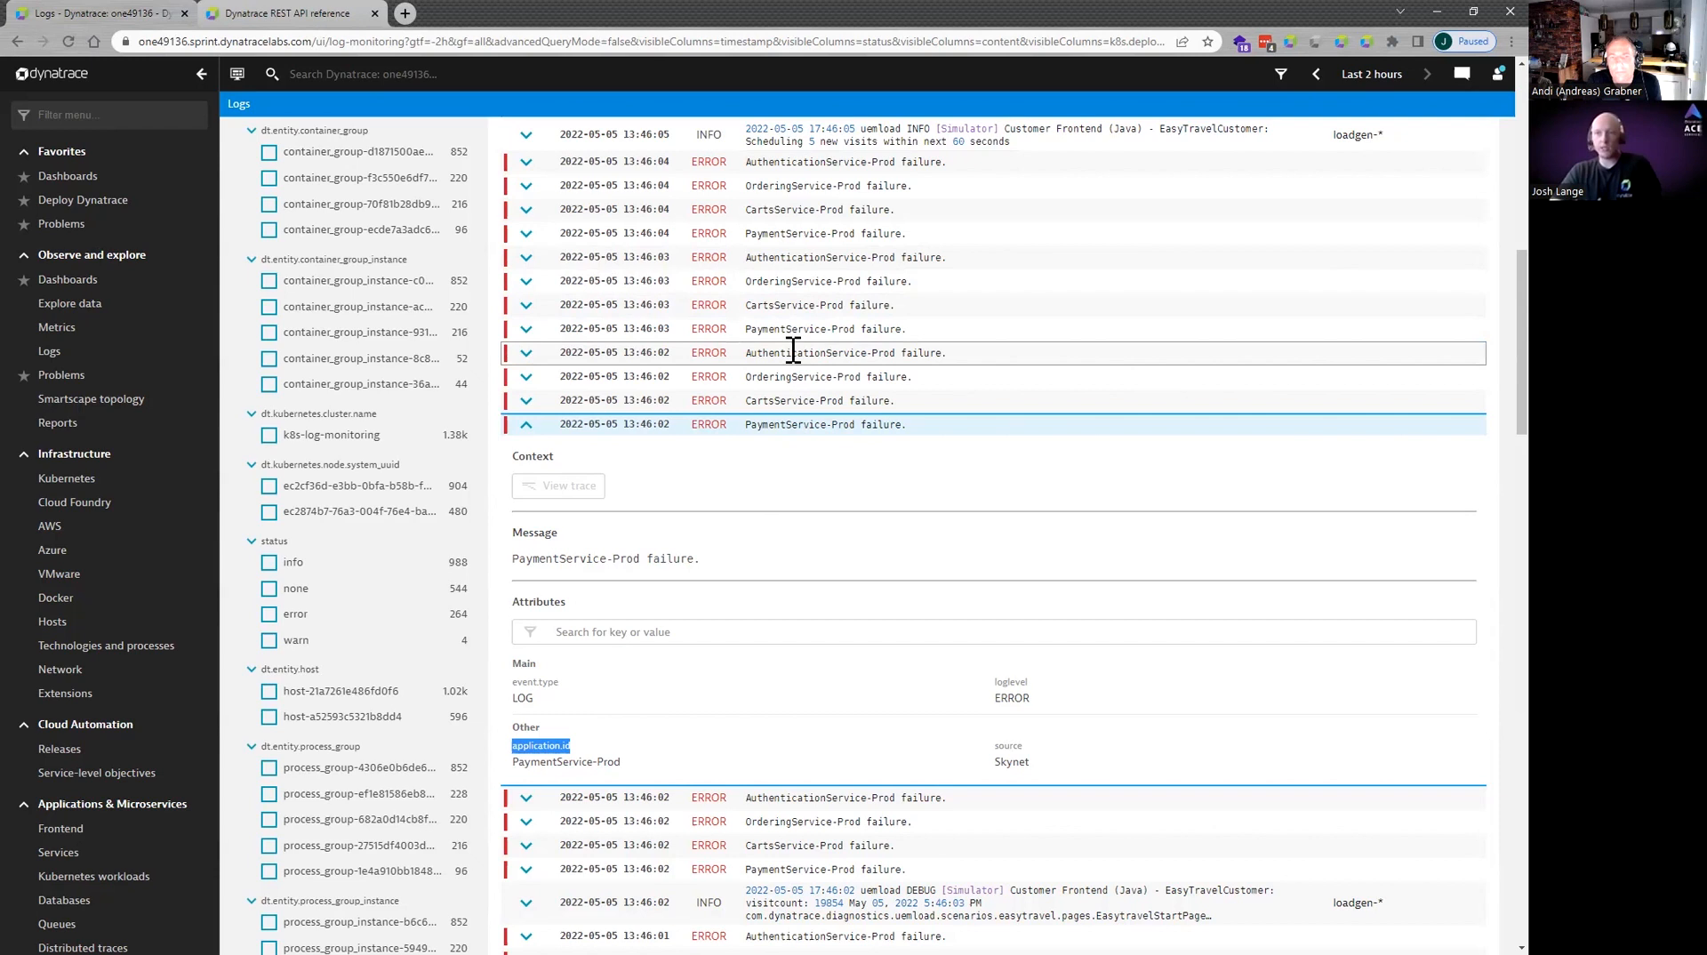
right_click(552, 748)
click(608, 762)
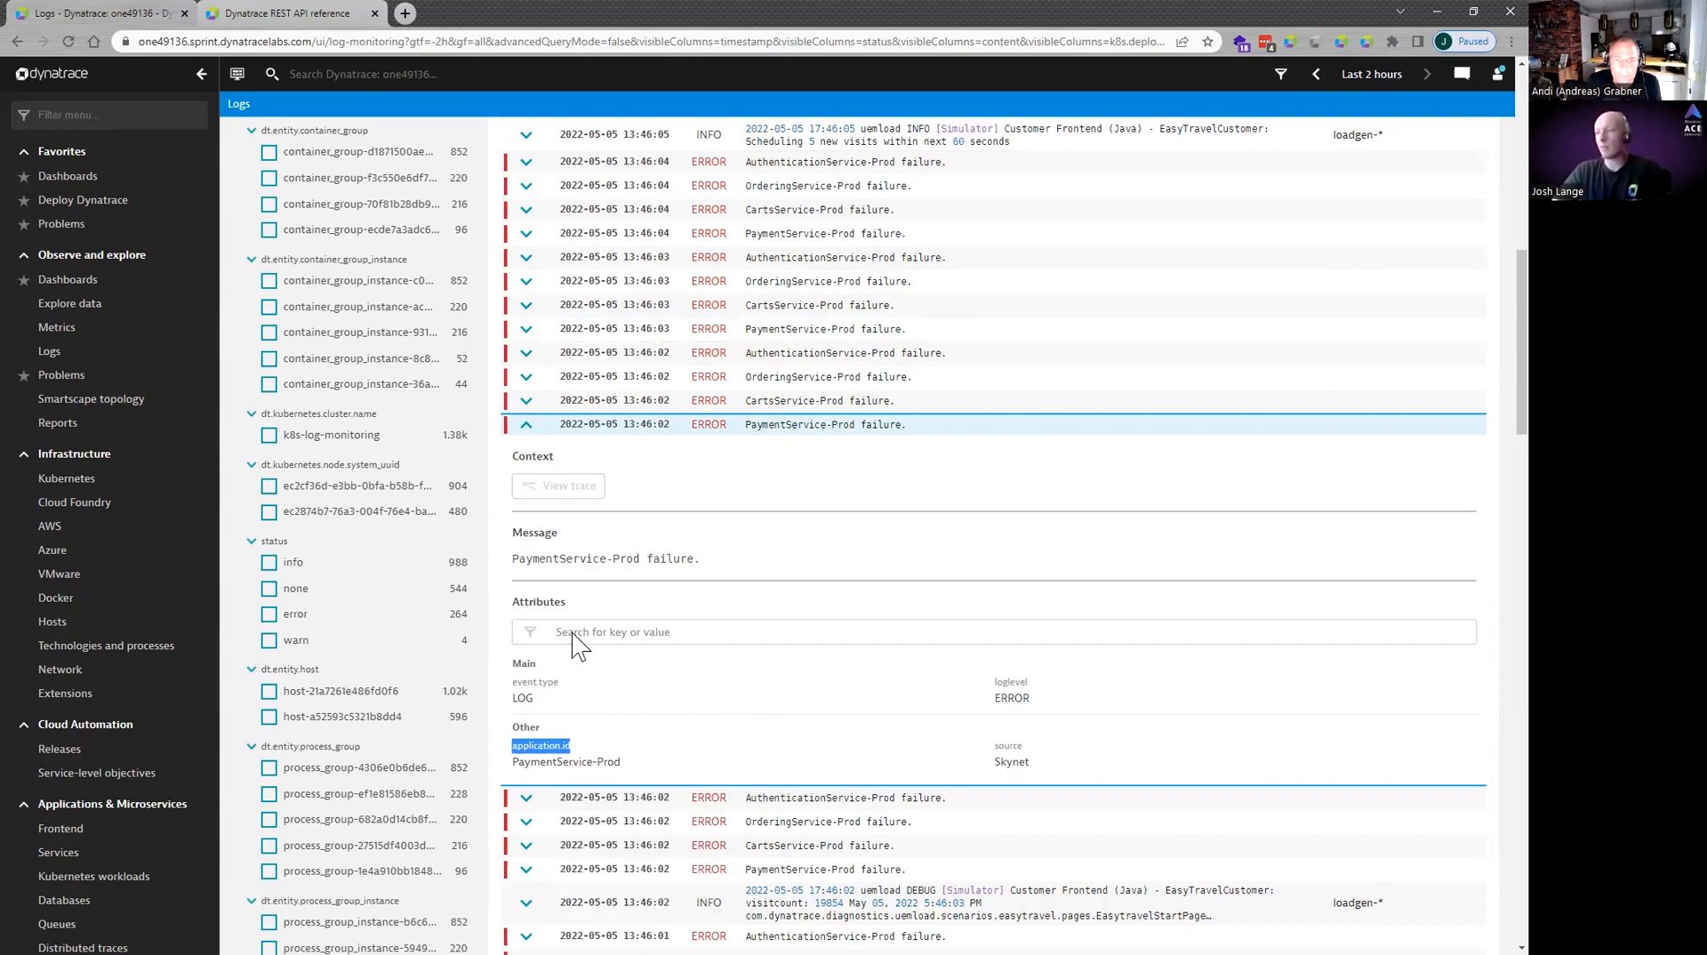
Open the log custom attributes page in the Log Monitoring settings.
scroll(113, 760, down, 5)
scroll(107, 773, down, 1)
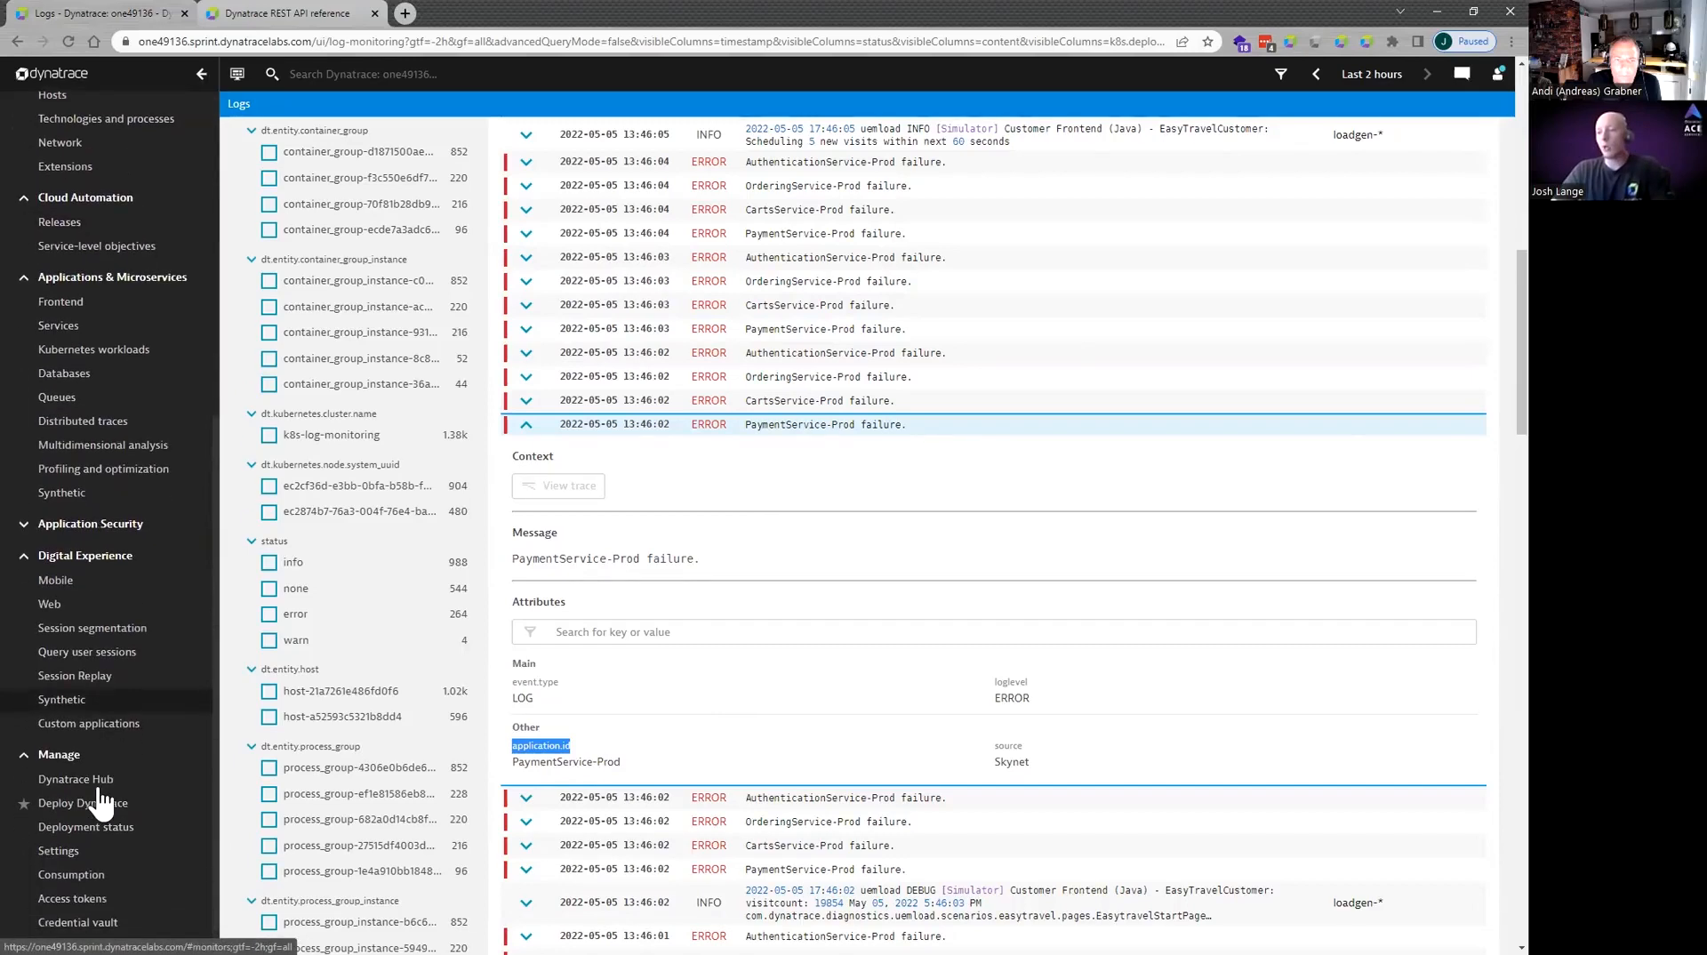
click(89, 856)
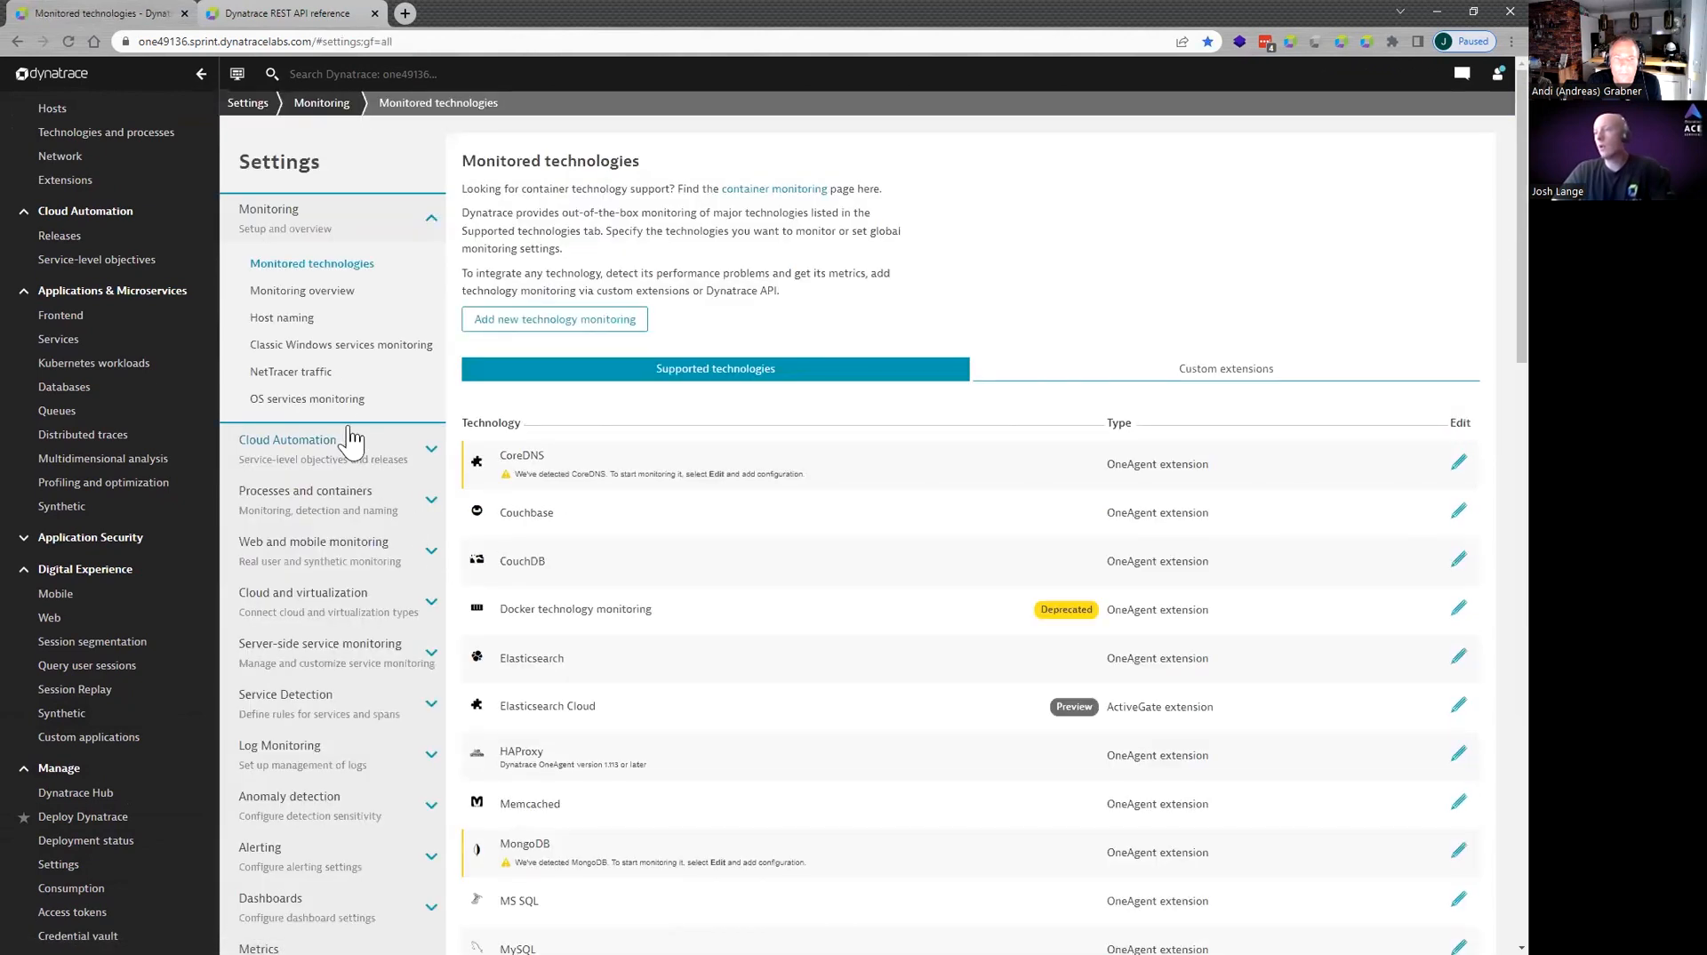
scroll(337, 480, down, 2)
click(324, 603)
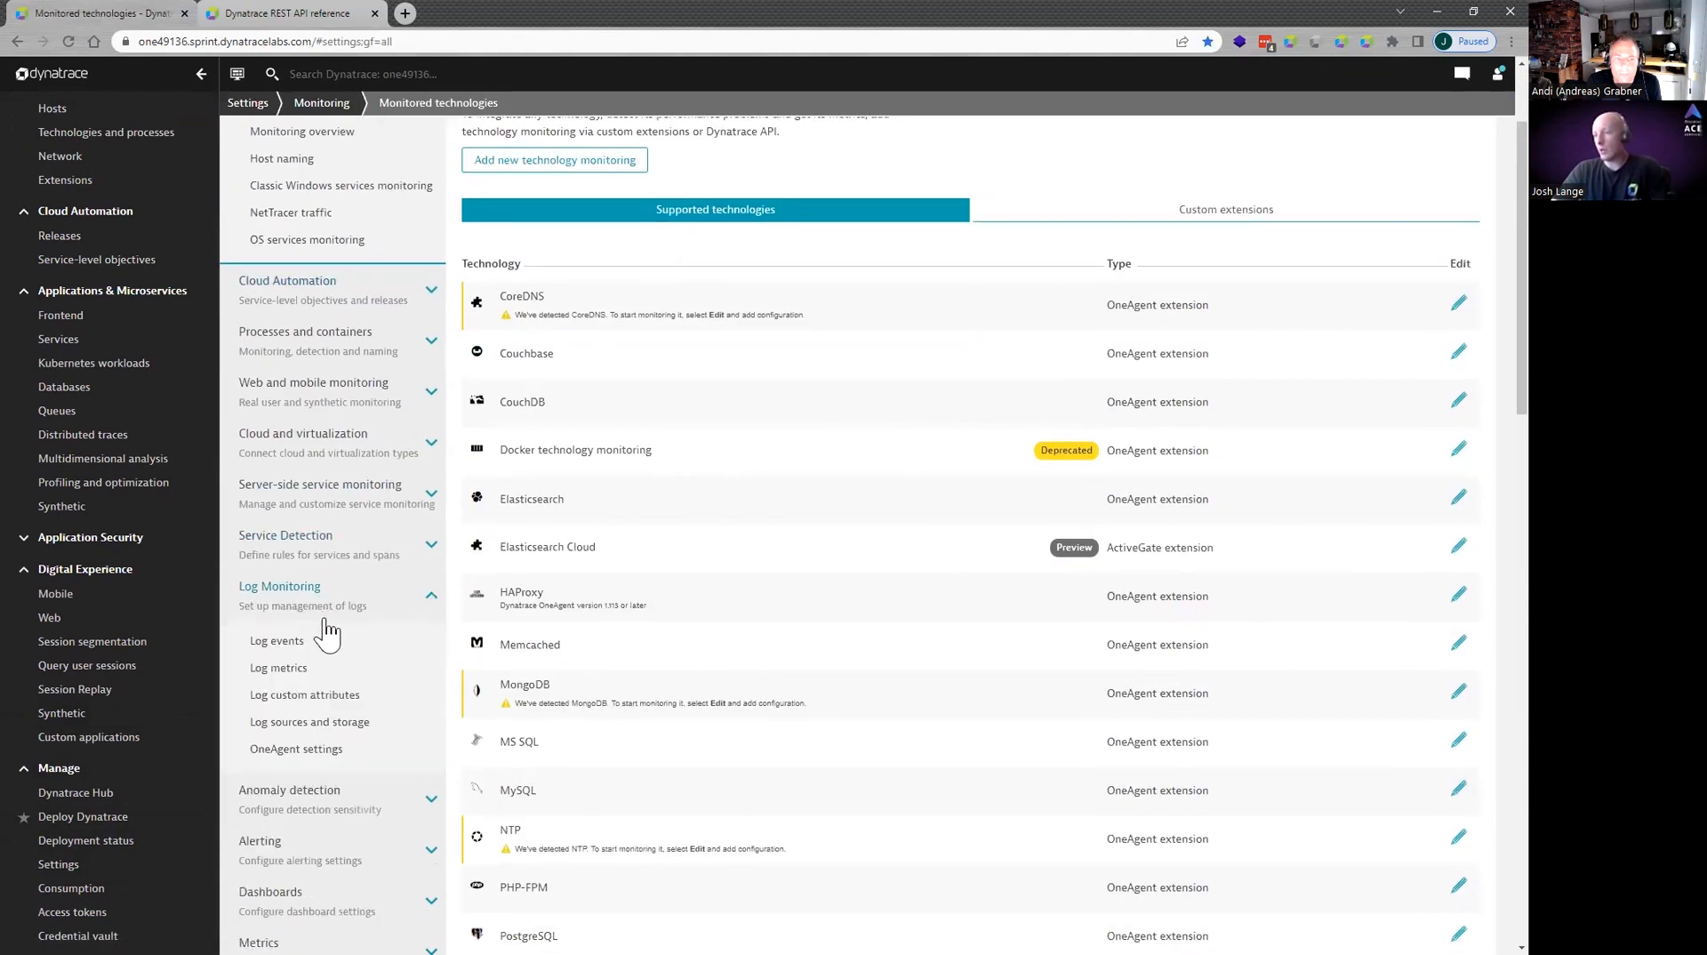
click(307, 695)
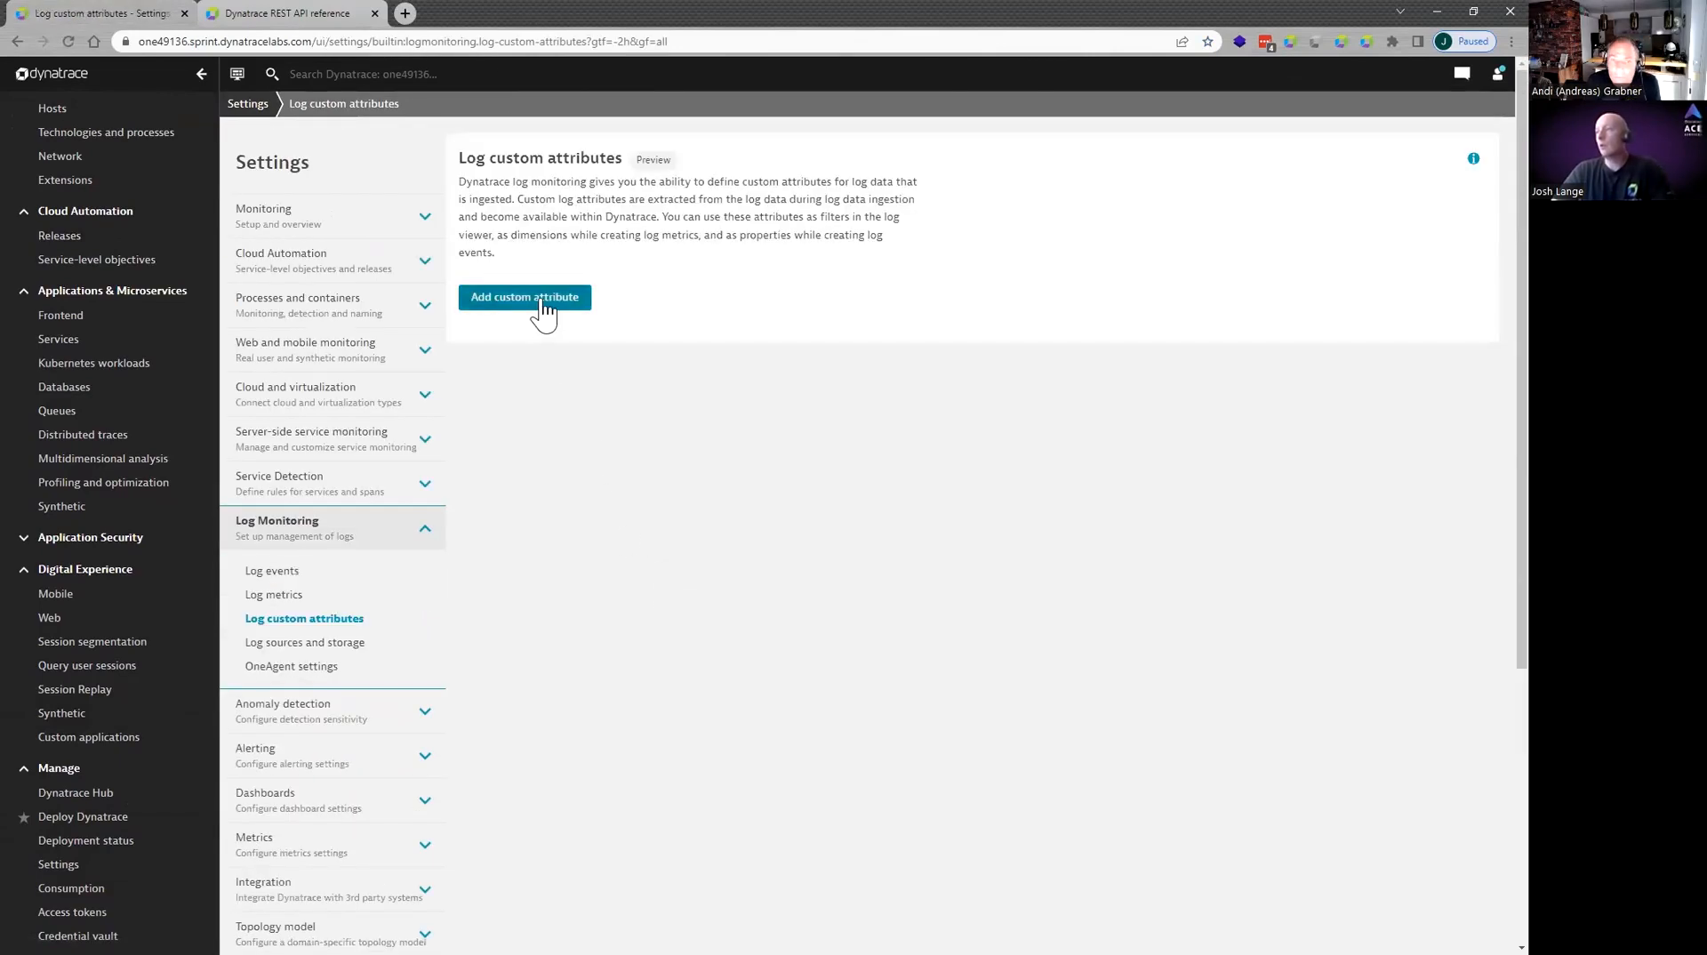
Add a custom log attribute with the key application.id, enable showing its values in the side bar, and save the changes.
click(543, 312)
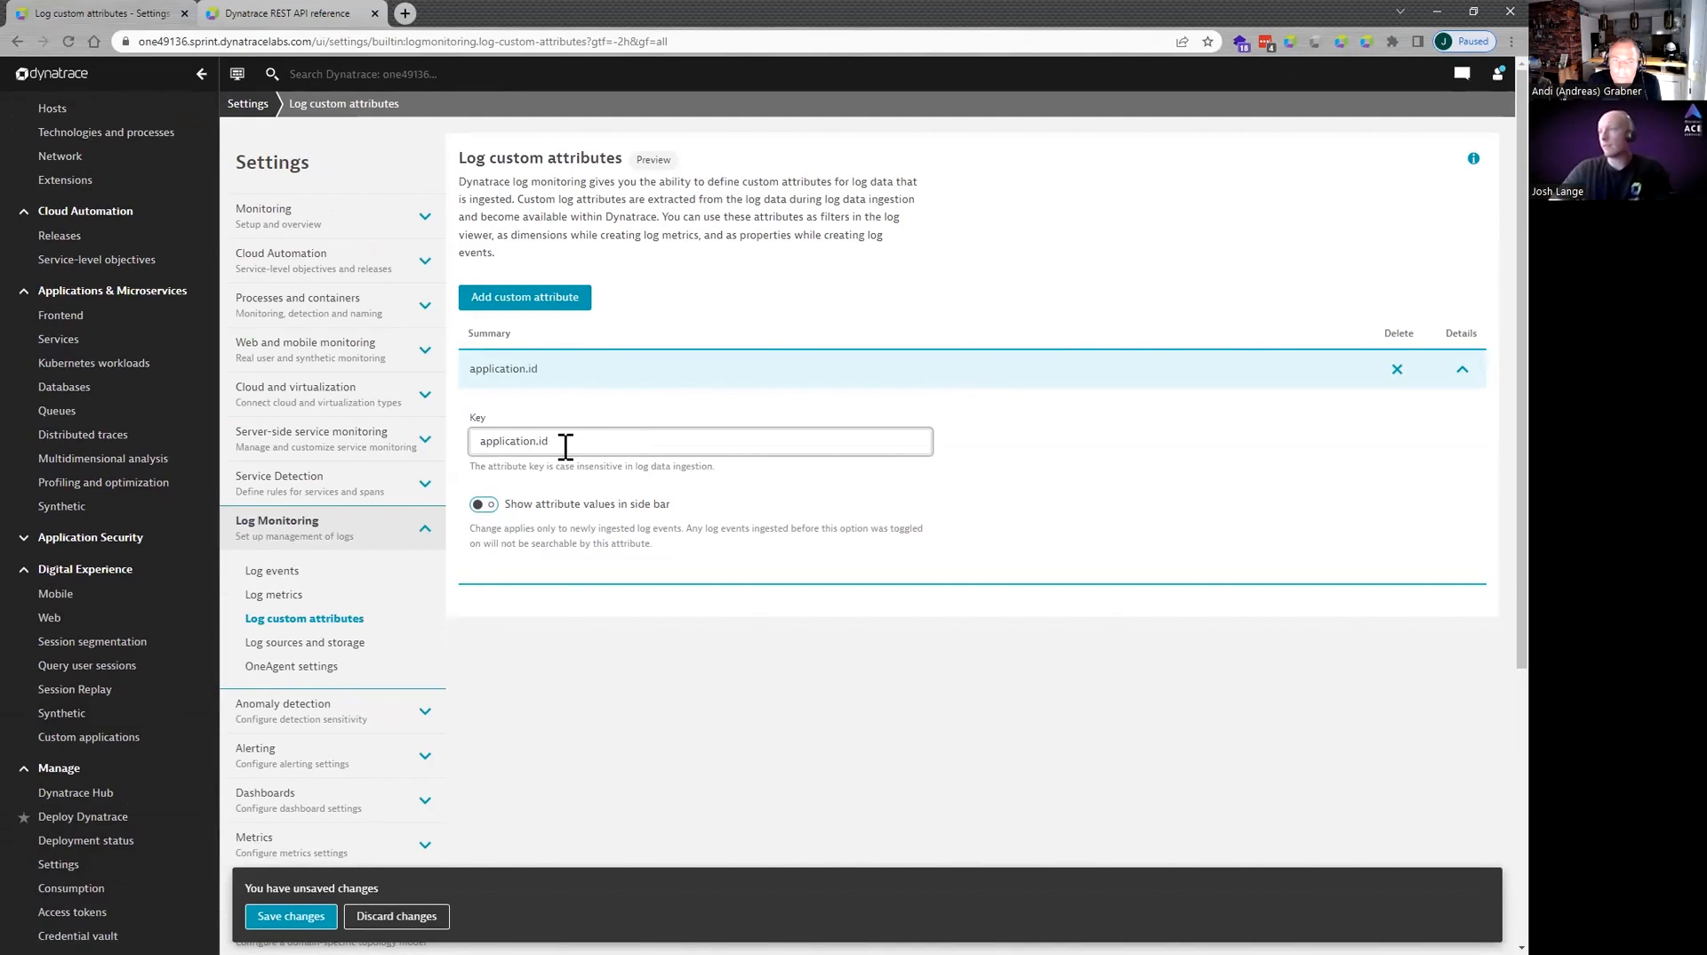
click(532, 507)
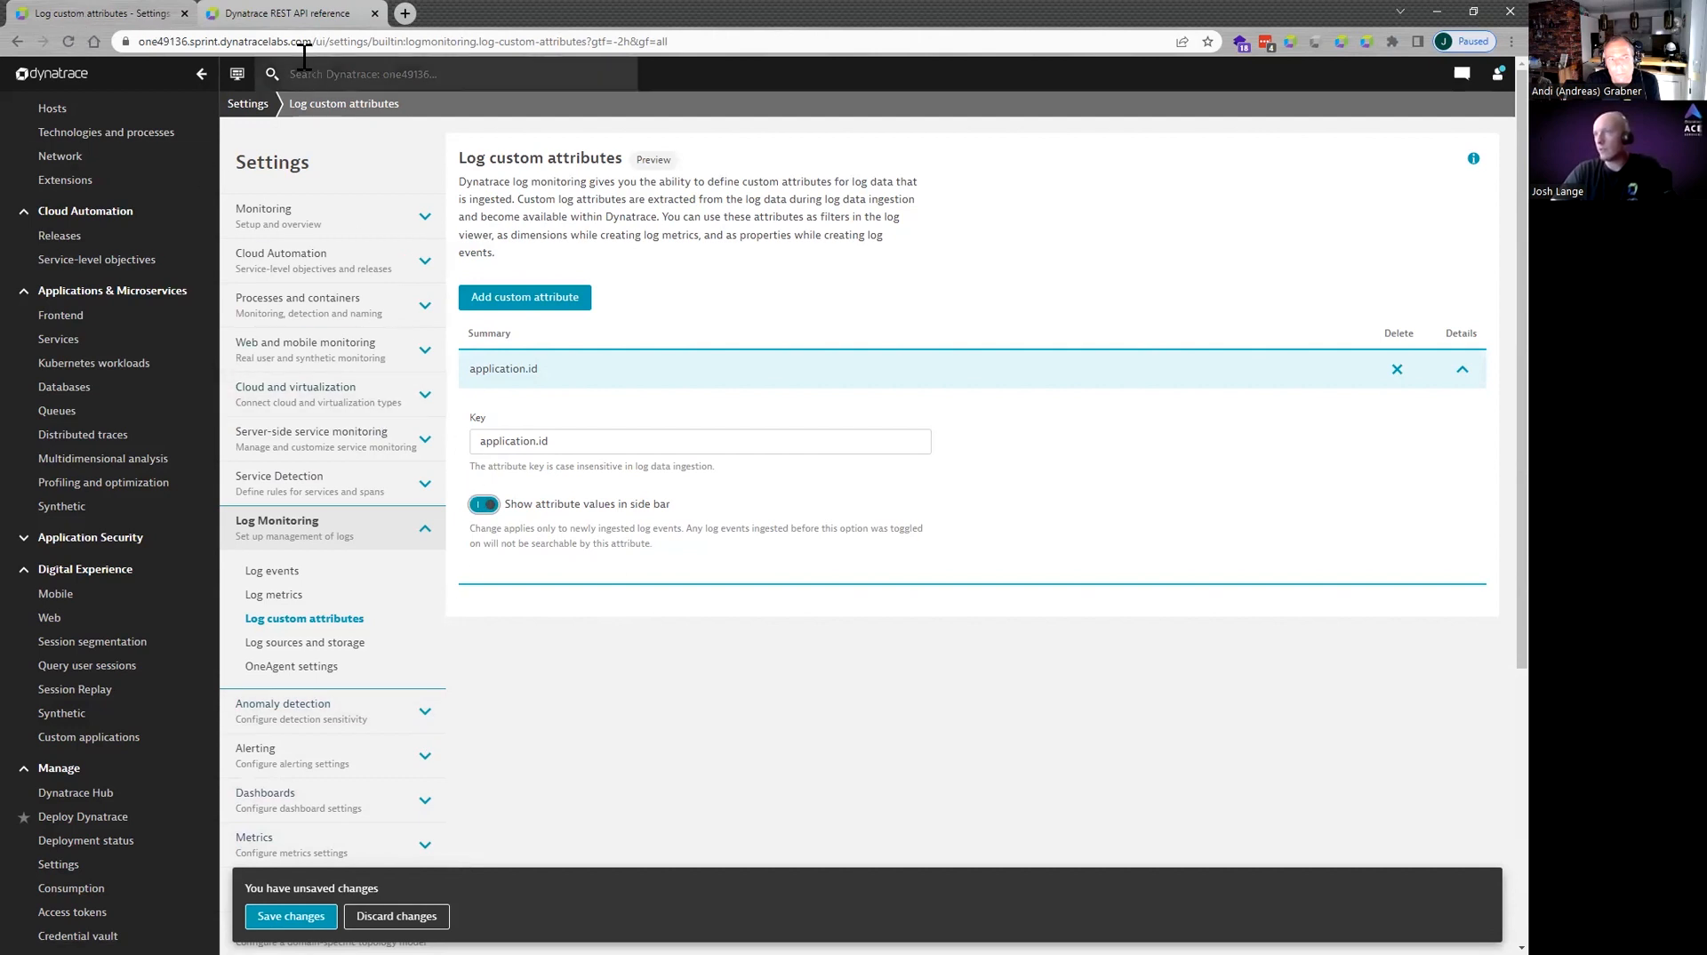
click(303, 15)
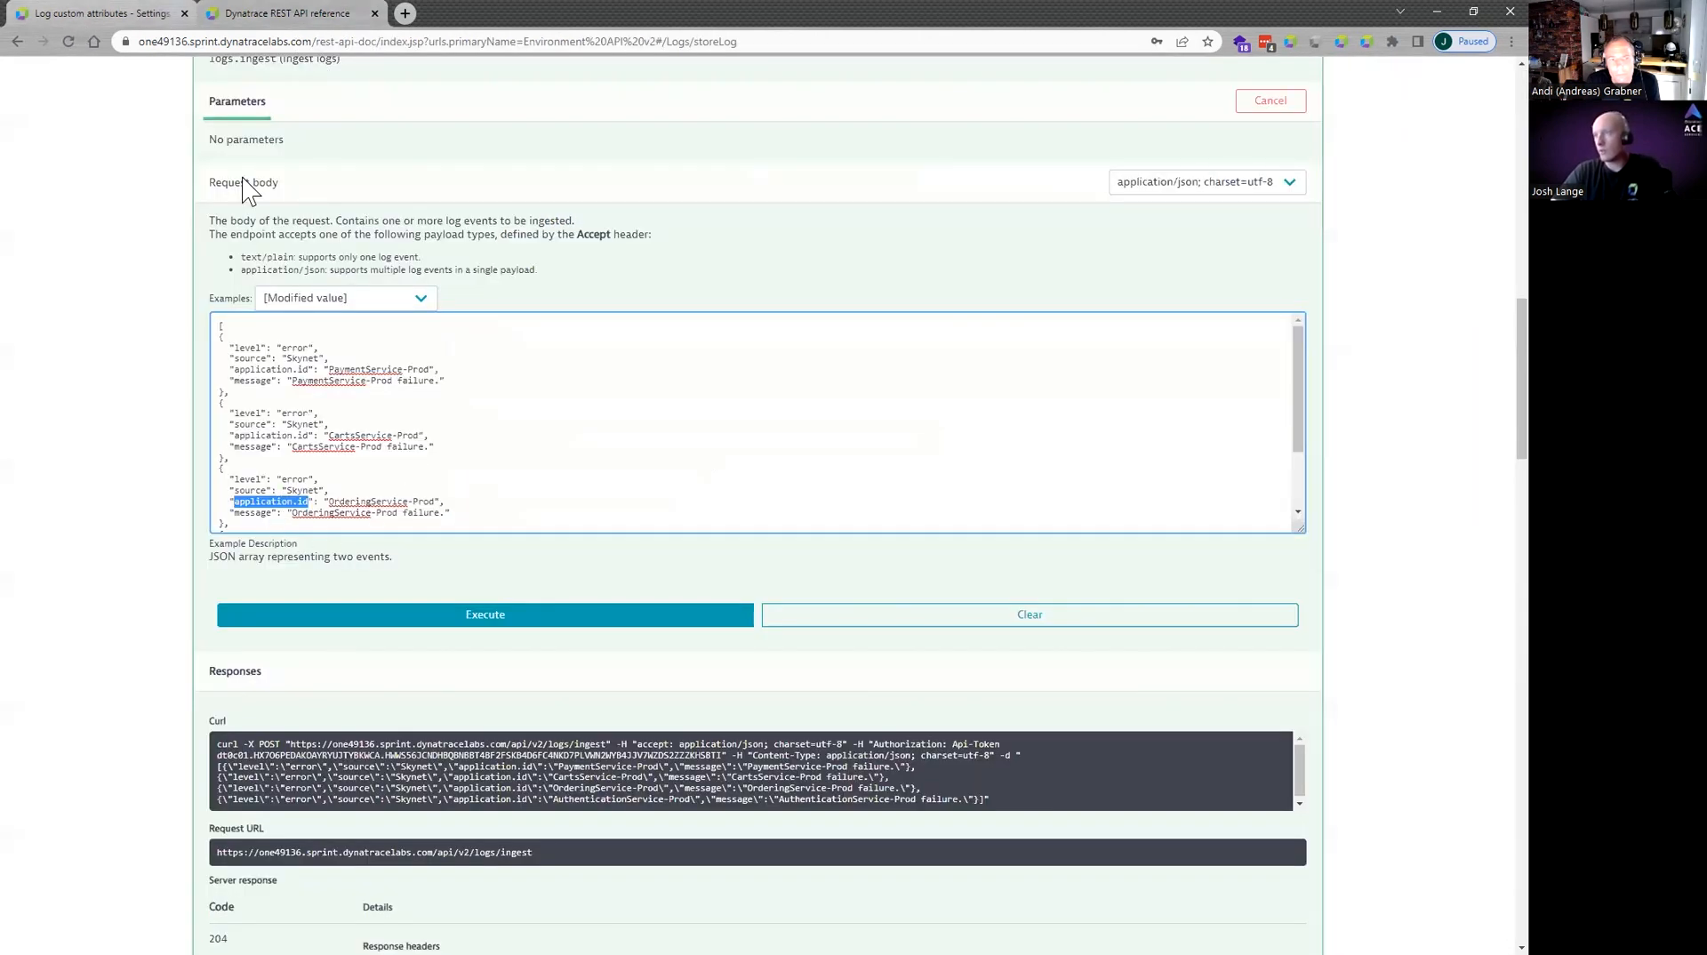
click(129, 13)
click(289, 915)
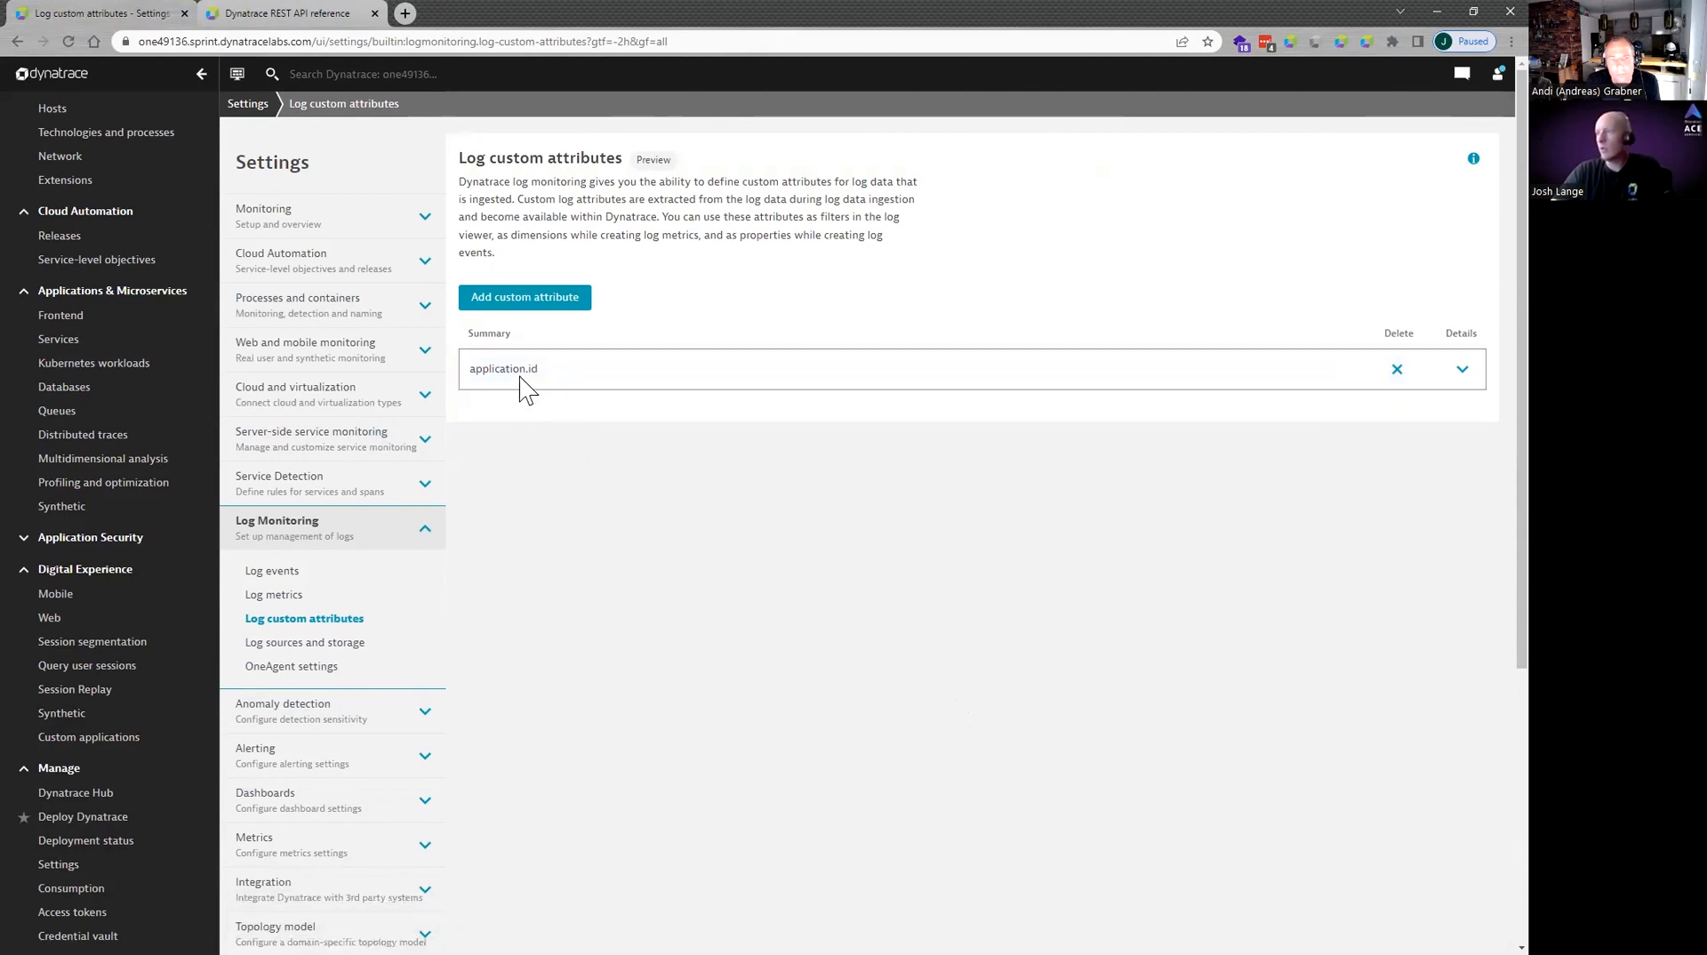
Return from the log custom attributes settings to the Log Viewer.
click(289, 20)
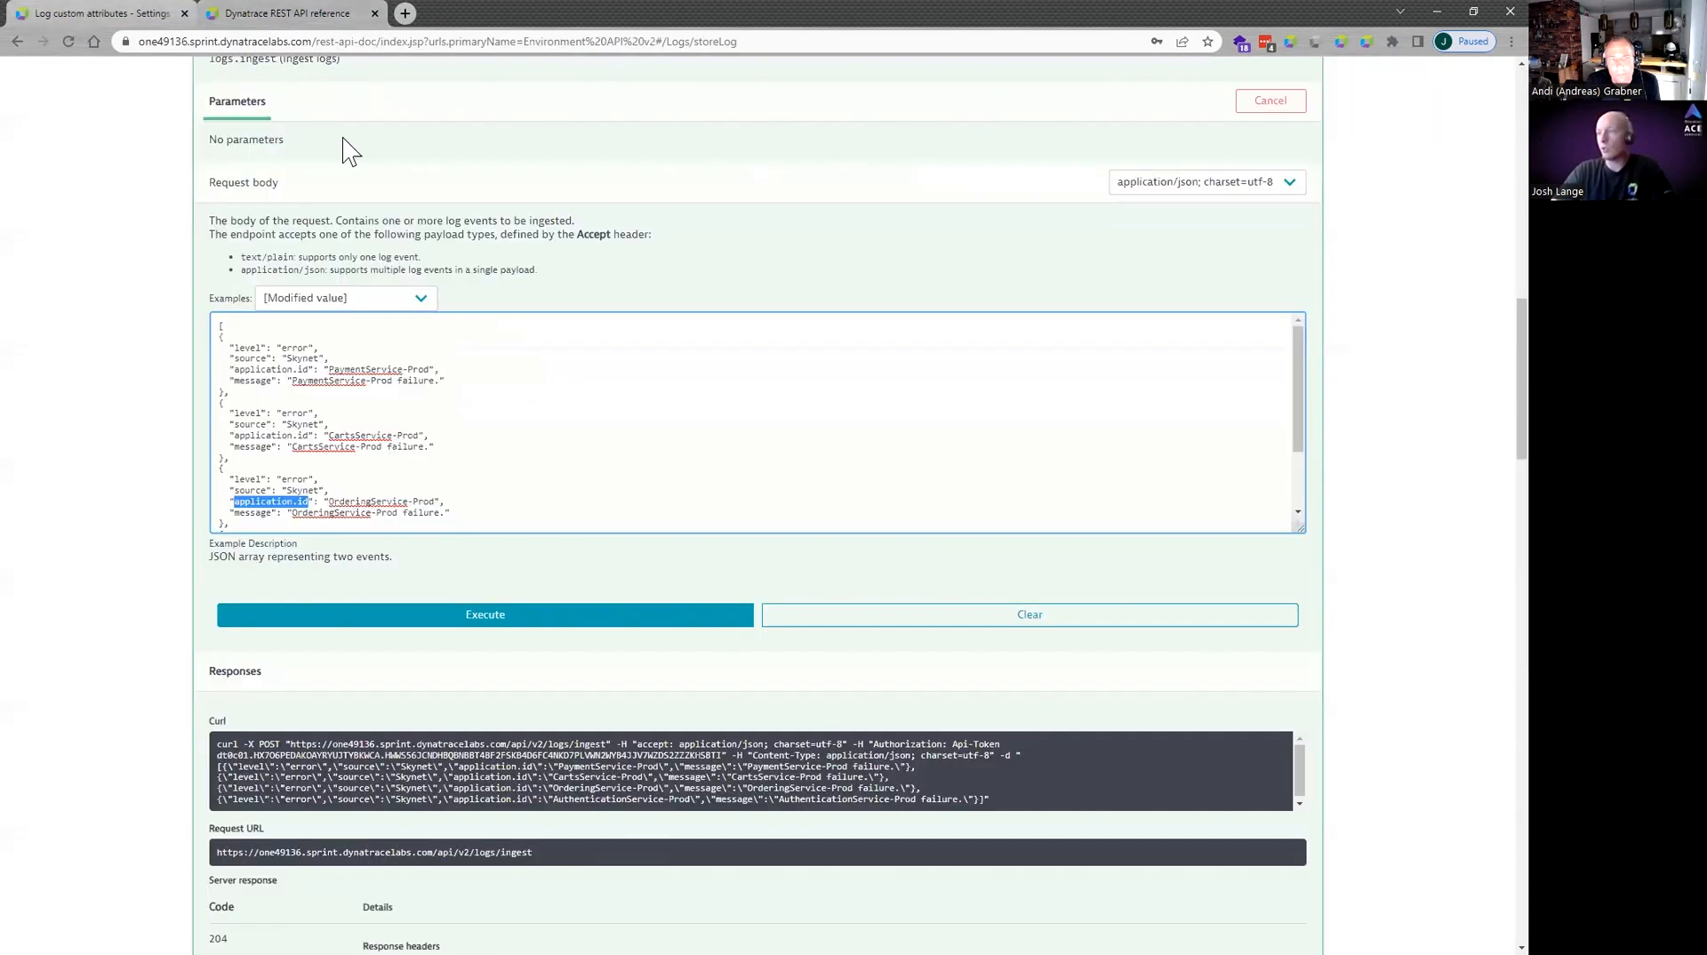
click(121, 16)
scroll(98, 346, up, 10)
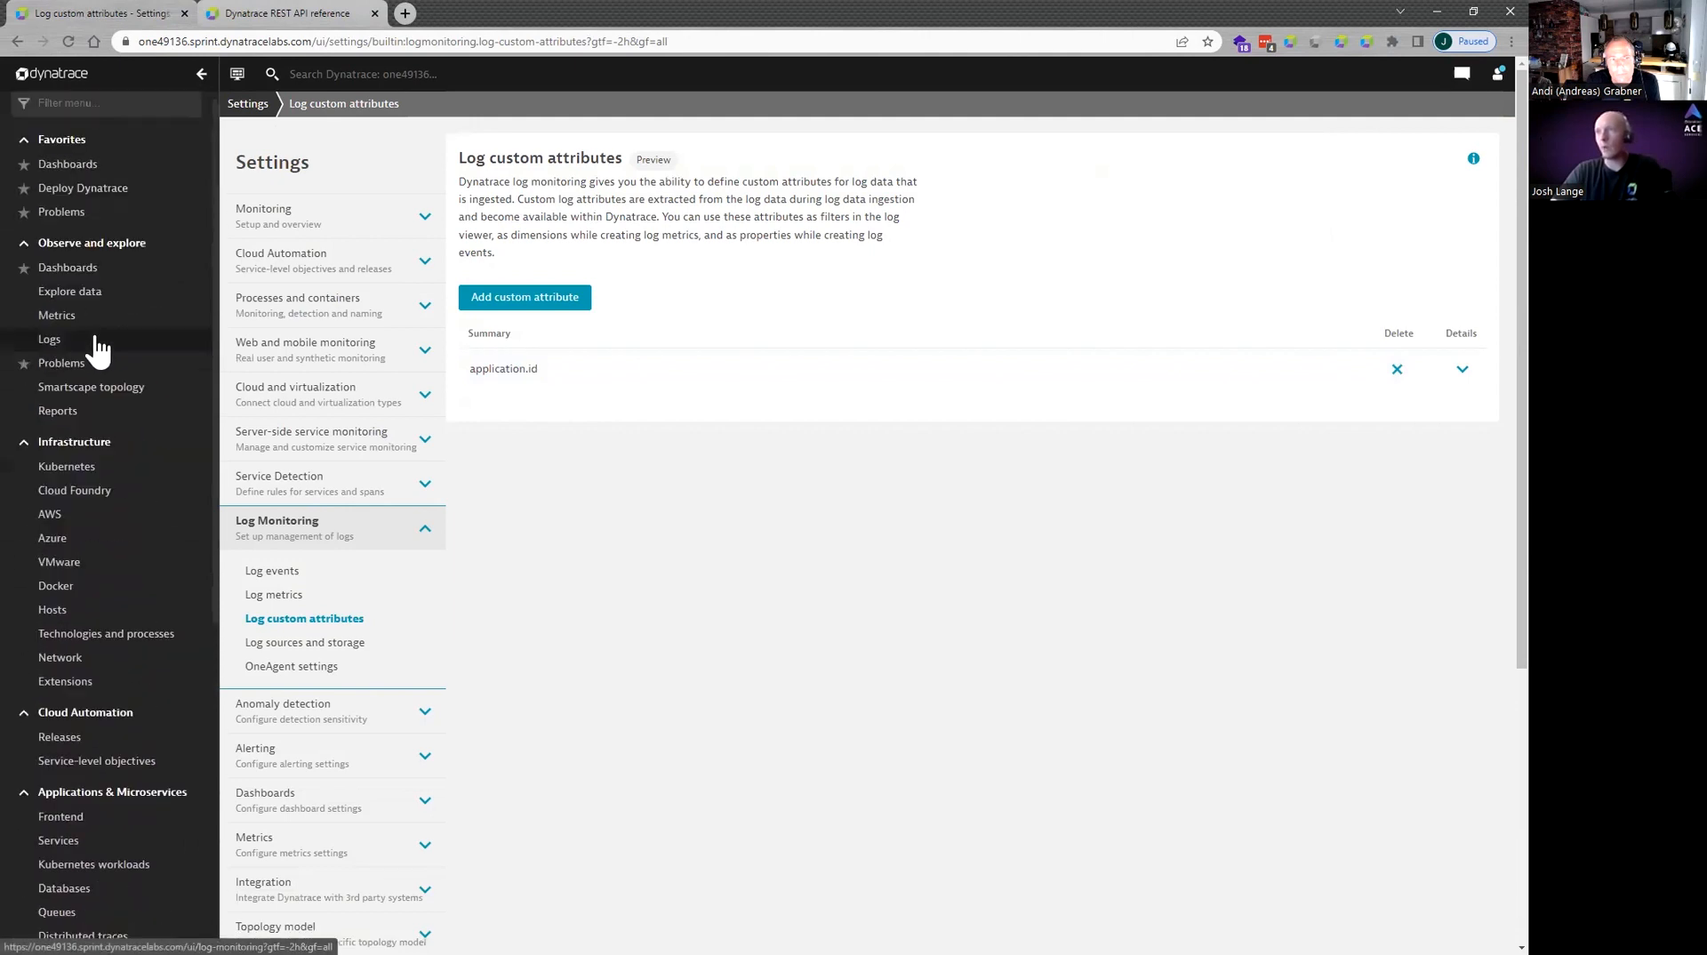
click(96, 350)
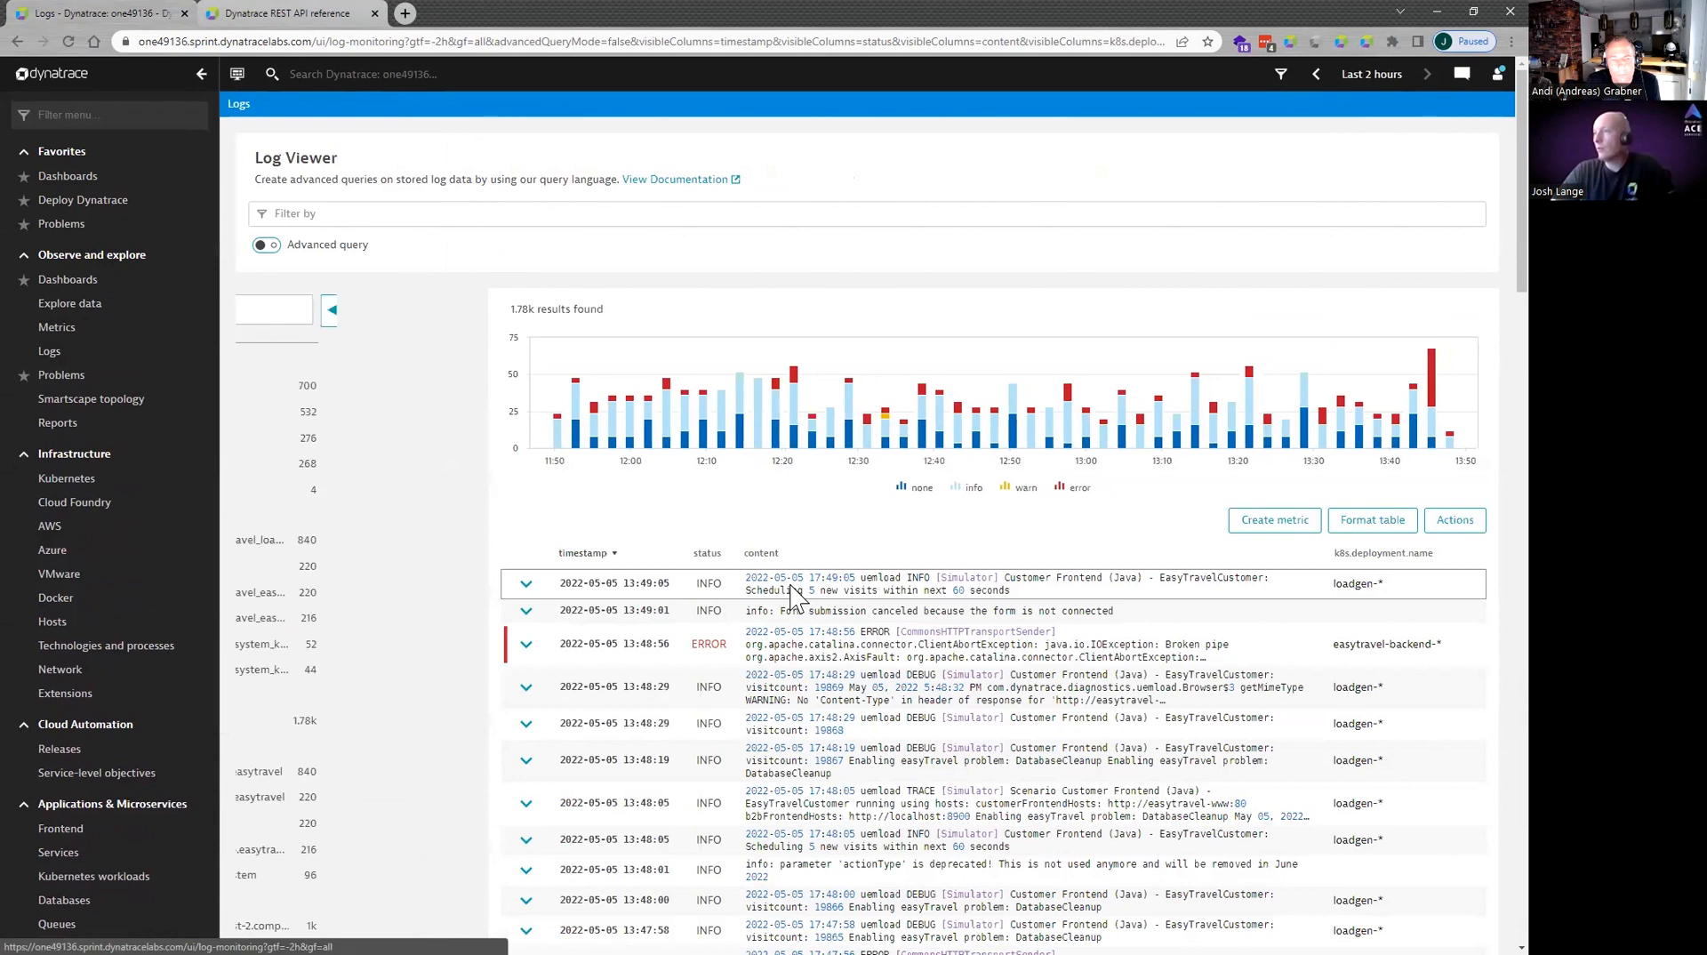
Expand a CartsService-Prod failure record in the log results and examine its application.id and source attributes.
scroll(791, 591, down, 5)
scroll(783, 584, down, 15)
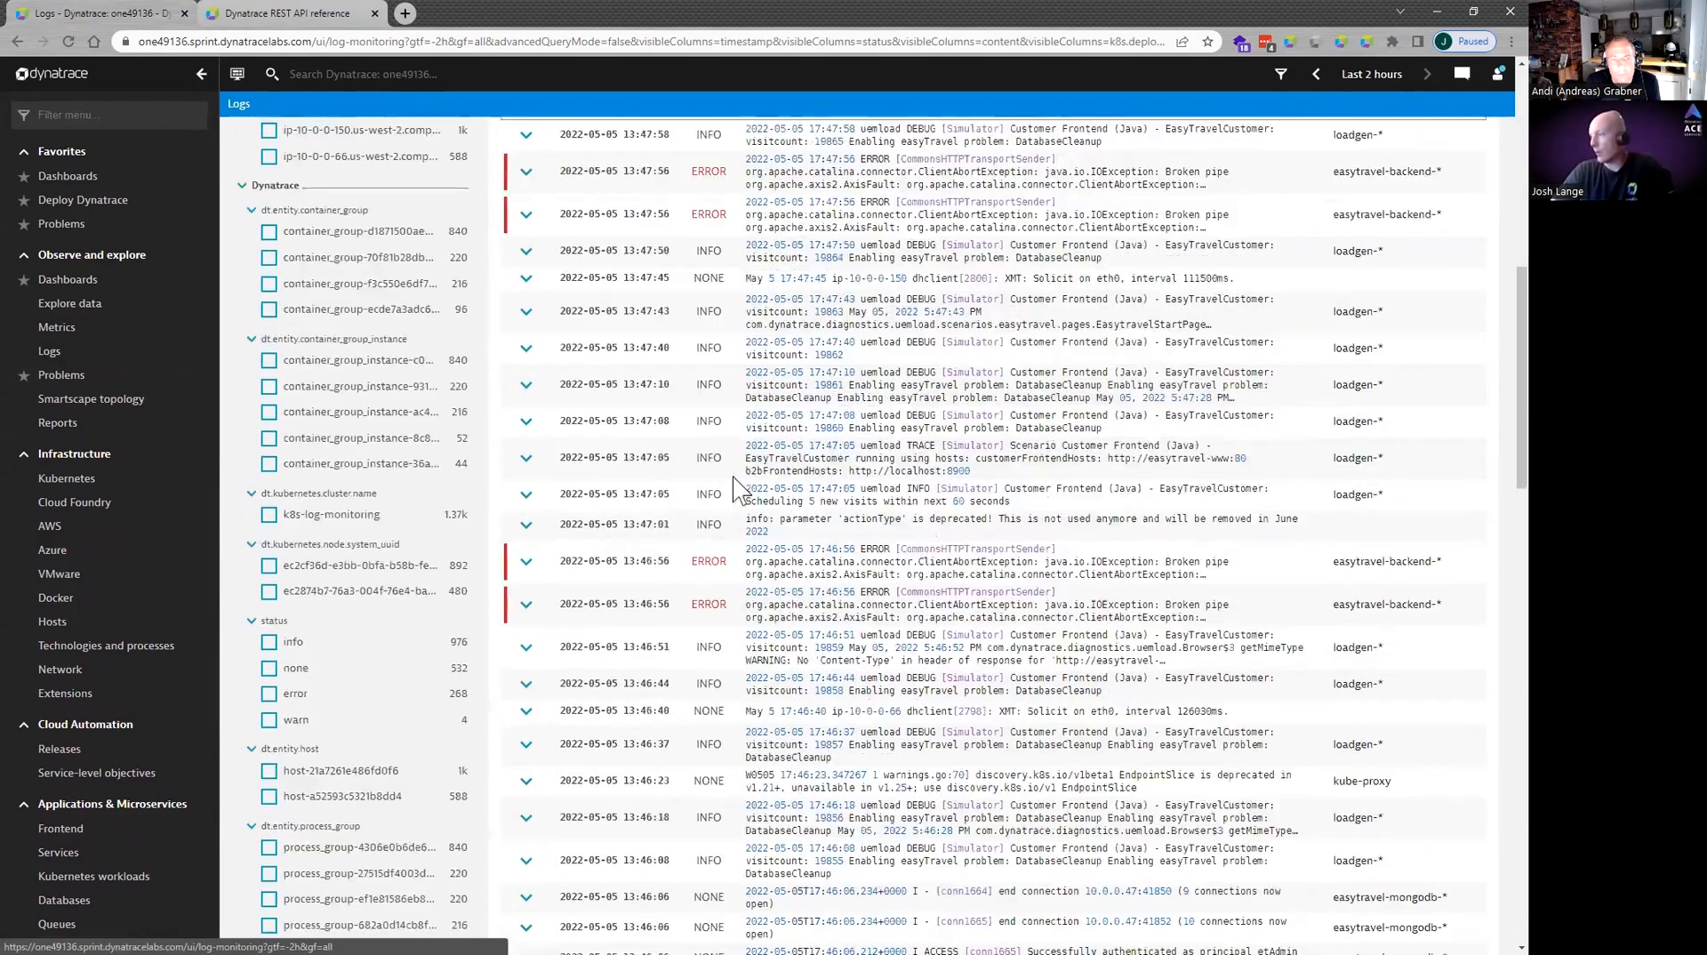
click(526, 336)
scroll(866, 629, down, 2)
double_click(526, 480)
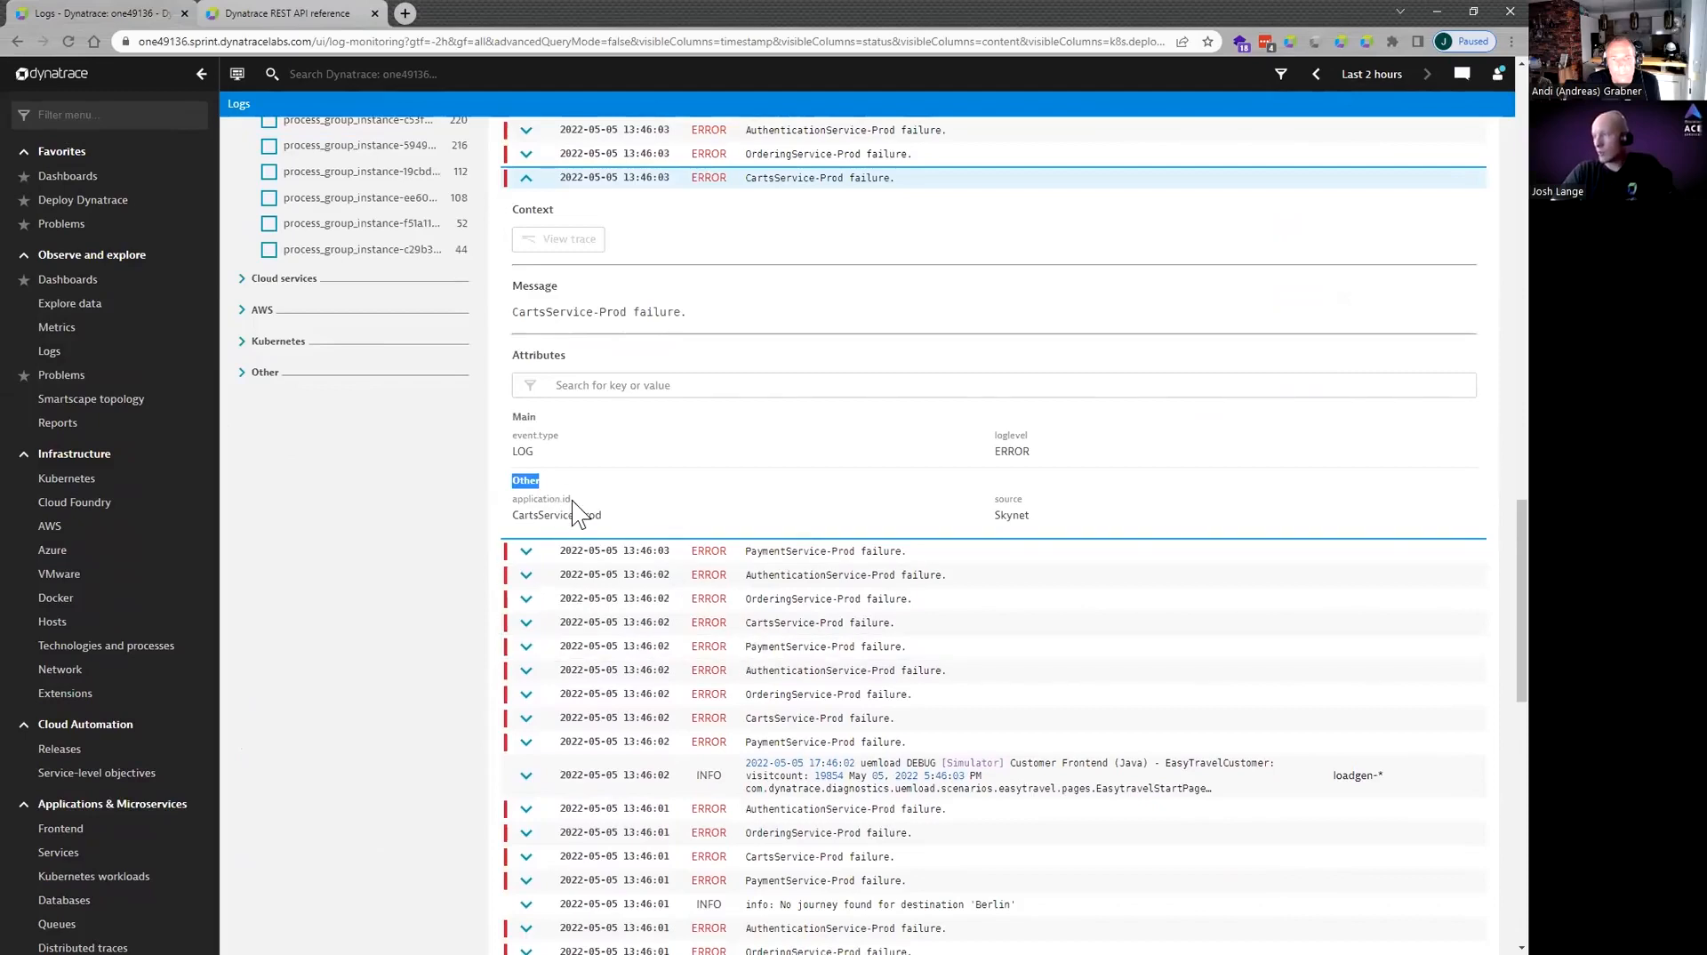
drag(572, 499, 516, 501)
click(630, 512)
drag(1031, 498, 954, 496)
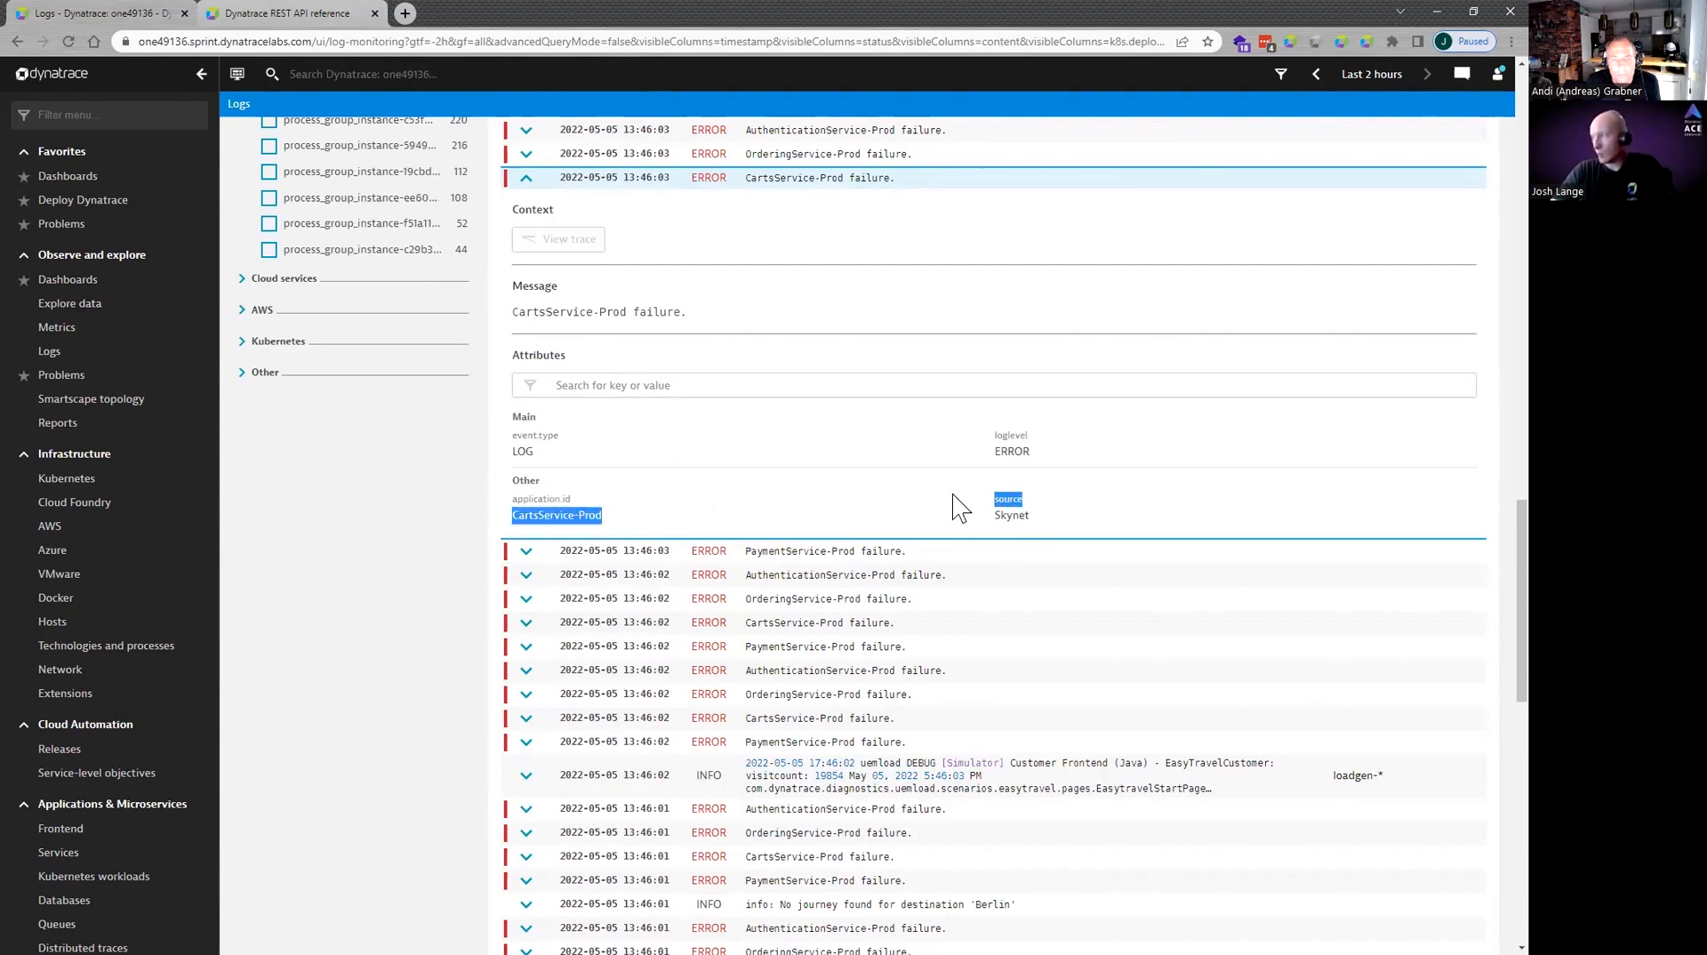
click(1011, 503)
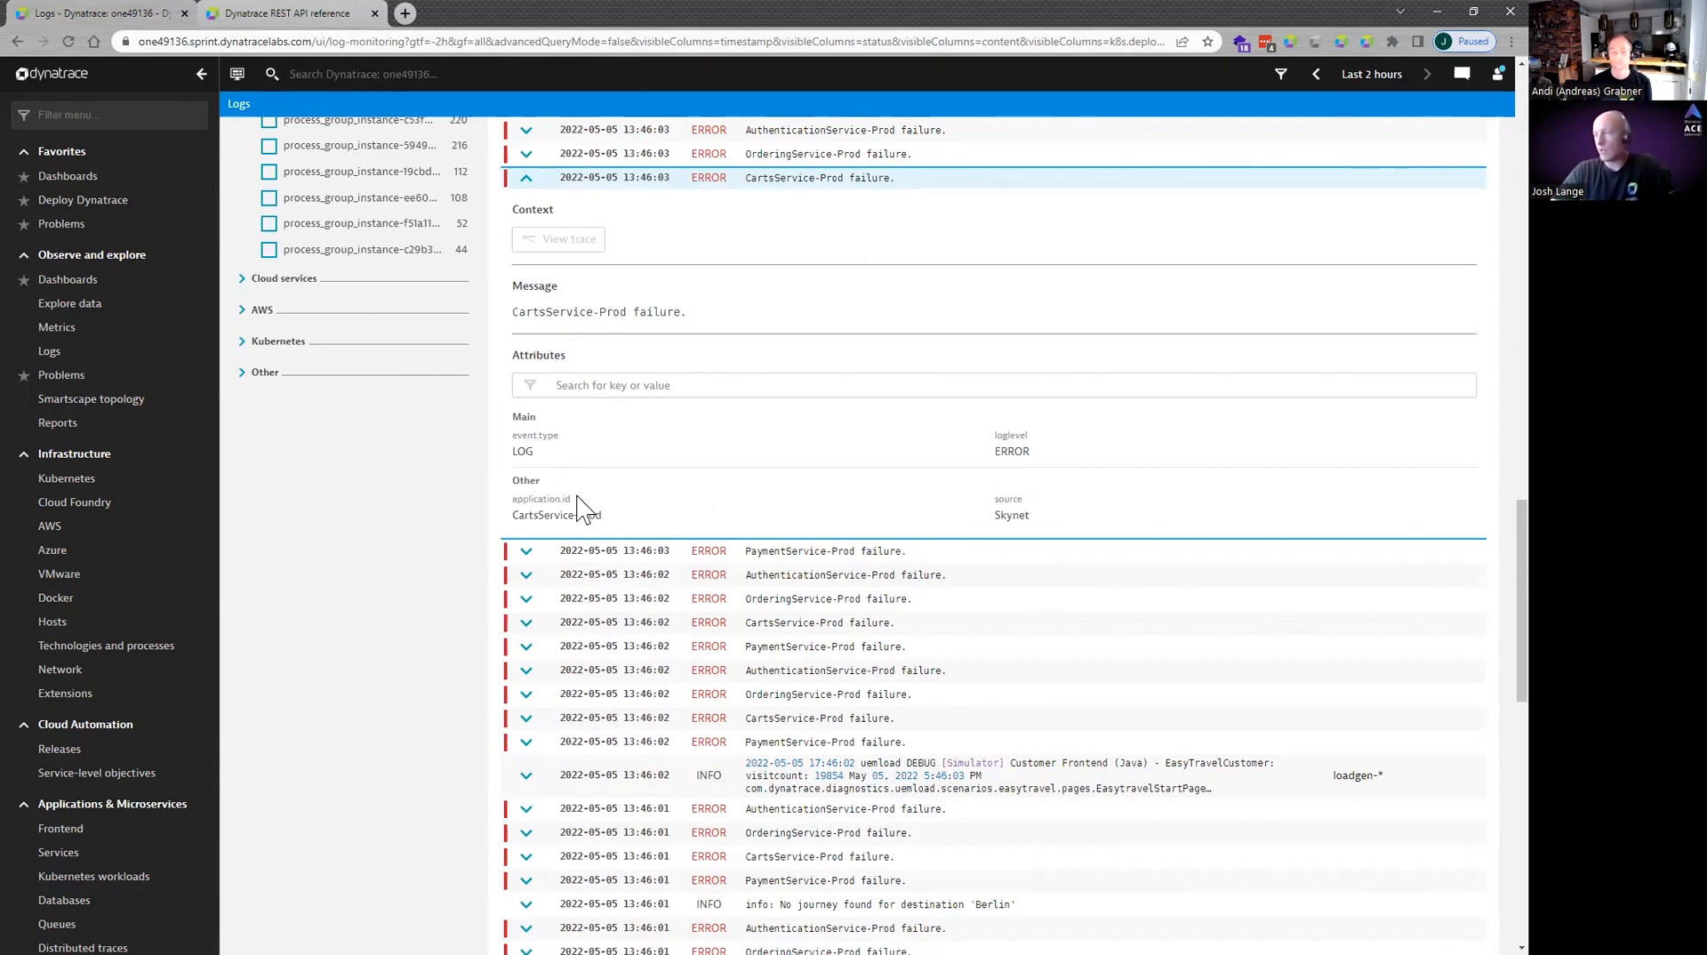
Switch to the Dynatrace REST API reference and send the prepared Skynet log ingest request several more times.
click(323, 15)
click(515, 624)
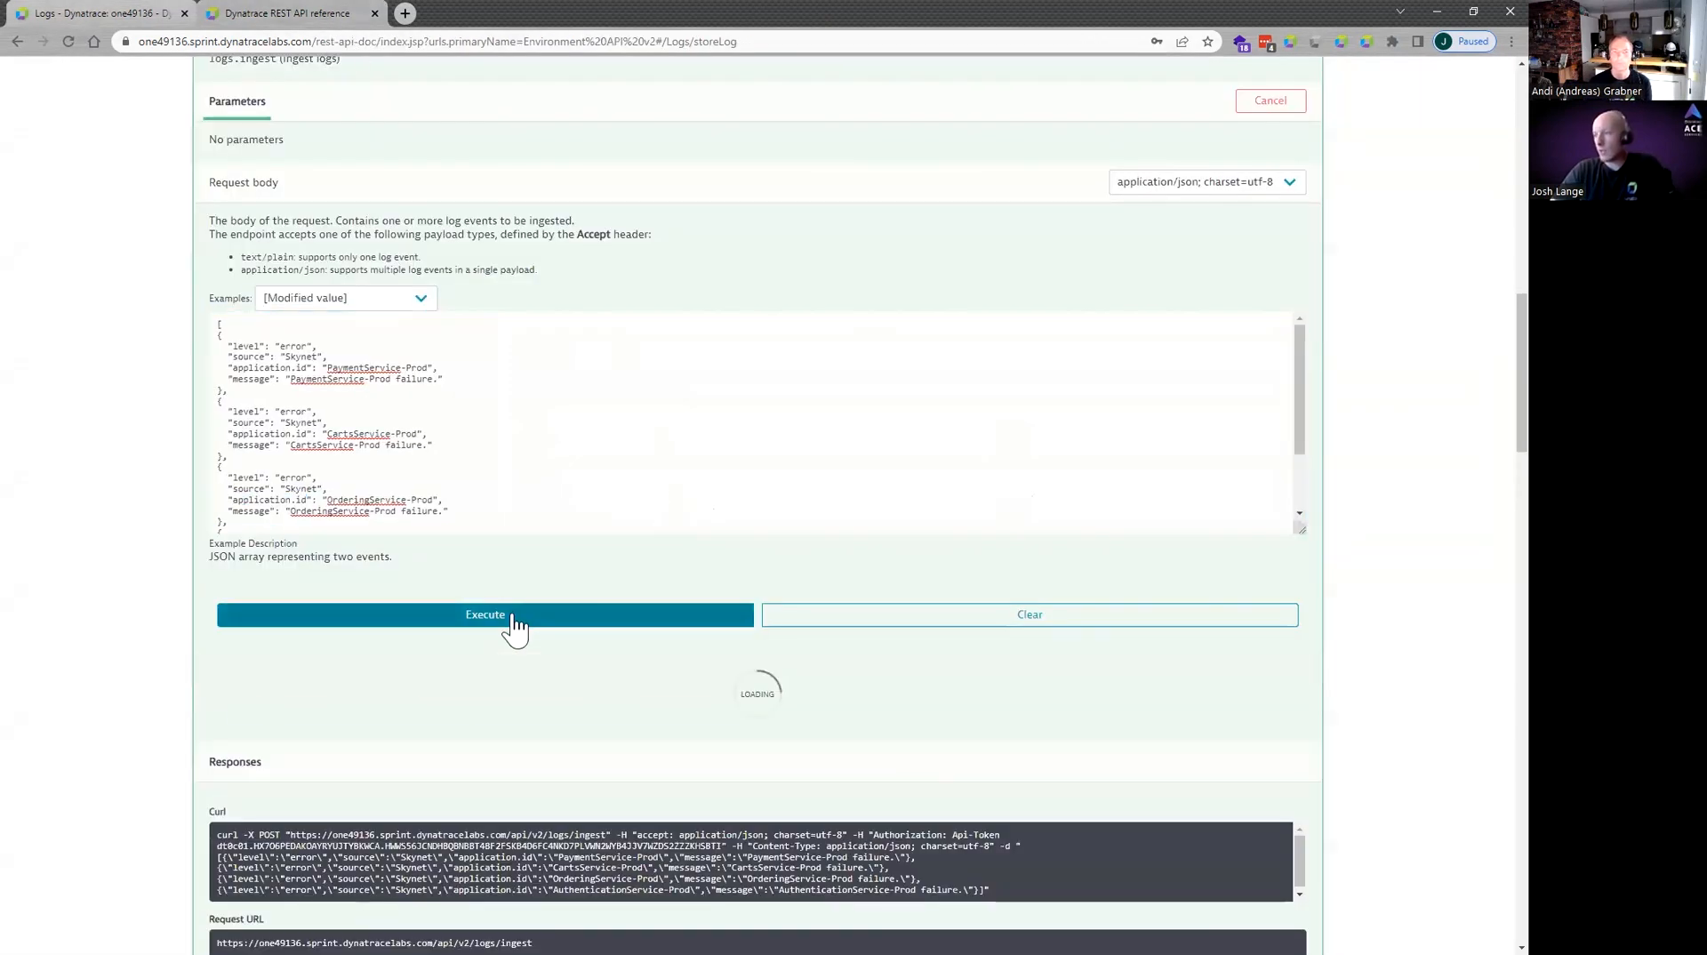
click(511, 622)
click(511, 623)
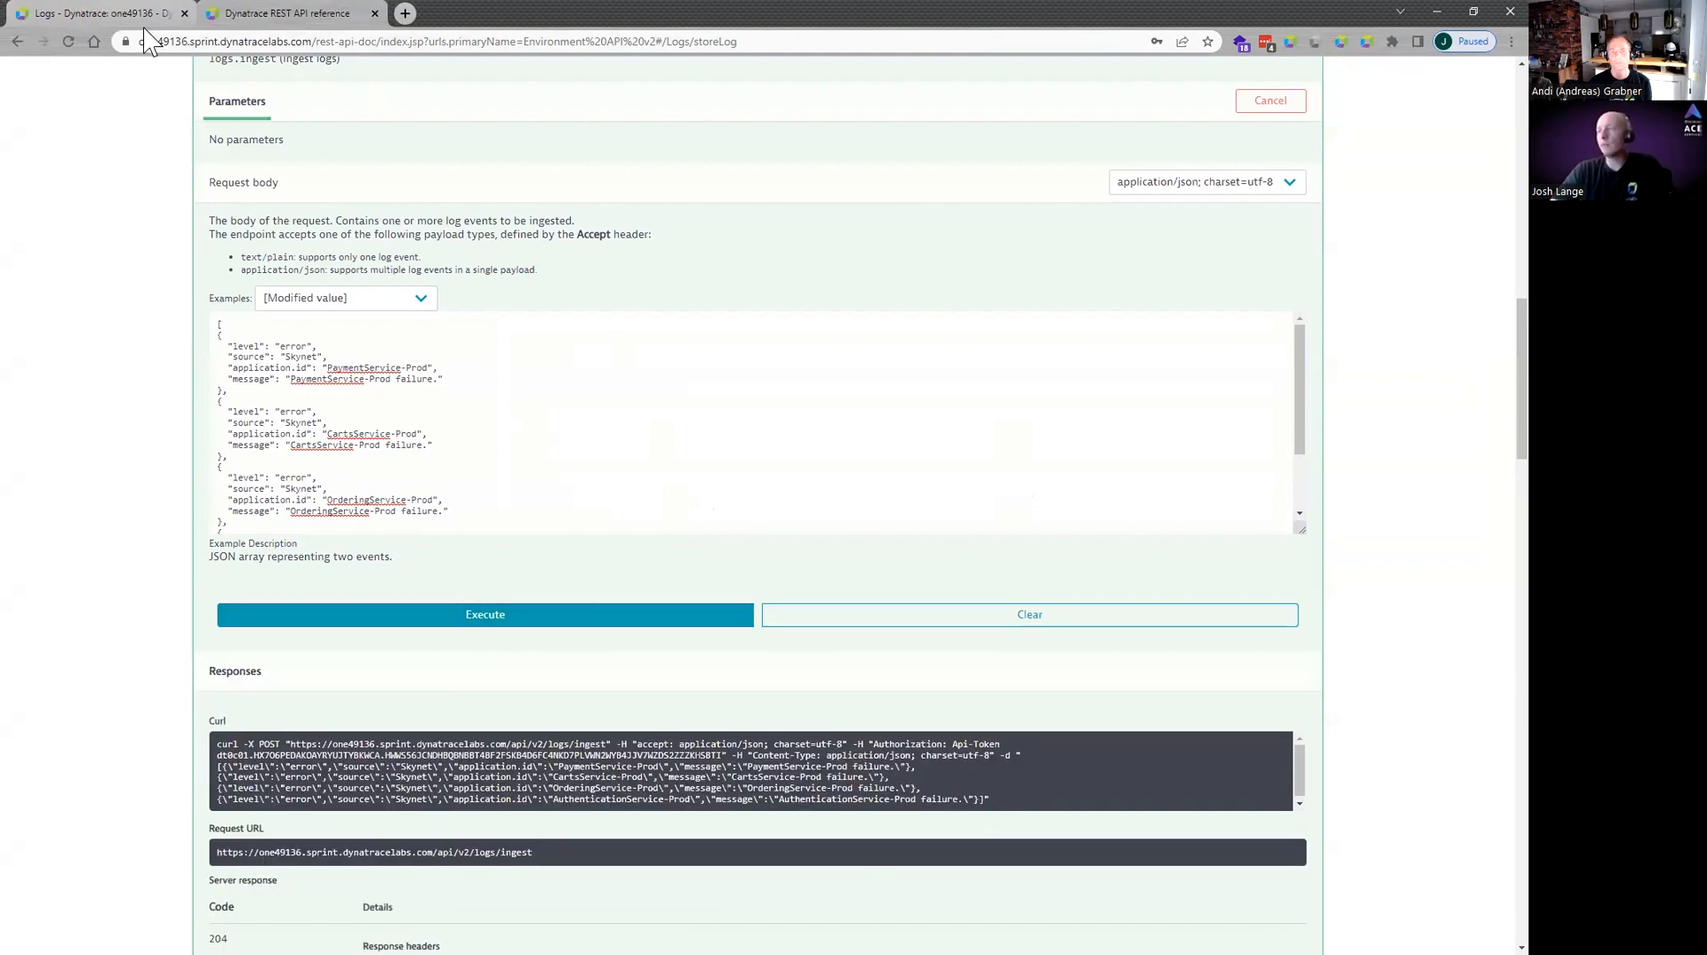
Return to the Log Viewer, hide the navigation menu, collapse the Main and Dynatrace facet groups, and check the Other group.
click(125, 16)
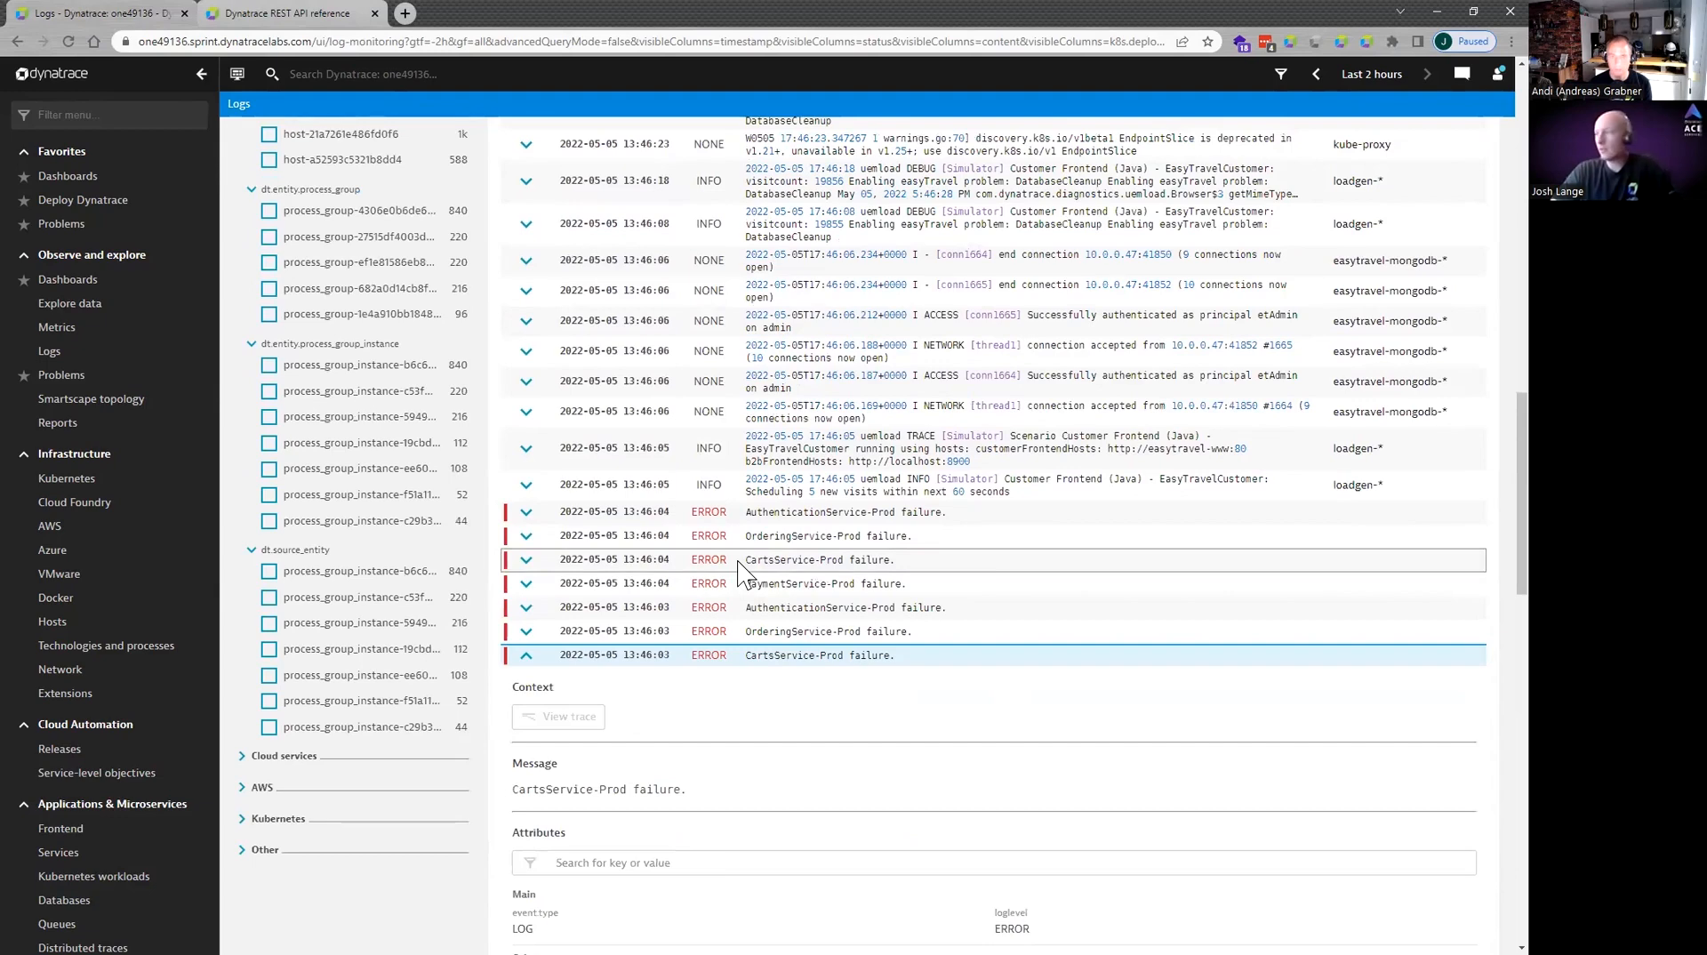
scroll(738, 562, up, 13)
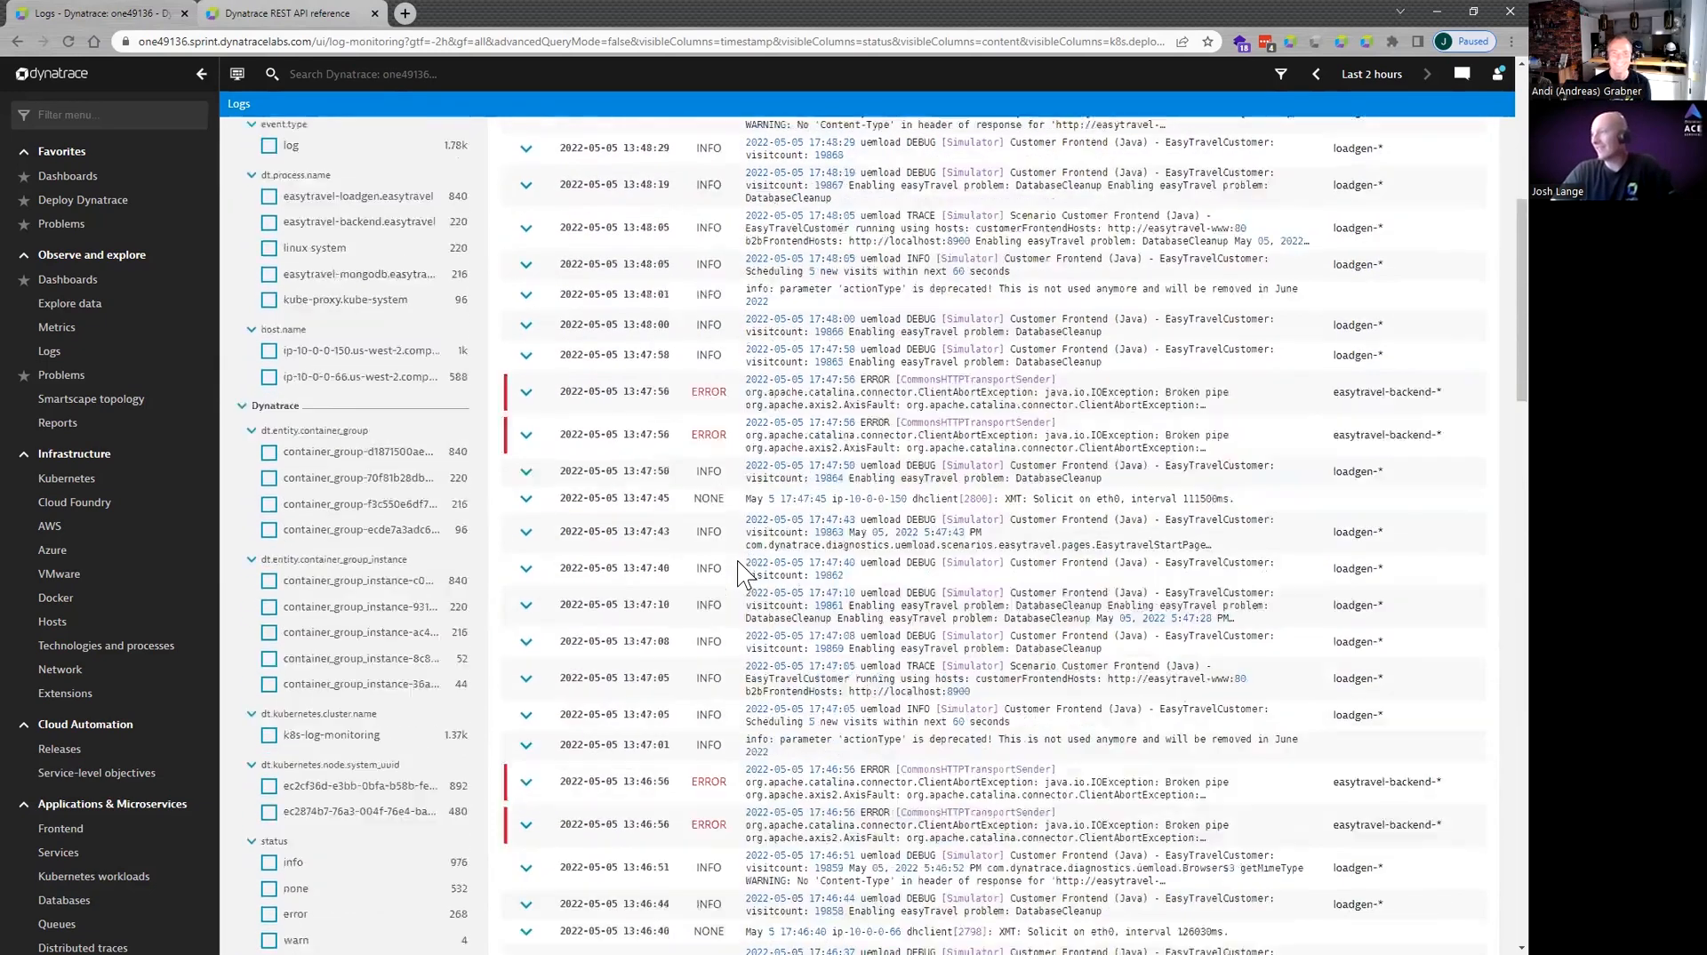
scroll(673, 511, up, 5)
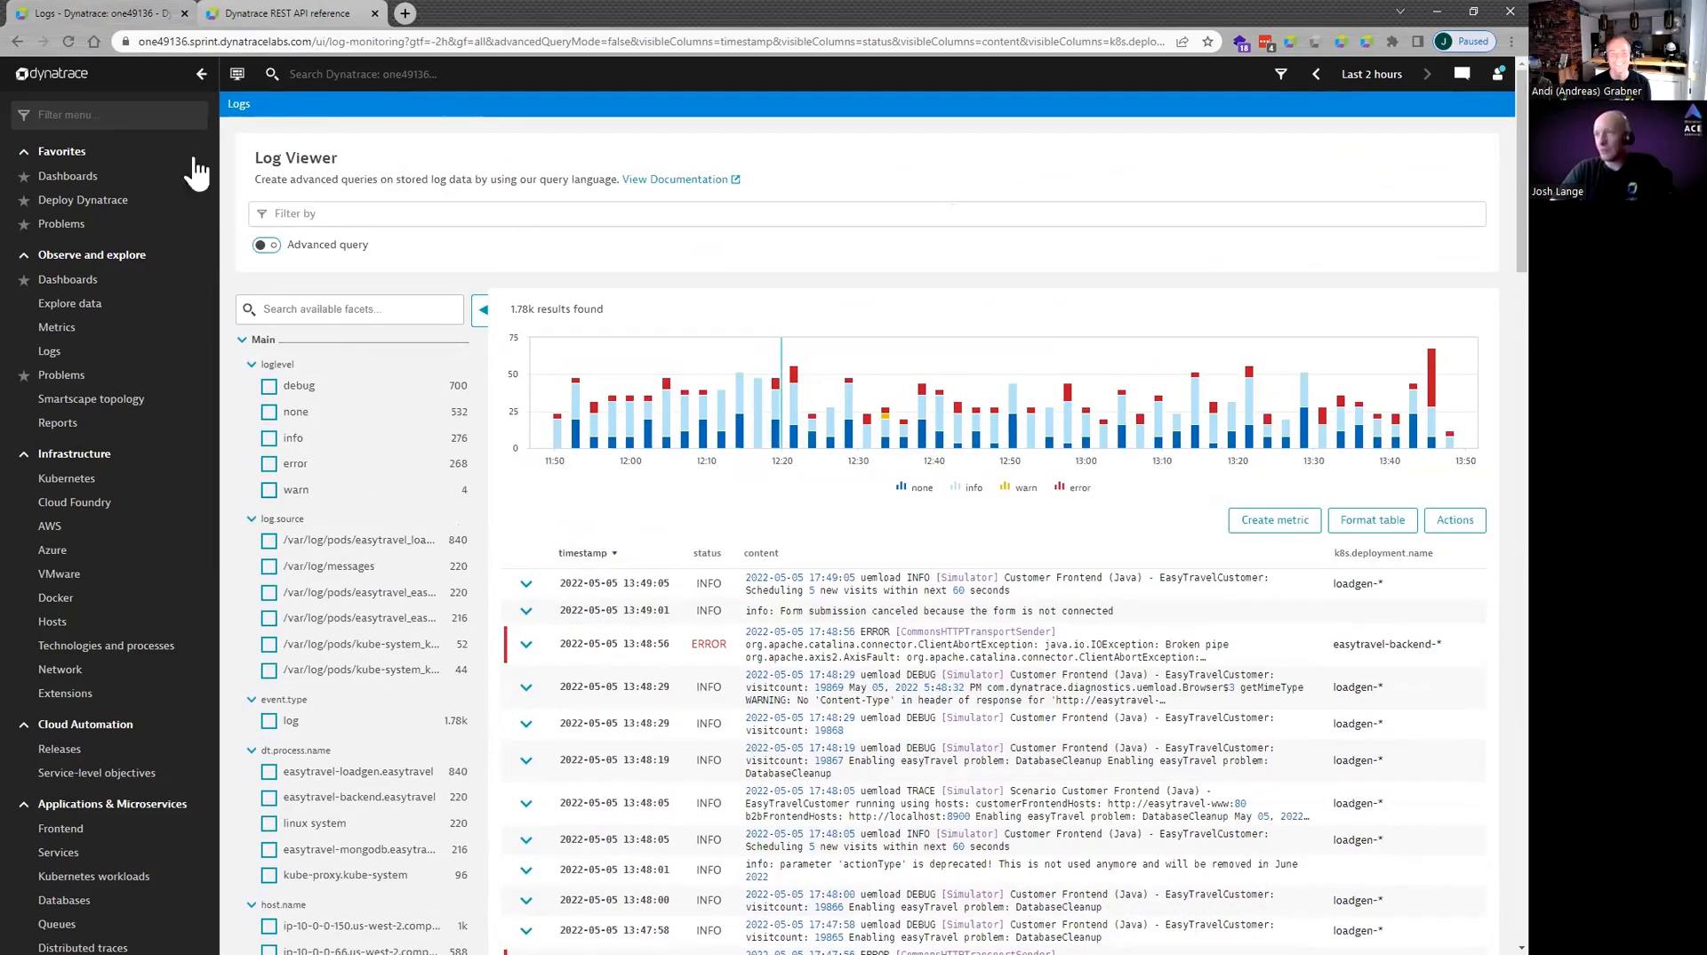
click(197, 73)
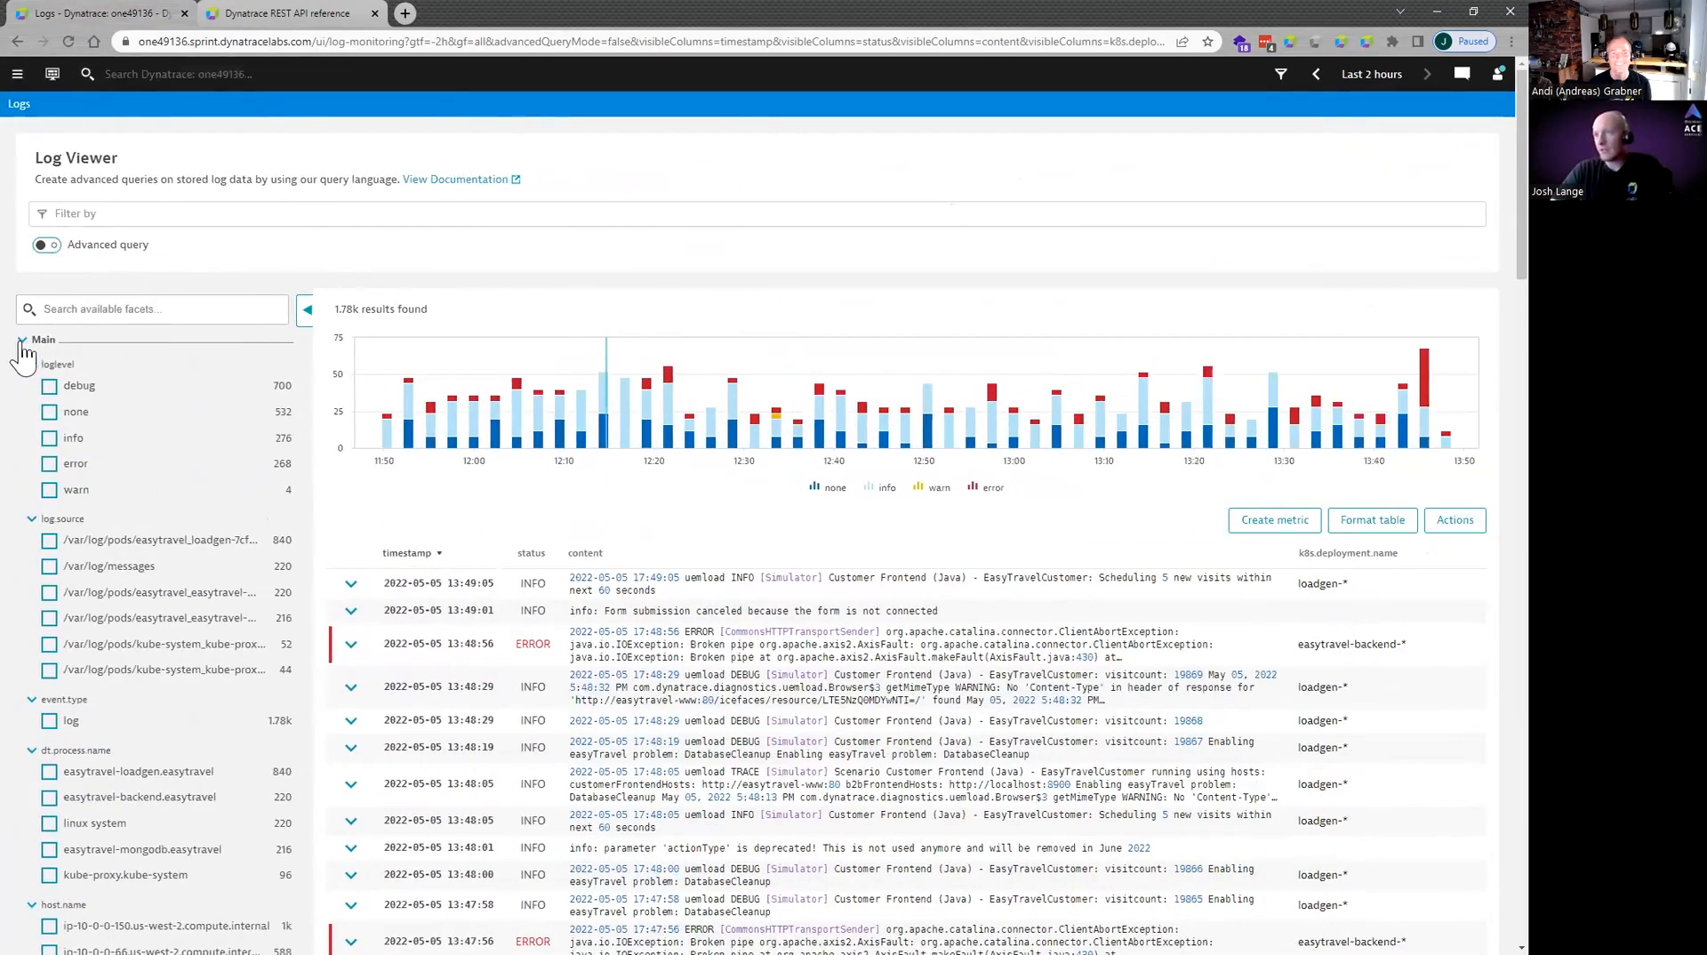
click(26, 339)
click(21, 372)
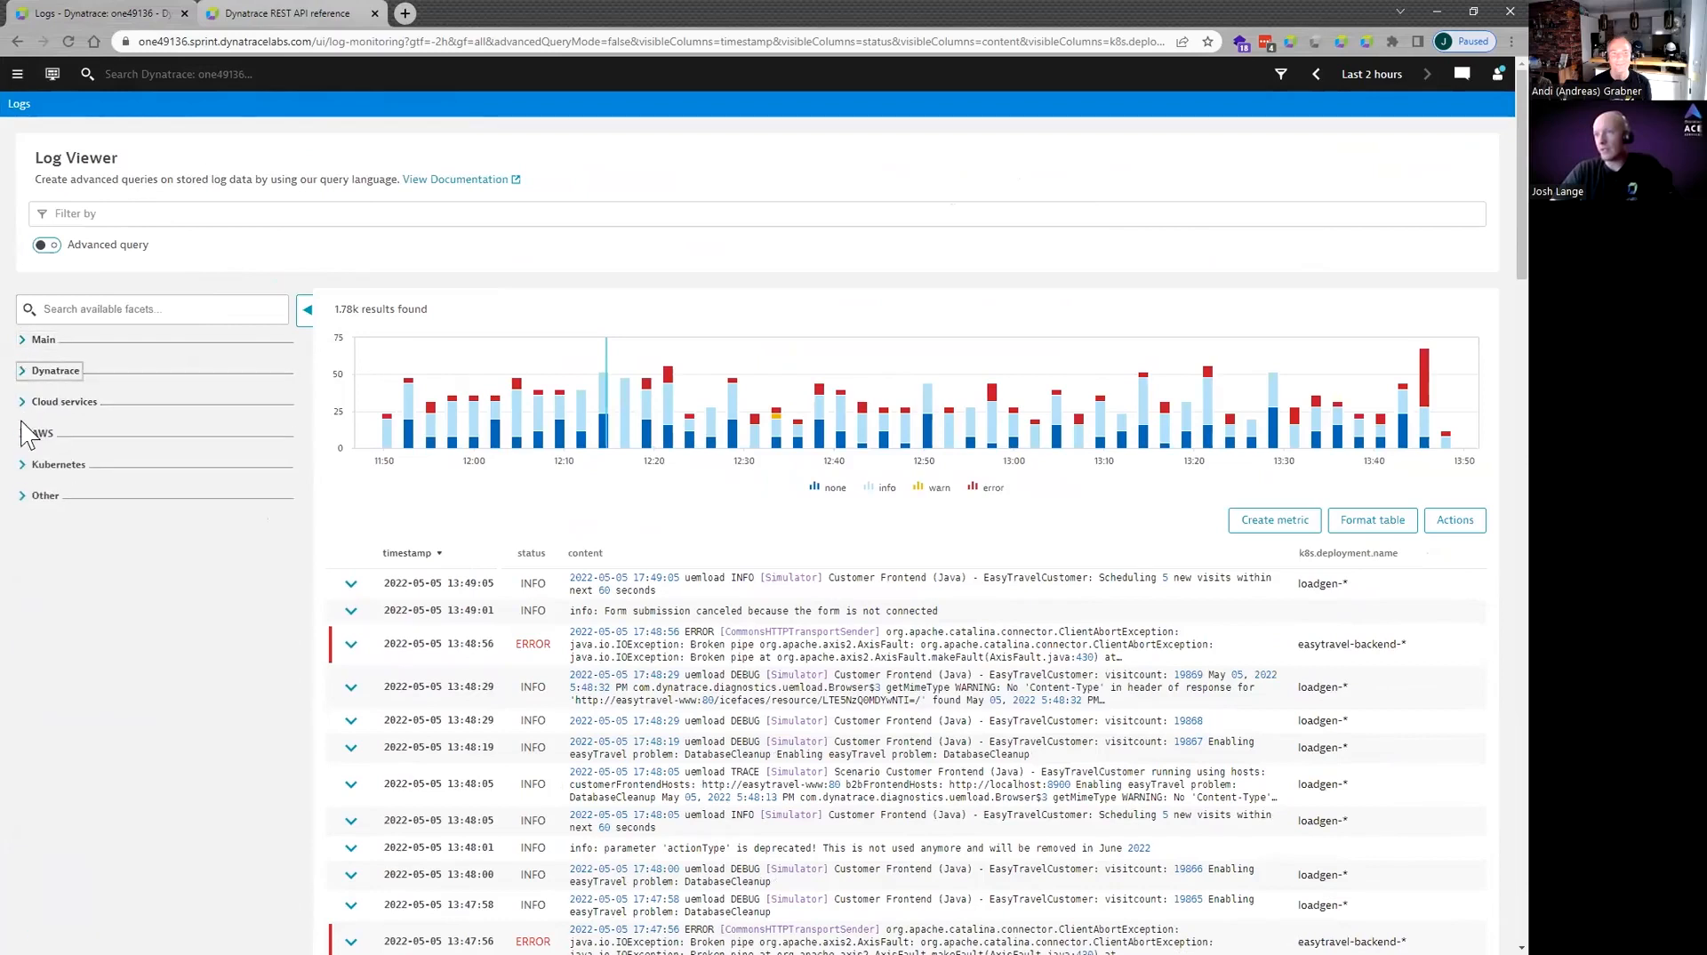
click(23, 495)
click(35, 495)
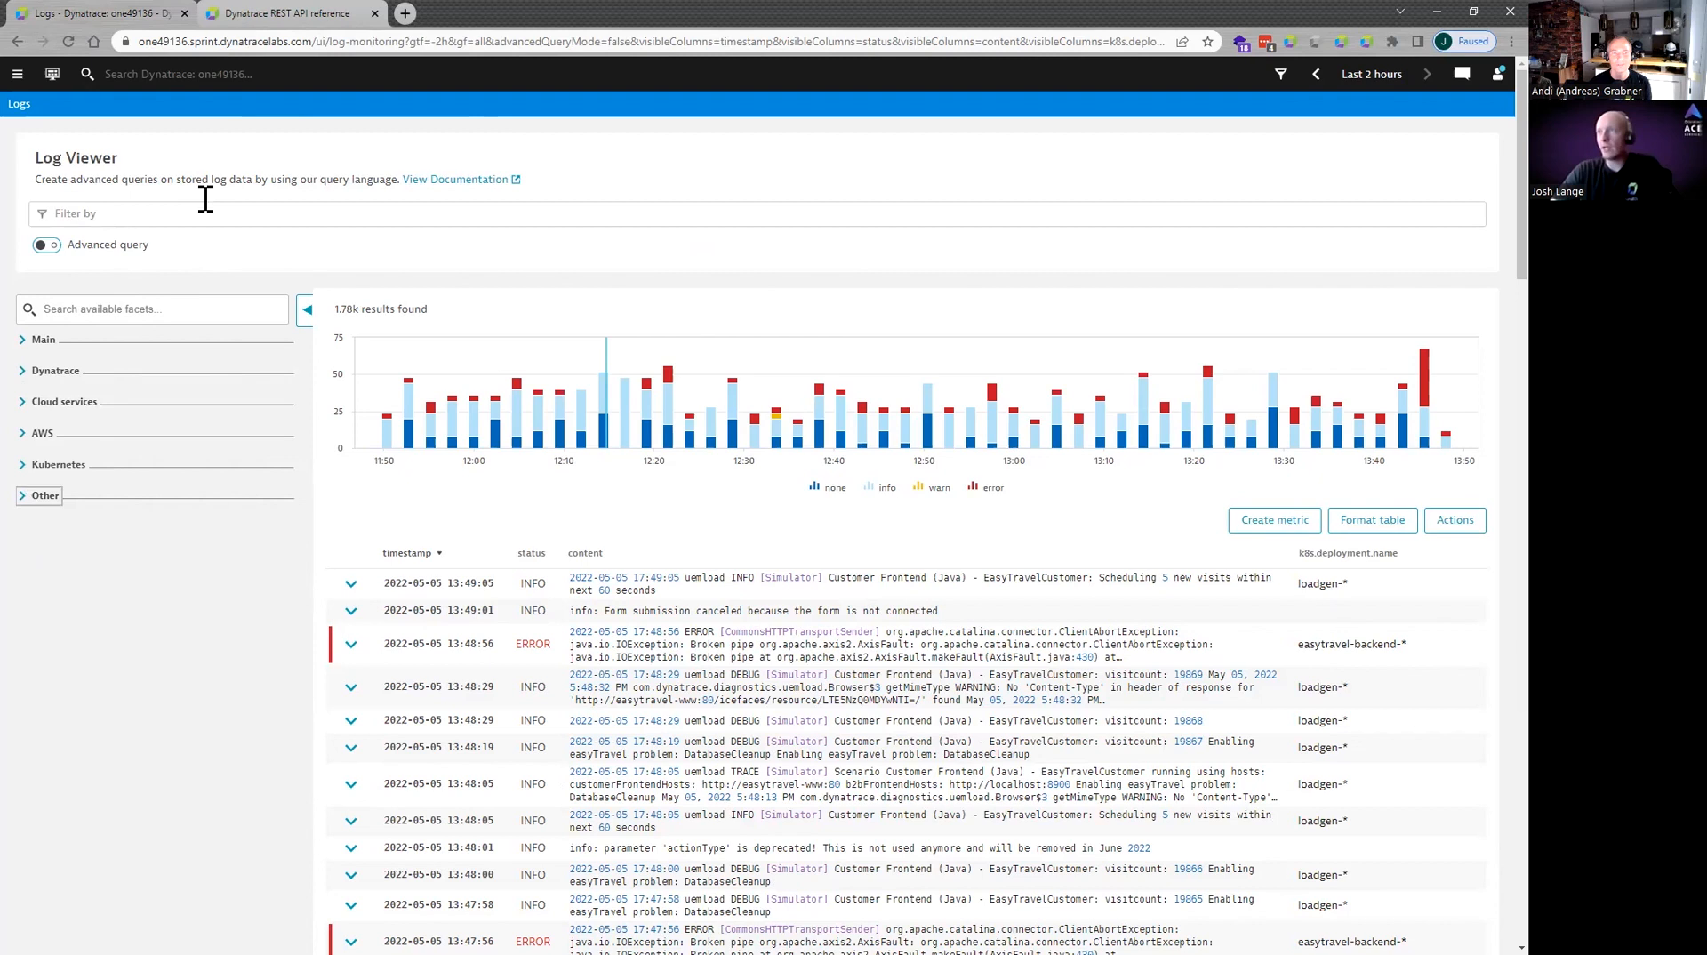
Reload the Log Viewer, search the facets for application, check the filter attributes for application.id, and clear the facet search.
click(69, 41)
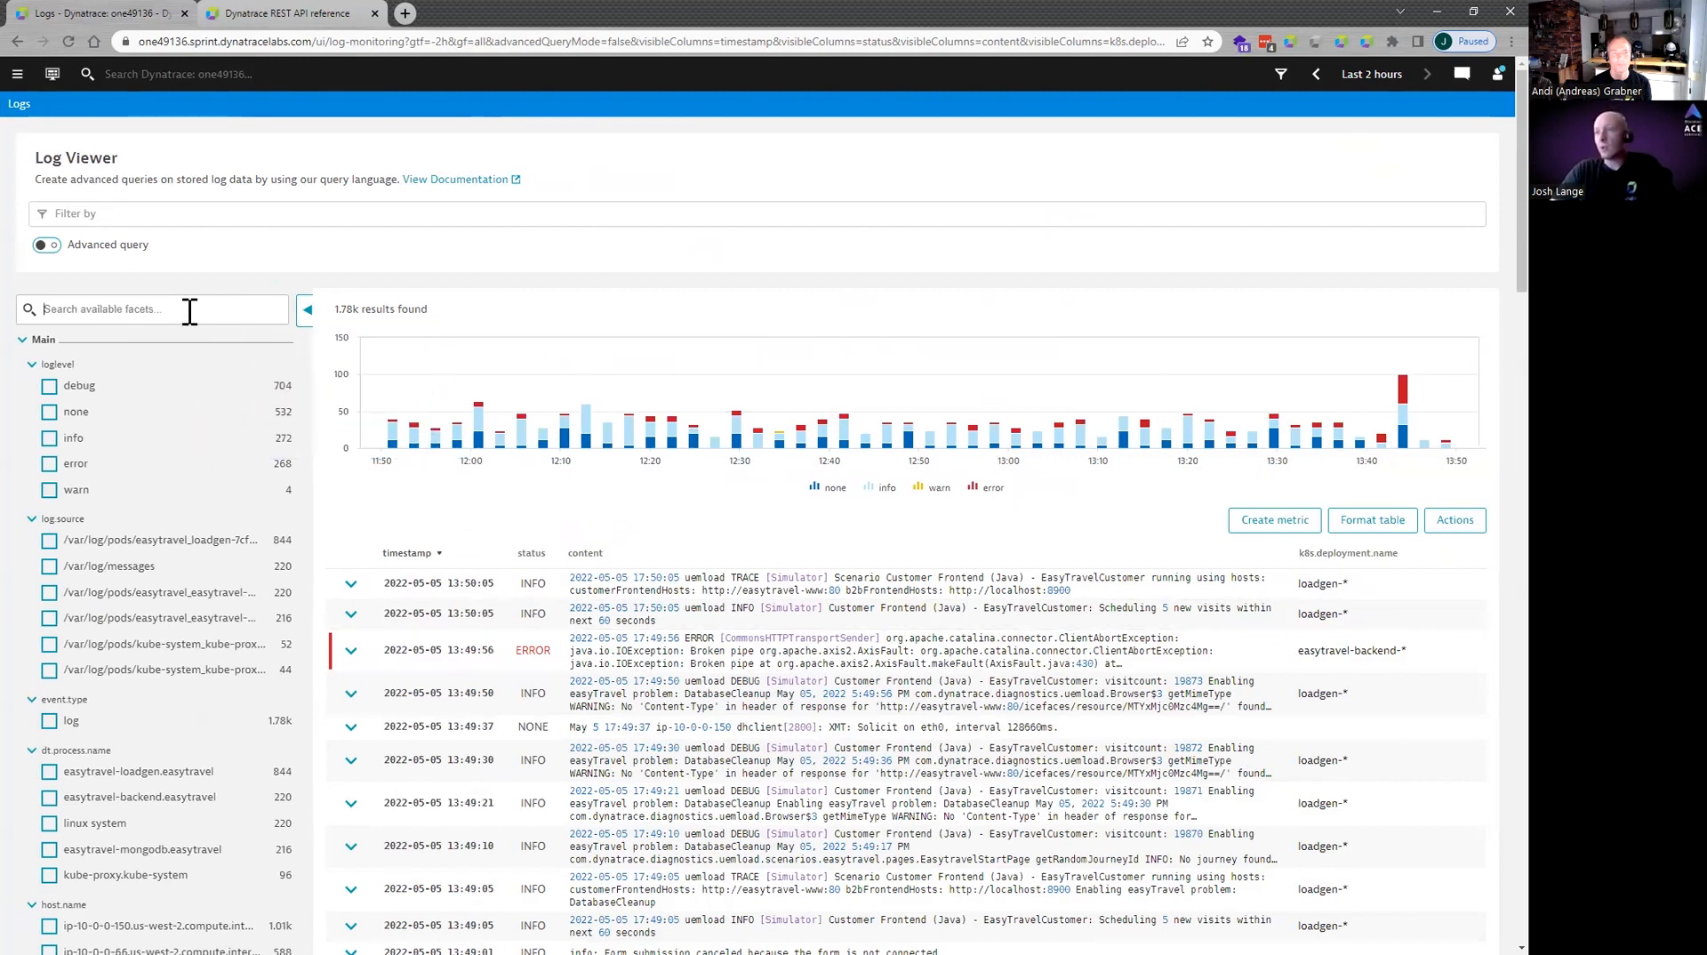
text(applicat)
key(BackSpace)
key(BackSpace)
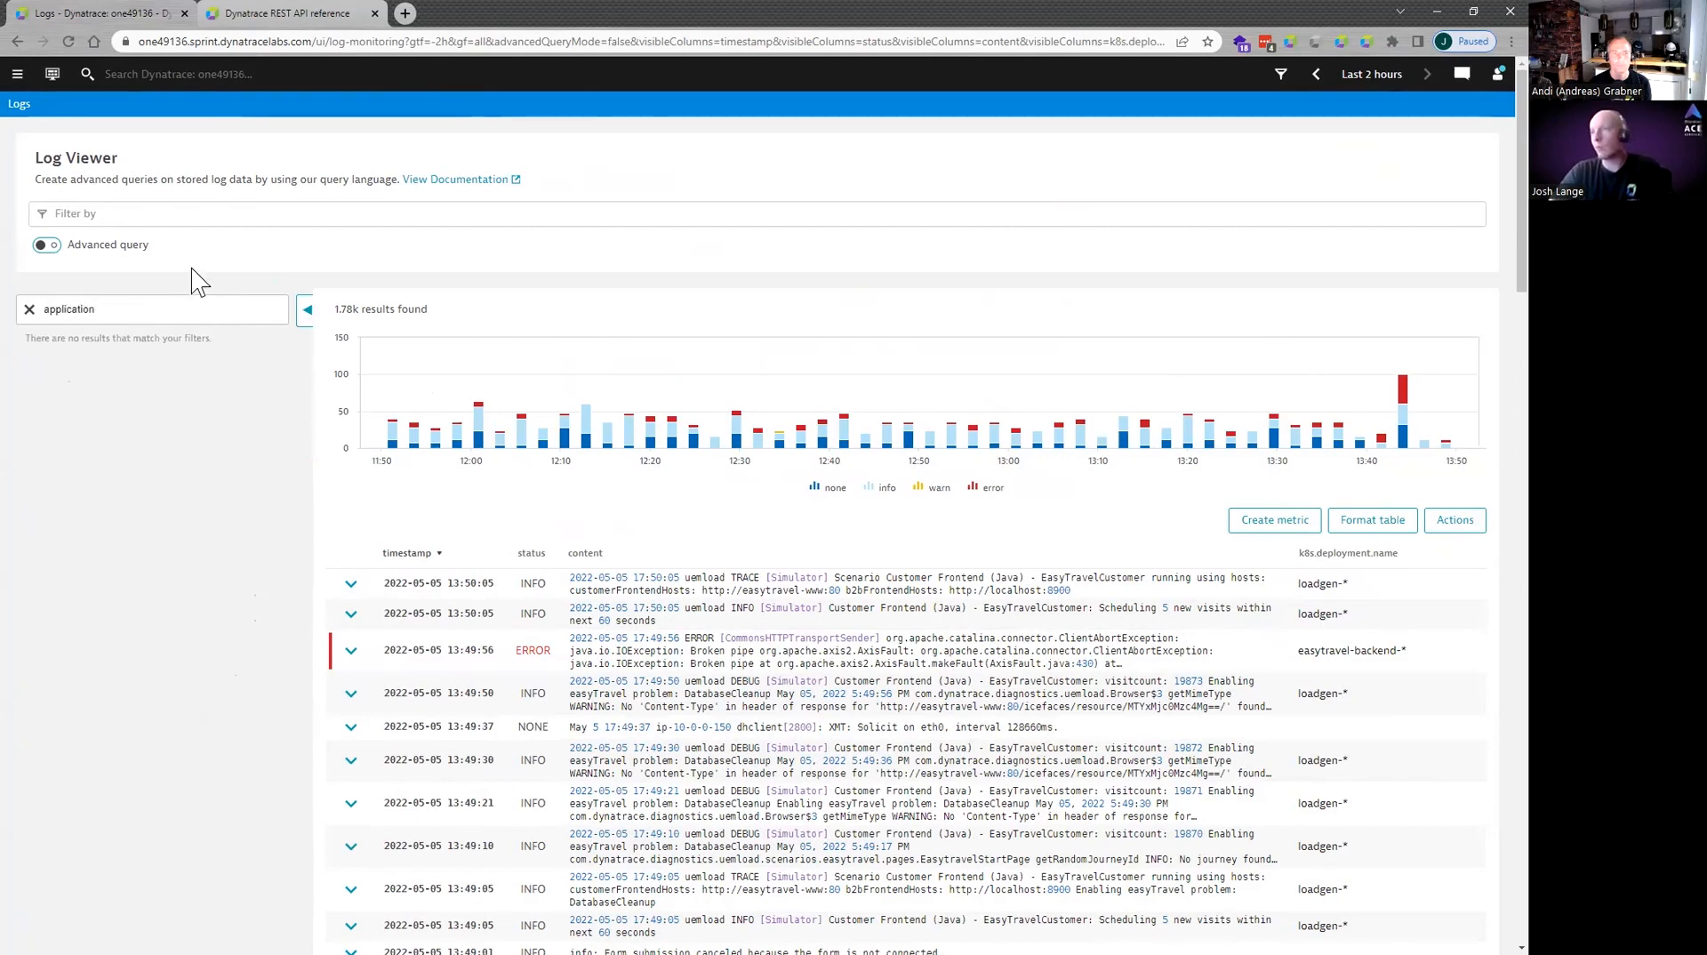
click(205, 215)
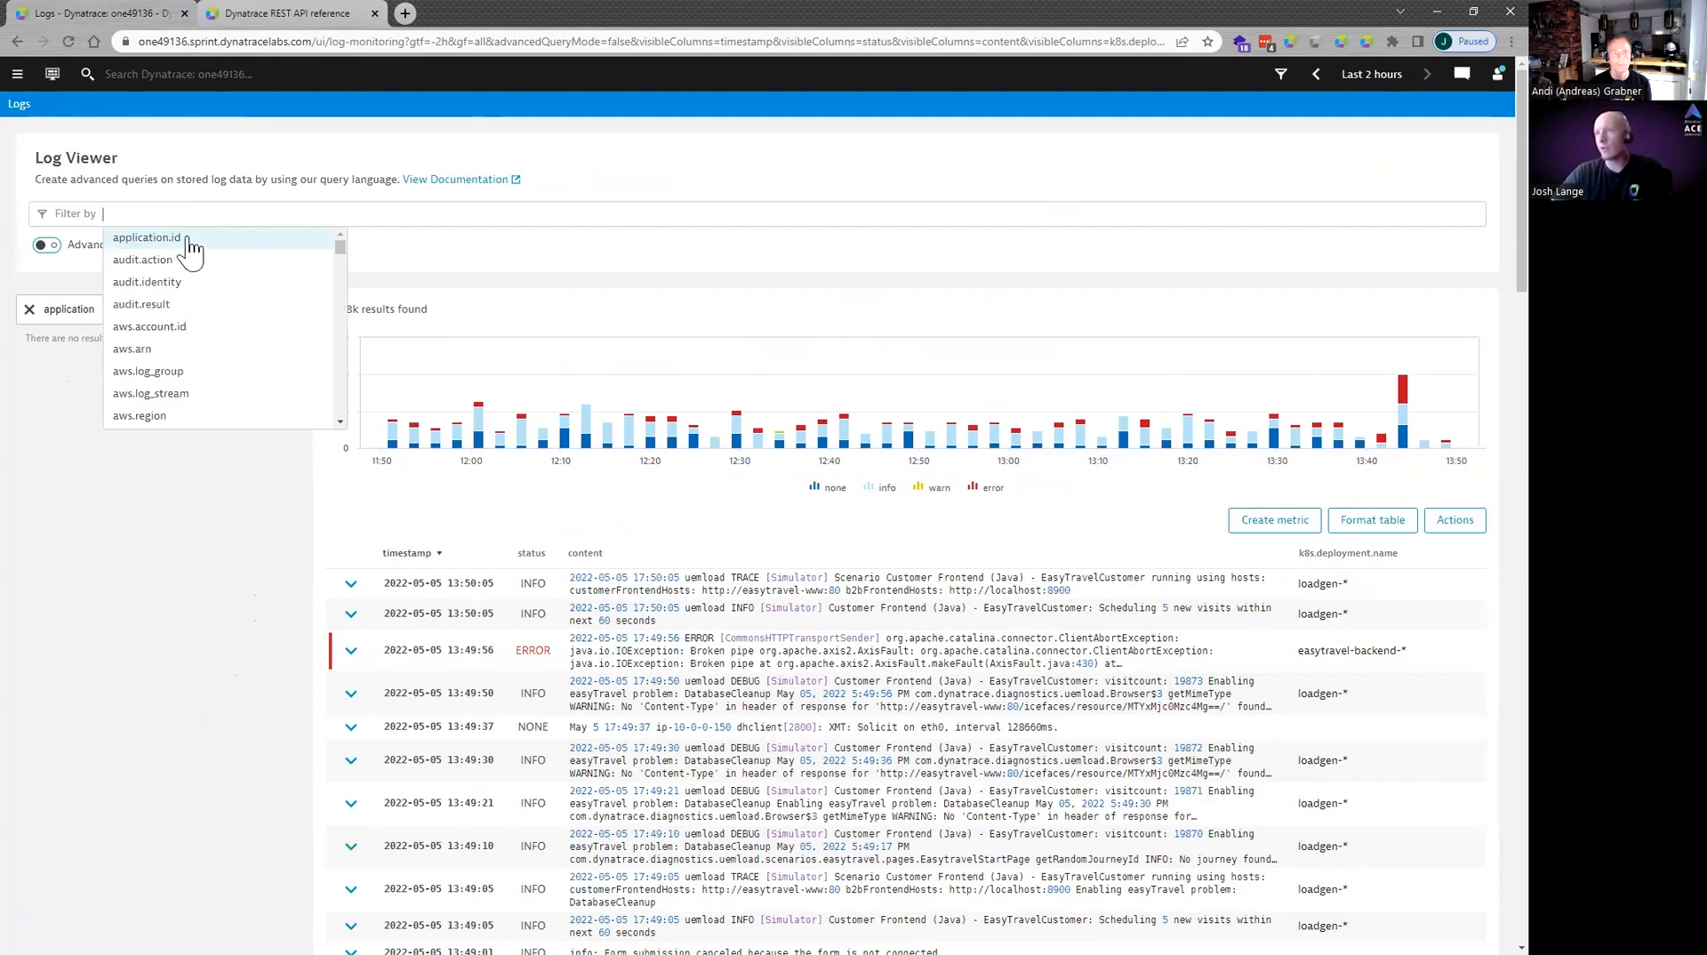
click(30, 310)
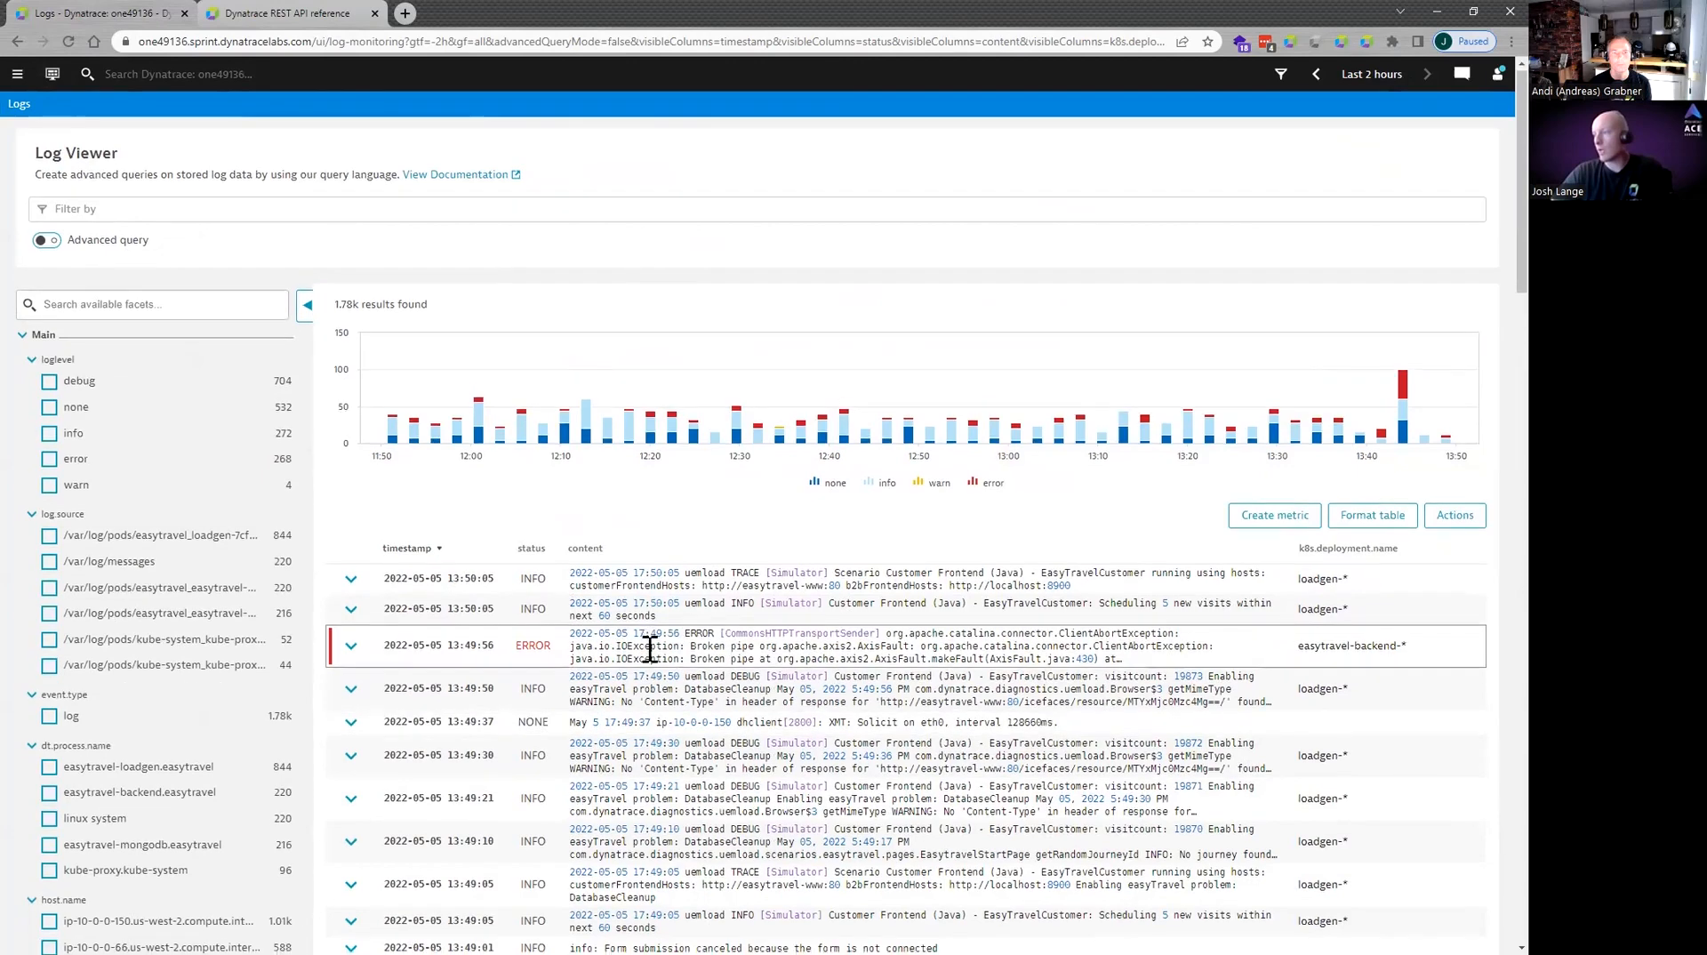
Set the Log Viewer timeframe to the last 30 minutes and look for the newly ingested service failure records.
scroll(650, 648, down, 2)
scroll(650, 648, down, 4)
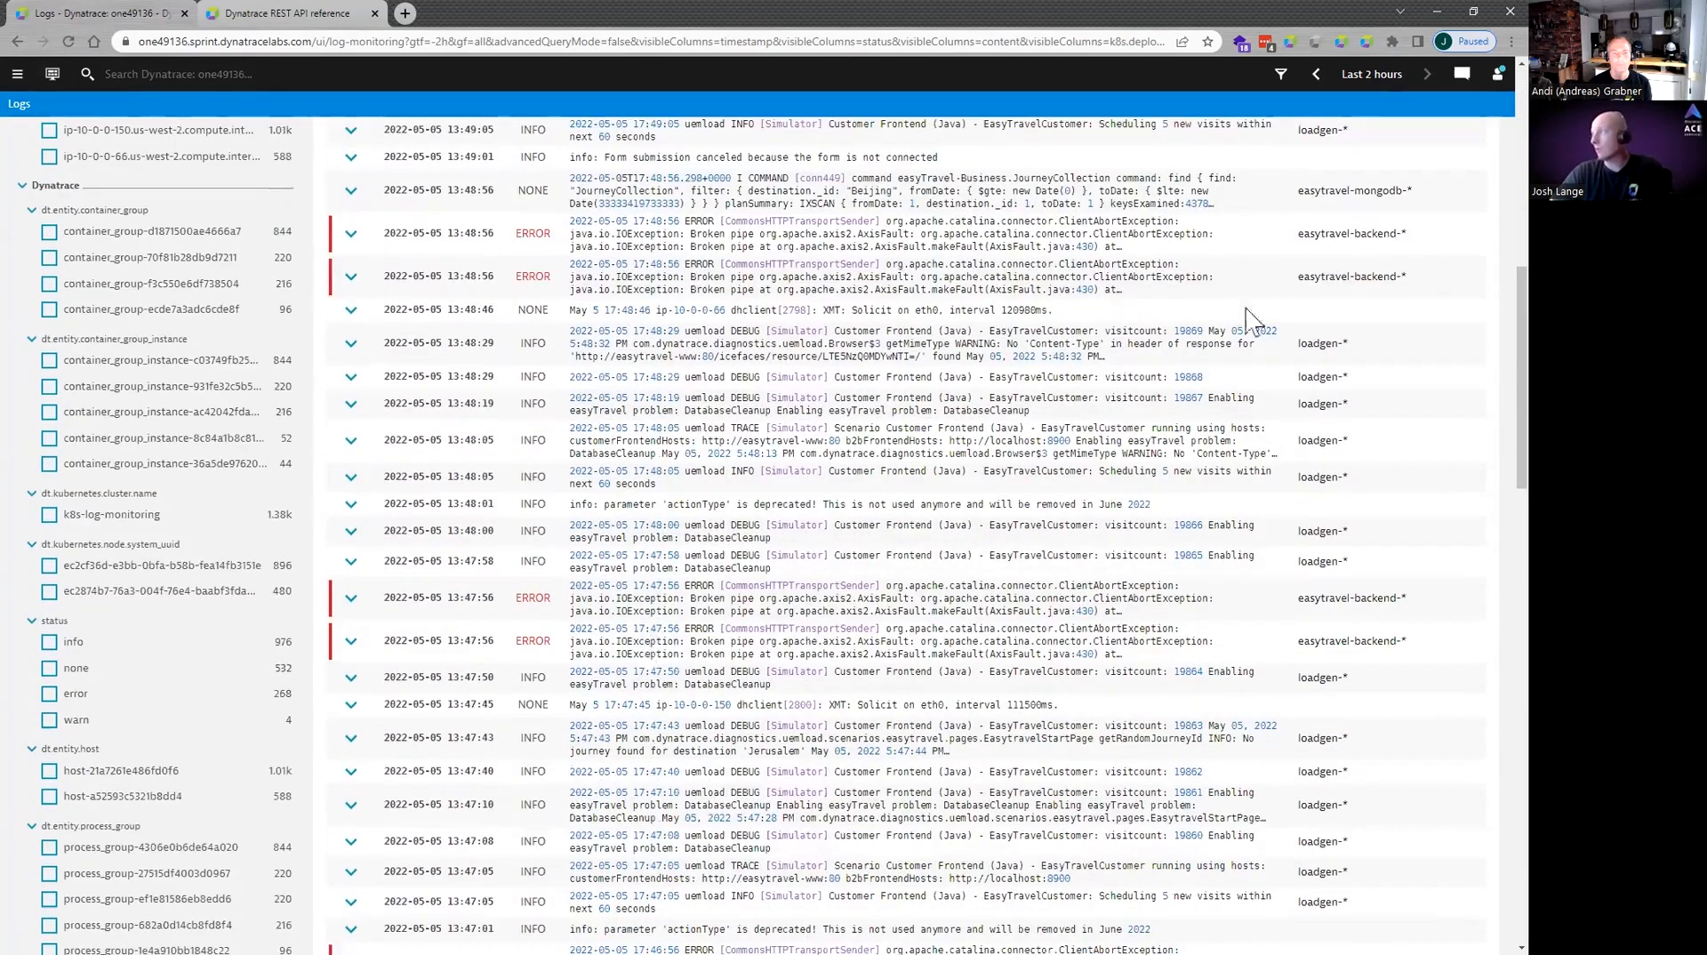
scroll(1253, 322, up, 5)
scroll(1316, 178, up, 3)
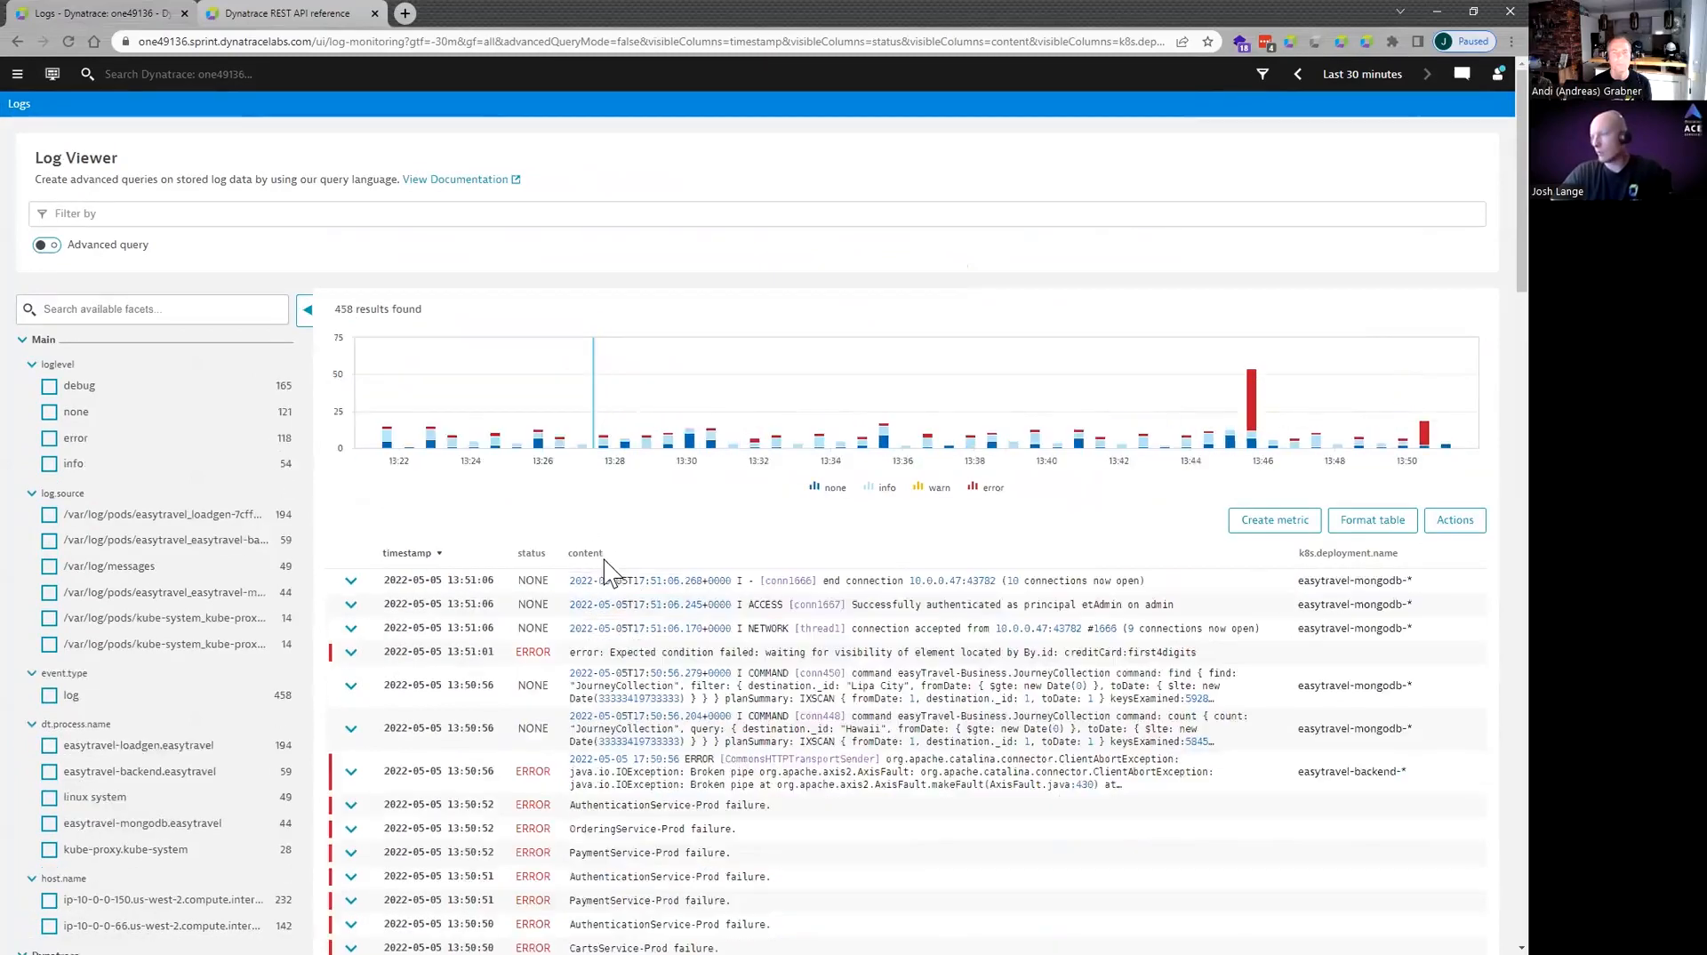
scroll(267, 409, down, 2)
scroll(178, 374, down, 1)
scroll(122, 309, up, 4)
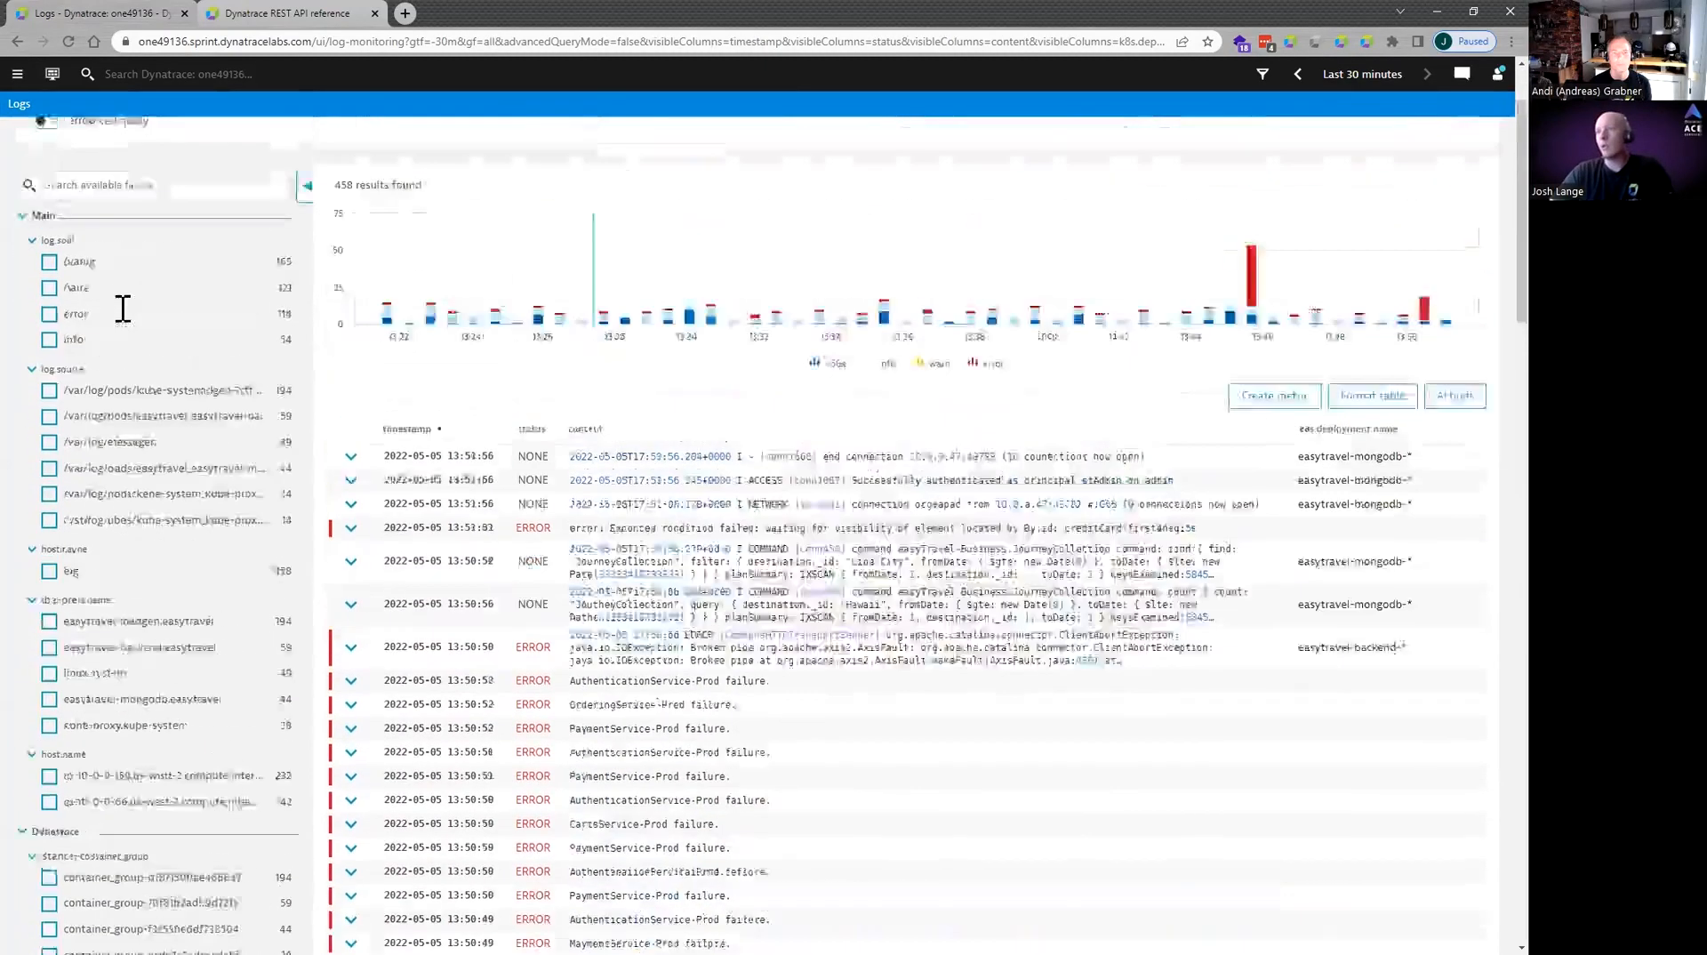
Search the available facets for app and expand the application.id facet in the Other group.
click(122, 308)
text(app)
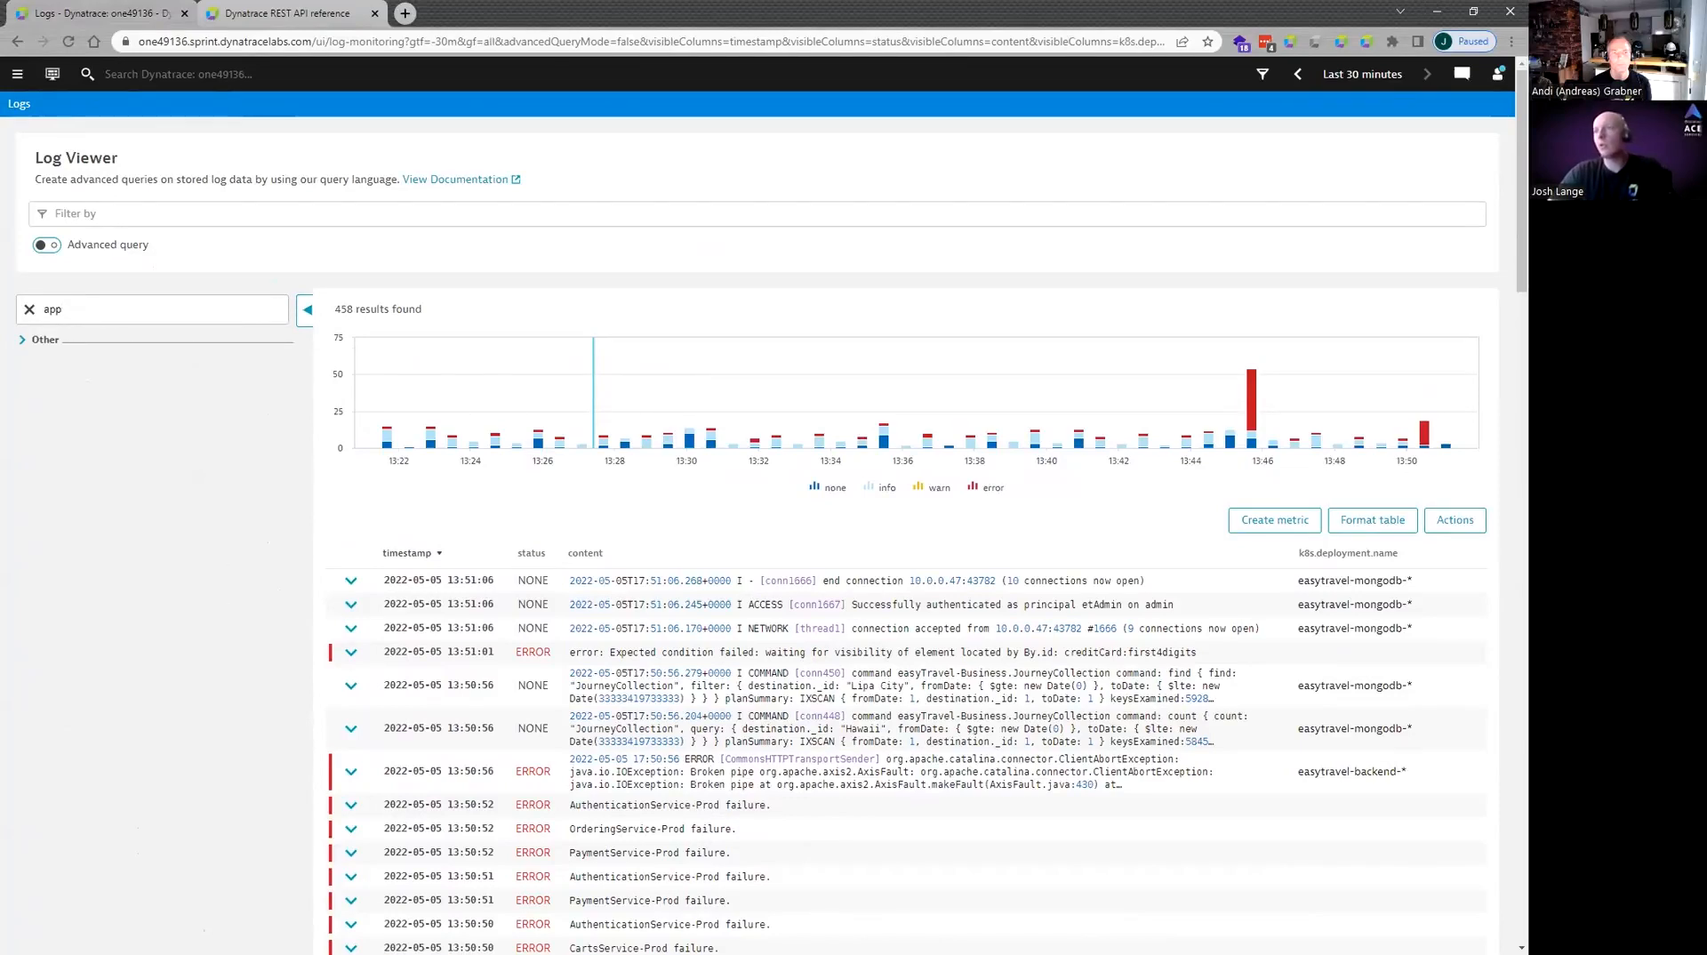
click(24, 340)
click(33, 367)
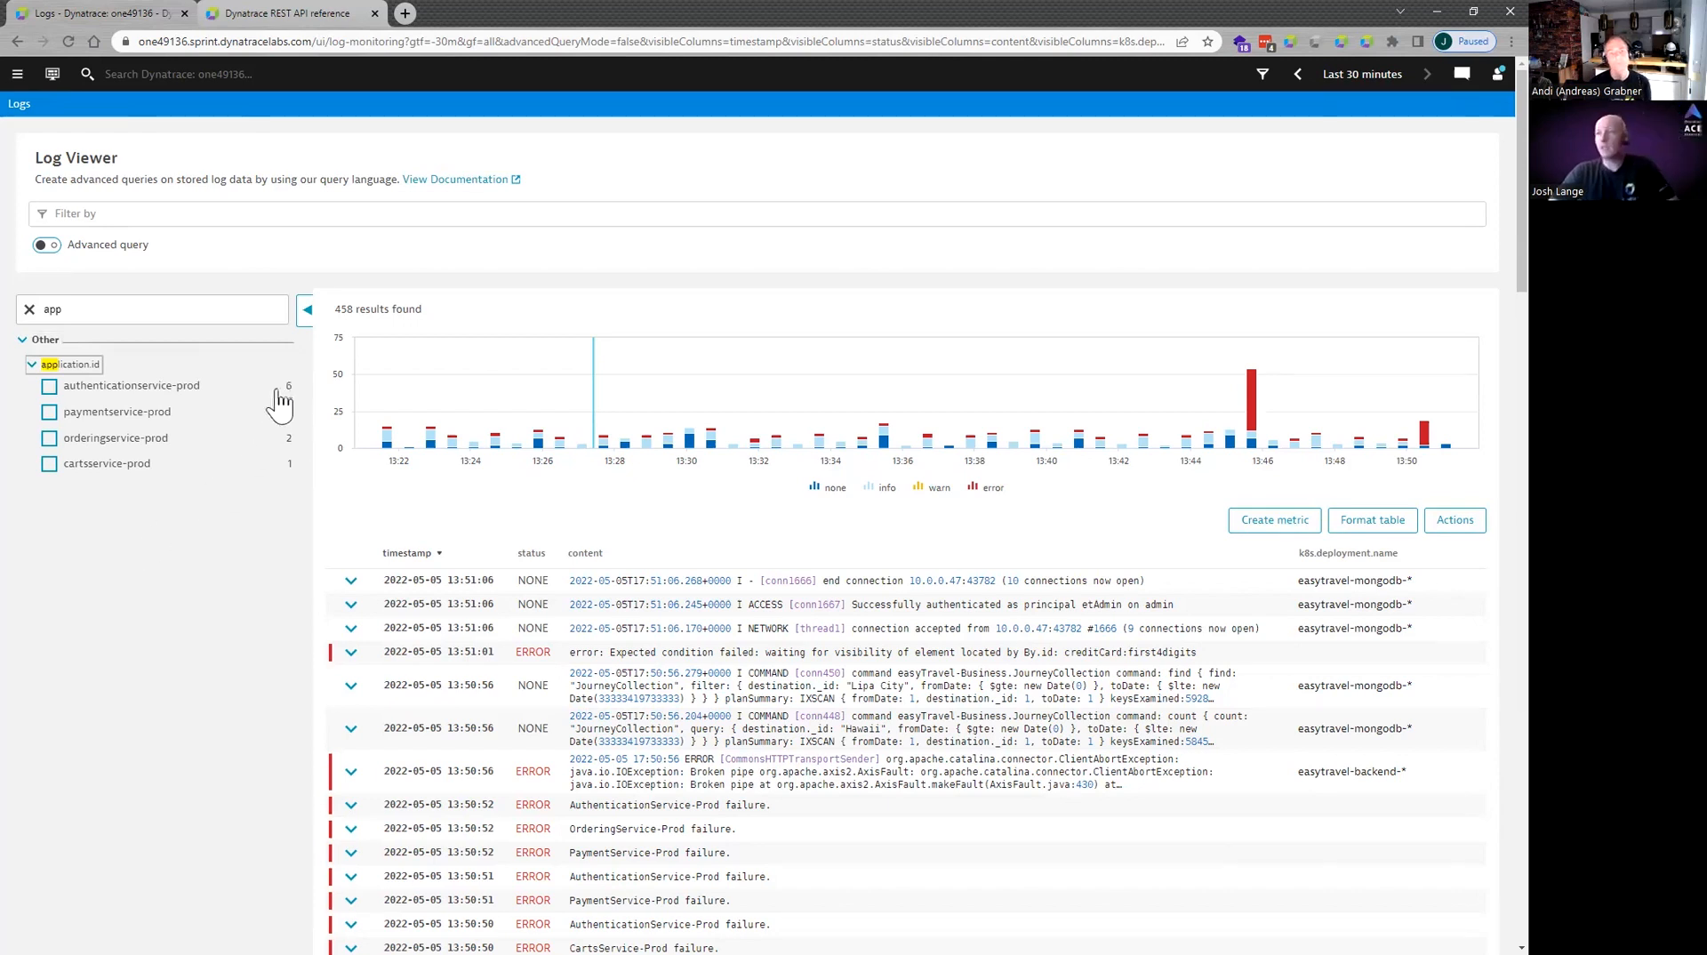
Filter the logs by application.id authenticationservice-prod and examine the attributes of the newest matching record.
click(144, 387)
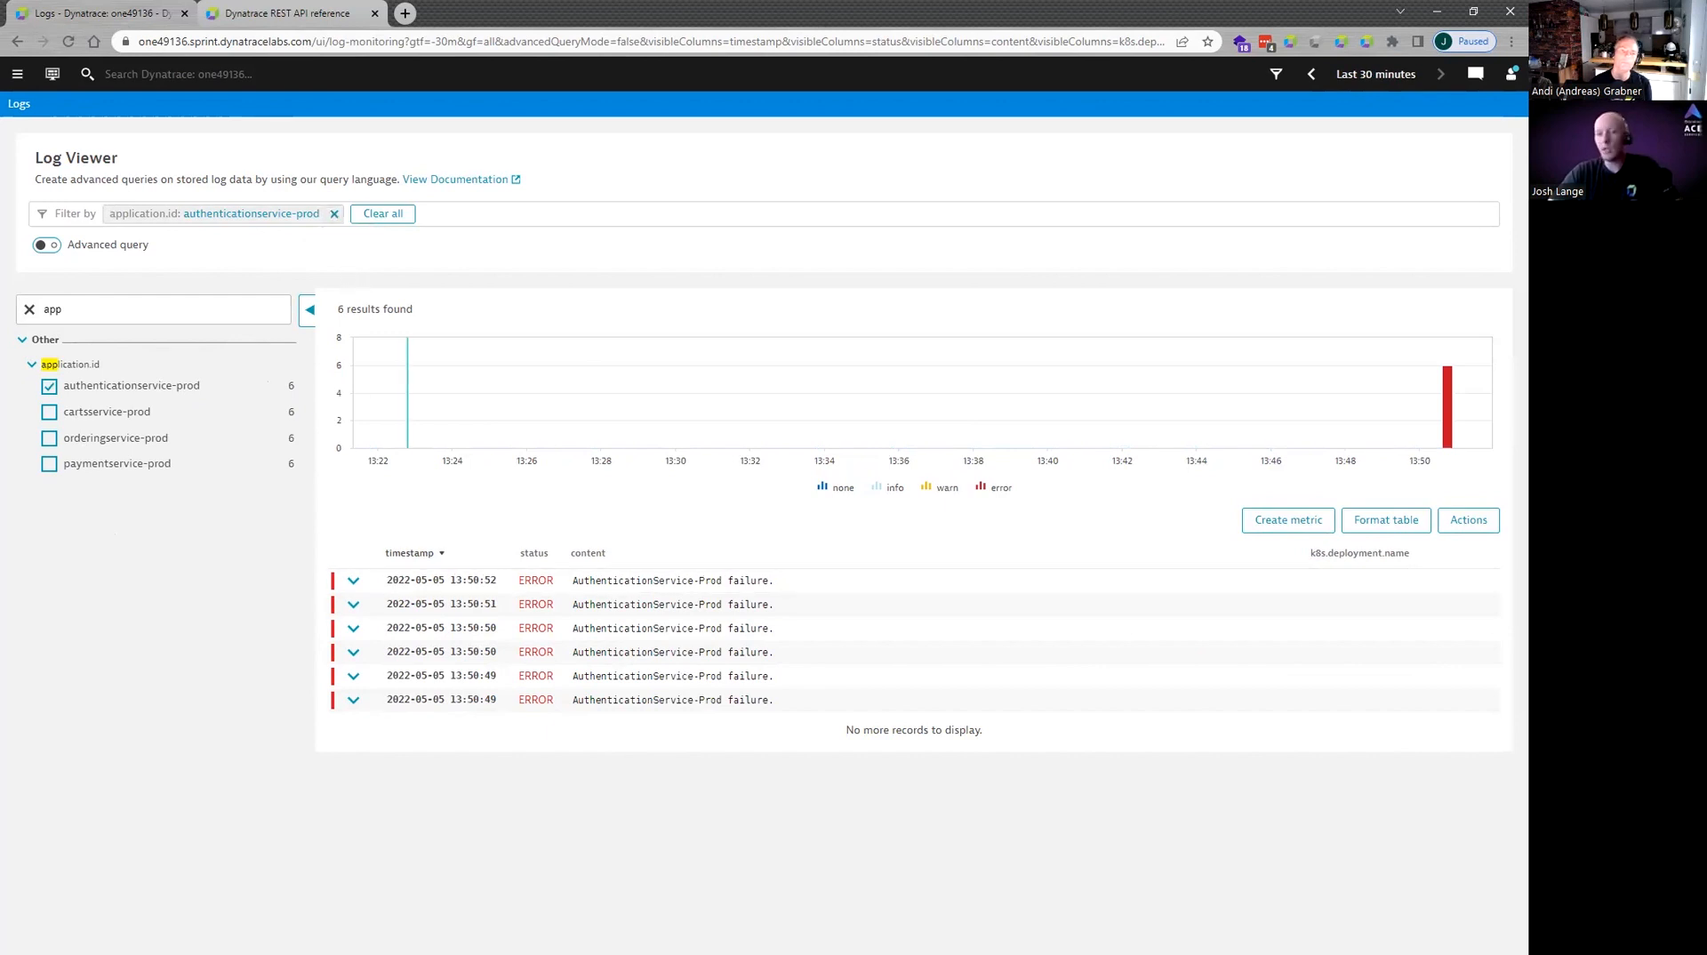
click(353, 581)
scroll(593, 676, down, 2)
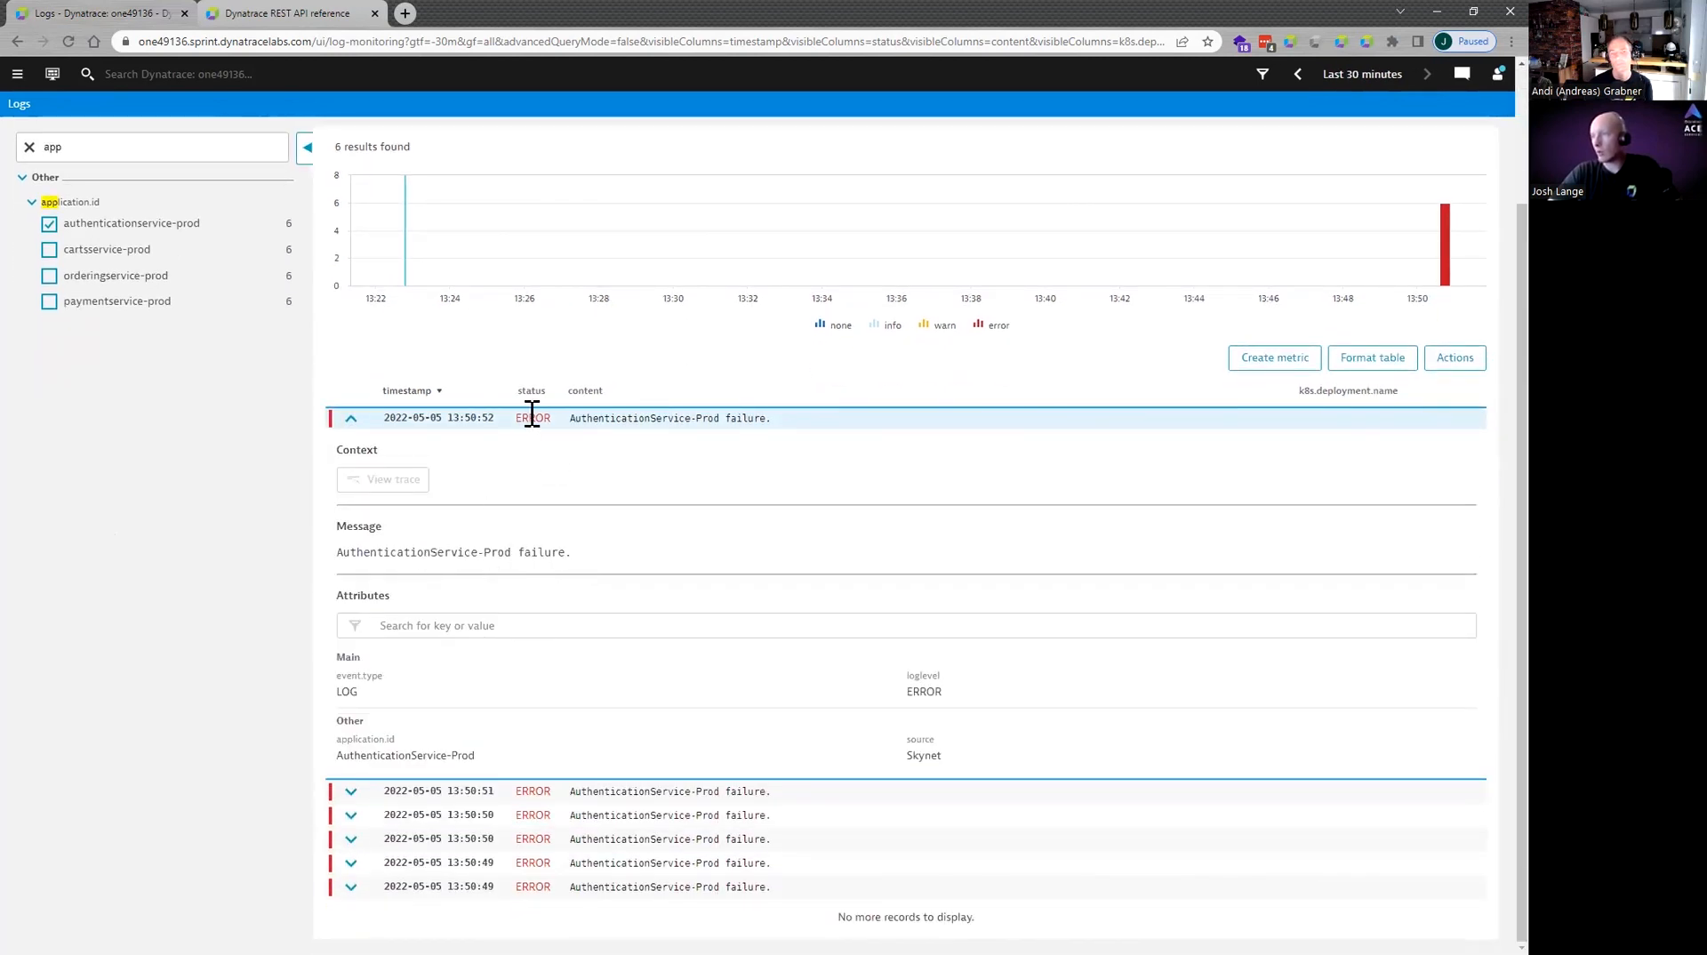
scroll(454, 626, up, 2)
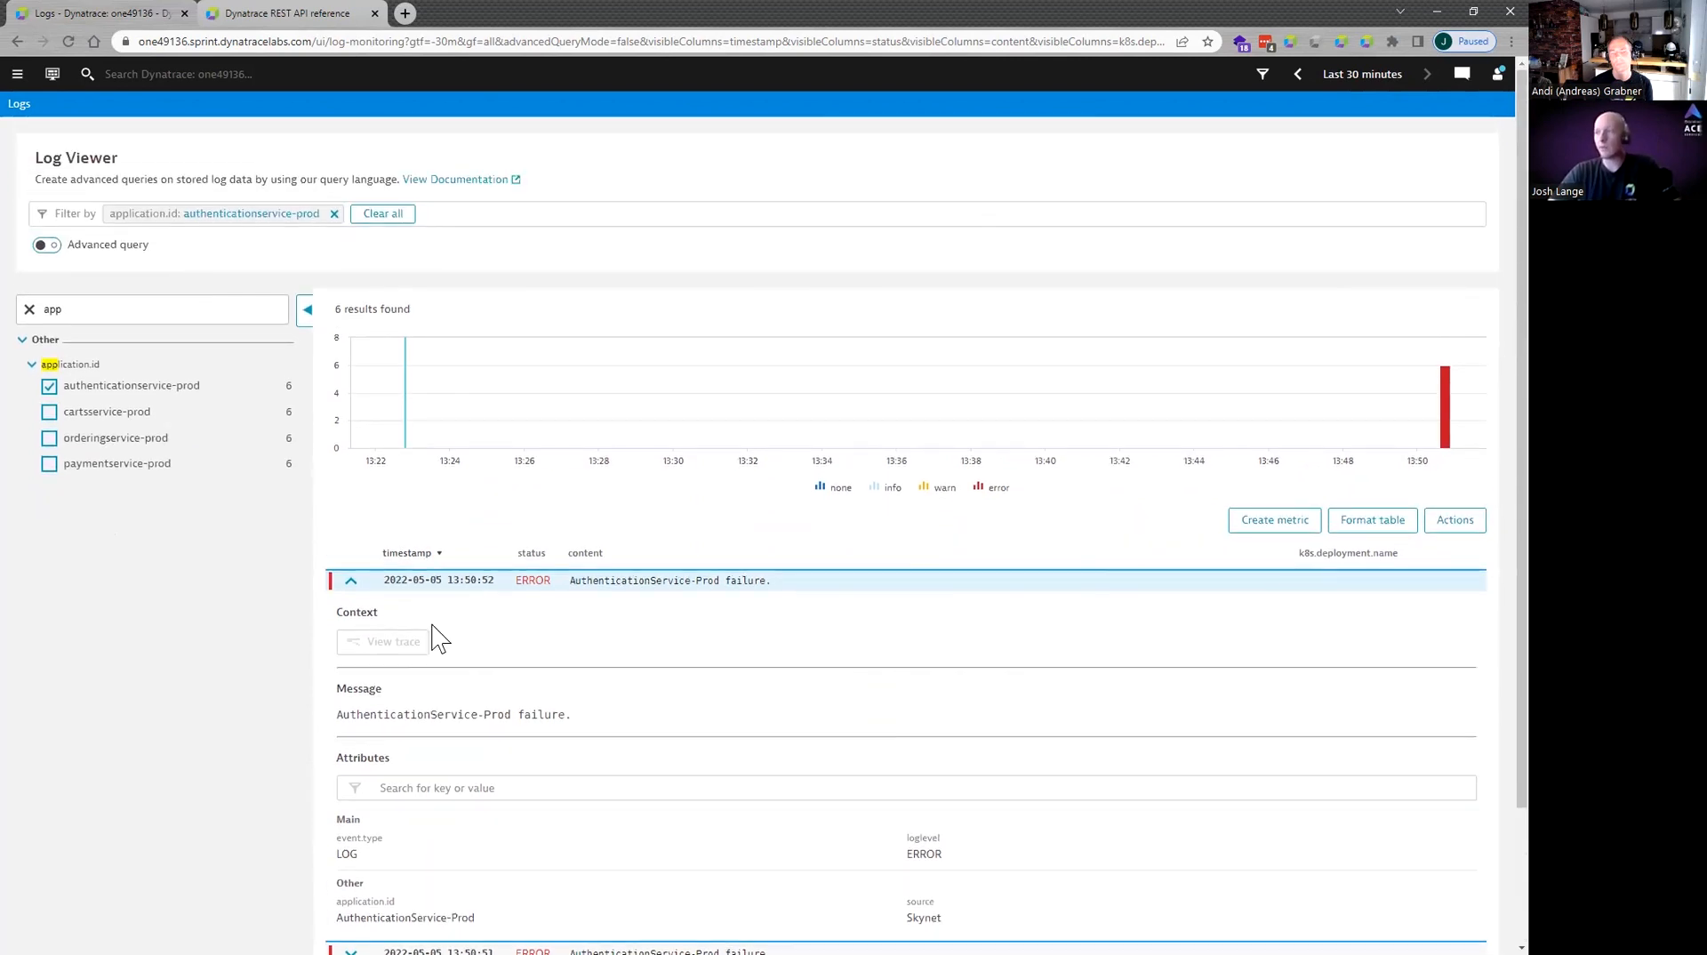
Remove the application.id filter, clear the facet search, and filter the logs by loglevel error.
click(334, 214)
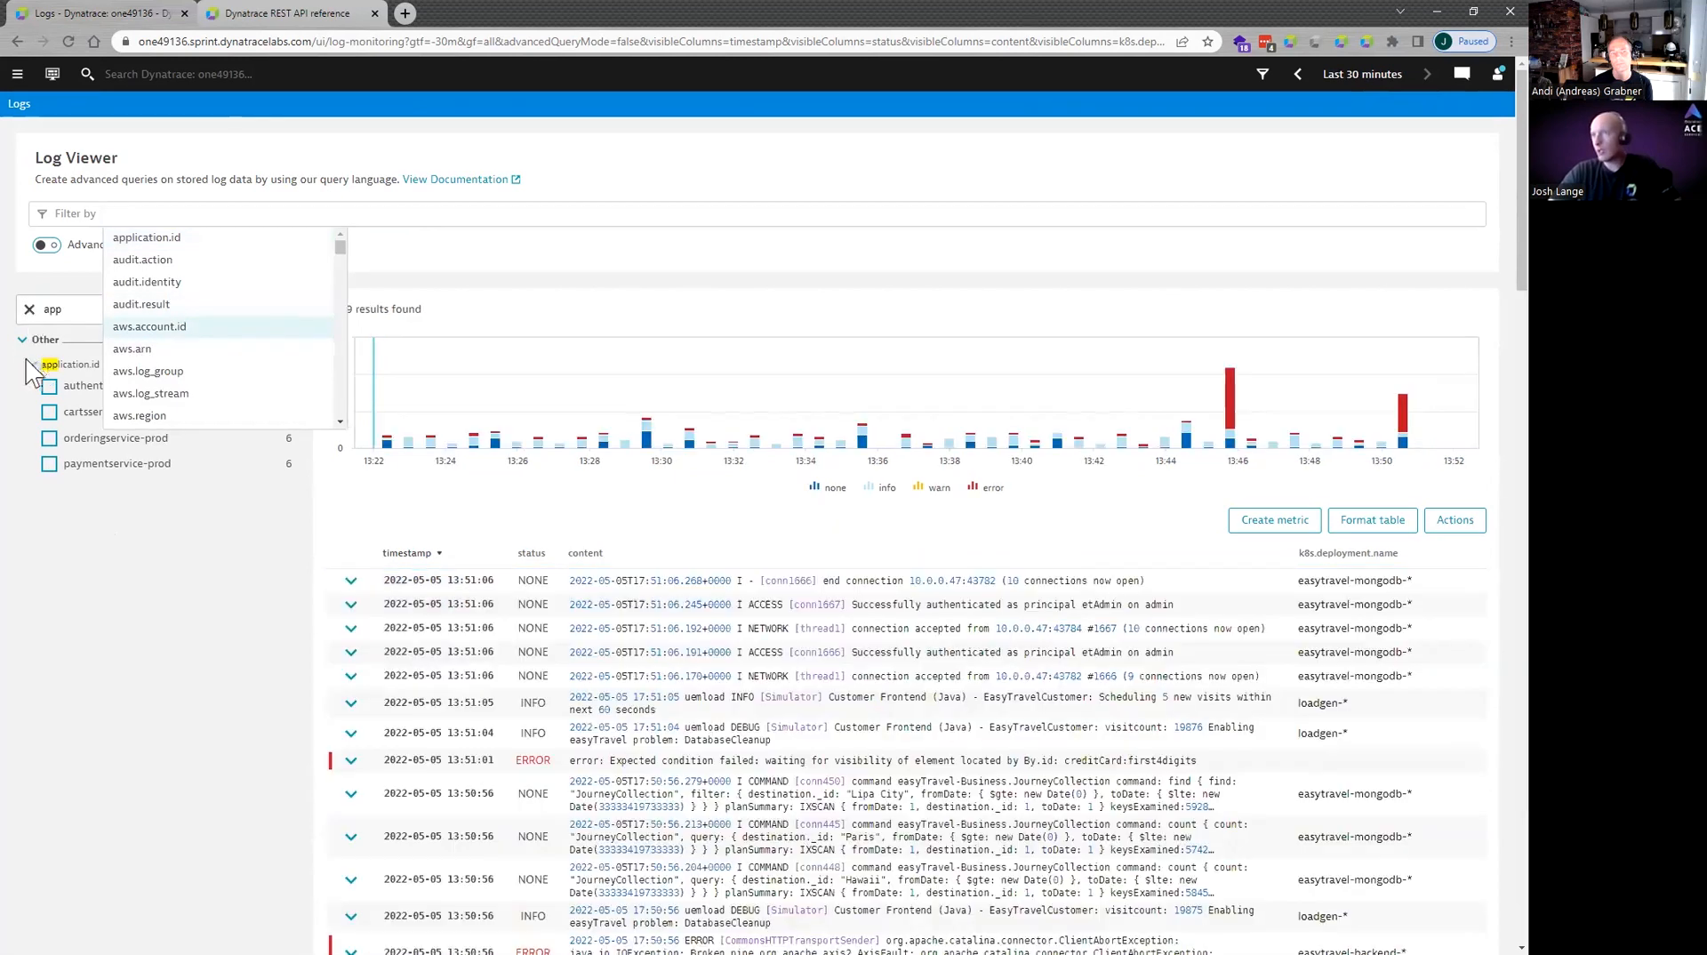
click(30, 309)
click(49, 411)
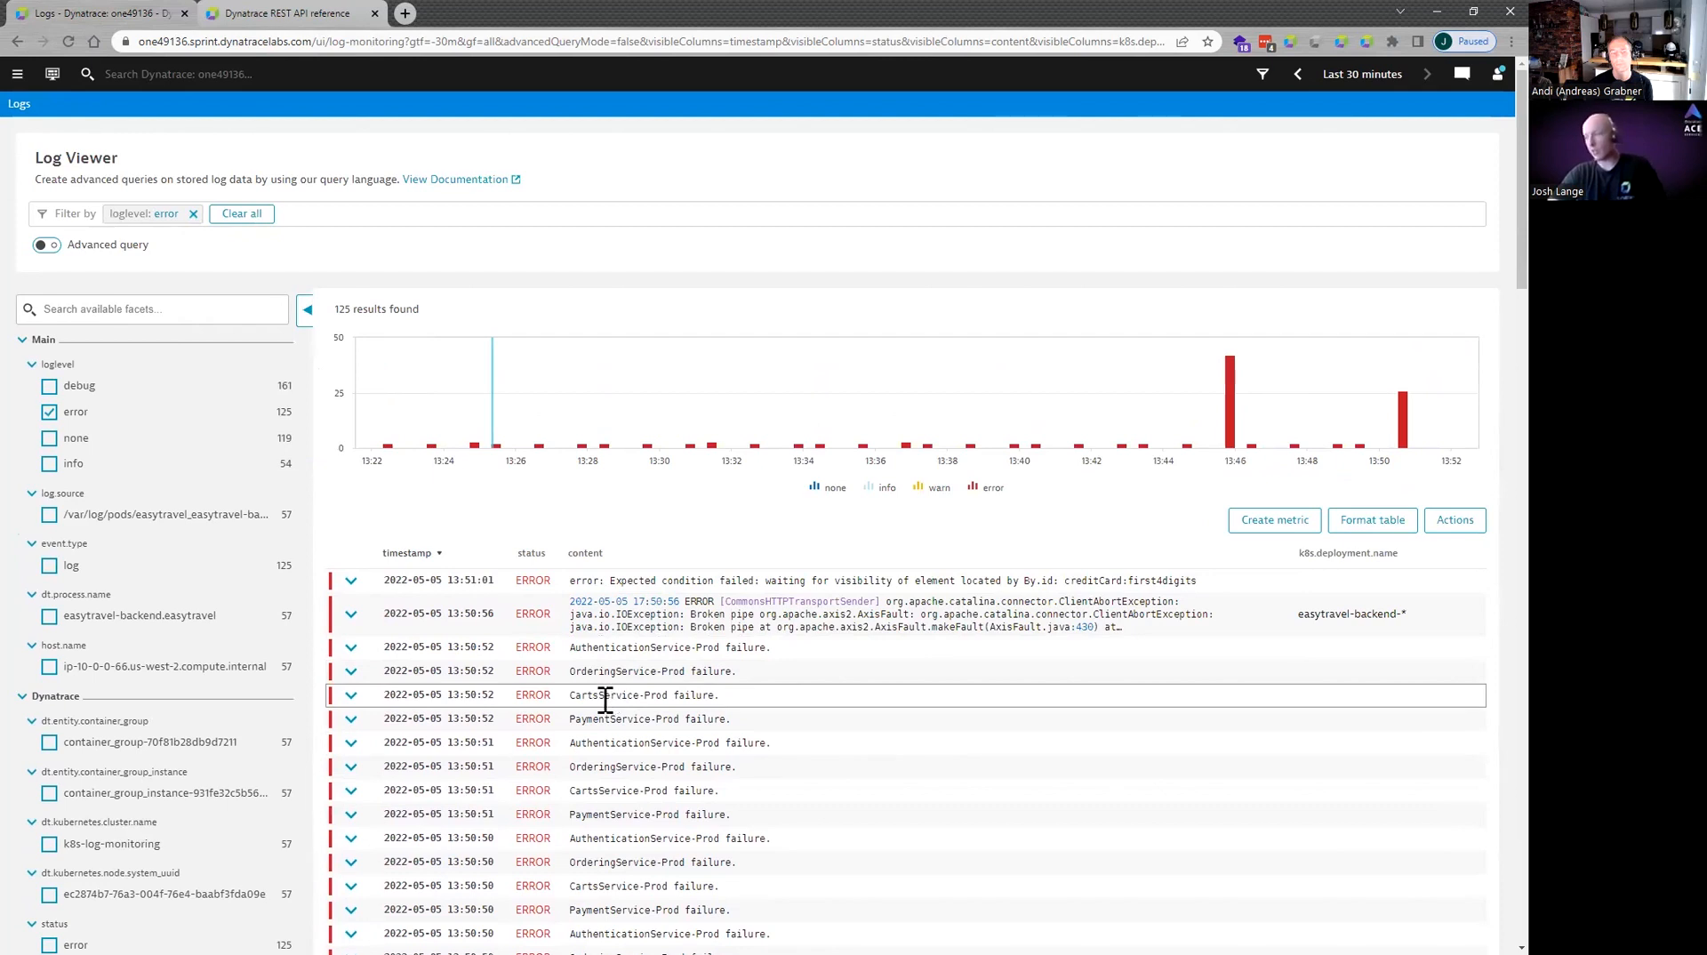
Compare the Java exception entry with an AuthenticationService-Prod failure record by expanding the latter's message and attributes.
drag(1143, 628, 732, 614)
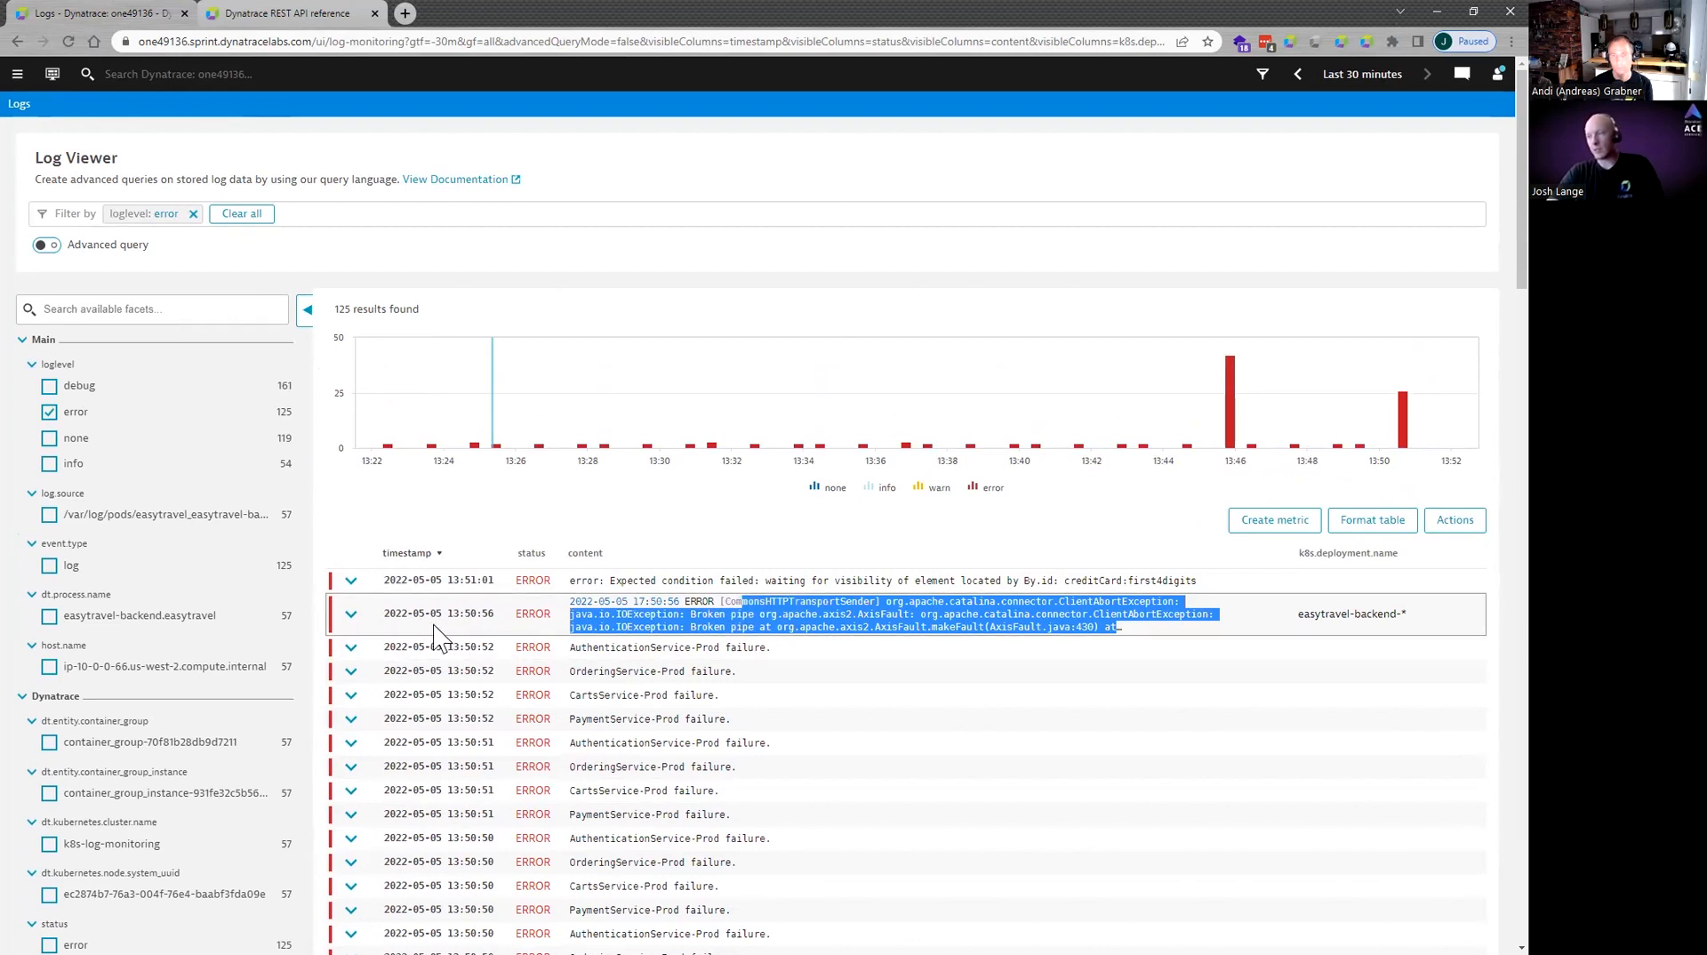
click(351, 646)
scroll(640, 735, down, 2)
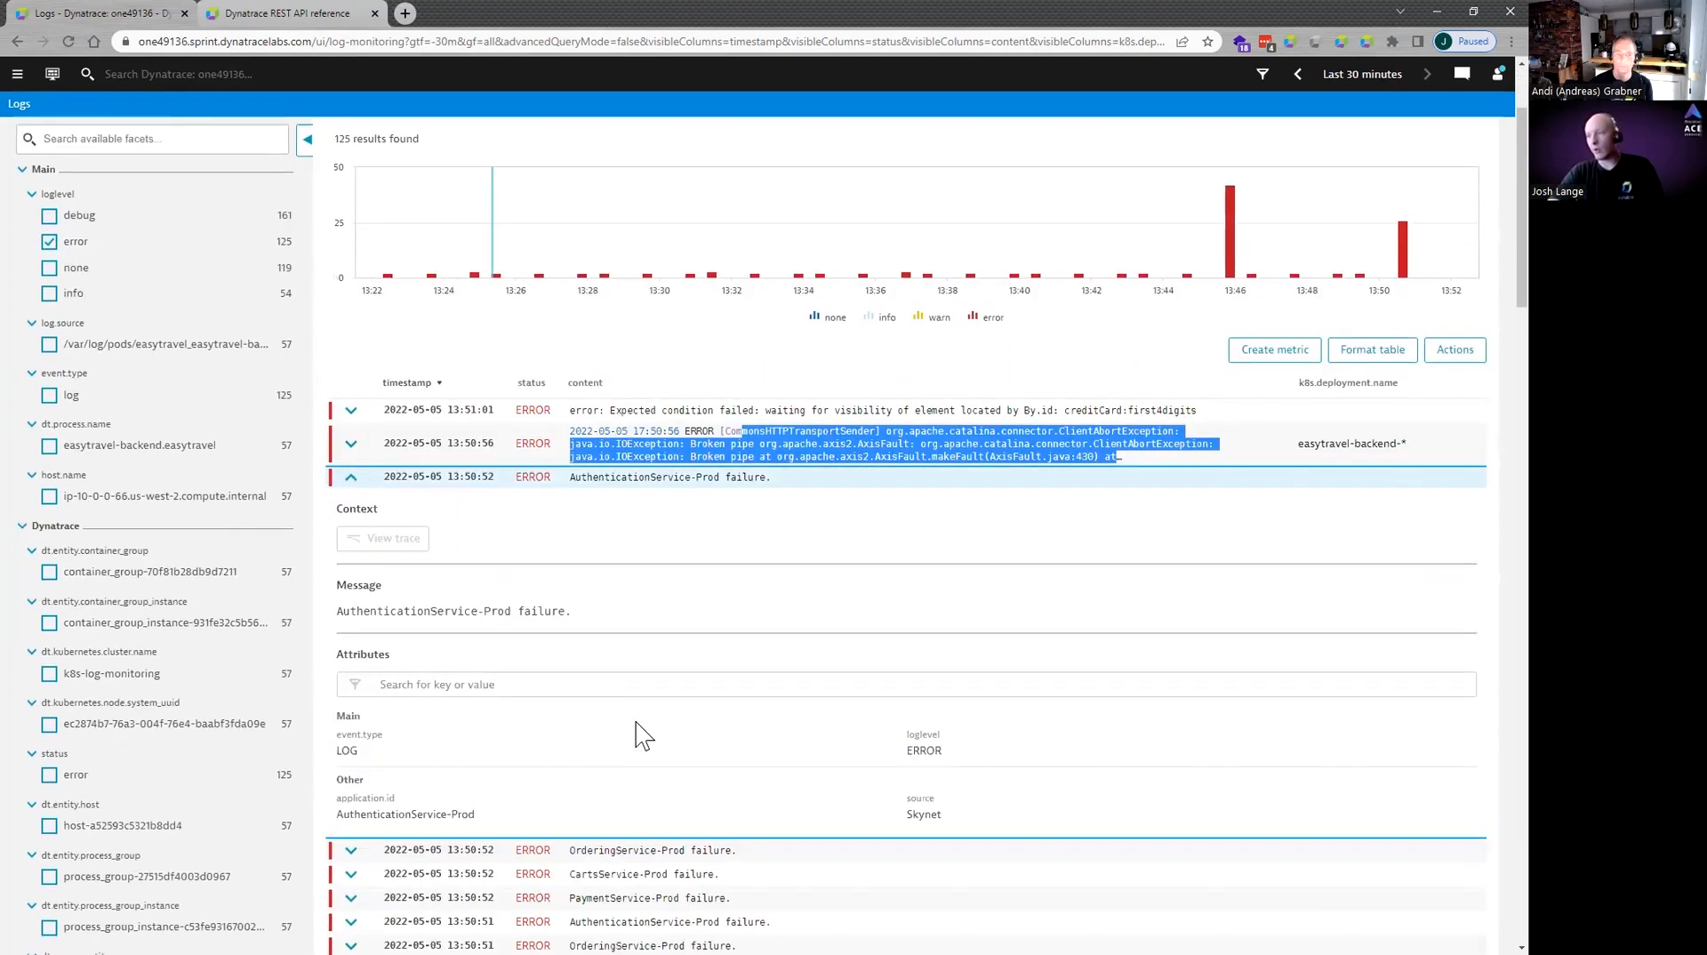
scroll(640, 735, down, 1)
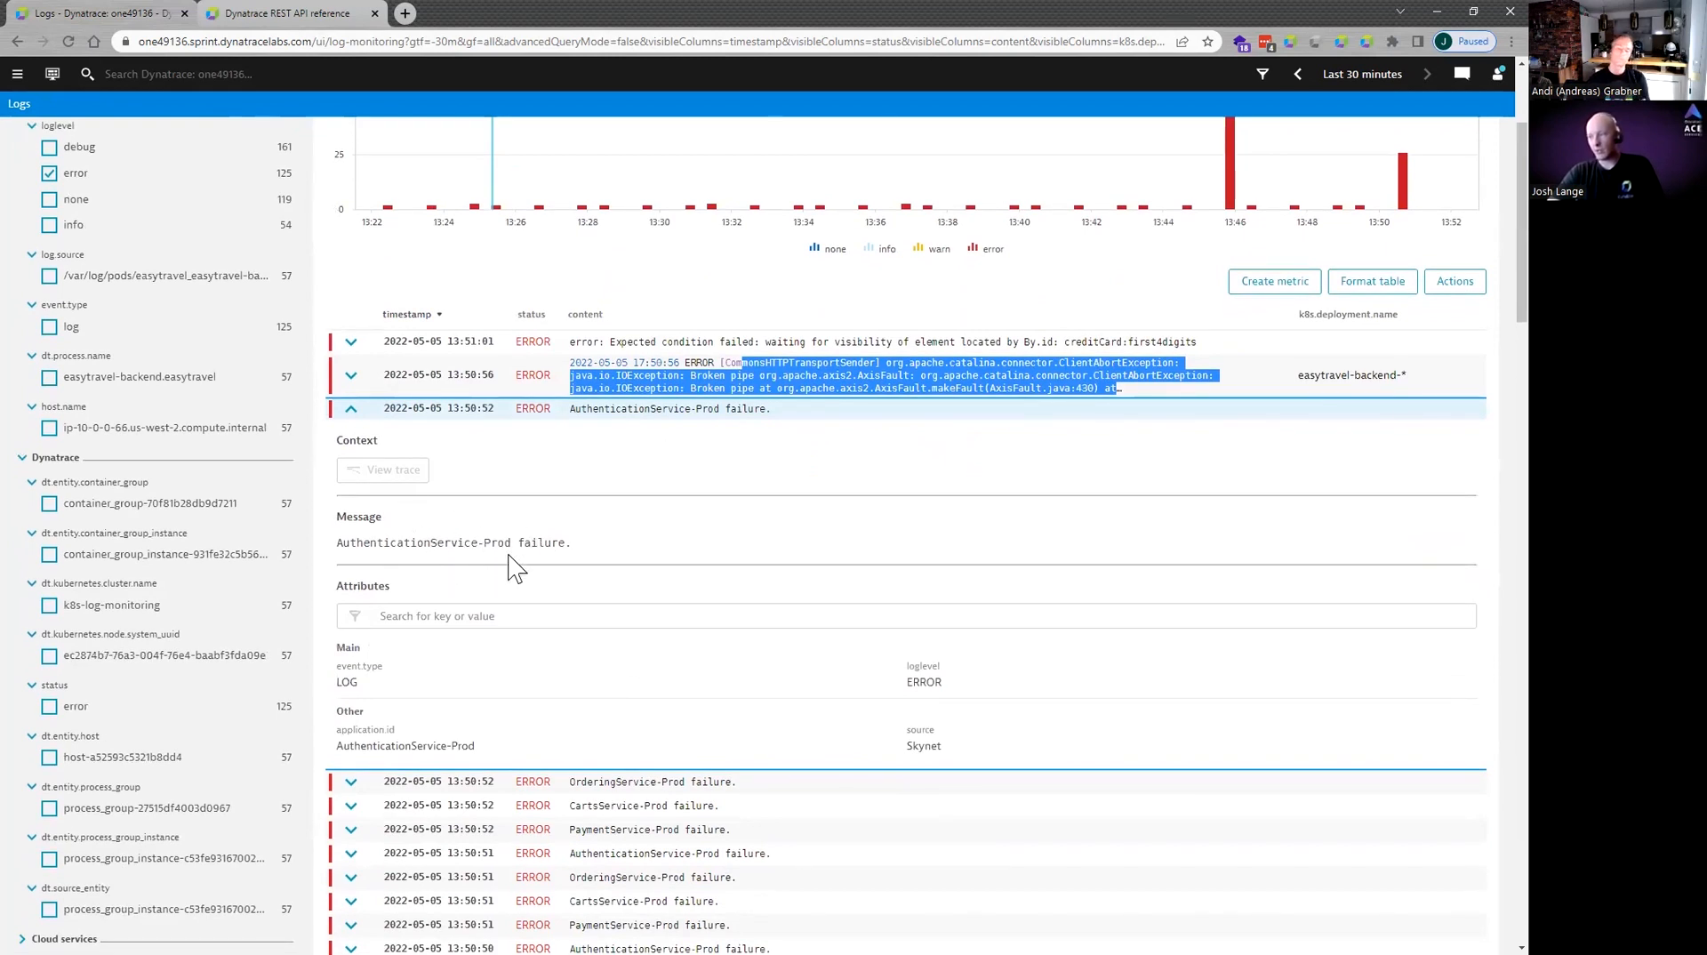
scroll(446, 484, up, 3)
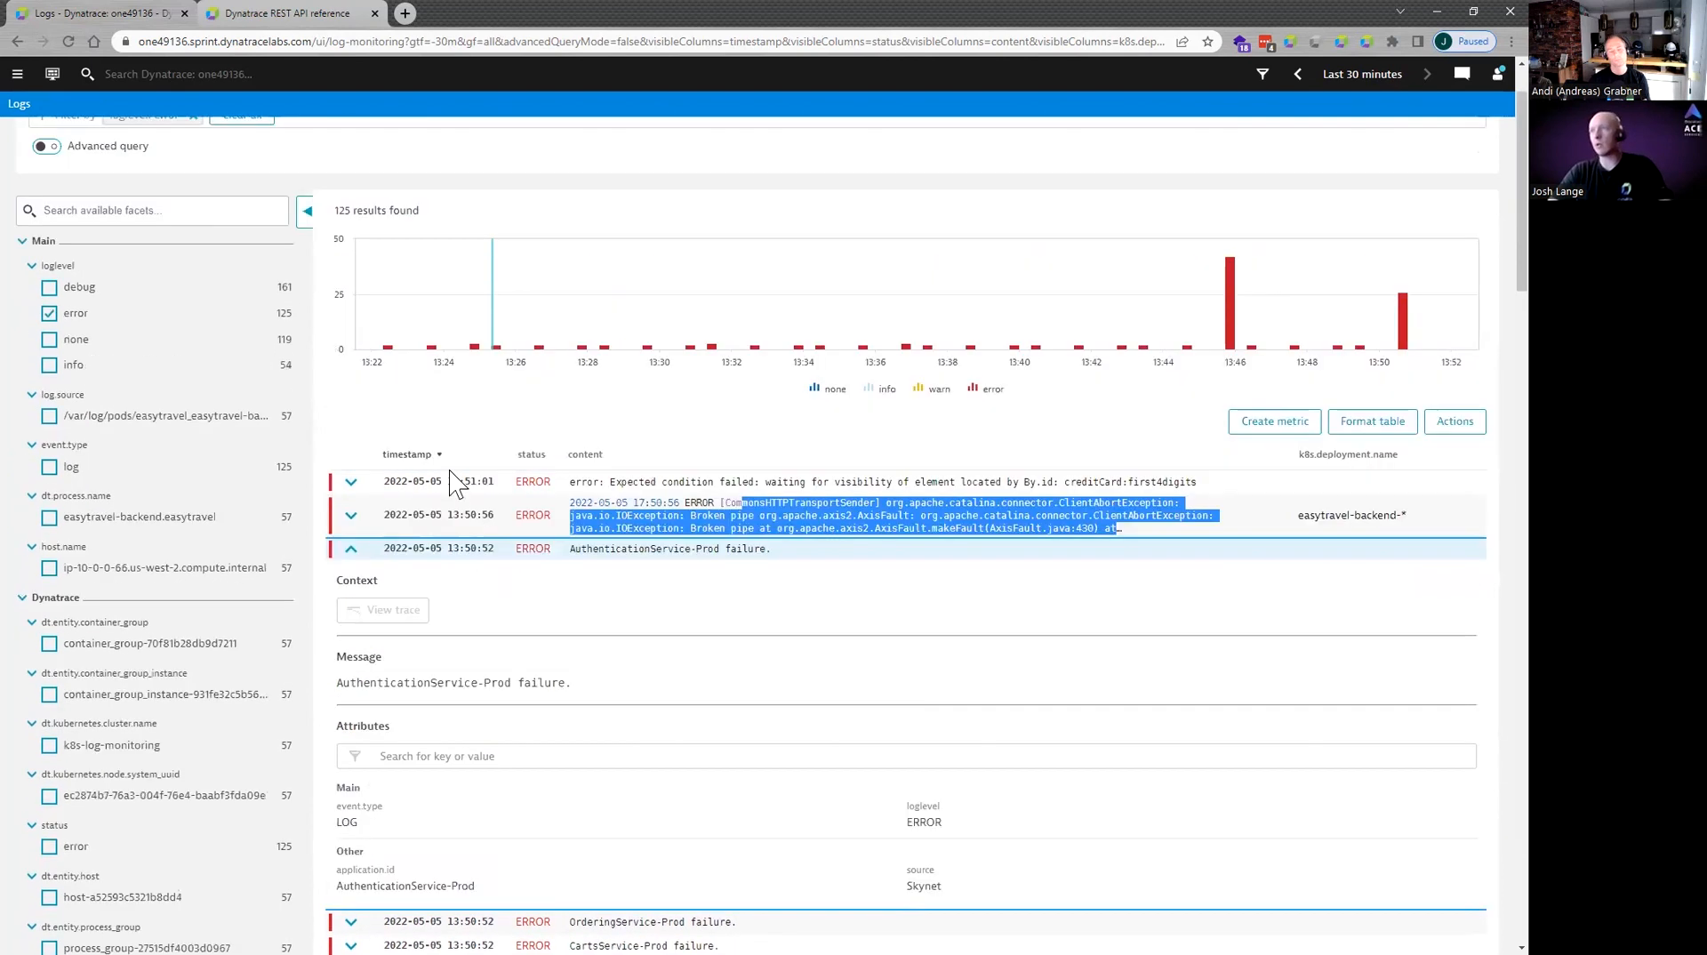
Add a content filter for failure to the loglevel error query and look through the matching service failure records.
click(318, 218)
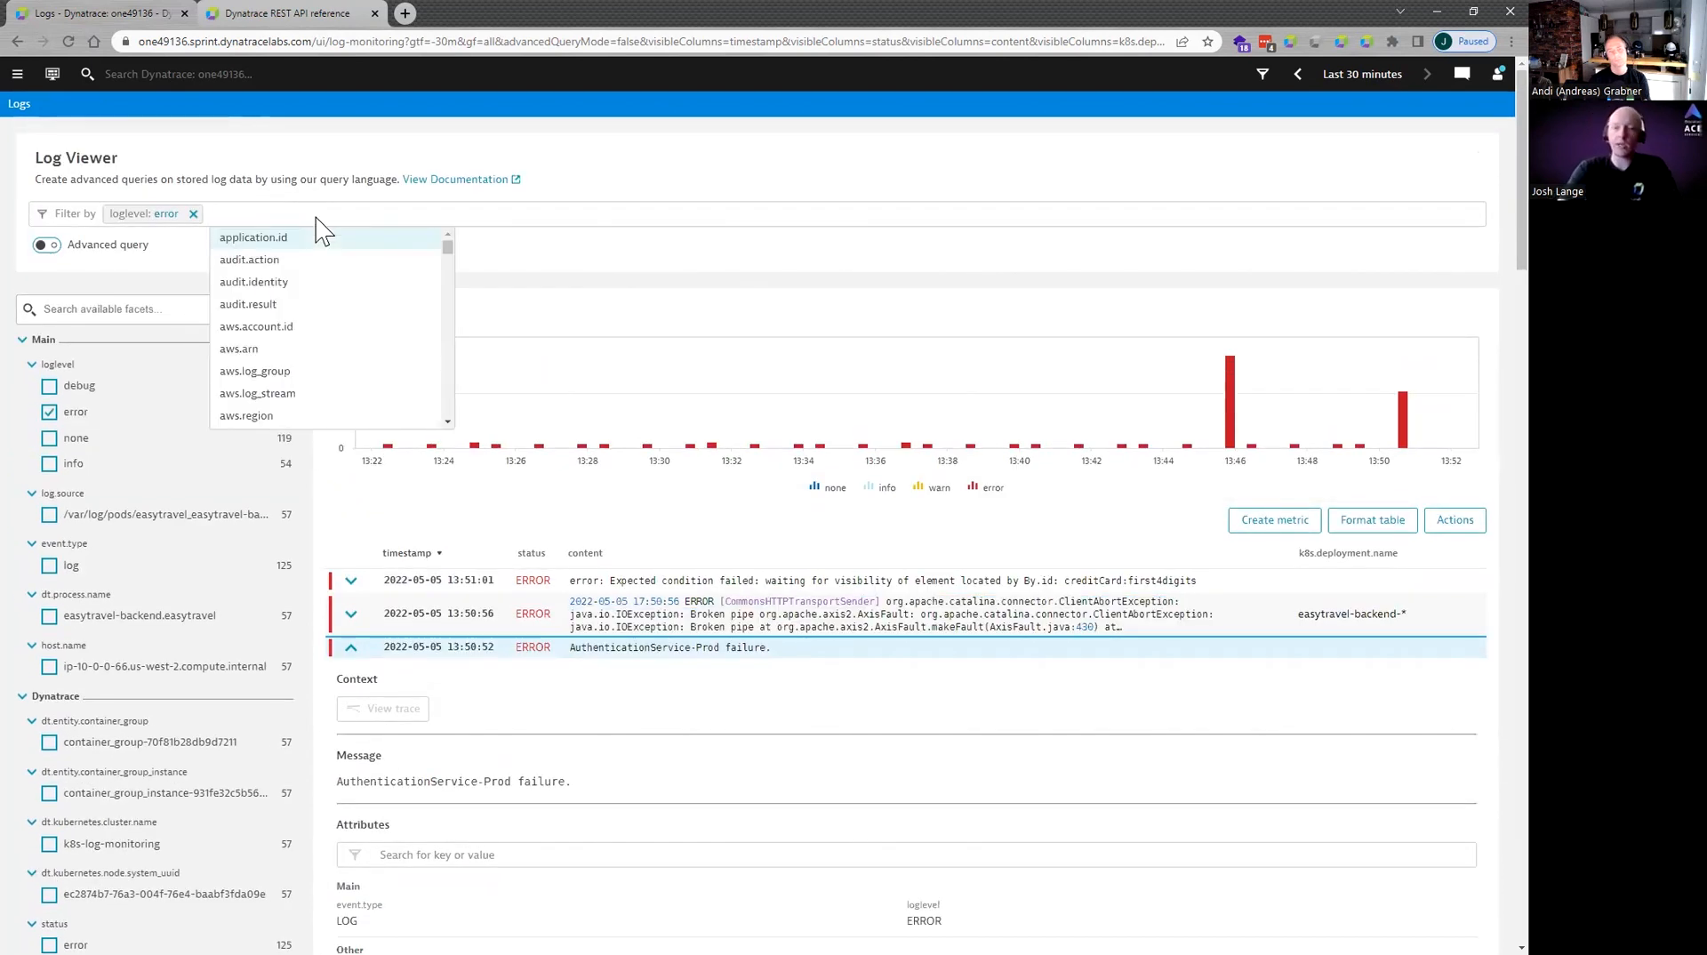
text(failure)
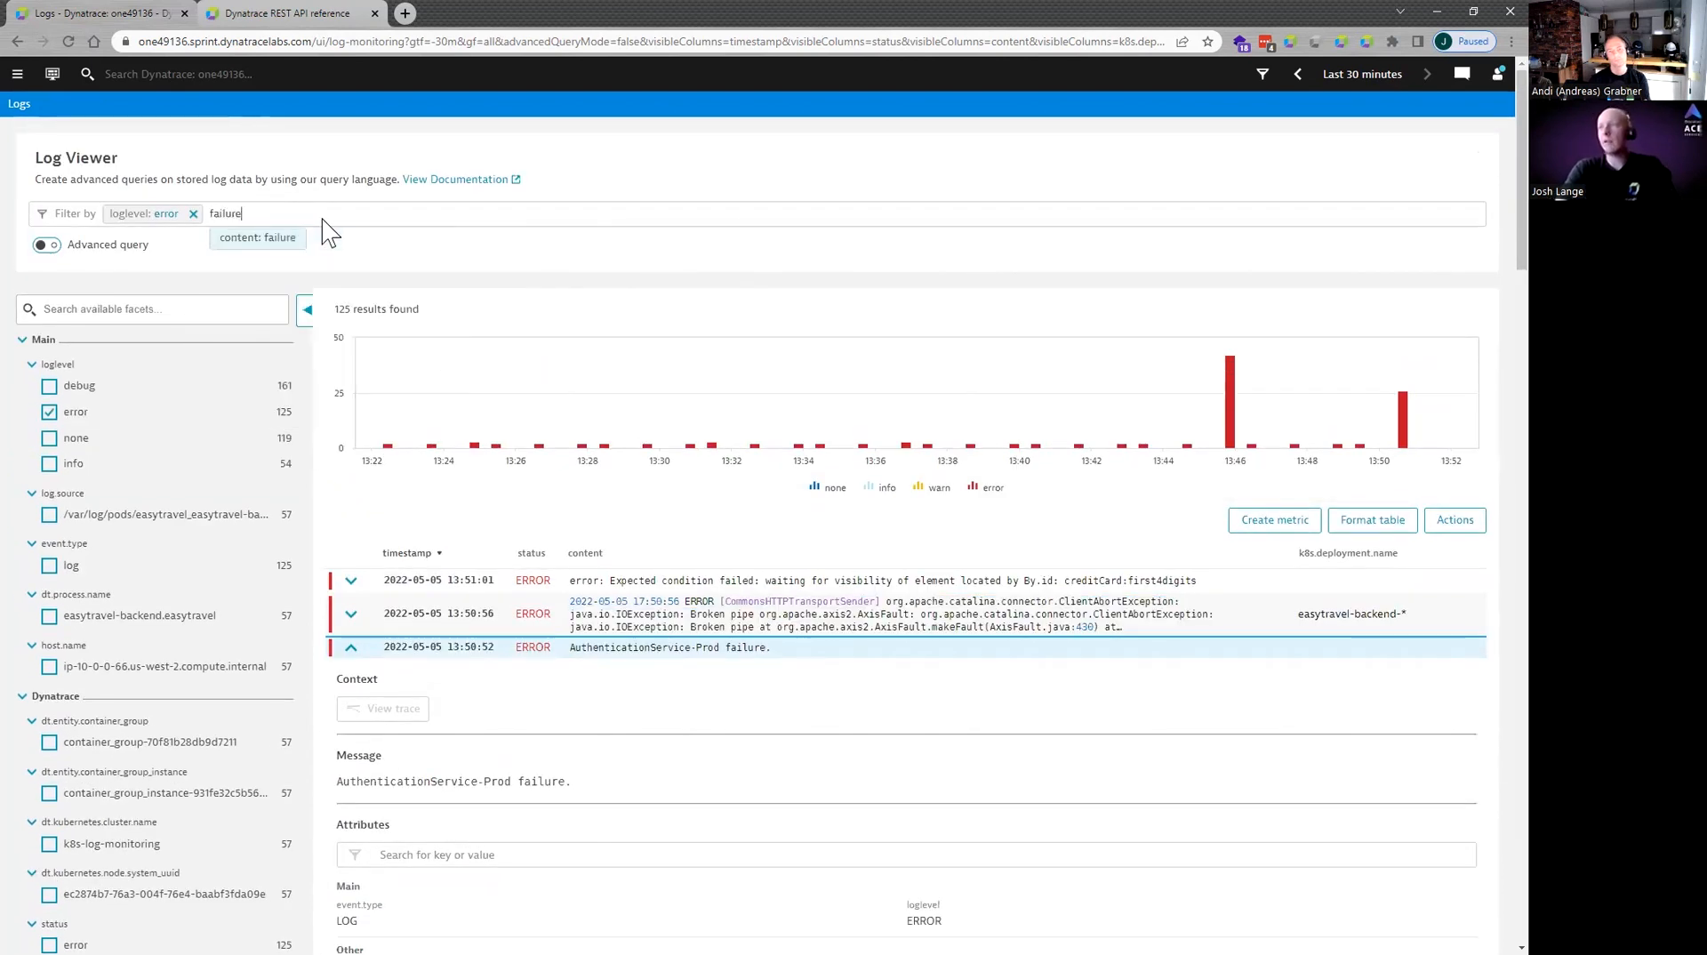
key(Return)
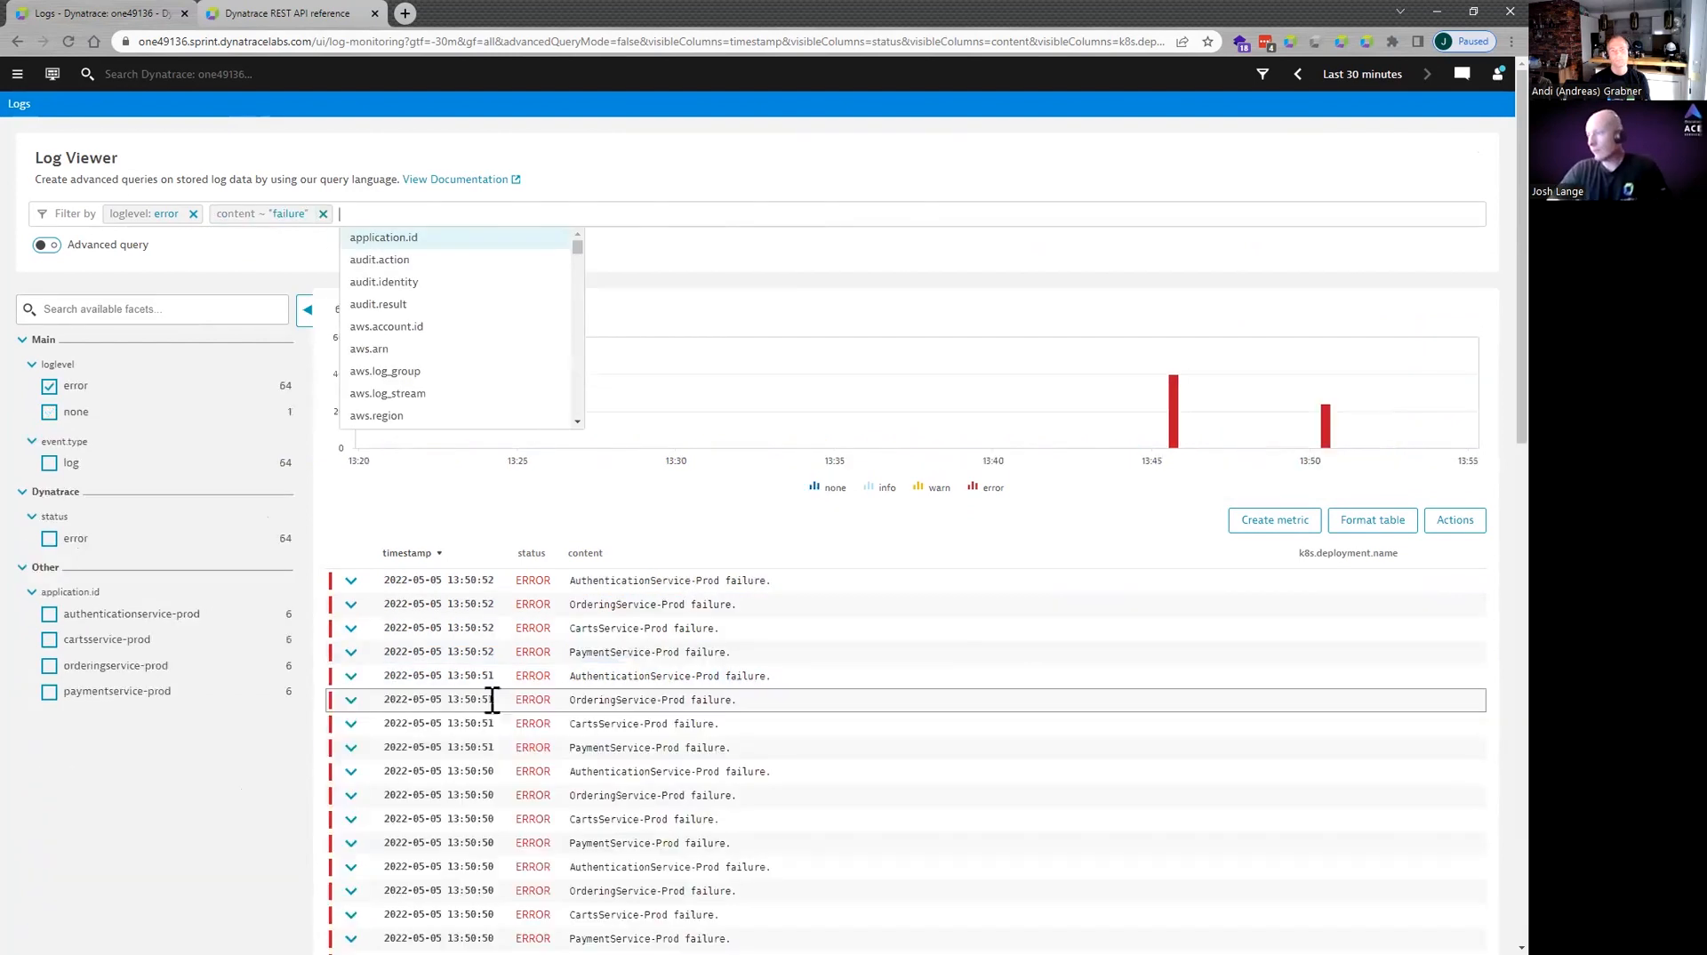
scroll(596, 716, down, 7)
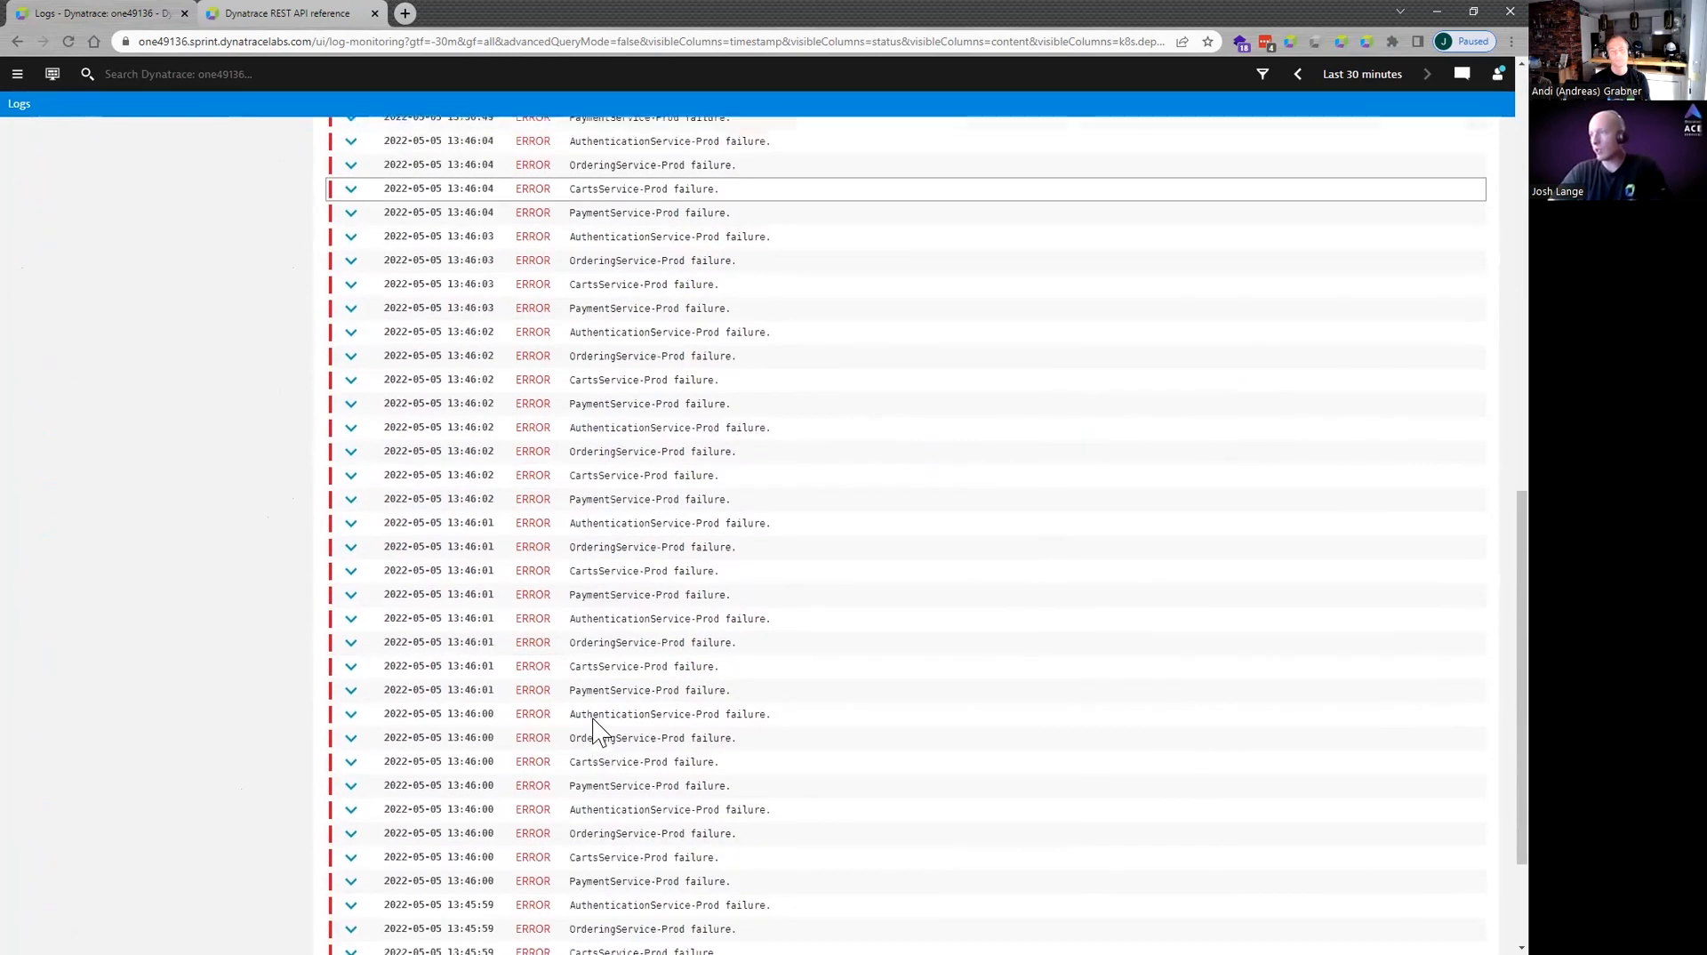
scroll(595, 724, up, 5)
scroll(595, 731, up, 2)
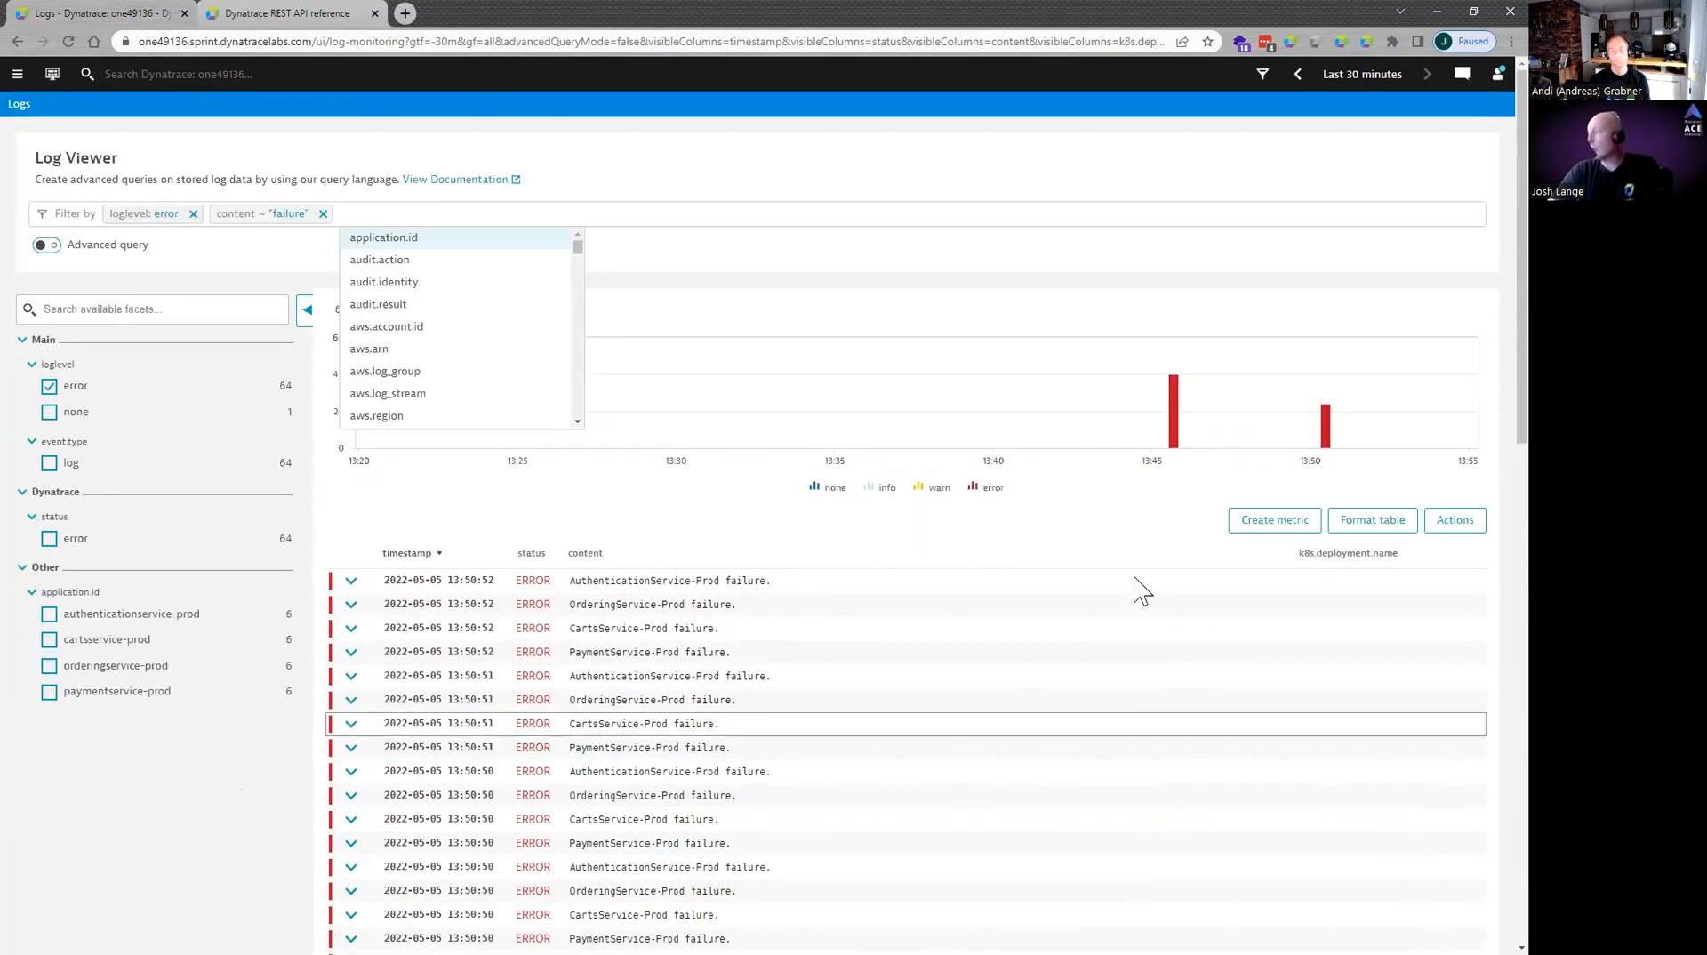
Create a log metric from the filtered query and set its key to log.skynet.error.application.id.
click(1272, 523)
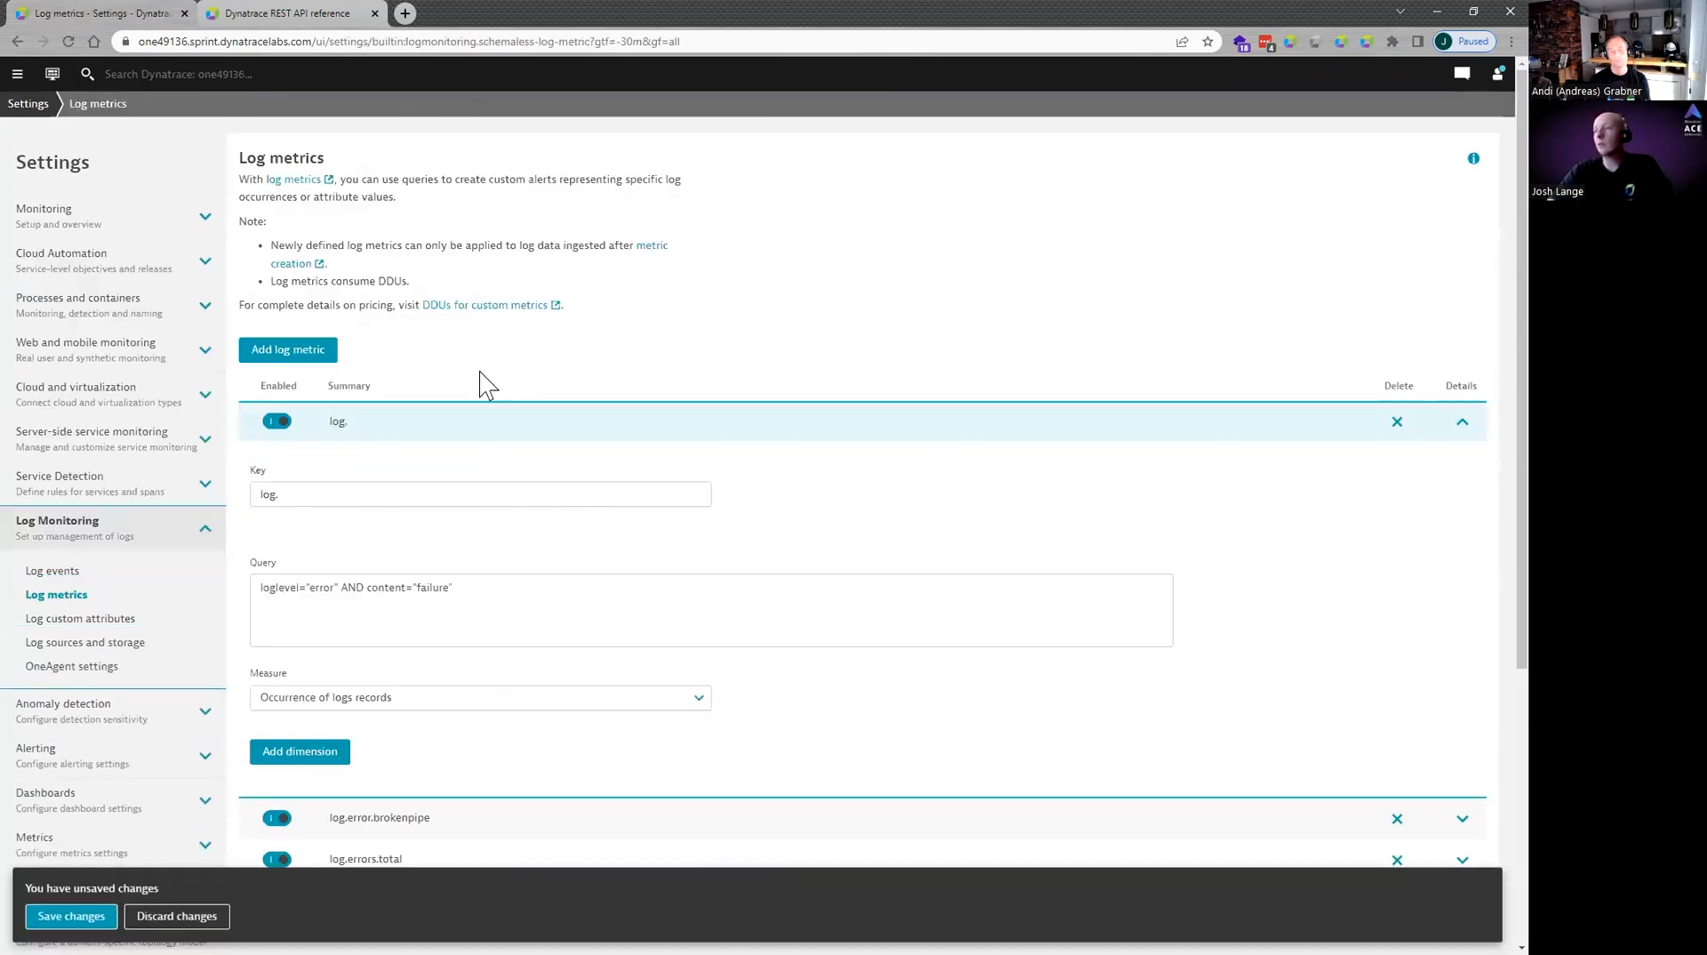
click(344, 494)
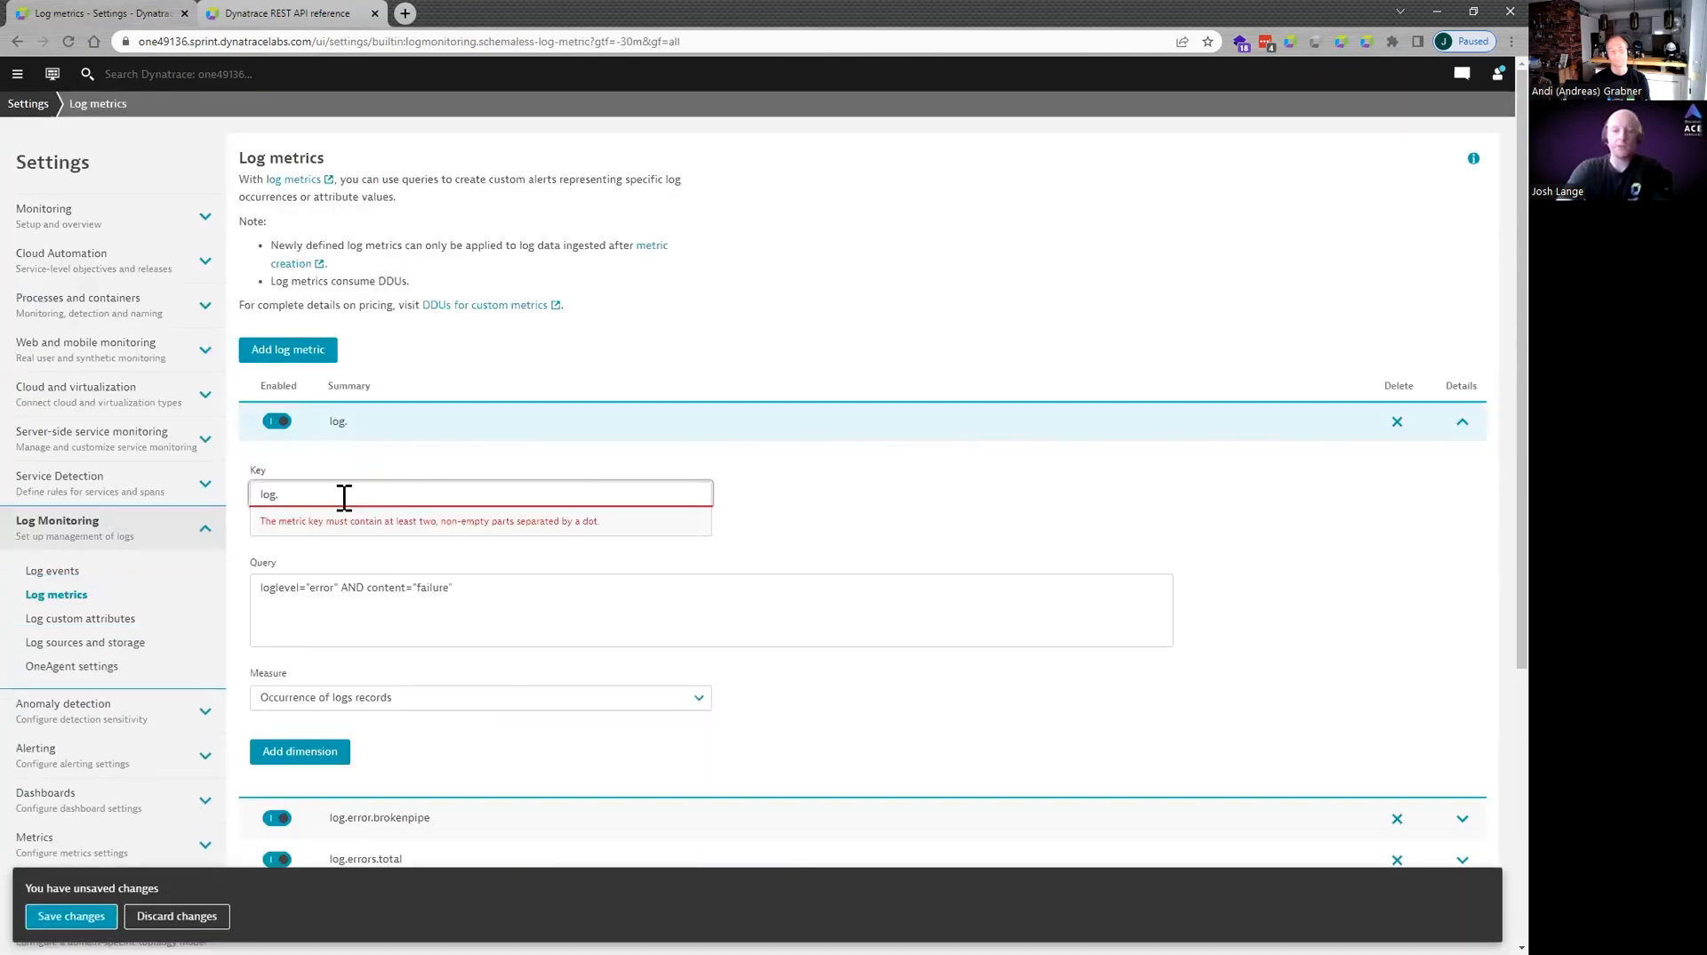
text(skynet.error.ap)
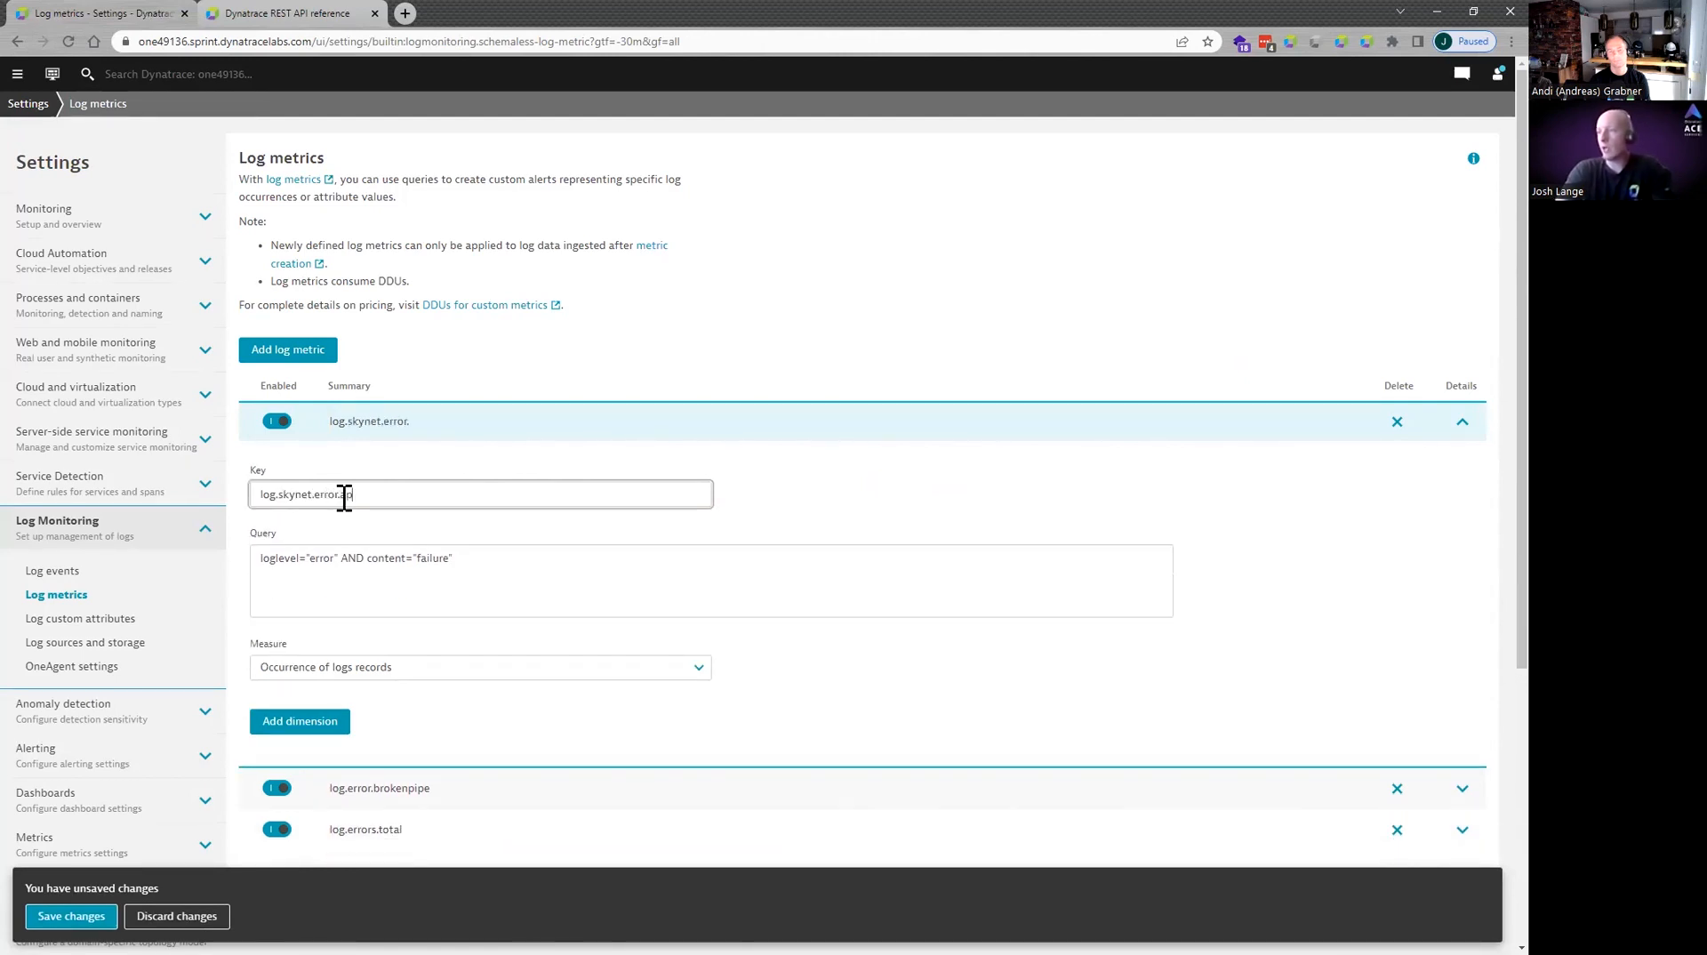
text(plication.di)
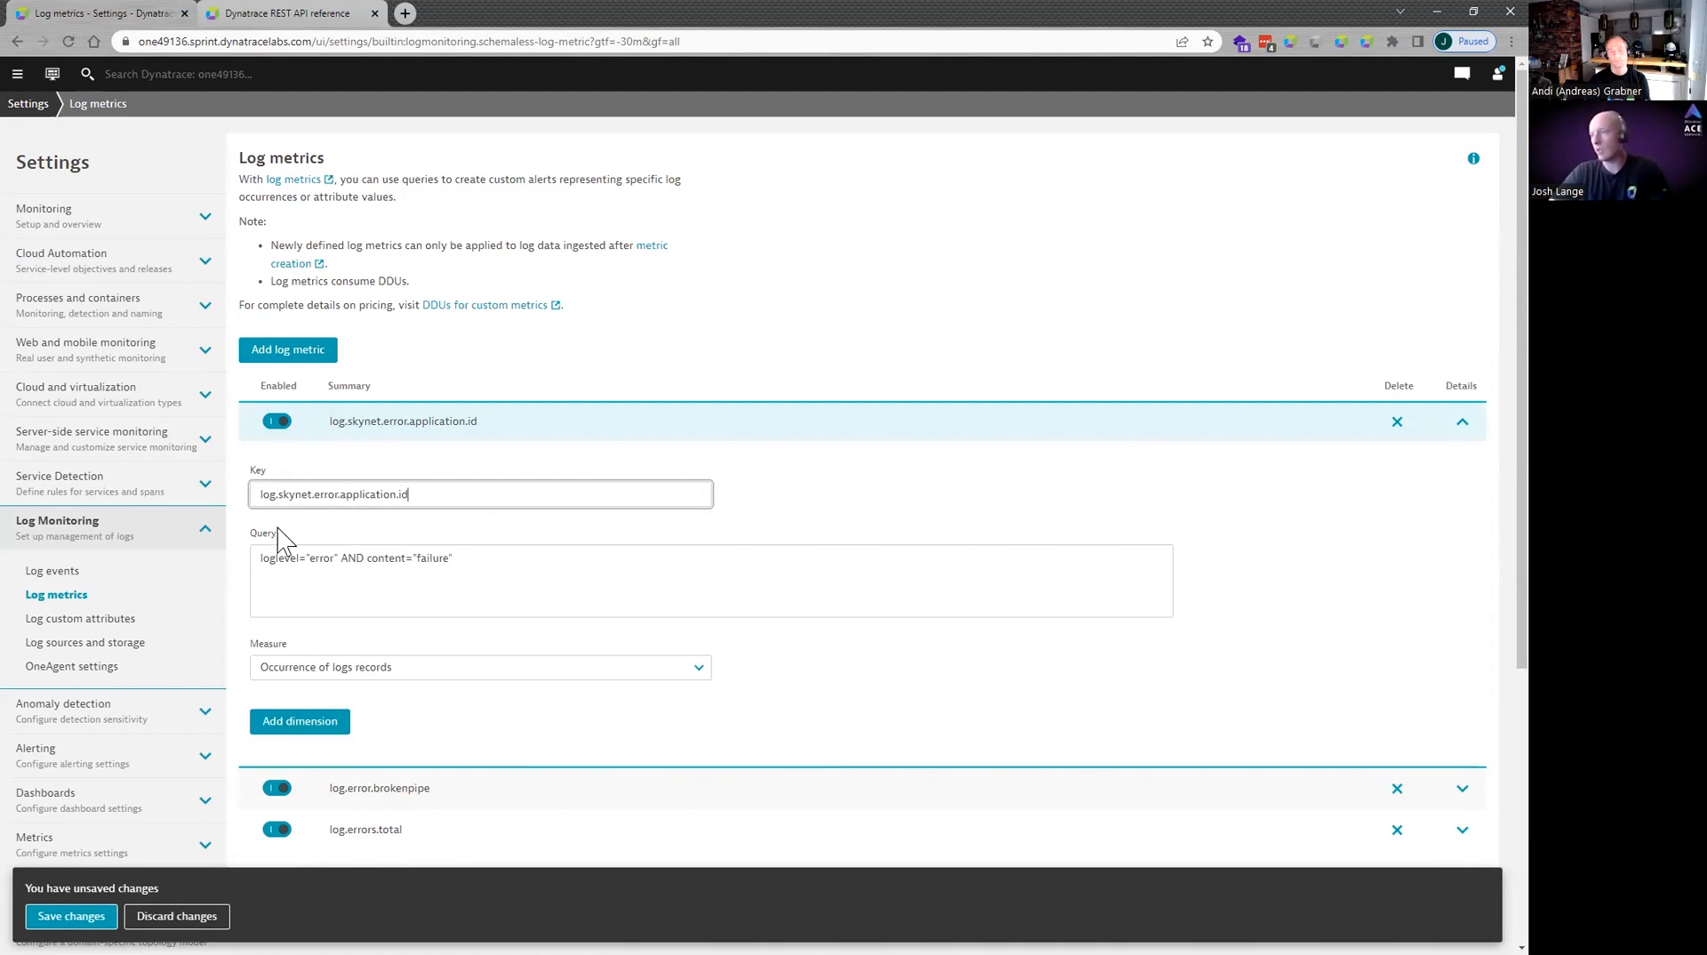
Add application.id as a dimension of the new log metric and save the changes.
scroll(324, 742, down, 2)
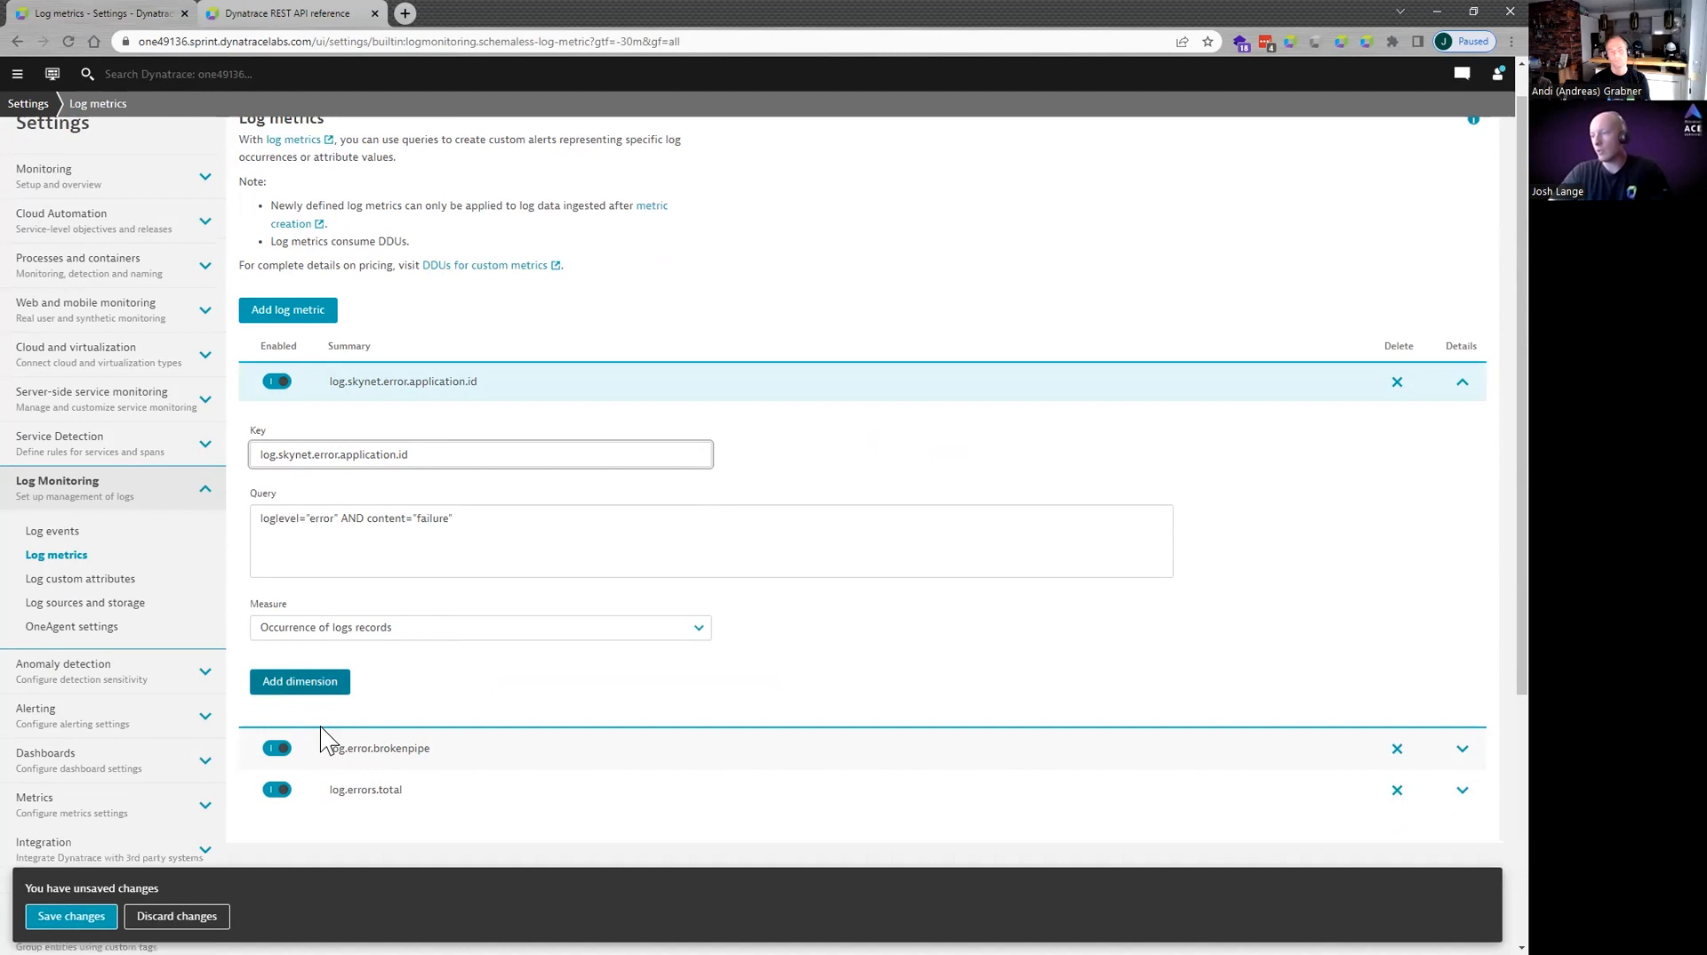
click(325, 578)
click(407, 639)
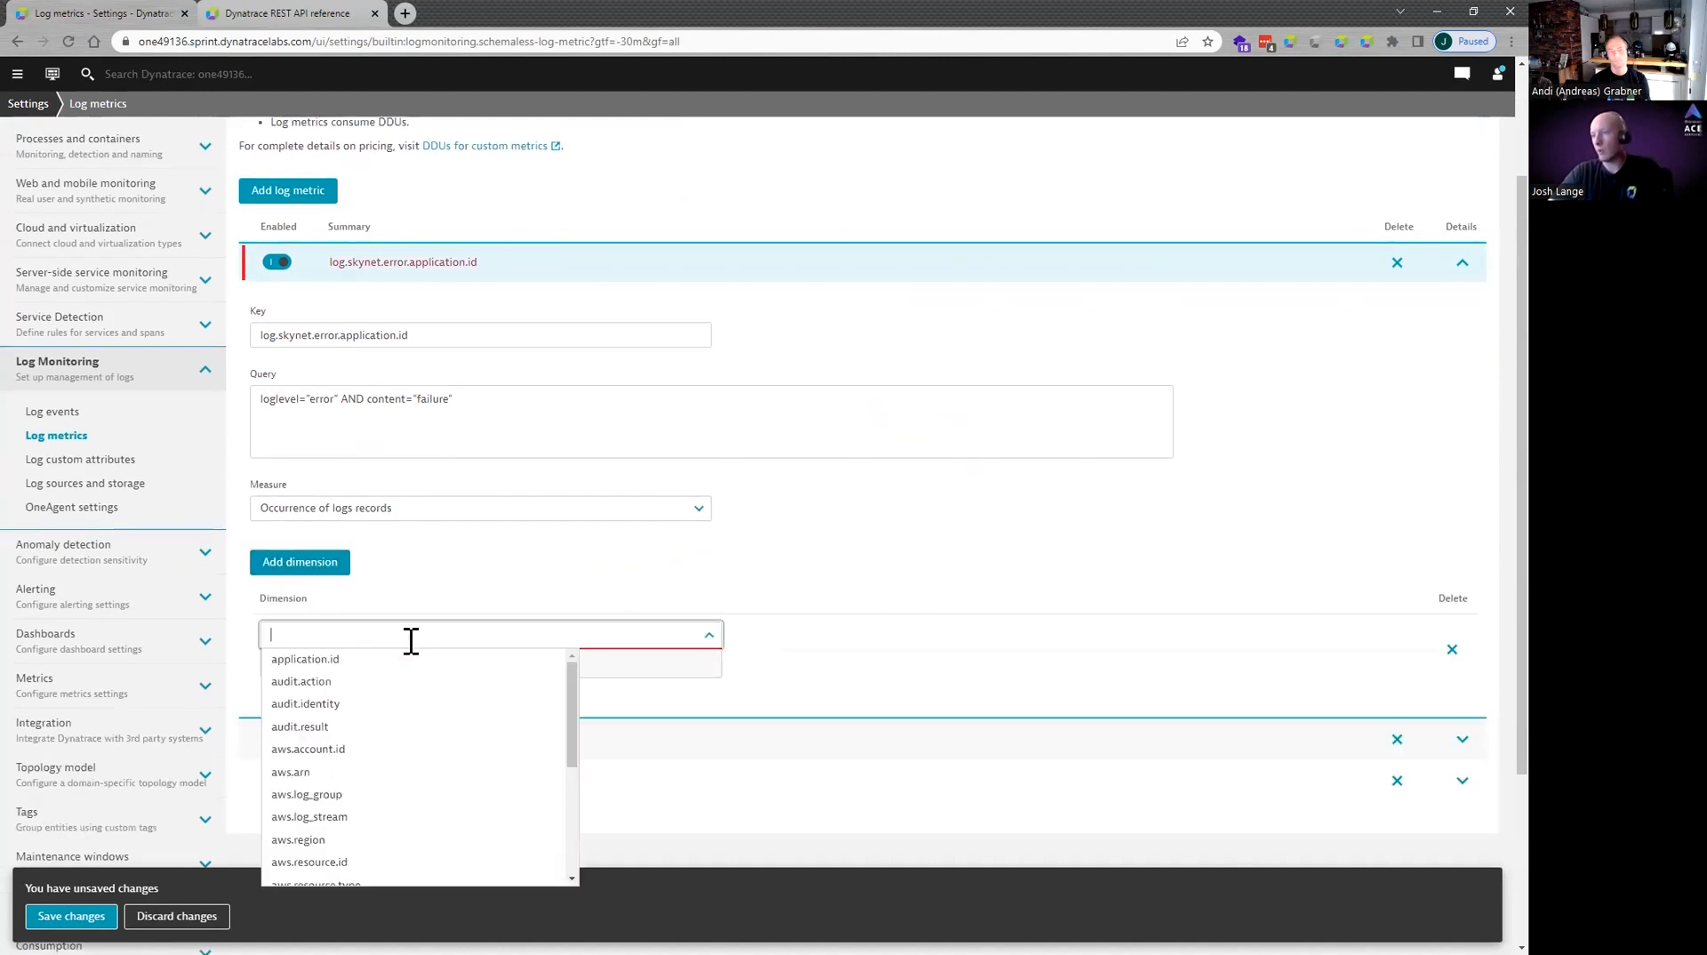
click(320, 658)
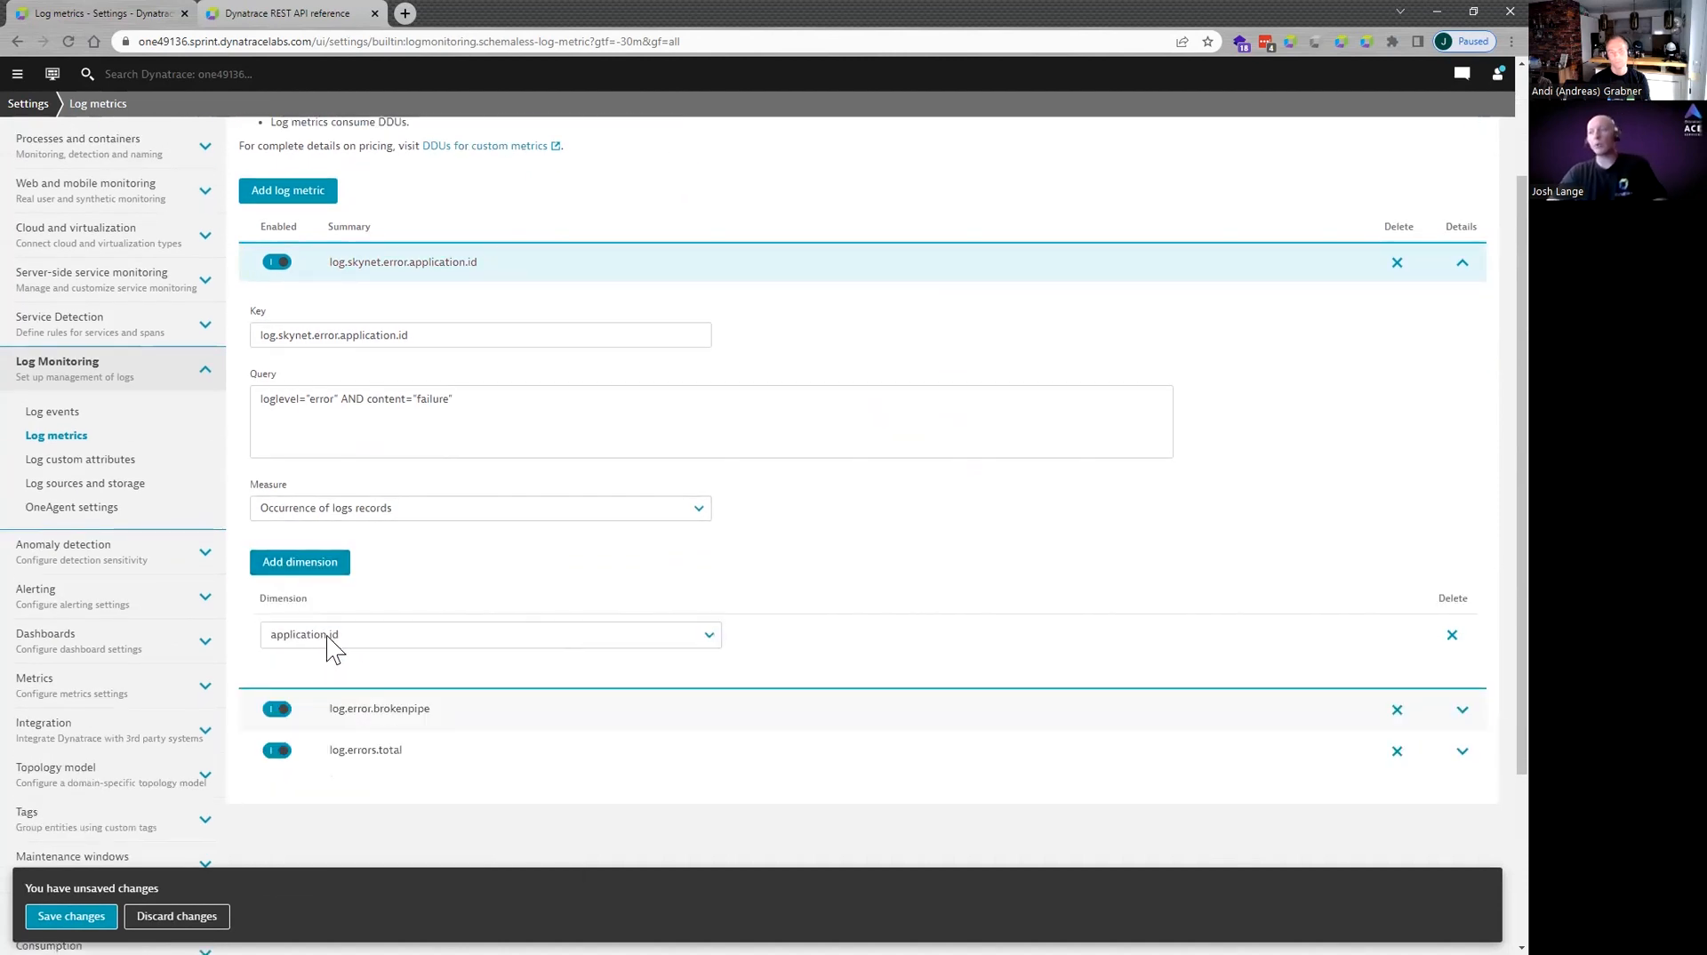
scroll(334, 646, down, 1)
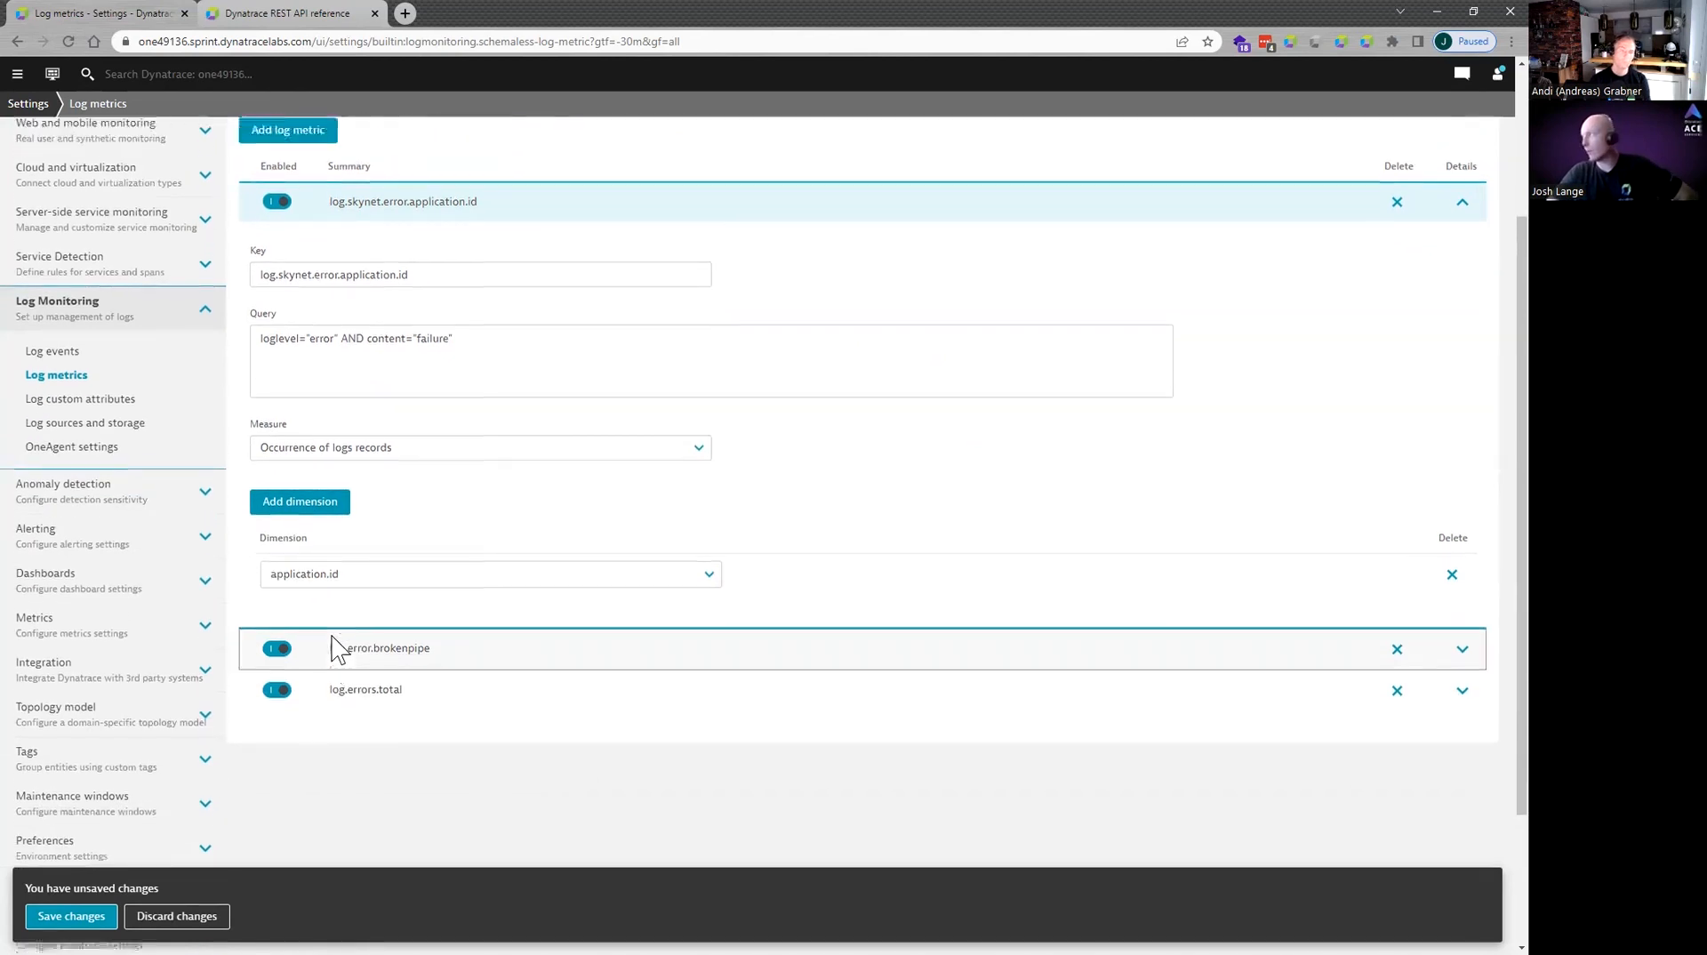
scroll(333, 646, up, 2)
click(75, 916)
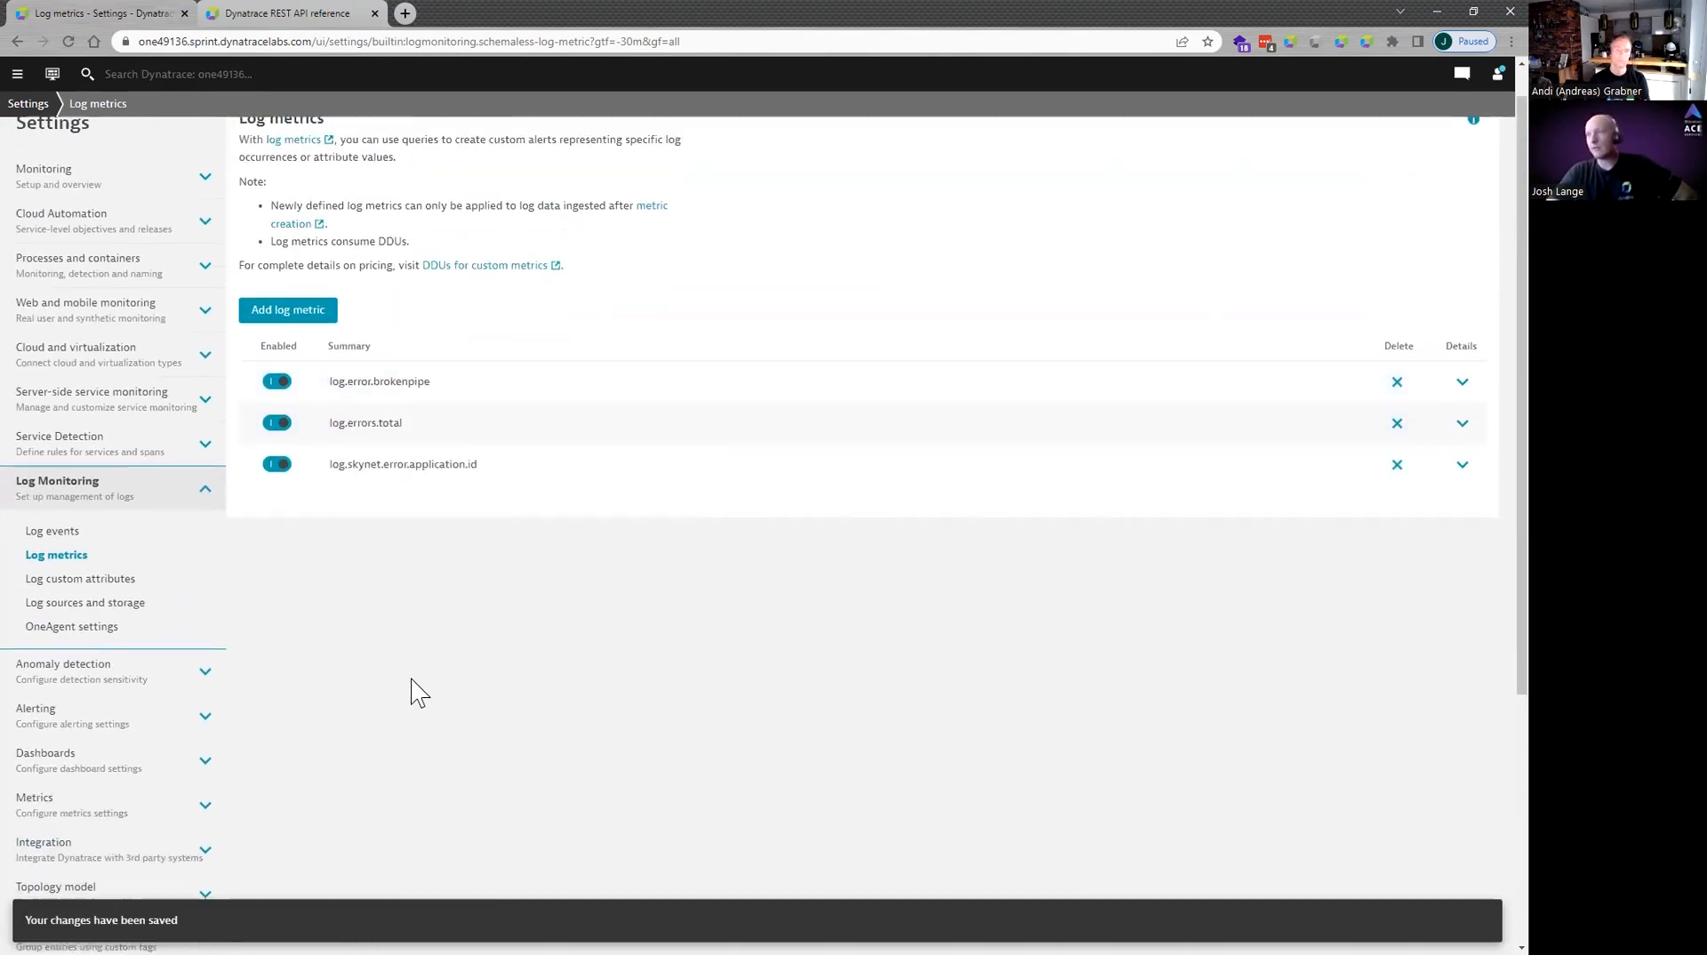
scroll(418, 692, up, 1)
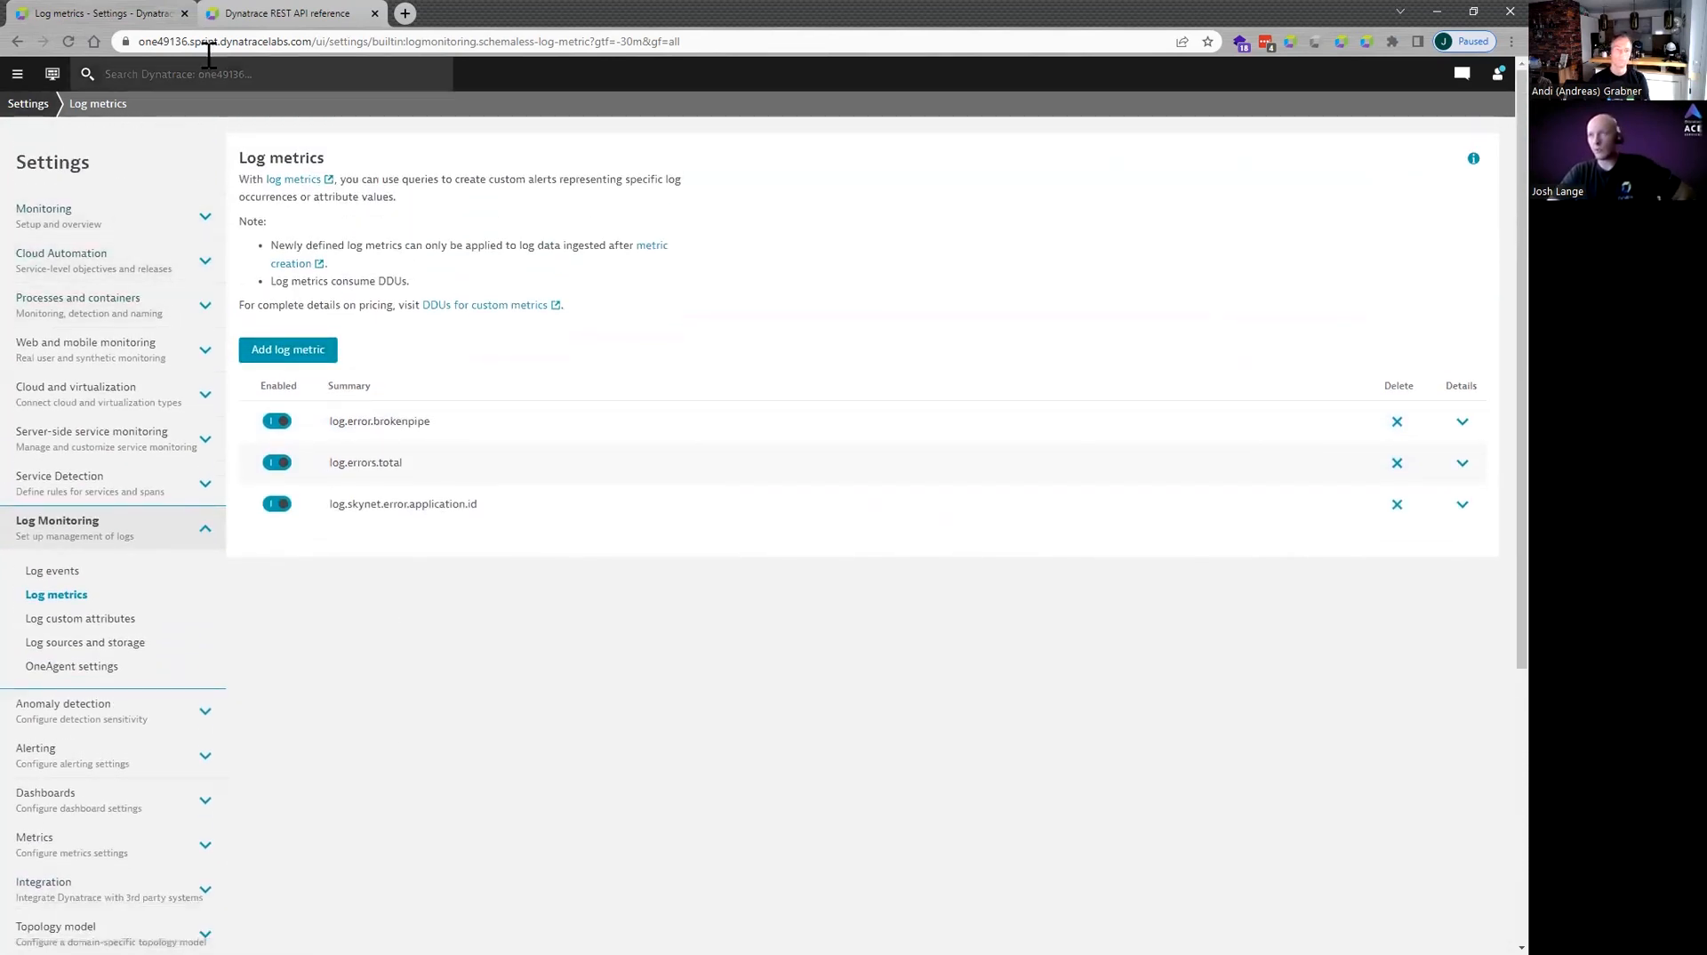
Send the Skynet log ingest request again from the REST API reference and return to the log metrics settings.
key(ctrl+Tab)
click(495, 613)
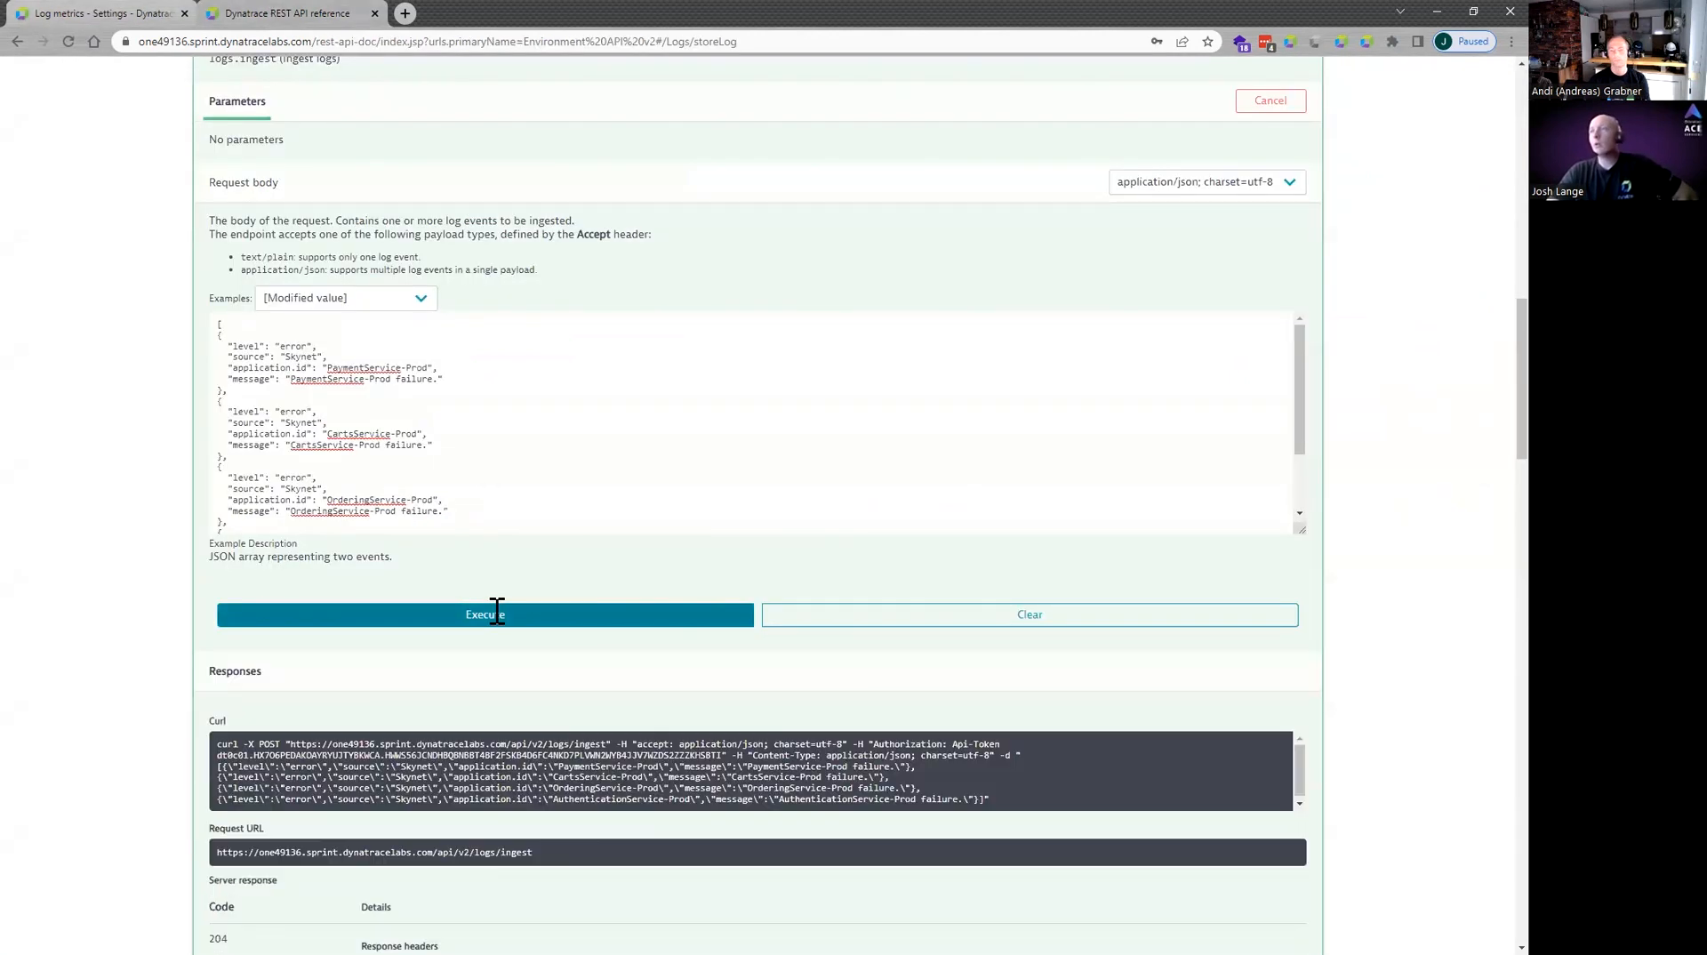
click(497, 612)
click(111, 22)
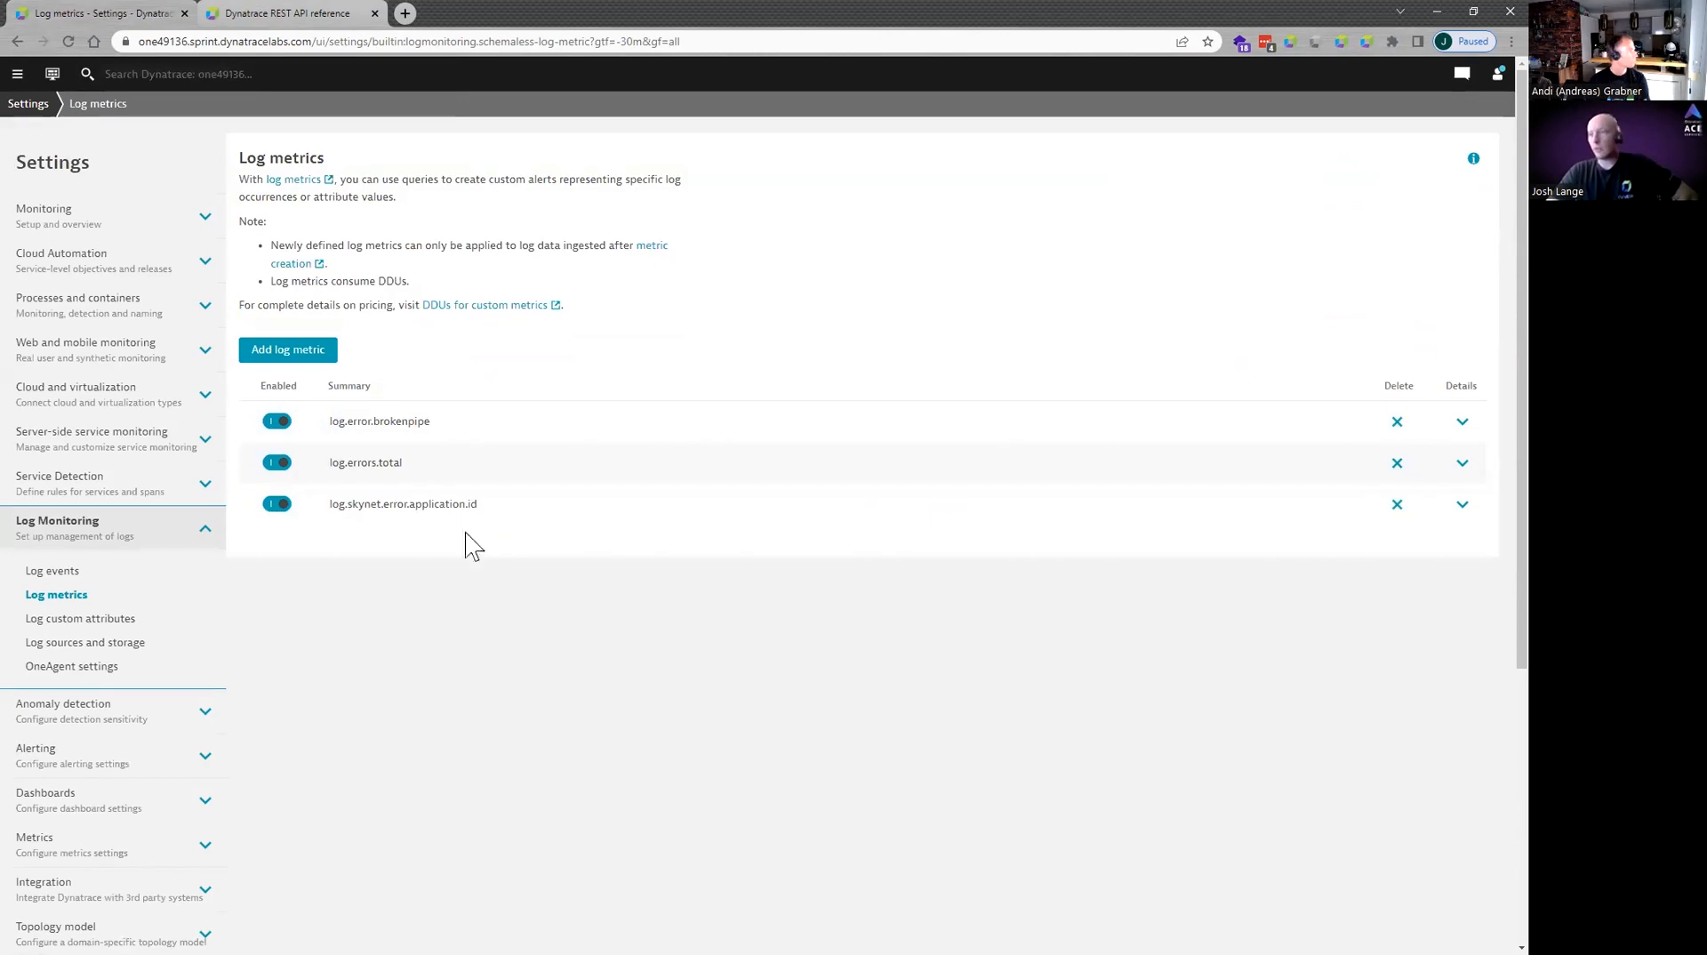
Open the Data explorer and select the metric log.skynet.error.application.id for query A.
click(44, 104)
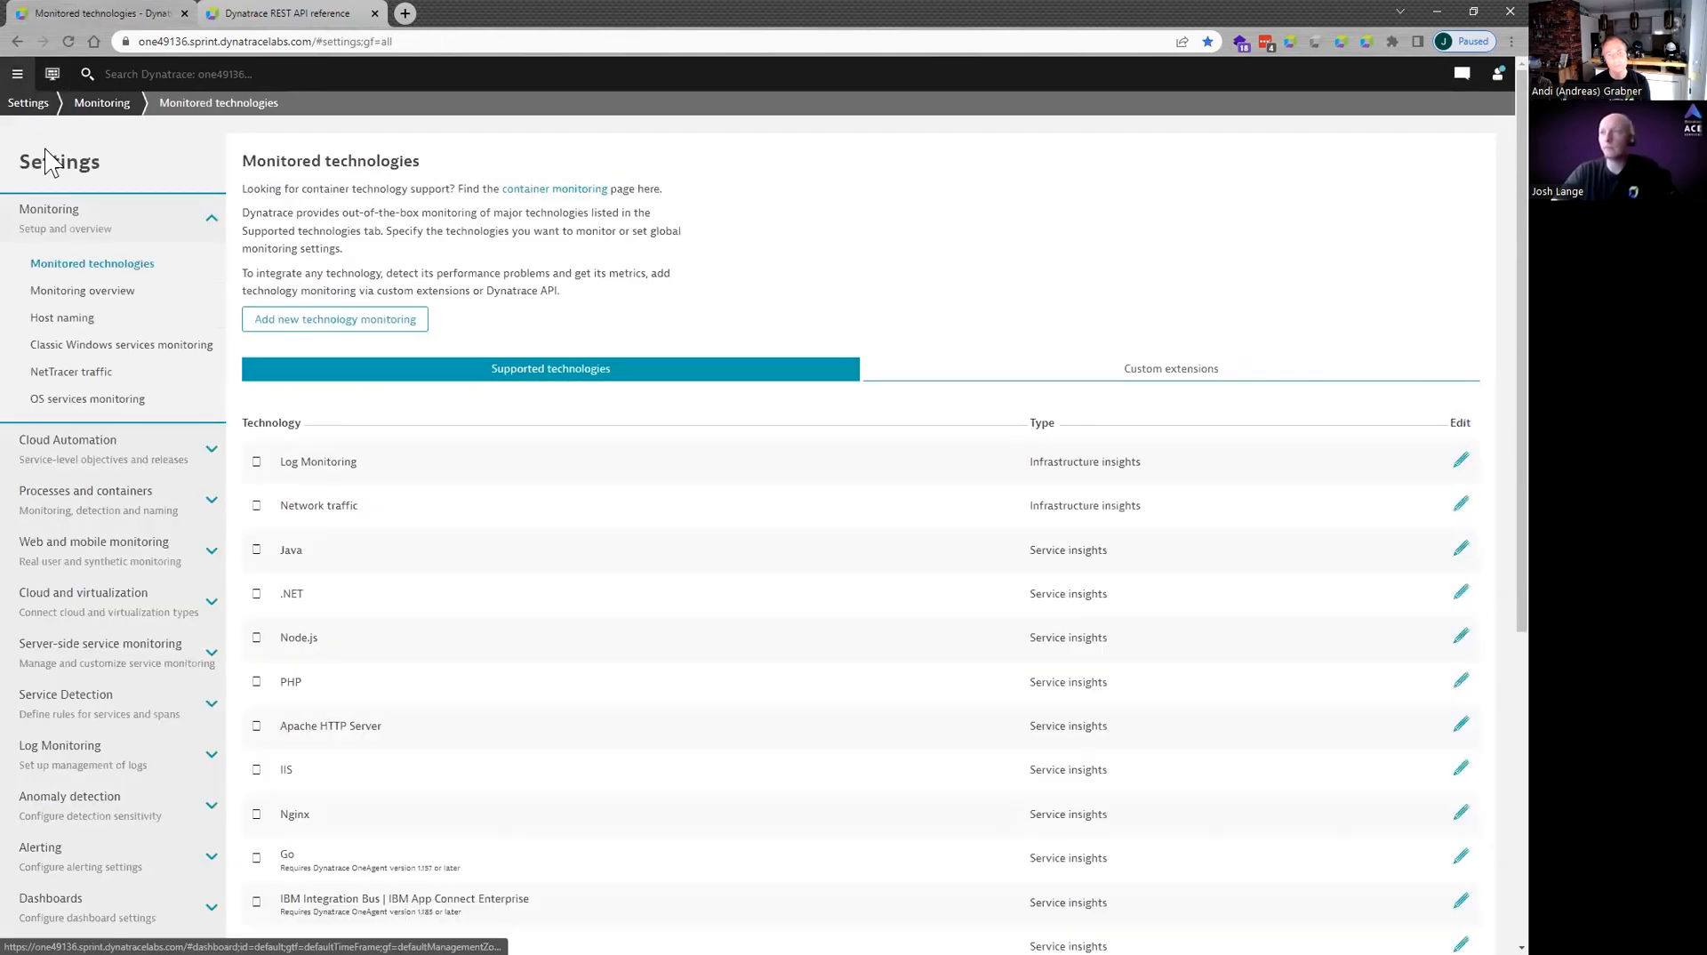
click(17, 75)
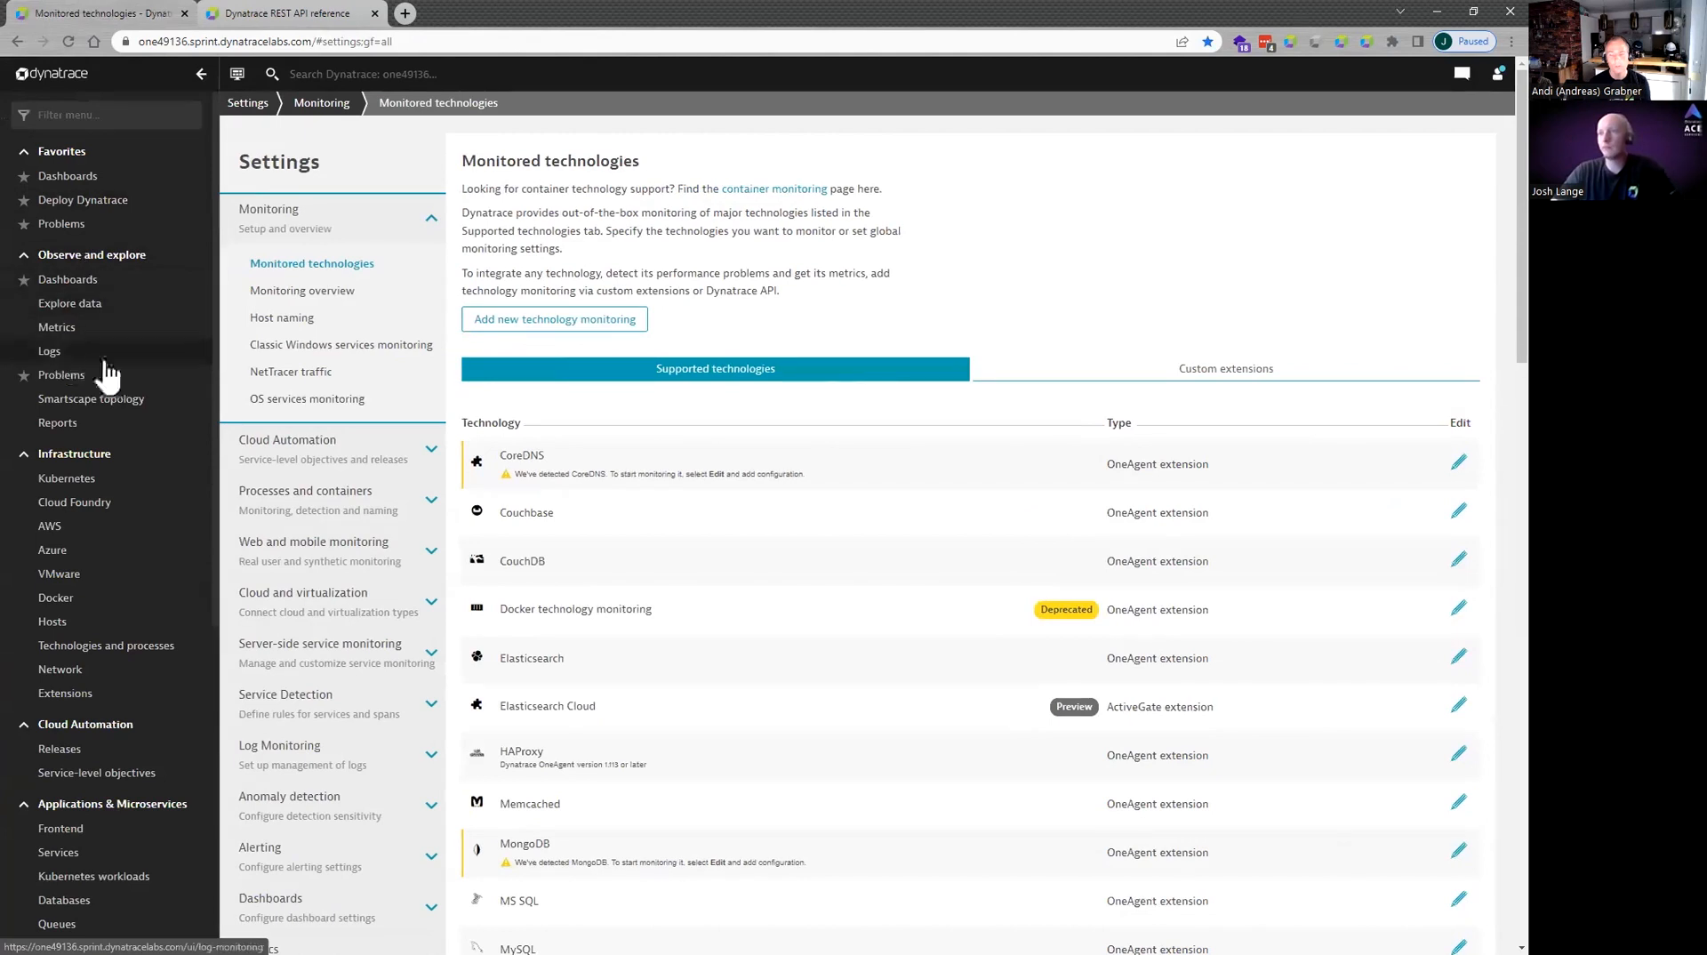
click(51, 351)
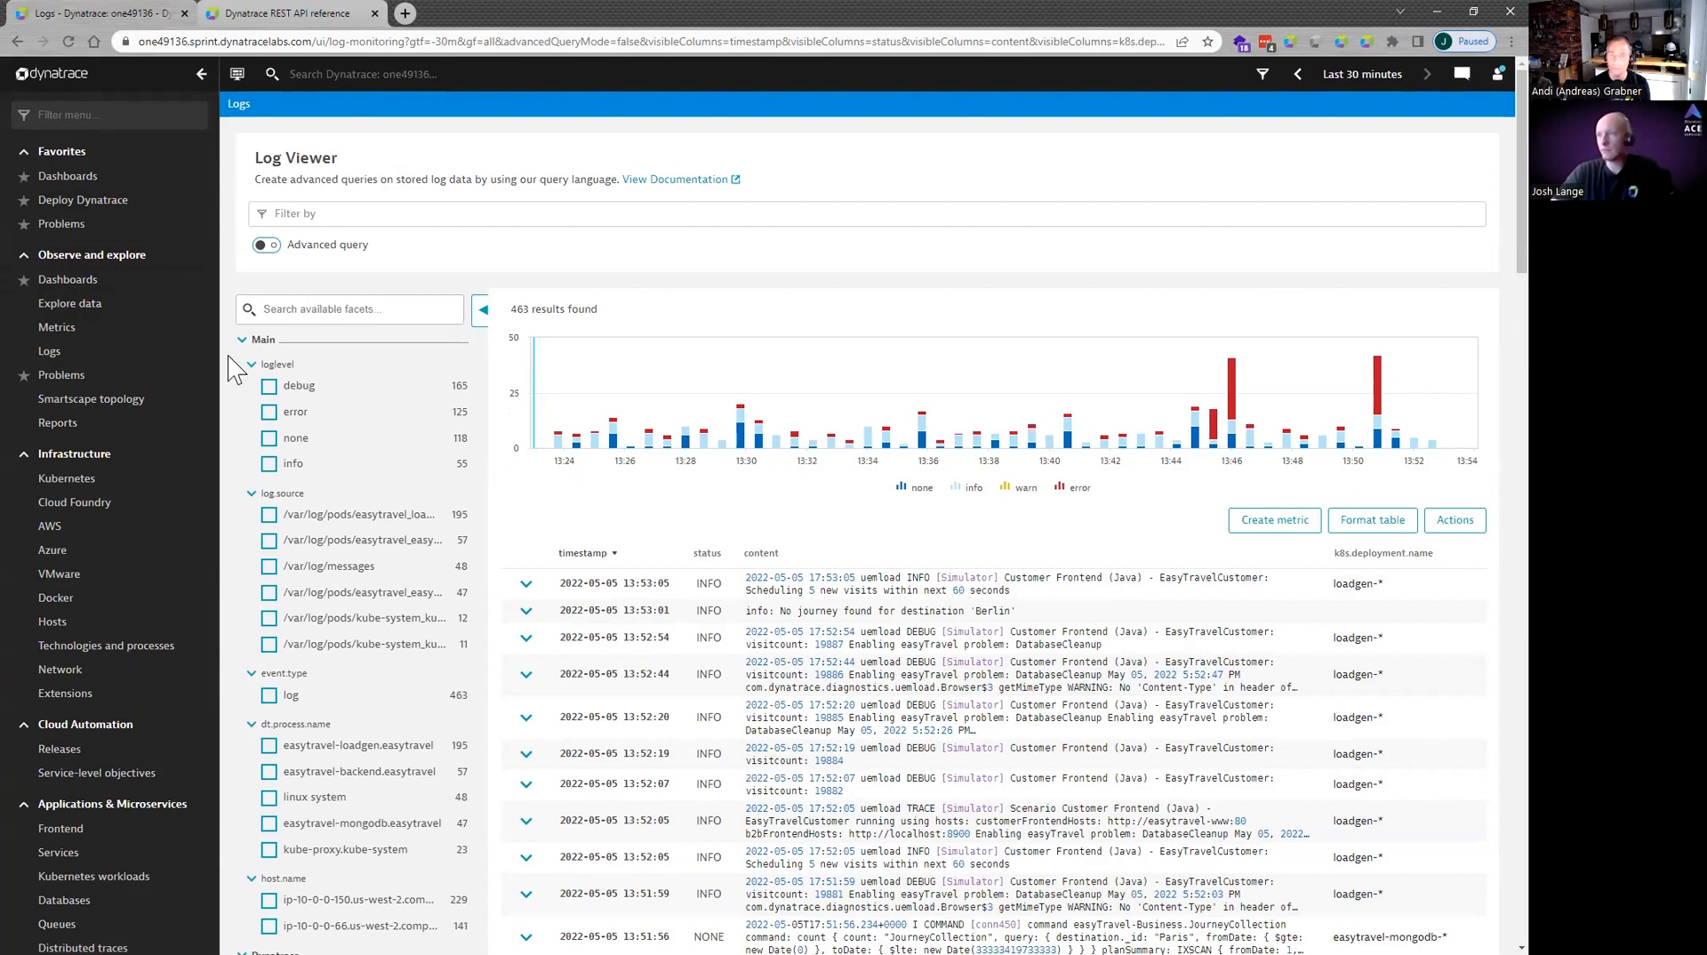
click(142, 304)
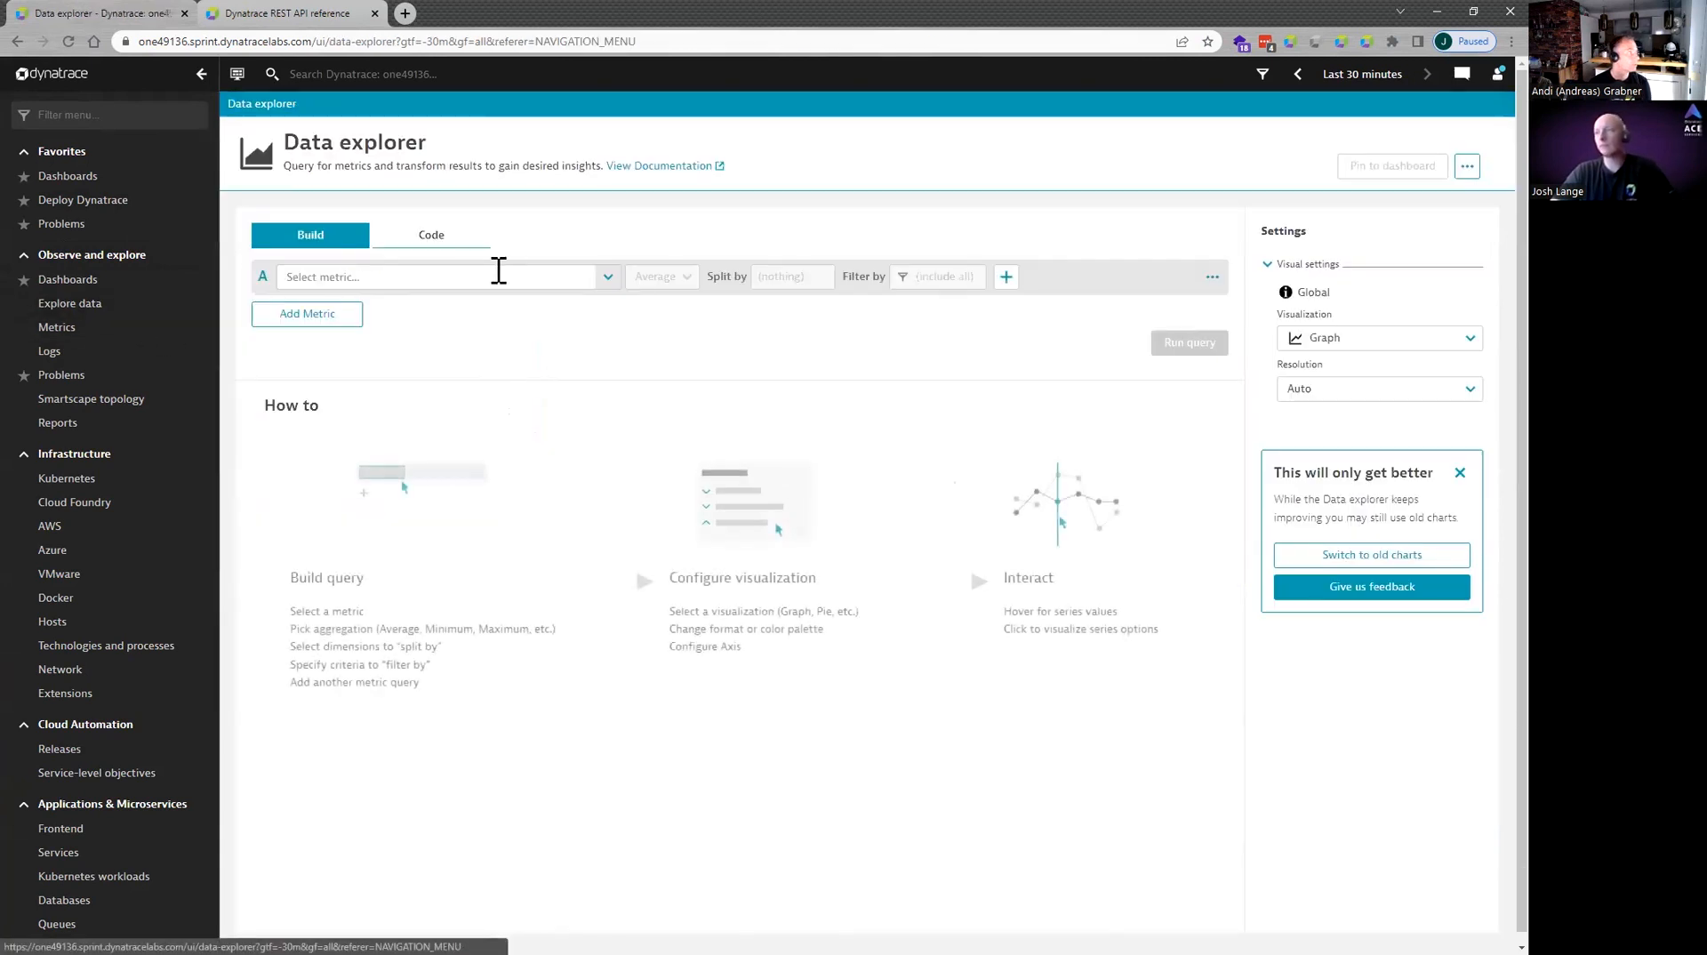
click(484, 275)
text(log.)
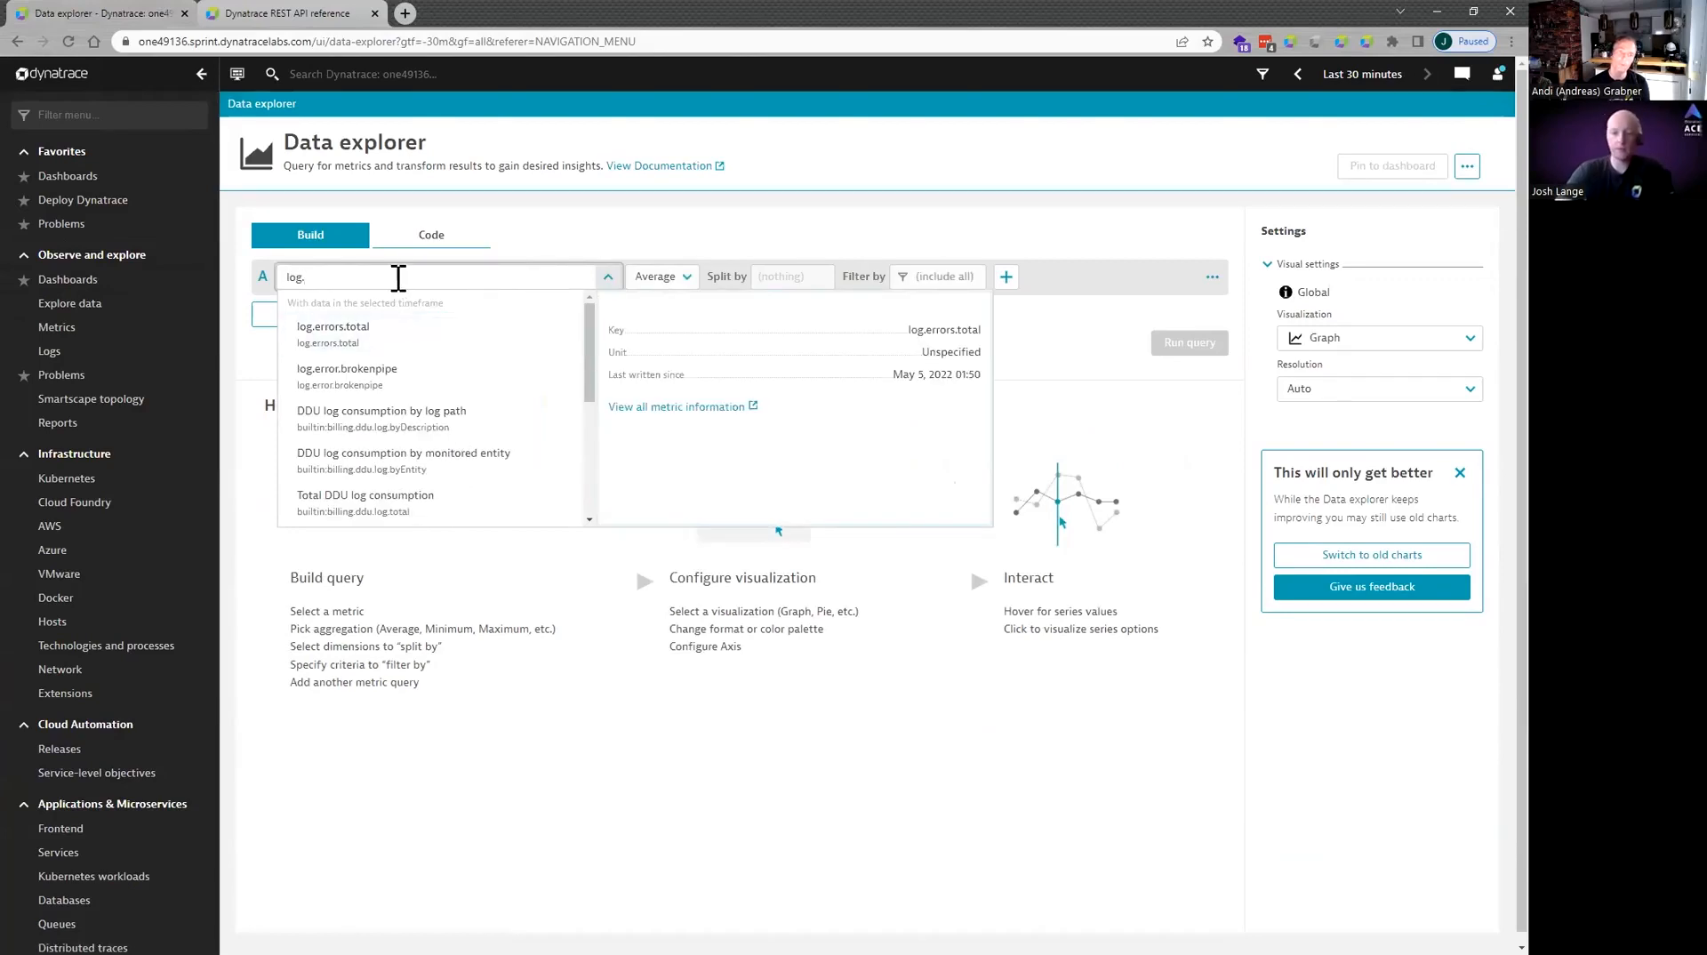
text(skyn)
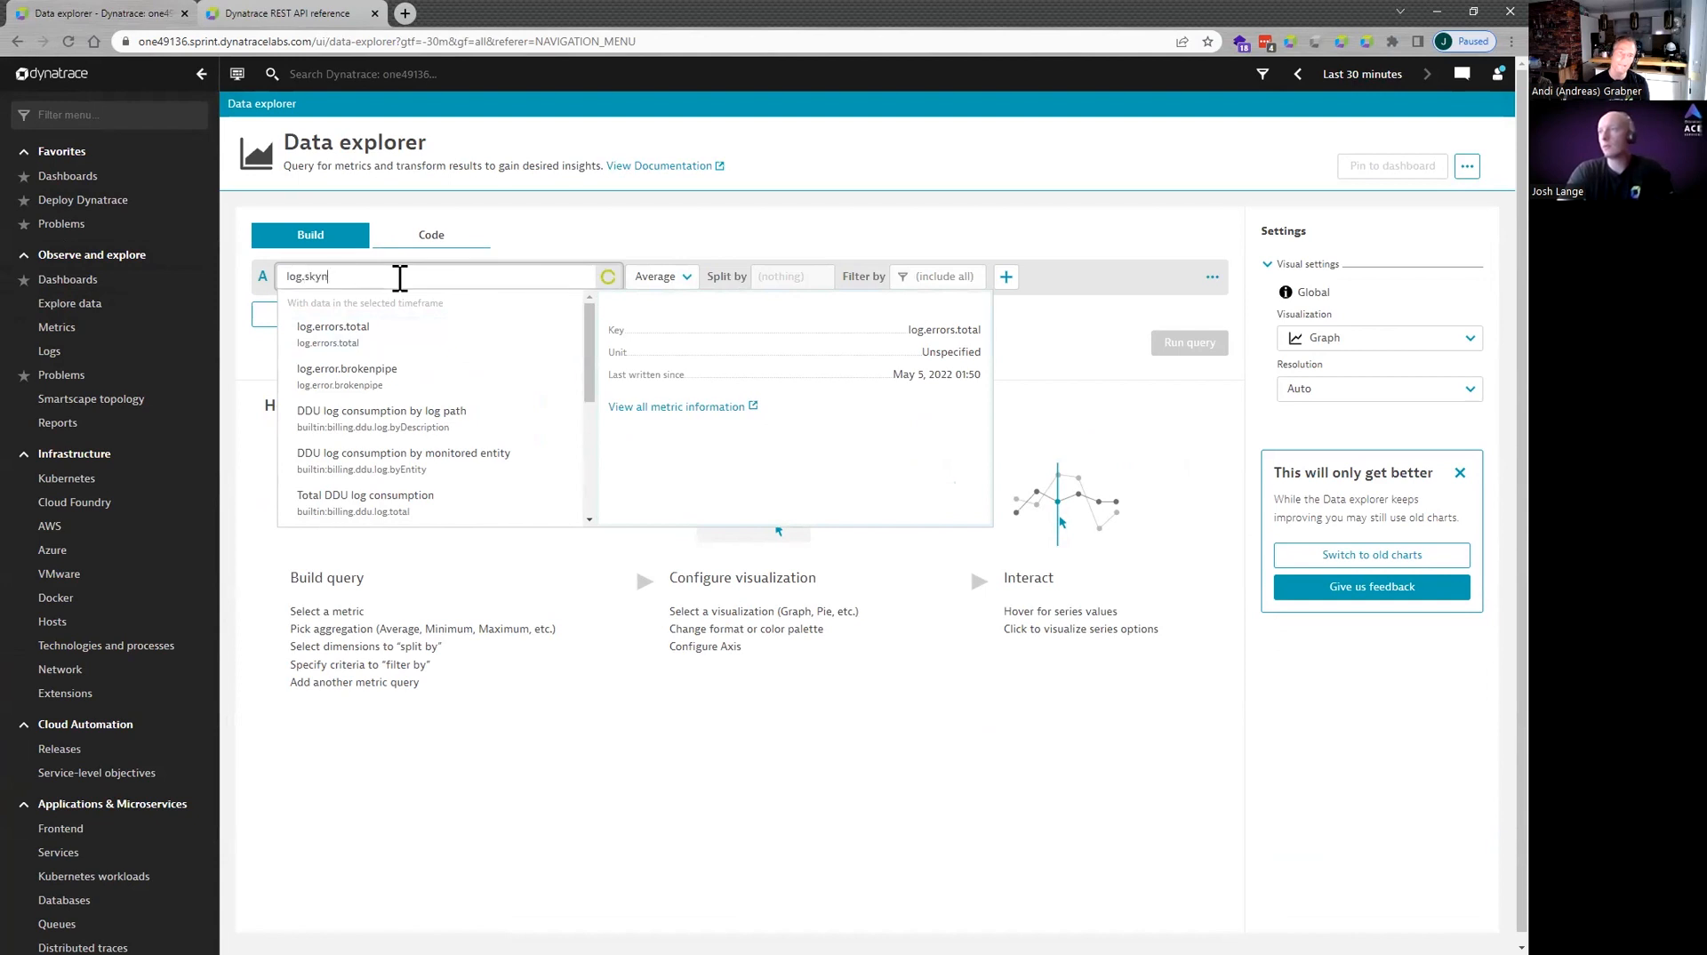
click(404, 400)
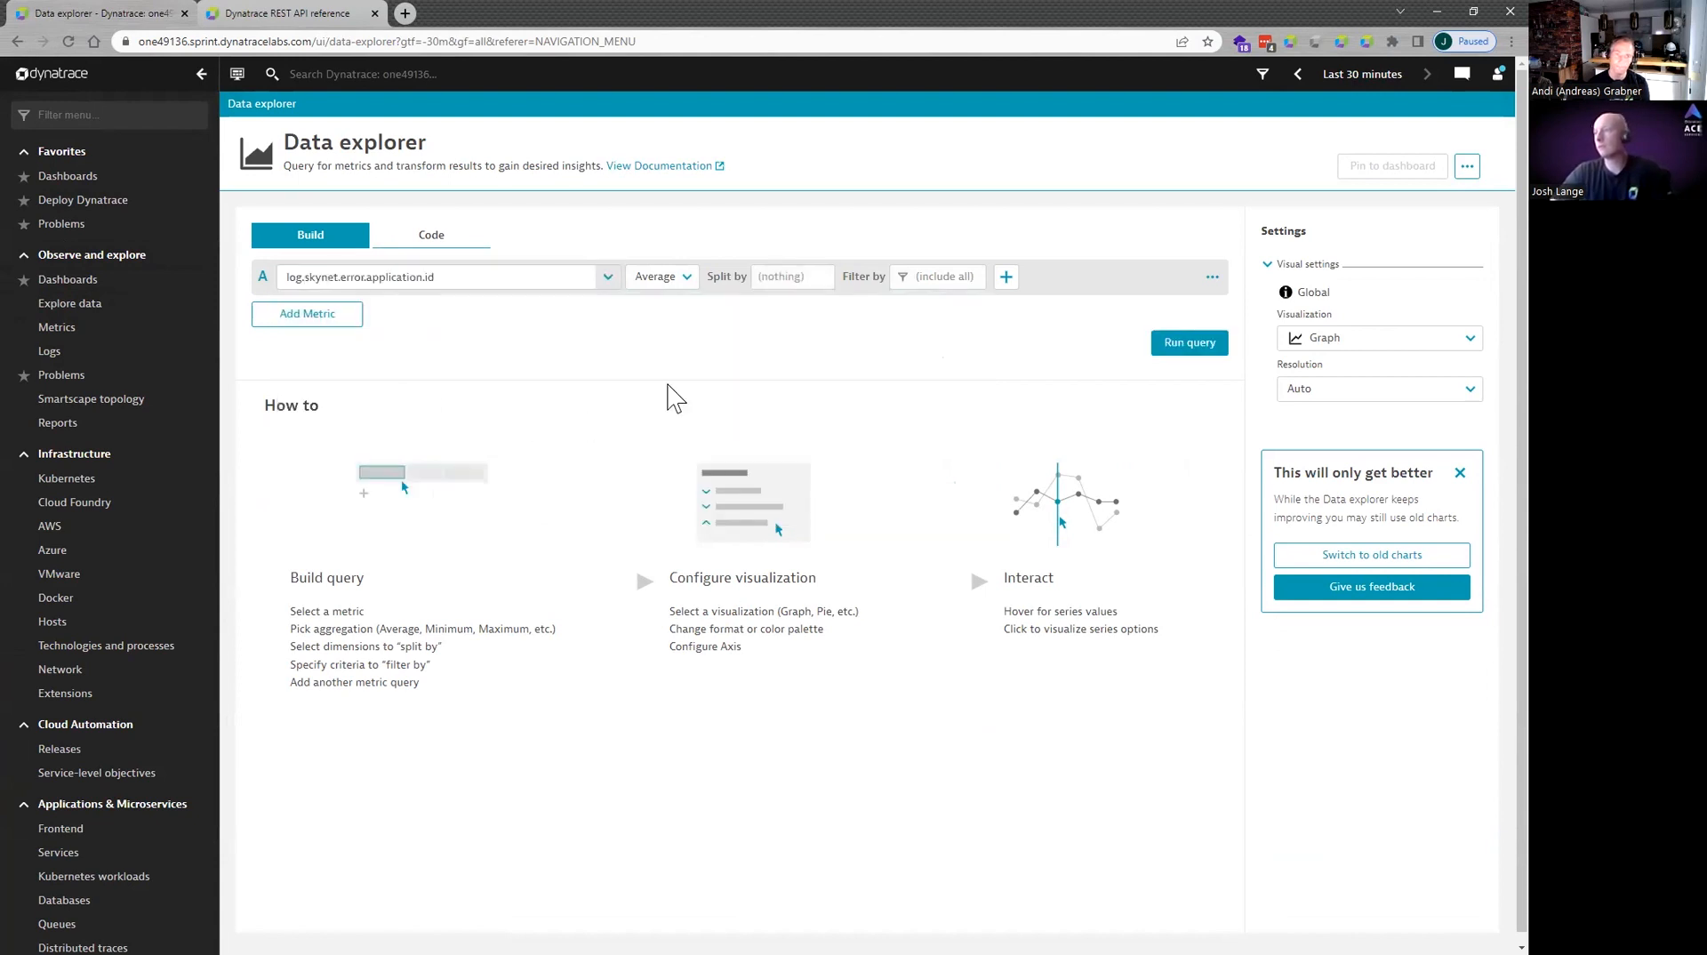
Aggregate the metric by Sum, split it by application.id, and run the query.
click(686, 277)
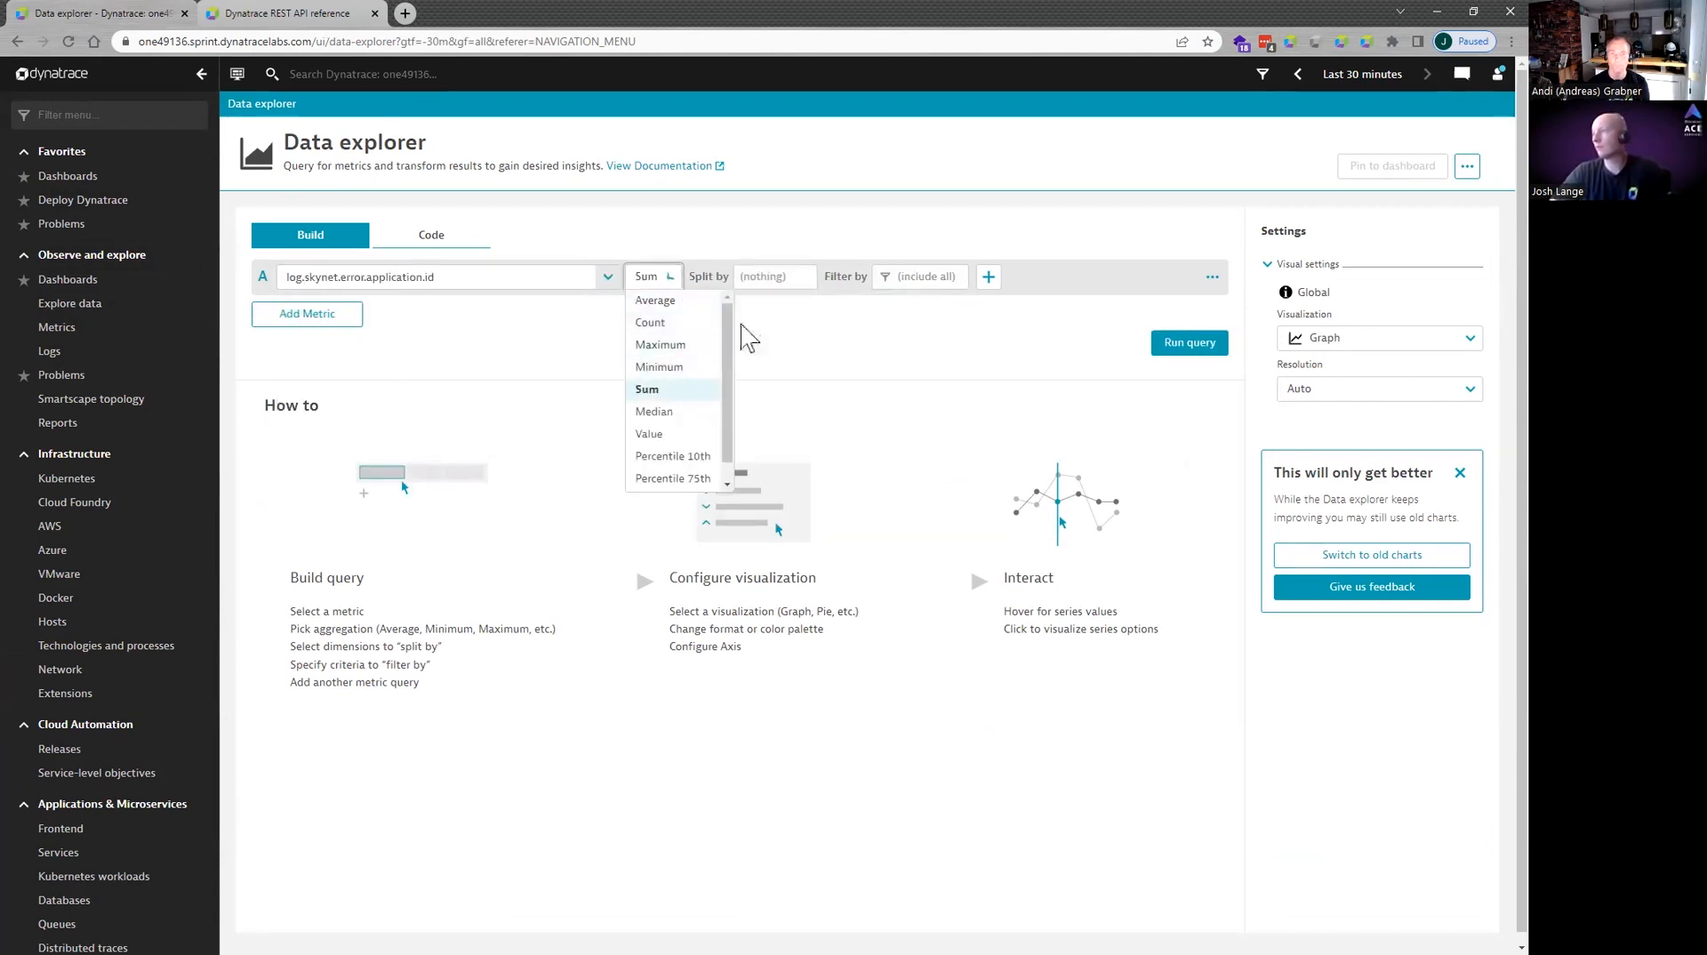
click(647, 389)
click(781, 277)
click(783, 302)
click(1174, 344)
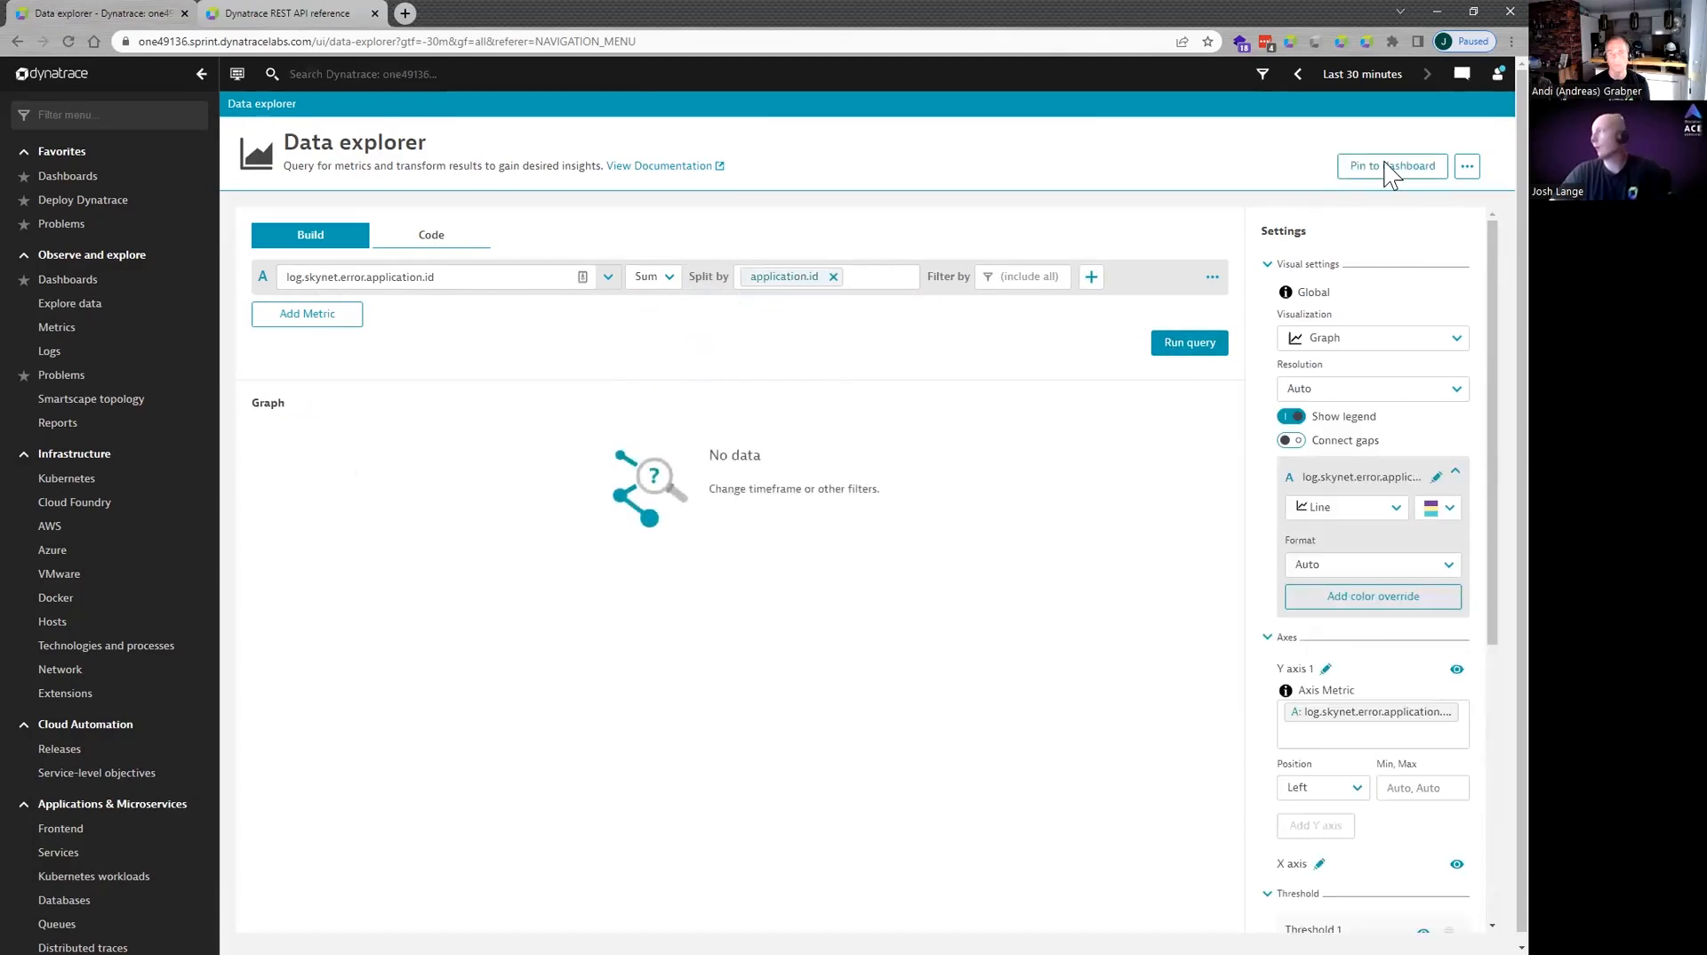
Pin the query to New dashboard (May 05, 2022 13:21:37) with the tile title Skynet Errors by Application and open that dashboard.
click(1390, 168)
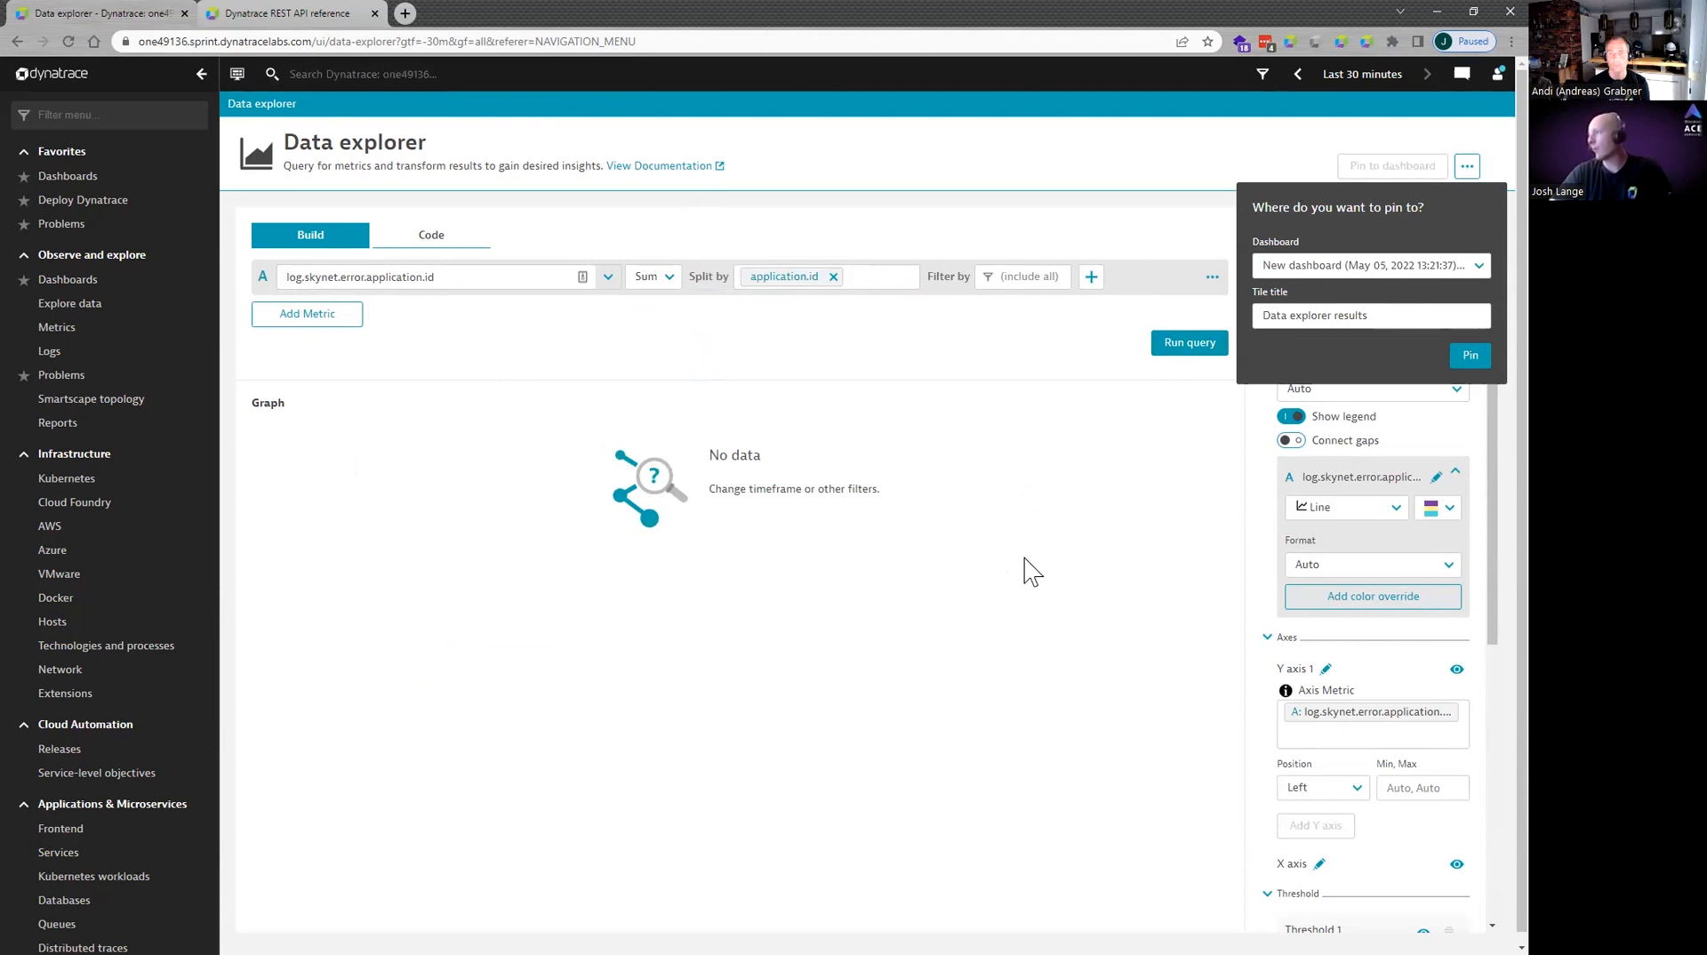
drag(1381, 321, 1136, 311)
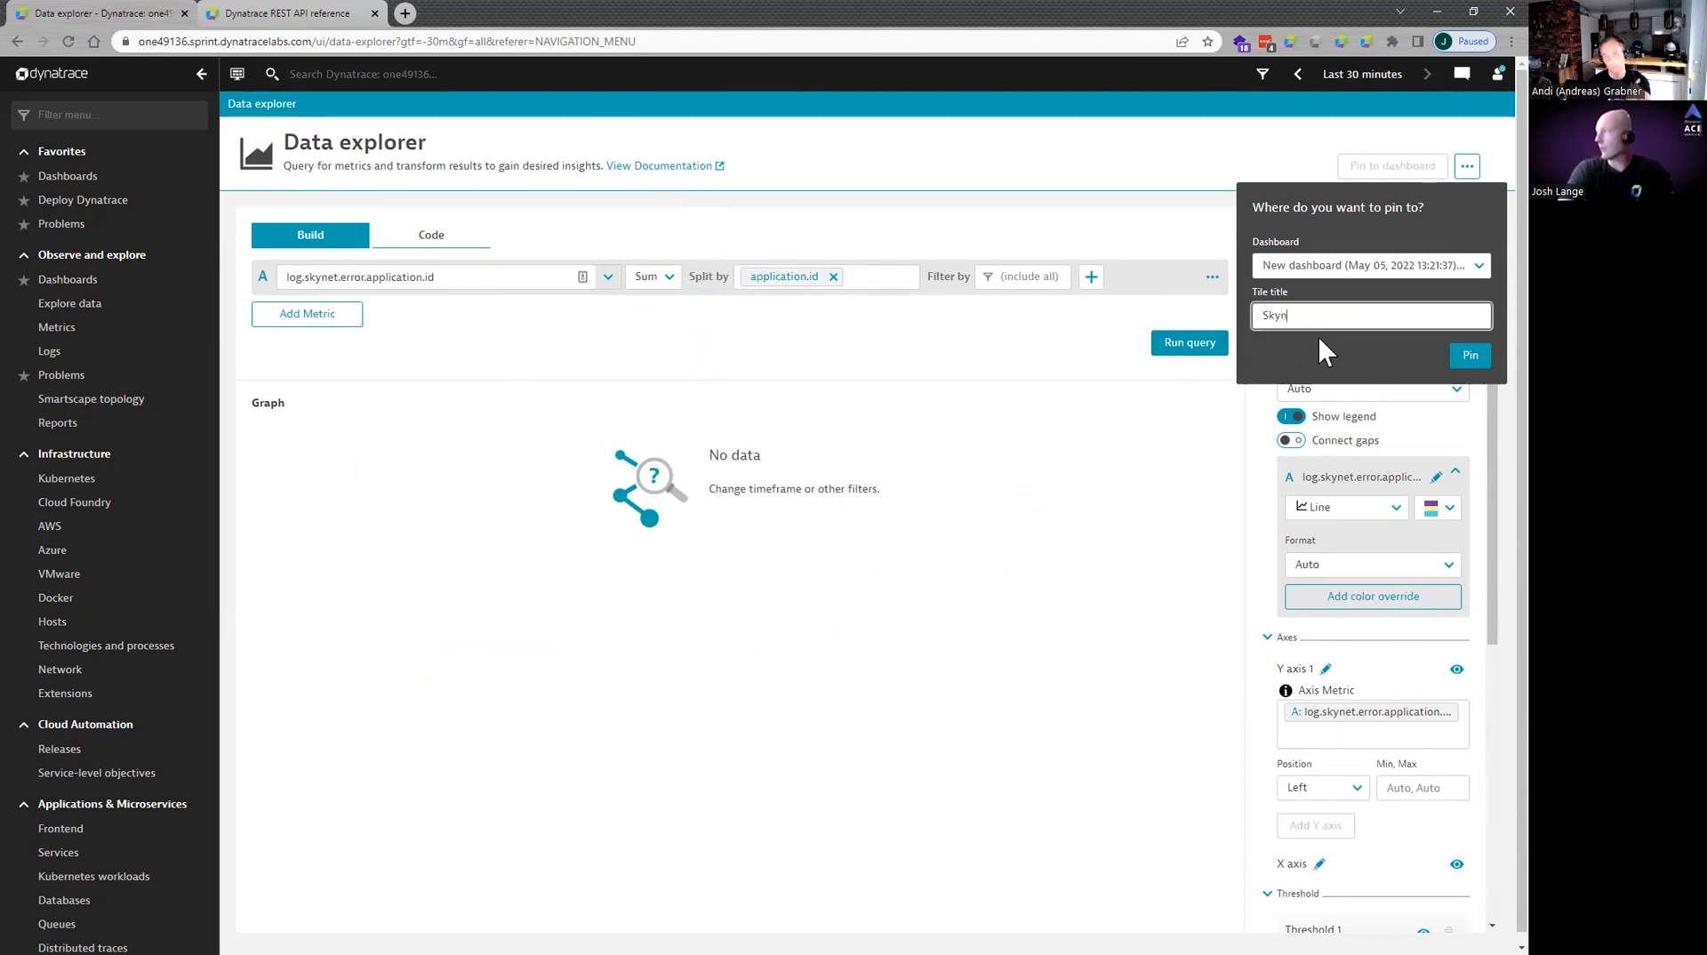
text(by Application)
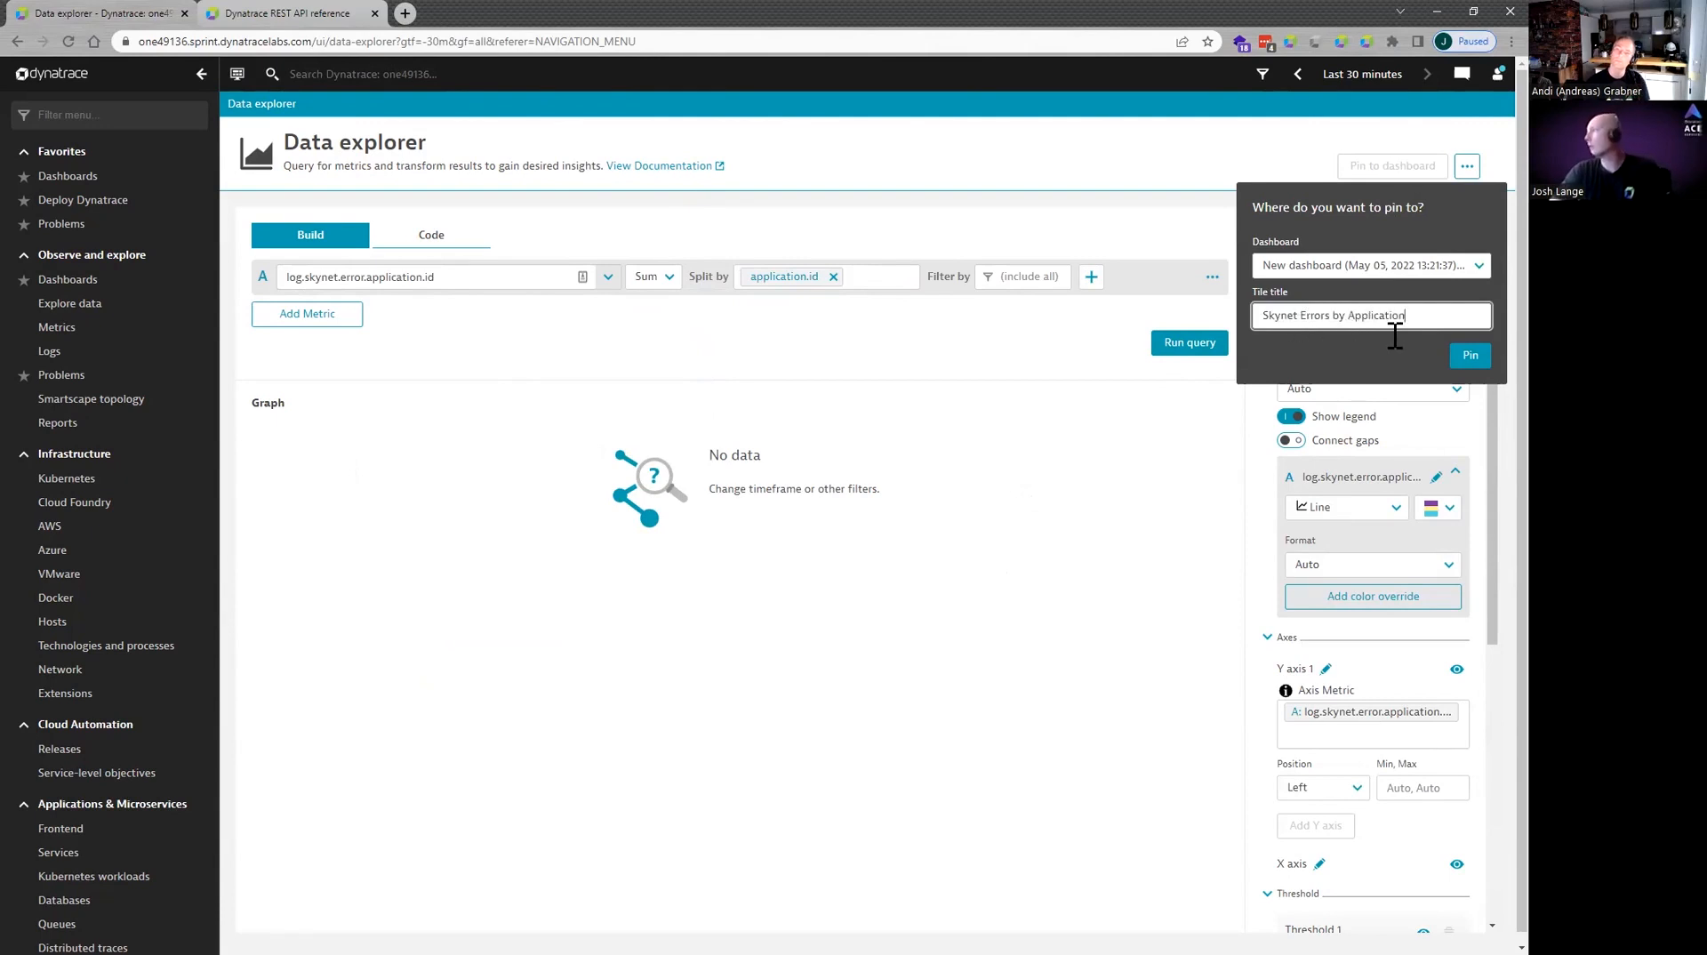
click(1469, 355)
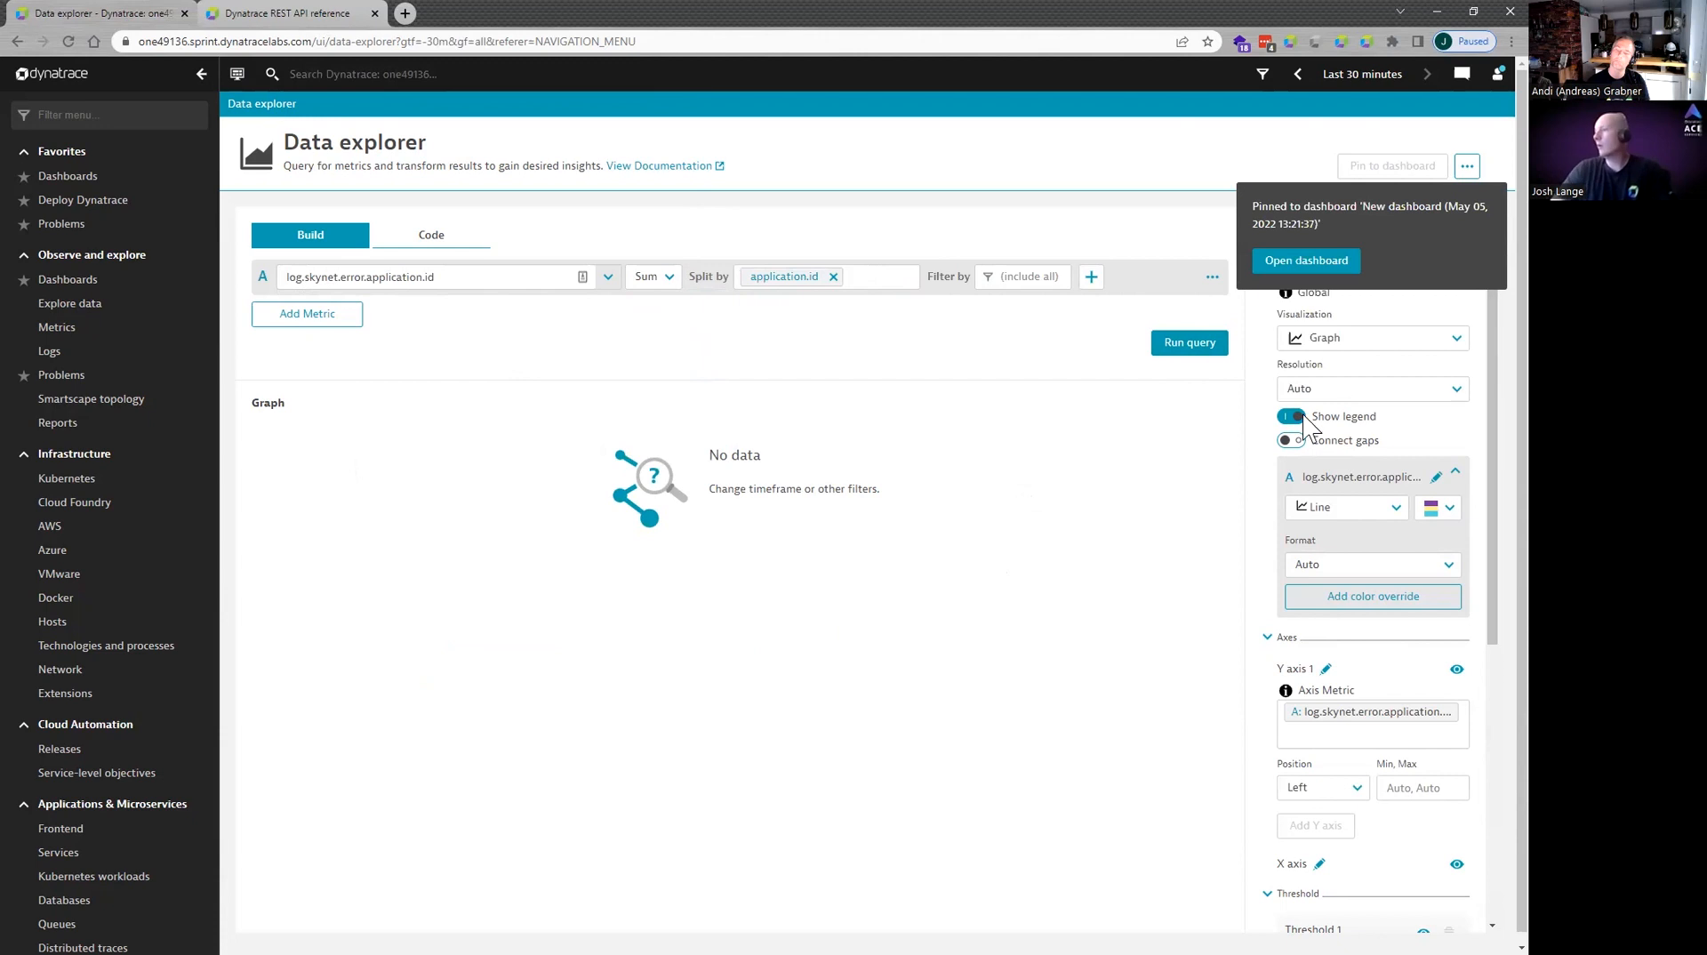
click(1299, 262)
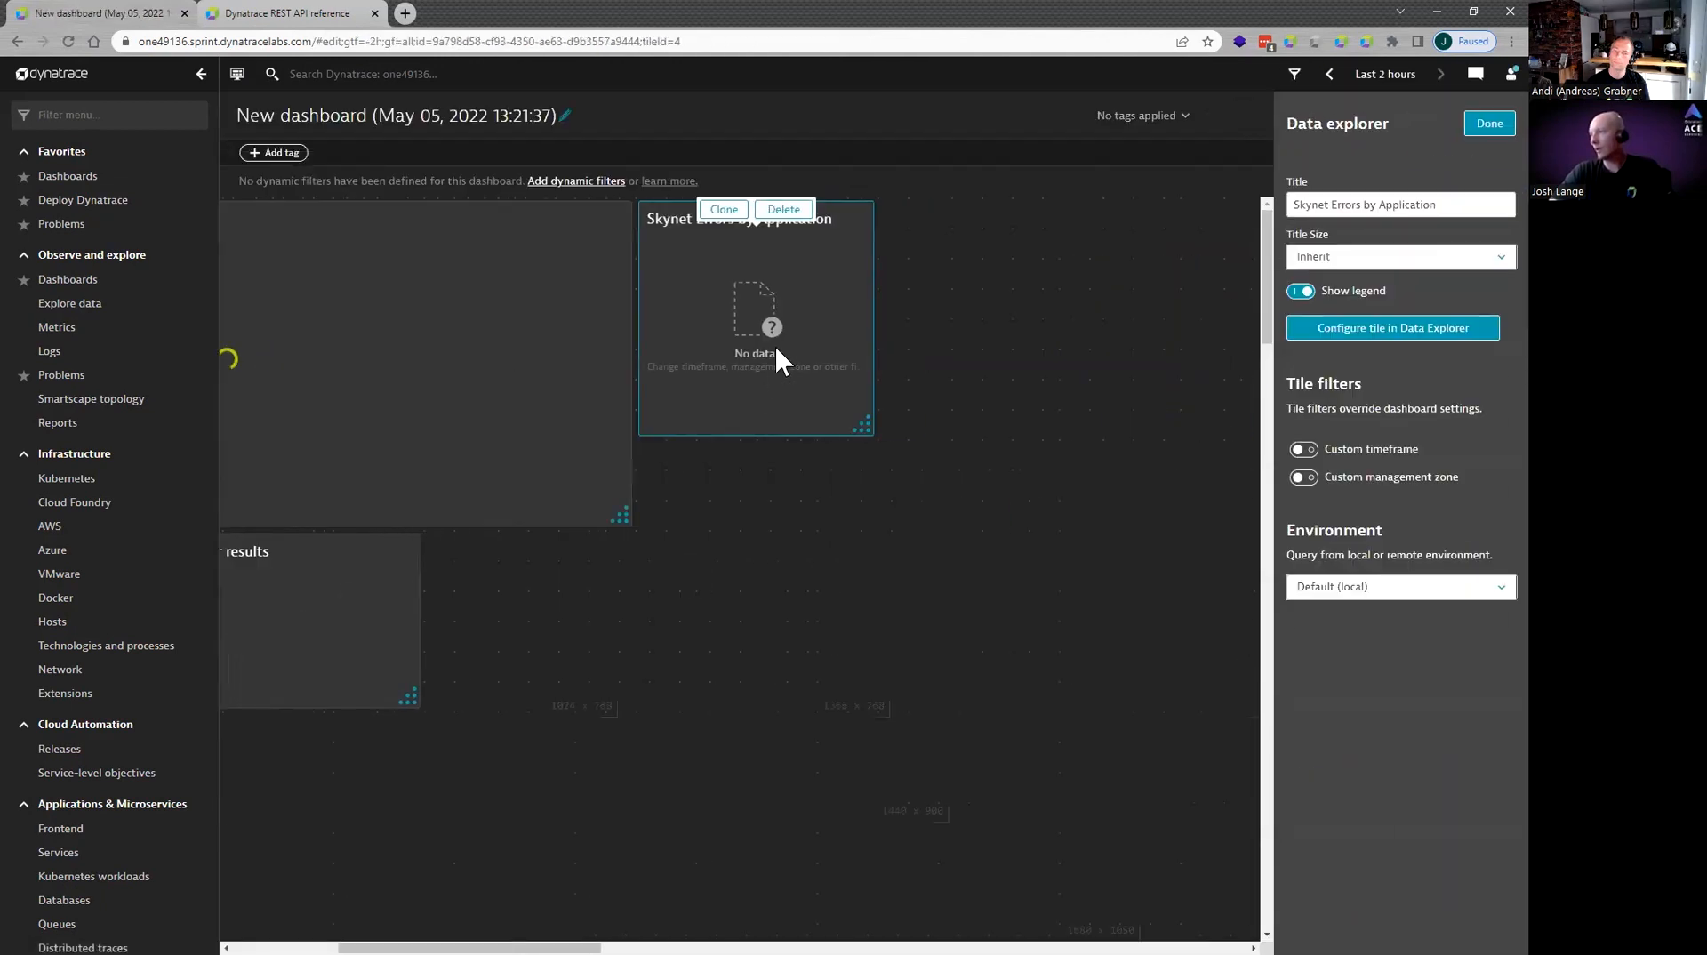
Enlarge the Skynet Errors by Application tile and align its lower edge with the neighbouring log table tile.
mouse_move(776, 344)
mouse_down()
mouse_move(701, 631)
mouse_move(593, 668)
mouse_move(835, 328)
mouse_move(791, 321)
mouse_up()
drag(883, 455, 1053, 585)
click(1457, 258)
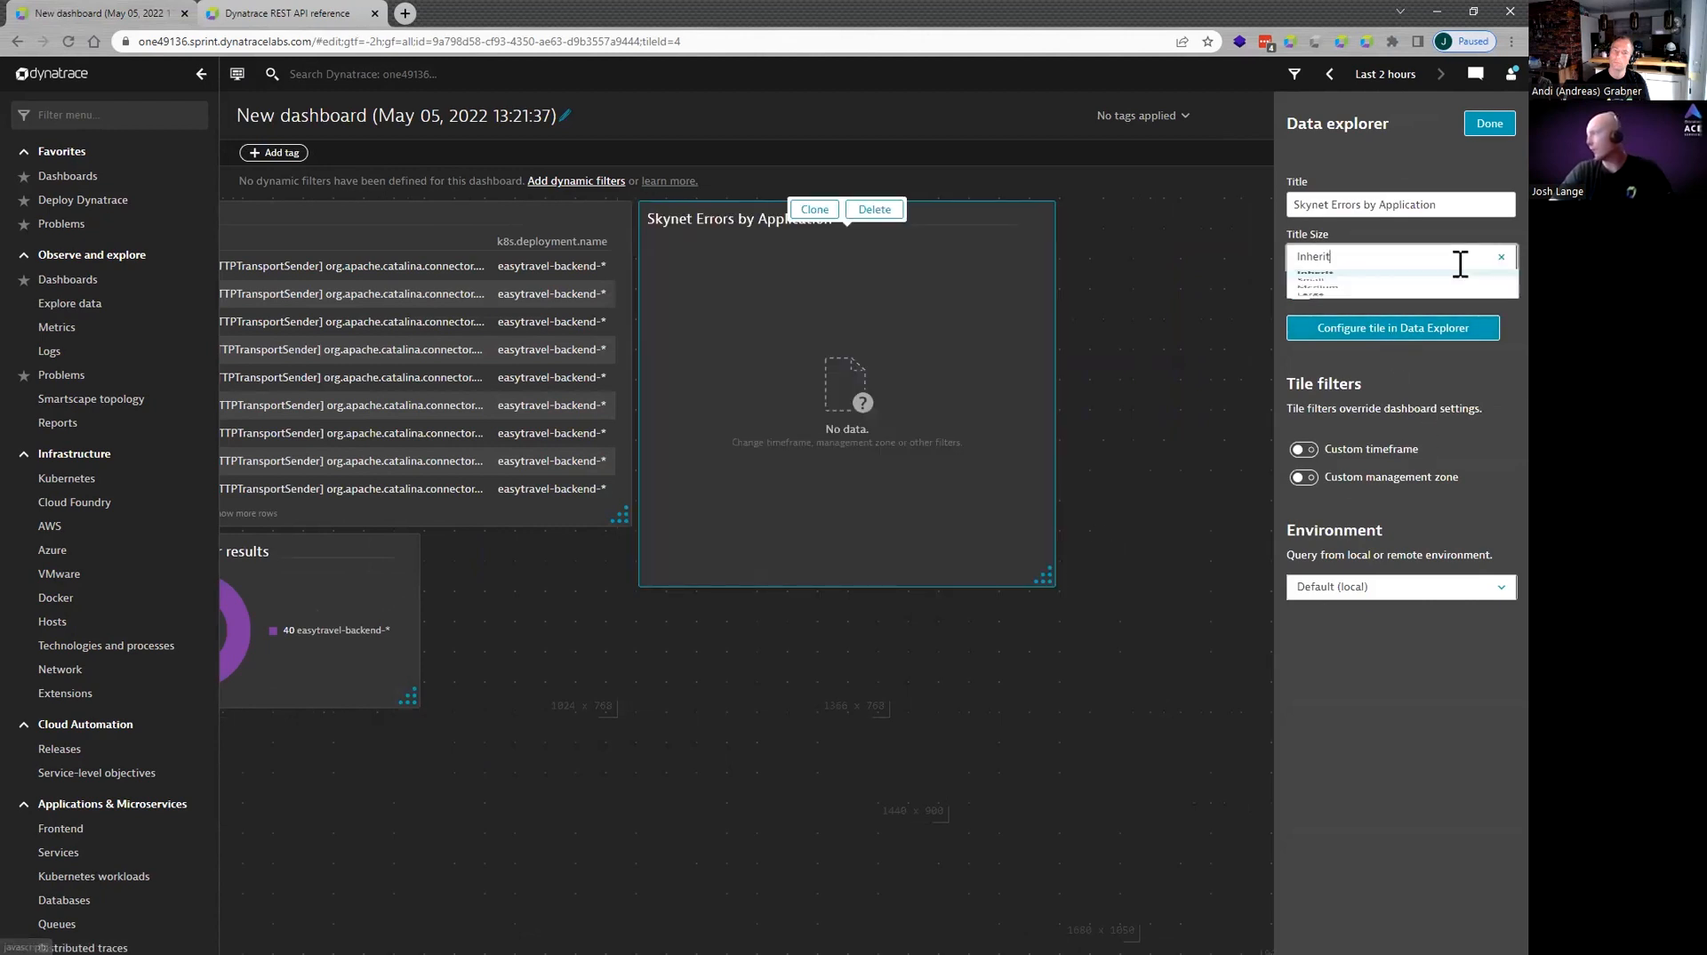
click(1476, 403)
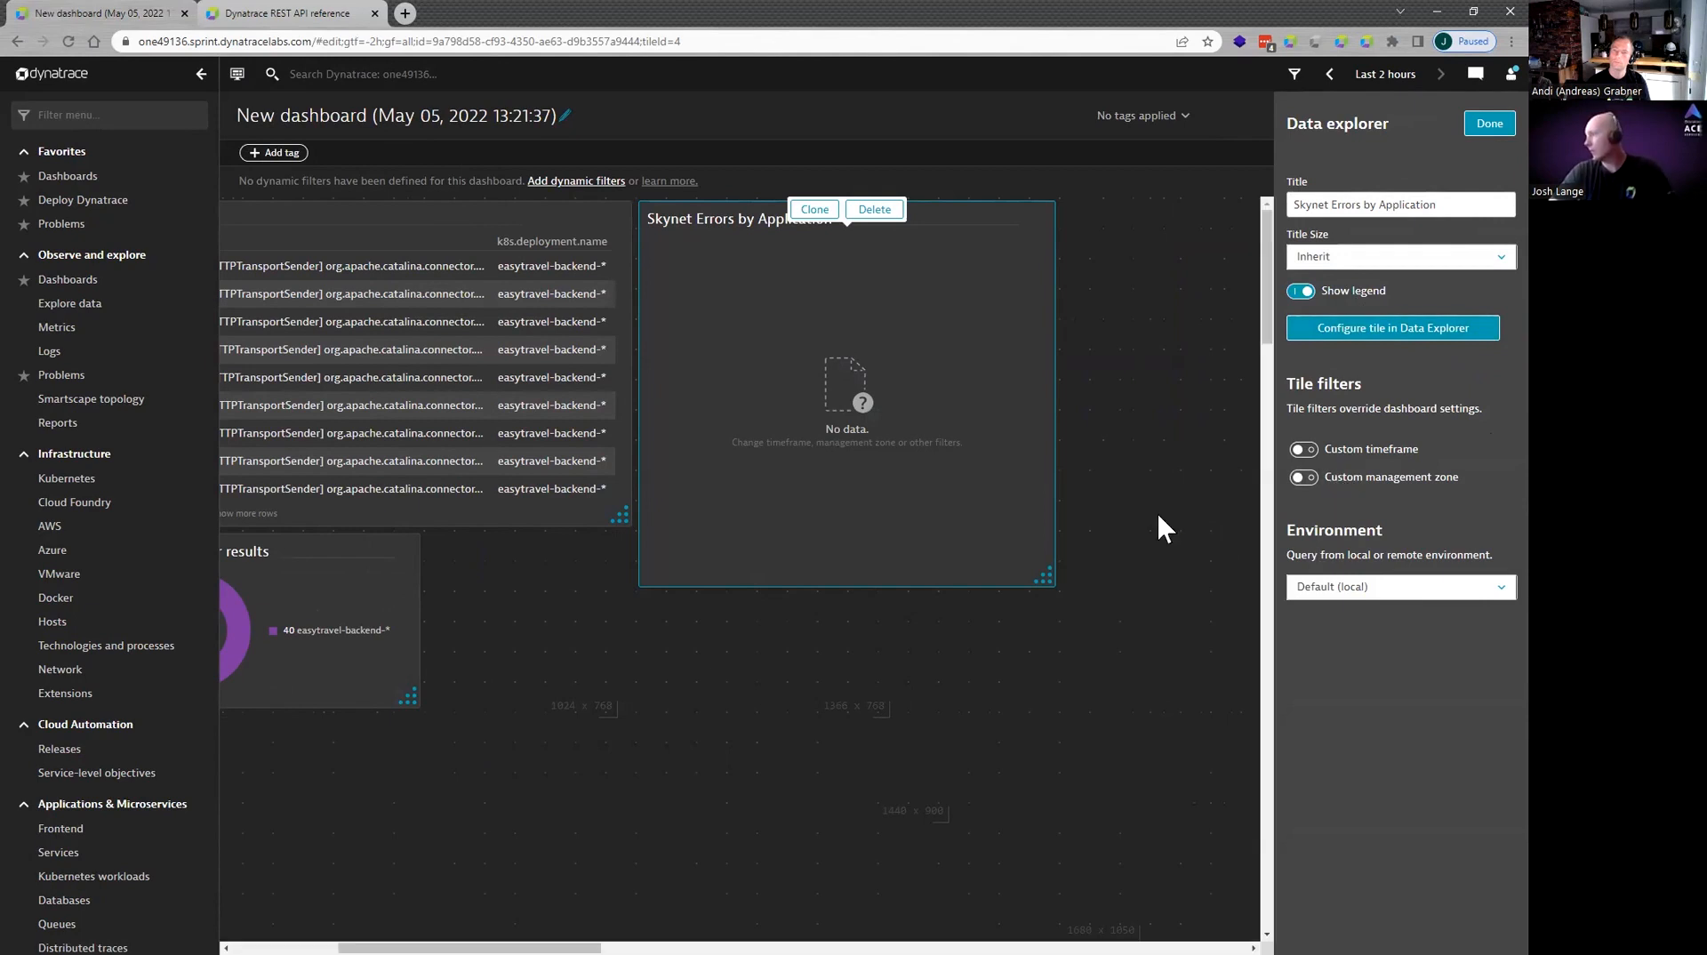
drag(1042, 576, 1054, 525)
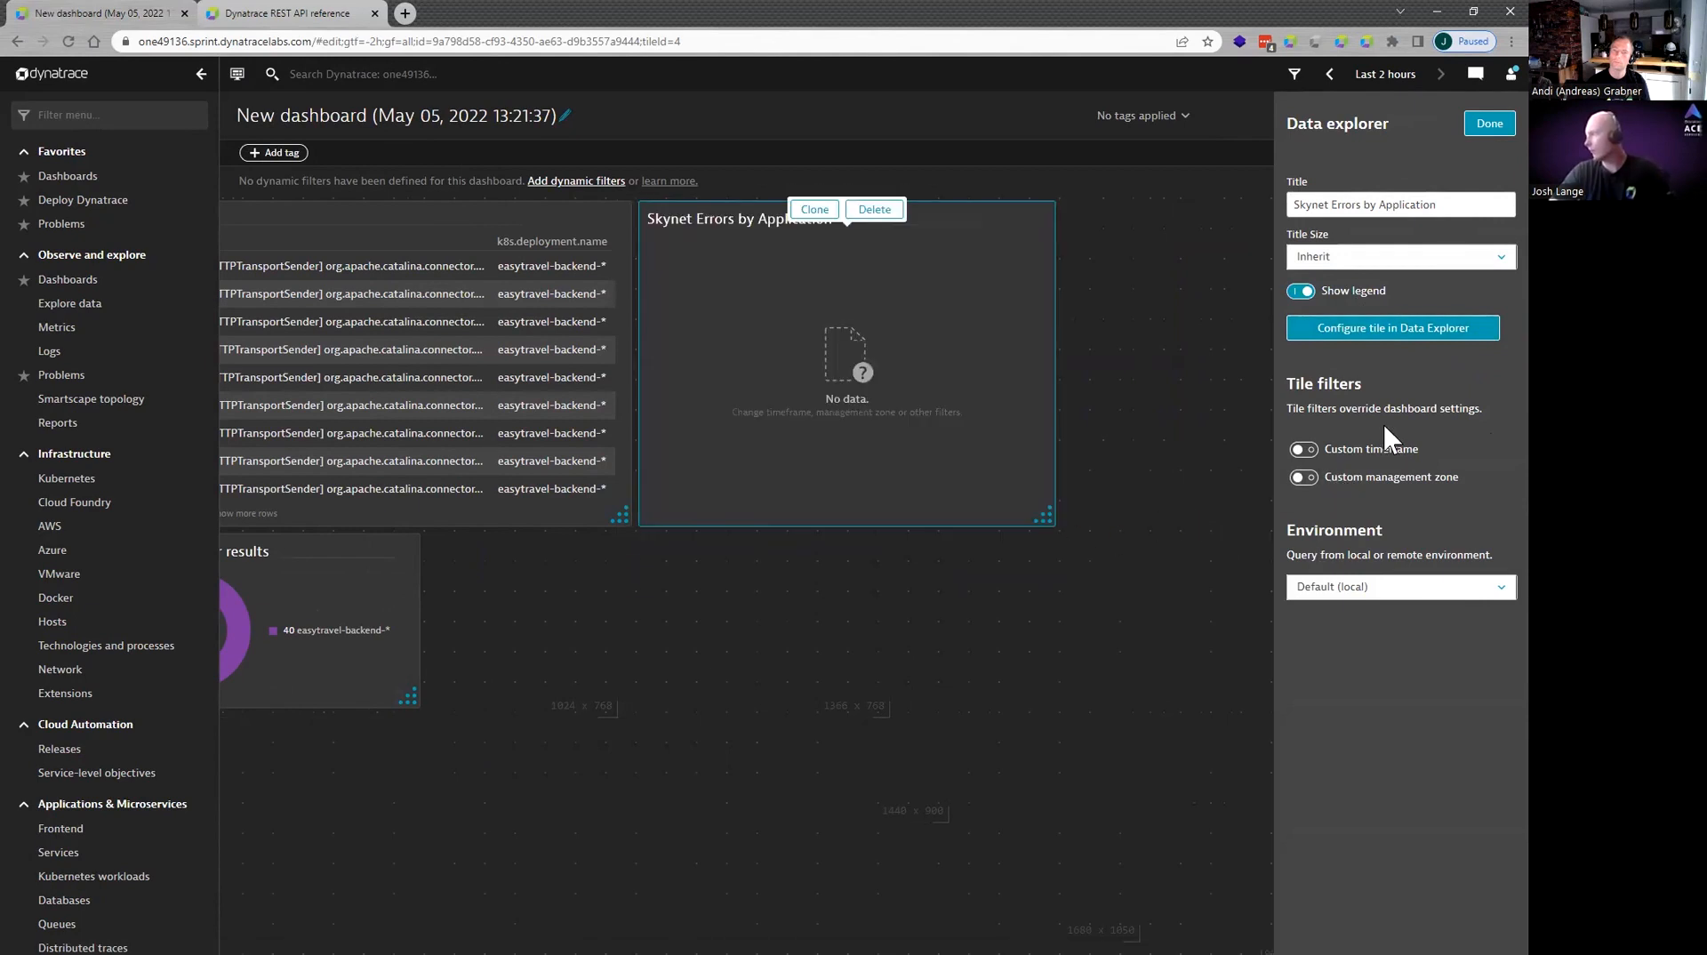
Switch the Skynet Errors by Application tile's visualization to Pie and save the change to the dashboard.
click(1447, 351)
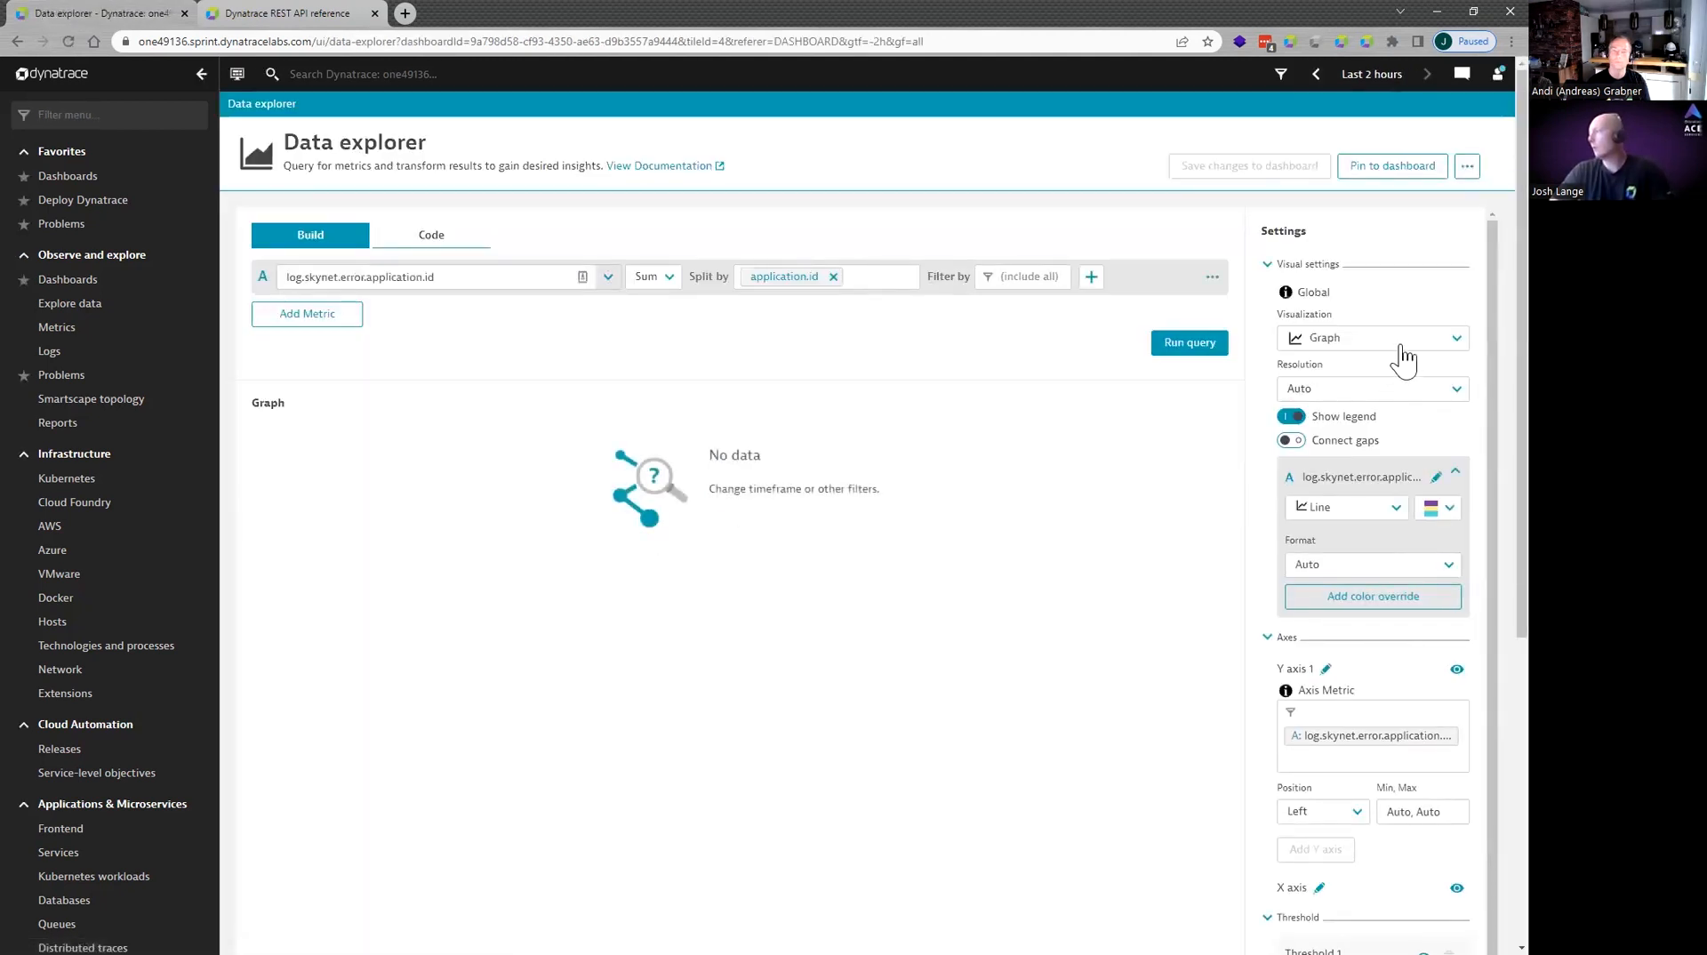
click(1395, 340)
click(1339, 446)
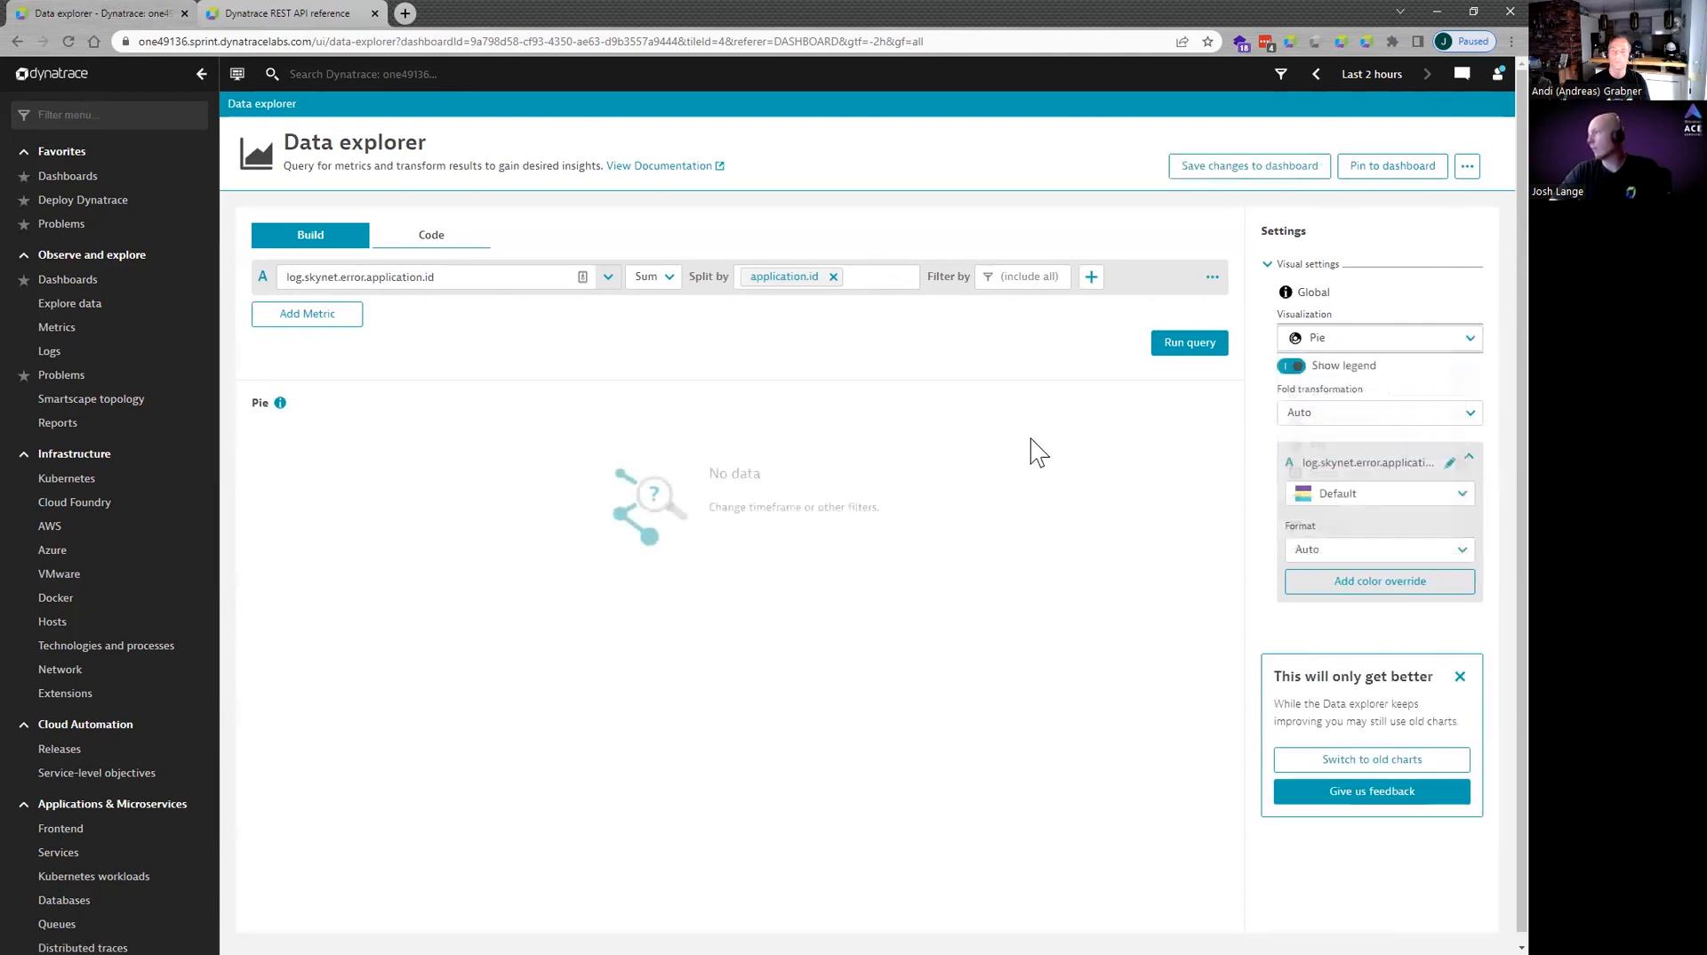
click(1305, 171)
Resend the Skynet service failure payload through the log ingest API, then return to the dashboard and deselect the Skynet Errors by Application tile.
click(214, 6)
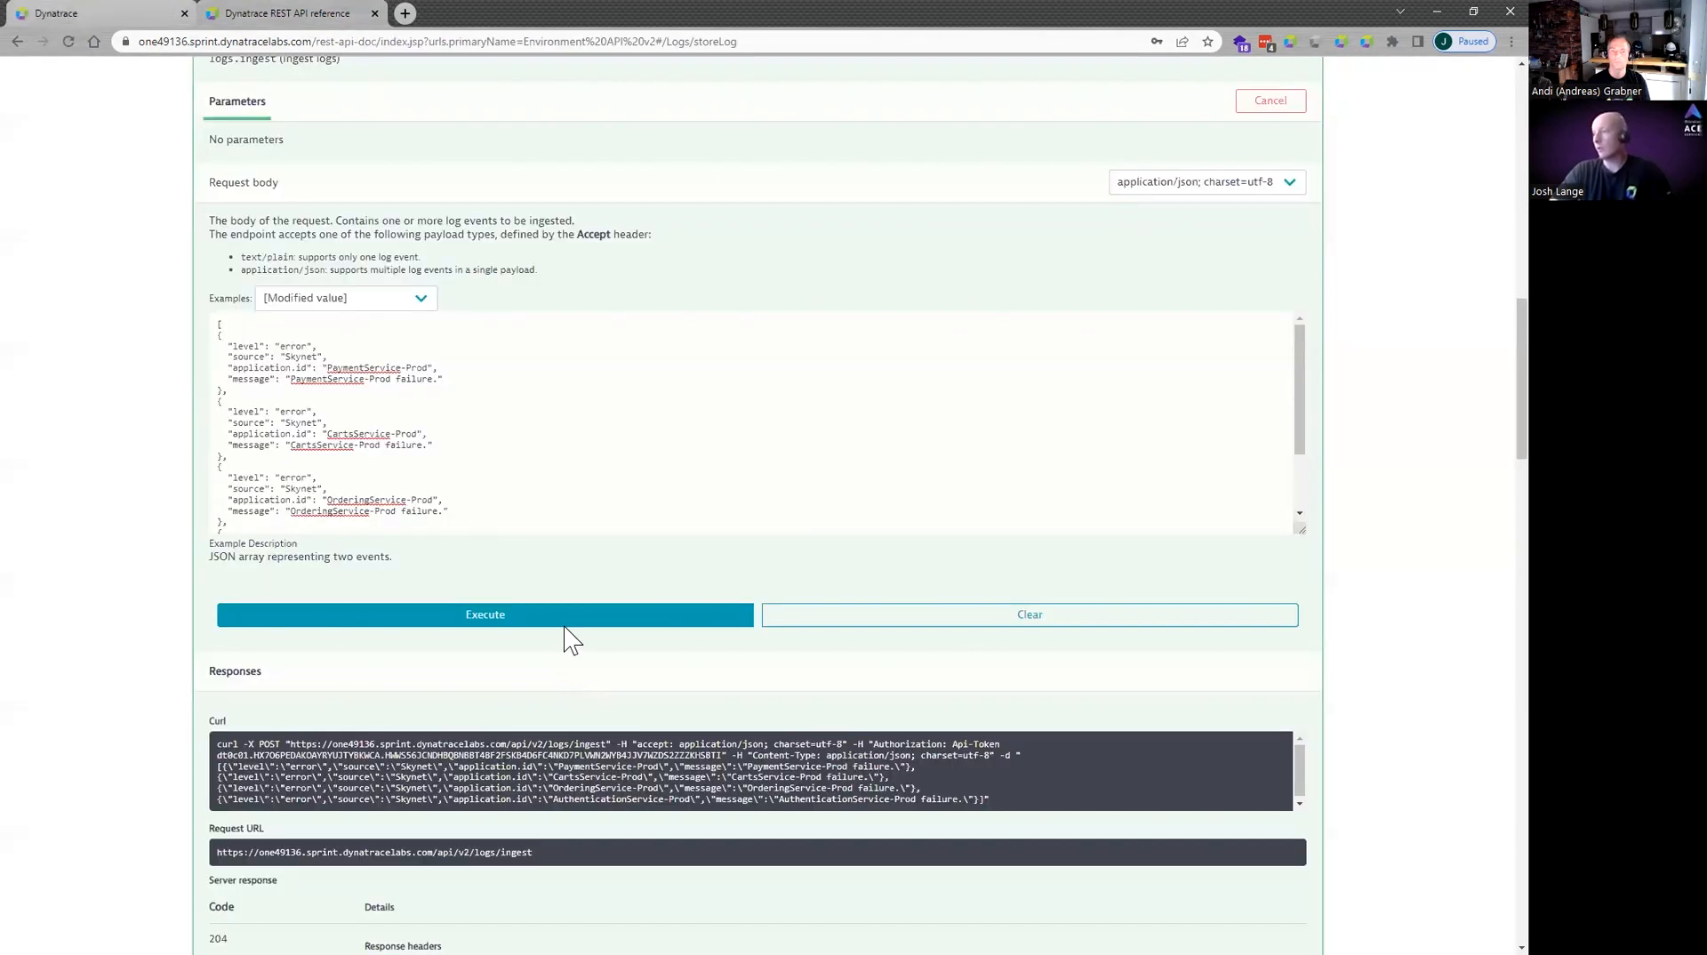
click(564, 626)
click(124, 16)
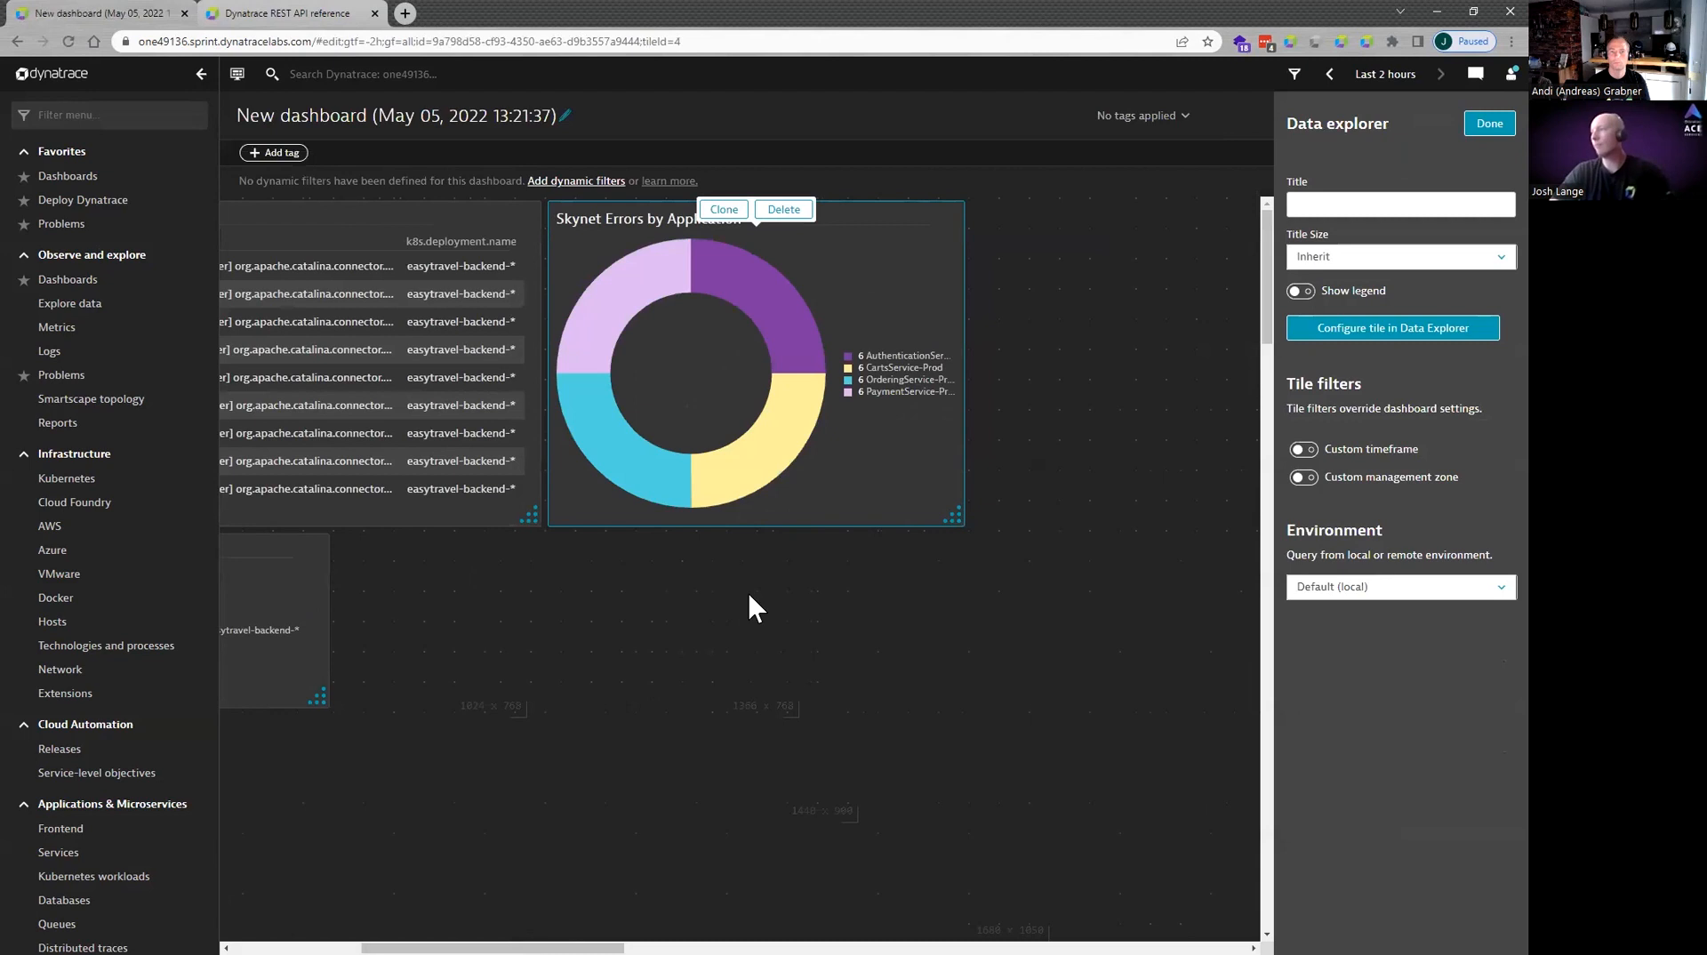
click(915, 589)
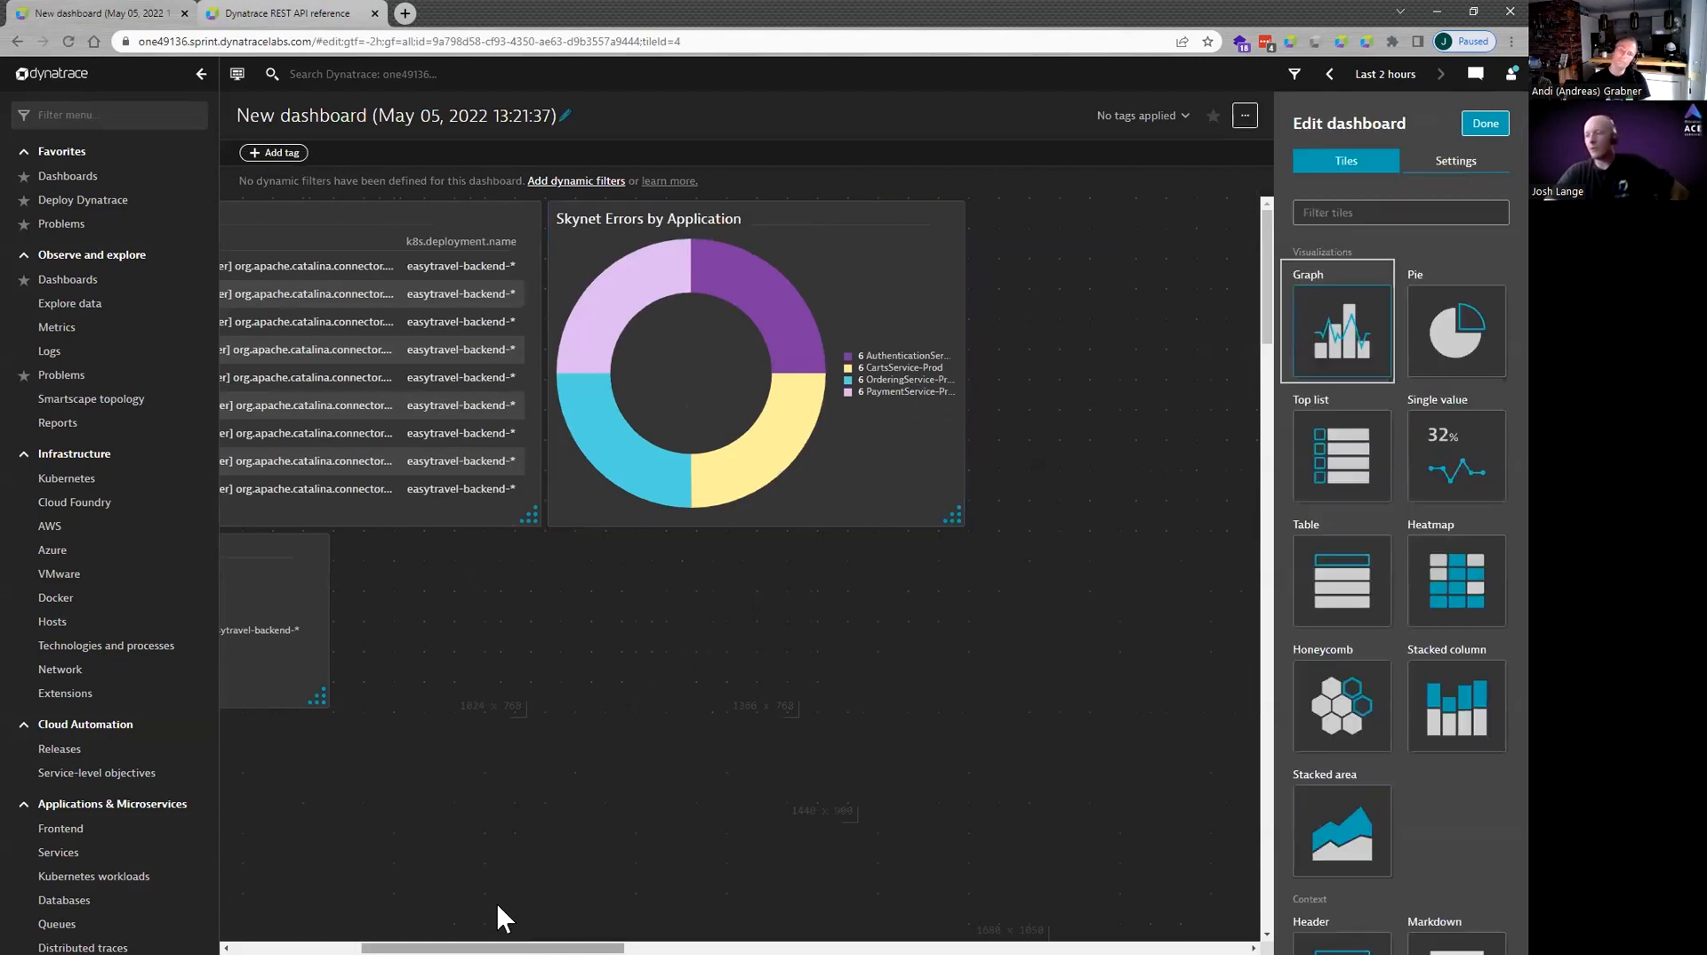
scroll(368, 871, left, 5)
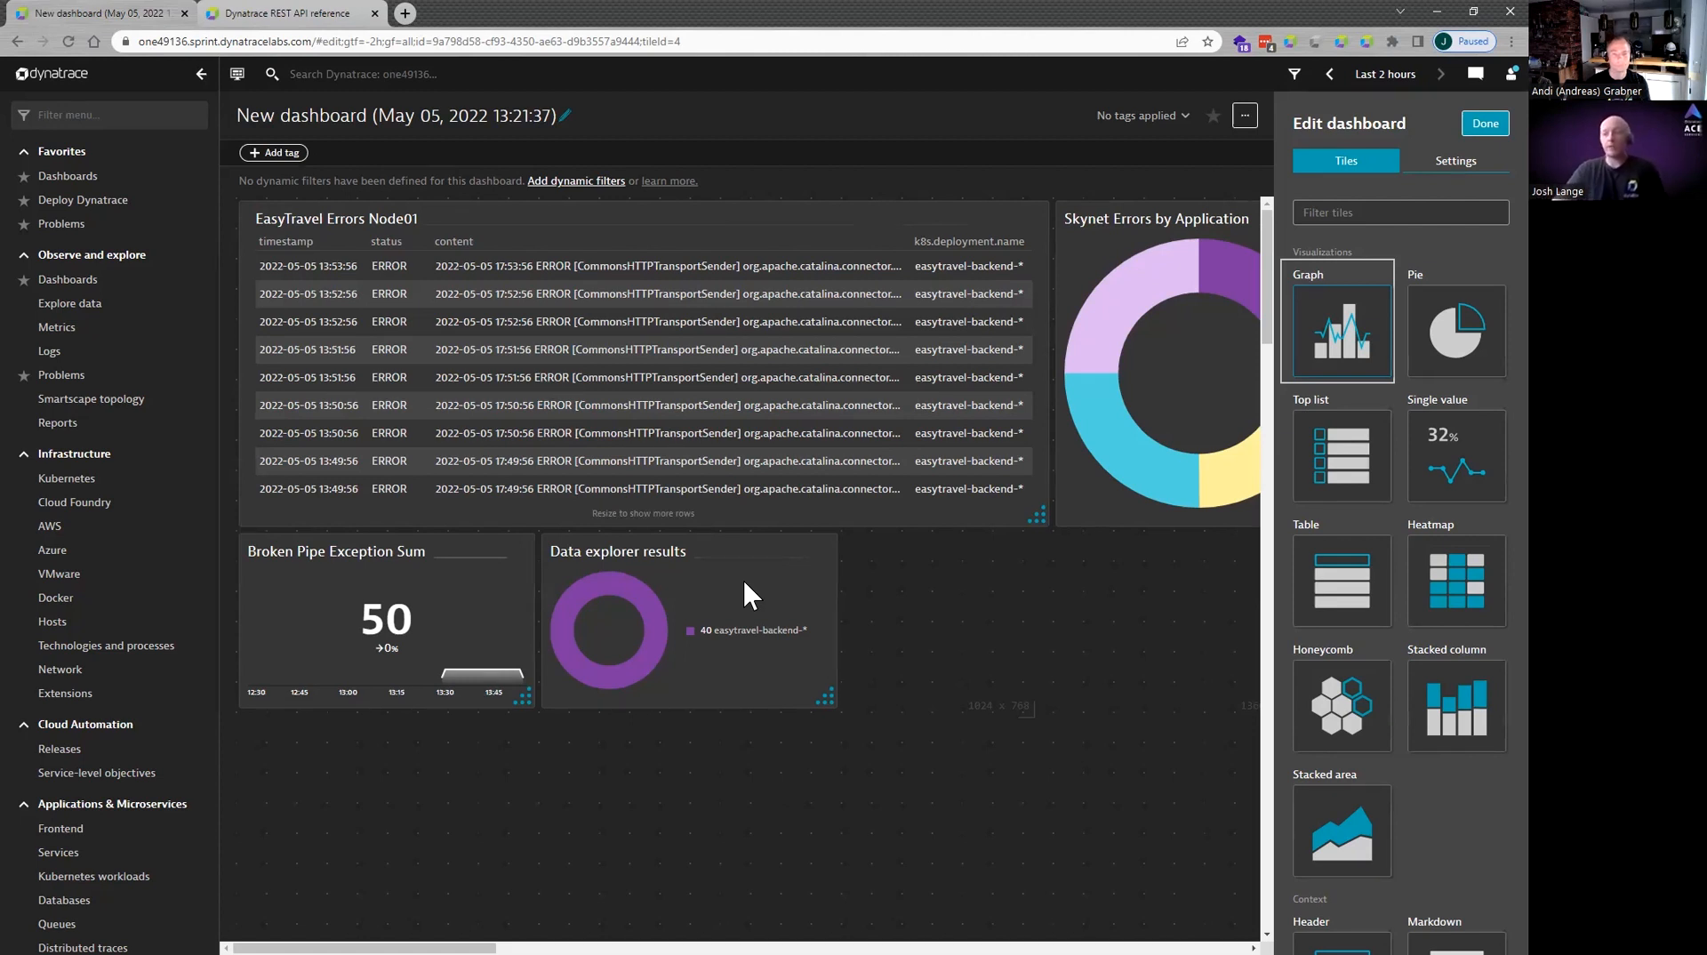
key(alt+Tab)
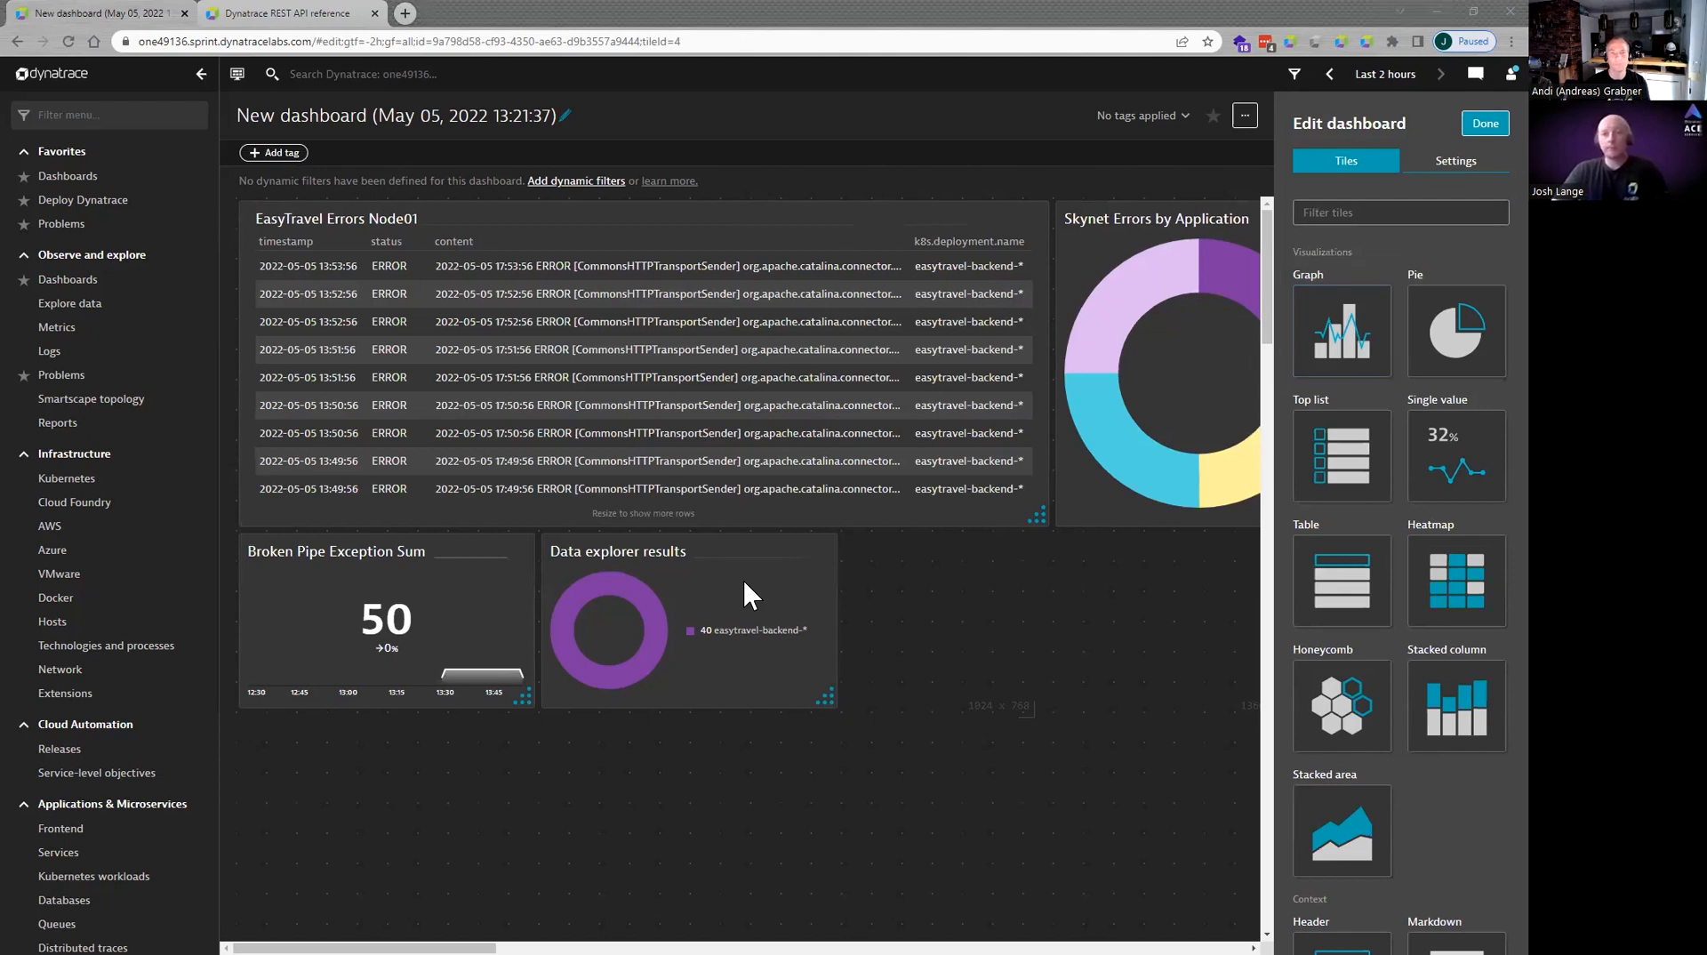
key(alt+Tab)
click(790, 533)
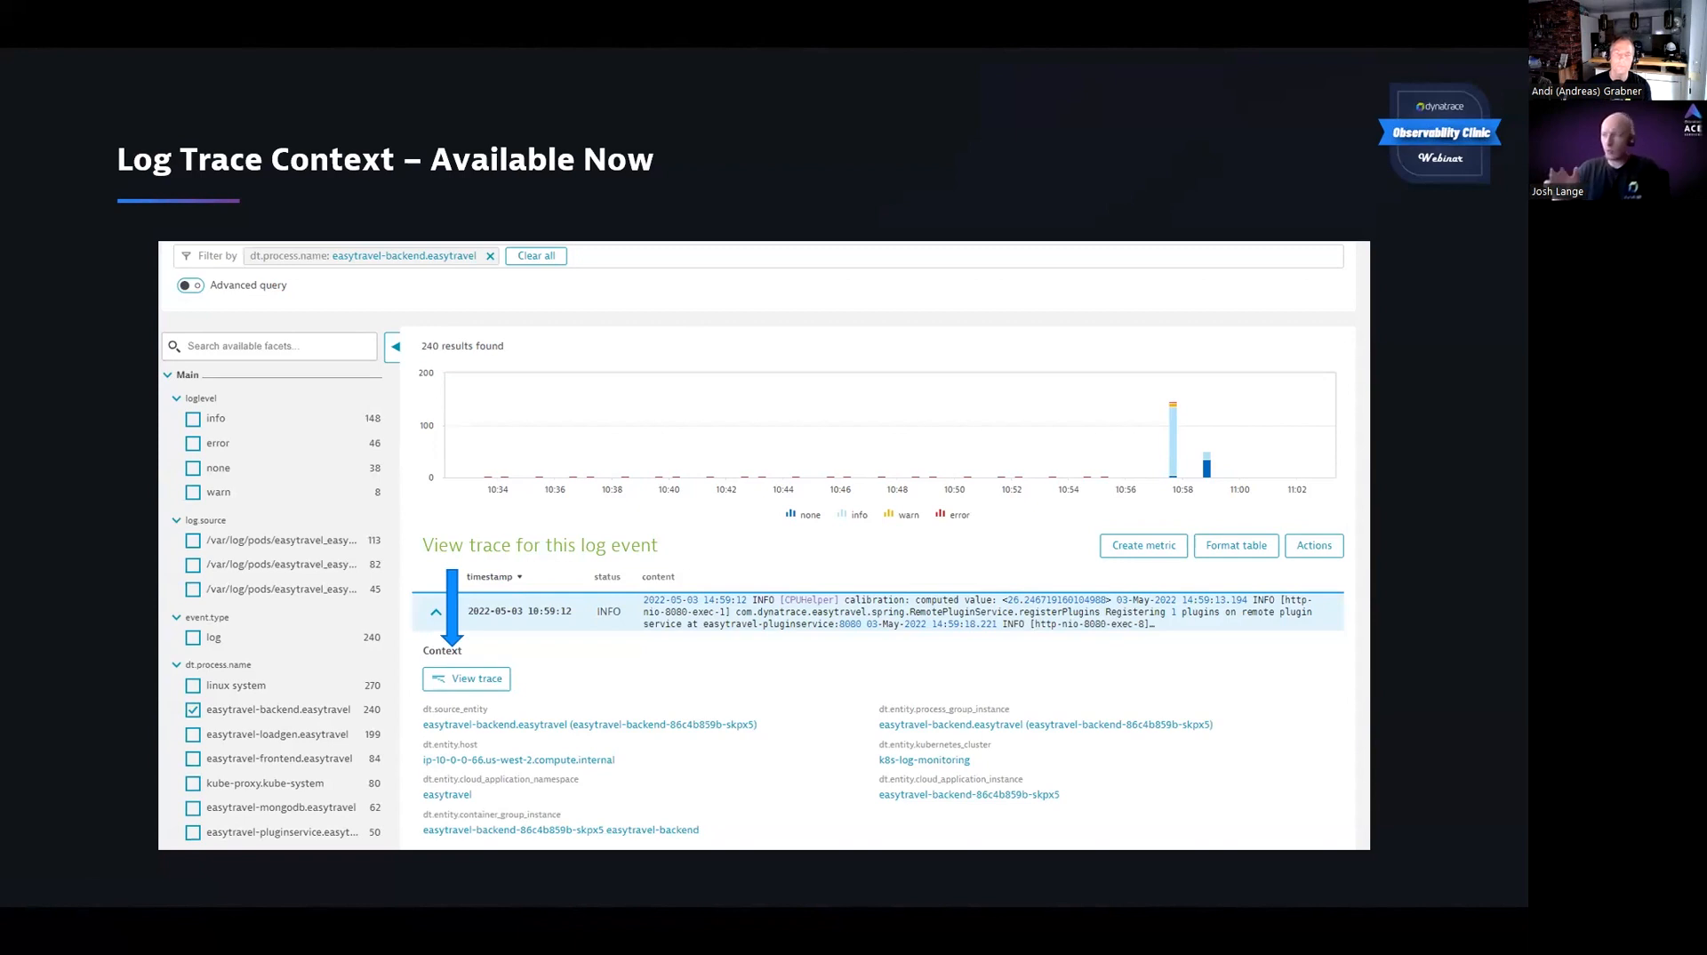
key(alt+Tab)
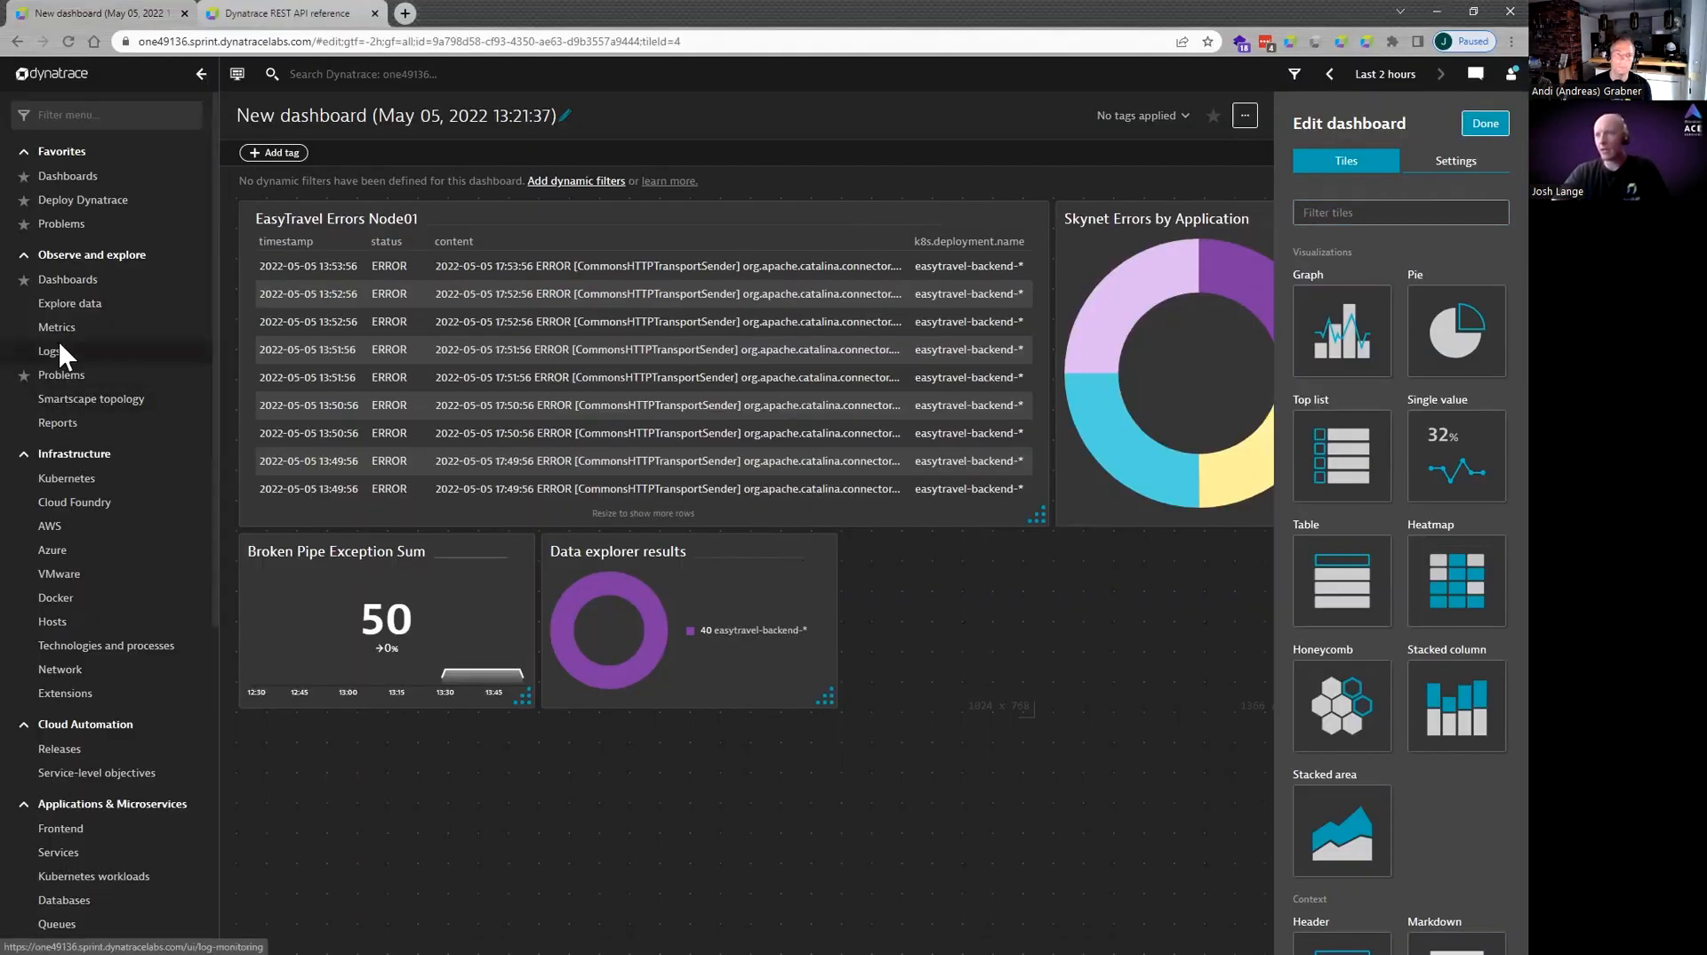
Open the Log Viewer and filter the logs by k8s.deployment.name easytravel-backend-*.
click(54, 350)
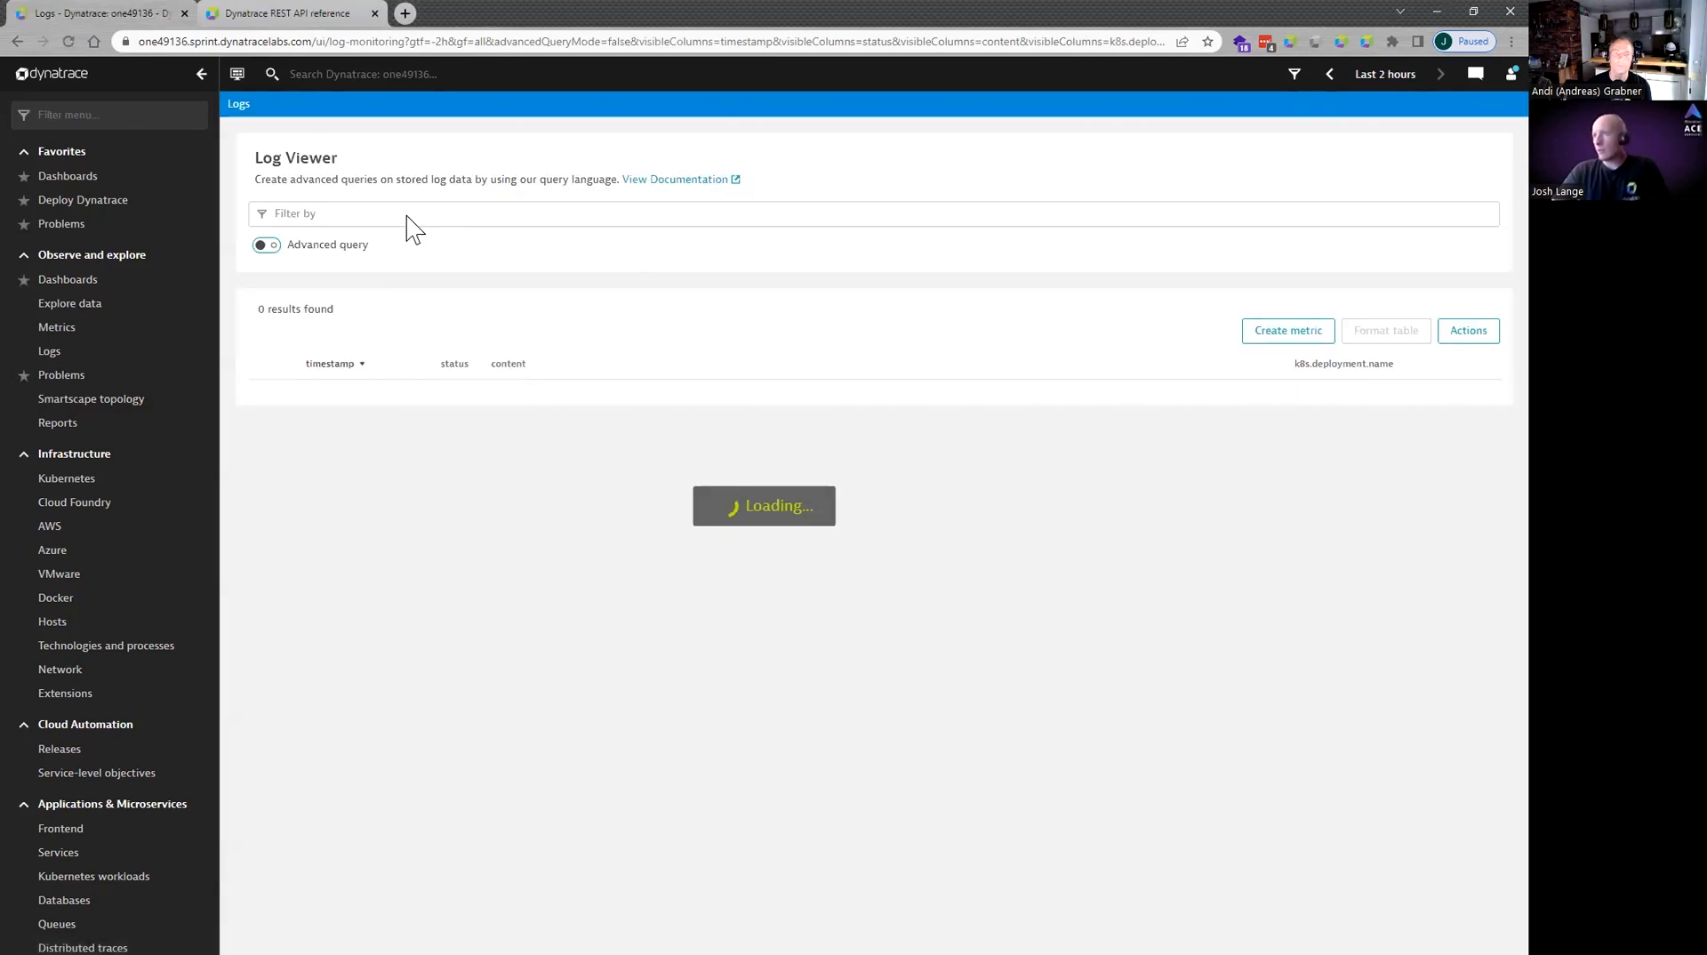
click(410, 223)
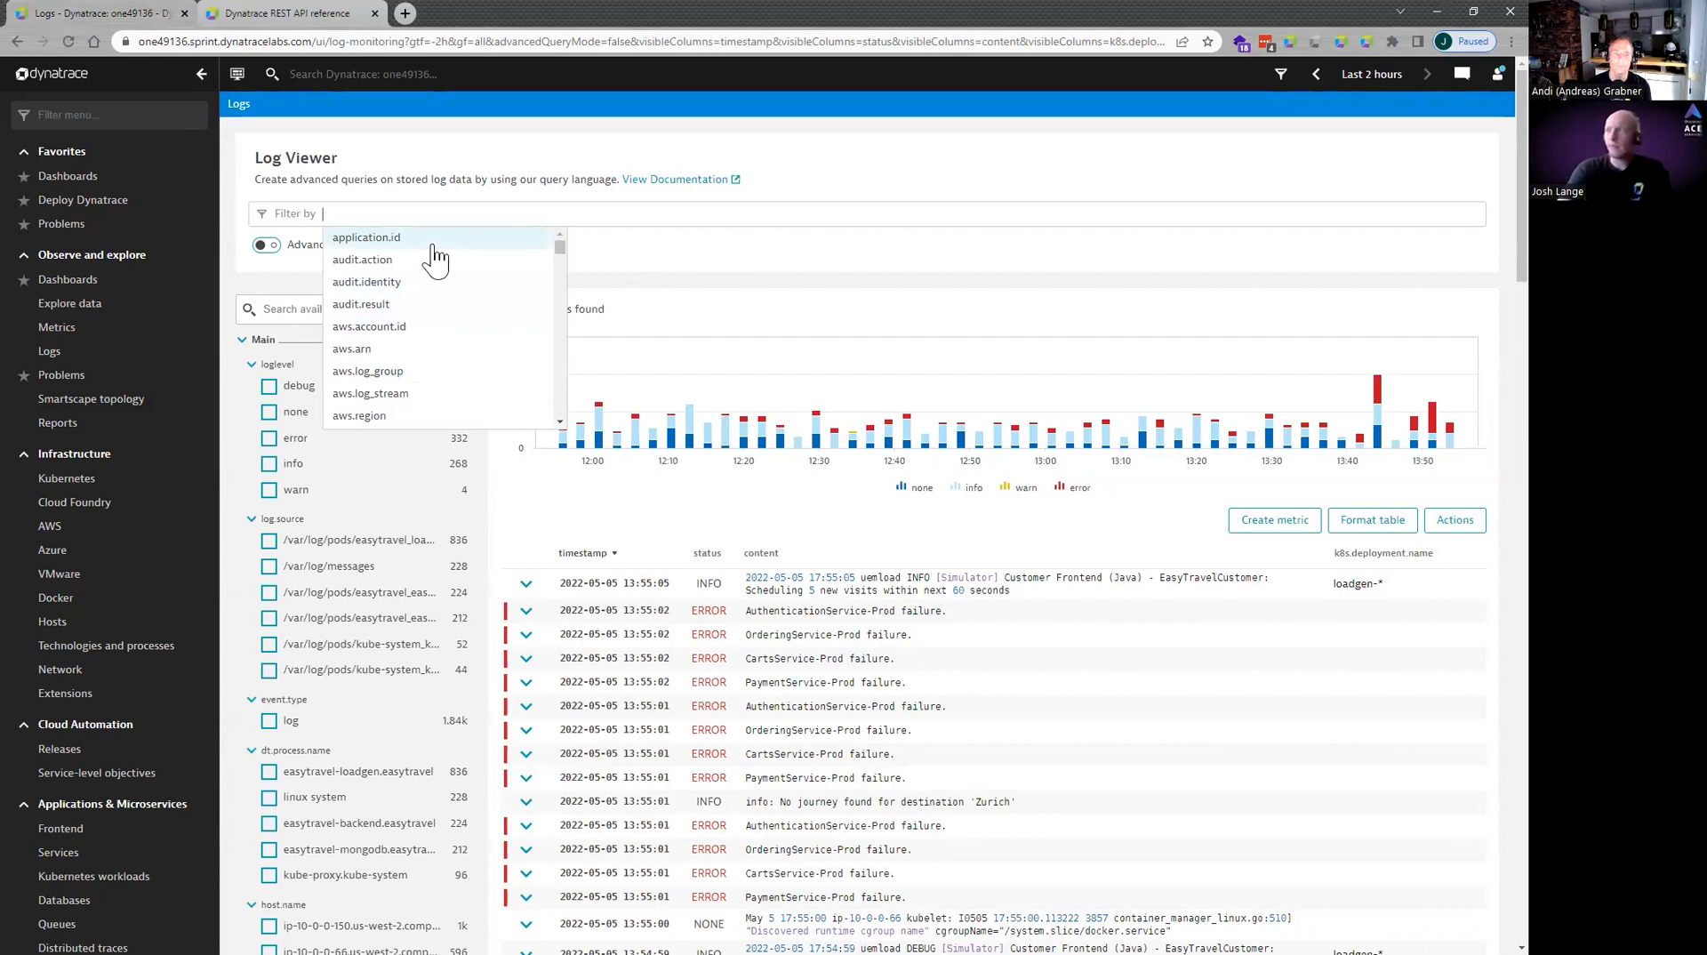
text(k8s.)
click(432, 259)
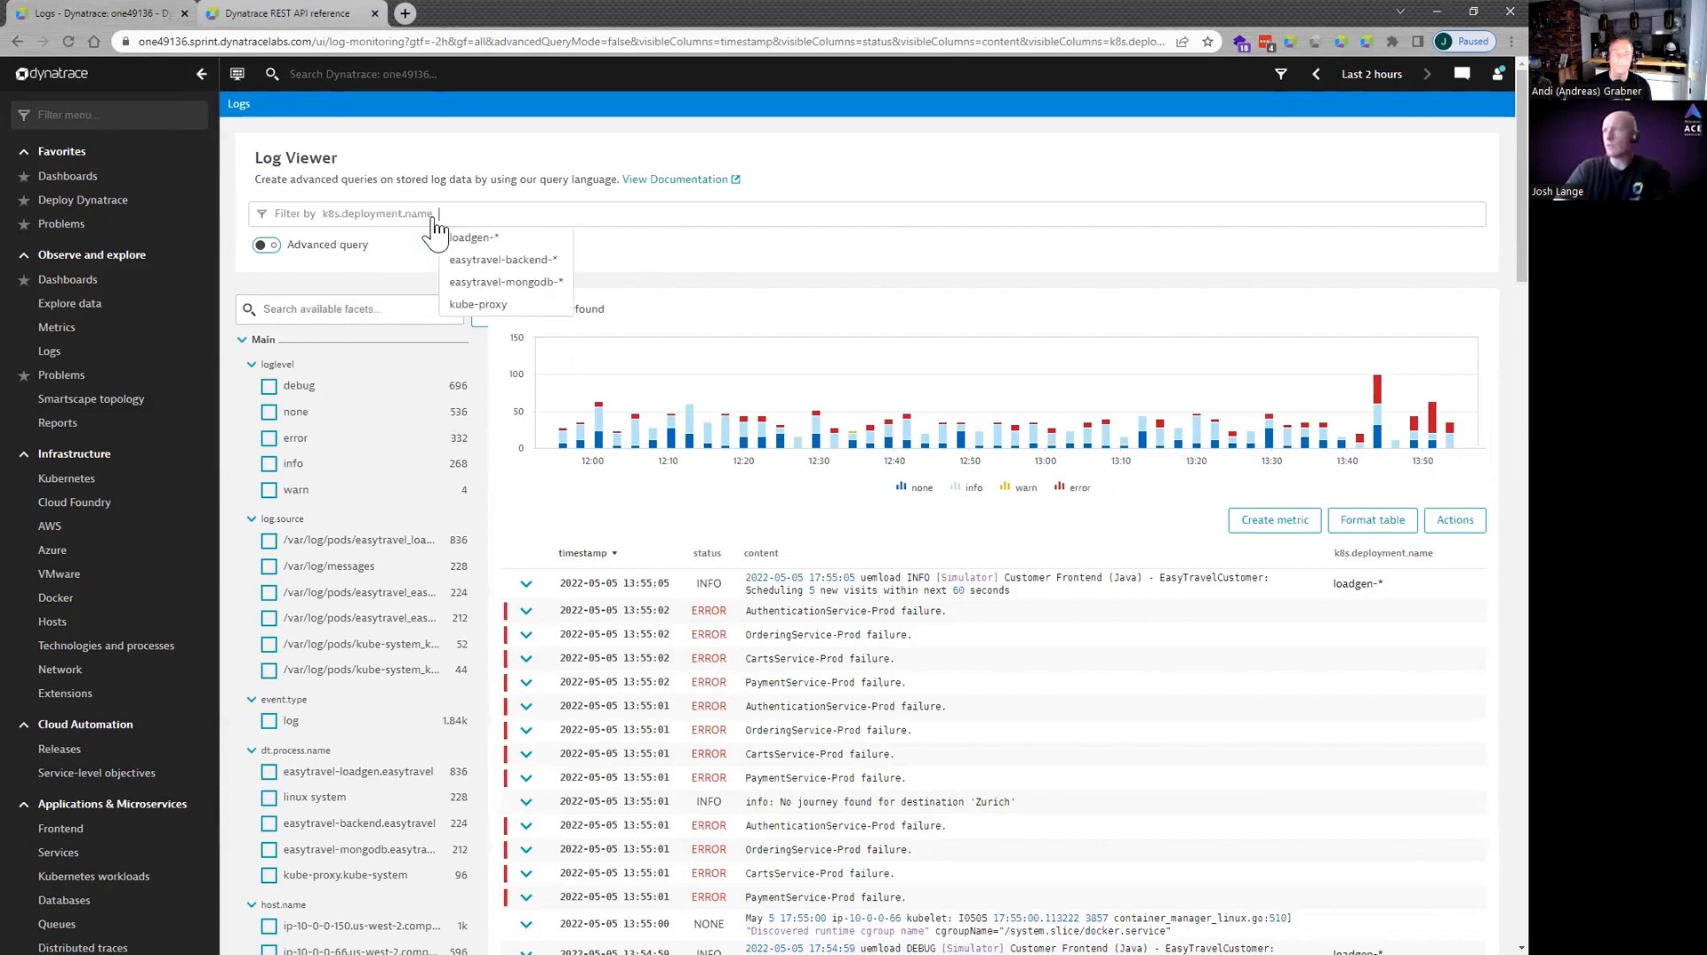
key(Down)
key(Down)
key(Up)
key(Return)
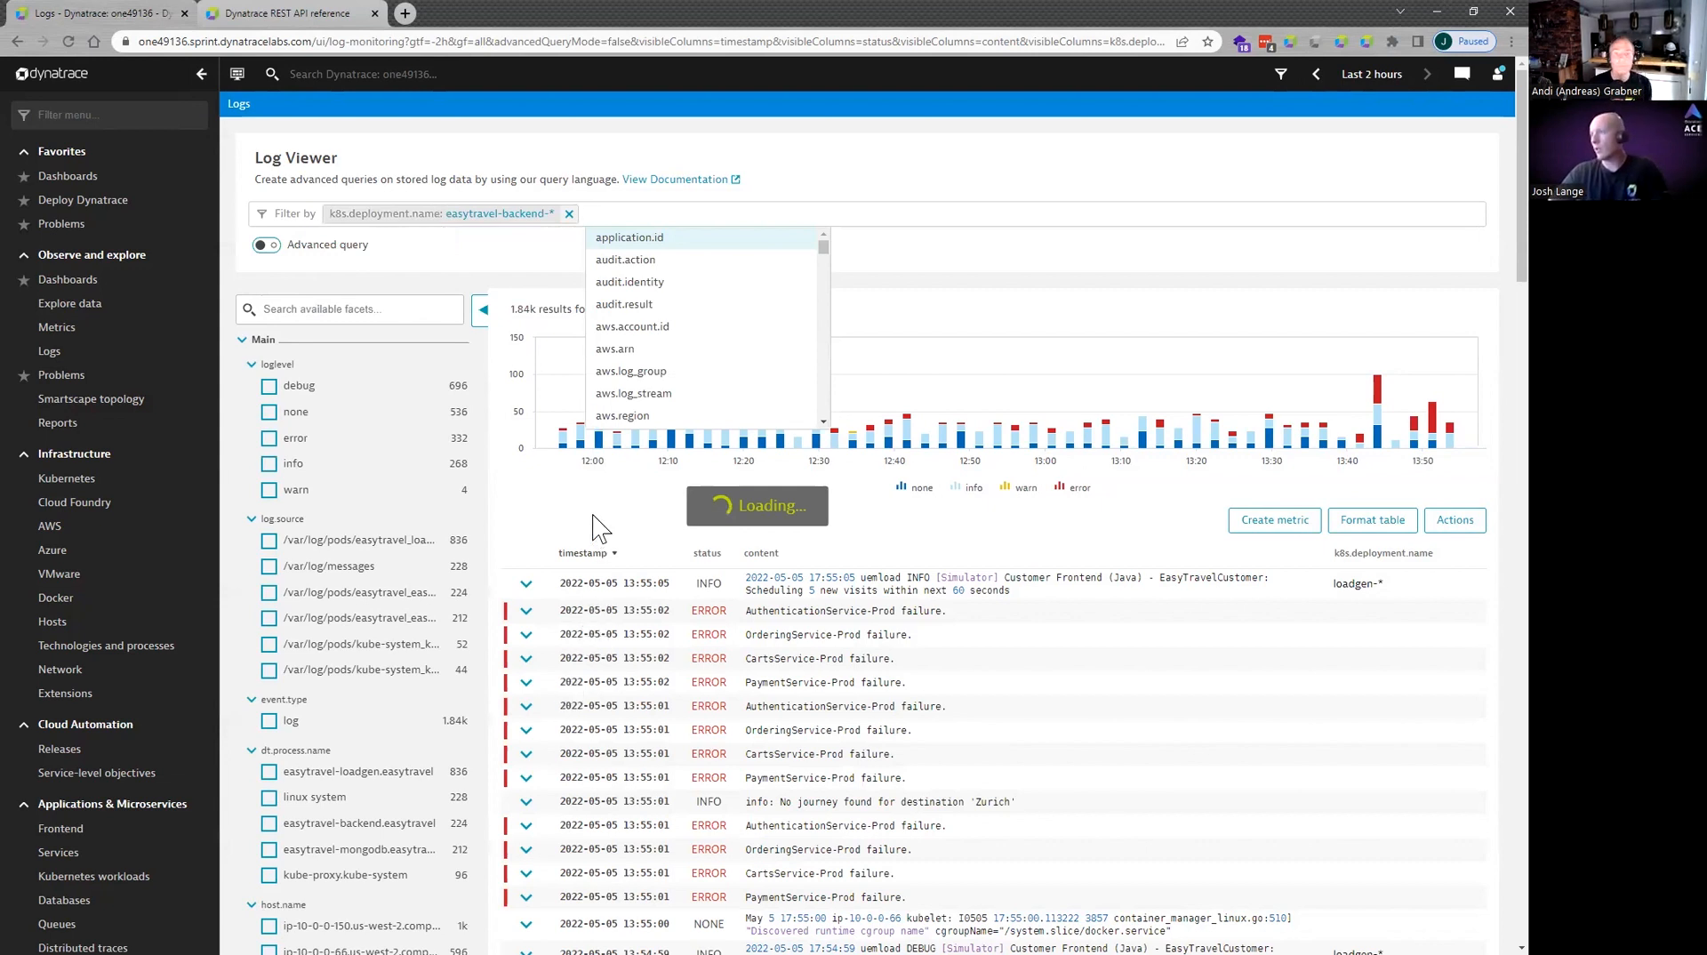
Check the easytravel-backend error entries for an available trace and open the trace of the 13:52:56 event.
click(528, 594)
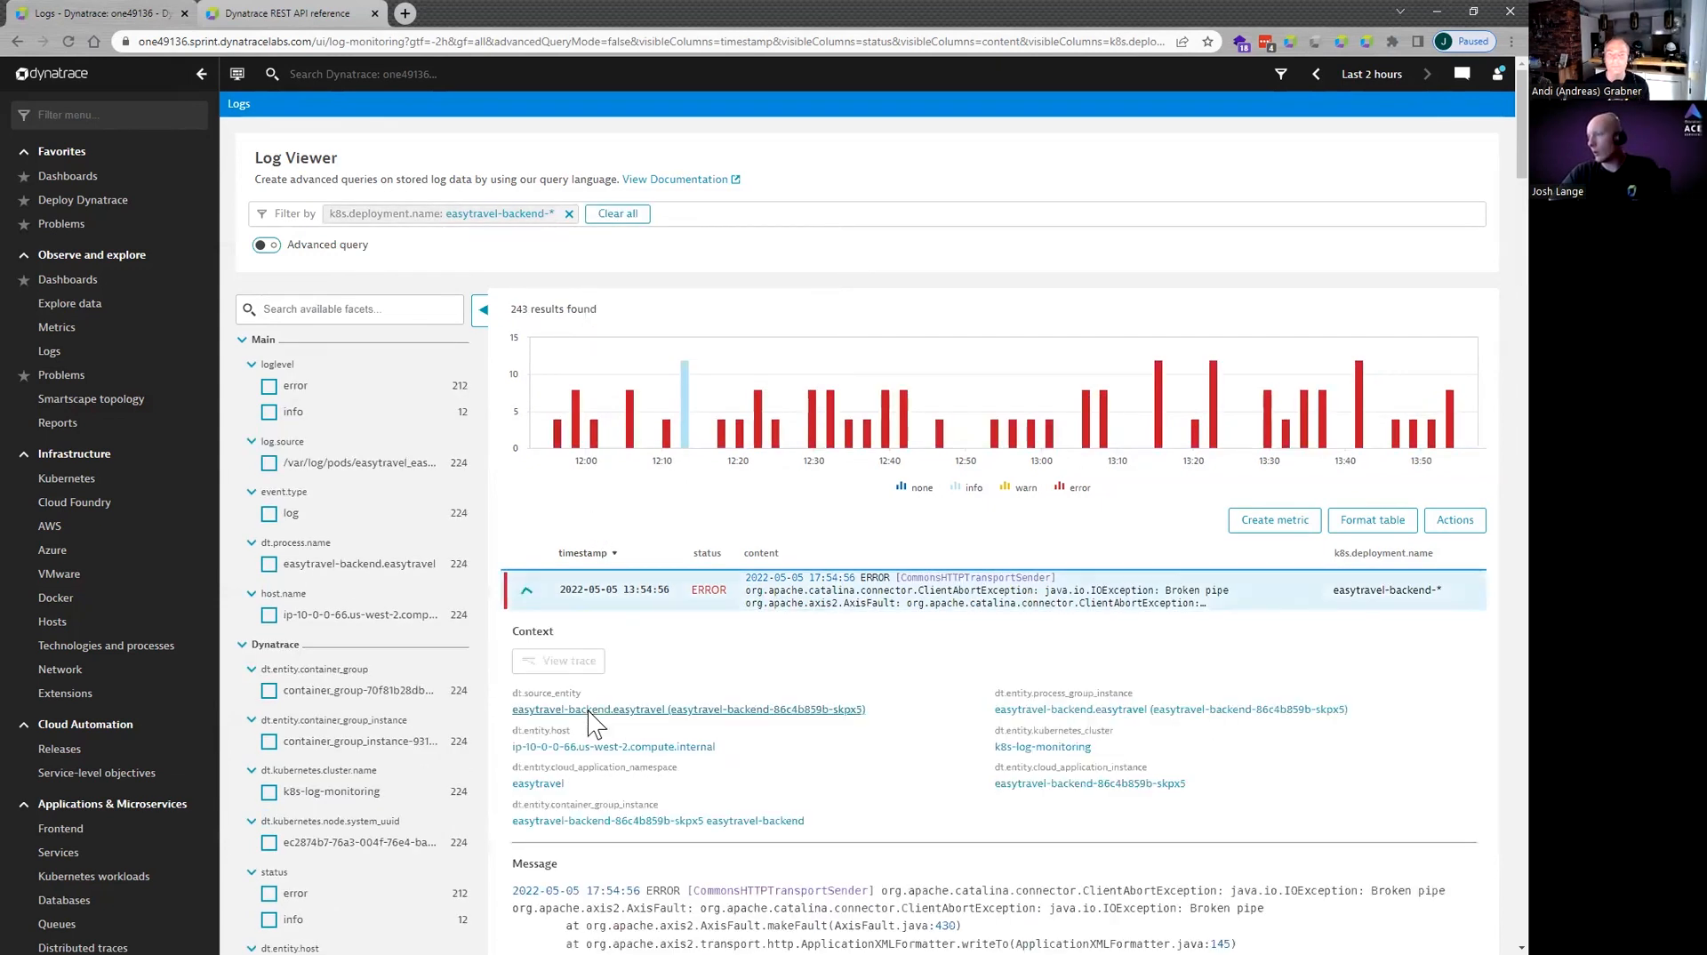
click(526, 590)
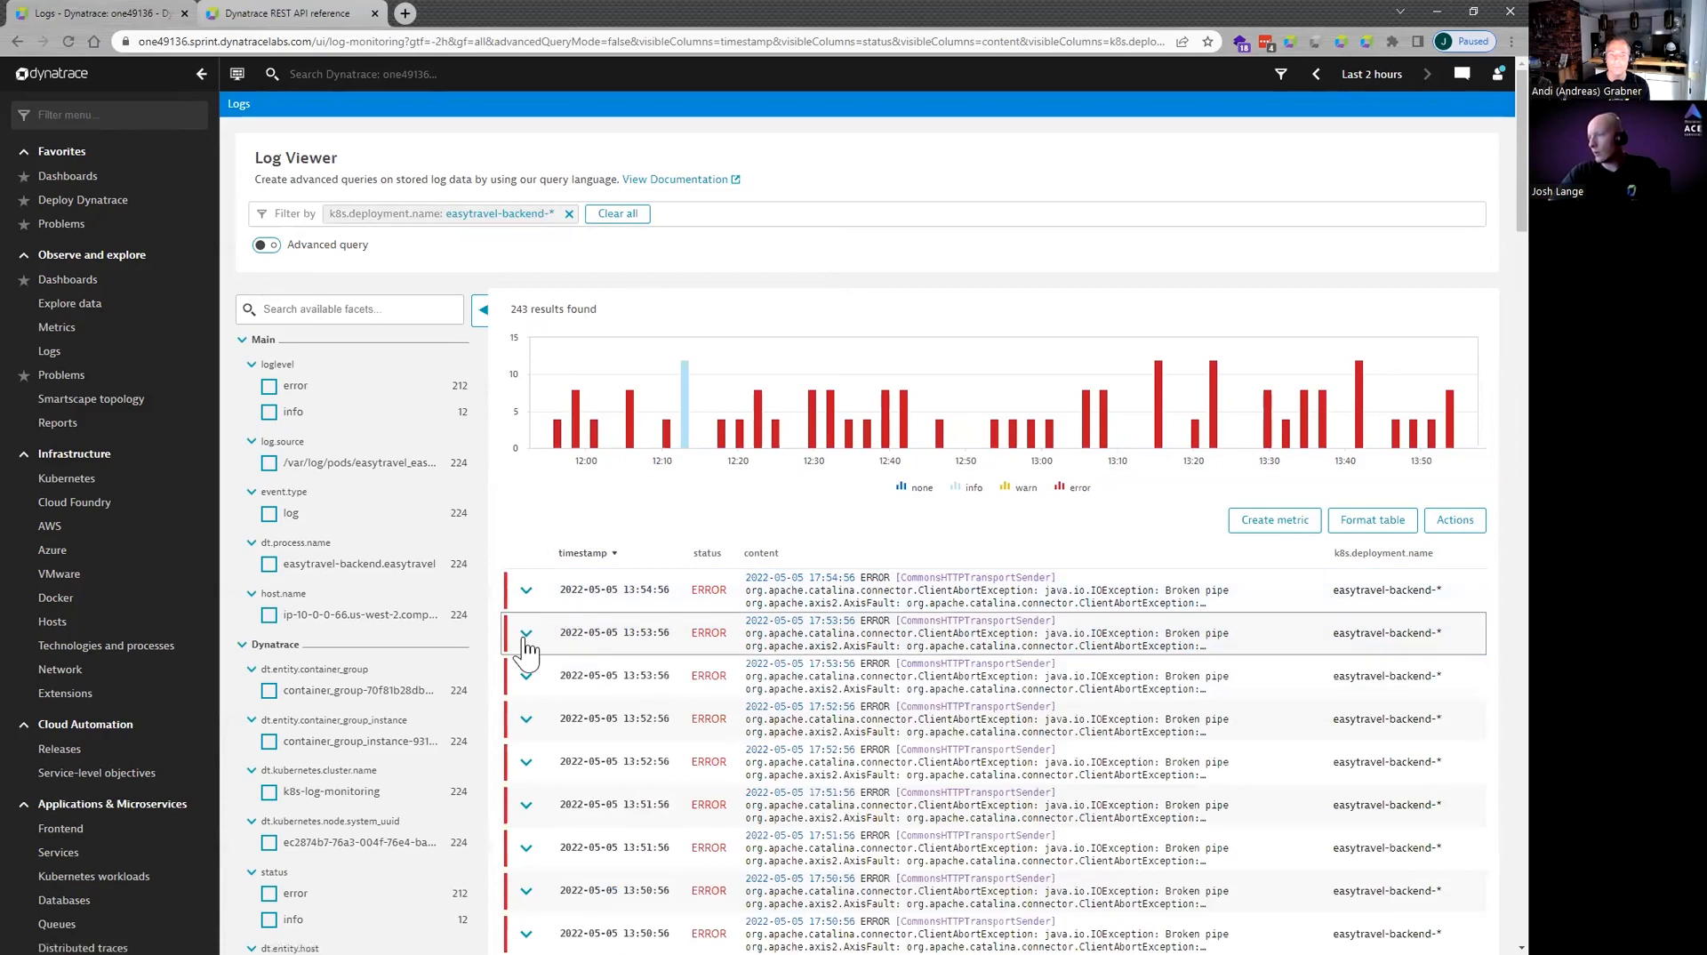
scroll(526, 647, down, 1)
click(571, 675)
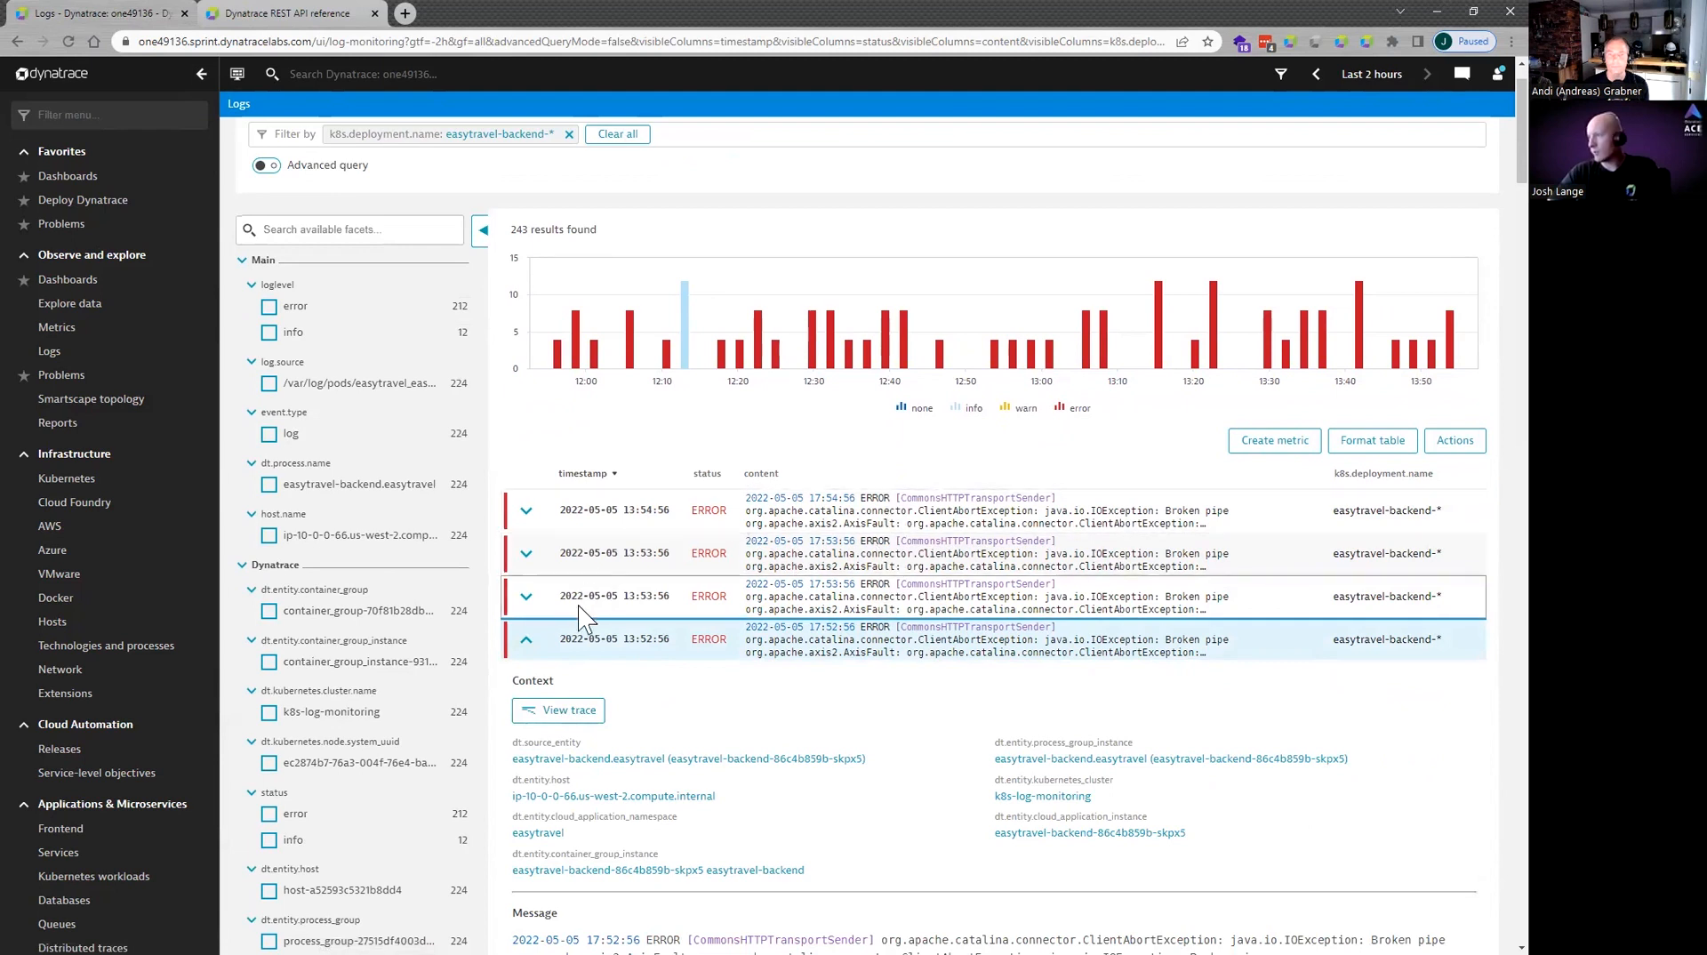
click(526, 510)
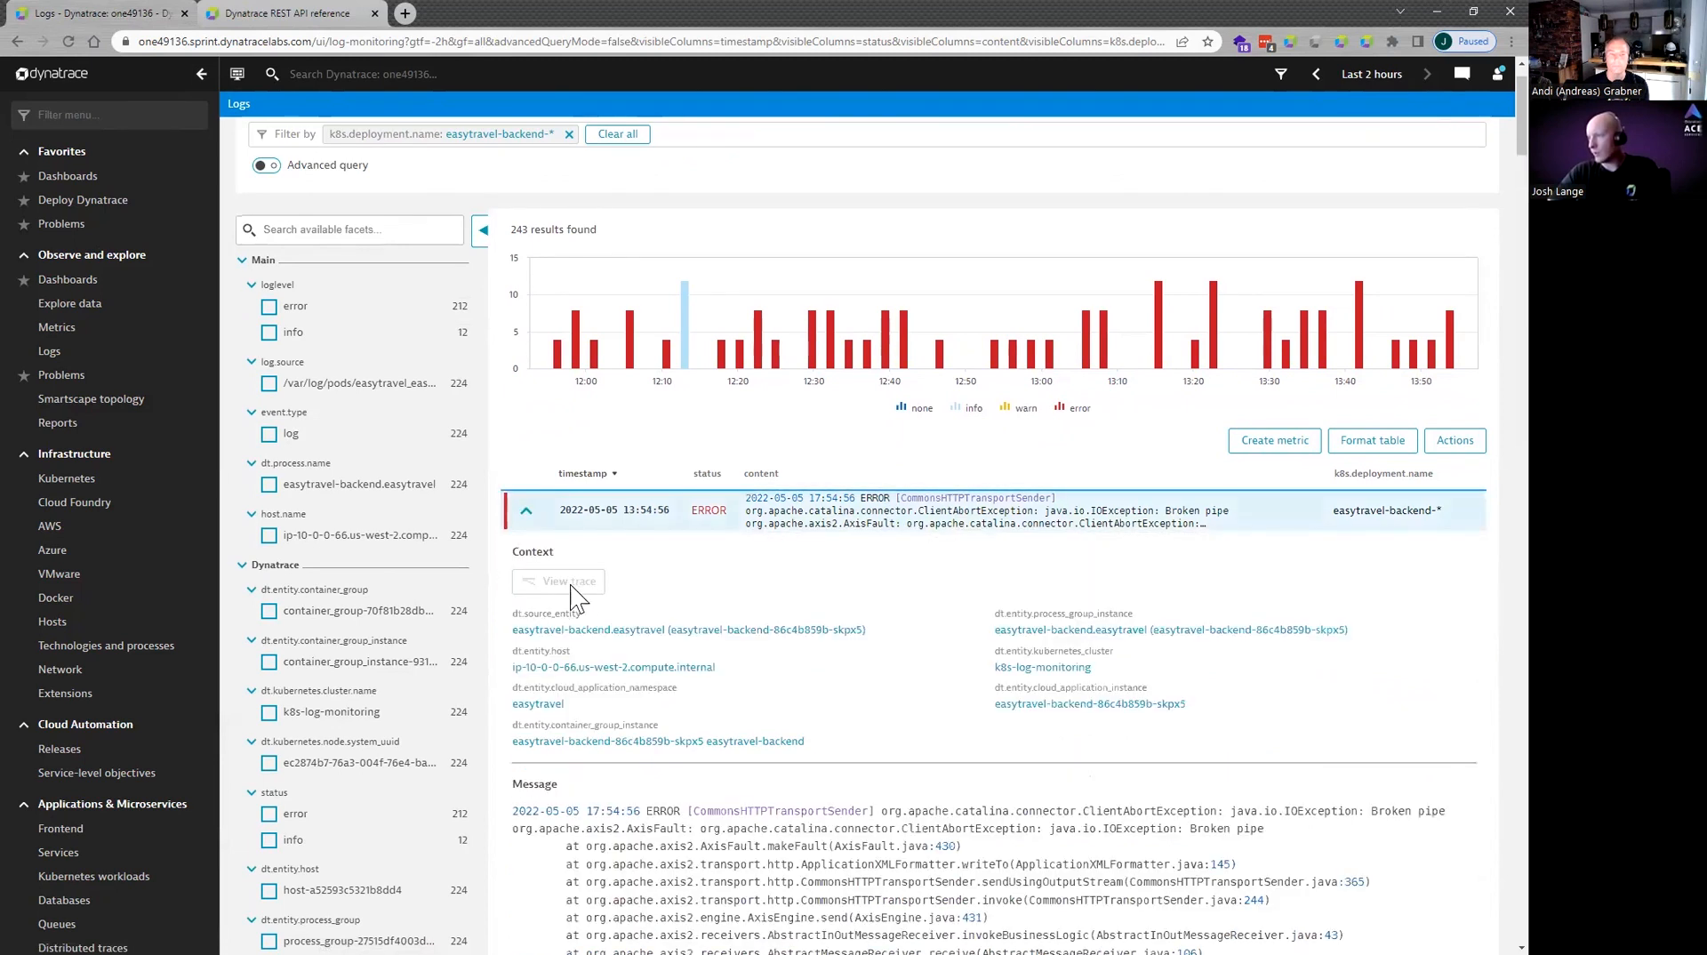
click(526, 511)
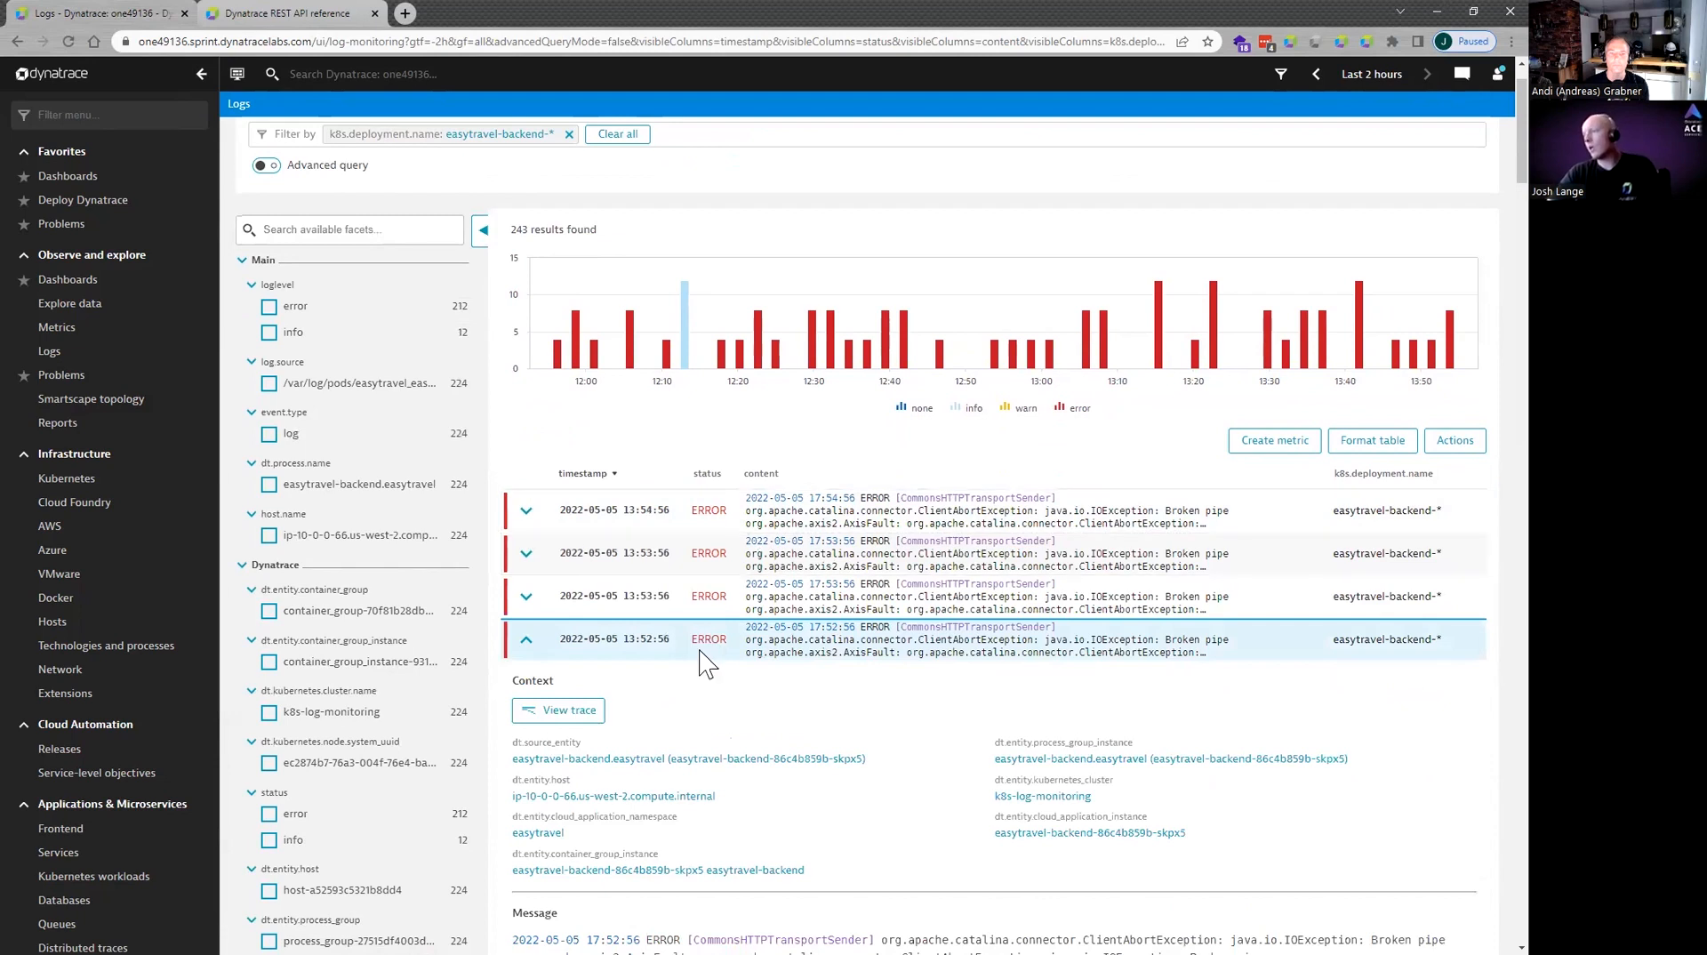
scroll(764, 623, down, 1)
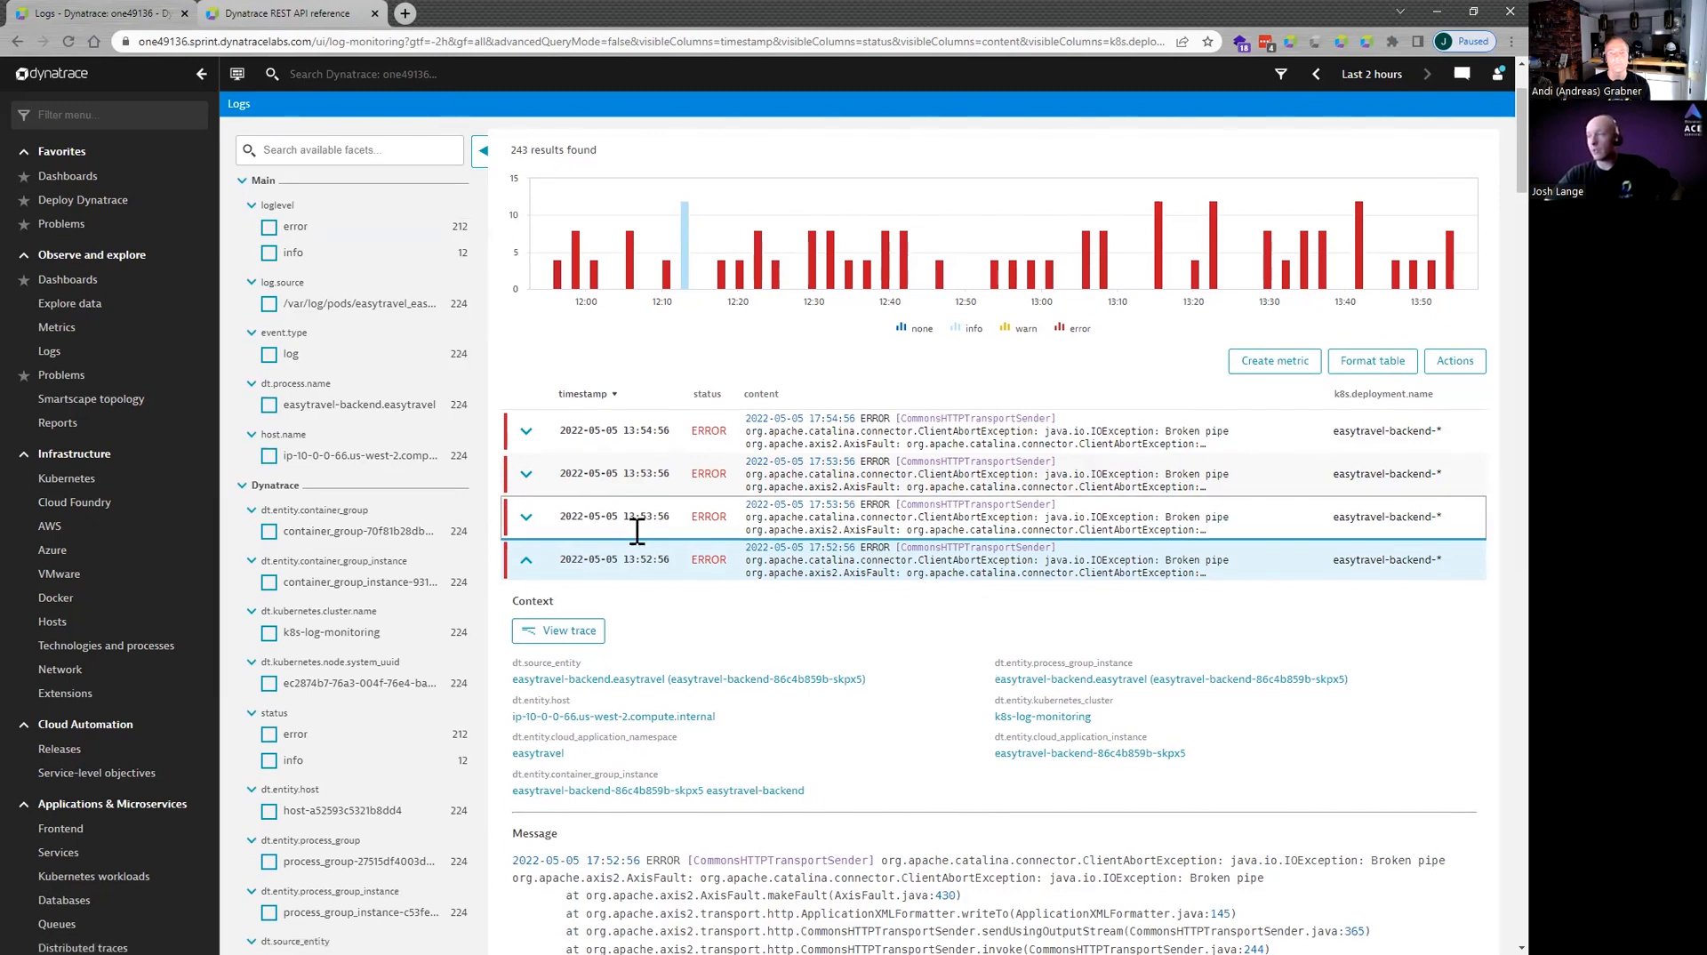
click(574, 634)
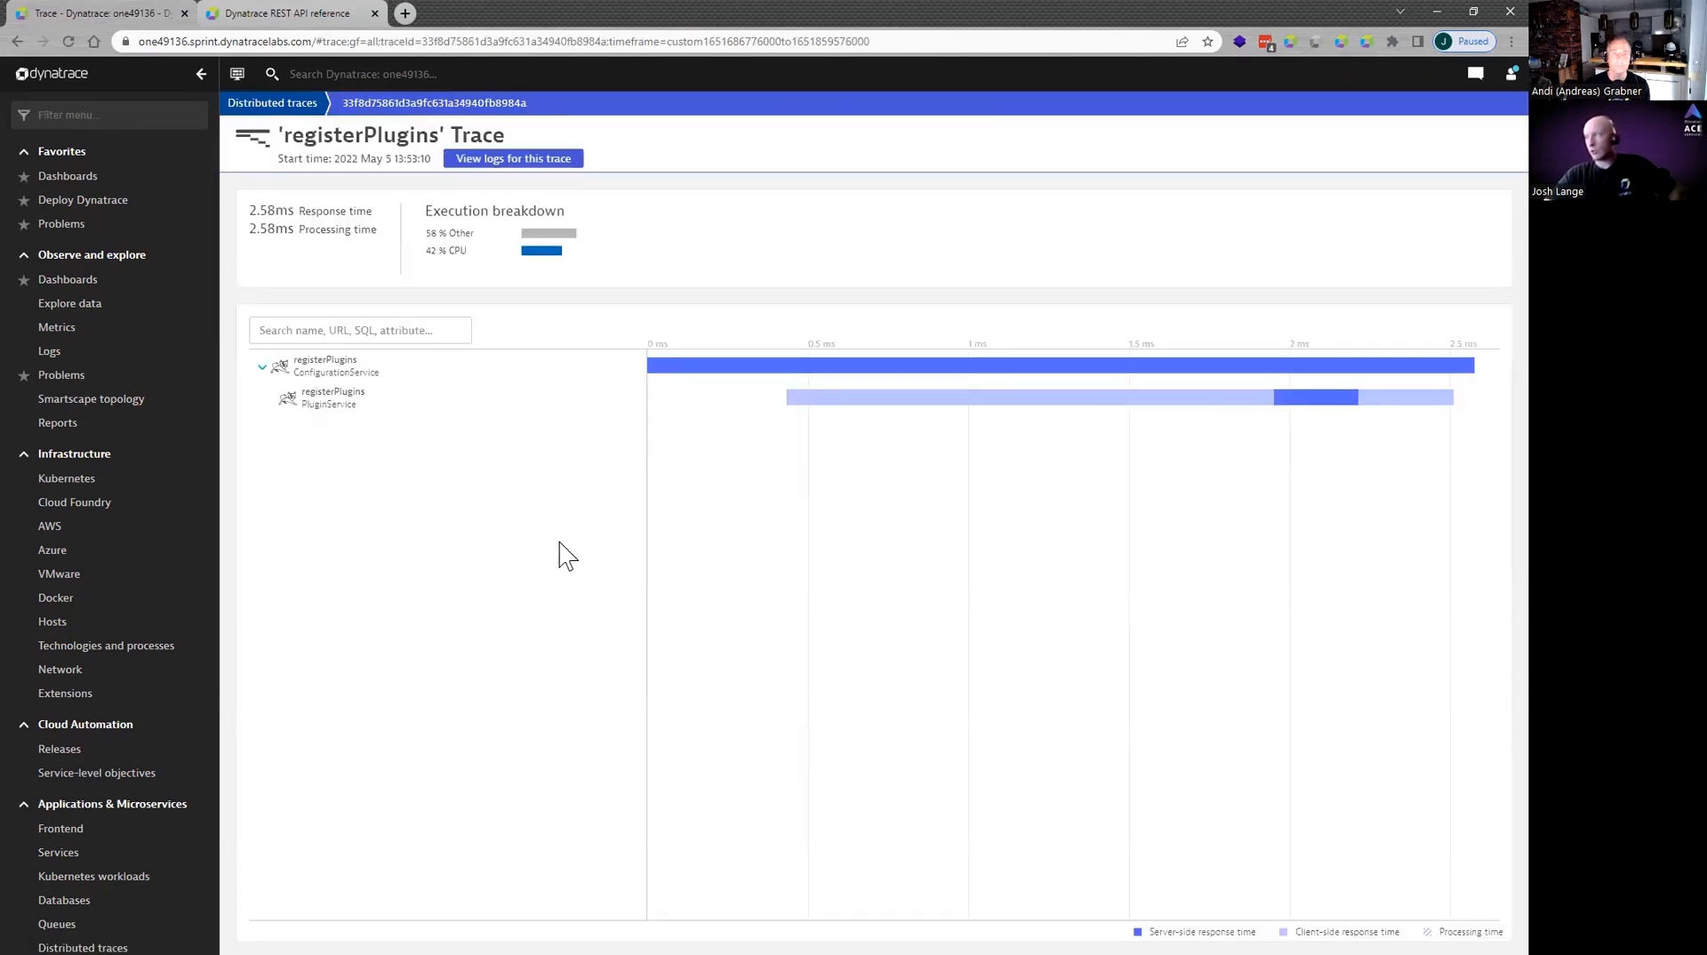
Examine the logs and the summary topology, metadata and request header of the registerPlugins ConfigurationService span.
click(445, 374)
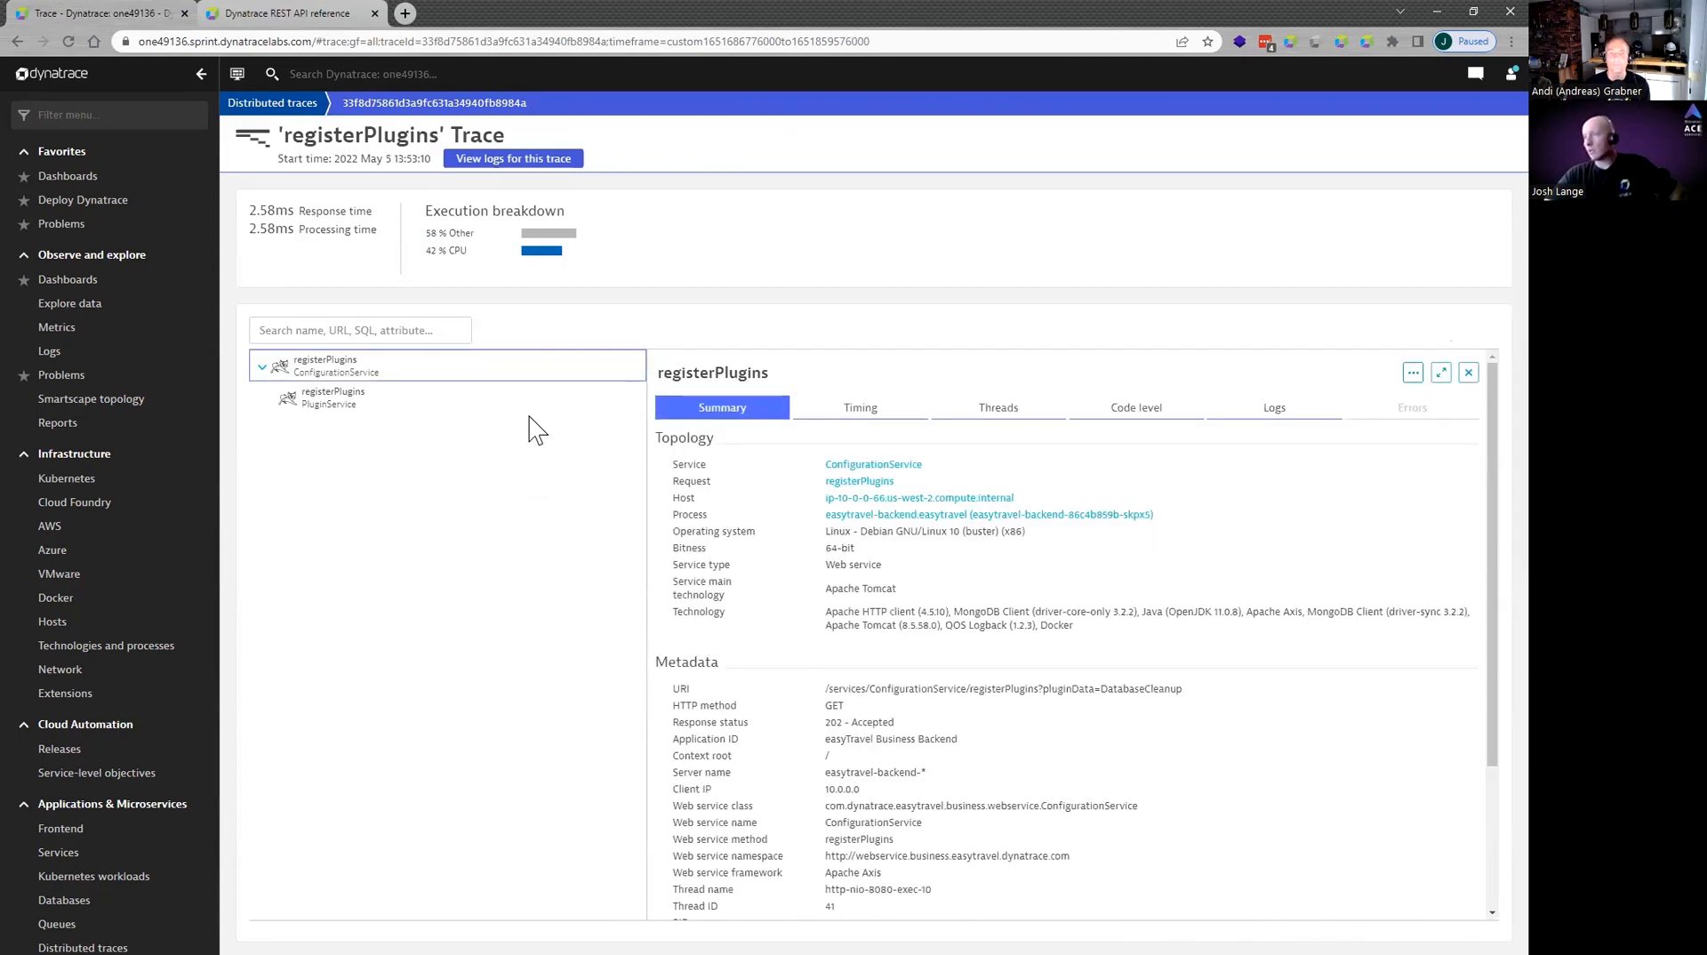
click(1266, 409)
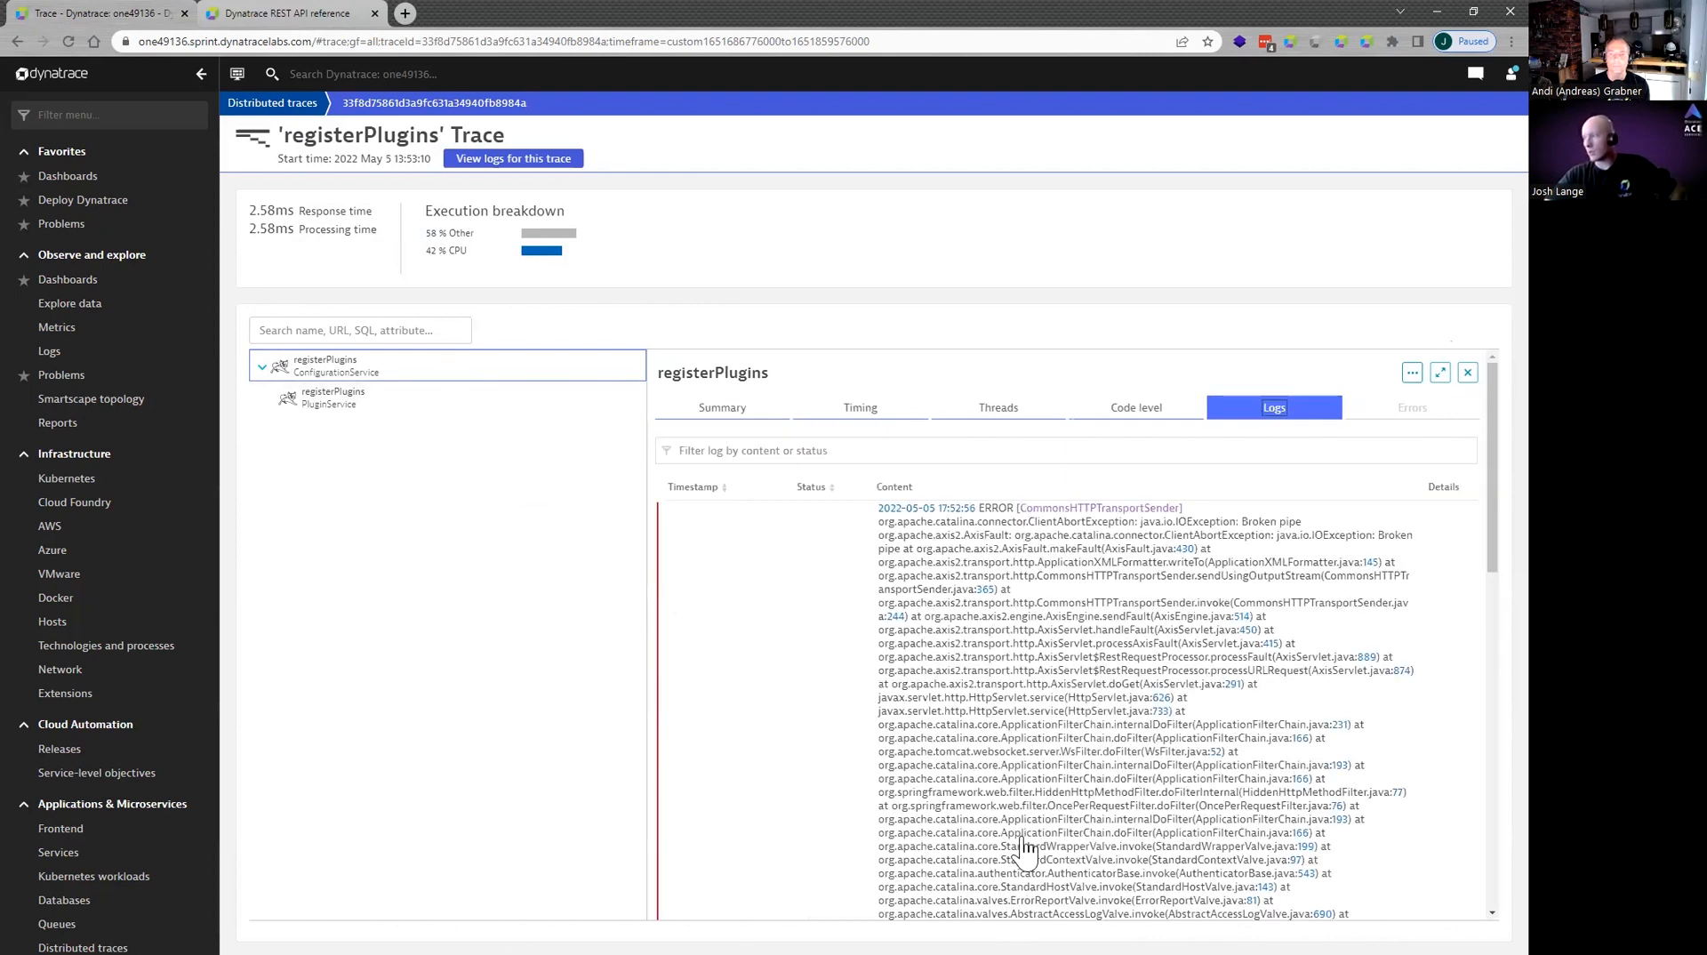
click(1126, 410)
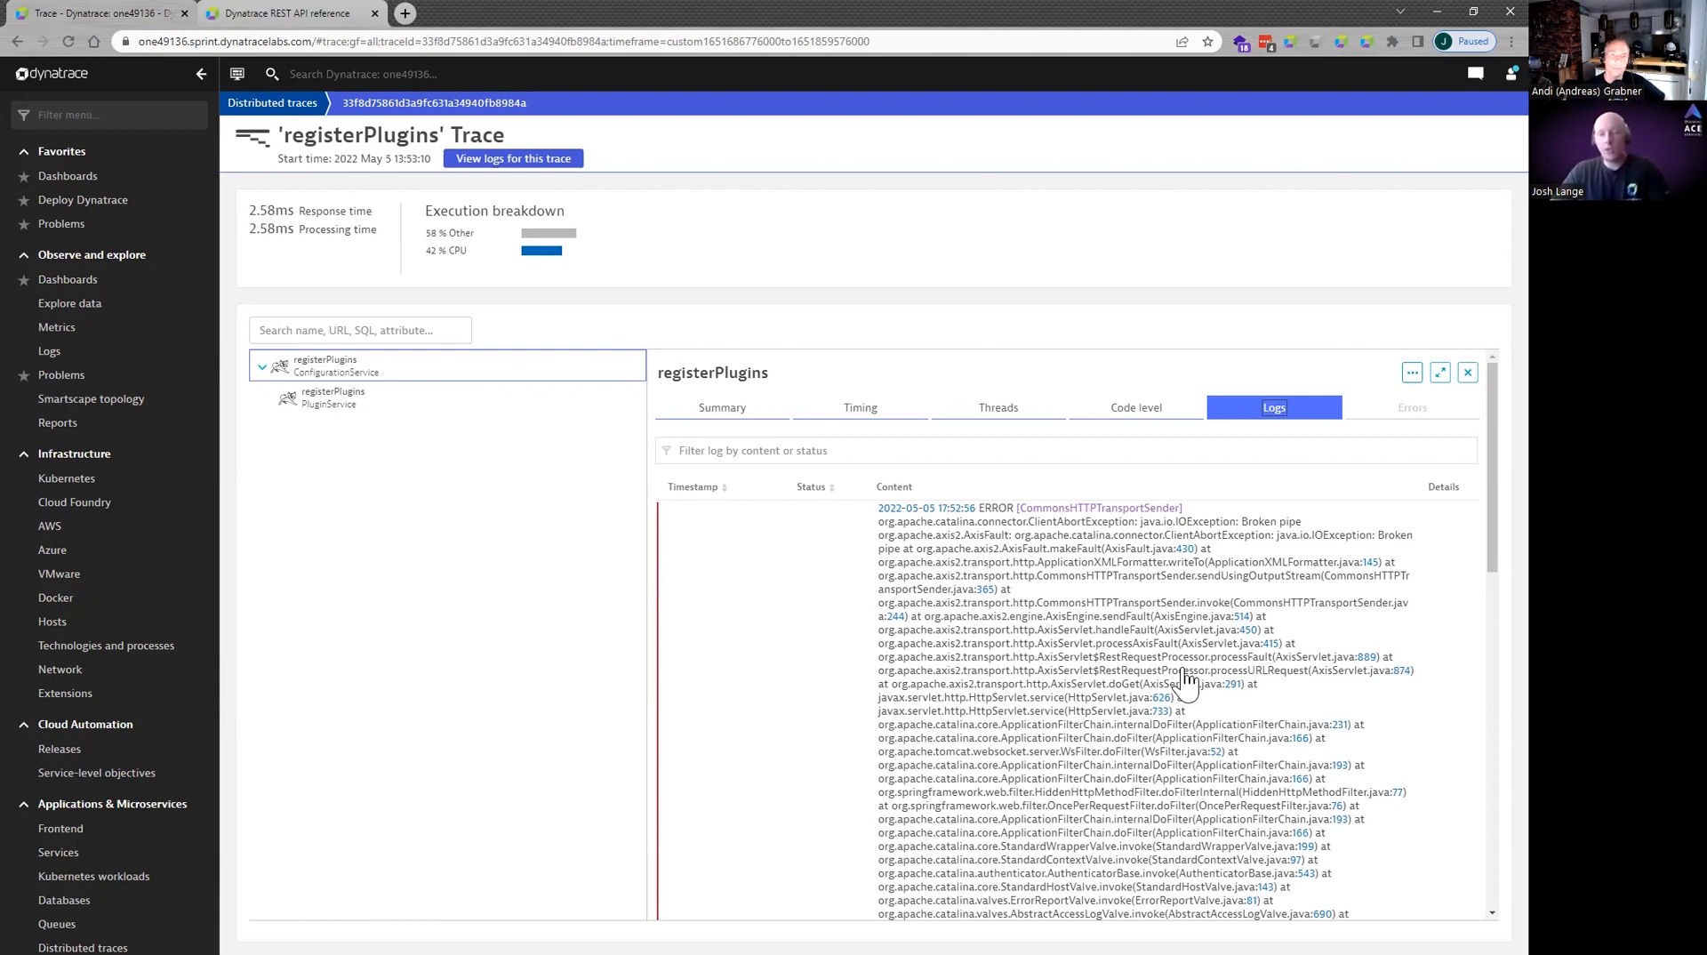
click(722, 414)
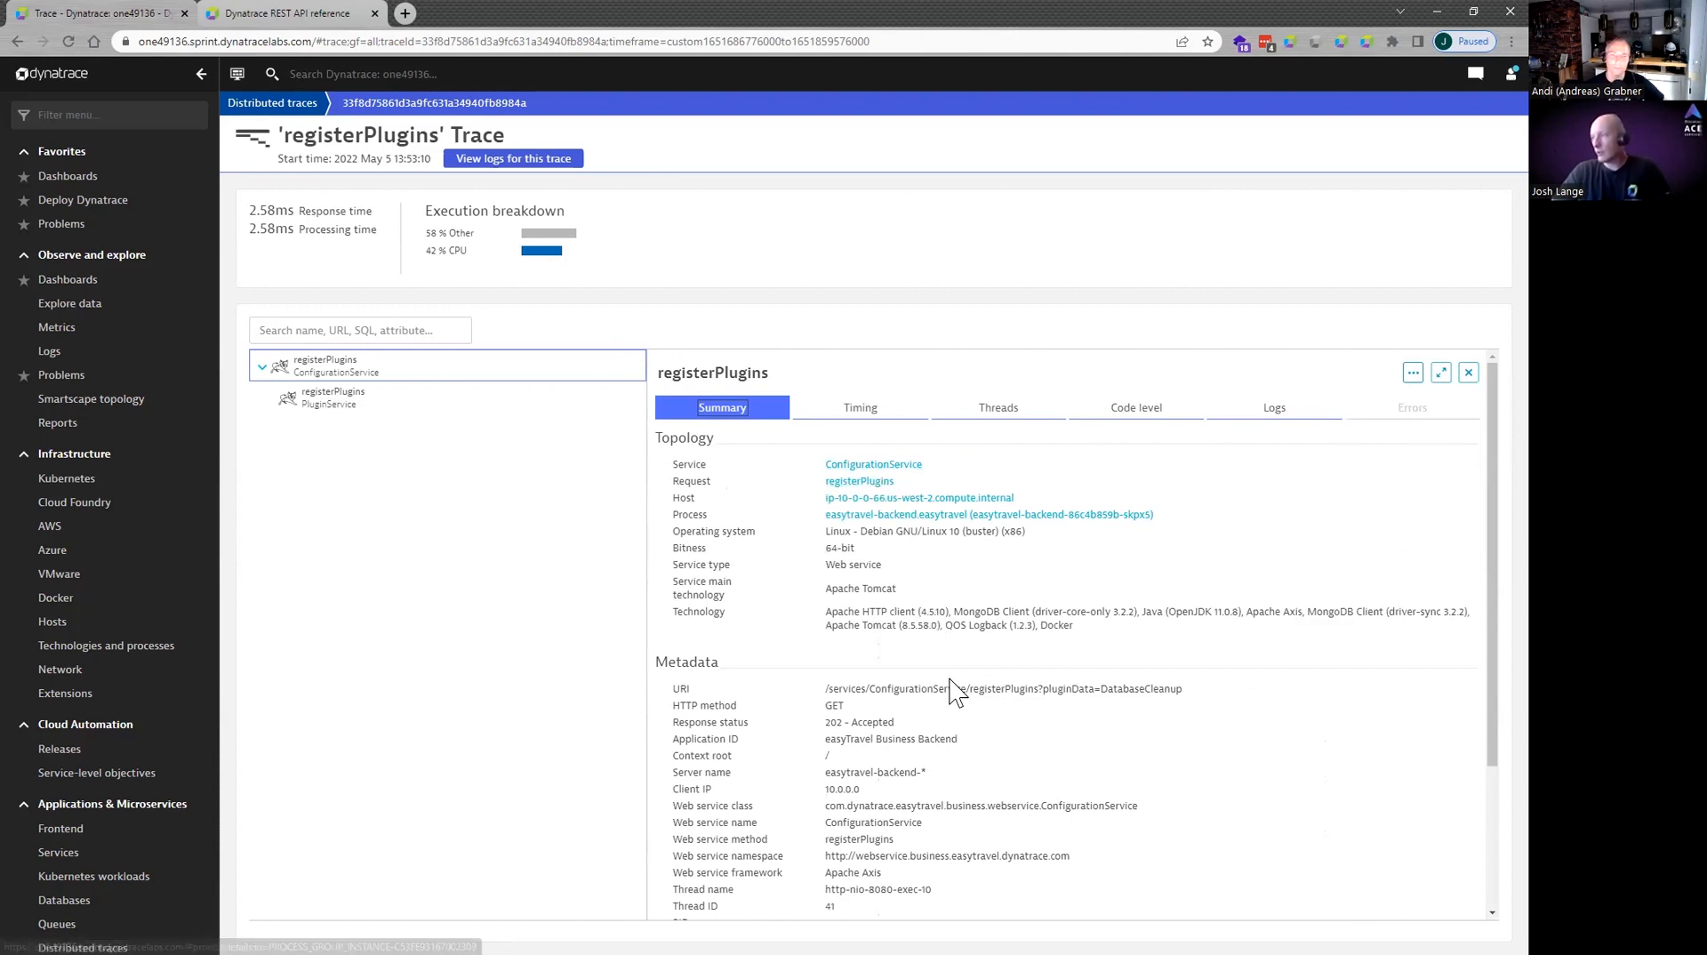
scroll(944, 687, down, 2)
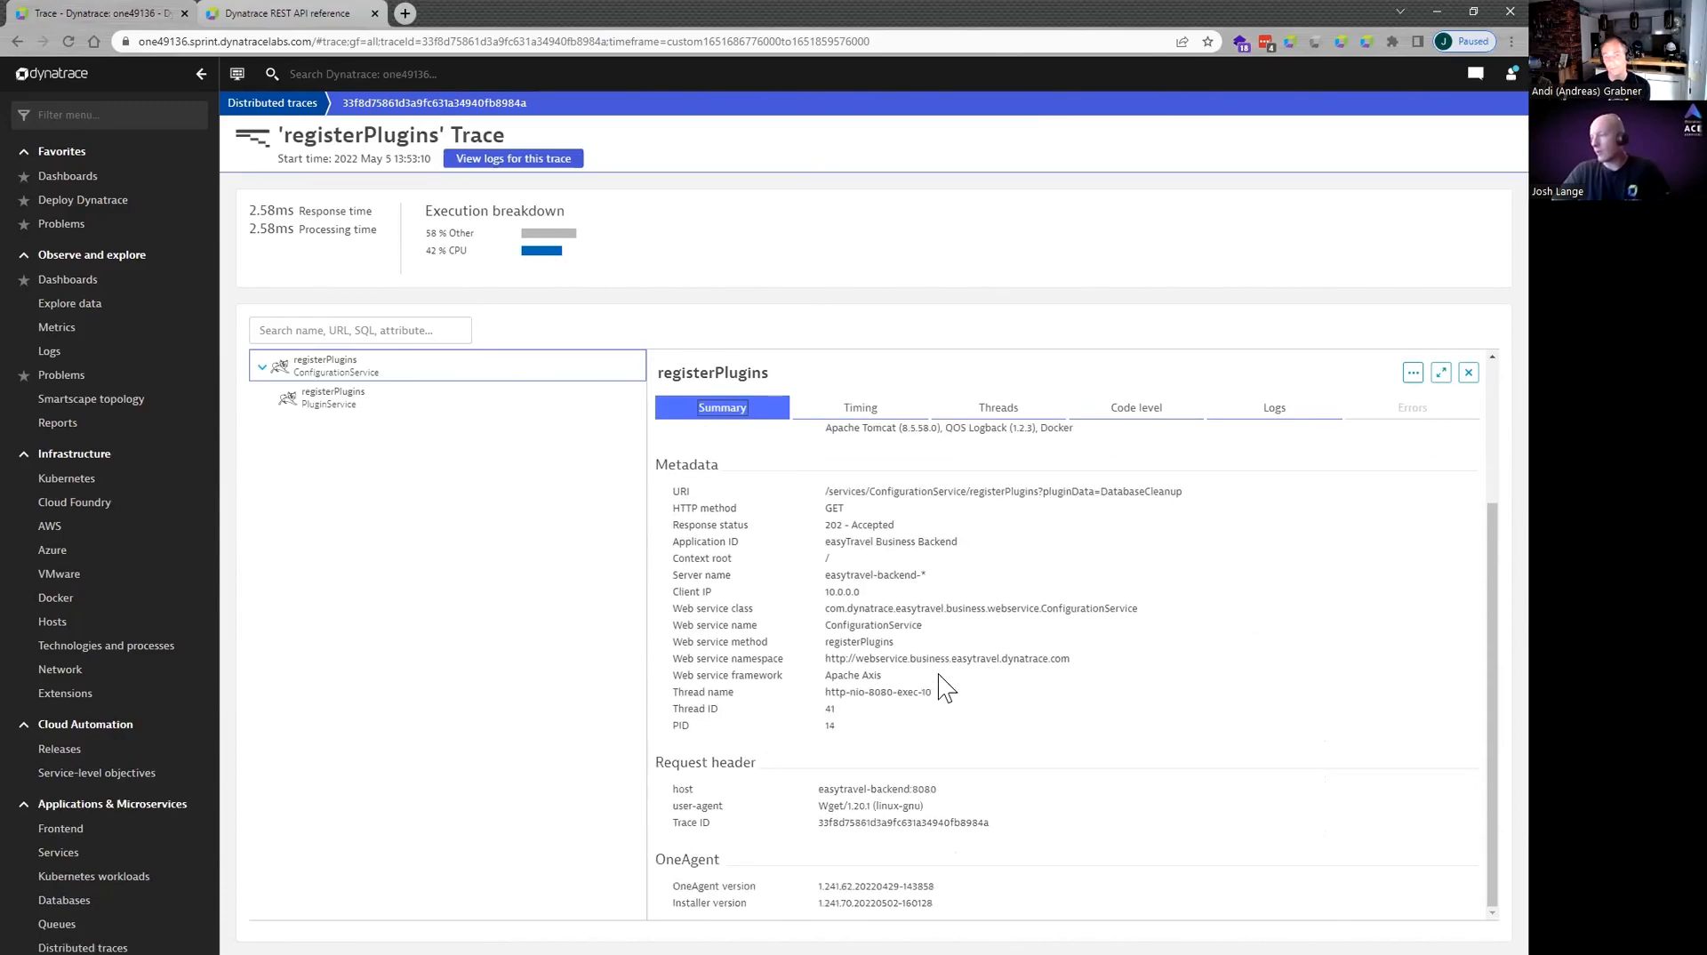
scroll(944, 688, up, 2)
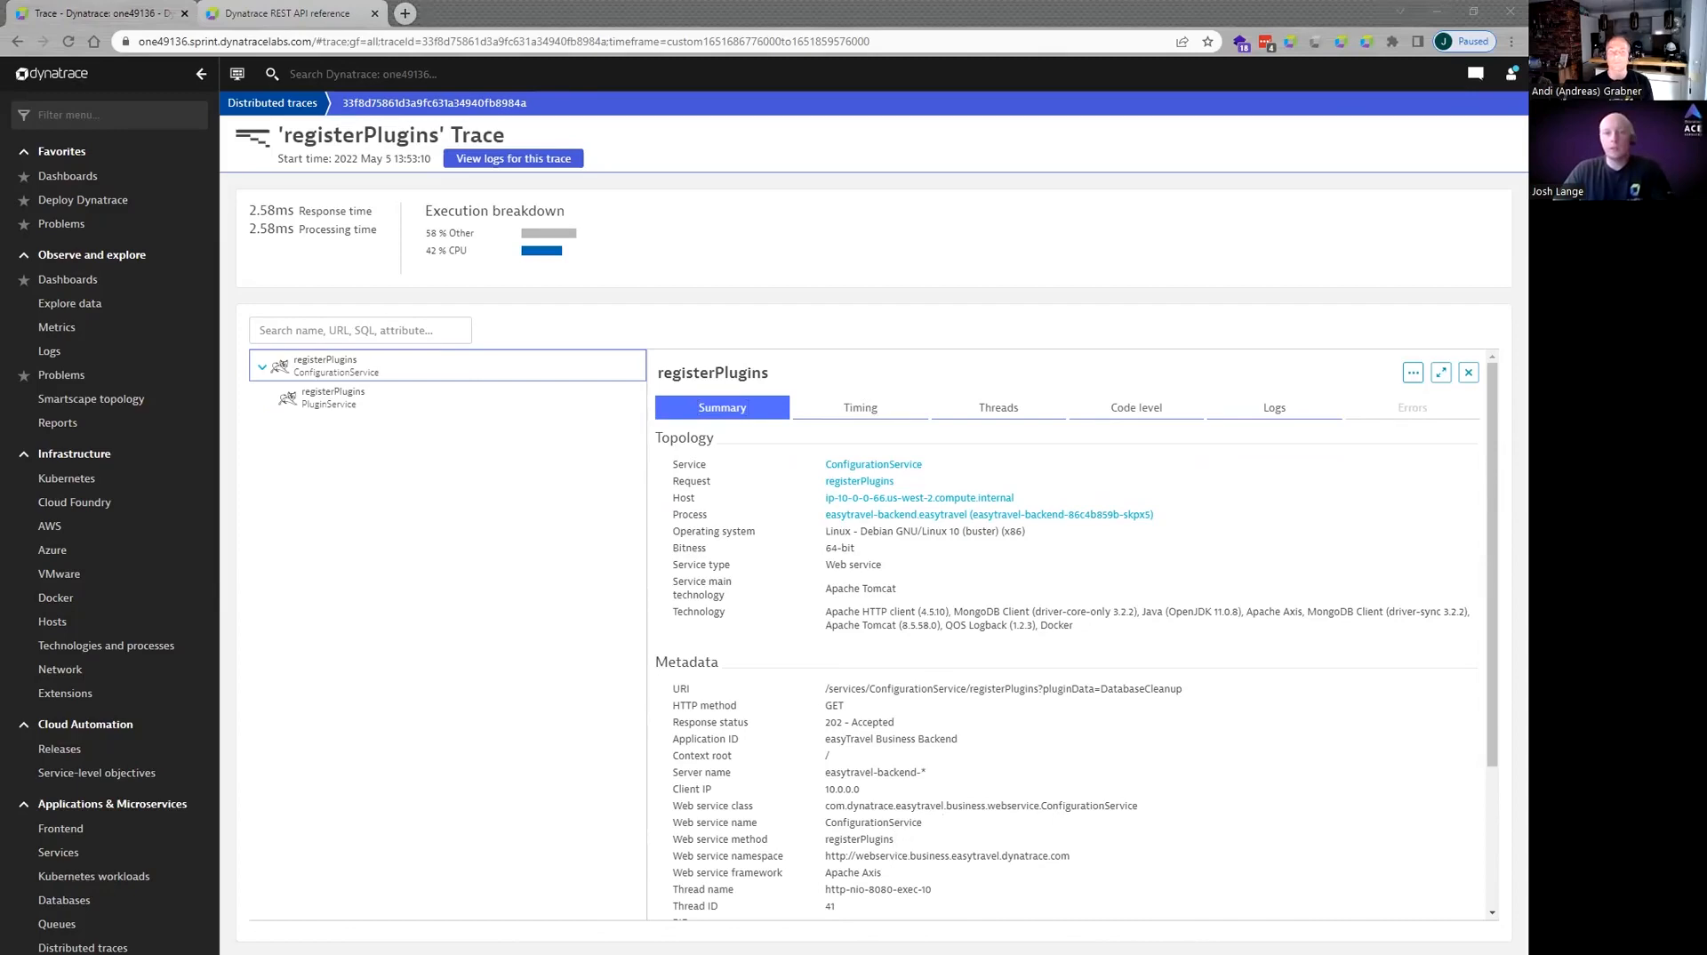
key(alt+Tab)
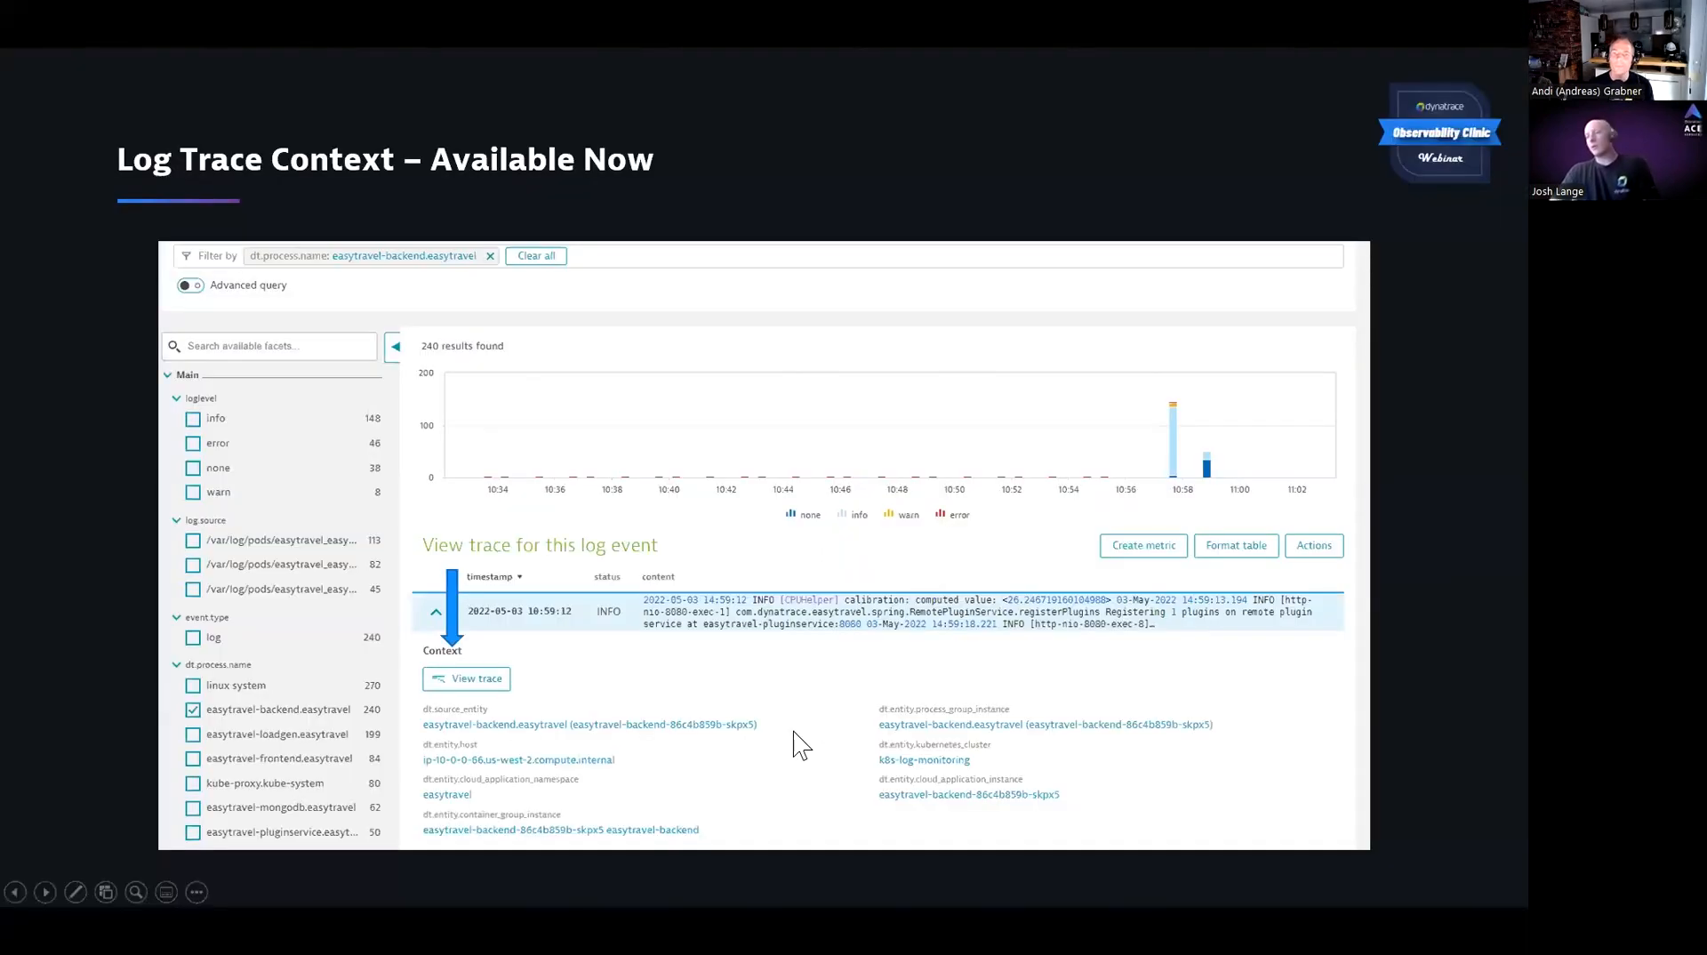
key(Right)
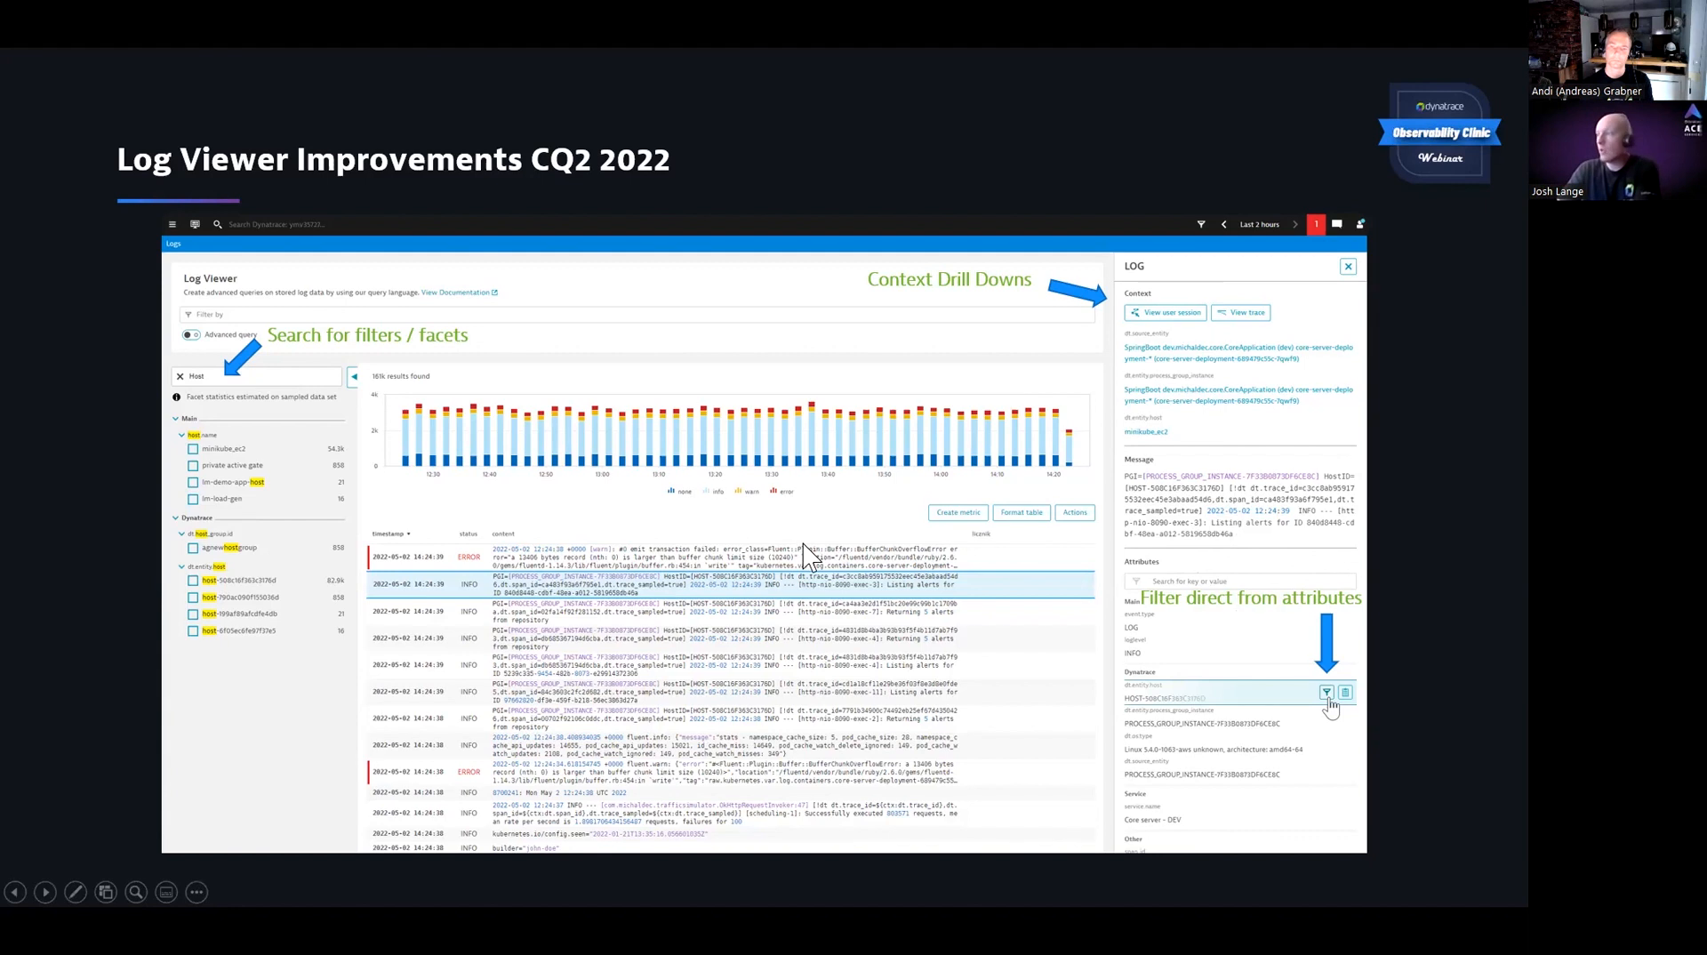
click(811, 584)
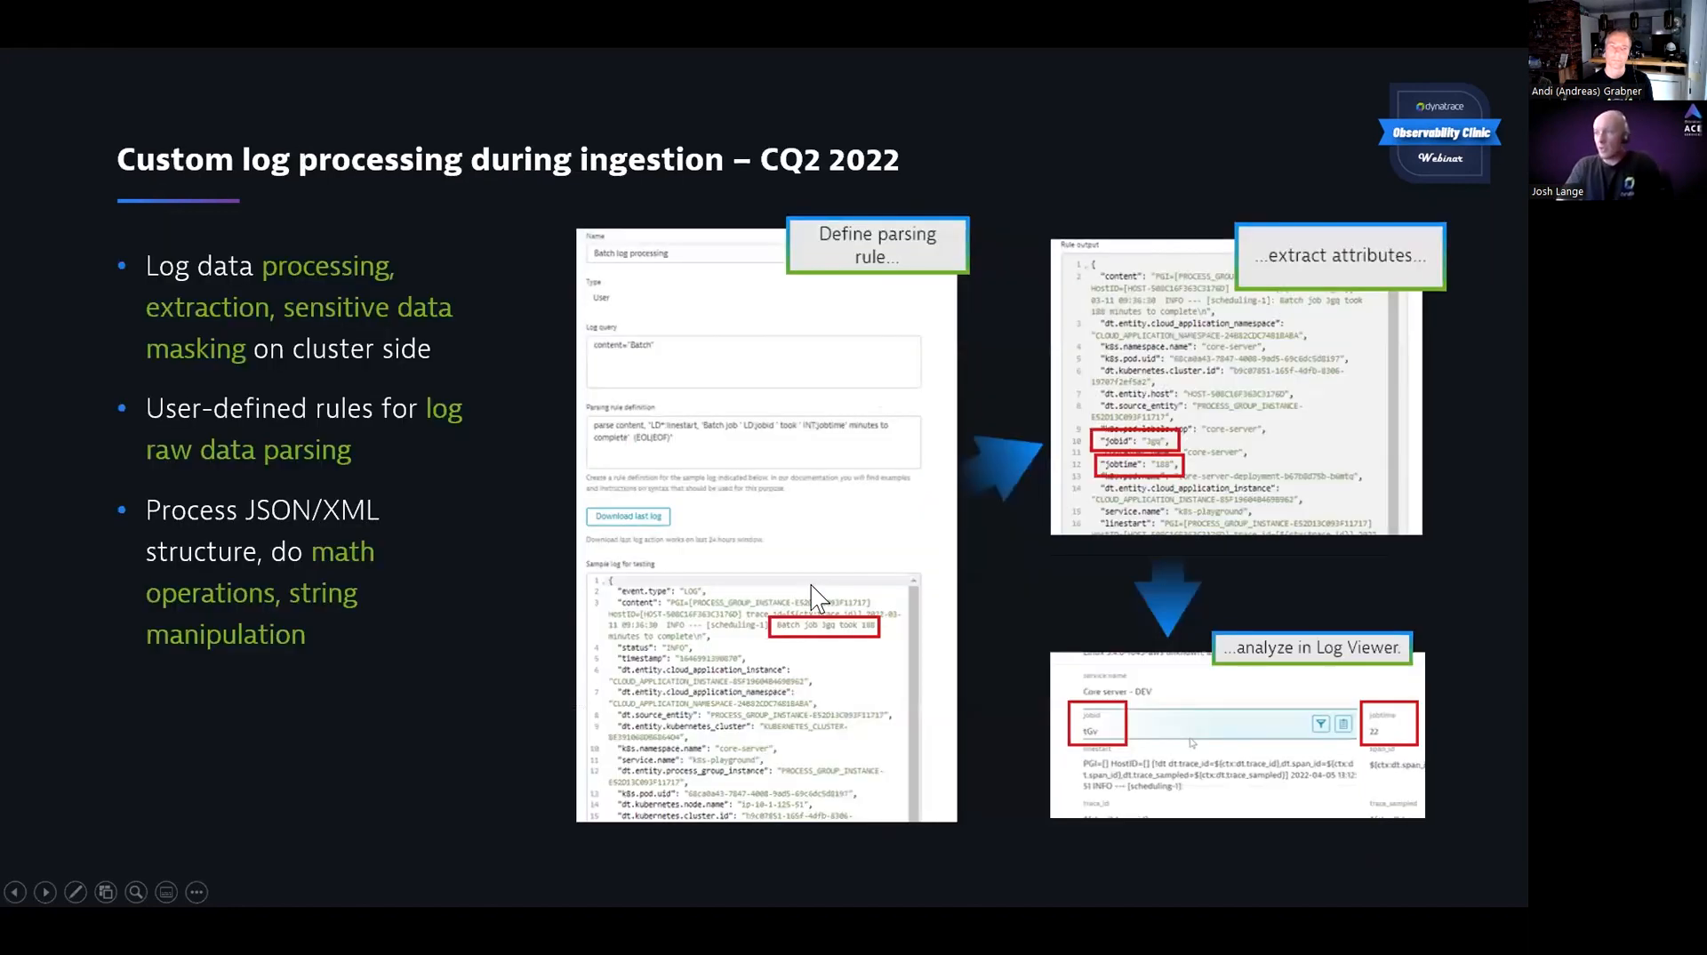